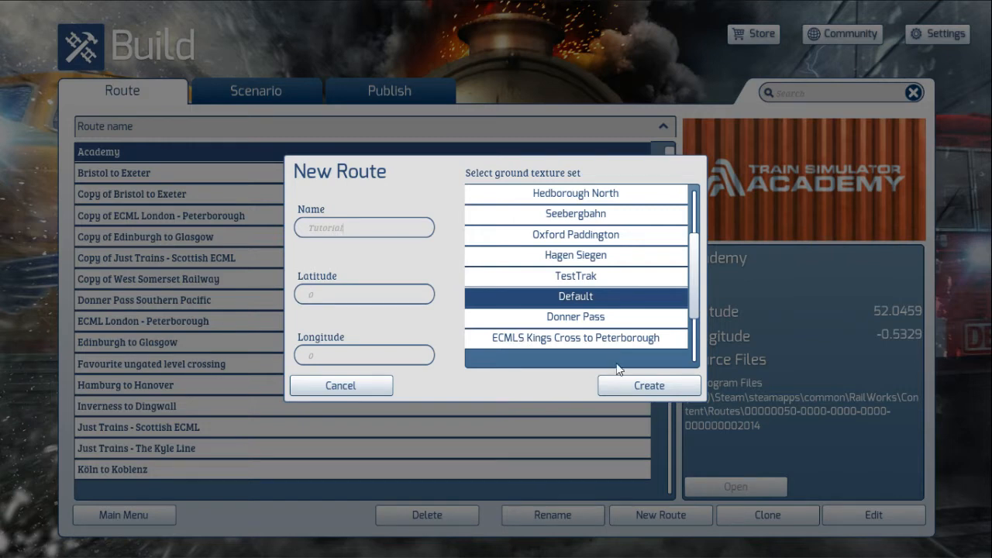
Step: Create a new route named Tutorial with the Default ground texture set and open it for editing
{"action": "left_click", "coordinate": [631, 392]}
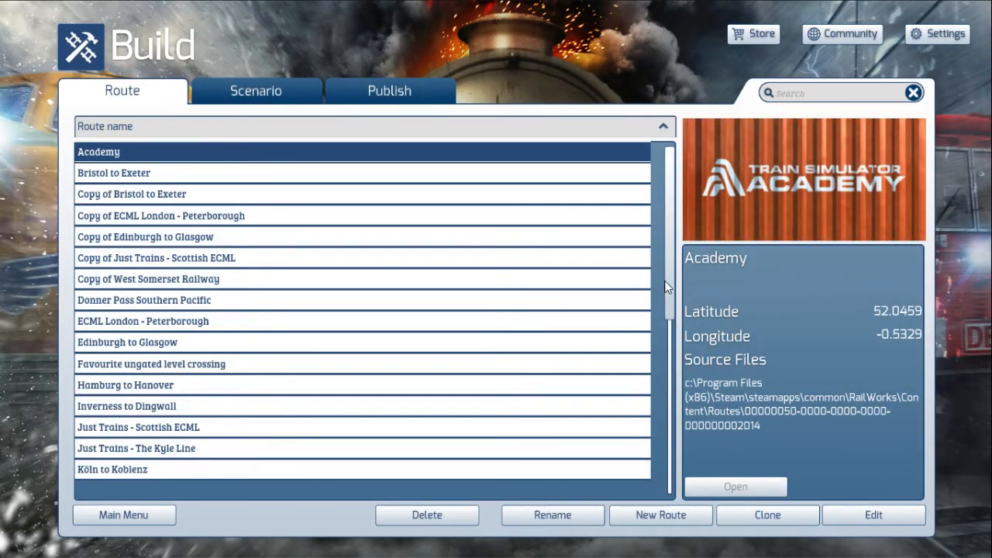
{"action": "scroll", "coordinate": [668, 290], "scroll_direction": "down", "scroll_amount": 3}
{"action": "scroll", "coordinate": [669, 334], "scroll_direction": "down", "scroll_amount": 3}
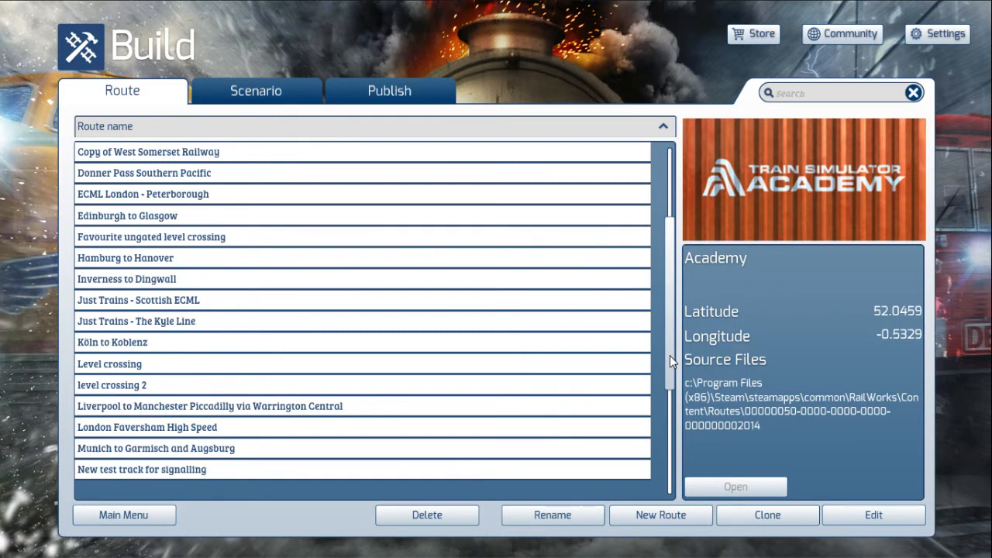
{"action": "scroll", "coordinate": [669, 356], "scroll_direction": "down", "scroll_amount": 7}
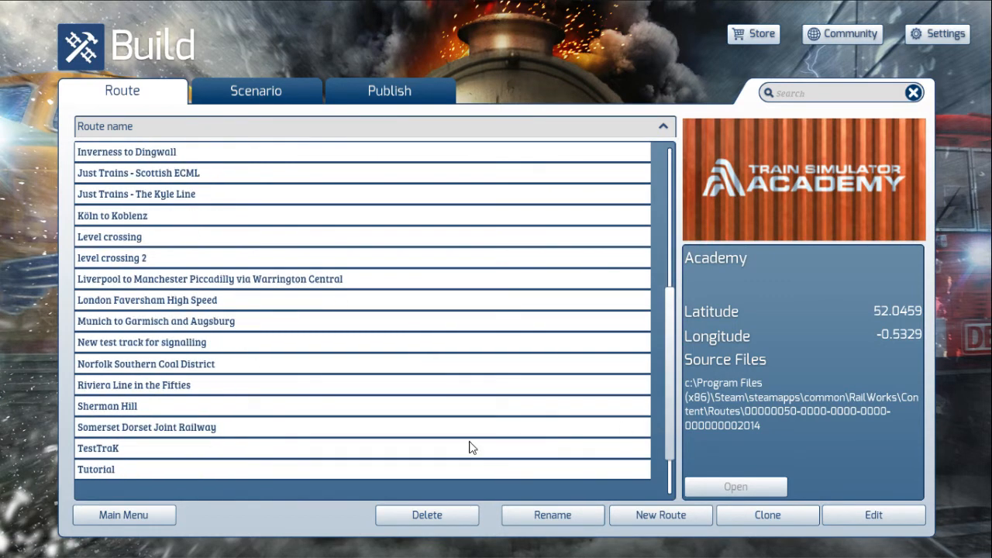
{"action": "left_click", "coordinate": [473, 469]}
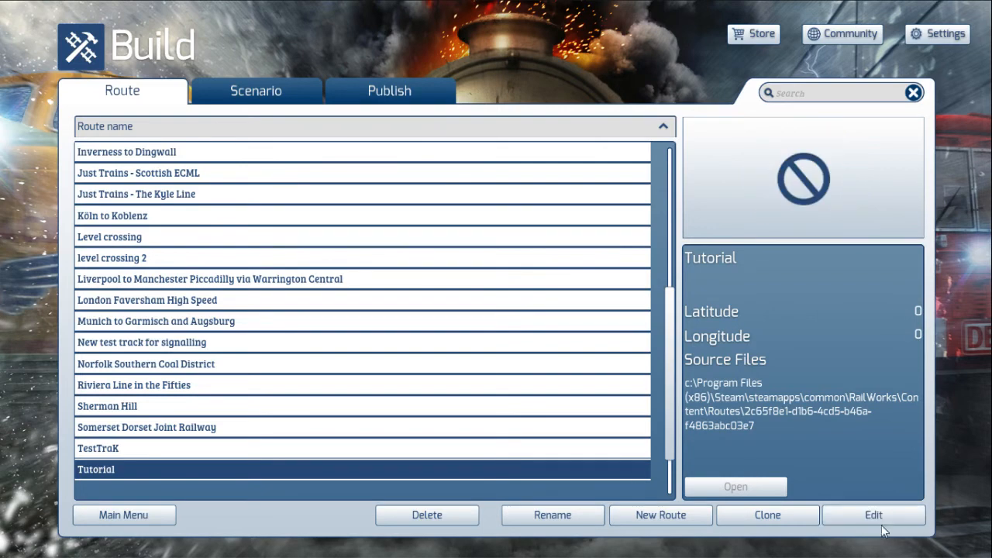
{"action": "left_click", "coordinate": [877, 517]}
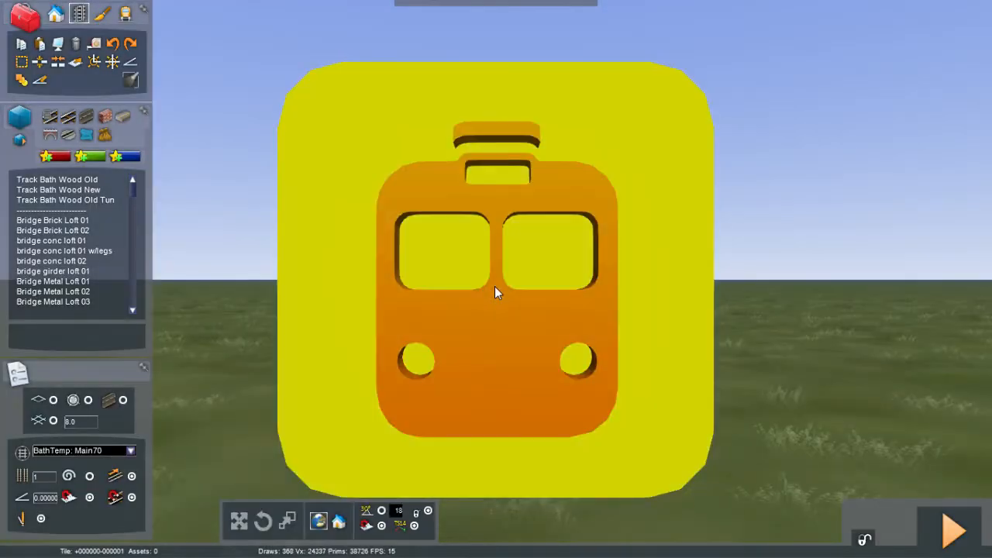
{"action": "right_click_drag", "start_coordinate": [495, 286], "coordinate": [500, 397]}
{"action": "key", "text": "Down"}
{"action": "key", "text": "Down"}
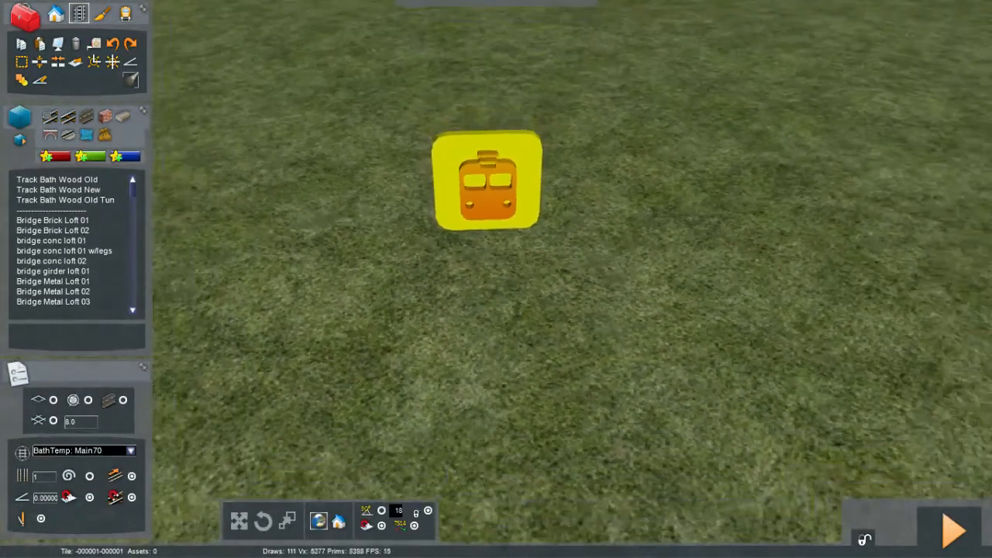
{"action": "key", "text": "Right"}
{"action": "key", "text": "Down"}
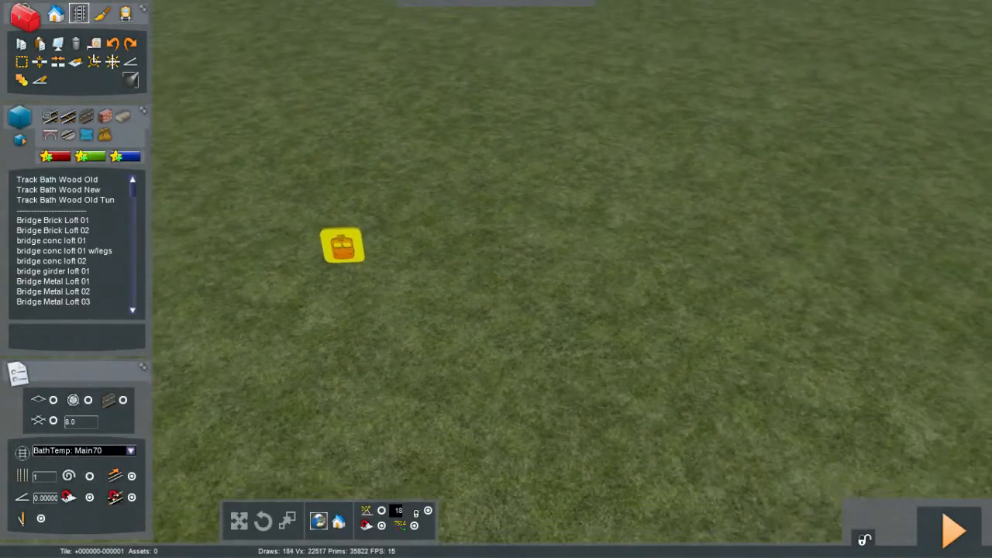
{"action": "right_click_drag", "start_coordinate": [500, 397], "coordinate": [494, 286]}
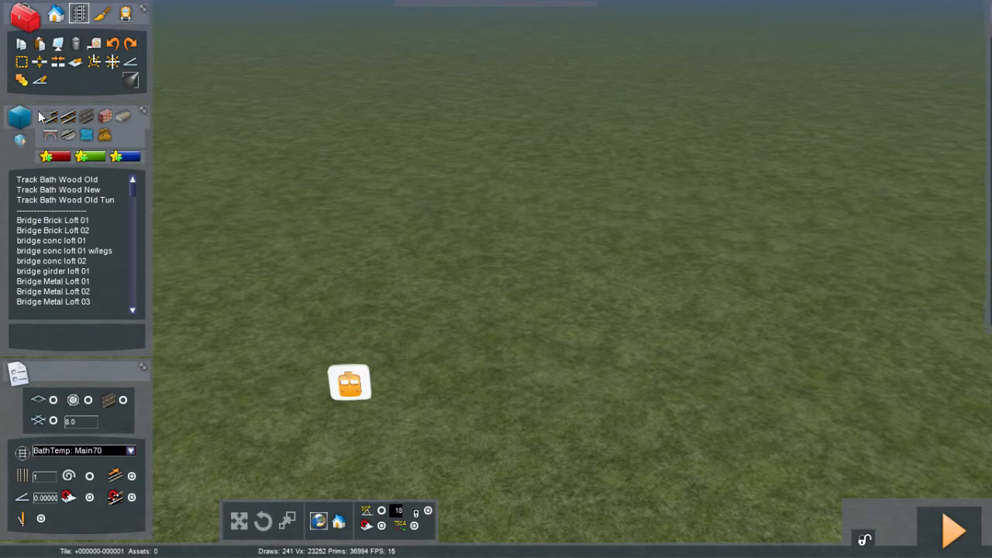
Step: In the object set filter, enable the JustTrains sets Bristol_Avonmouth_1, Bristol_Exeter_1, HST, Mark1Coach, ModernObjects, ModernTrack and NL
{"action": "mouse_move", "coordinate": [978, 124]}
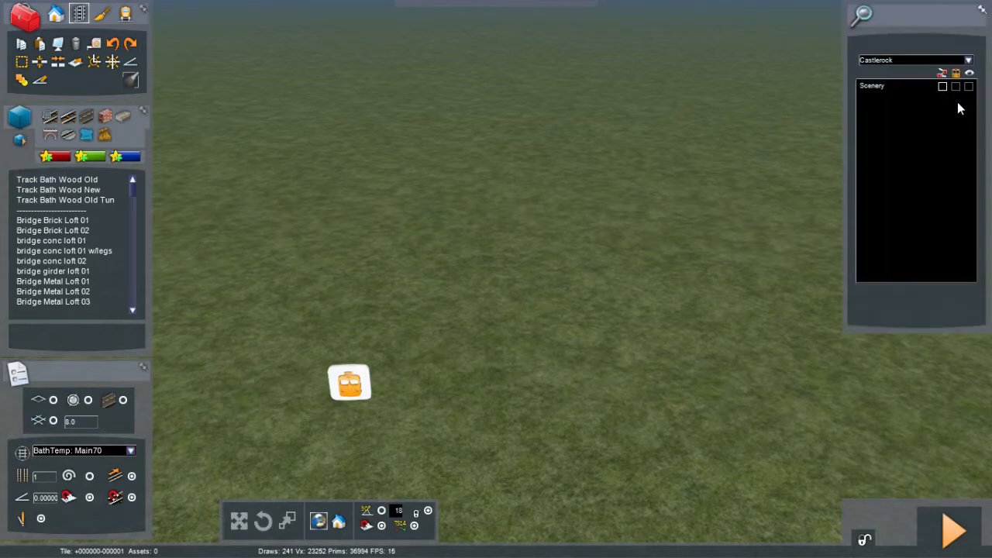
{"action": "left_click", "coordinate": [969, 61]}
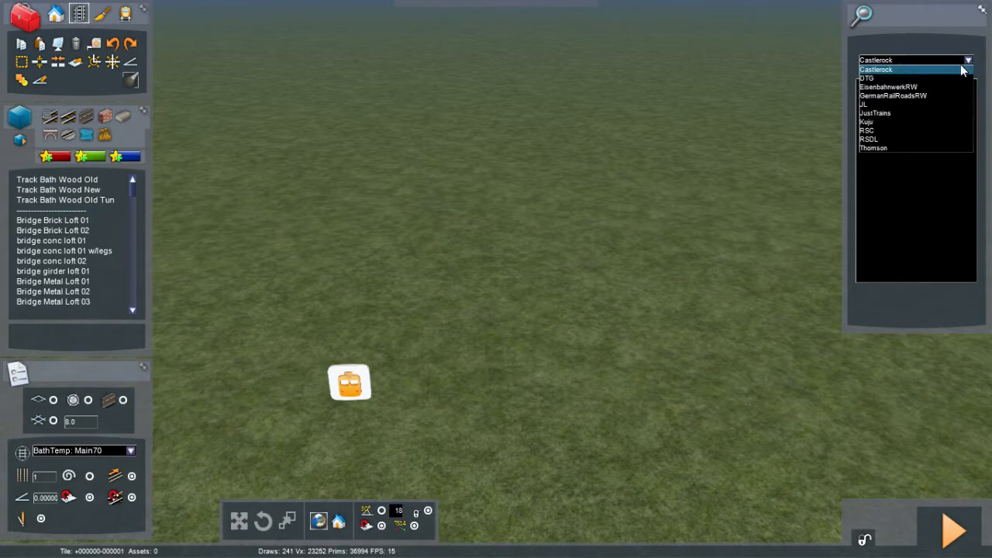
{"action": "left_click", "coordinate": [885, 114]}
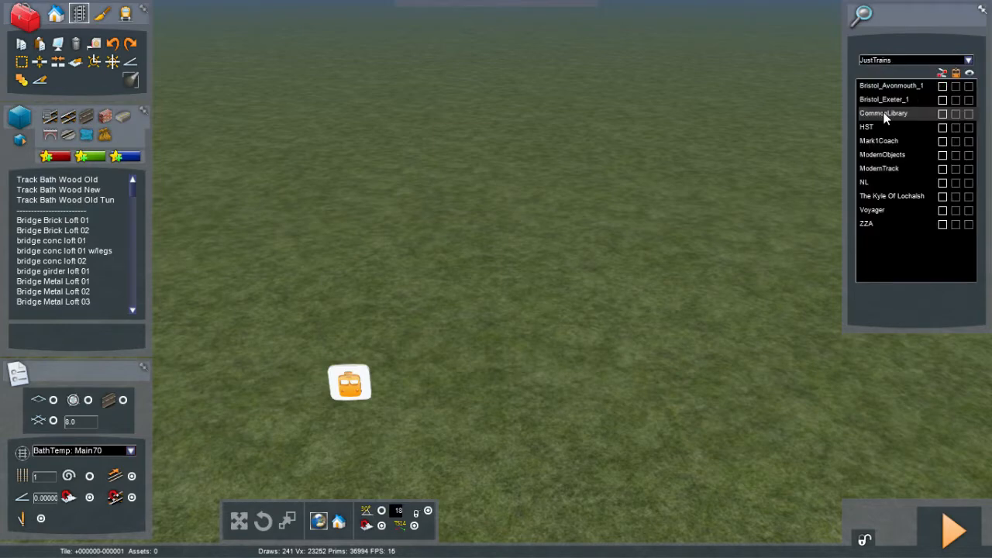
{"action": "left_click", "coordinate": [943, 87]}
{"action": "left_click", "coordinate": [943, 100]}
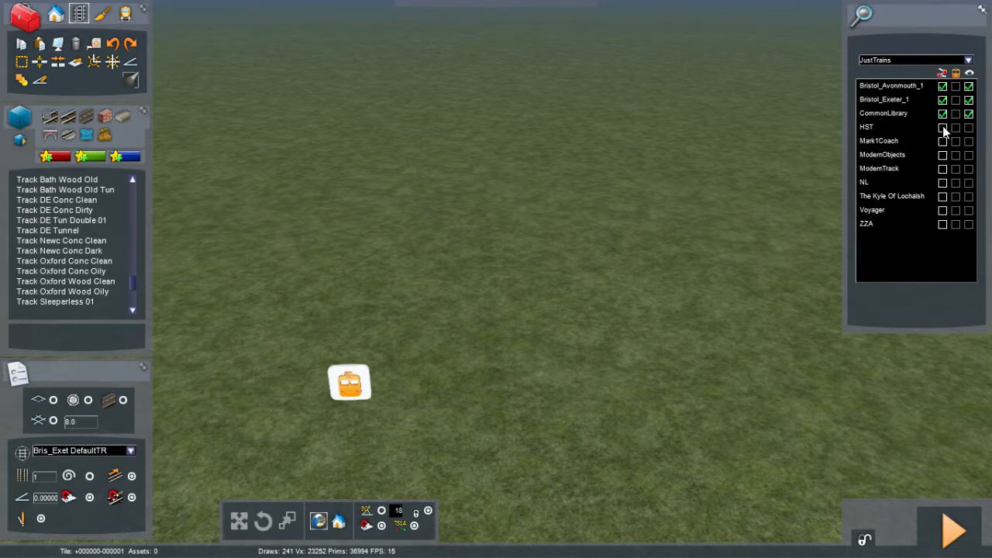
{"action": "left_click", "coordinate": [943, 127]}
{"action": "left_click", "coordinate": [943, 141]}
{"action": "left_click", "coordinate": [942, 155]}
{"action": "left_click", "coordinate": [943, 169]}
{"action": "left_click", "coordinate": [943, 183]}
Step: Switch the provider to Thomson and enable the EandG and FortWilliamMallaig object sets
{"action": "left_click", "coordinate": [968, 60]}
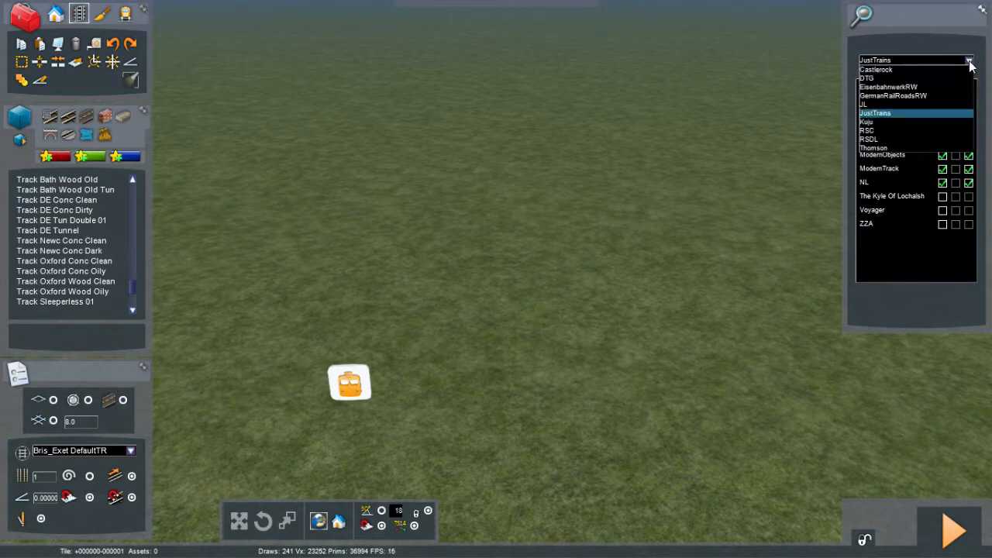
{"action": "left_click", "coordinate": [918, 122]}
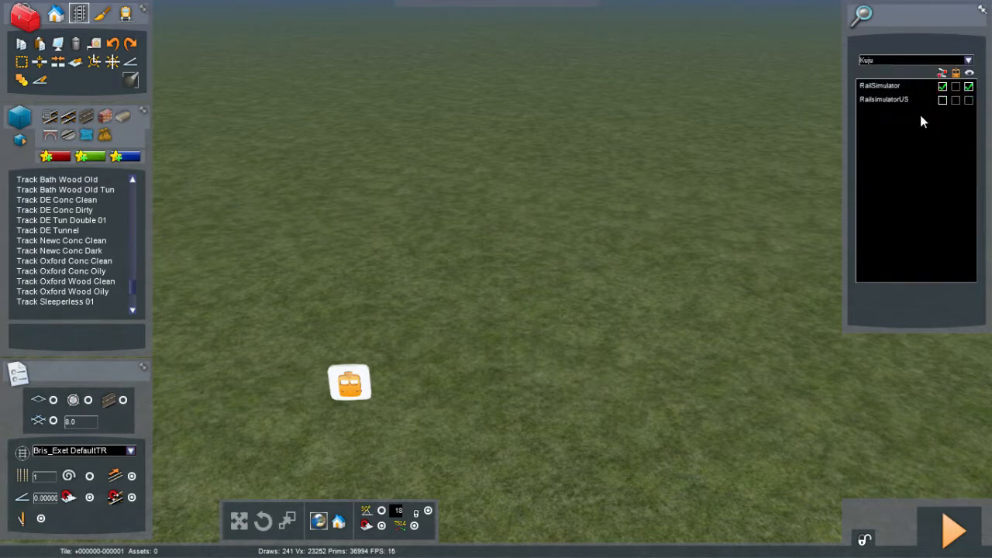
{"action": "left_click", "coordinate": [971, 59]}
{"action": "left_click", "coordinate": [887, 150]}
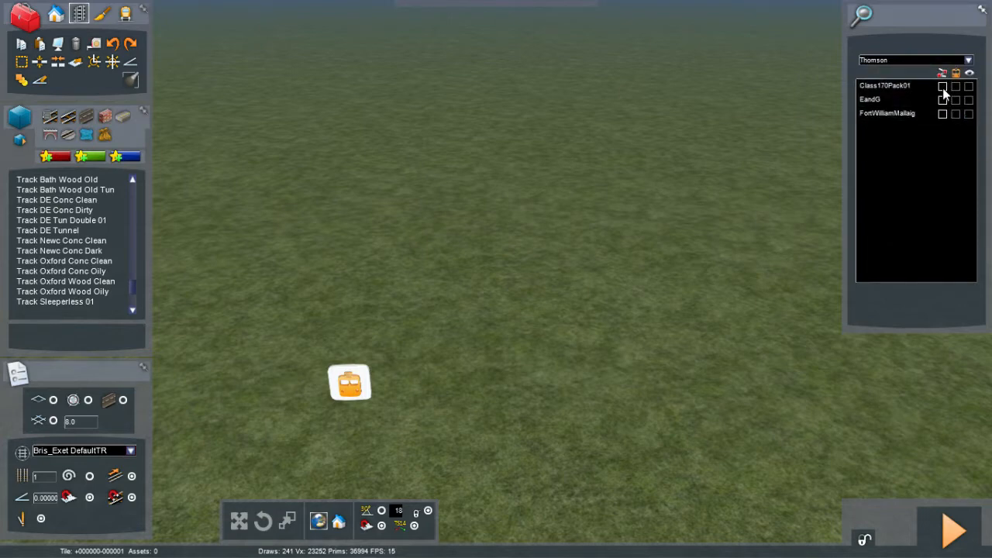
{"action": "left_click", "coordinate": [942, 98]}
{"action": "left_click", "coordinate": [944, 111]}
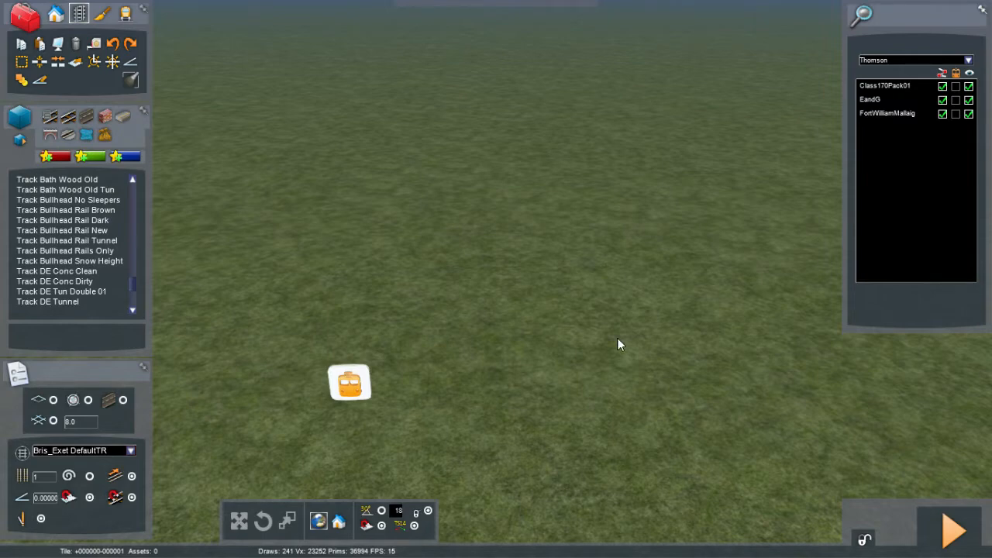
Step: Select the B&E Concrete Clean track type from the track list
{"action": "key", "text": "alt+Tab"}
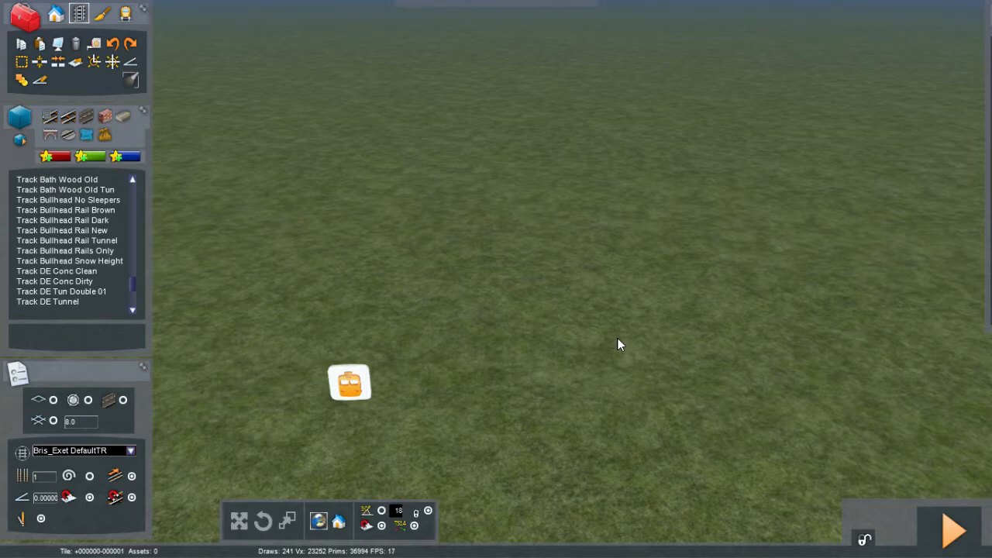
{"action": "left_click_drag", "start_coordinate": [133, 282], "coordinate": [133, 166]}
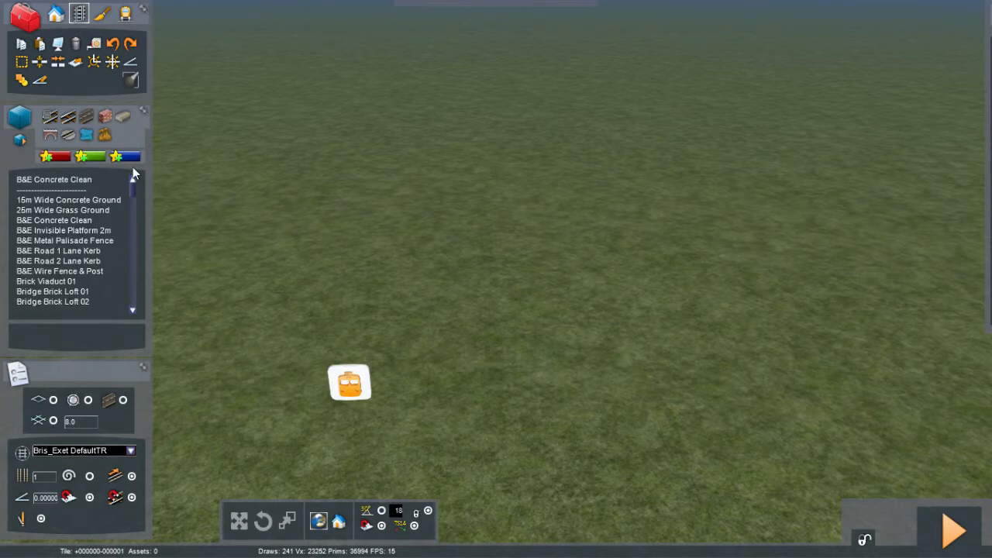
{"action": "left_click", "coordinate": [66, 179]}
Step: Lay a short curved B&E Concrete Clean track section beside the route marker and undo it
{"action": "left_click", "coordinate": [423, 407]}
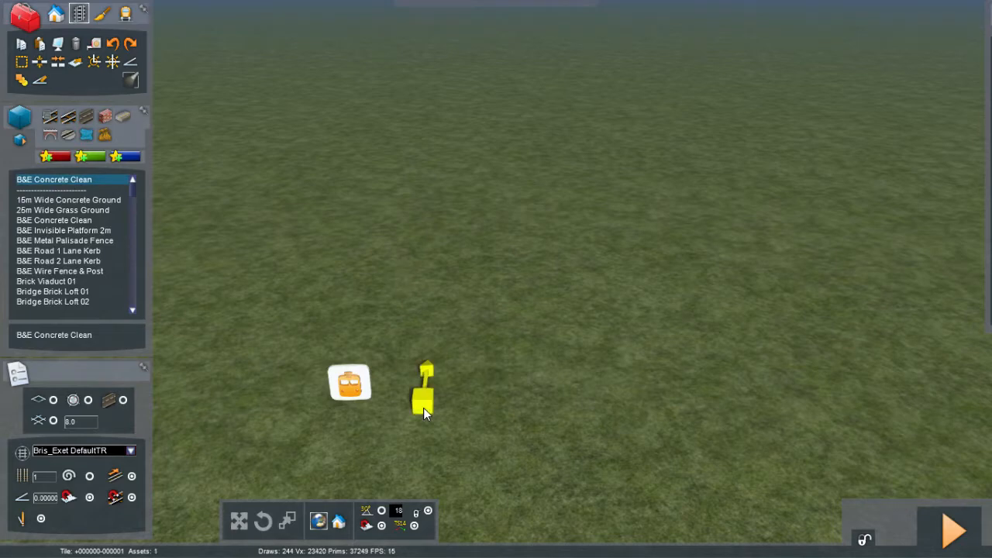
{"action": "key", "text": "Down"}
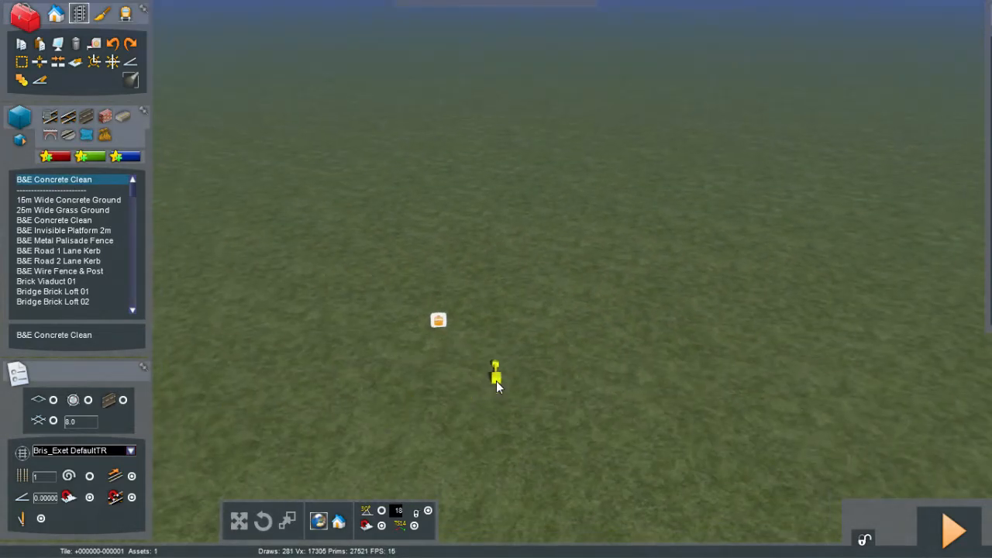
{"action": "left_click_drag", "start_coordinate": [496, 378], "coordinate": [134, 481]}
{"action": "left_click", "coordinate": [134, 478]}
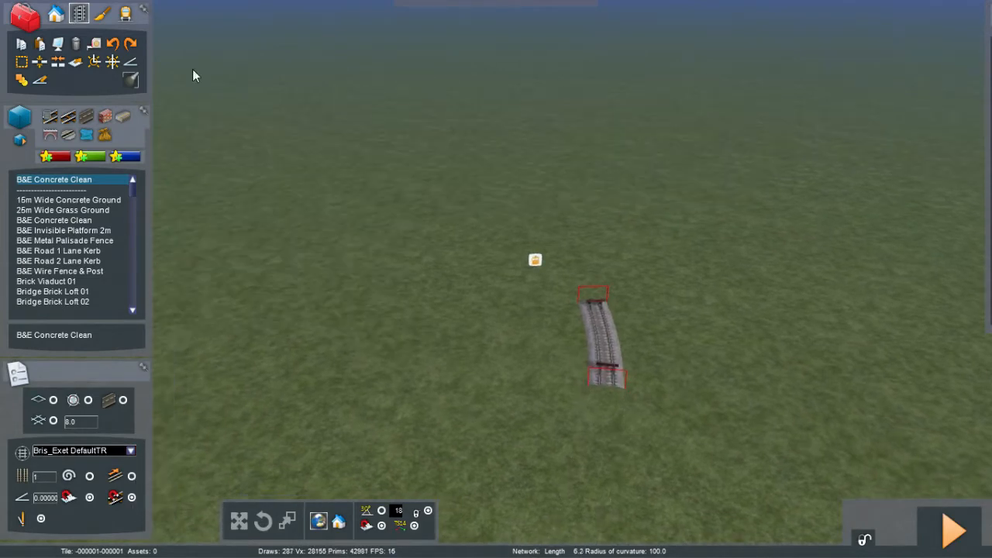
{"action": "left_click", "coordinate": [113, 44]}
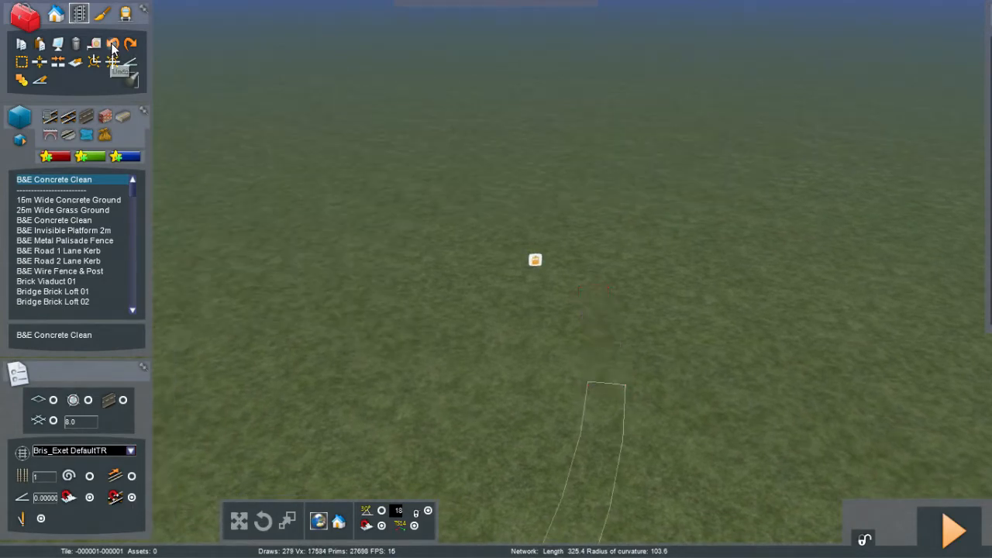
{"action": "right_click", "coordinate": [641, 332]}
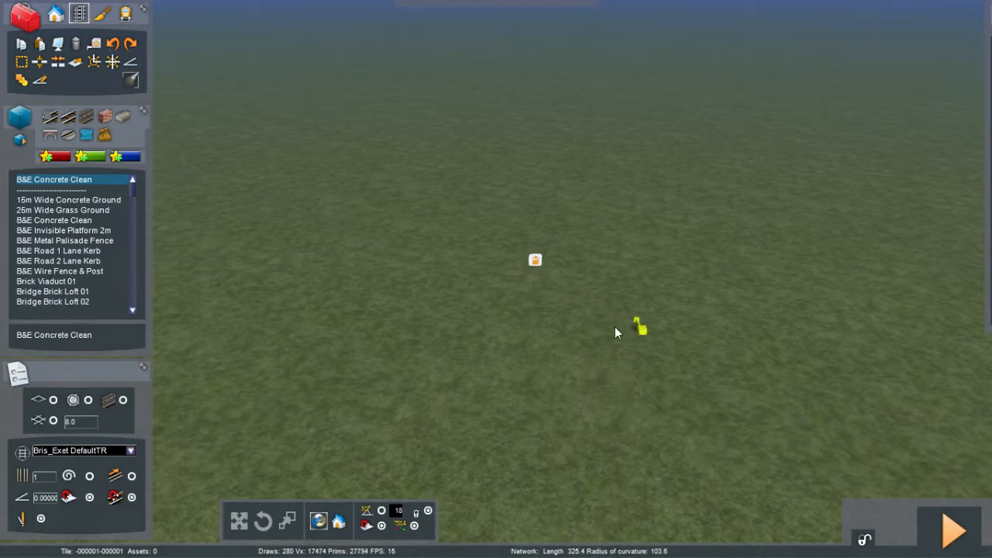
Step: Lay a long straight B&E Concrete Clean track running away from the route marker
{"action": "key", "text": "Right"}
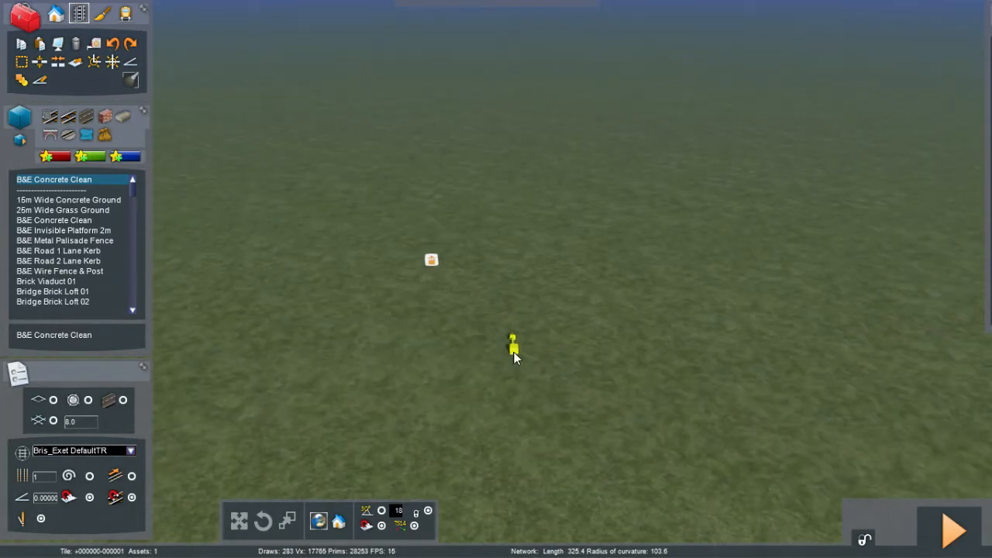
{"action": "left_click", "coordinate": [514, 348]}
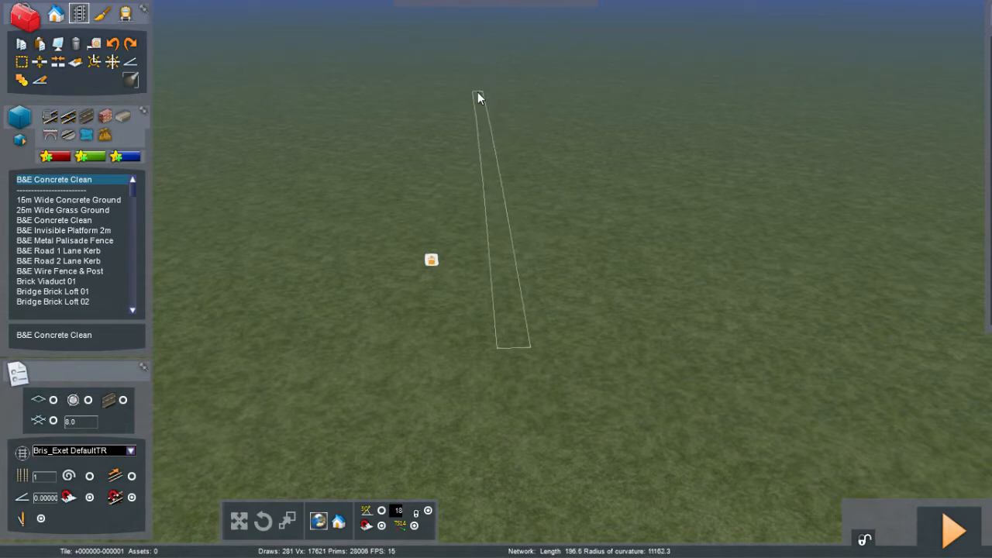
{"action": "left_click", "coordinate": [478, 92]}
{"action": "right_click", "coordinate": [477, 92]}
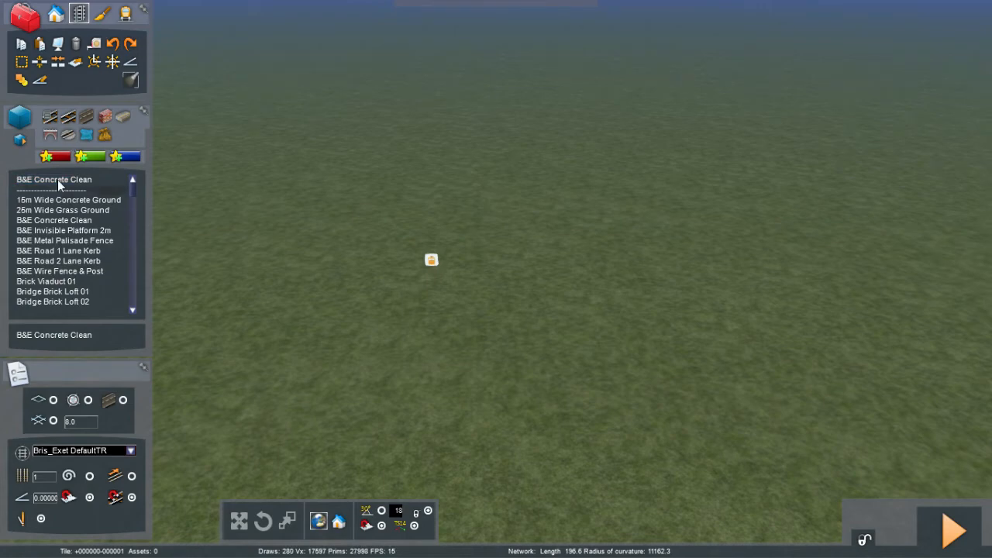
Step: Fly the camera along the new straight track to inspect it from its start
{"action": "key", "text": "Right"}
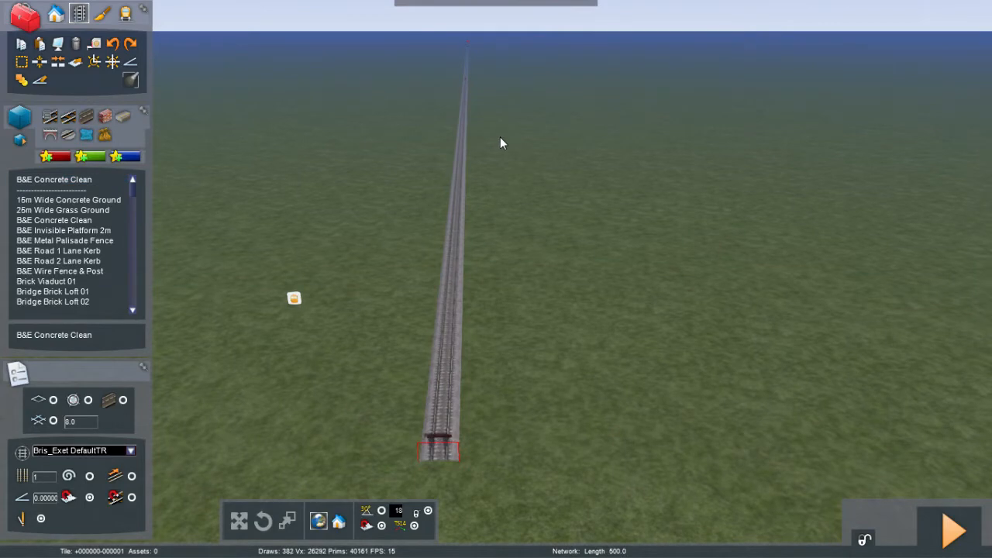
{"action": "right_click_drag", "start_coordinate": [500, 137], "coordinate": [528, 117]}
{"action": "key", "text": "Up"}
{"action": "key", "text": "Right"}
{"action": "key", "text": "Right"}
{"action": "key", "text": "Right"}
{"action": "key", "text": "Up"}
{"action": "key", "text": "Up"}
{"action": "key", "text": "Up"}
{"action": "key", "text": "Up"}
{"action": "key", "text": "Down"}
{"action": "key", "text": "Down"}
{"action": "key", "text": "Up"}
{"action": "key", "text": "Up"}
{"action": "right_click_drag", "start_coordinate": [244, 131], "coordinate": [238, 129]}
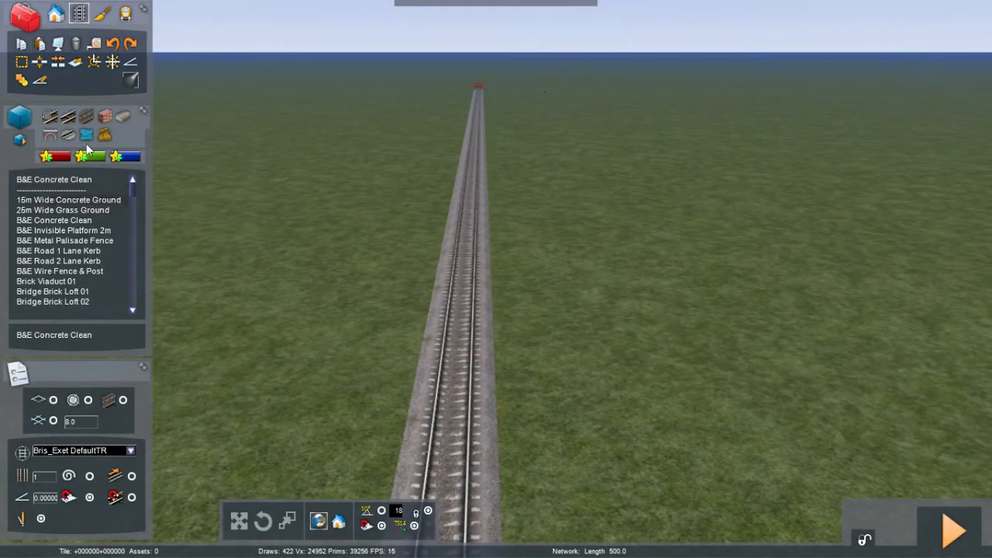
Step: Branch a curved B&E Concrete Clean track off the straight line near its start to form a turnout
{"action": "left_click", "coordinate": [114, 62]}
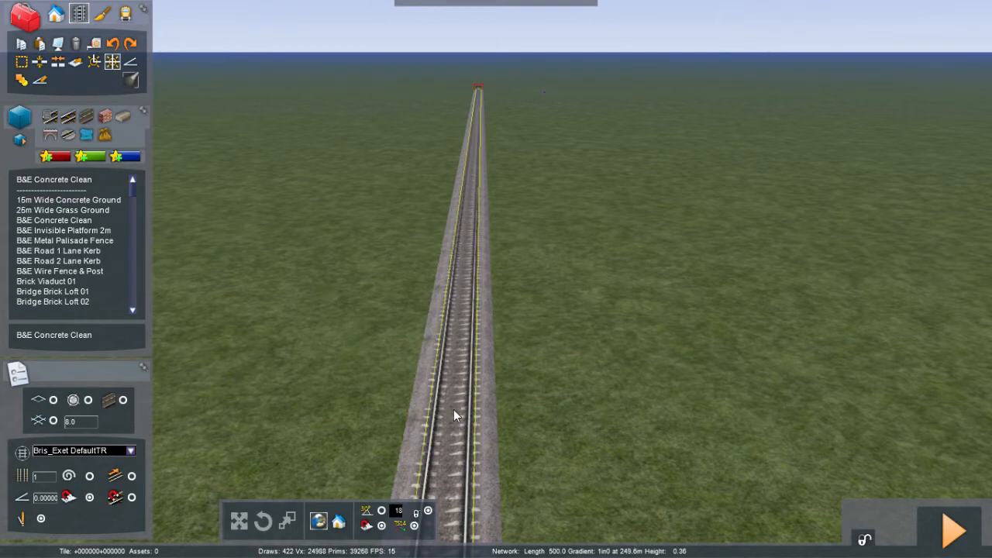
{"action": "left_click", "coordinate": [78, 179]}
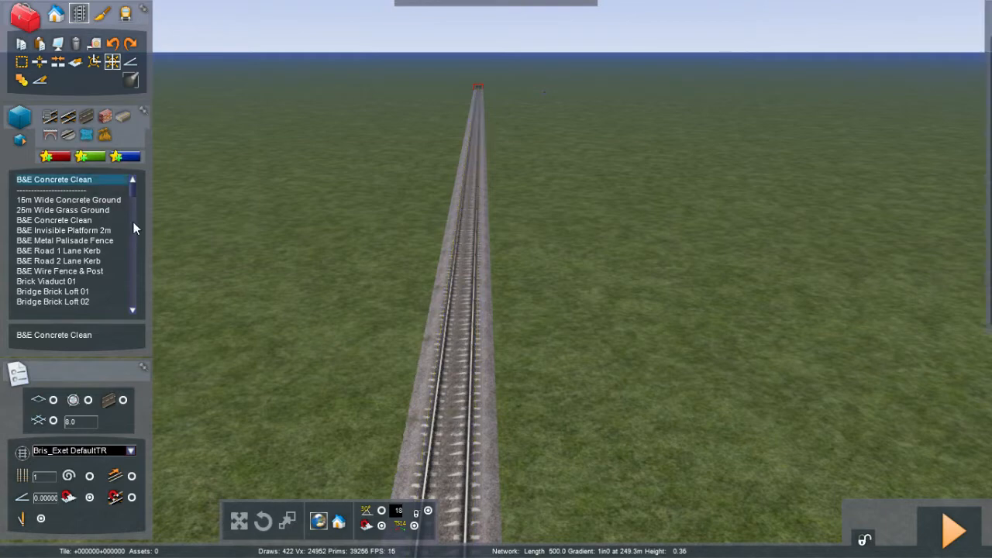
{"action": "left_click", "coordinate": [448, 443]}
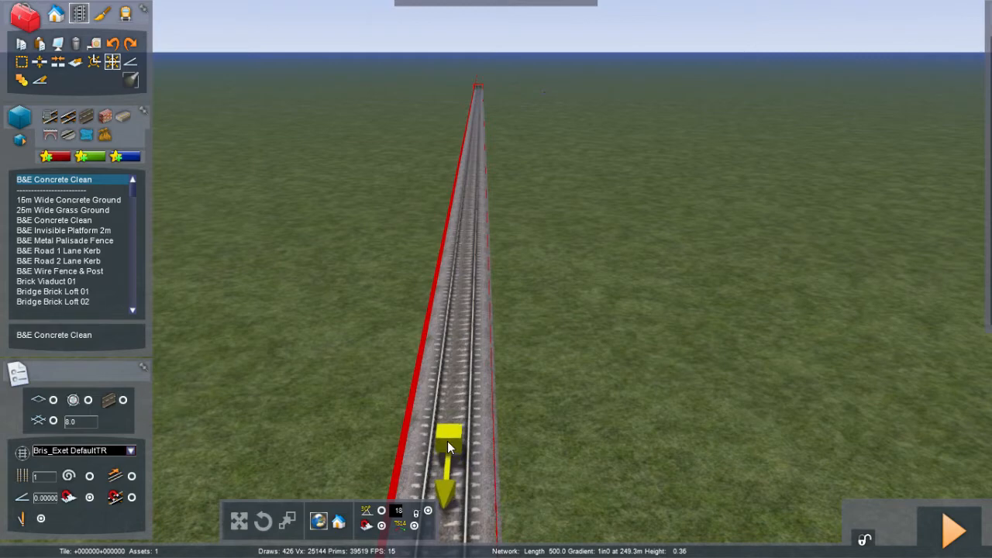
{"action": "left_click_drag", "start_coordinate": [448, 441], "coordinate": [587, 286]}
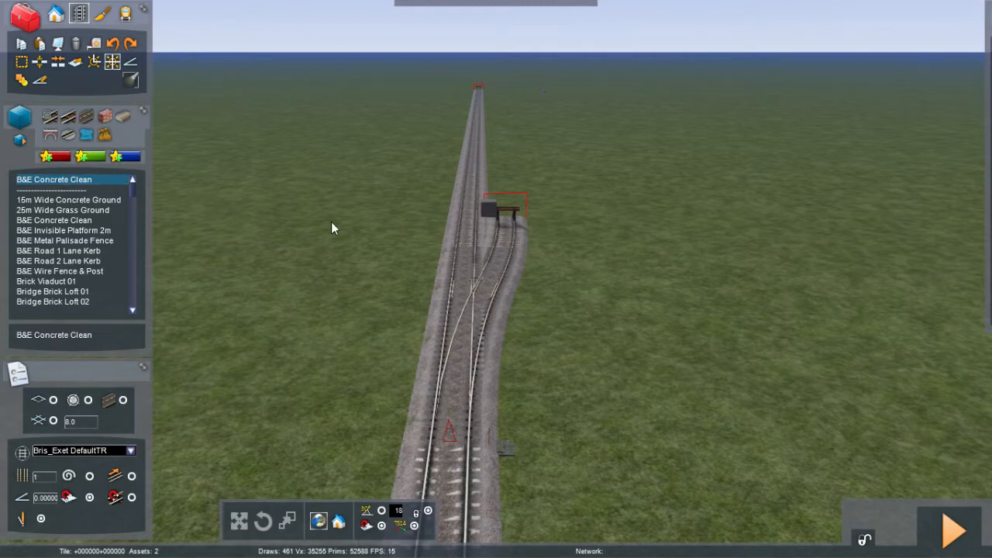
{"action": "key", "text": "Delete"}
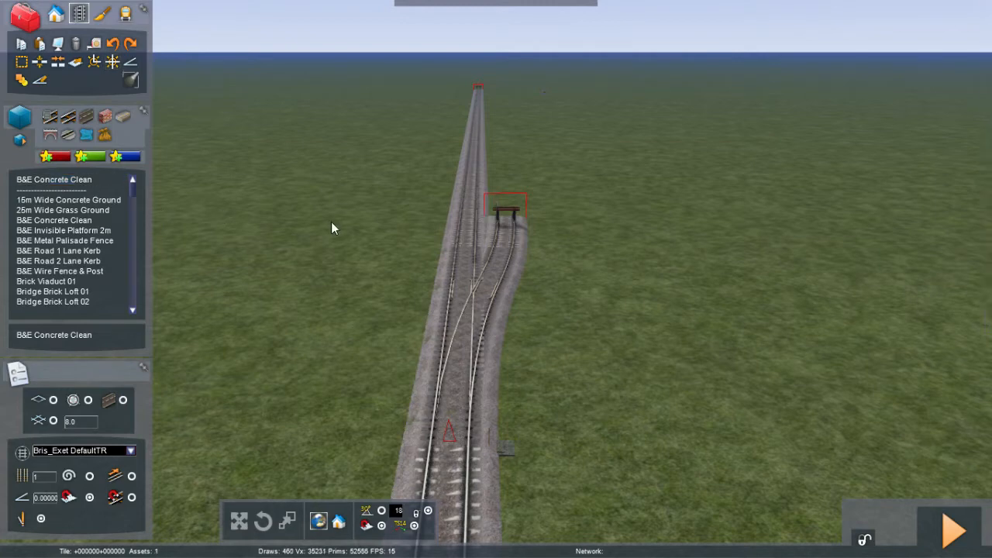
Step: Extend the branch track parallel to the main line up to the main line's far end
{"action": "left_click", "coordinate": [38, 180]}
{"action": "left_click", "coordinate": [276, 201]}
{"action": "mouse_move", "coordinate": [276, 199]}
{"action": "right_mouse_down"}
{"action": "mouse_move", "coordinate": [275, 93]}
{"action": "mouse_move", "coordinate": [275, 287]}
{"action": "mouse_move", "coordinate": [275, 167]}
{"action": "mouse_move", "coordinate": [278, 227]}
{"action": "right_mouse_up"}
{"action": "right_click_drag", "start_coordinate": [406, 262], "coordinate": [404, 251]}
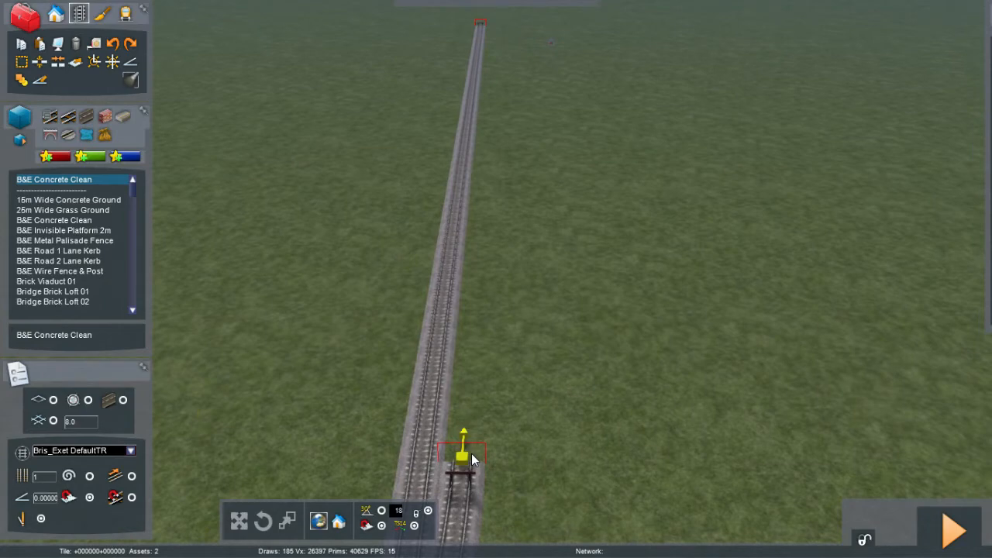
{"action": "mouse_move", "coordinate": [472, 454]}
{"action": "left_mouse_down"}
{"action": "mouse_move", "coordinate": [467, 263]}
{"action": "mouse_move", "coordinate": [493, 31]}
{"action": "left_mouse_up"}
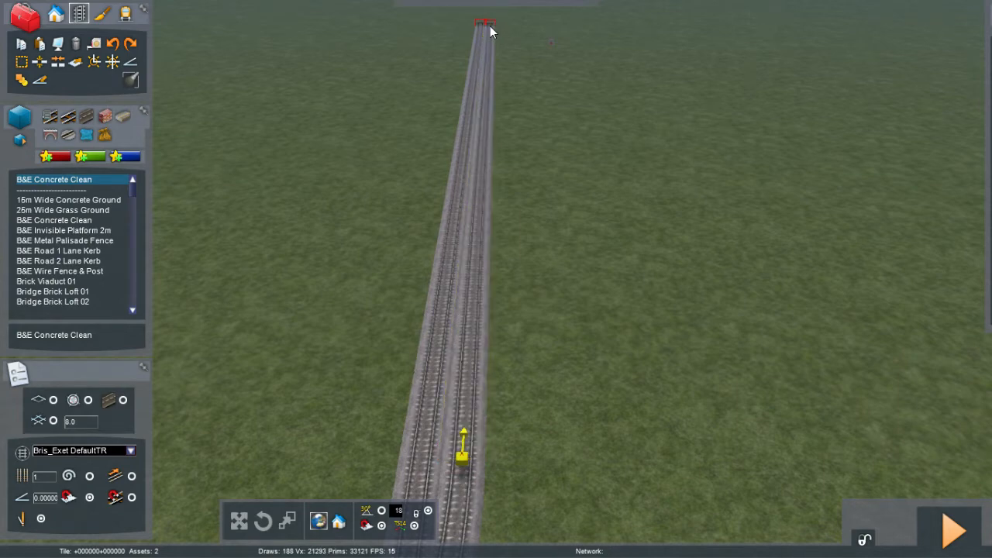
Step: Inspect the new turnout where the branch leaves the main line from close up
{"action": "key", "text": "Left"}
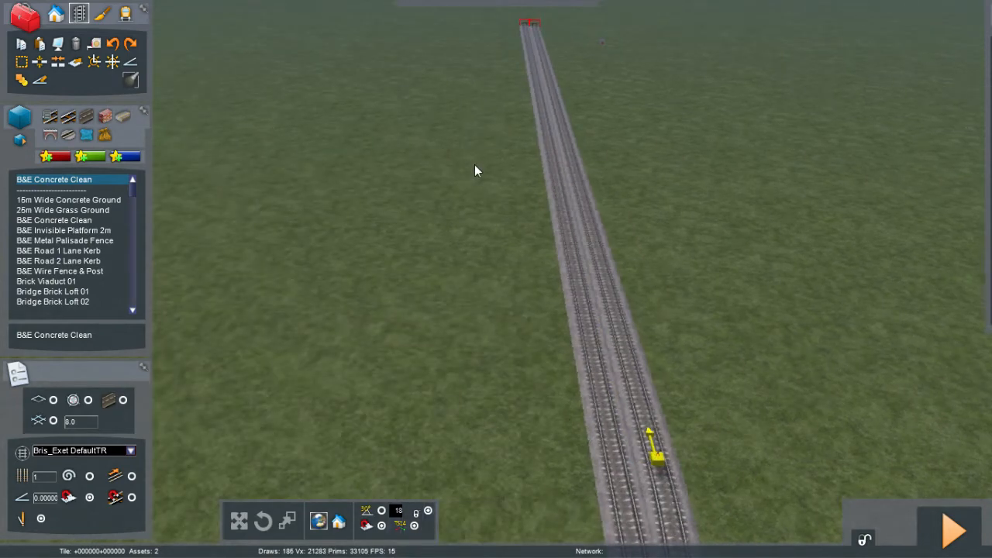
{"action": "left_click", "coordinate": [474, 165]}
{"action": "key", "text": "space"}
{"action": "right_click_drag", "start_coordinate": [475, 165], "coordinate": [667, 256]}
{"action": "key", "text": "Left"}
{"action": "right_click_drag", "start_coordinate": [474, 164], "coordinate": [589, 165]}
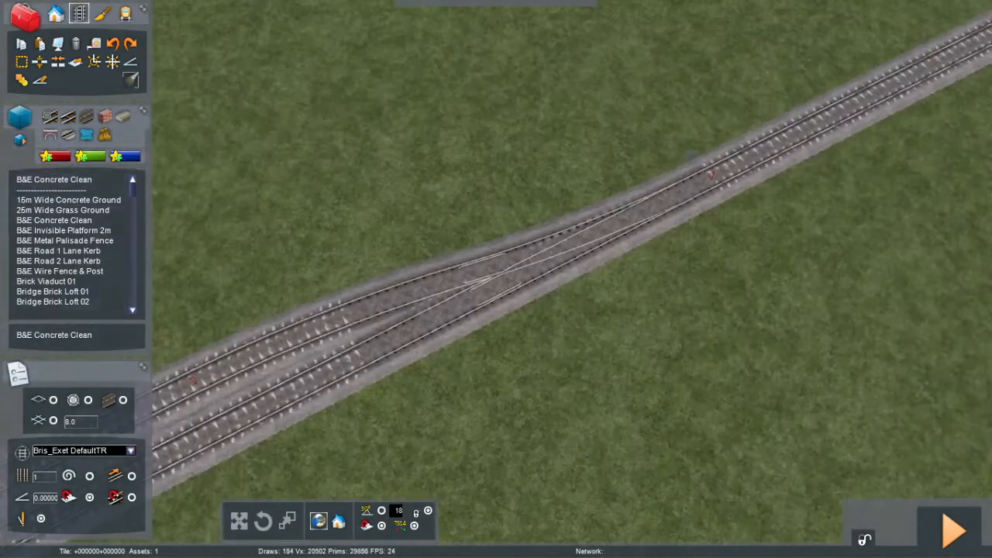
{"action": "right_click_drag", "start_coordinate": [474, 164], "coordinate": [474, 161]}
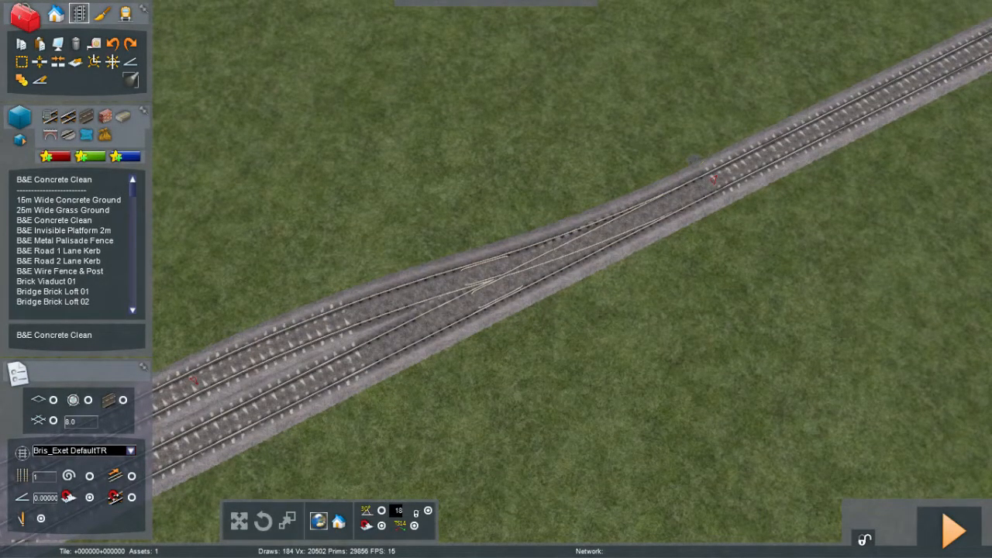
Step: Branch a second curved B&E Concrete Clean track off the main line at its other end to form another turnout
{"action": "right_click_drag", "start_coordinate": [474, 165], "coordinate": [583, 3]}
{"action": "key", "text": "Up"}
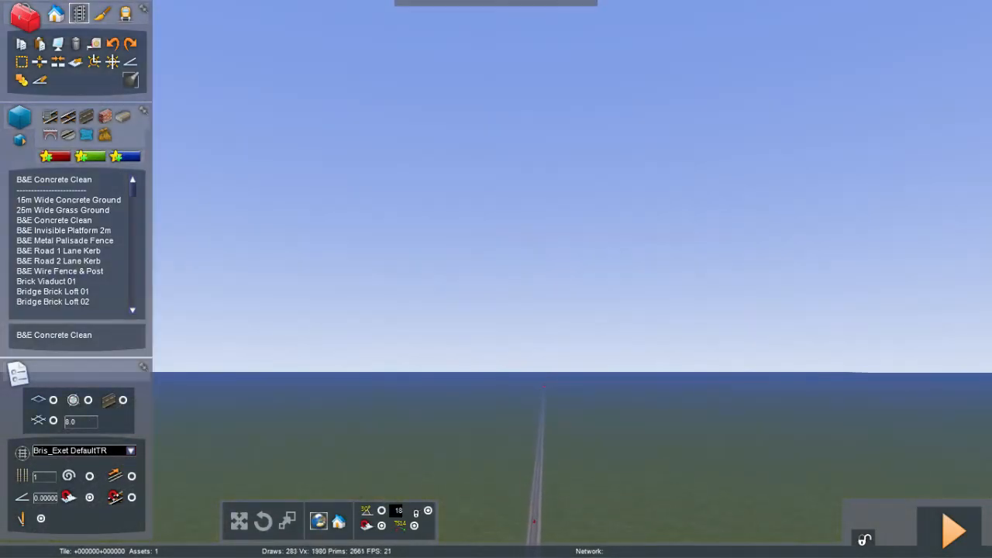
{"action": "key", "text": "Up"}
{"action": "key", "text": "Right"}
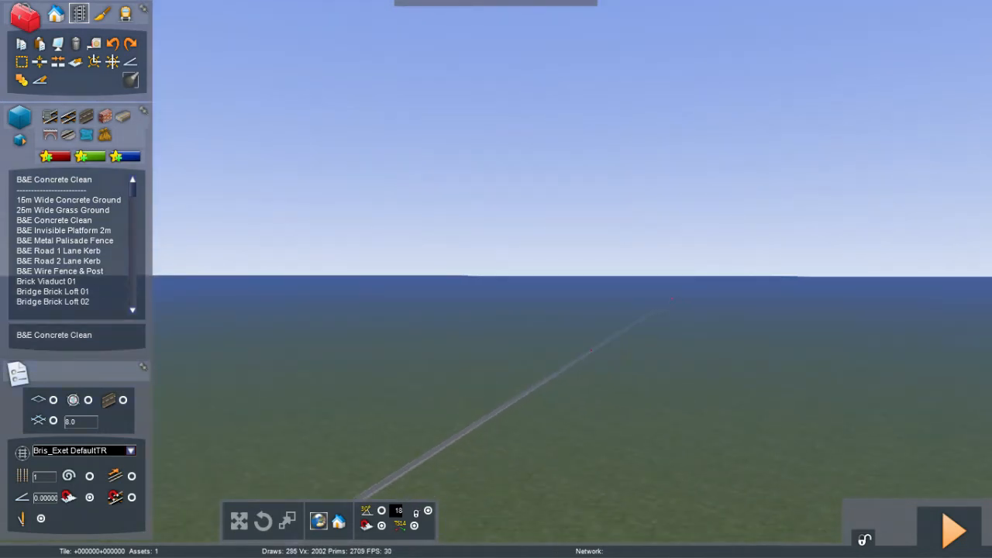
{"action": "key", "text": "Right"}
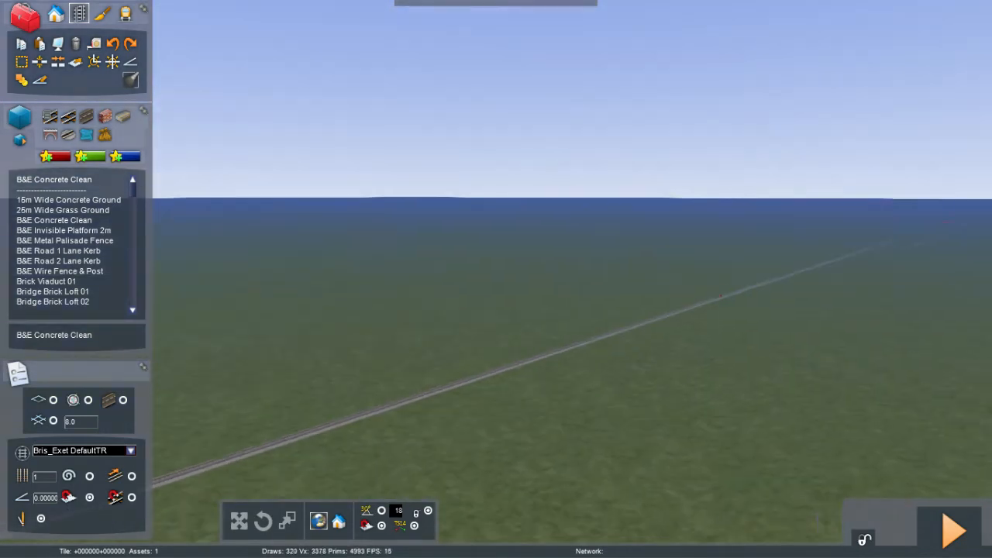
{"action": "key", "text": "Right"}
{"action": "right_click_drag", "start_coordinate": [496, 279], "coordinate": [589, 171]}
{"action": "right_click_drag", "start_coordinate": [496, 279], "coordinate": [496, 93]}
{"action": "right_click_drag", "start_coordinate": [496, 280], "coordinate": [510, 201]}
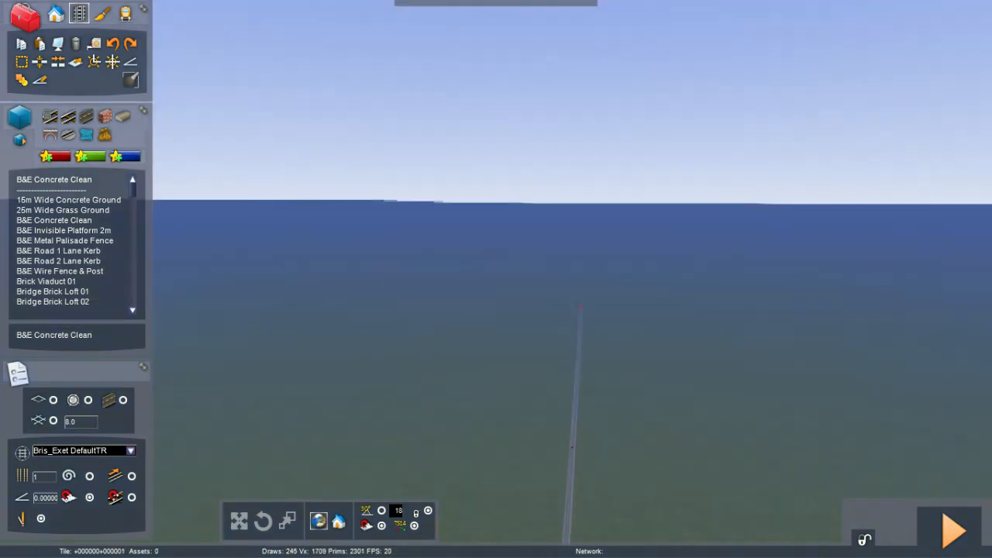
{"action": "right_click_drag", "start_coordinate": [497, 279], "coordinate": [527, 341]}
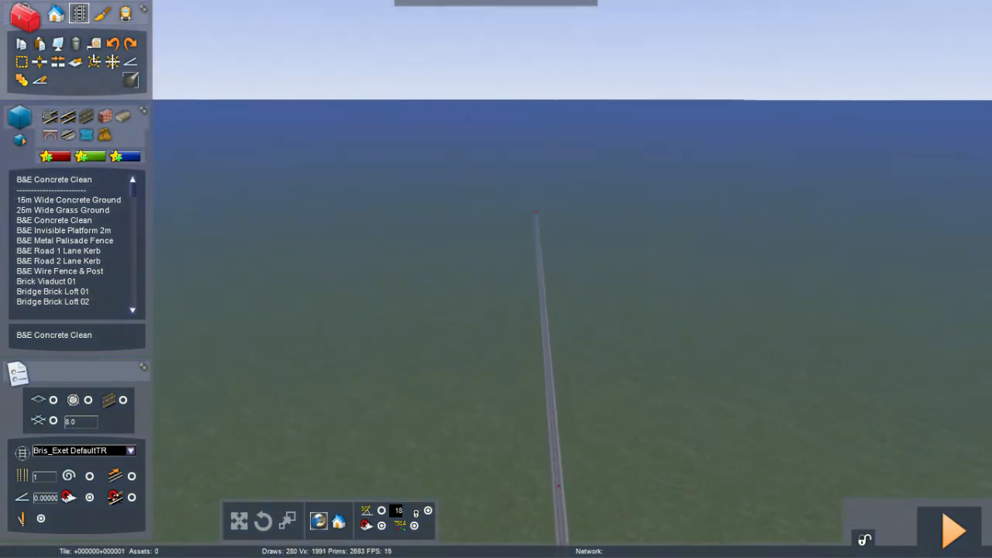
{"action": "key", "text": "Up"}
{"action": "right_click_drag", "start_coordinate": [497, 279], "coordinate": [521, 312]}
{"action": "right_click_drag", "start_coordinate": [475, 164], "coordinate": [475, 162]}
{"action": "key", "text": "Up"}
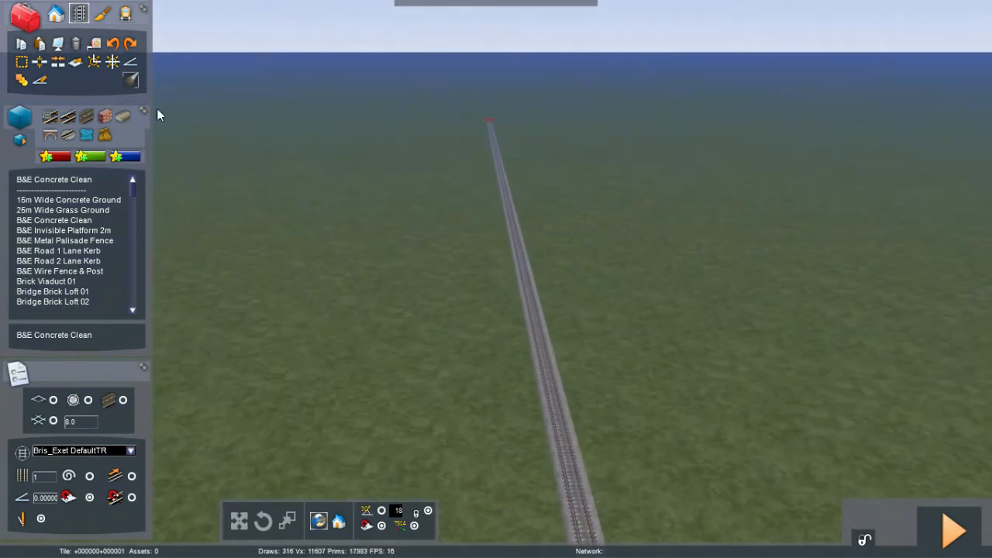
{"action": "left_click", "coordinate": [113, 64]}
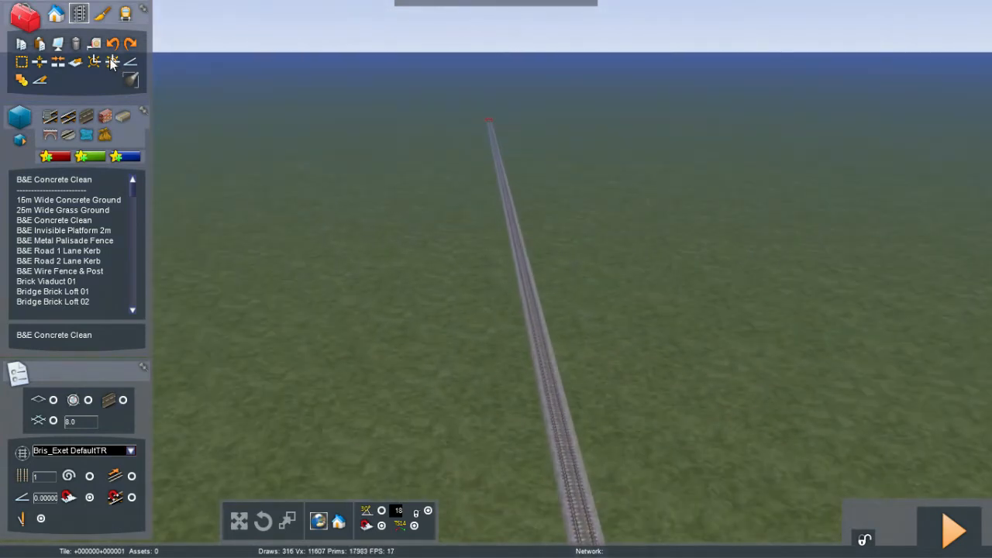
{"action": "left_click", "coordinate": [68, 178]}
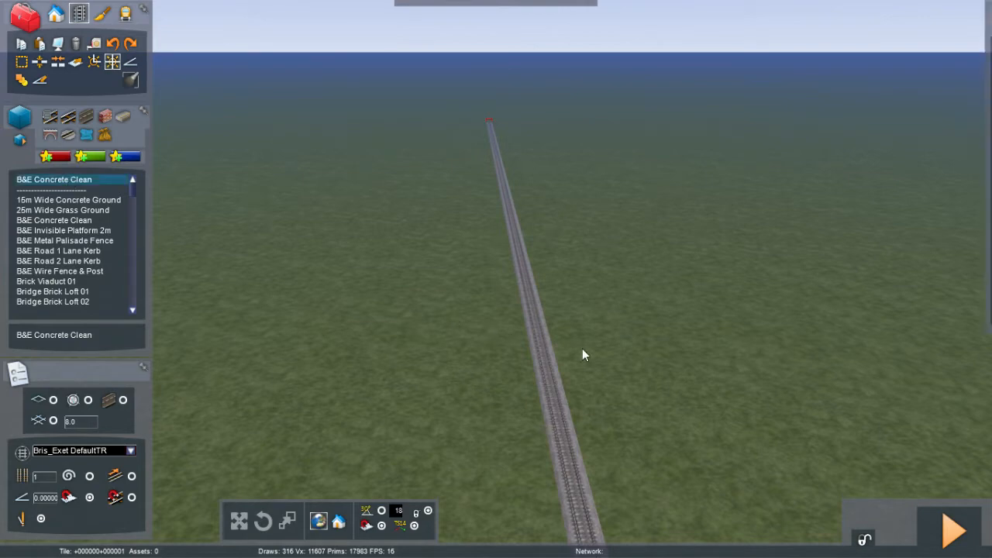
{"action": "left_click", "coordinate": [548, 392]}
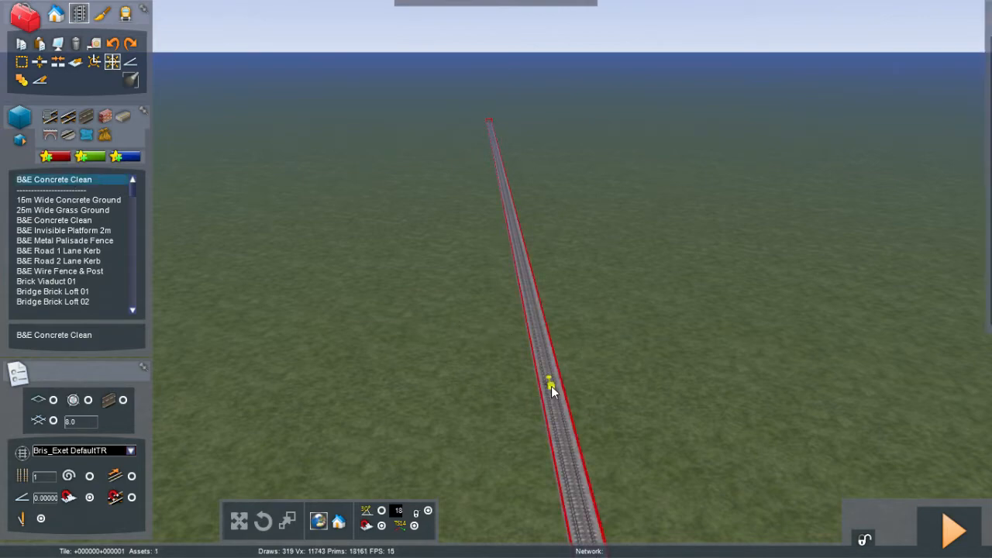
{"action": "left_click", "coordinate": [551, 387]}
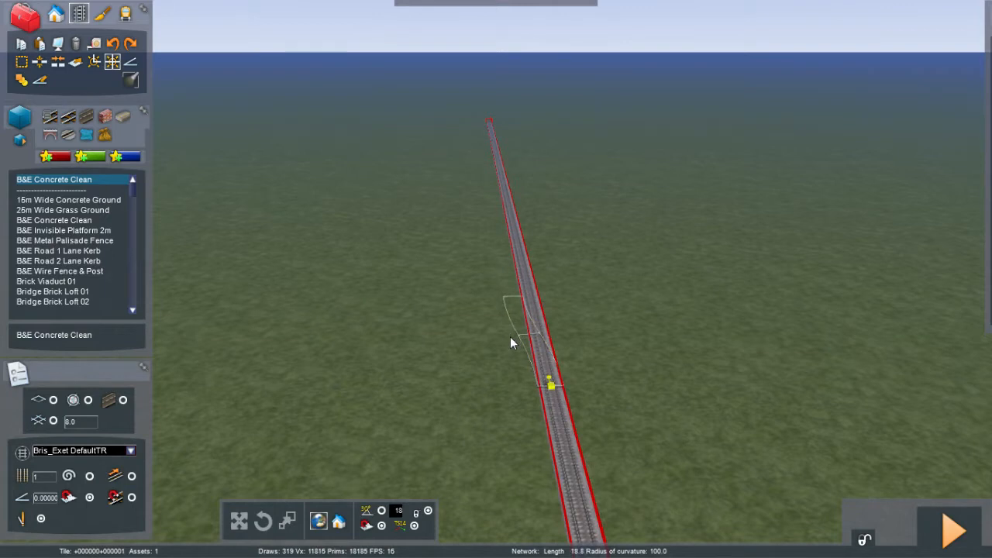
{"action": "left_click", "coordinate": [510, 338]}
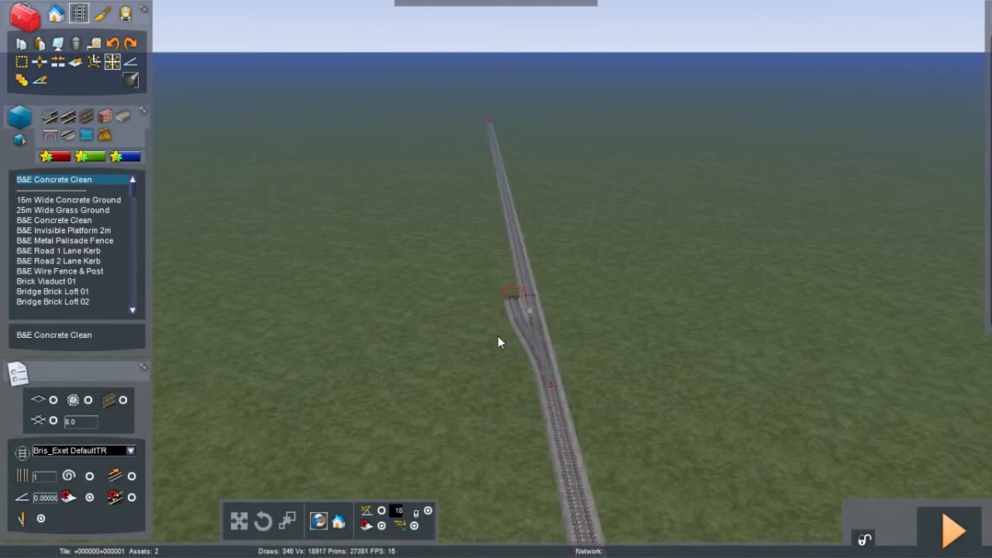
{"action": "key", "text": "Escape"}
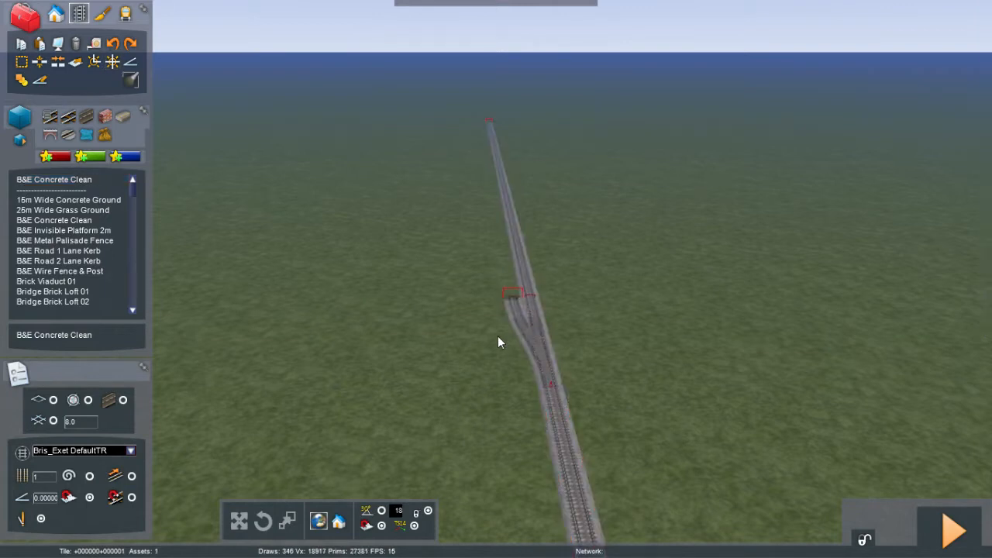
Step: Lay B&E Concrete Clean track from the new branch's end alongside the main line to its end marker, closing the loop
{"action": "left_click", "coordinate": [80, 179]}
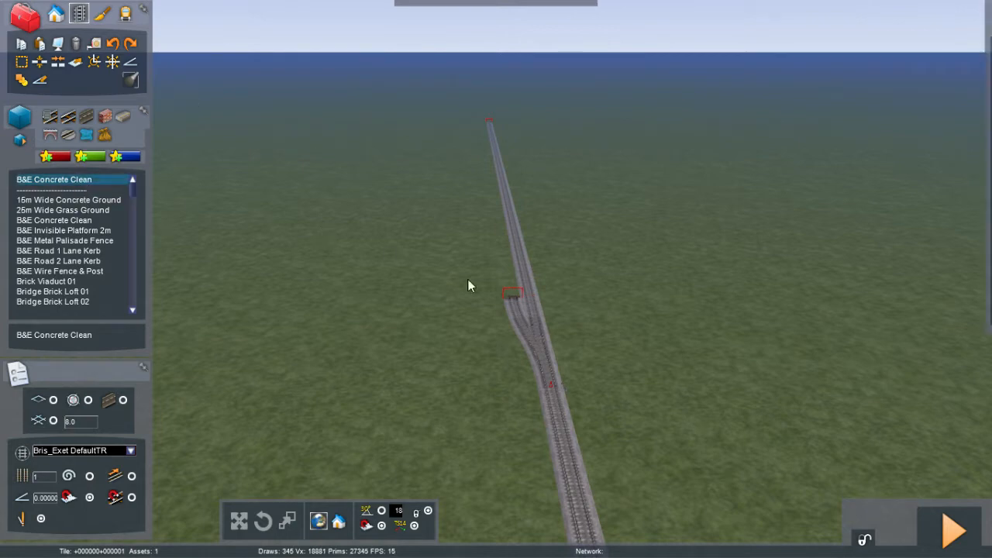
{"action": "left_click", "coordinate": [511, 298]}
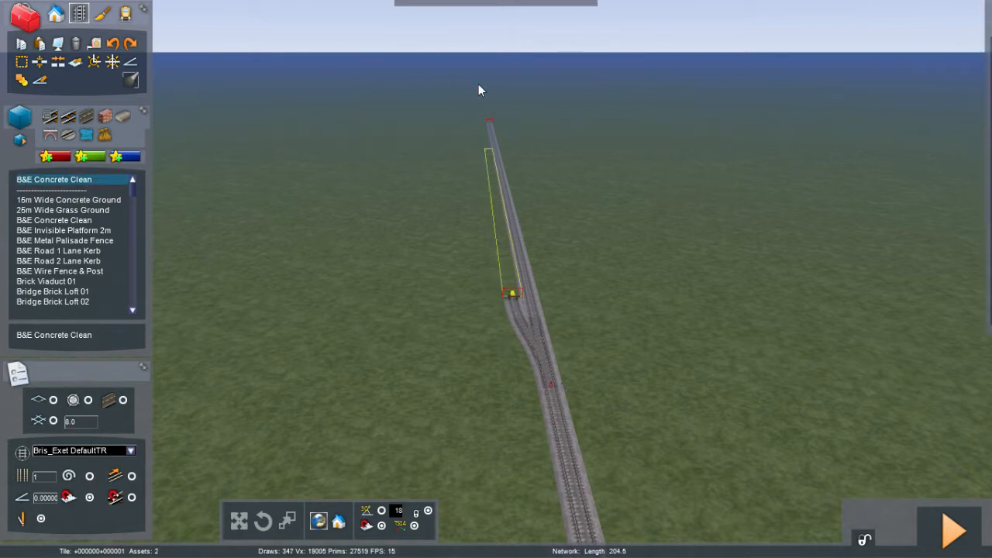
{"action": "left_click", "coordinate": [482, 125]}
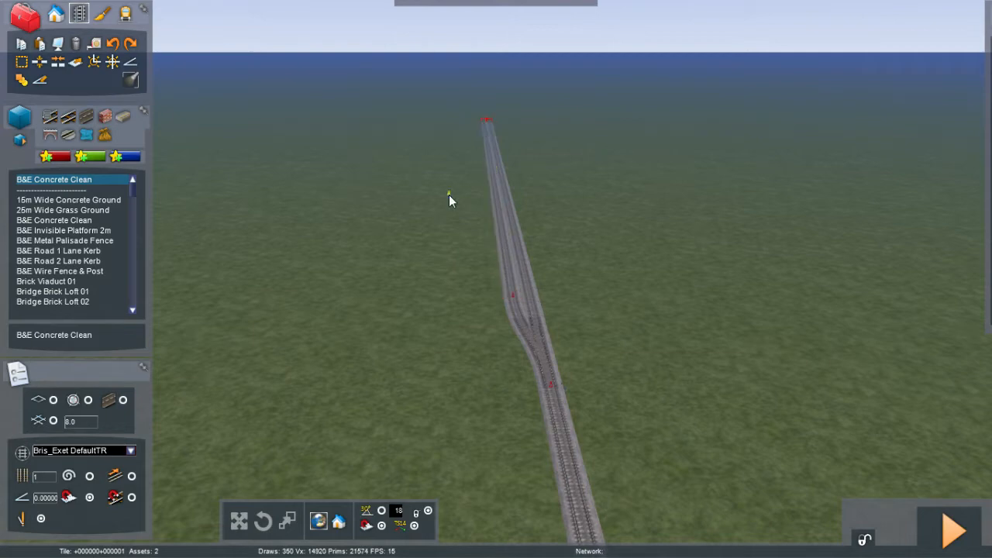
Step: Switch to road laying and select the Road 2 Lane Narrow Traffic road type
{"action": "right_click_drag", "start_coordinate": [449, 195], "coordinate": [449, 194]}
{"action": "right_click", "coordinate": [368, 190]}
{"action": "right_click_drag", "start_coordinate": [299, 194], "coordinate": [299, 194]}
{"action": "key", "text": "Up"}
{"action": "key", "text": "Left"}
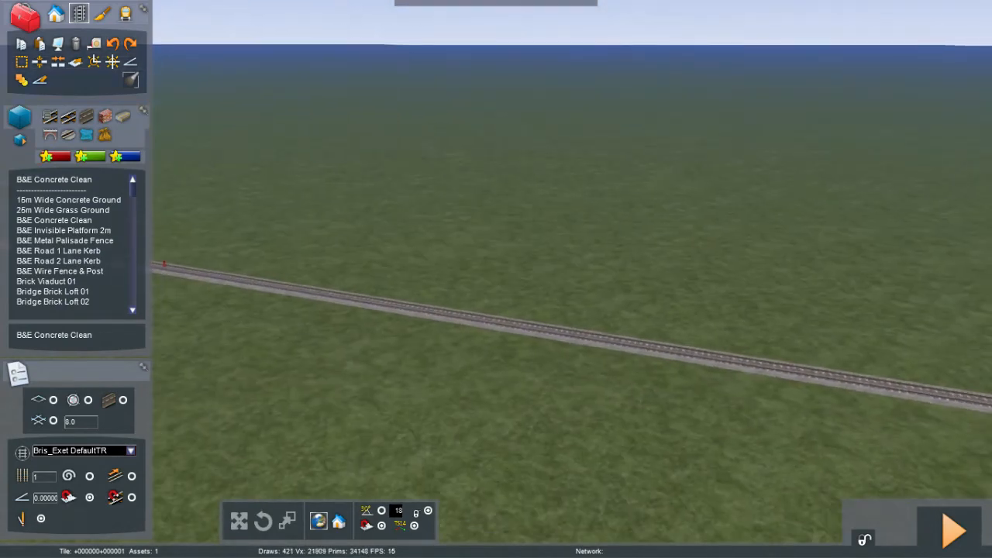
{"action": "key", "text": "Left"}
{"action": "key", "text": "Left"}
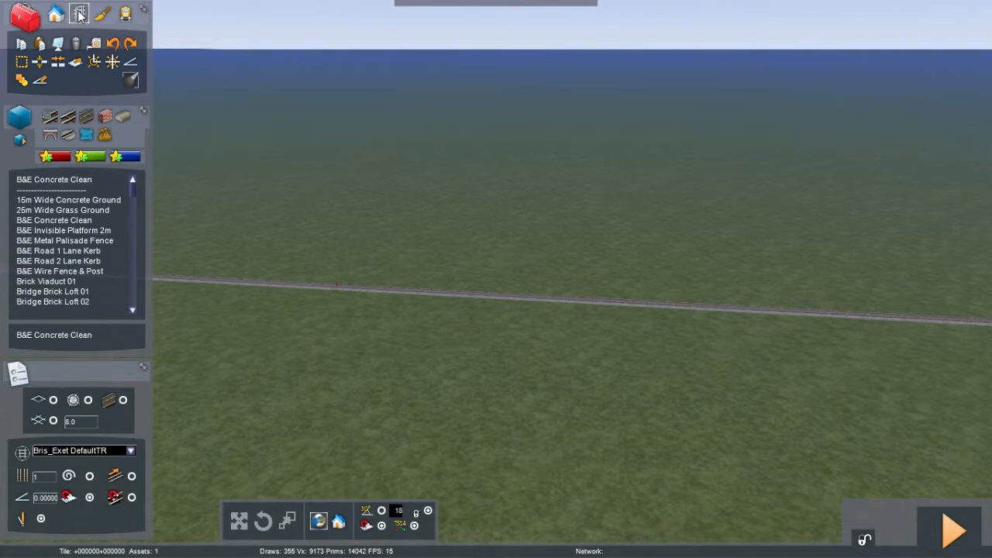
{"action": "left_click", "coordinate": [87, 118]}
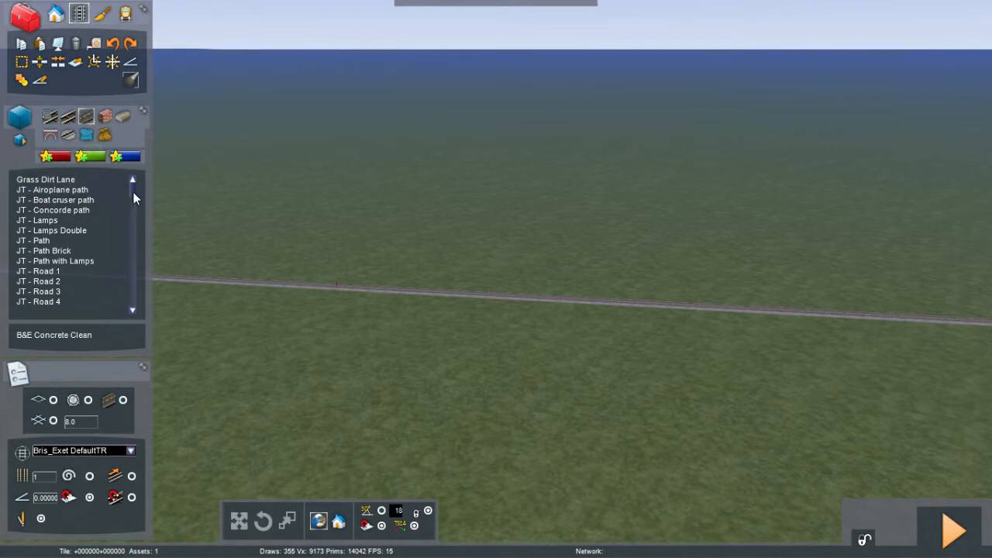
{"action": "left_click_drag", "start_coordinate": [133, 193], "coordinate": [131, 209]}
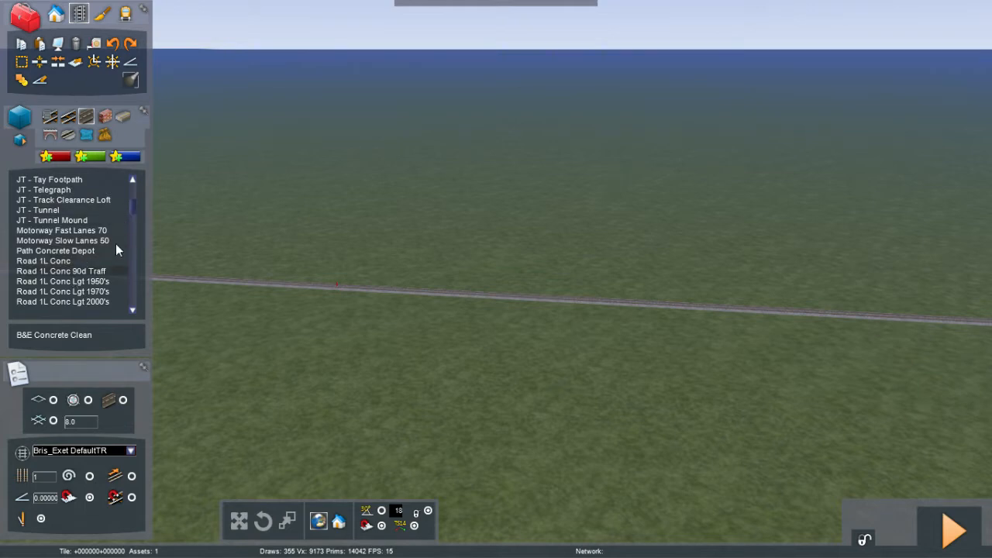
{"action": "left_click_drag", "start_coordinate": [131, 208], "coordinate": [125, 225]}
{"action": "left_click", "coordinate": [124, 226]}
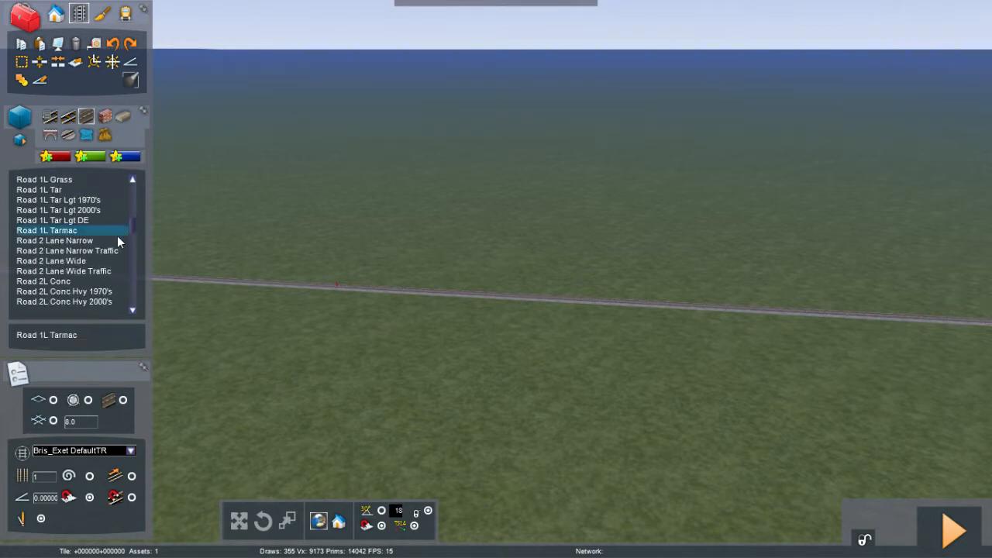
{"action": "left_click", "coordinate": [72, 251]}
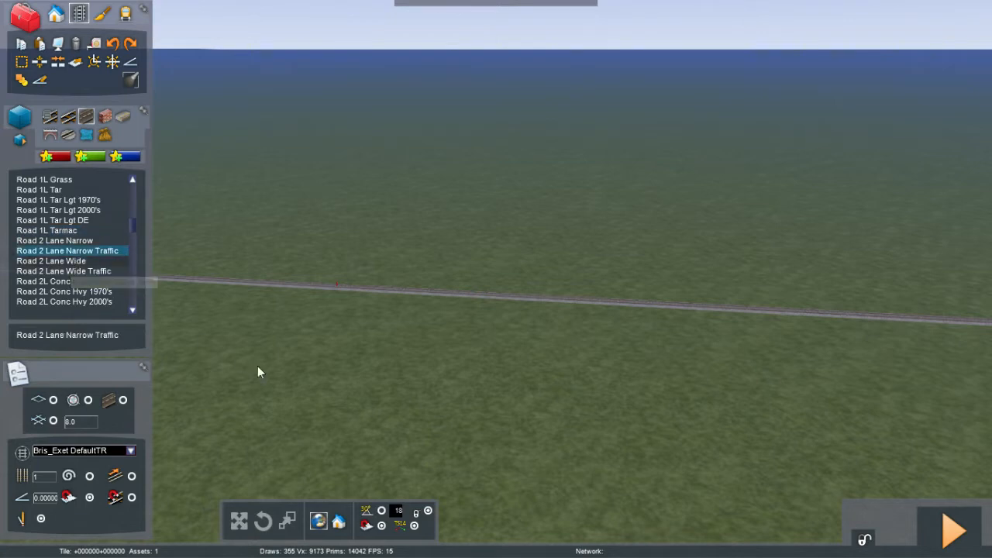
Step: Try laying a straight road across the main track, then undo it
{"action": "left_click", "coordinate": [443, 471]}
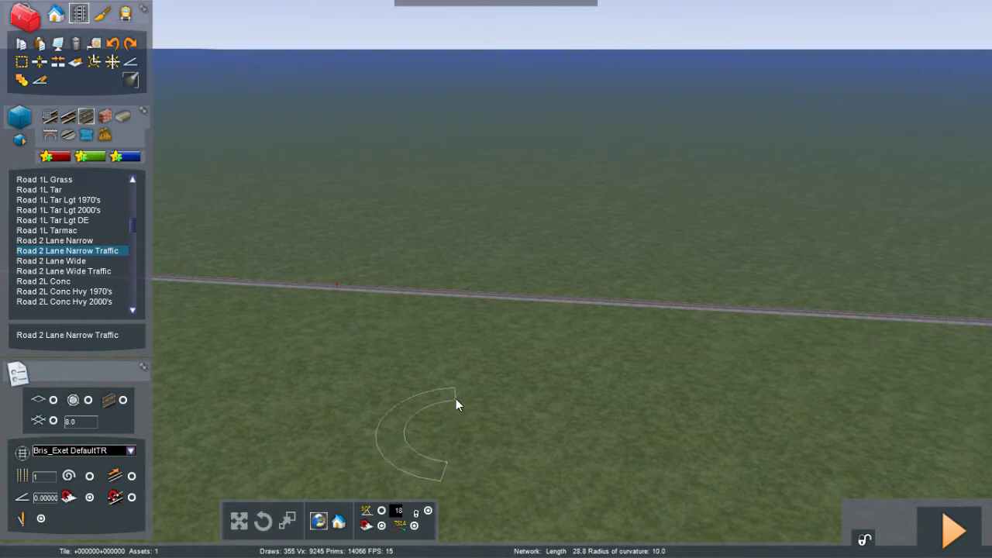
{"action": "left_click", "coordinate": [452, 463]}
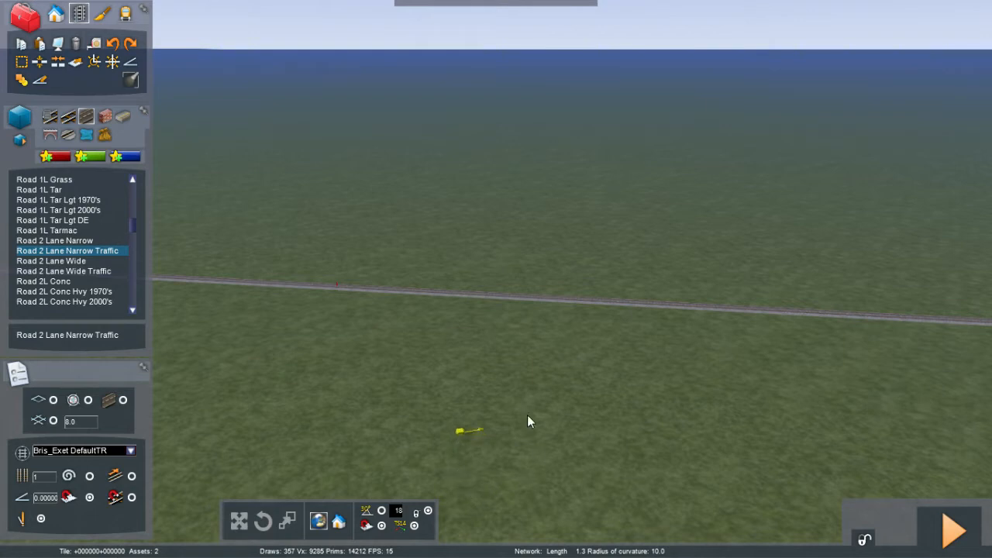
{"action": "left_click", "coordinate": [626, 459]}
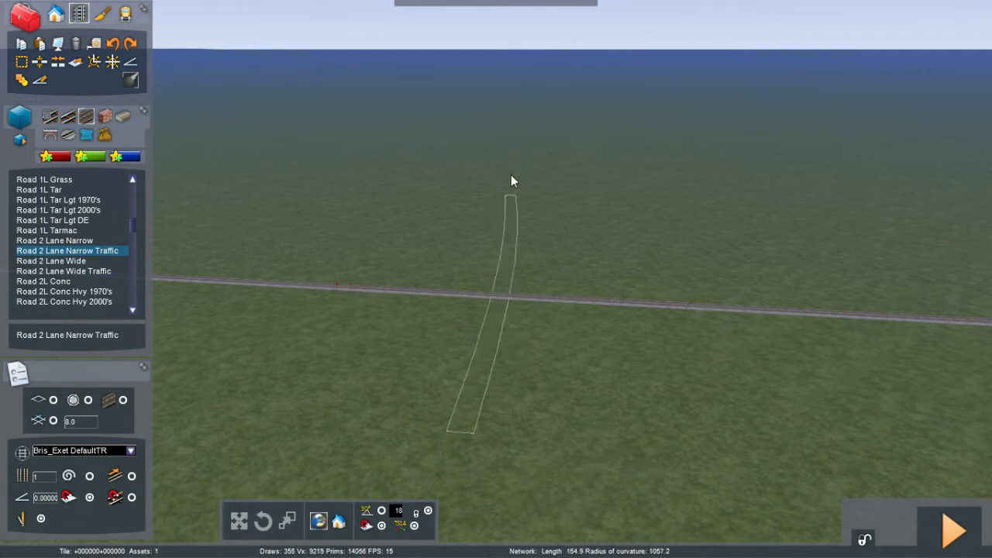
{"action": "left_click", "coordinate": [582, 85]}
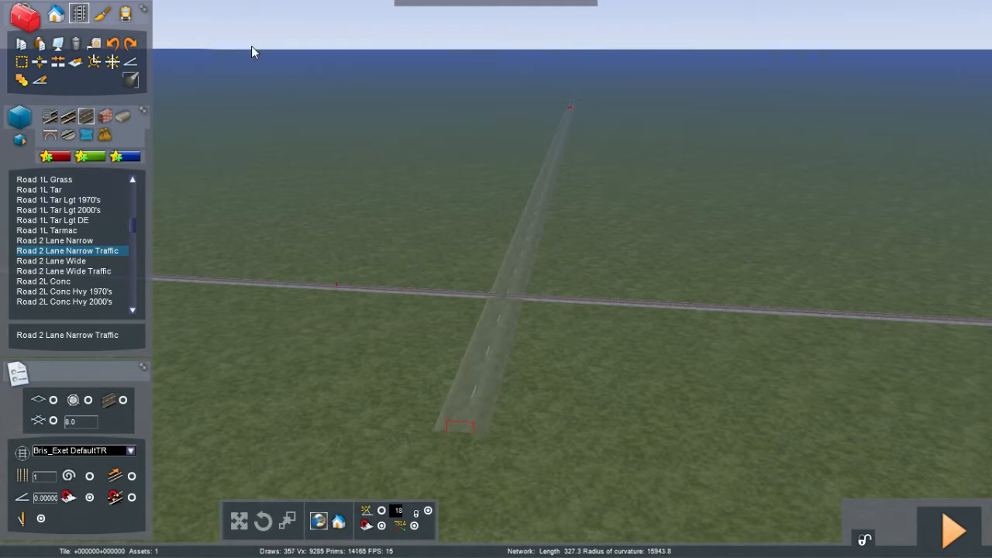
{"action": "left_click", "coordinate": [113, 44]}
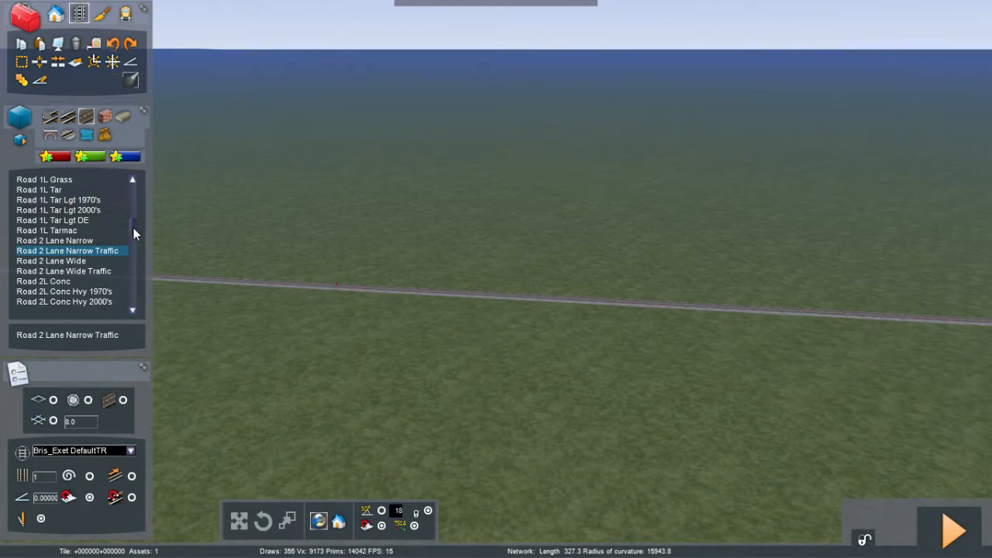
Step: Lay a straight Road 2L Conc Lgt 1950's road crossing the main track to form a level crossing
{"action": "scroll", "coordinate": [133, 231], "scroll_direction": "down", "scroll_amount": 2}
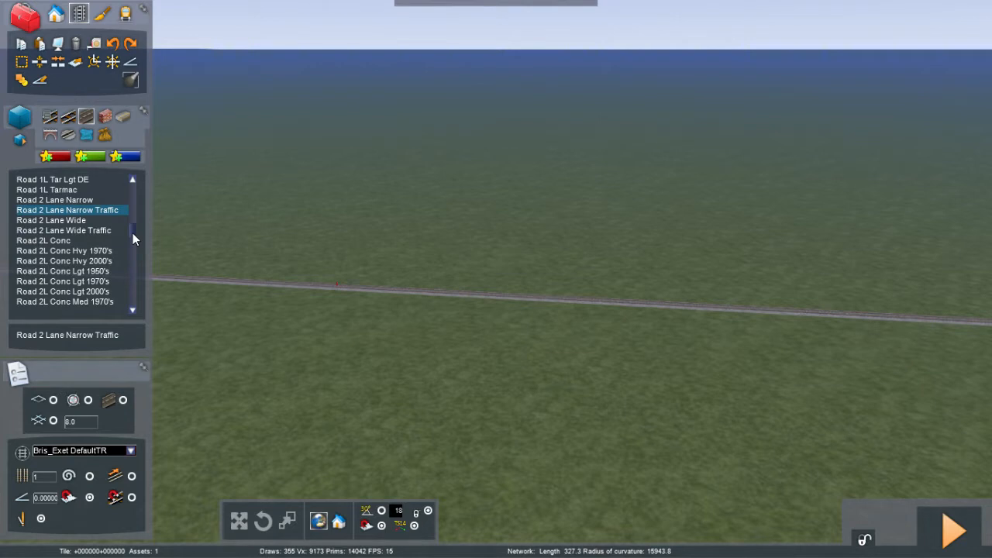
{"action": "scroll", "coordinate": [133, 233], "scroll_direction": "down", "scroll_amount": 1}
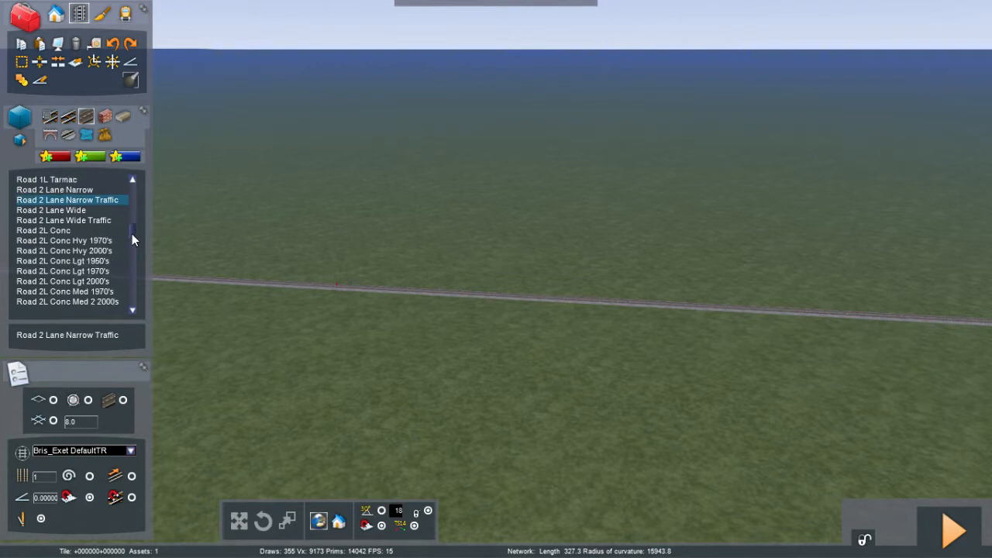
{"action": "left_click", "coordinate": [56, 262]}
{"action": "left_click", "coordinate": [415, 464]}
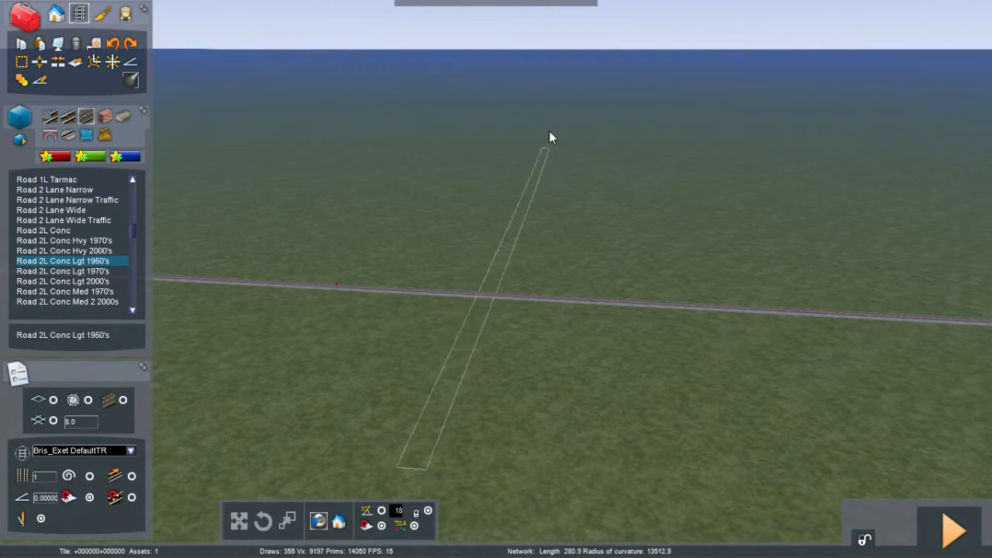
{"action": "left_click", "coordinate": [583, 69]}
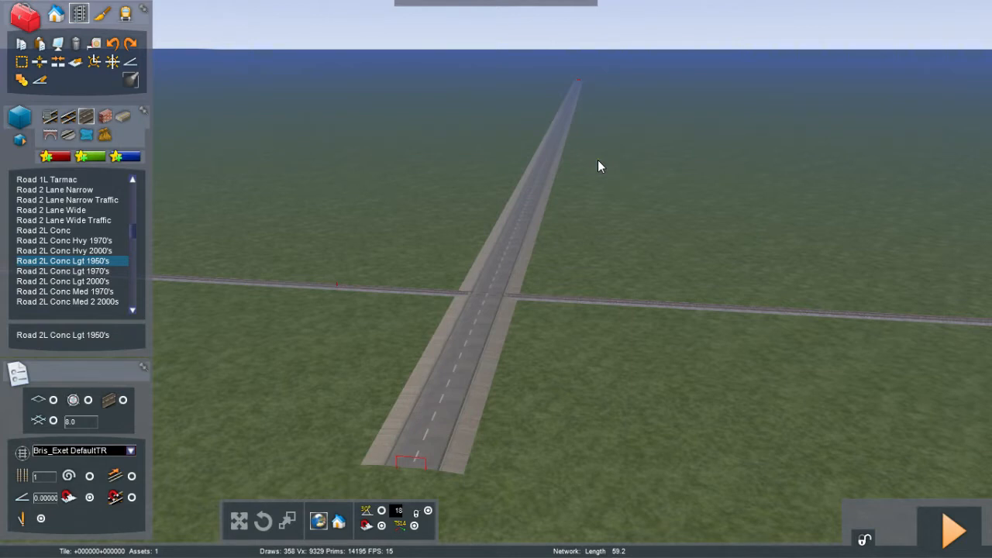
{"action": "key", "text": "Up"}
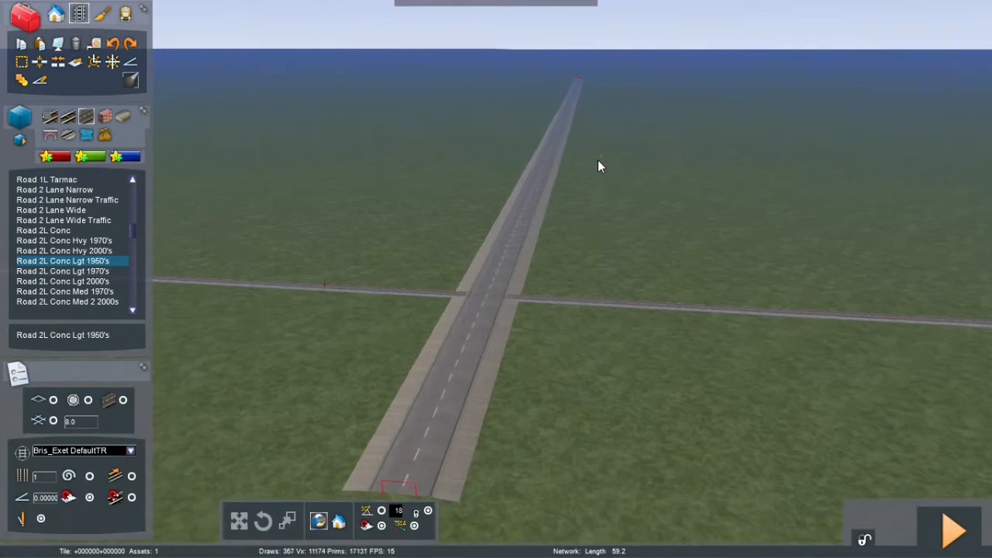
{"action": "right_click_drag", "start_coordinate": [598, 160], "coordinate": [570, 173]}
{"action": "key", "text": "Up"}
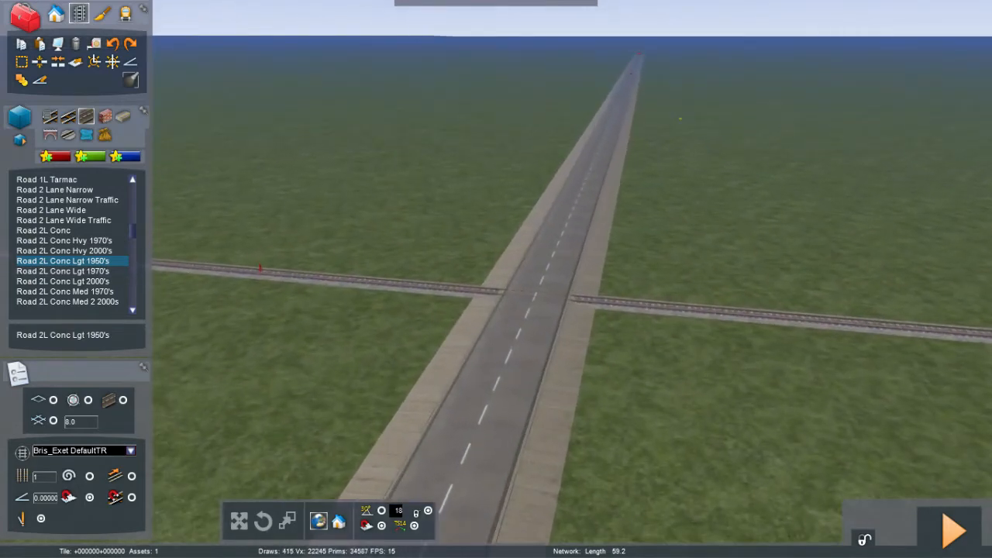
{"action": "key", "text": "Up"}
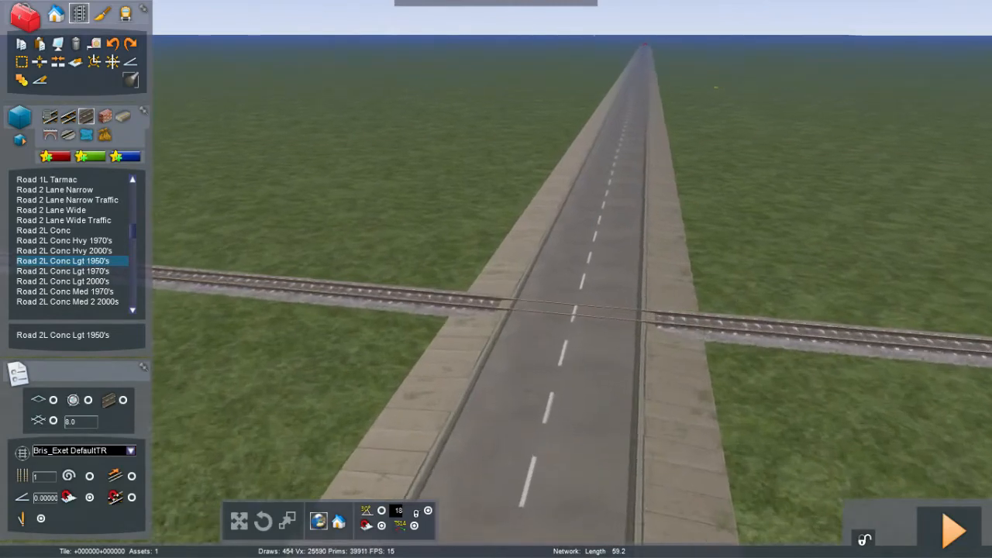
Step: Re-select the Road 2L Conc Lgt 1950's road and extend it from its far end with a long, gently curving section
{"action": "right_click_drag", "start_coordinate": [570, 174], "coordinate": [593, 193]}
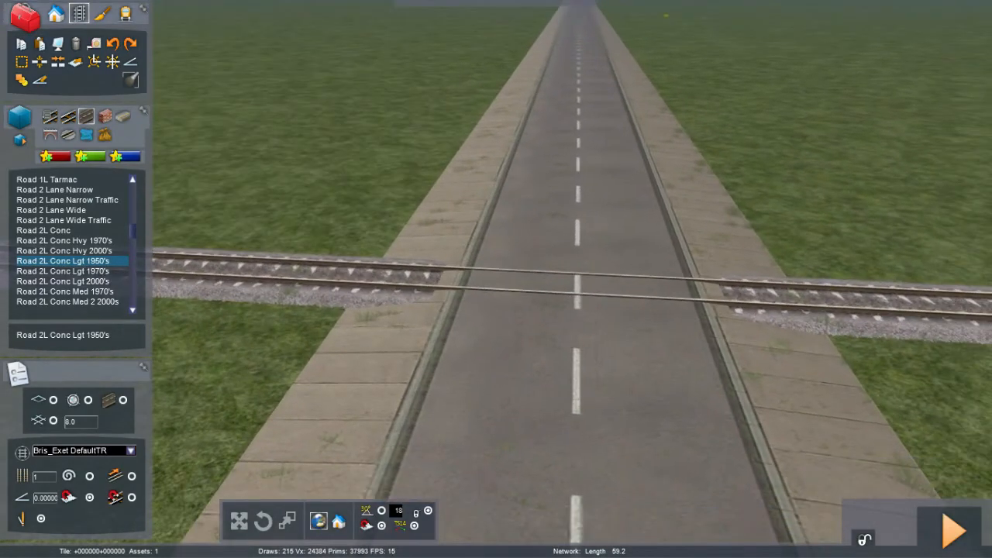
{"action": "key", "text": "Down"}
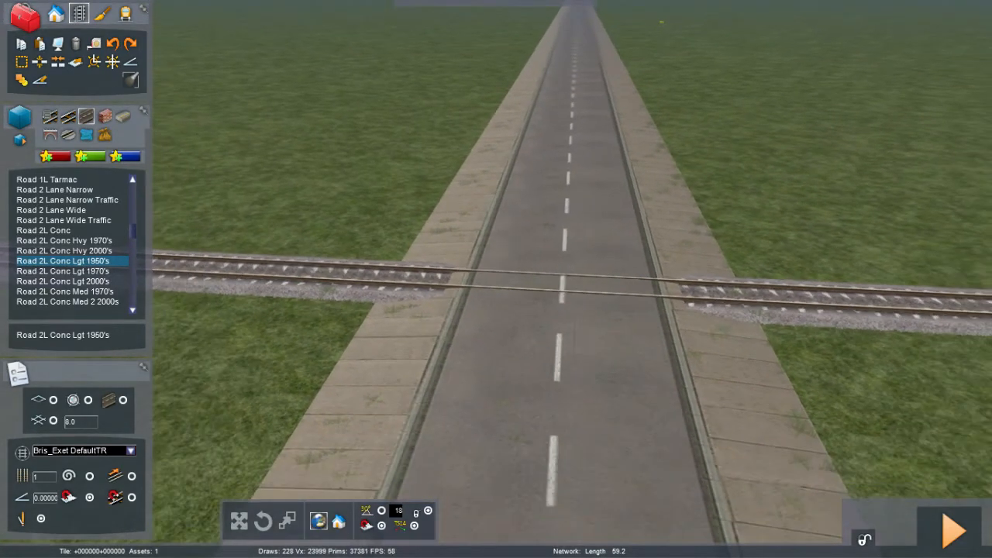
{"action": "key", "text": "Left"}
{"action": "key", "text": "Down"}
{"action": "right_click", "coordinate": [687, 120]}
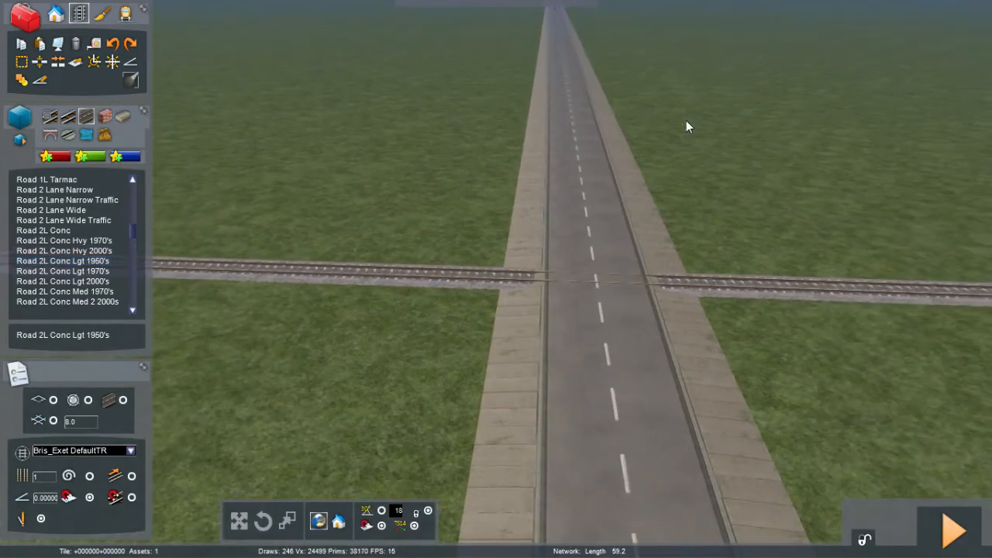
{"action": "key", "text": "Down"}
{"action": "key", "text": "Left"}
{"action": "right_click_drag", "start_coordinate": [686, 121], "coordinate": [930, 125]}
{"action": "key", "text": "Left"}
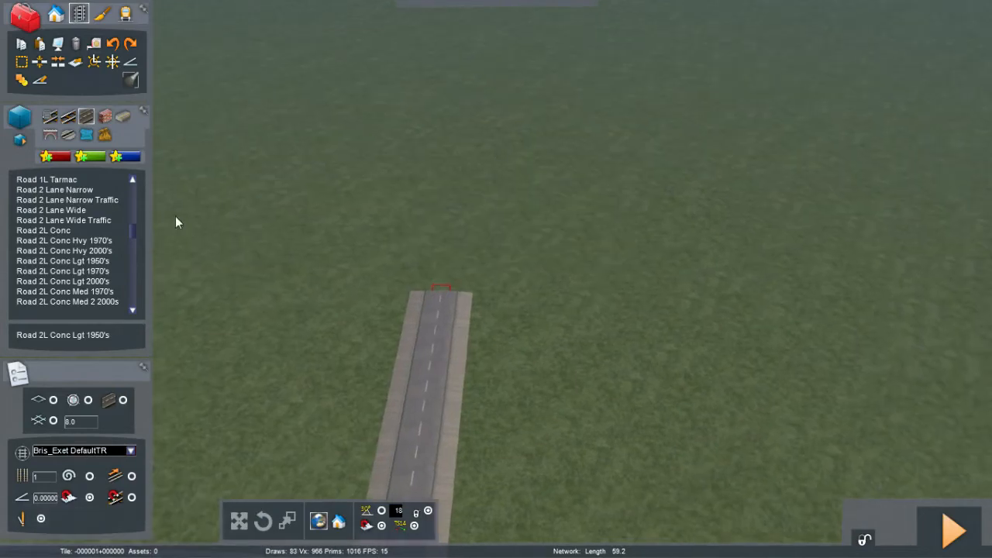
{"action": "left_click", "coordinate": [77, 262]}
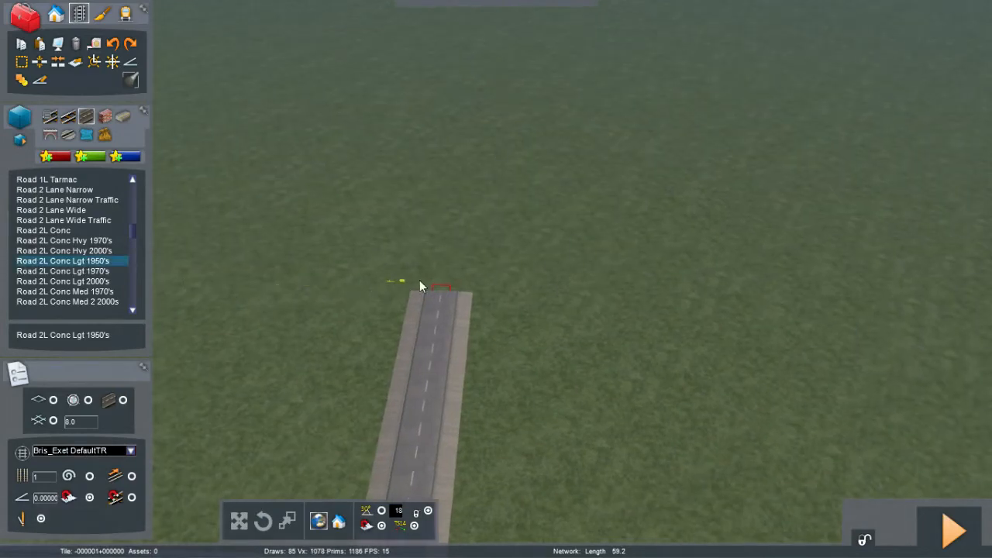
{"action": "mouse_move", "coordinate": [439, 291]}
{"action": "left_mouse_down"}
{"action": "mouse_move", "coordinate": [451, 193]}
{"action": "mouse_move", "coordinate": [412, 81]}
{"action": "left_mouse_up"}
{"action": "right_click_drag", "start_coordinate": [412, 80], "coordinate": [411, 54]}
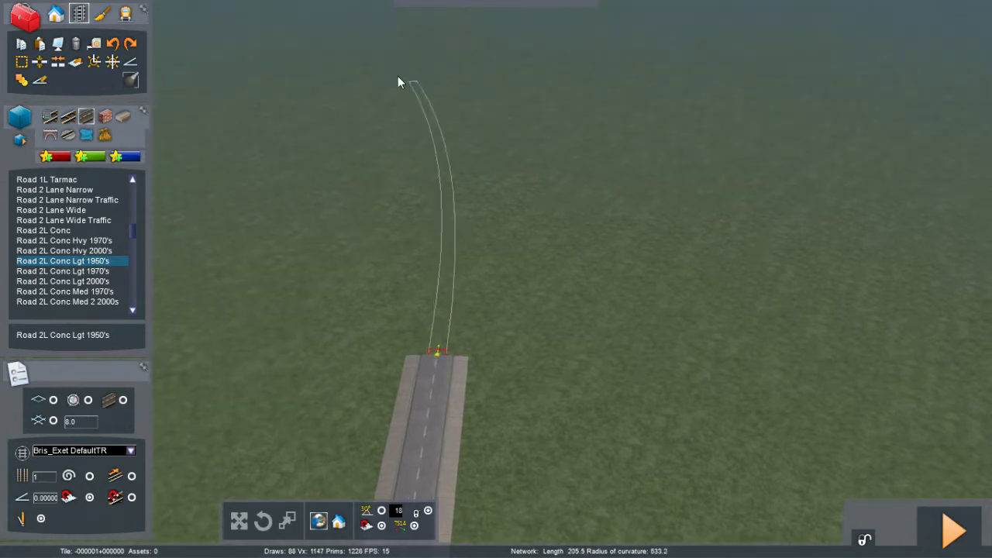
{"action": "left_click_drag", "start_coordinate": [378, 34], "coordinate": [379, 35]}
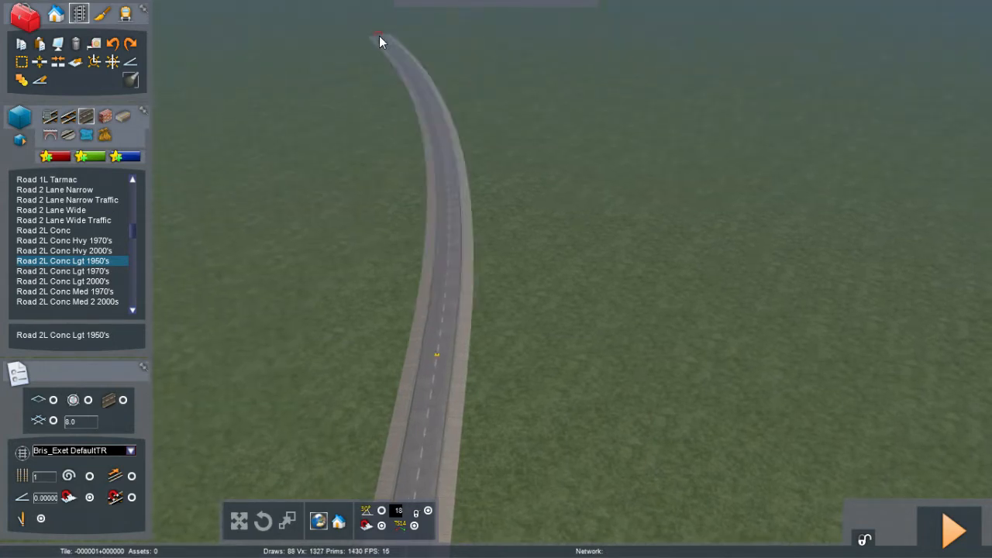
Step: Switch to scenery placement, open the buildings category and select the B&E Bungalow 02 building
{"action": "mouse_move", "coordinate": [483, 98]}
{"action": "right_mouse_down"}
{"action": "mouse_move", "coordinate": [485, 81]}
{"action": "mouse_move", "coordinate": [482, 104]}
{"action": "mouse_move", "coordinate": [449, 110]}
{"action": "mouse_move", "coordinate": [289, 111]}
{"action": "mouse_move", "coordinate": [252, 103]}
{"action": "mouse_move", "coordinate": [269, 86]}
{"action": "right_mouse_up"}
{"action": "right_click", "coordinate": [483, 100]}
{"action": "scroll", "coordinate": [483, 100], "scroll_direction": "up", "scroll_amount": 2}
{"action": "key", "text": "Up"}
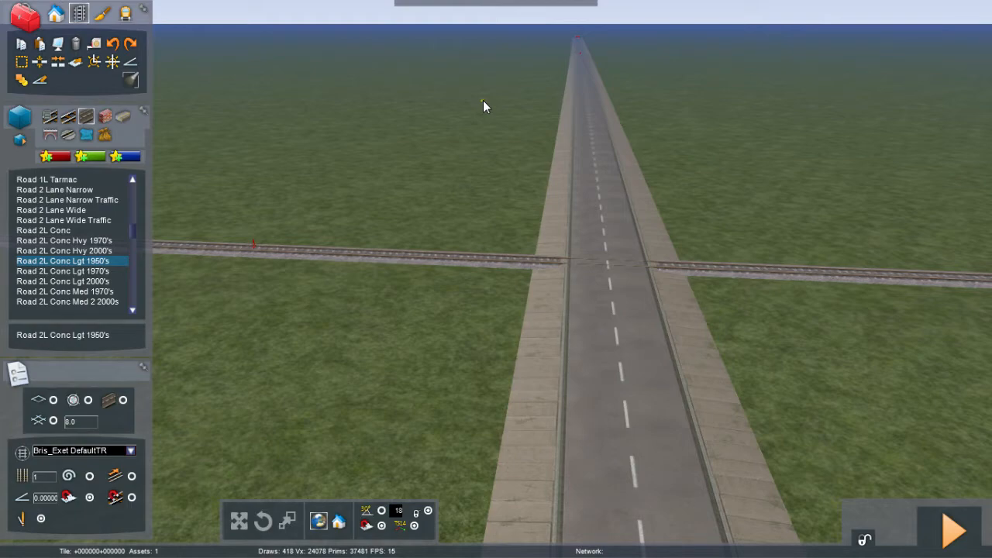
{"action": "key", "text": "Up"}
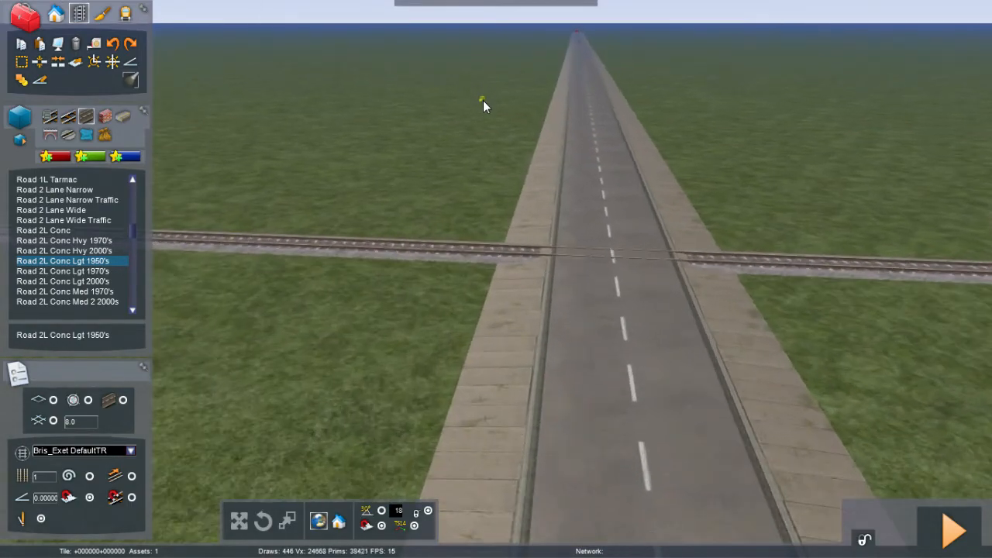
{"action": "key", "text": "Up"}
{"action": "key", "text": "Right"}
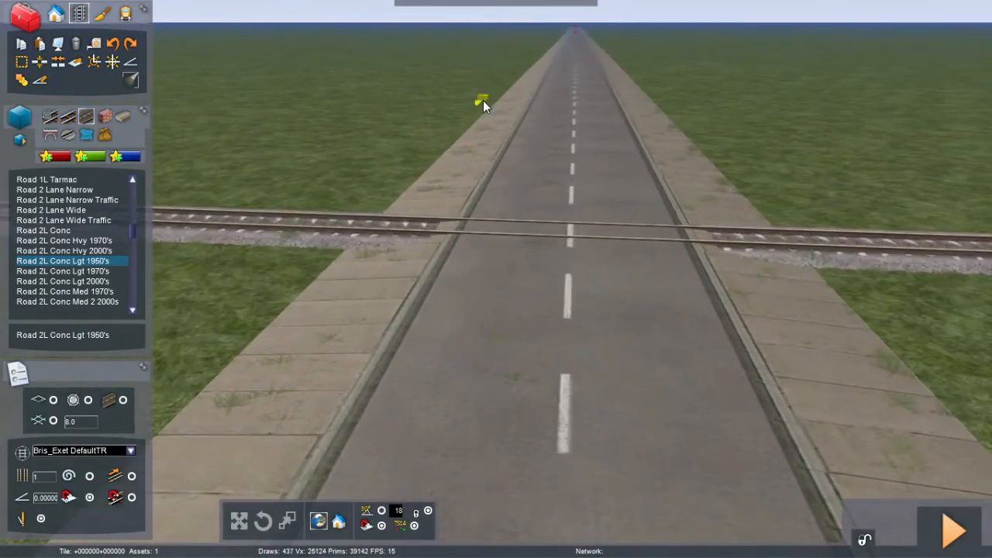
{"action": "key", "text": "Down"}
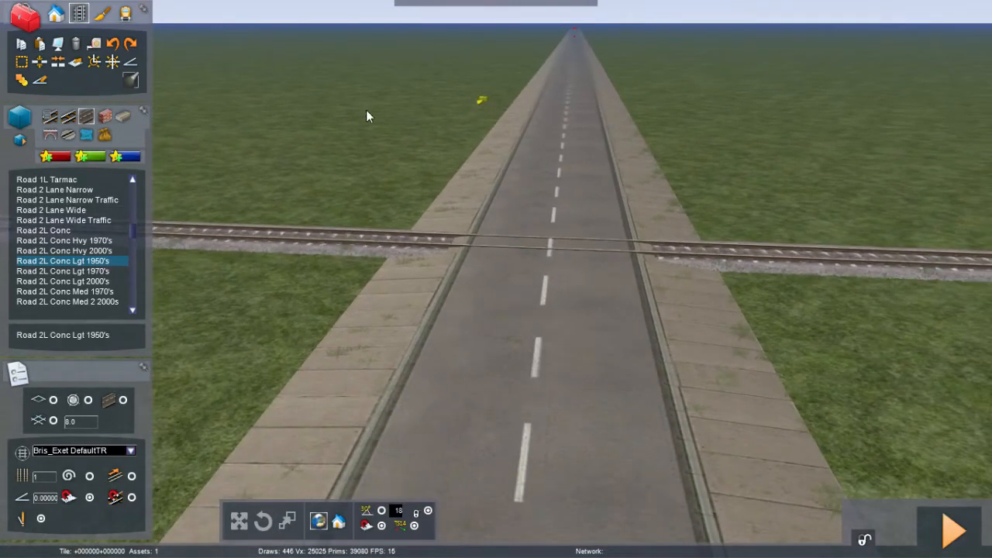
{"action": "right_click", "coordinate": [355, 151]}
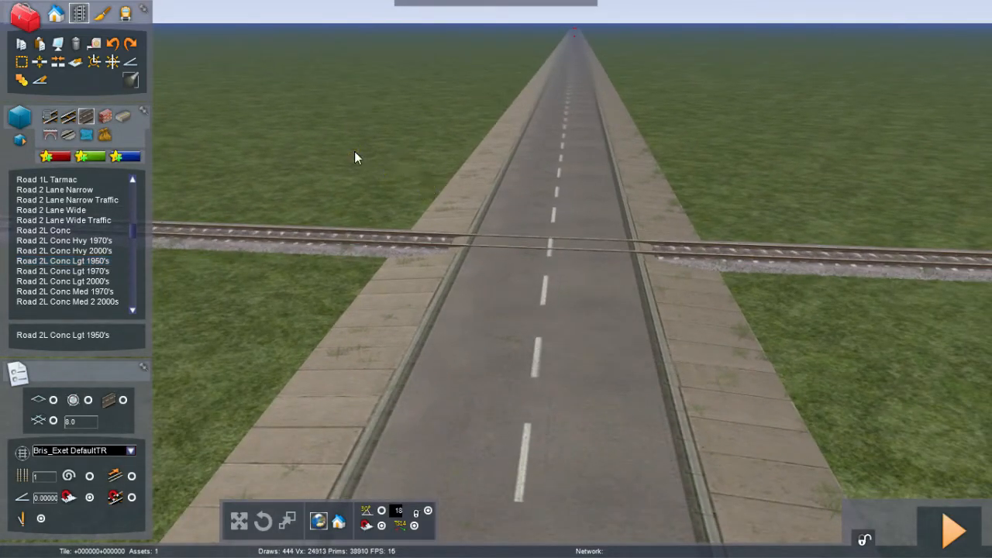
{"action": "right_click_drag", "start_coordinate": [354, 151], "coordinate": [353, 151]}
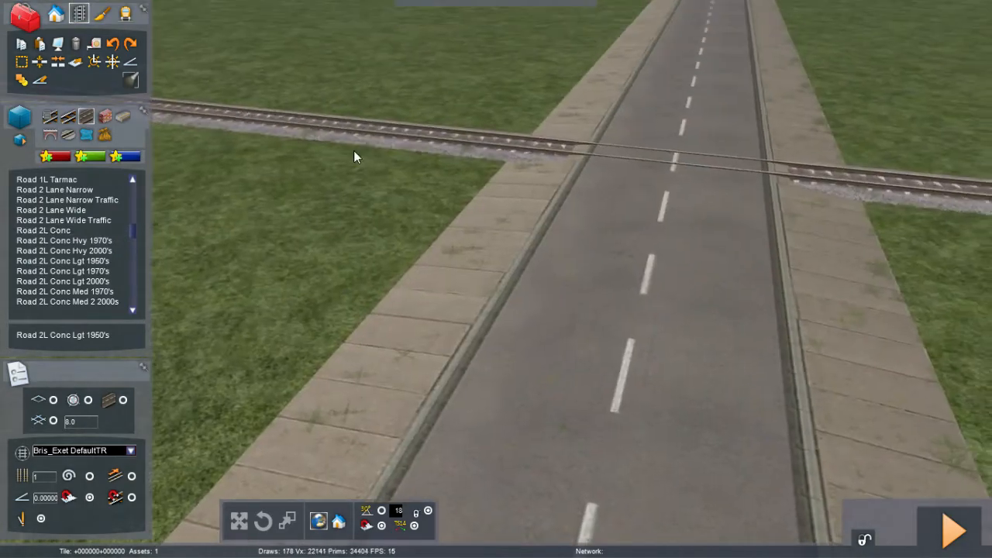
{"action": "left_click", "coordinate": [58, 15]}
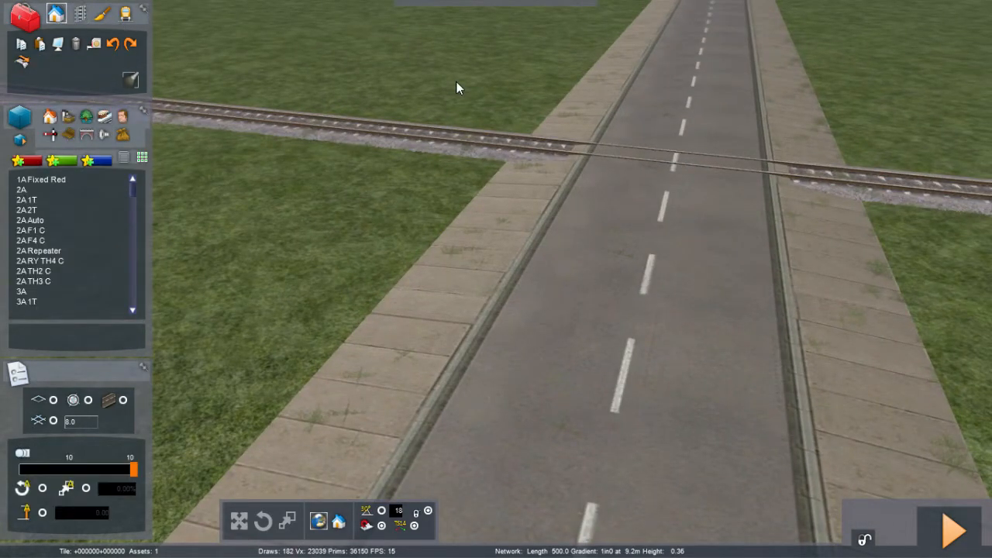
{"action": "right_click_drag", "start_coordinate": [455, 82], "coordinate": [460, 90]}
{"action": "key", "text": "Up"}
{"action": "key", "text": "Down"}
{"action": "key", "text": "Down"}
{"action": "key", "text": "Up"}
{"action": "key", "text": "Down"}
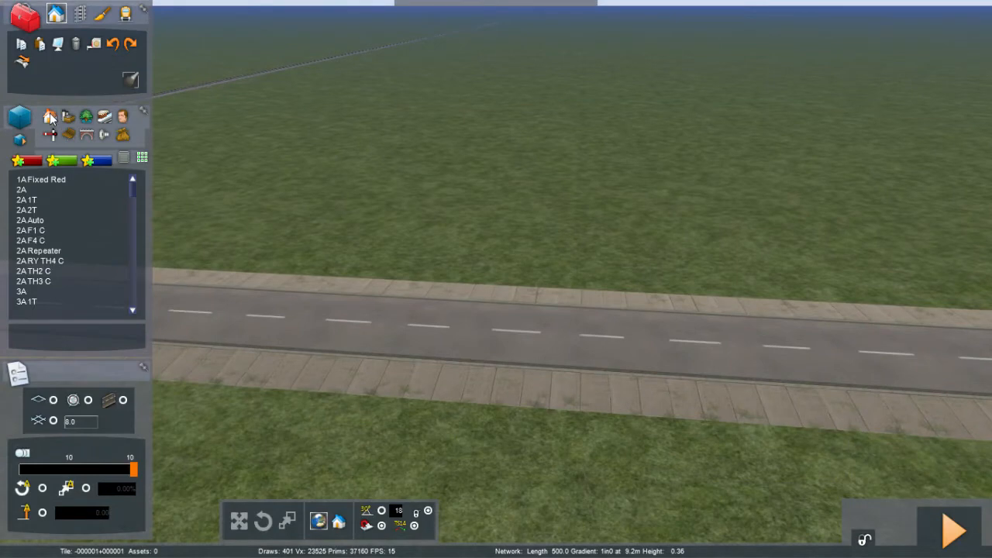
{"action": "left_click", "coordinate": [50, 117]}
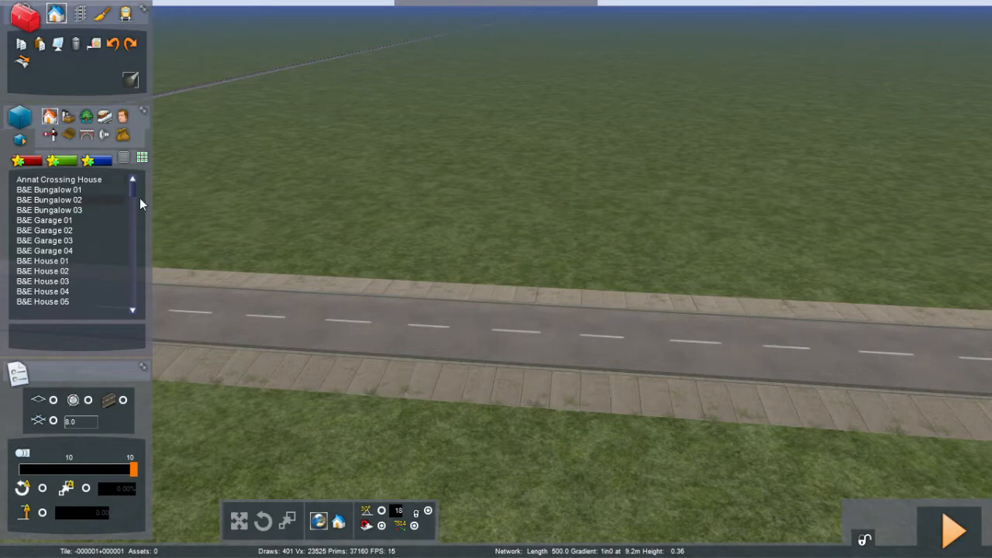
{"action": "left_click", "coordinate": [78, 202]}
Step: Place a row of B&E Bungalow 02 houses side by side along one side of the new road
{"action": "left_click", "coordinate": [289, 228]}
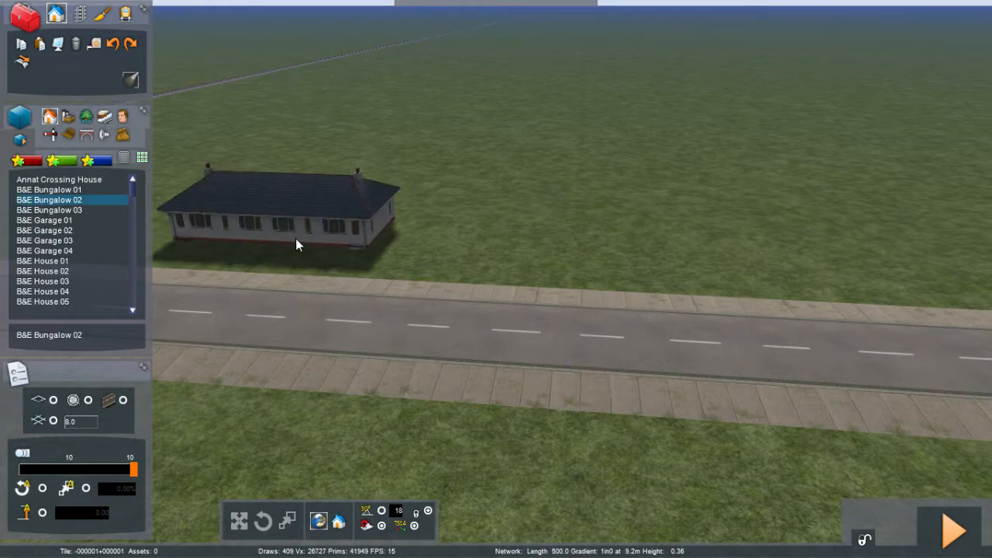
{"action": "left_click_drag", "start_coordinate": [297, 239], "coordinate": [303, 250]}
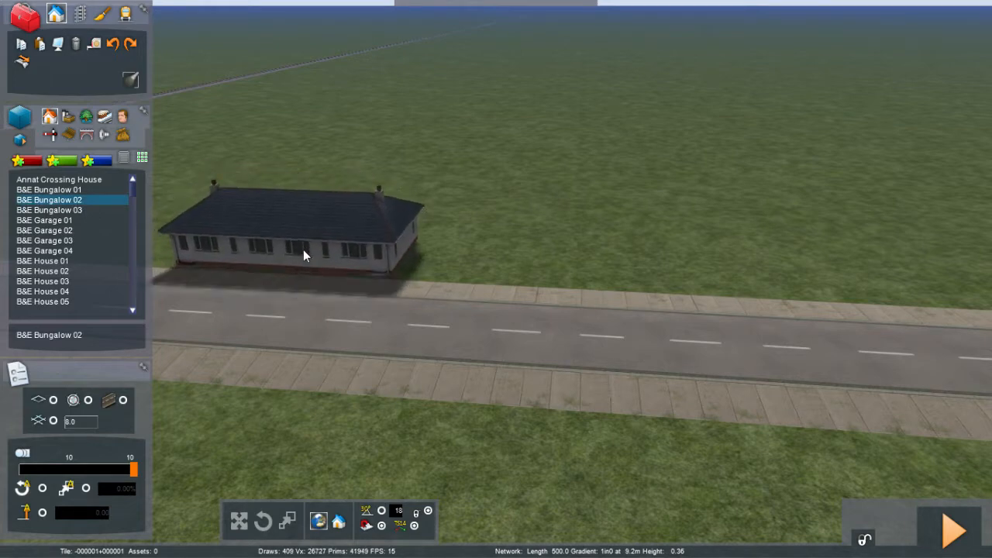
{"action": "left_click", "coordinate": [303, 250]}
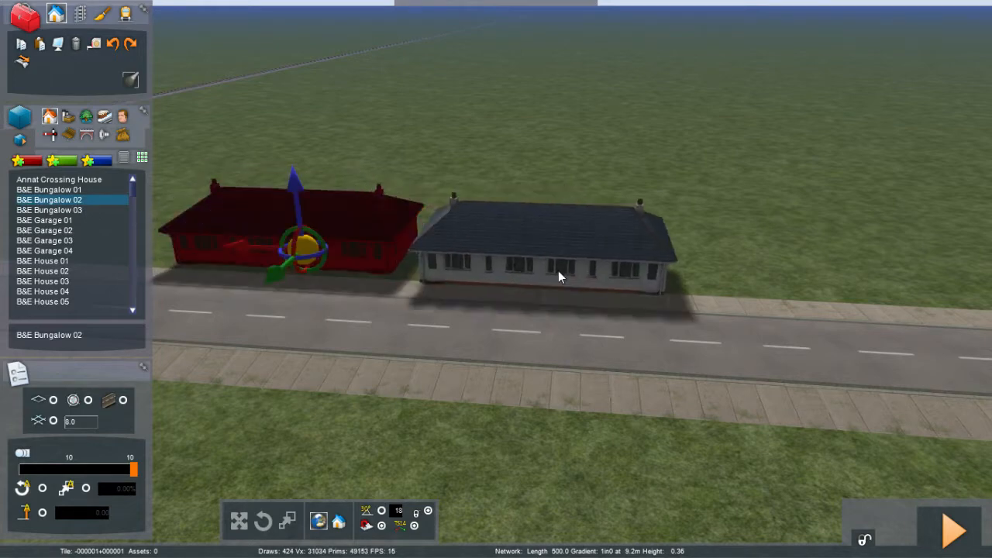
{"action": "left_click", "coordinate": [554, 260]}
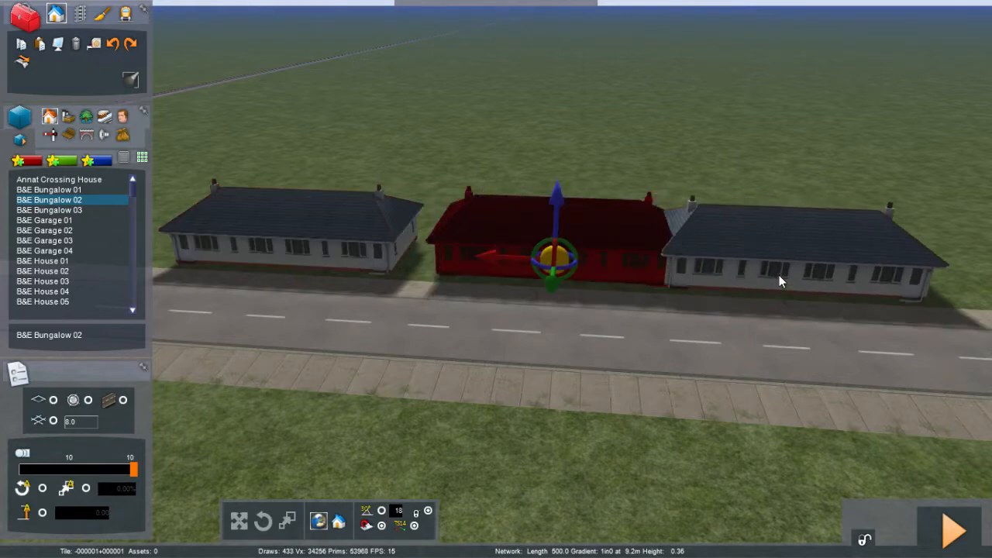
{"action": "key", "text": "Right"}
{"action": "key", "text": "Right"}
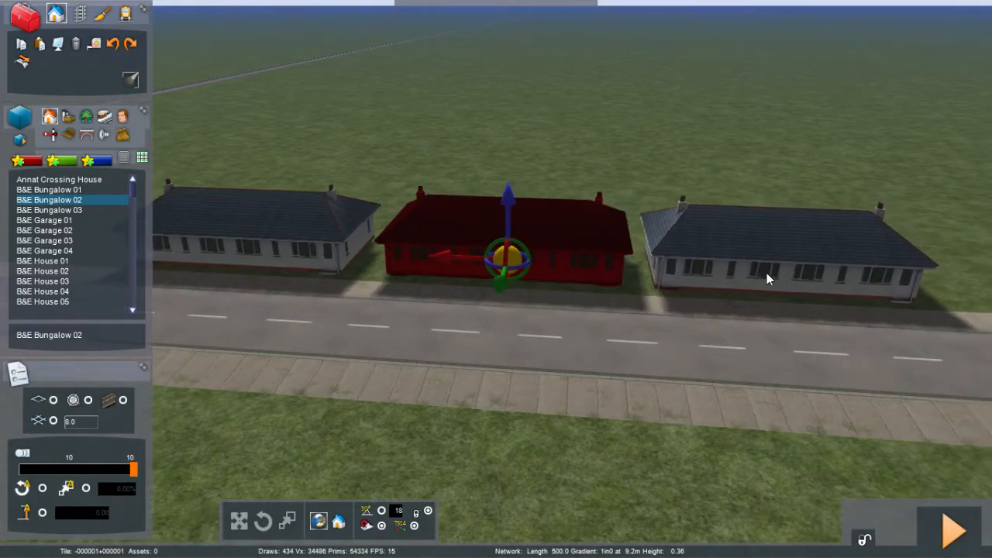
{"action": "left_click", "coordinate": [761, 268]}
{"action": "key", "text": "Right"}
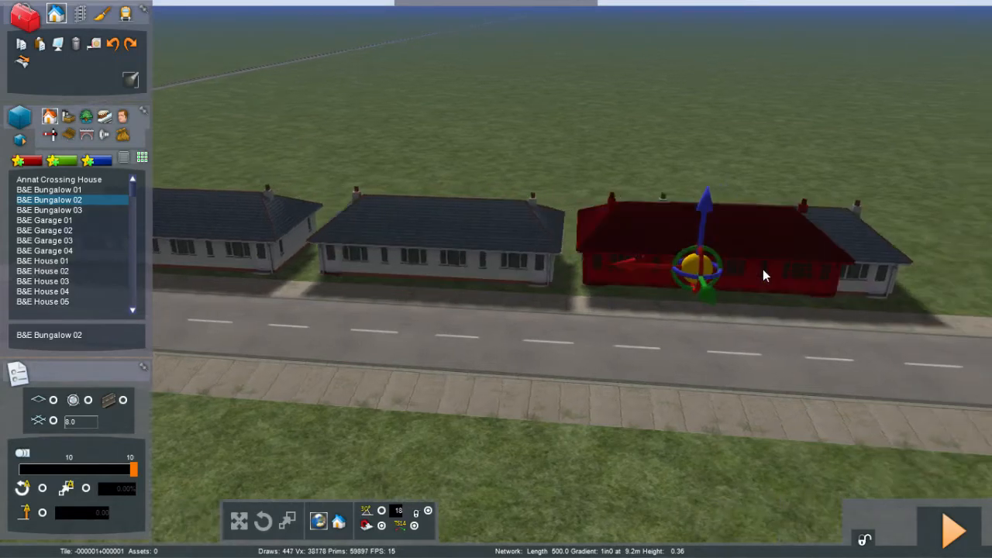
{"action": "key", "text": "Right"}
{"action": "key", "text": "Right"}
{"action": "key", "text": "Right"}
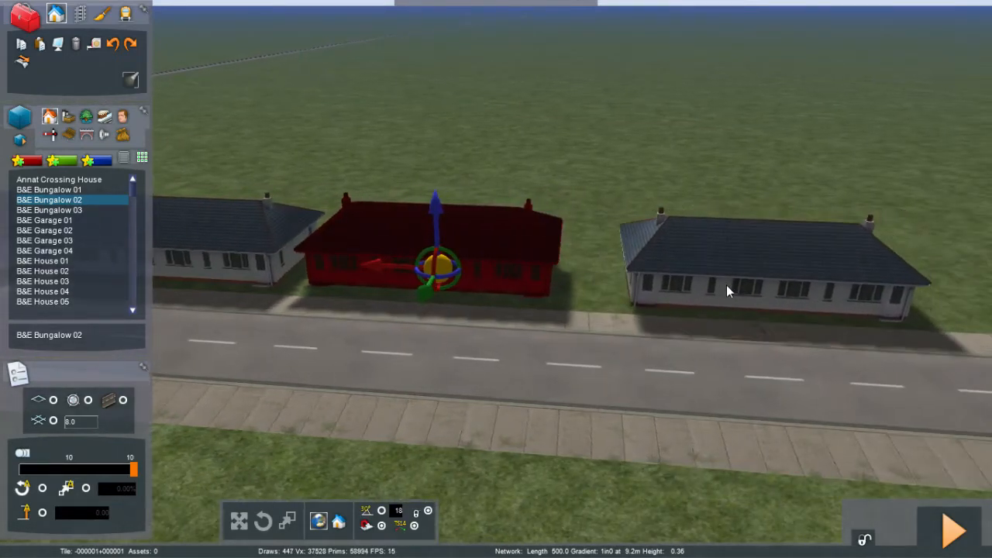
{"action": "left_click", "coordinate": [707, 279]}
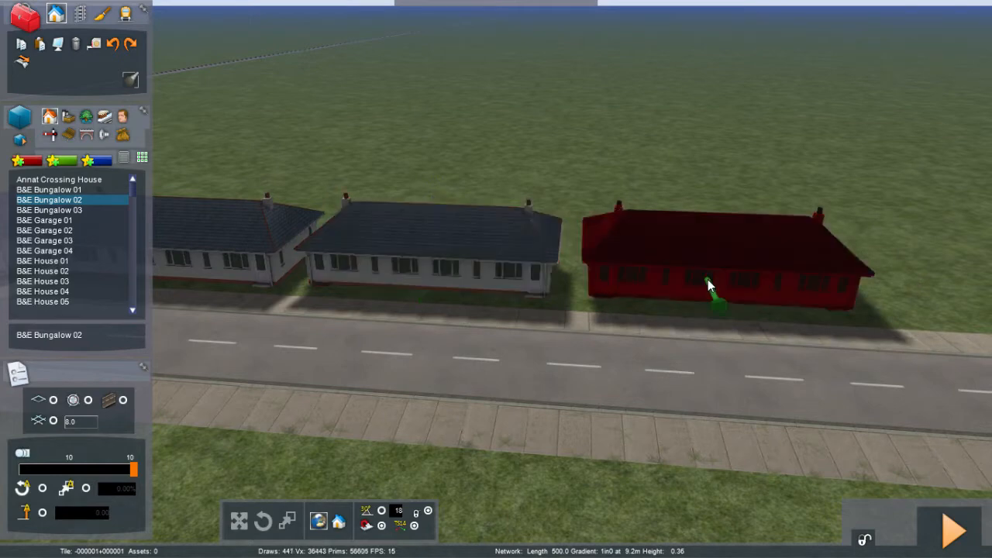
{"action": "key", "text": "Right"}
{"action": "key", "text": "Right"}
{"action": "key", "text": "Right"}
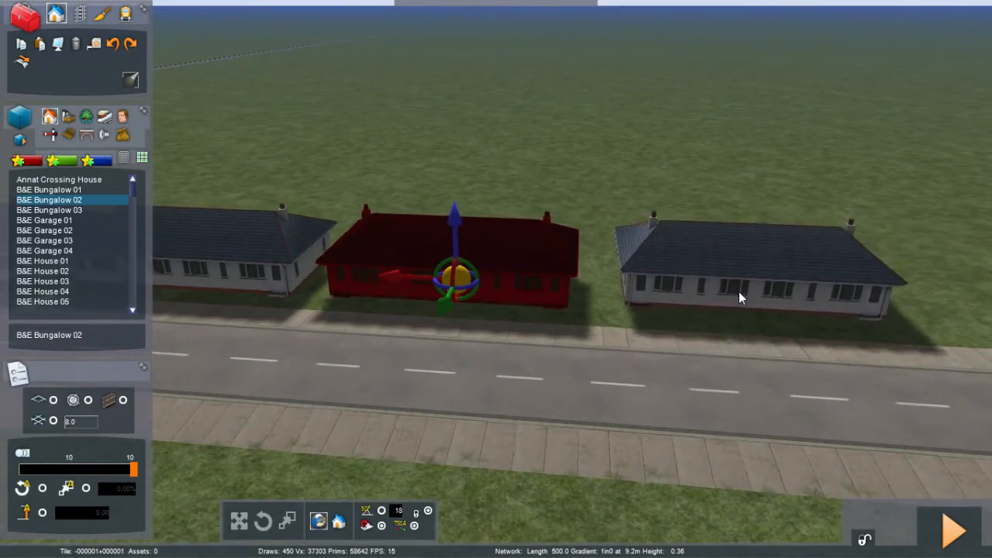
{"action": "left_click", "coordinate": [739, 291]}
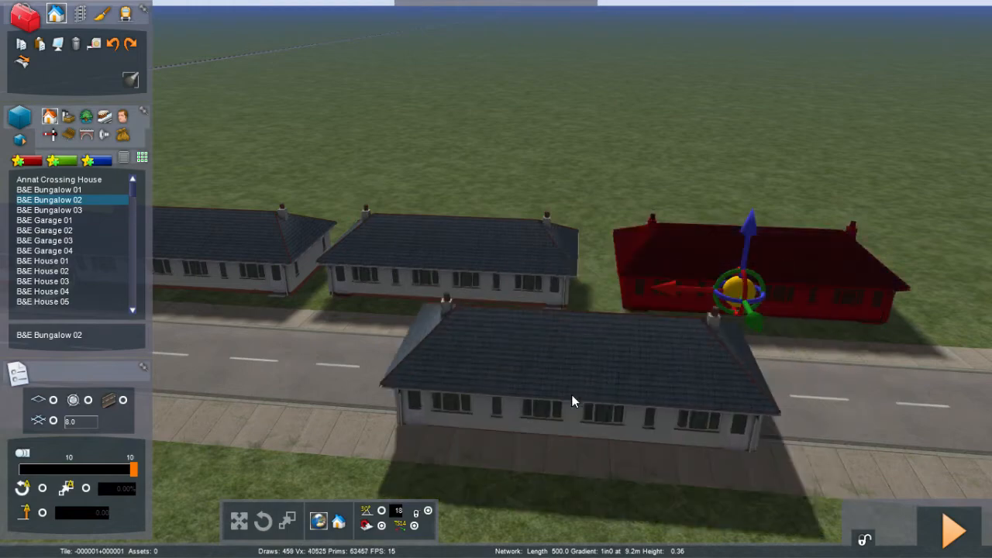
Step: Place a row of B&E Bungalow 02 houses side by side along the opposite side of the road
{"action": "right_click_drag", "start_coordinate": [571, 395], "coordinate": [310, 434]}
{"action": "key", "text": "Right"}
{"action": "key", "text": "Down"}
{"action": "right_click_drag", "start_coordinate": [620, 361], "coordinate": [574, 364]}
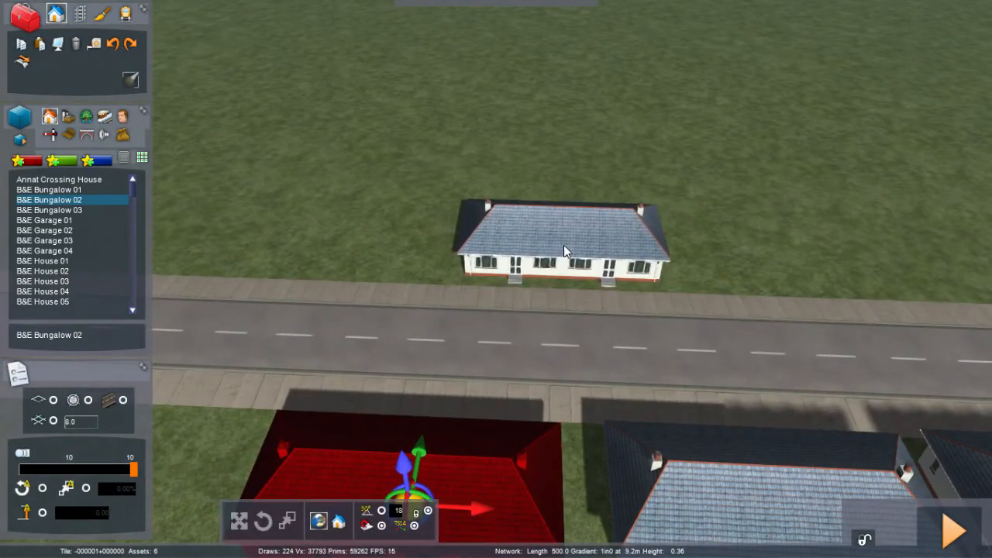
{"action": "left_click", "coordinate": [564, 250]}
{"action": "key", "text": "Right"}
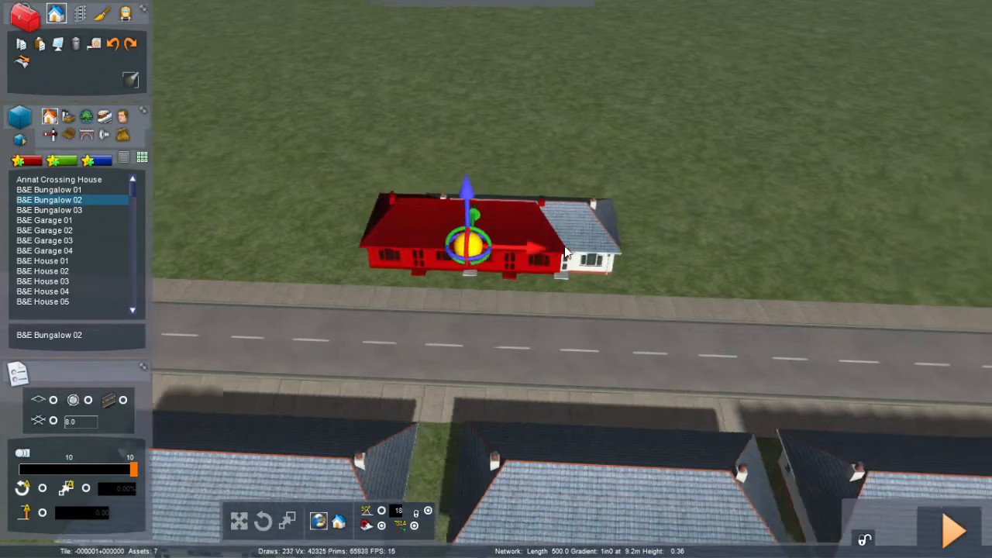
{"action": "left_click", "coordinate": [513, 259]}
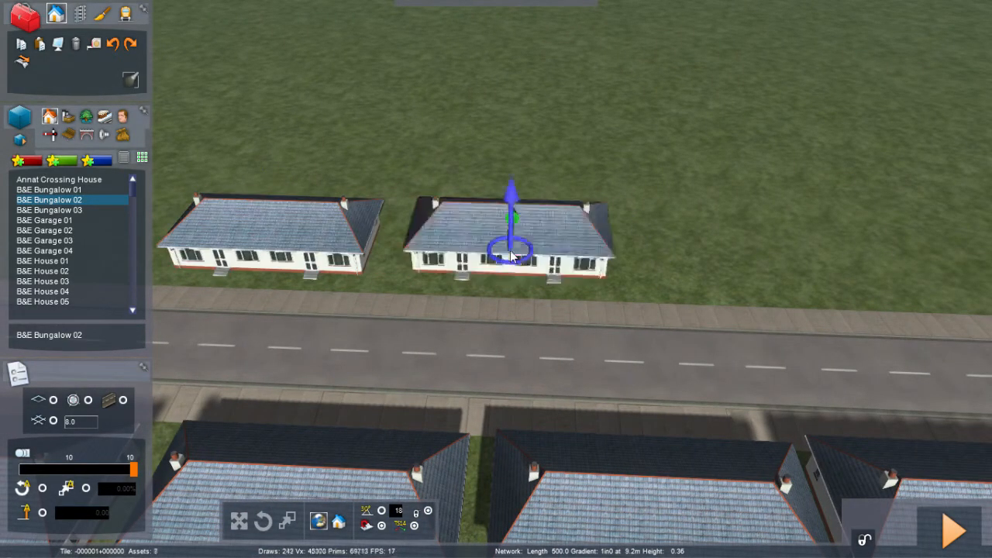
{"action": "key", "text": "Right"}
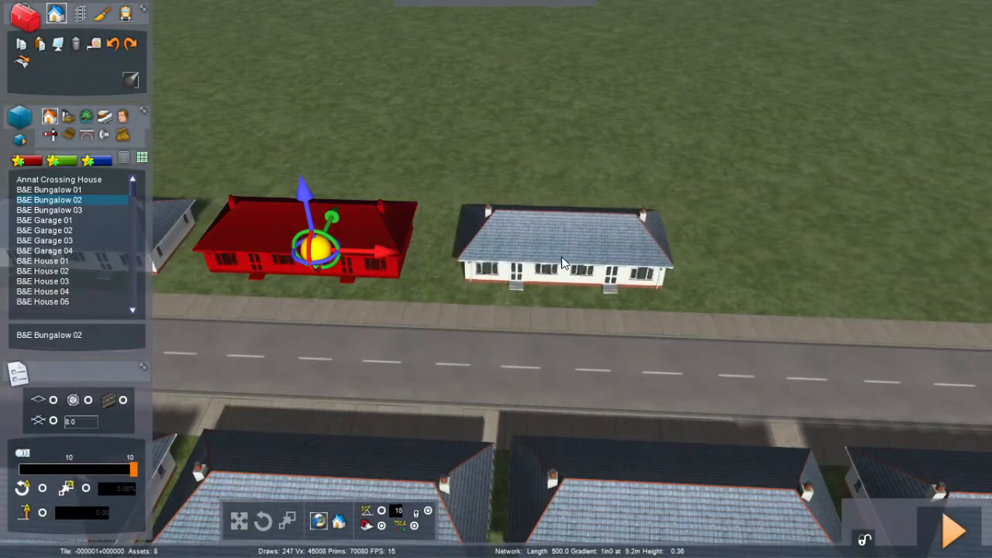
{"action": "left_click", "coordinate": [561, 263]}
{"action": "key", "text": "Right"}
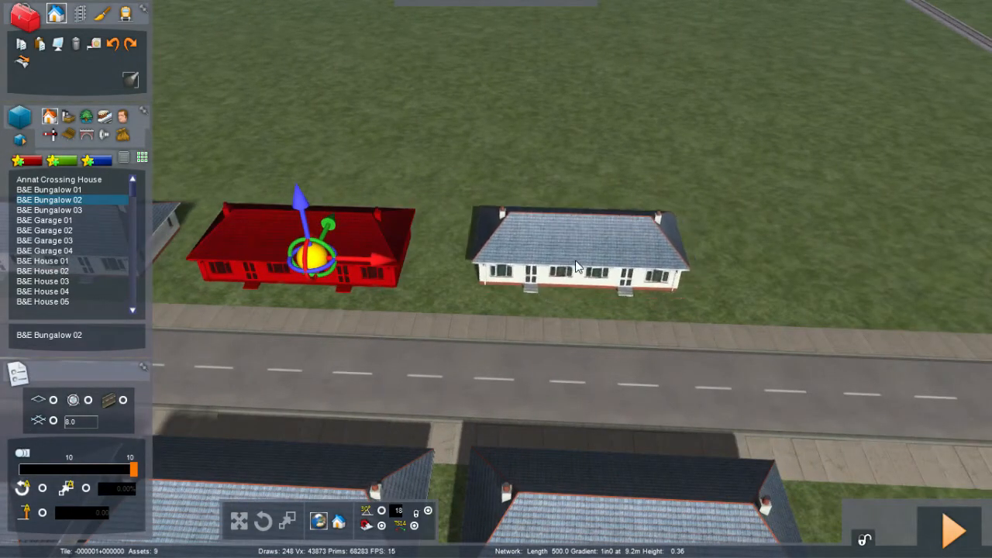
{"action": "left_click", "coordinate": [577, 267]}
{"action": "key", "text": "Right"}
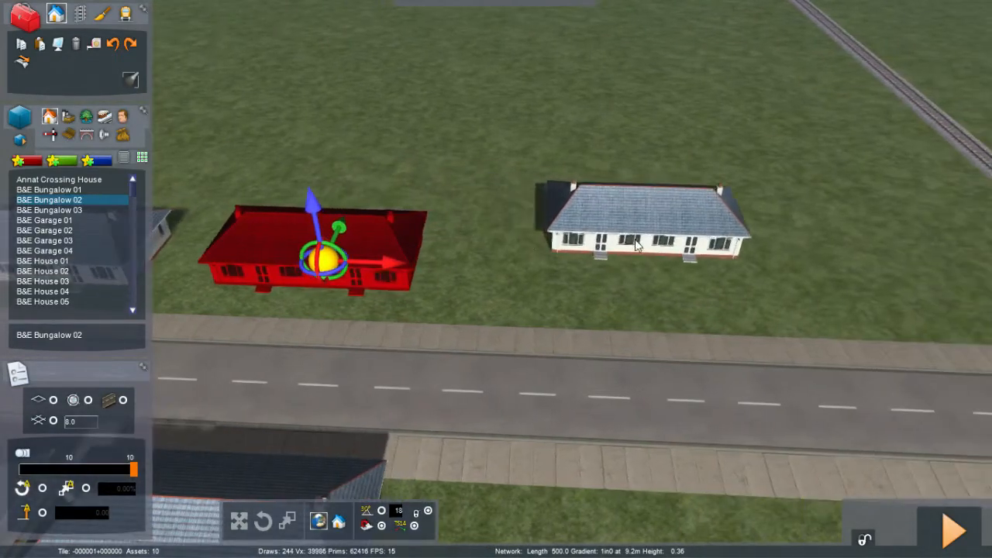
{"action": "left_click", "coordinate": [591, 267]}
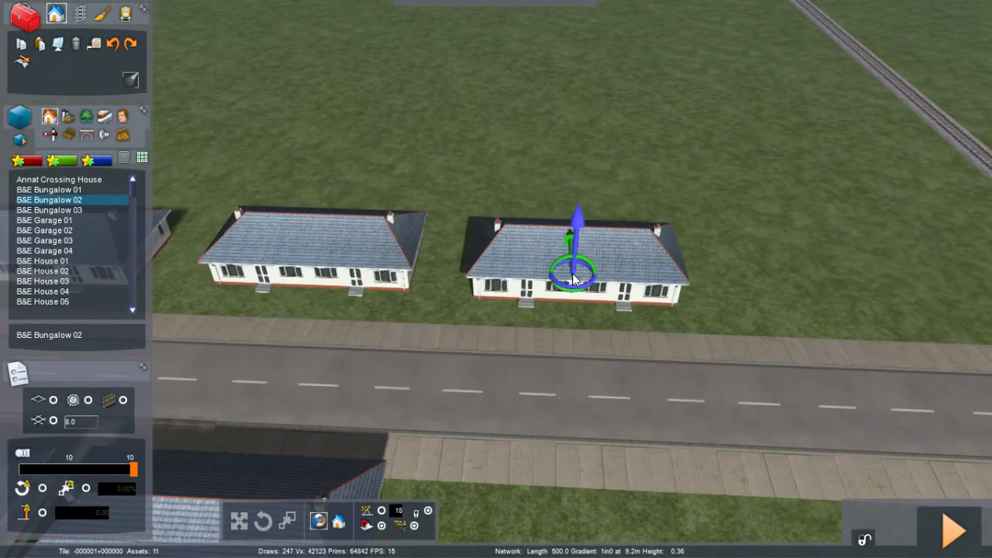
{"action": "scroll", "coordinate": [572, 293], "scroll_direction": "down", "scroll_amount": 3}
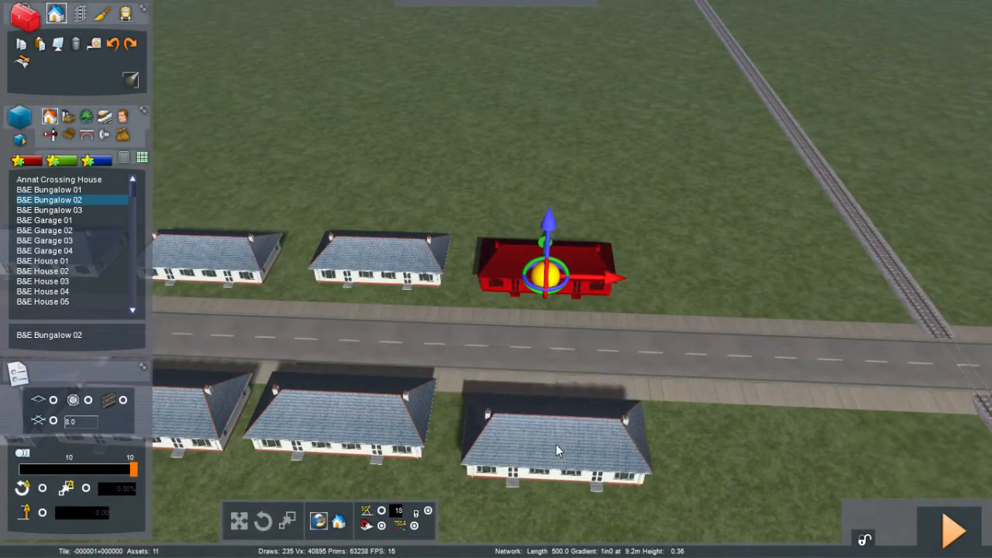
{"action": "left_click", "coordinate": [555, 438]}
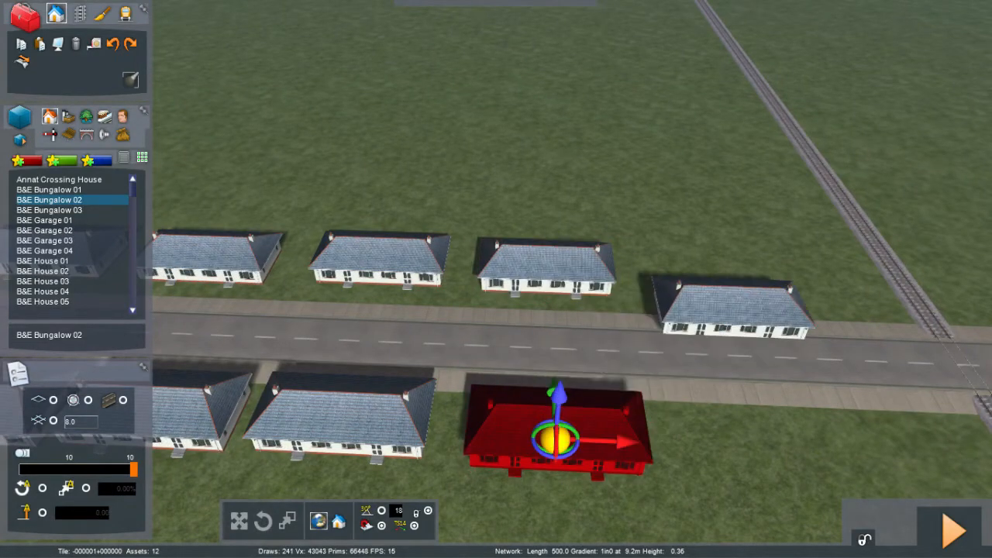
Step: Fly the camera along the road to inspect the houses and the level crossing over the track
{"action": "scroll", "coordinate": [724, 317], "scroll_direction": "up", "scroll_amount": 2}
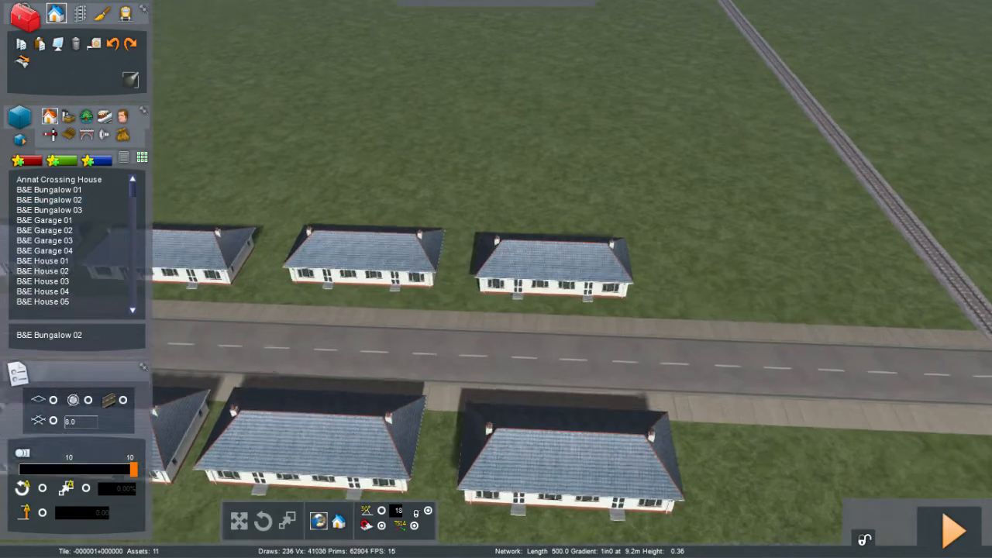
{"action": "right_click_drag", "start_coordinate": [725, 317], "coordinate": [21, 250]}
{"action": "key", "text": "Up"}
{"action": "key", "text": "Right"}
{"action": "key", "text": "Right"}
{"action": "key", "text": "Right"}
{"action": "key", "text": "Right"}
{"action": "right_click_drag", "start_coordinate": [496, 279], "coordinate": [15, 252]}
{"action": "key", "text": "Right"}
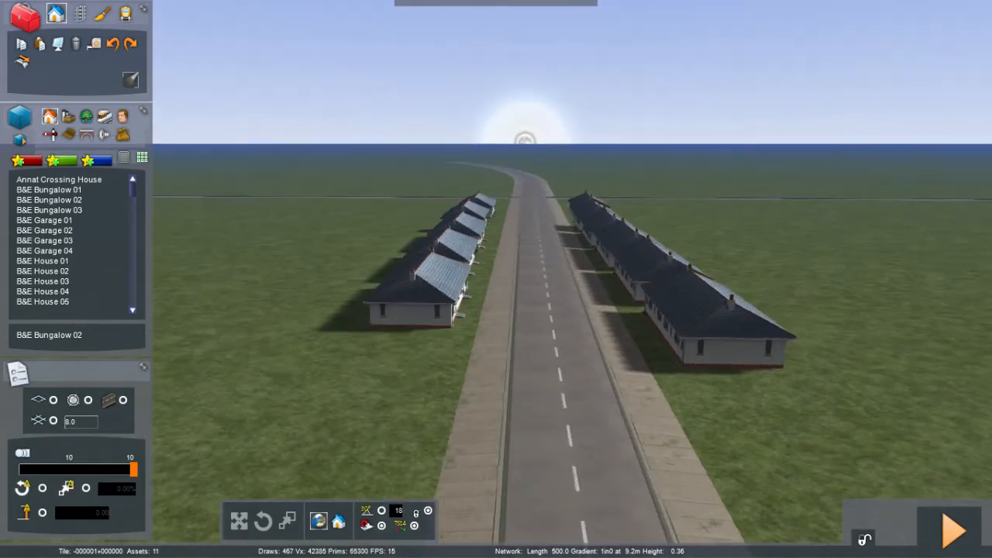
{"action": "right_click_drag", "start_coordinate": [496, 310], "coordinate": [499, 367]}
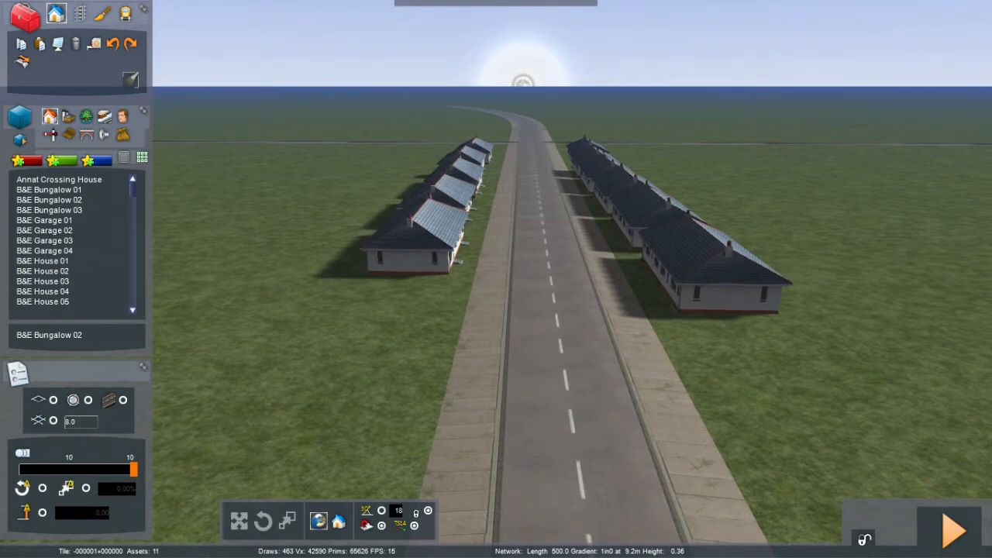
{"action": "right_click_drag", "start_coordinate": [499, 310], "coordinate": [502, 80]}
{"action": "key", "text": "Up"}
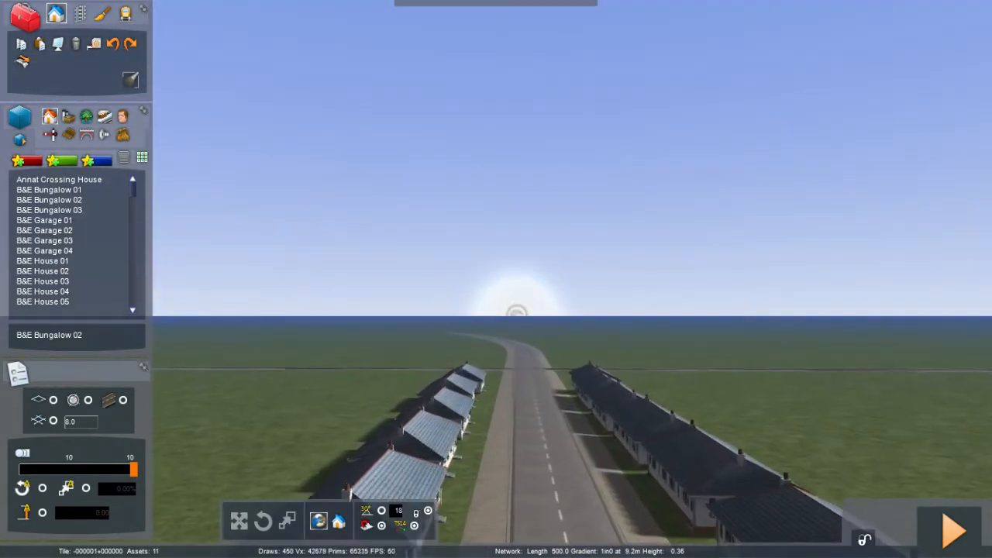
{"action": "key", "text": "Up"}
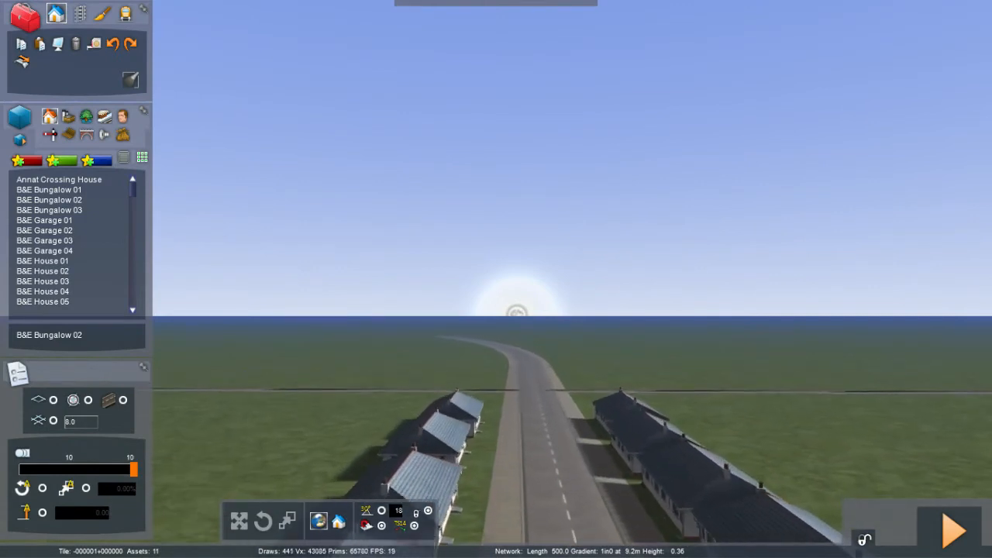
{"action": "key", "text": "Up"}
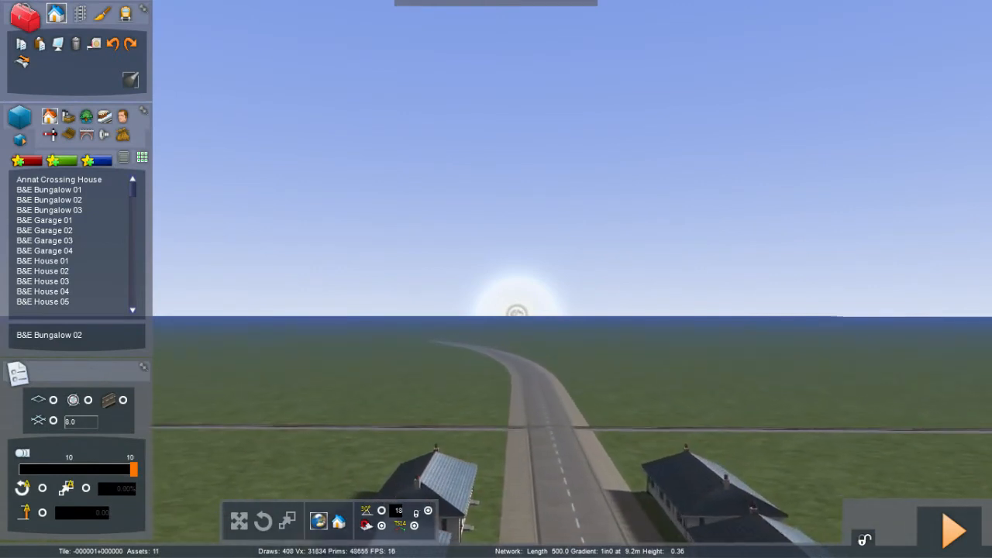
{"action": "right_click_drag", "start_coordinate": [496, 279], "coordinate": [517, 541]}
{"action": "key", "text": "Up"}
{"action": "key", "text": "Up"}
{"action": "key", "text": "Up"}
{"action": "key", "text": "Up"}
{"action": "key", "text": "Right"}
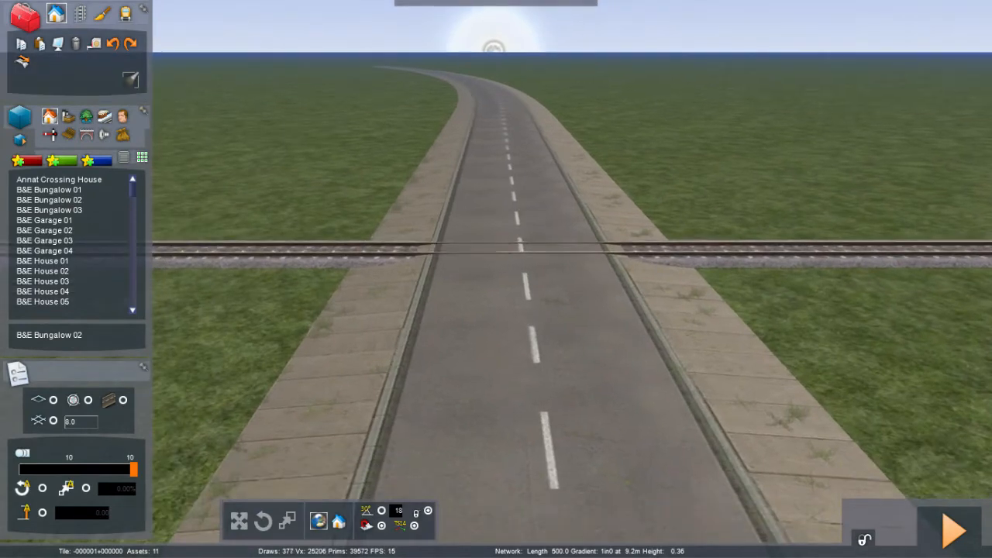
{"action": "key", "text": "Down"}
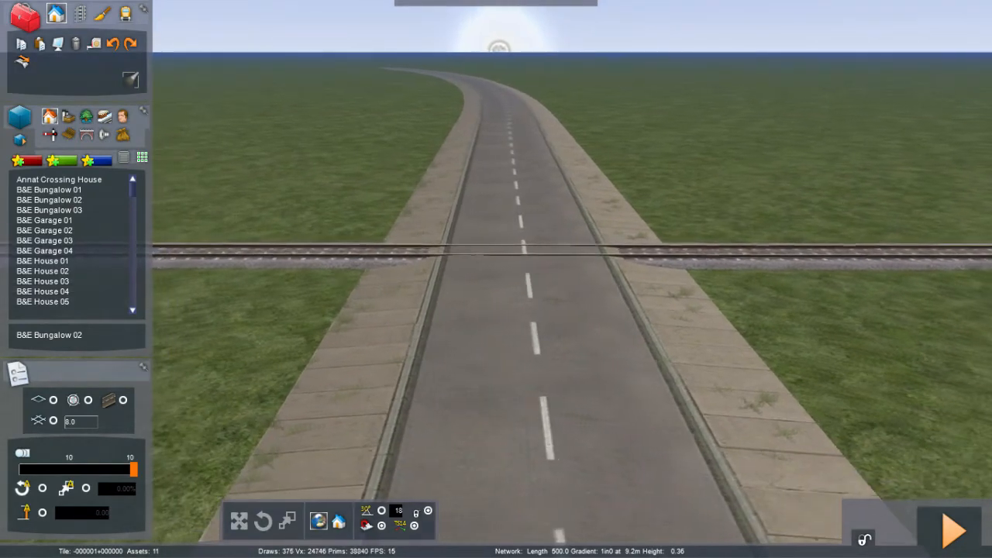
{"action": "right_click_drag", "start_coordinate": [517, 539], "coordinate": [517, 541]}
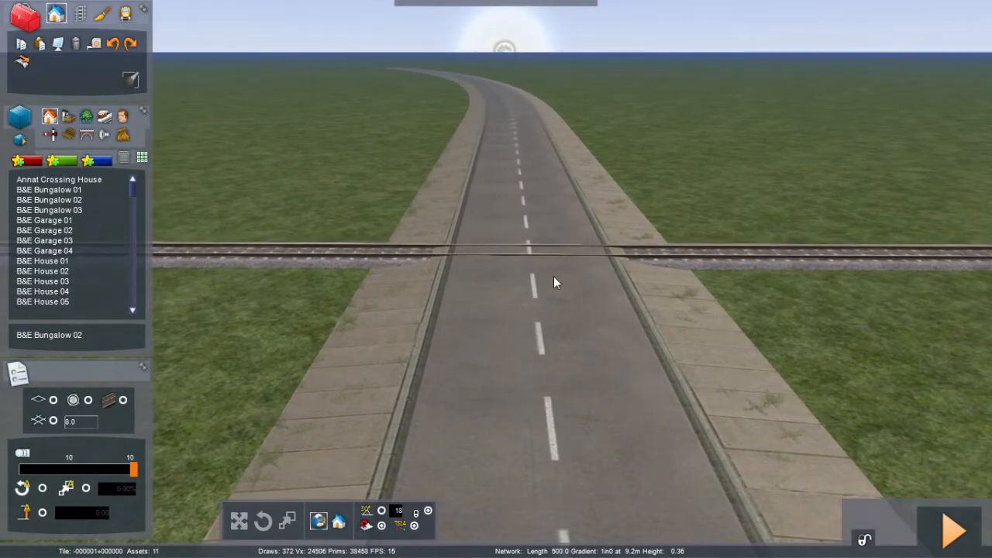
Step: Try placing a Level Crossing Ungated Morar object from track infrastructure beside the crossing, then remove it
{"action": "left_click", "coordinate": [50, 136]}
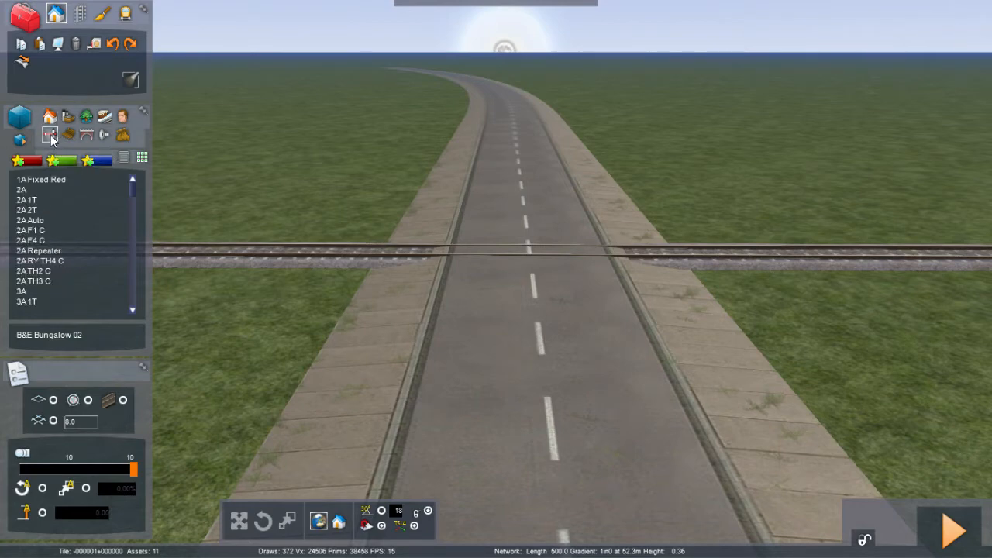
{"action": "key", "text": "l"}
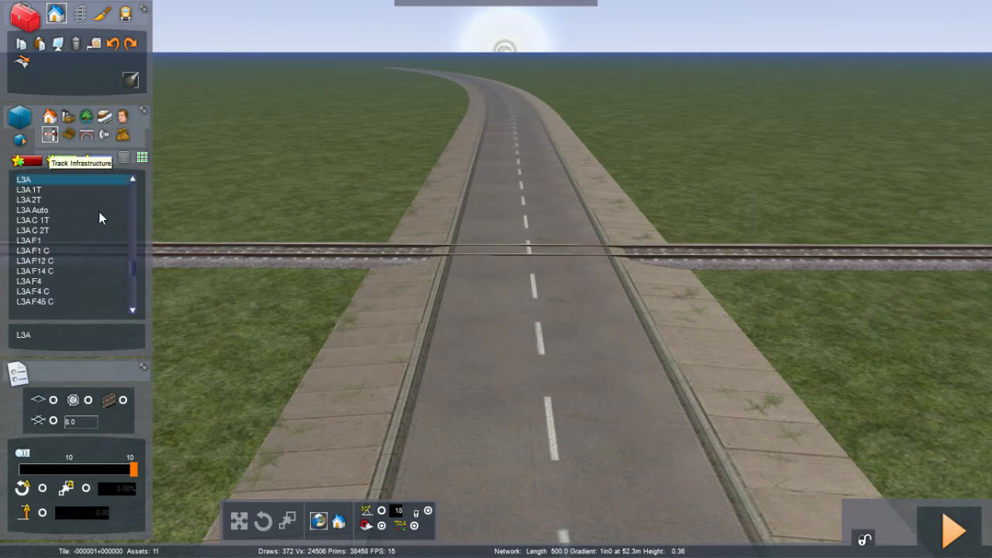
{"action": "left_click_drag", "start_coordinate": [132, 268], "coordinate": [131, 273]}
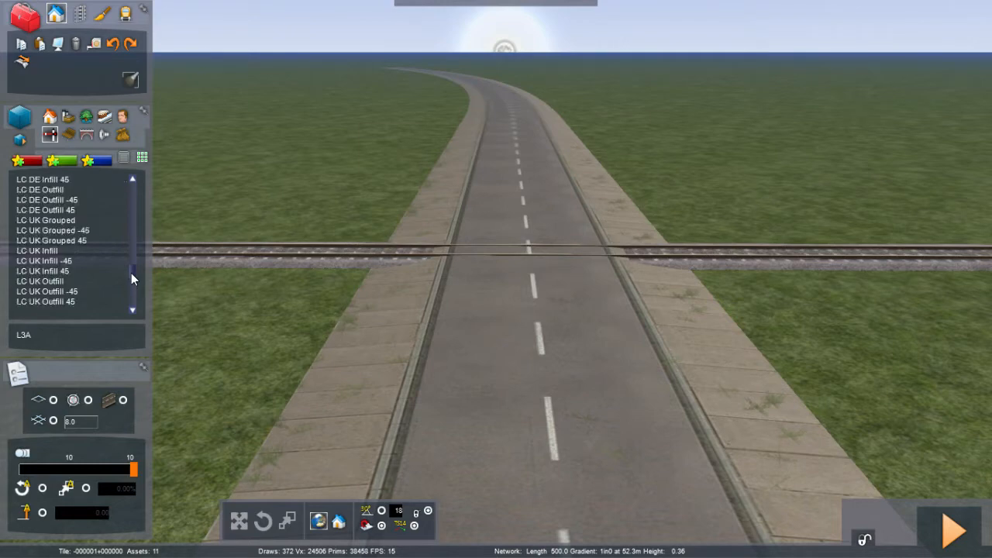
{"action": "left_click", "coordinate": [133, 180]}
{"action": "left_click", "coordinate": [134, 180]}
{"action": "left_click", "coordinate": [133, 180]}
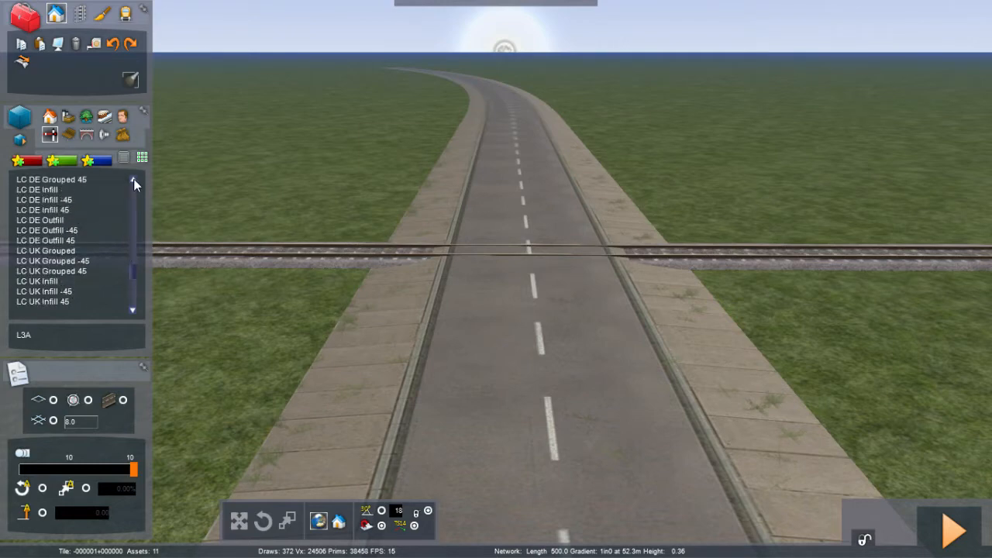
{"action": "left_click", "coordinate": [133, 179]}
{"action": "left_click", "coordinate": [134, 180]}
{"action": "left_click", "coordinate": [133, 180]}
{"action": "left_click", "coordinate": [133, 179]}
{"action": "left_click", "coordinate": [134, 179]}
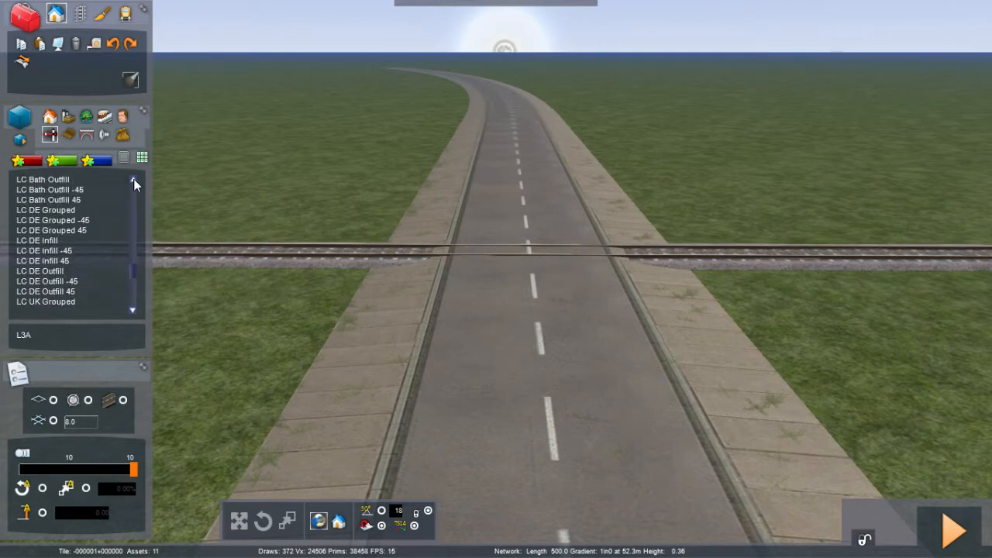
{"action": "left_click", "coordinate": [134, 179]}
{"action": "left_click", "coordinate": [134, 179]}
{"action": "left_click", "coordinate": [133, 180]}
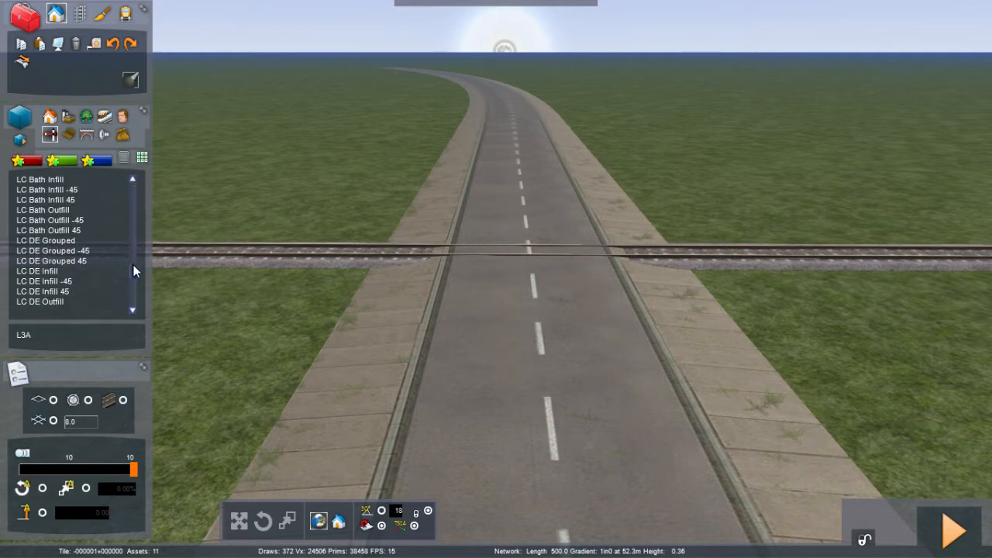
{"action": "left_click_drag", "start_coordinate": [134, 266], "coordinate": [133, 269]}
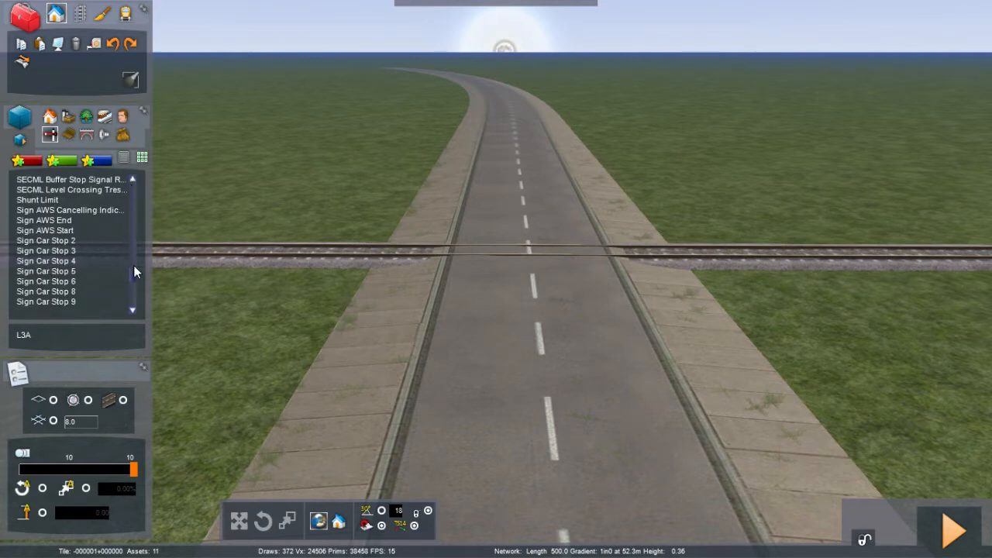
{"action": "left_click_drag", "start_coordinate": [133, 269], "coordinate": [133, 269]}
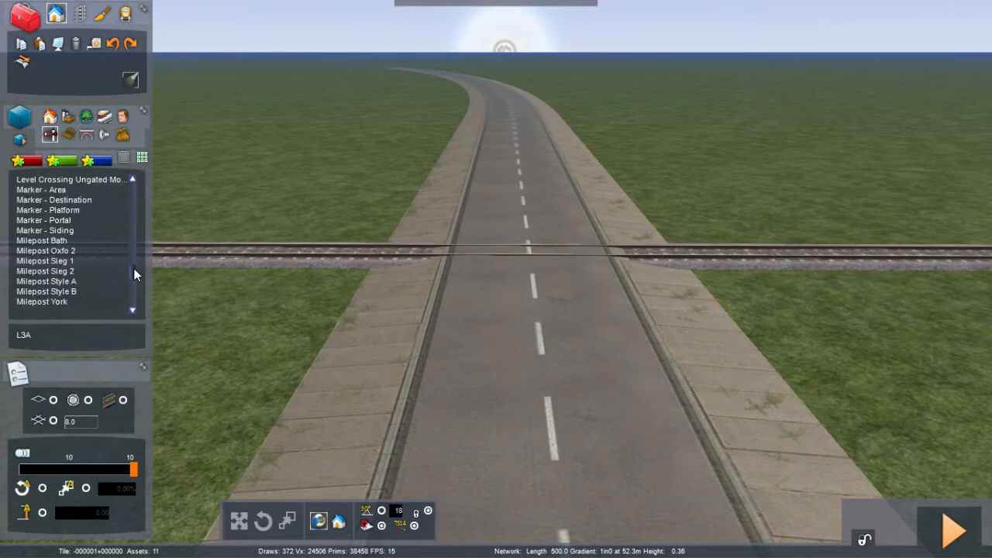
{"action": "left_click", "coordinate": [133, 179]}
{"action": "left_click", "coordinate": [132, 179]}
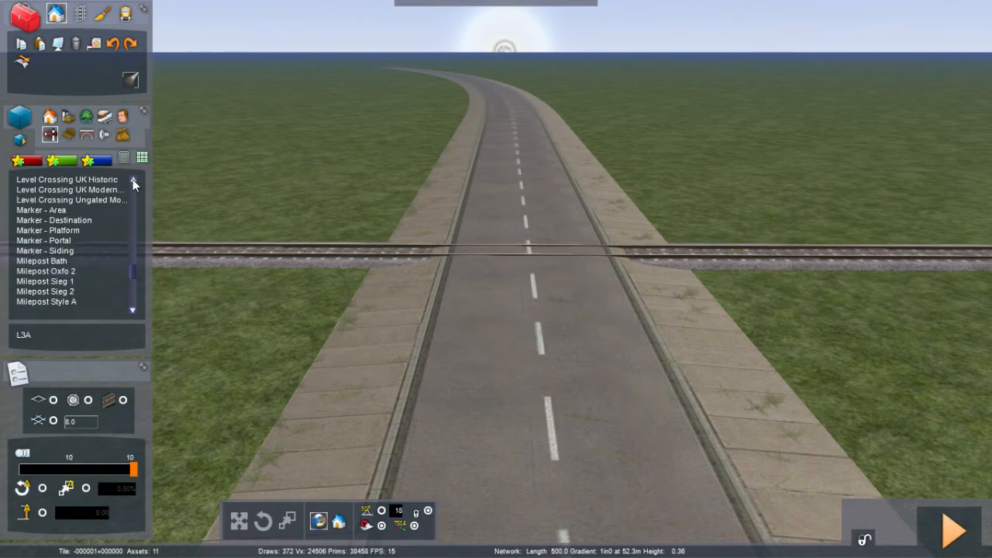
{"action": "left_click", "coordinate": [133, 179]}
{"action": "left_click", "coordinate": [133, 179]}
{"action": "left_click", "coordinate": [133, 179]}
{"action": "left_click", "coordinate": [133, 179]}
{"action": "left_click", "coordinate": [133, 180]}
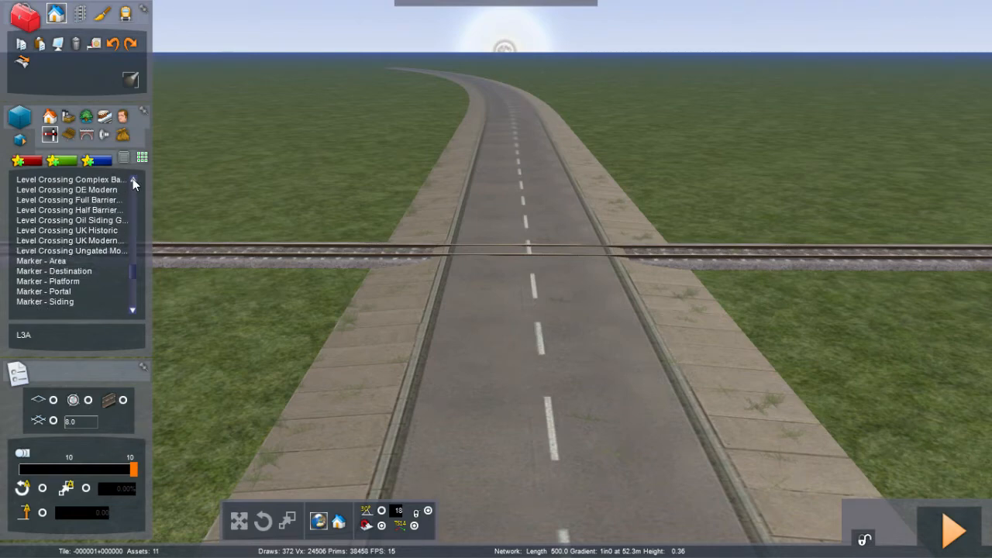
{"action": "left_click", "coordinate": [133, 179]}
{"action": "left_click", "coordinate": [132, 179]}
{"action": "left_click", "coordinate": [132, 179]}
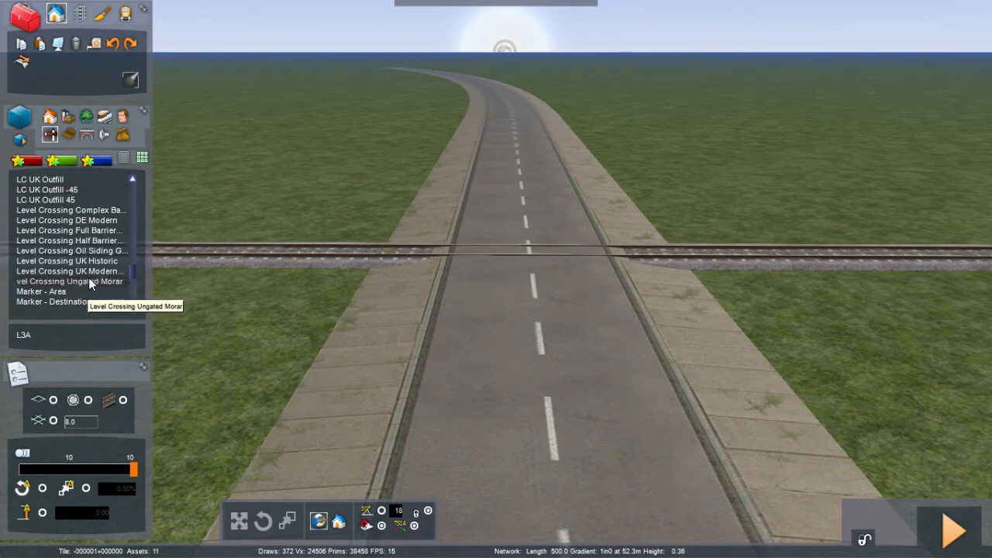
{"action": "left_click", "coordinate": [272, 284]}
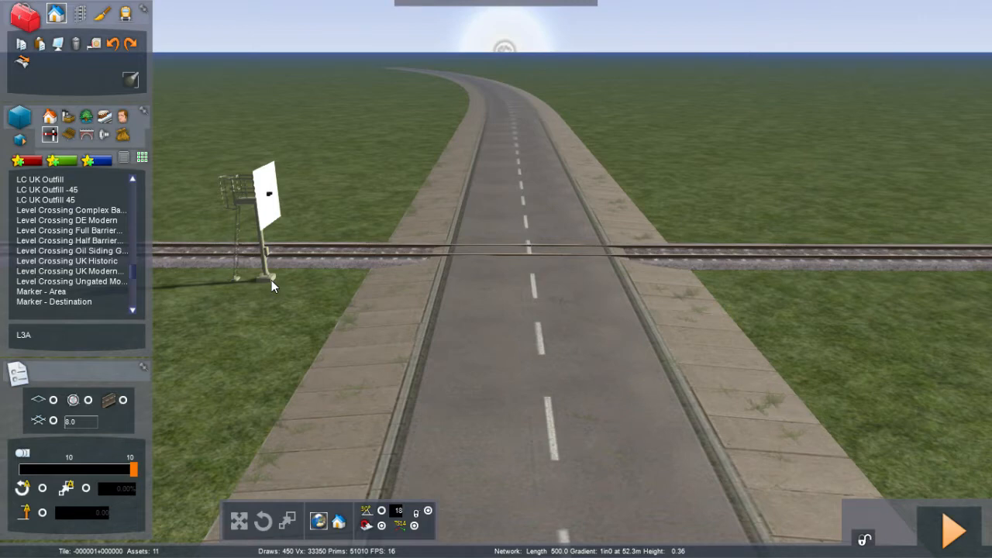
{"action": "right_click", "coordinate": [271, 280]}
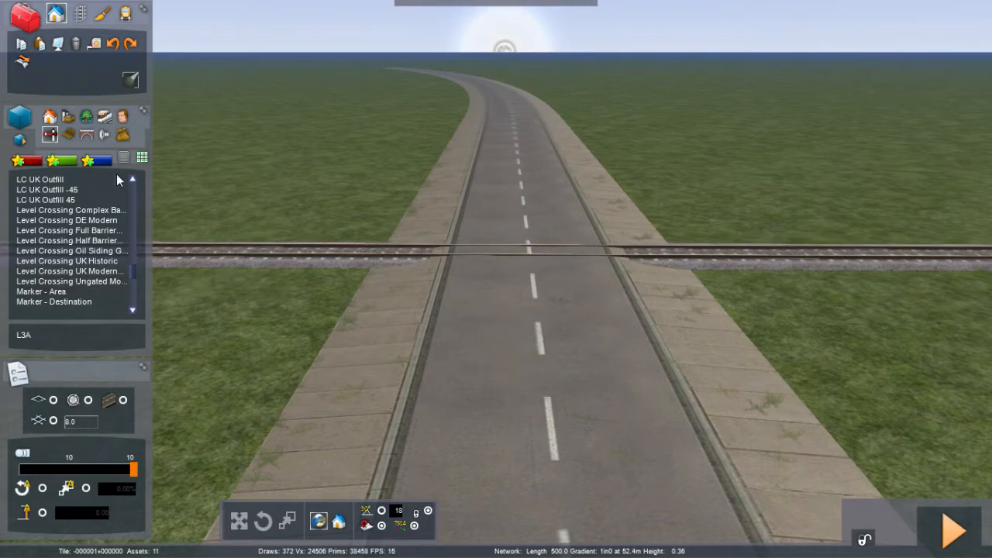
Step: Select the 10mTivertonFence object and place a fence along the track beside the level crossing
{"action": "left_click", "coordinate": [69, 136]}
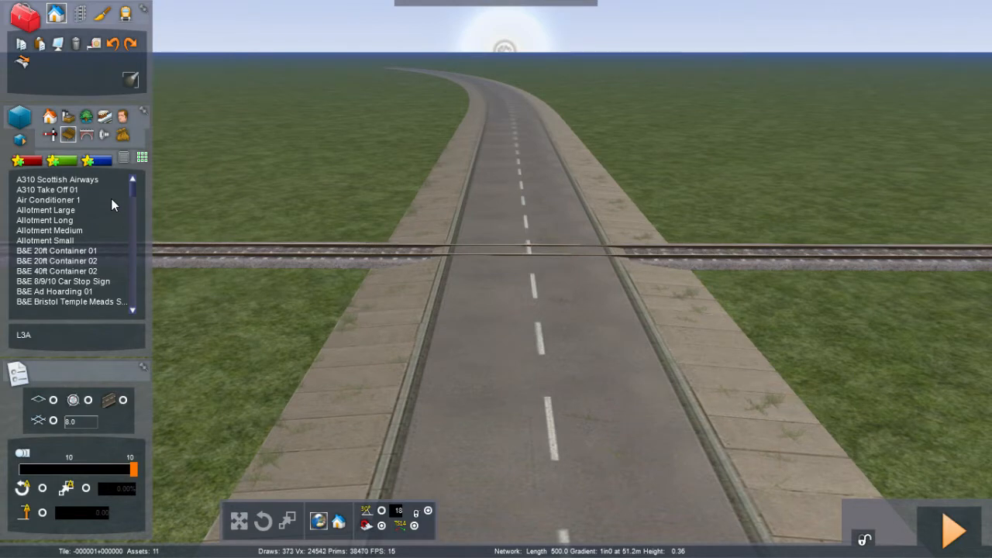
{"action": "left_click", "coordinate": [122, 135]}
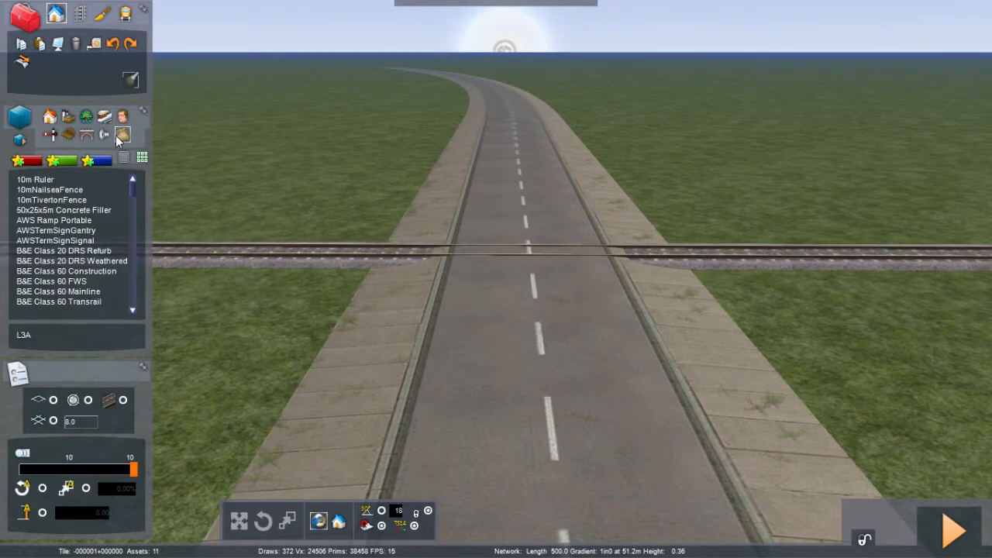
{"action": "left_click", "coordinate": [76, 190]}
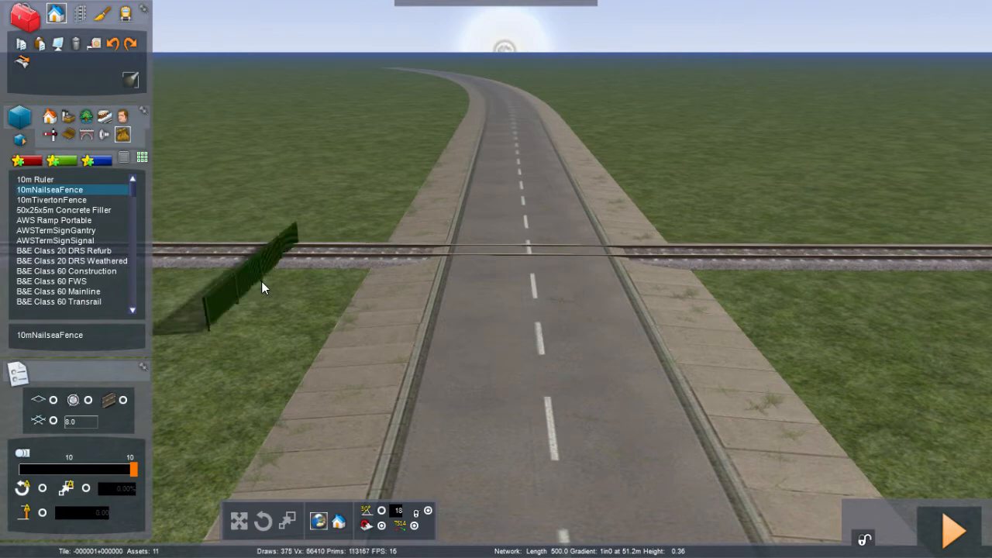
{"action": "left_click", "coordinate": [55, 201]}
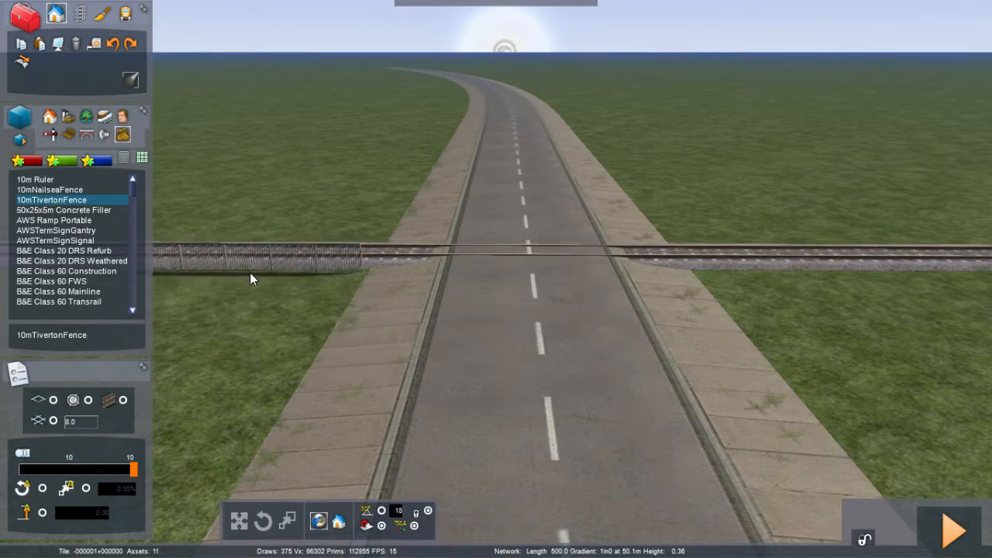
{"action": "left_click", "coordinate": [249, 272]}
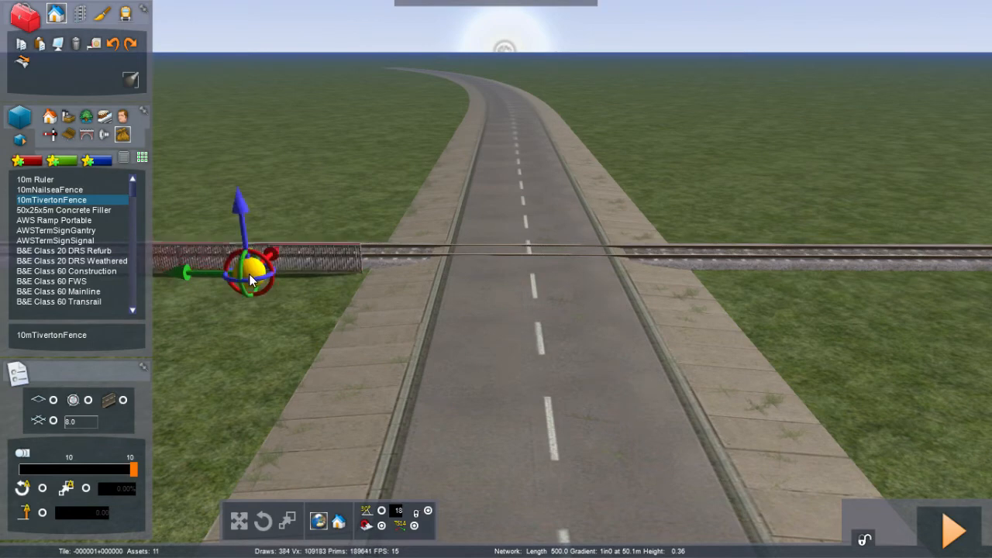
Step: Place and position additional 10mTivertonFence sections along the track beside the level crossing
{"action": "key", "text": "Right"}
{"action": "key", "text": "Right"}
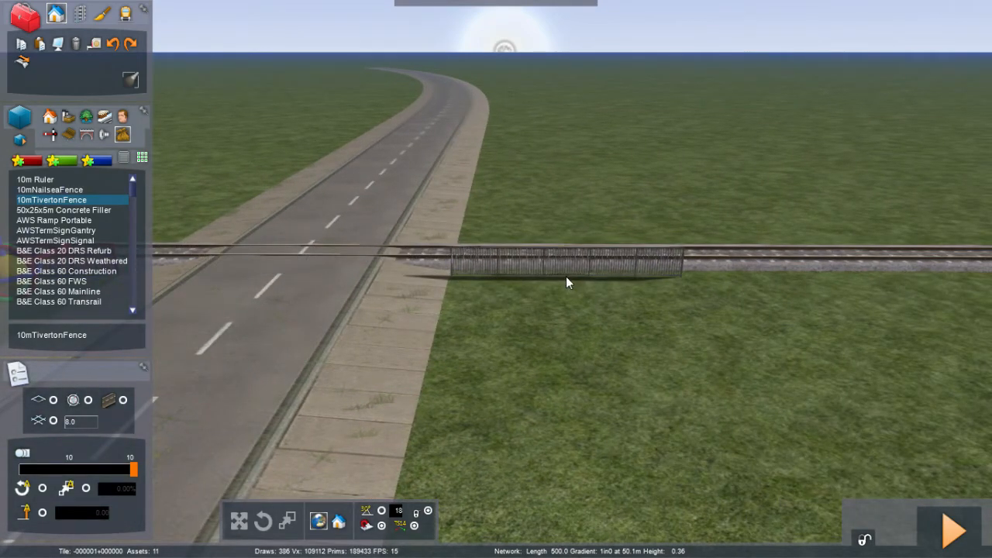
{"action": "left_click", "coordinate": [566, 279]}
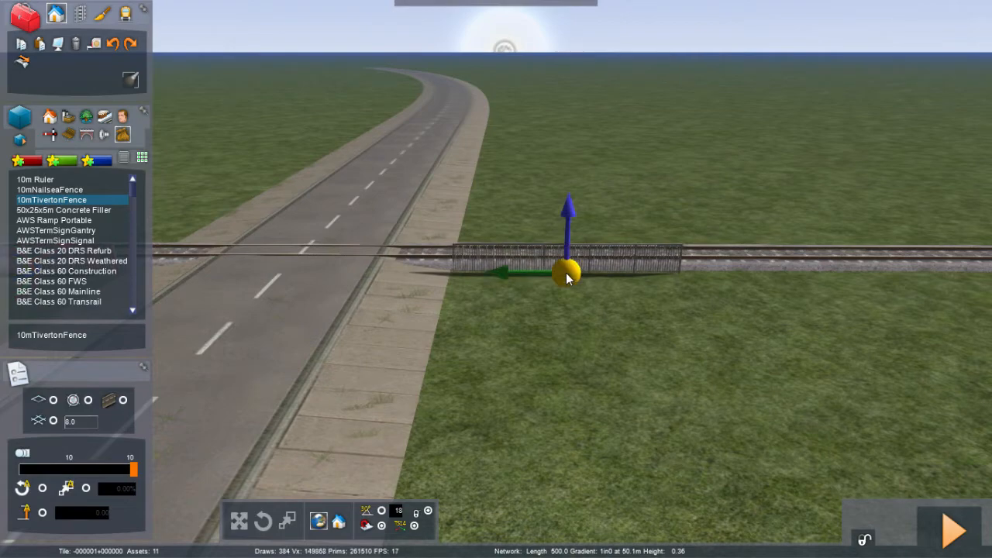
{"action": "key", "text": "Up"}
{"action": "key", "text": "Left"}
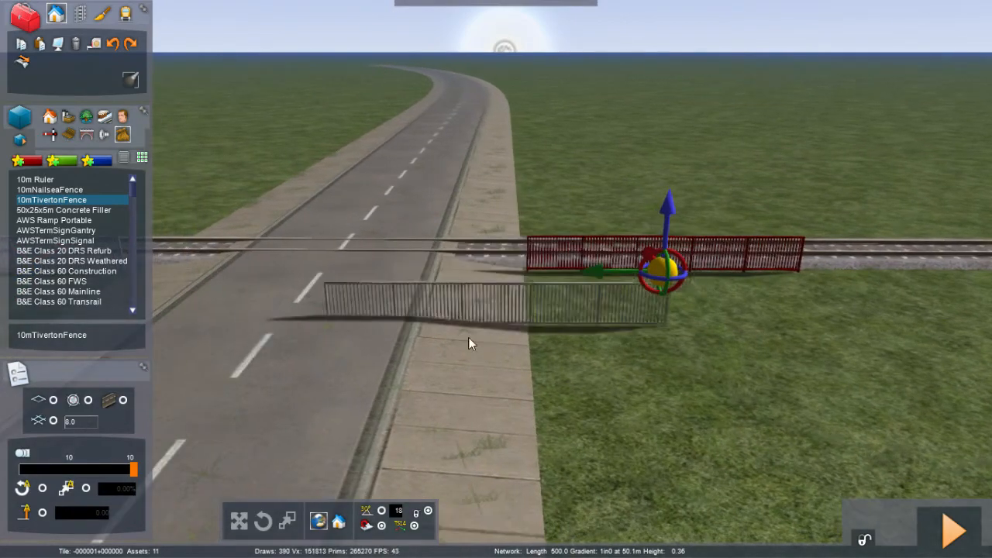
{"action": "right_click_drag", "start_coordinate": [468, 337], "coordinate": [8, 357]}
{"action": "key", "text": "Right"}
{"action": "key", "text": "Right"}
{"action": "key", "text": "Right"}
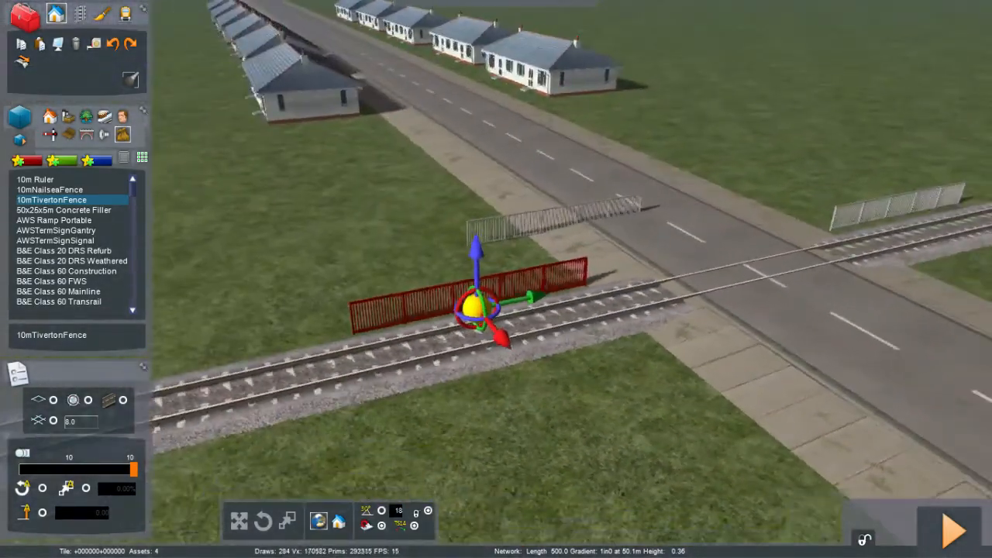
{"action": "right_click_drag", "start_coordinate": [472, 386], "coordinate": [474, 398]}
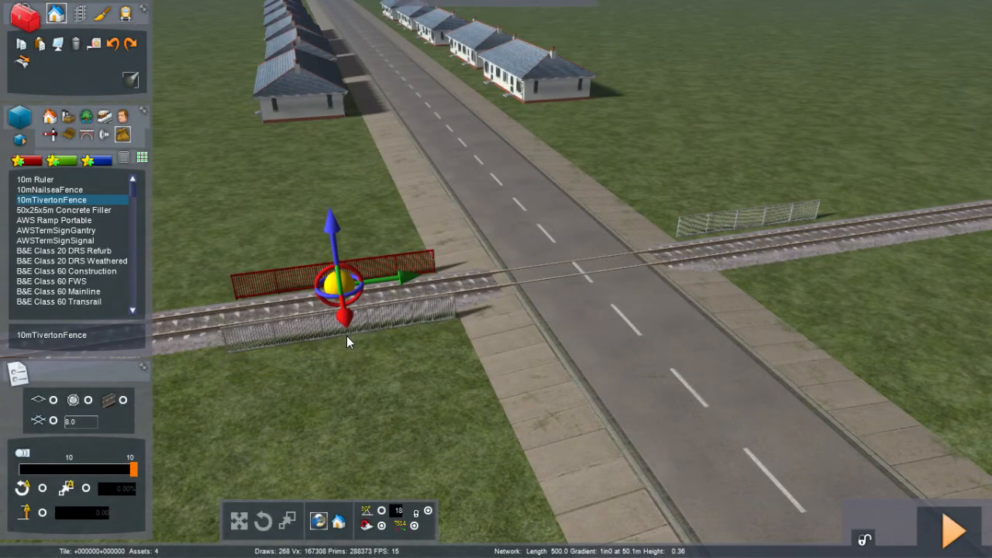
Step: Place fence sections along the near side of the track on both sides of the road
{"action": "left_click", "coordinate": [342, 333]}
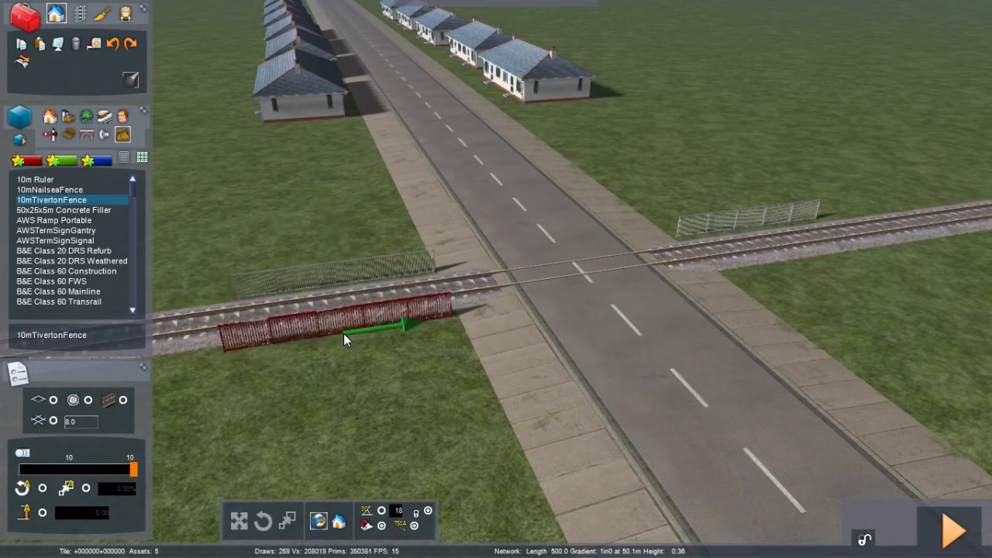
{"action": "key", "text": "Right"}
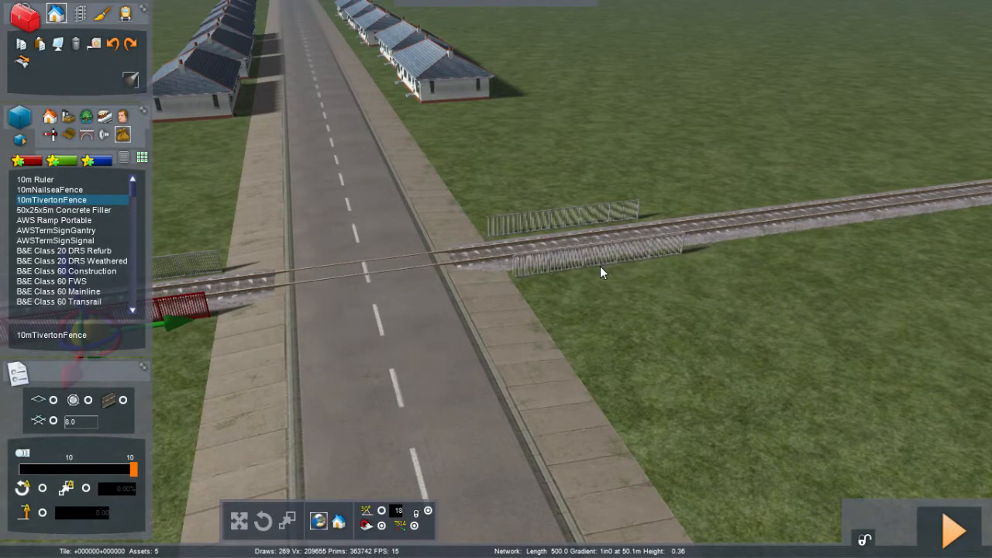
{"action": "left_click", "coordinate": [600, 265]}
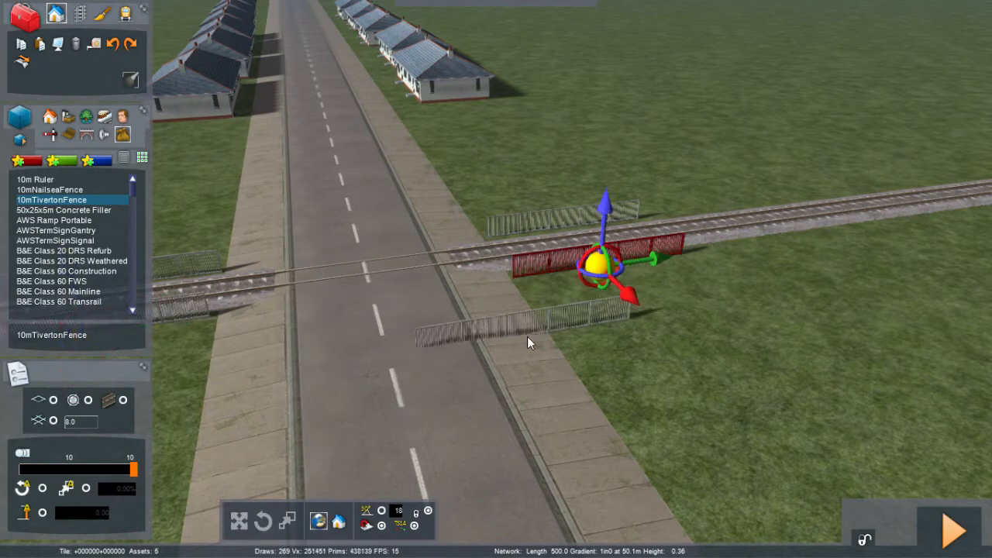
{"action": "right_click", "coordinate": [527, 336]}
{"action": "right_click_drag", "start_coordinate": [528, 337], "coordinate": [380, 336]}
{"action": "key", "text": "Right"}
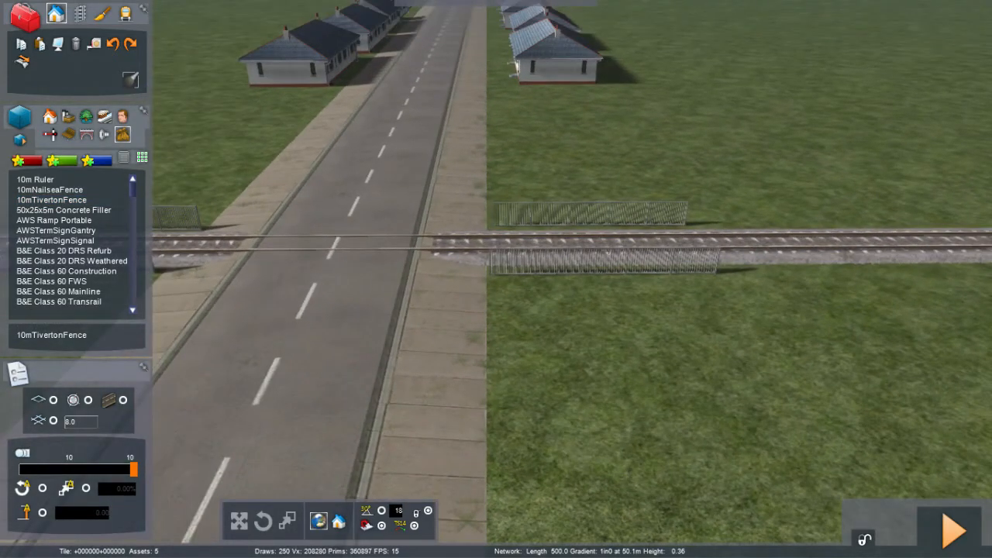
Step: Place a second, outer row of fences parallel to the track on all four corners of the crossing
{"action": "left_click", "coordinate": [84, 199]}
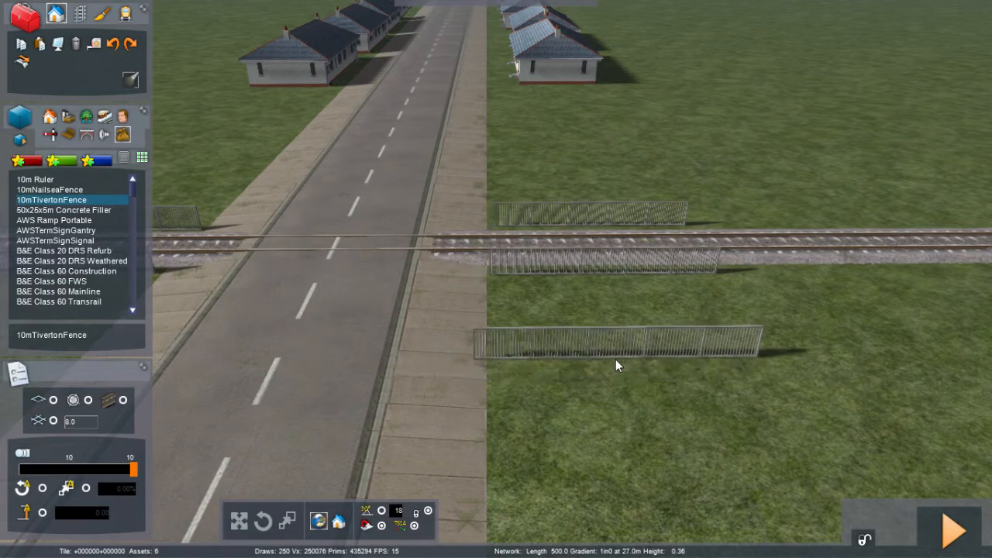
{"action": "left_click", "coordinate": [616, 359]}
{"action": "left_click", "coordinate": [573, 189]}
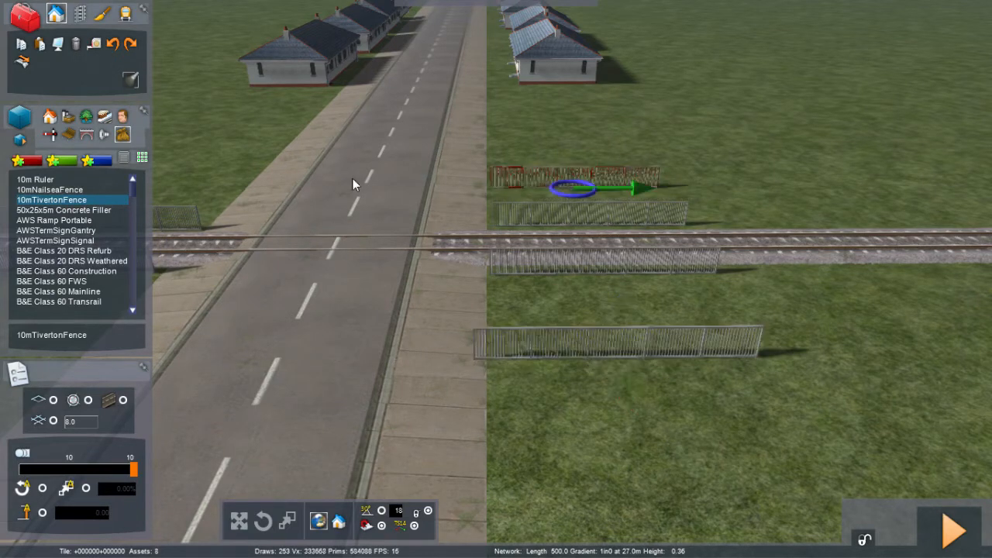
{"action": "key", "text": "Left"}
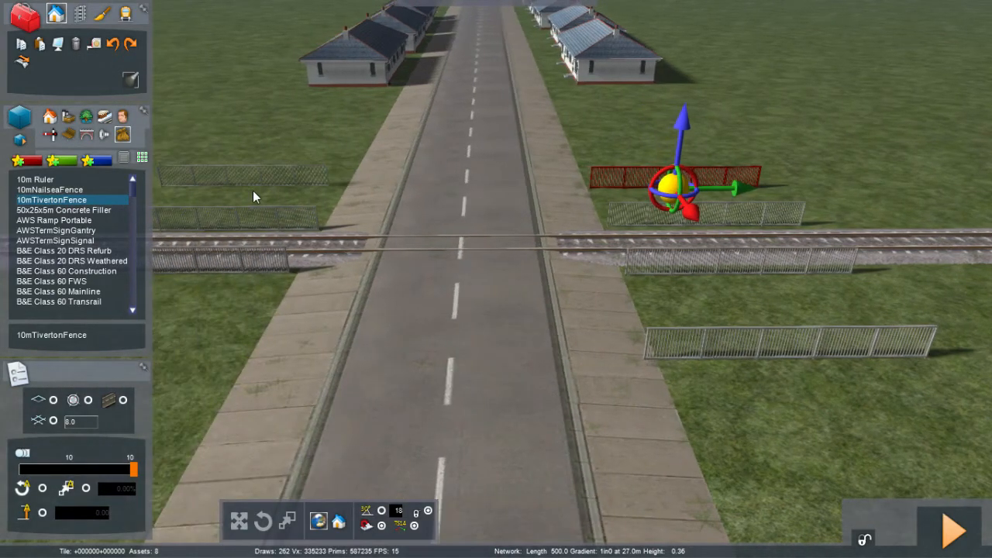
{"action": "left_click", "coordinate": [252, 190]}
{"action": "key", "text": "Left"}
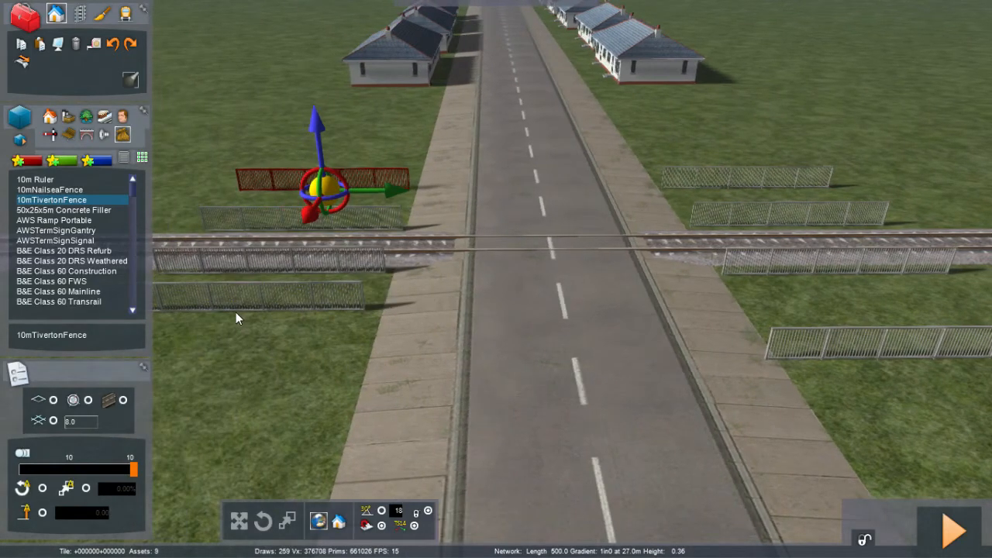
{"action": "left_click", "coordinate": [235, 312]}
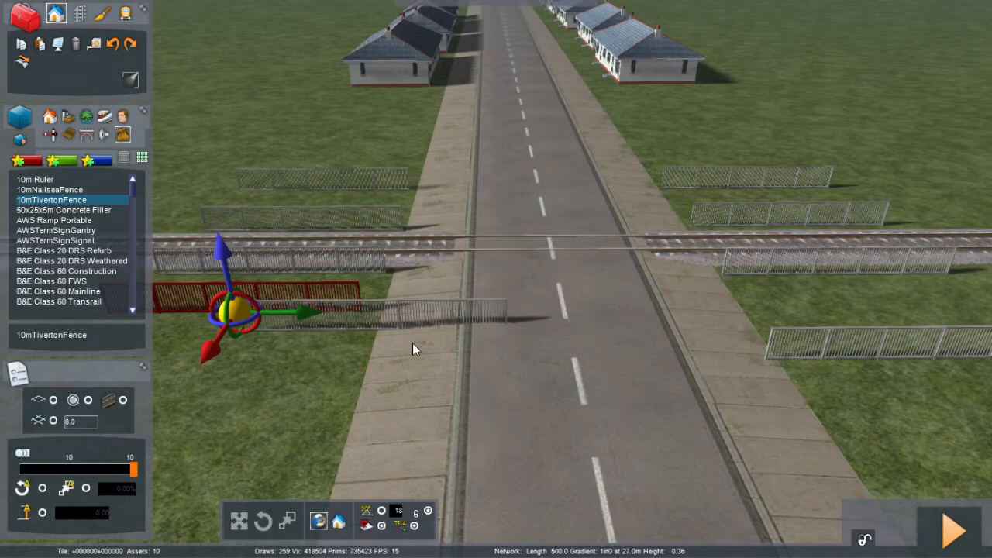
Step: Rotate the near-right outer fence so it runs perpendicular to the track along the road's pavement
{"action": "key", "text": "Right"}
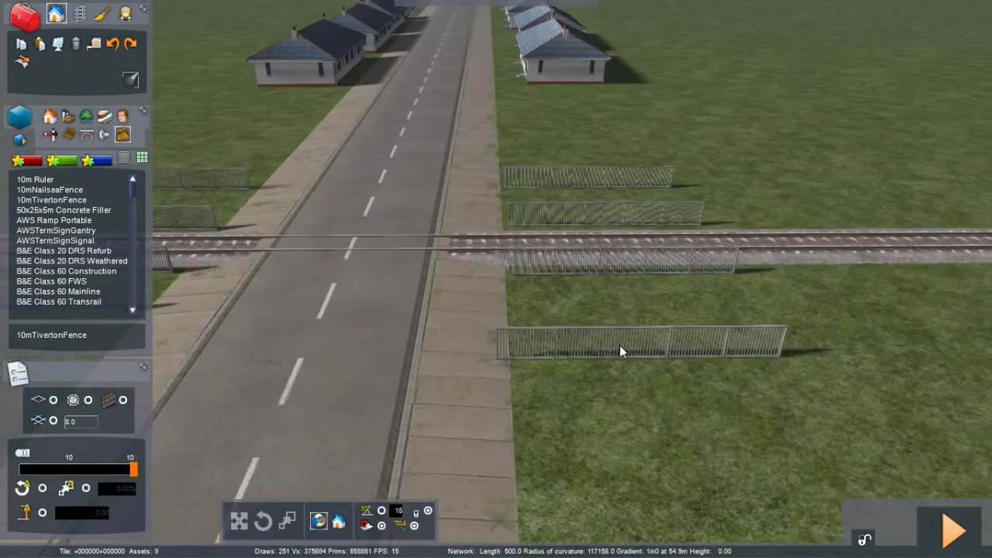
{"action": "left_click", "coordinate": [611, 350]}
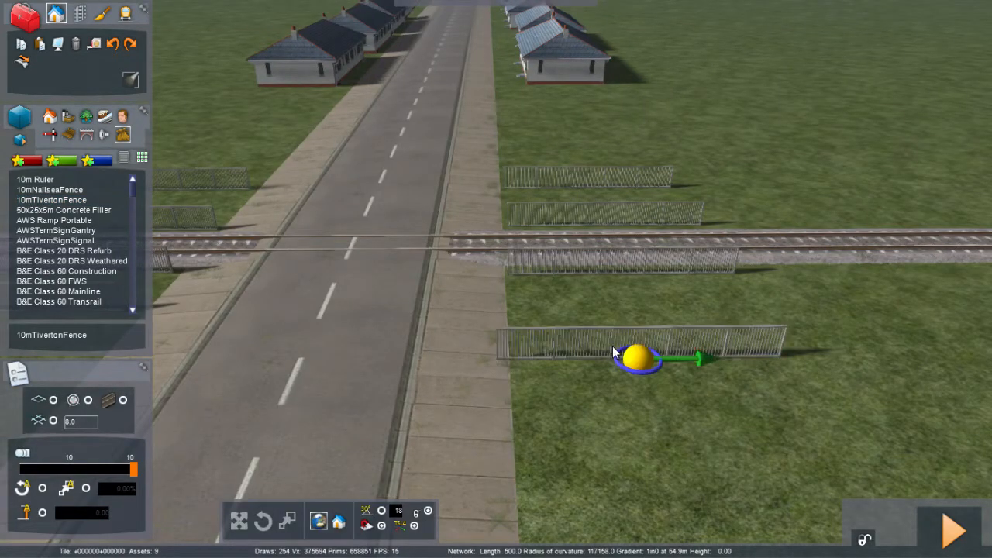
{"action": "left_click", "coordinate": [640, 365]}
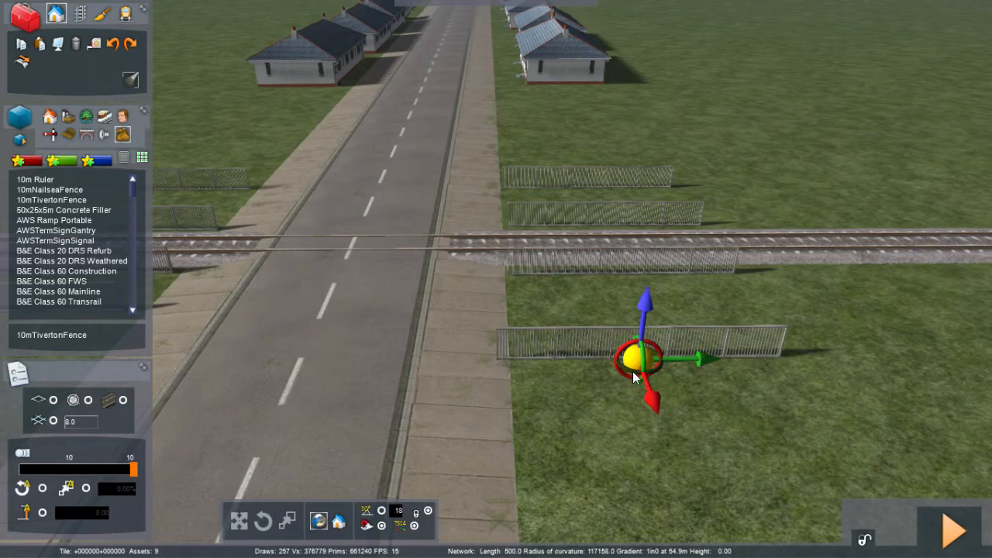
{"action": "left_click_drag", "start_coordinate": [634, 376], "coordinate": [532, 365]}
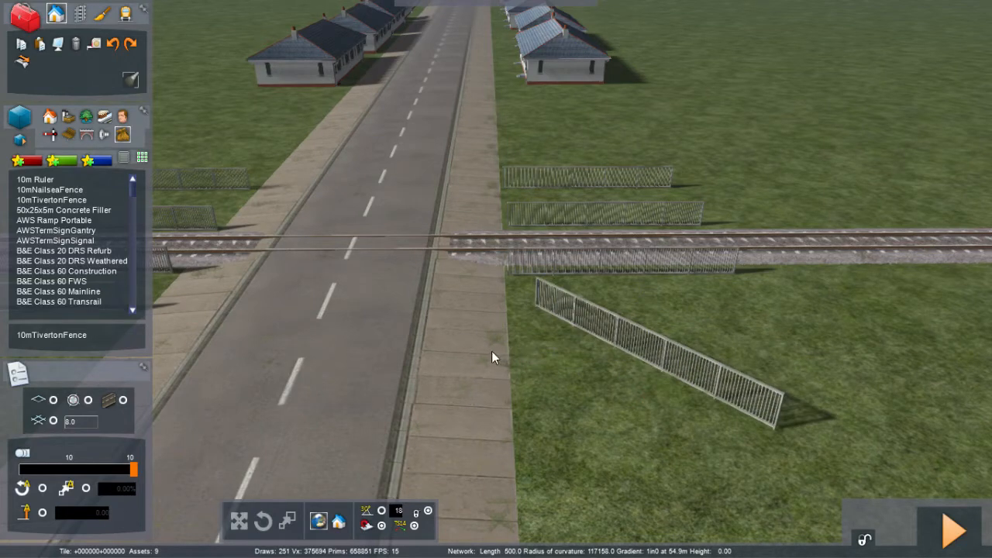
{"action": "left_click_drag", "start_coordinate": [465, 349], "coordinate": [438, 341]}
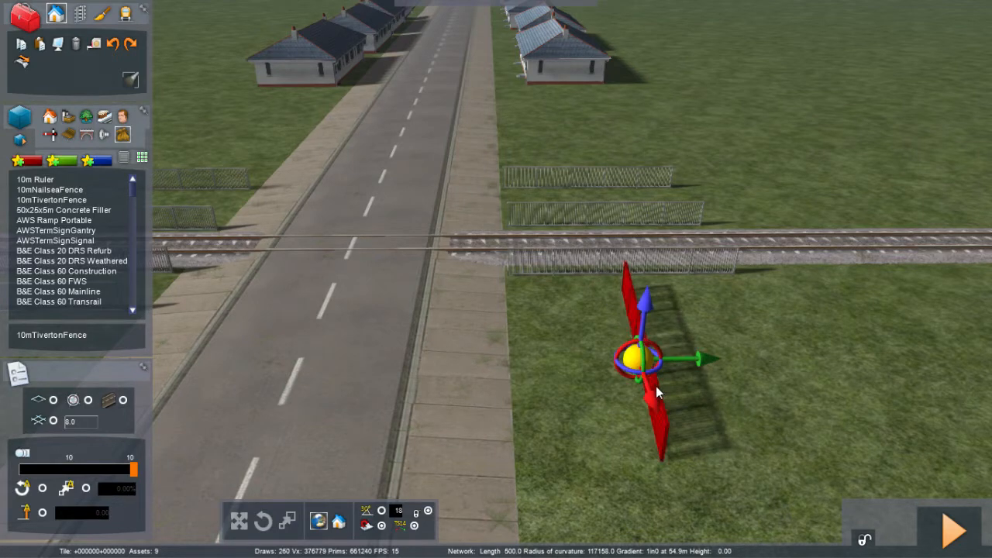
{"action": "left_click_drag", "start_coordinate": [655, 388], "coordinate": [527, 377]}
{"action": "mouse_move", "coordinate": [527, 377]}
{"action": "right_mouse_down"}
{"action": "mouse_move", "coordinate": [528, 310]}
{"action": "mouse_move", "coordinate": [512, 248]}
{"action": "mouse_move", "coordinate": [513, 364]}
{"action": "mouse_move", "coordinate": [525, 403]}
{"action": "mouse_move", "coordinate": [529, 386]}
{"action": "right_mouse_up"}
{"action": "key", "text": "Up"}
{"action": "left_click_drag", "start_coordinate": [528, 378], "coordinate": [578, 451]}
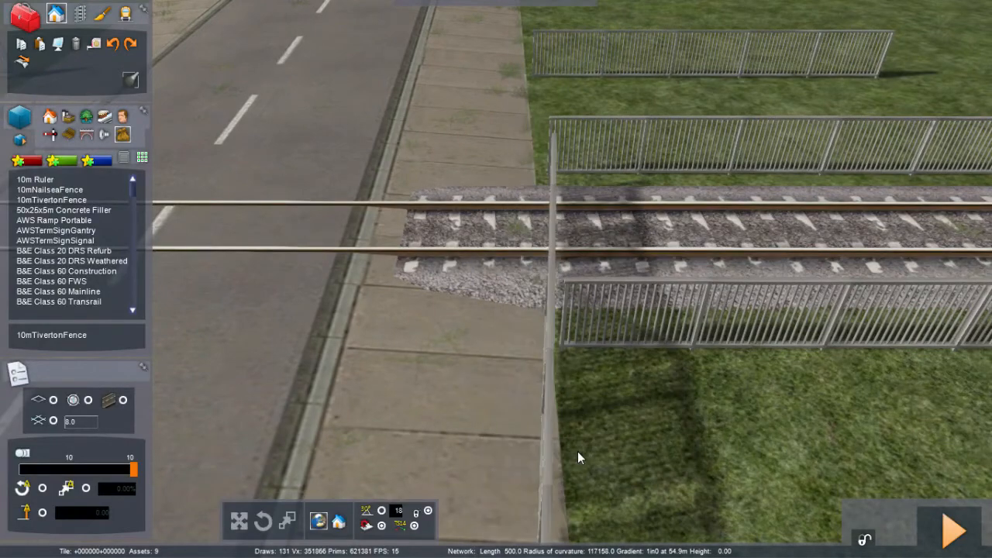
Step: Move the rotated fence flush against the pavement edge so it meets the trackside fence
{"action": "scroll", "coordinate": [578, 451], "scroll_direction": "down", "scroll_amount": 4}
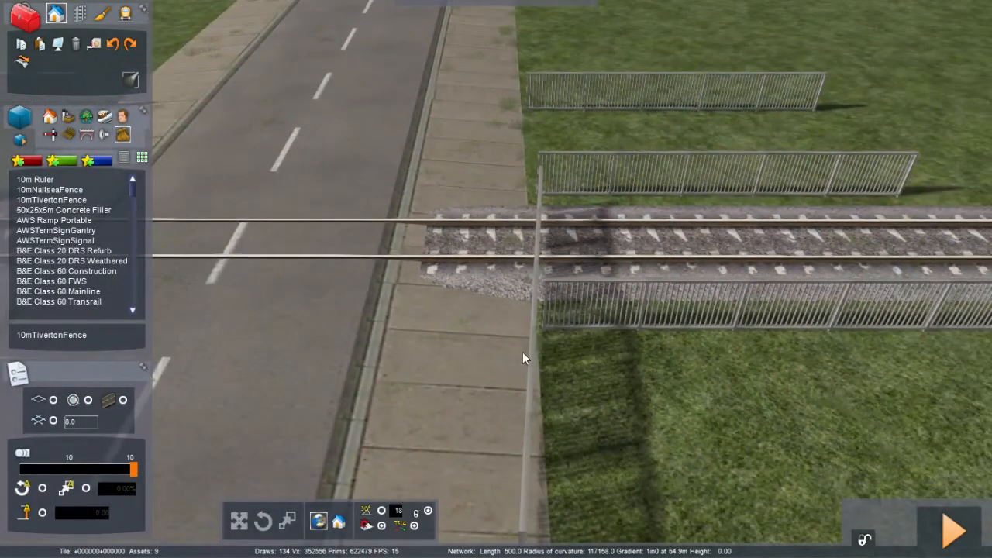
{"action": "scroll", "coordinate": [524, 352], "scroll_direction": "down", "scroll_amount": 1}
{"action": "scroll", "coordinate": [524, 353], "scroll_direction": "down", "scroll_amount": 2}
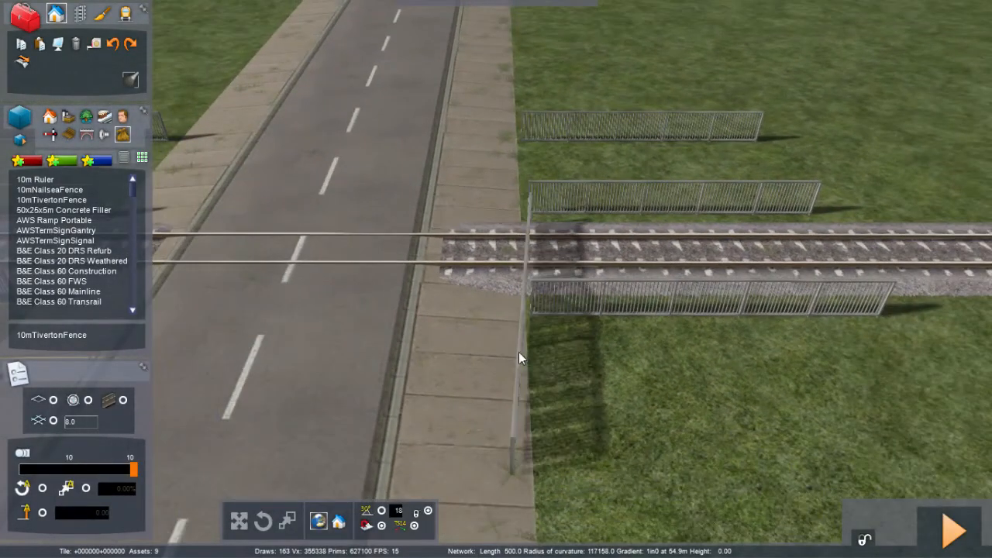
{"action": "left_click_drag", "start_coordinate": [521, 358], "coordinate": [528, 419]}
{"action": "scroll", "coordinate": [529, 435], "scroll_direction": "down", "scroll_amount": 3}
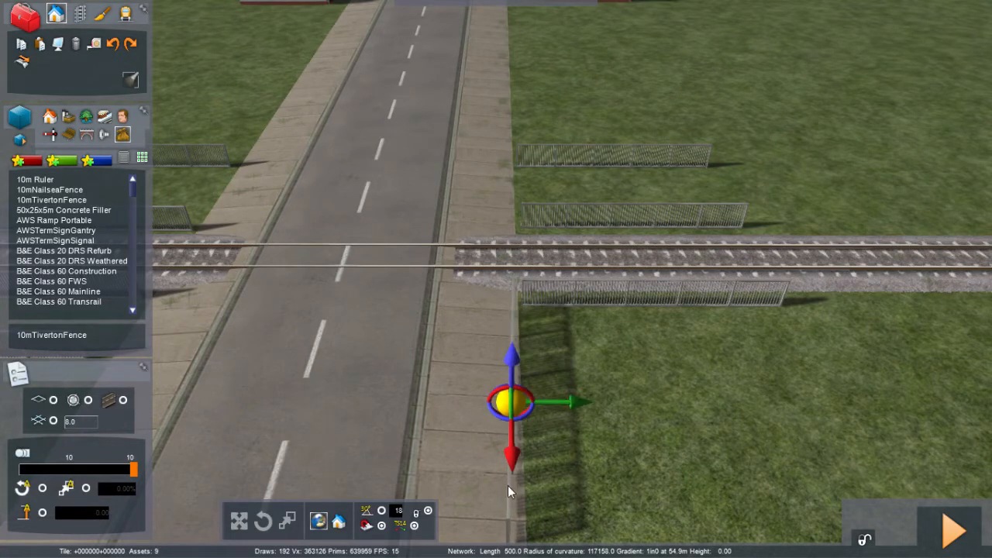
{"action": "left_click_drag", "start_coordinate": [511, 487], "coordinate": [523, 490]}
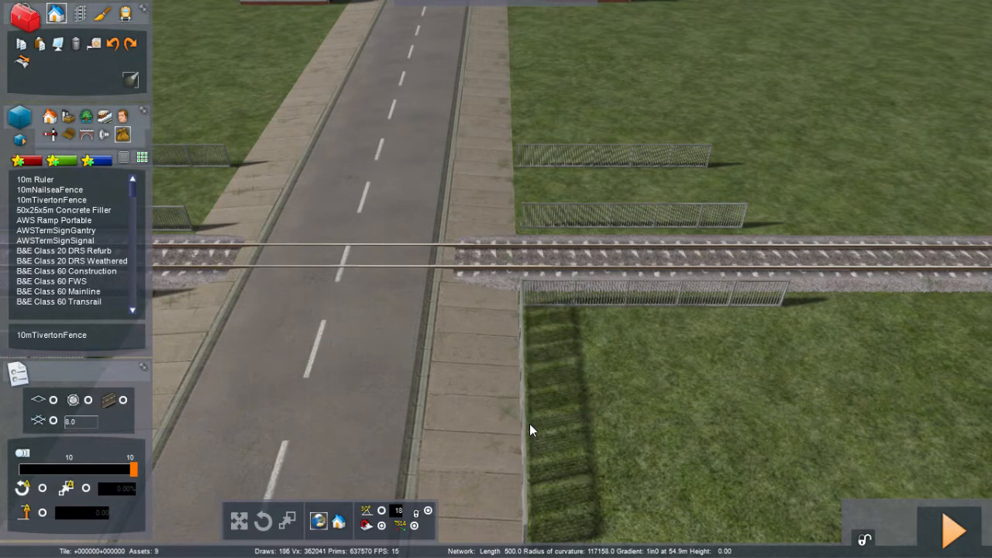
{"action": "left_click", "coordinate": [530, 424]}
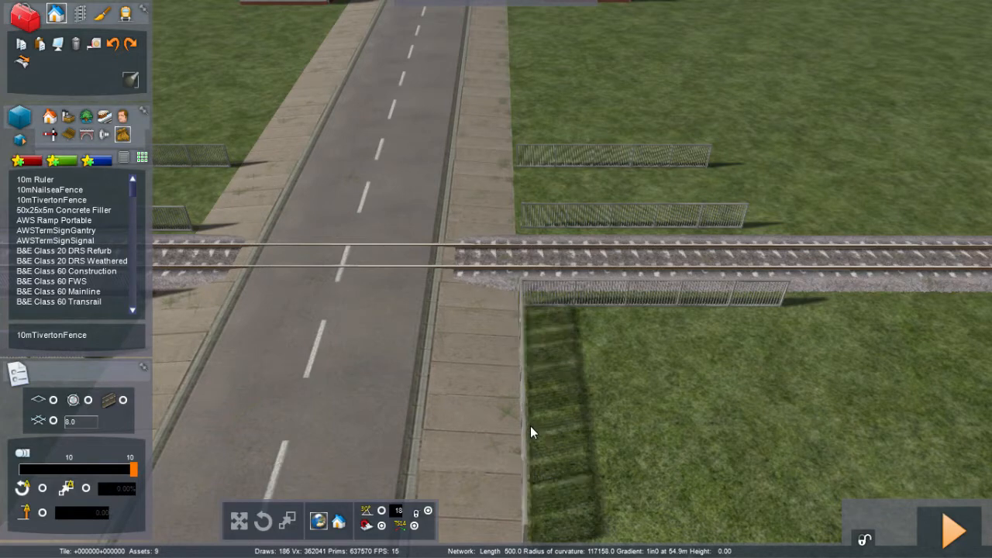
{"action": "left_click", "coordinate": [533, 428]}
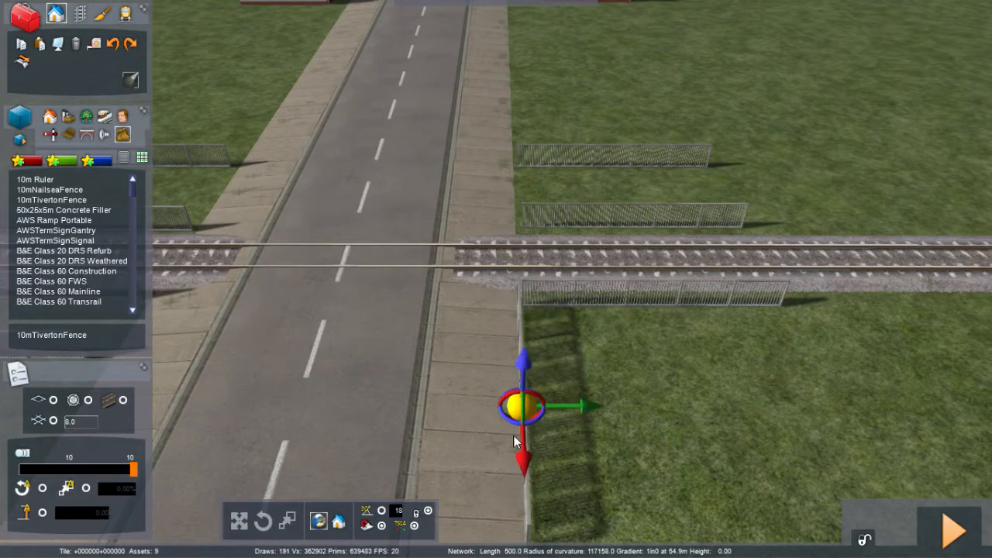
{"action": "left_click", "coordinate": [477, 445]}
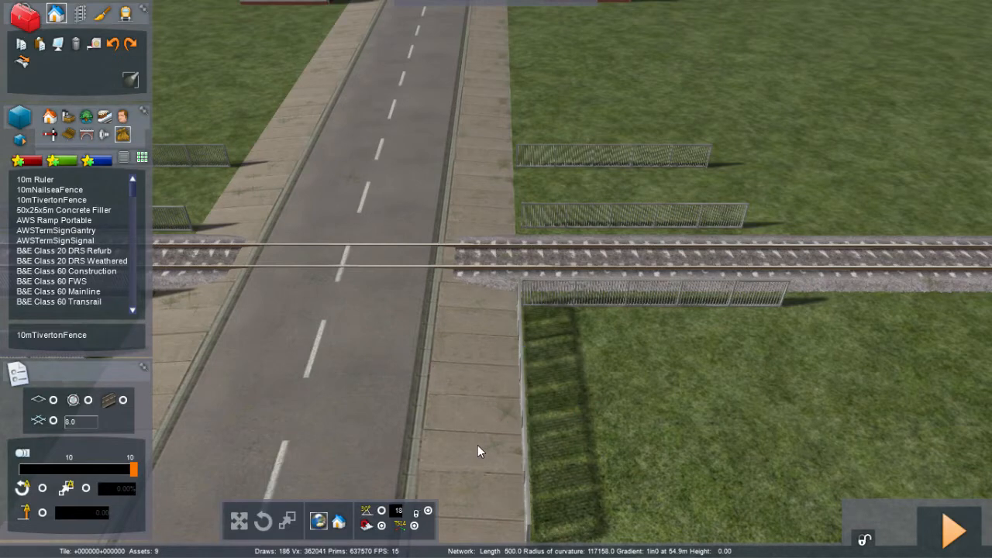
{"action": "key", "text": "Right"}
{"action": "key", "text": "Up"}
{"action": "mouse_move", "coordinate": [401, 406]}
{"action": "left_mouse_down"}
{"action": "mouse_move", "coordinate": [410, 421]}
{"action": "mouse_move", "coordinate": [406, 410]}
{"action": "left_mouse_up"}
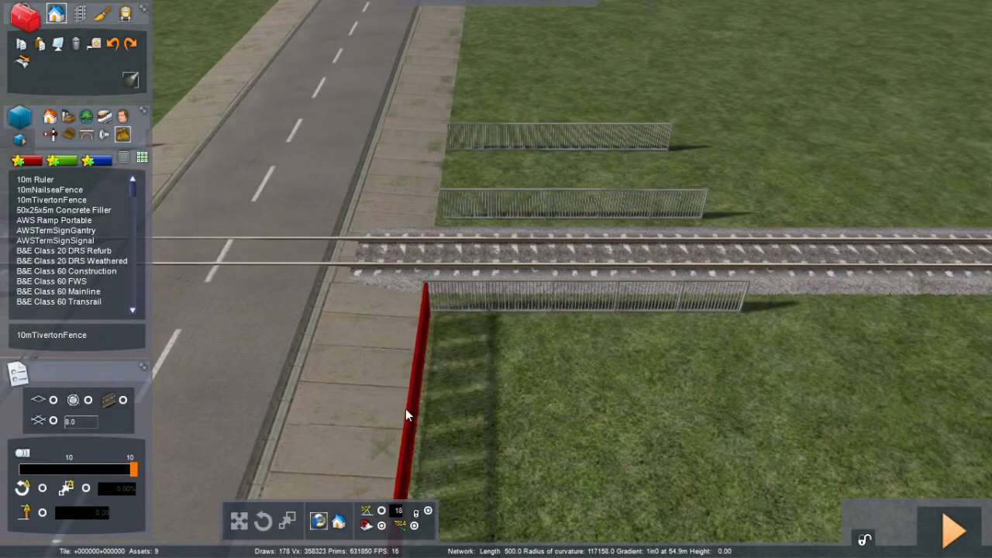
{"action": "left_click", "coordinate": [467, 419]}
{"action": "key", "text": "Left"}
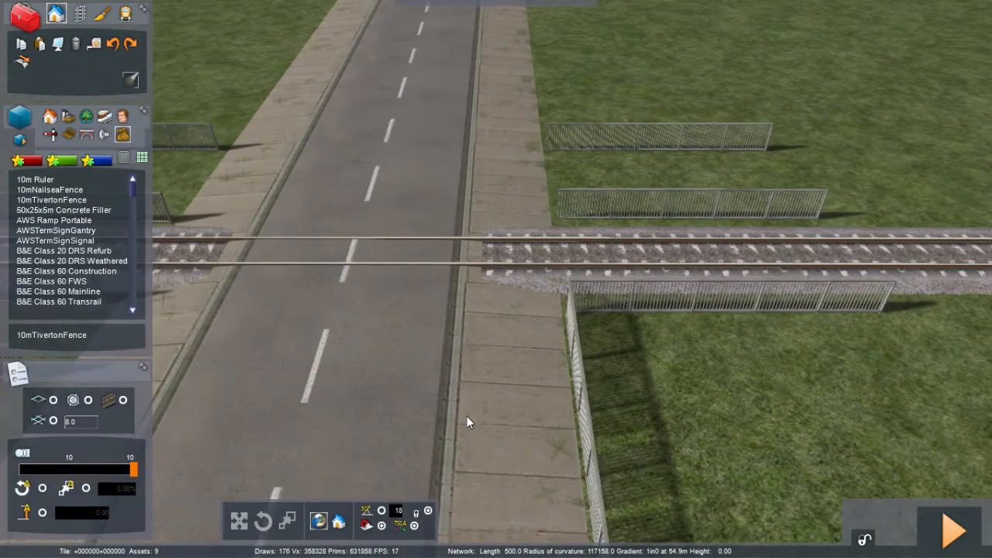
Step: Delete the outer fences beyond the track on both sides of the road
{"action": "left_click", "coordinate": [585, 130]}
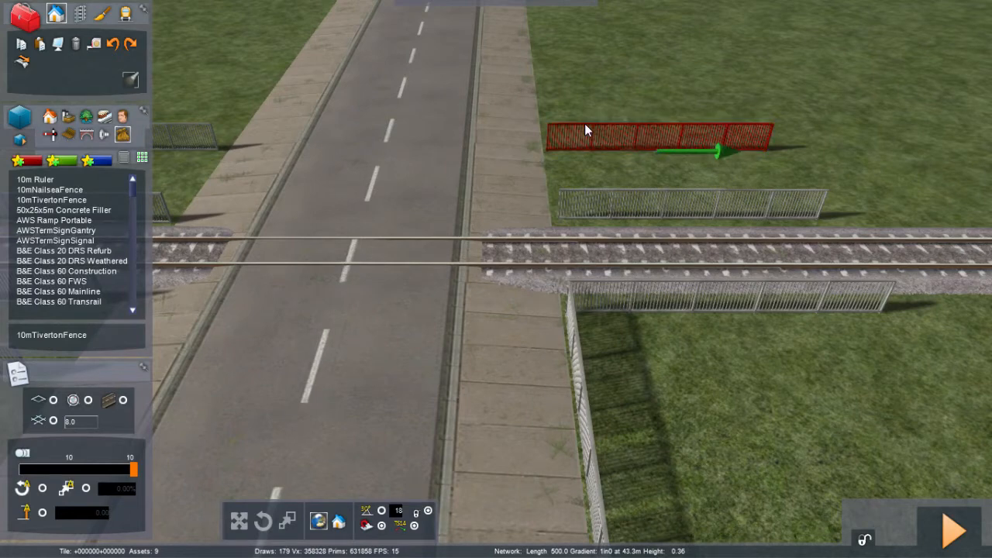
{"action": "key", "text": "Delete"}
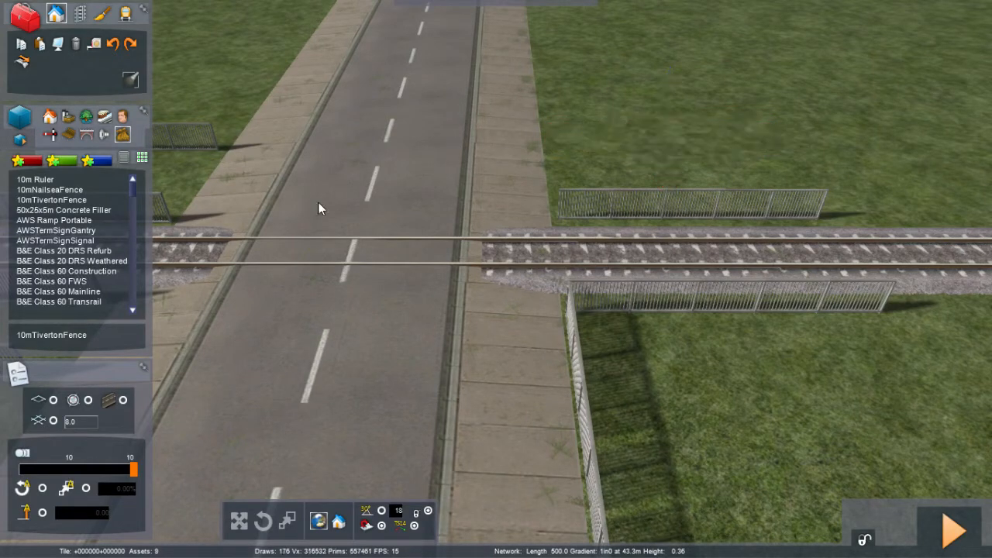
{"action": "key", "text": "Left"}
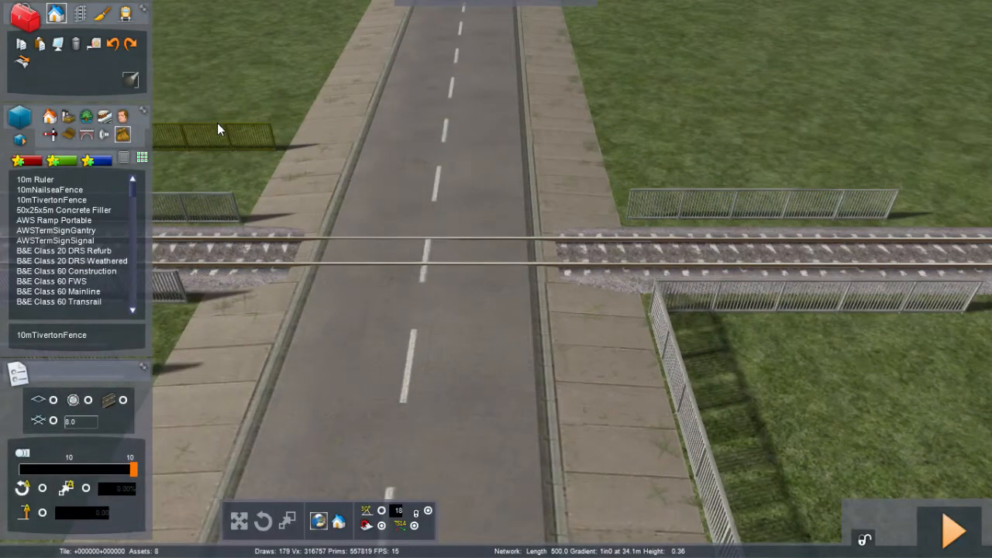
{"action": "left_click", "coordinate": [224, 127]}
{"action": "key", "text": "Delete"}
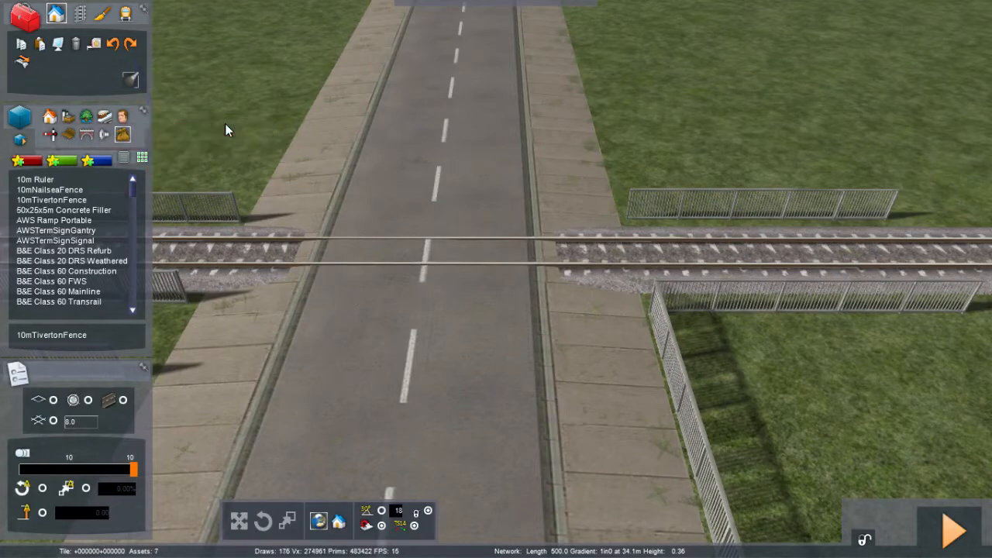
Step: Delete the remaining outer fence beyond the track on the near-left corner
{"action": "key", "text": "Left"}
{"action": "key", "text": "Left"}
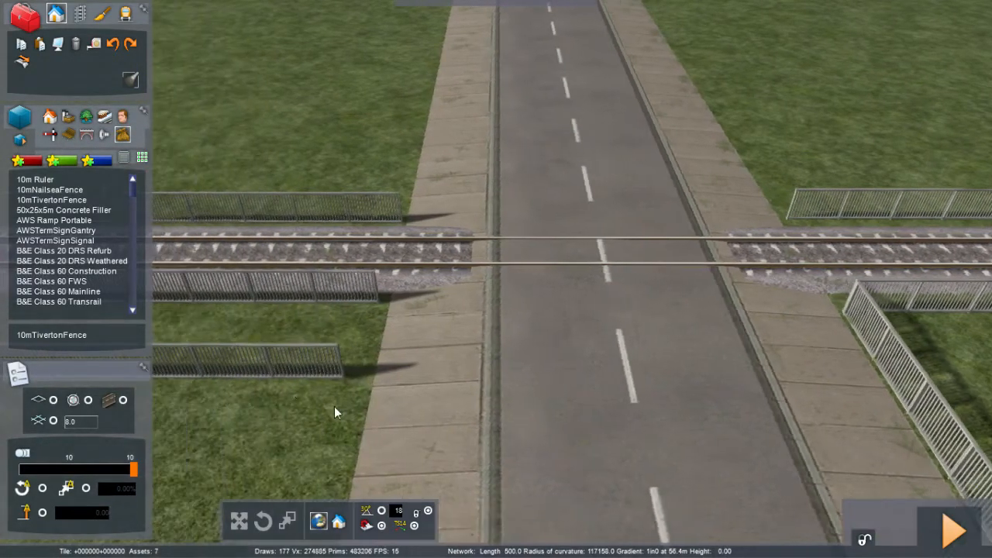
{"action": "left_click", "coordinate": [294, 372]}
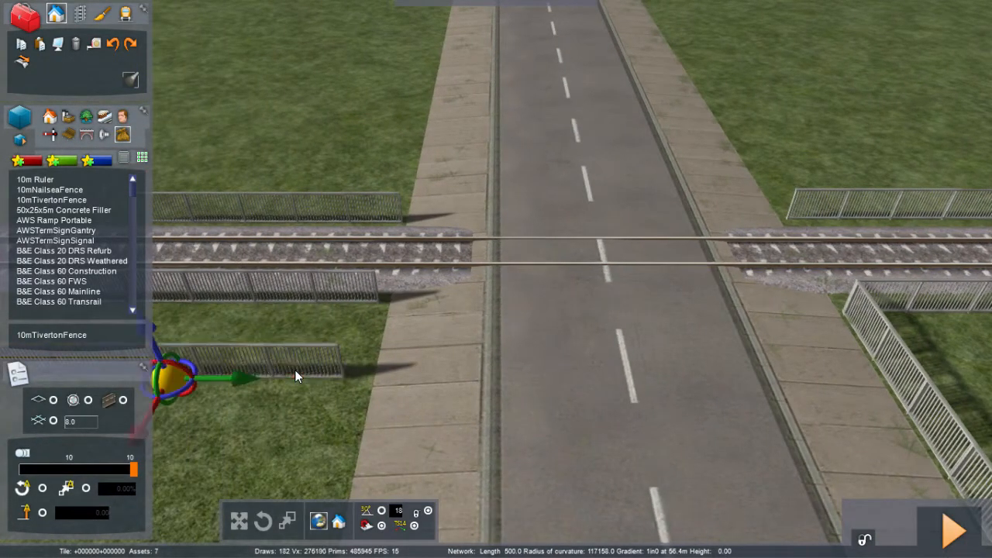
{"action": "key", "text": "Delete"}
{"action": "key", "text": "Right"}
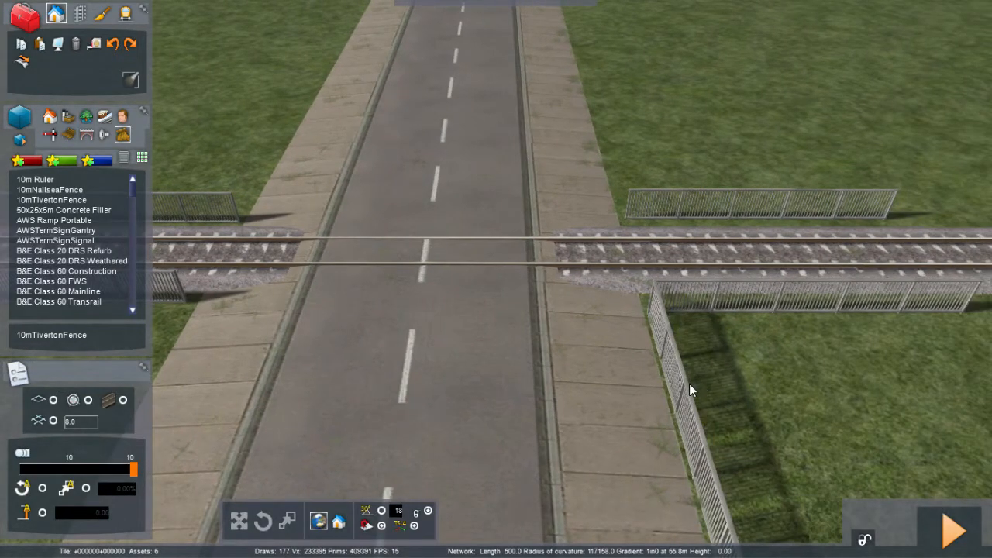
Step: Copy the perpendicular pavement fence and paste a copy along the near-left pavement
{"action": "left_click", "coordinate": [685, 384]}
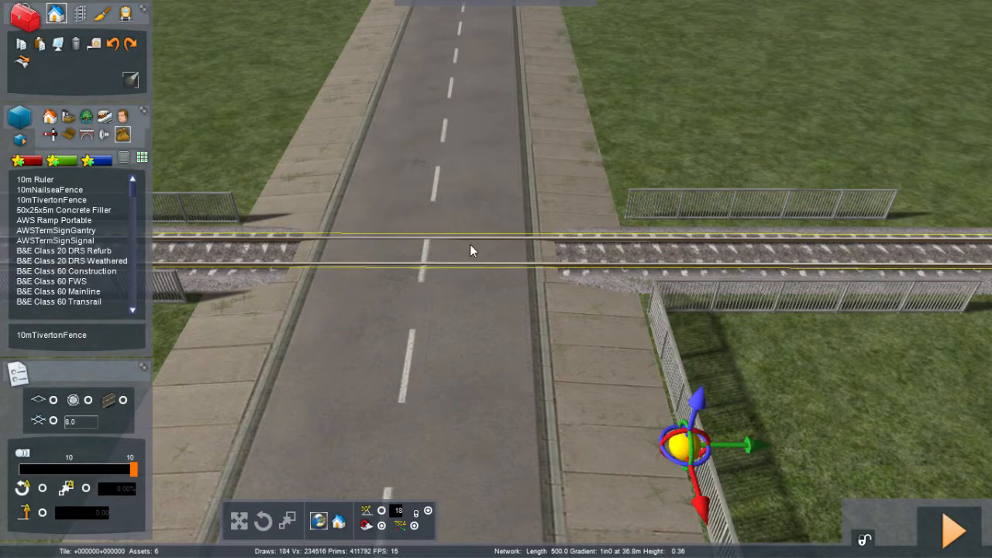
{"action": "left_click", "coordinate": [38, 45]}
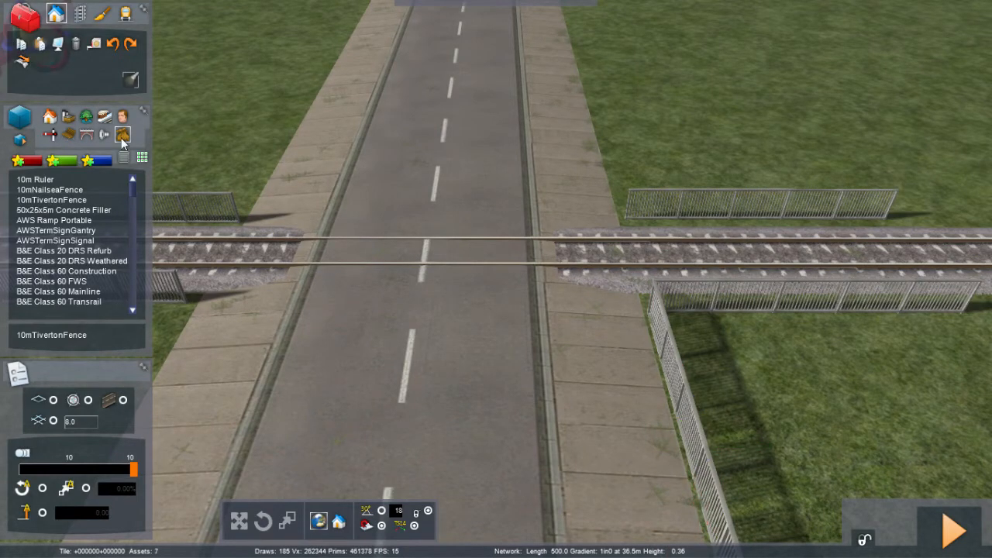
{"action": "key", "text": "Left"}
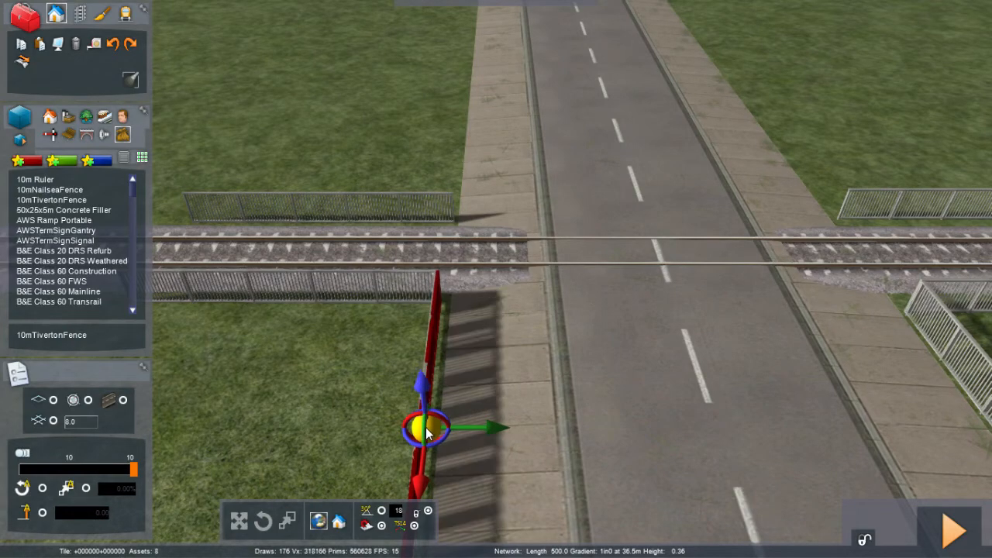
{"action": "left_click", "coordinate": [426, 431]}
Step: Nudge the pasted fence flush against the near-left pavement edge and trackside fence
{"action": "key", "text": "Right"}
{"action": "right_click_drag", "start_coordinate": [355, 398], "coordinate": [35, 411]}
{"action": "key", "text": "Right"}
{"action": "key", "text": "Right"}
{"action": "key", "text": "Right"}
{"action": "key", "text": "Right"}
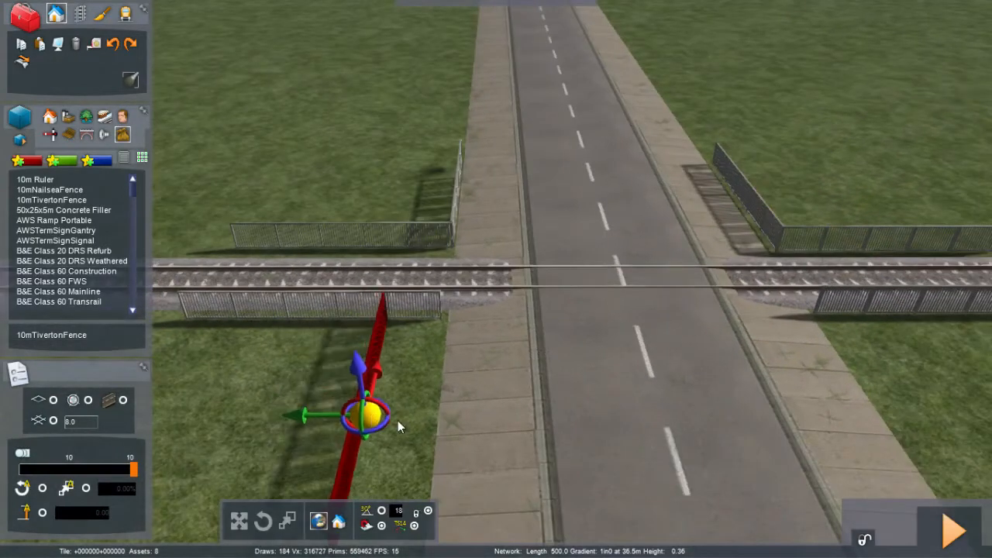
{"action": "left_click_drag", "start_coordinate": [422, 411], "coordinate": [434, 416]}
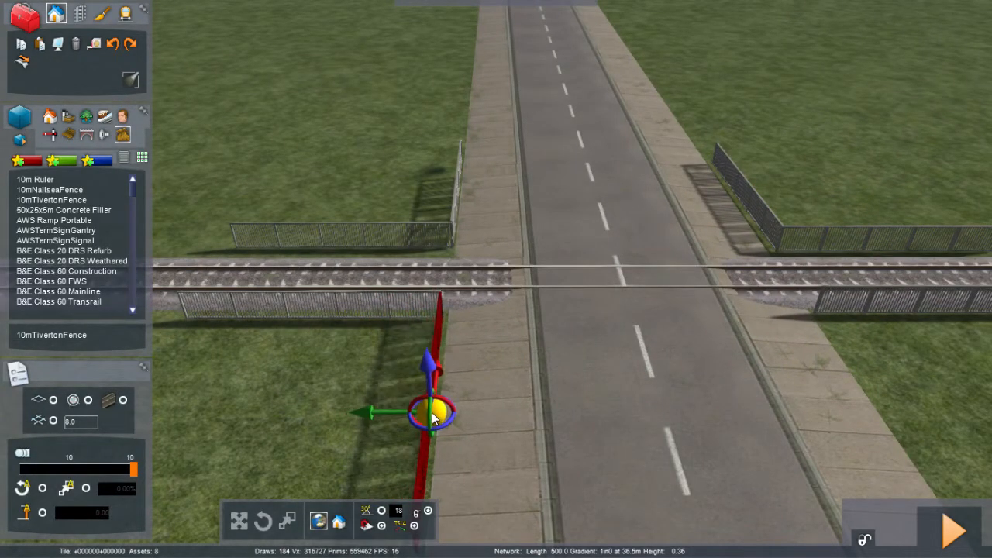
{"action": "left_click", "coordinate": [435, 413]}
Step: Paste further copies along the far-side pavements so every corner has a perpendicular fence
{"action": "key", "text": "Right"}
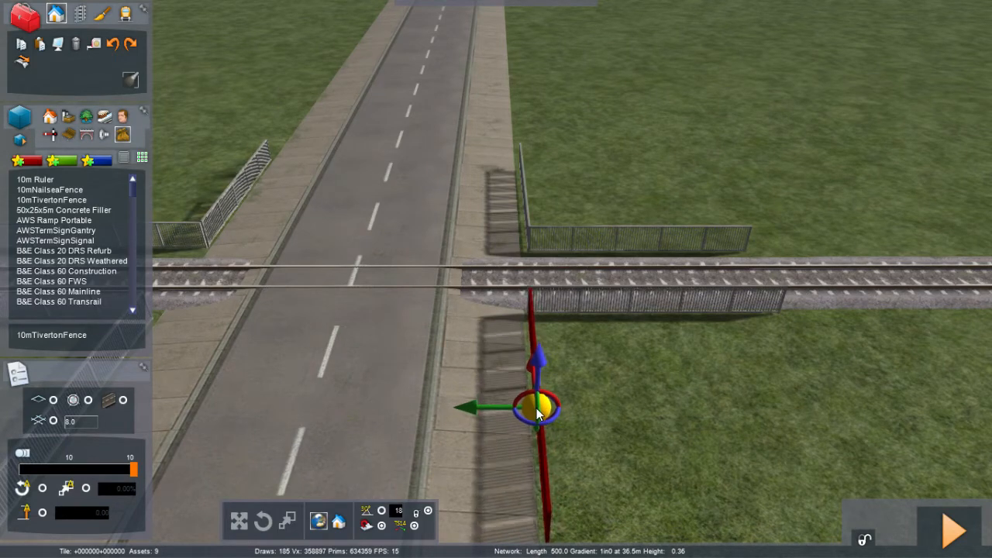
{"action": "left_click", "coordinate": [535, 409]}
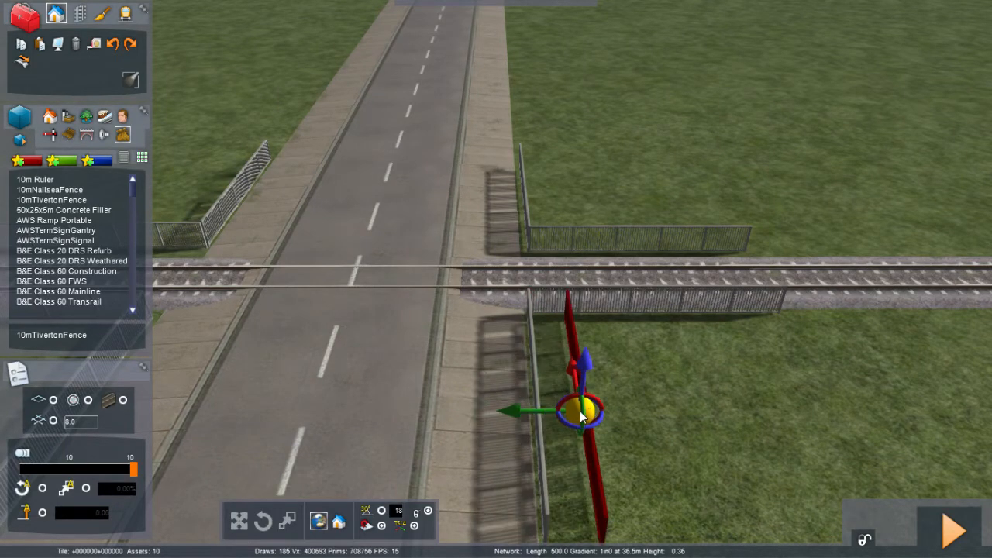
{"action": "right_click", "coordinate": [580, 412]}
{"action": "key", "text": "Left"}
{"action": "right_click_drag", "start_coordinate": [580, 411], "coordinate": [686, 415]}
{"action": "key", "text": "Left"}
{"action": "key", "text": "Down"}
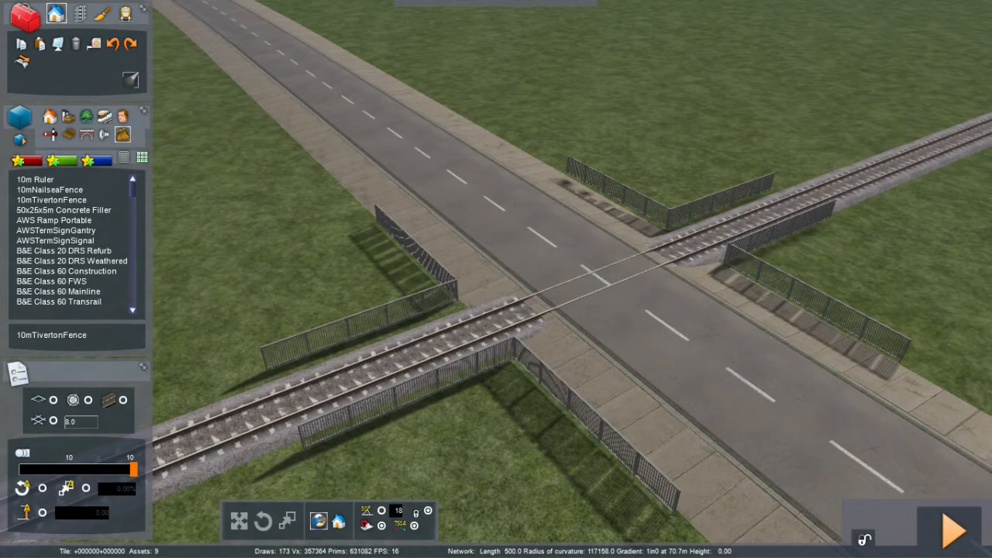
{"action": "key", "text": "Right"}
{"action": "right_click_drag", "start_coordinate": [357, 270], "coordinate": [252, 270]}
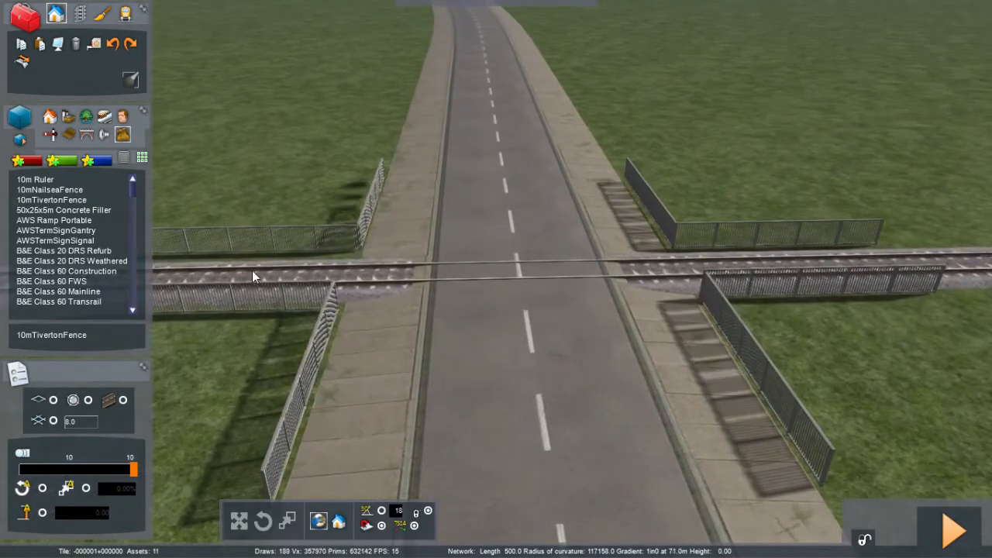
Step: Choose the Level Crossing Ungated Morar object and place it at the road crossing
{"action": "left_click", "coordinate": [51, 137]}
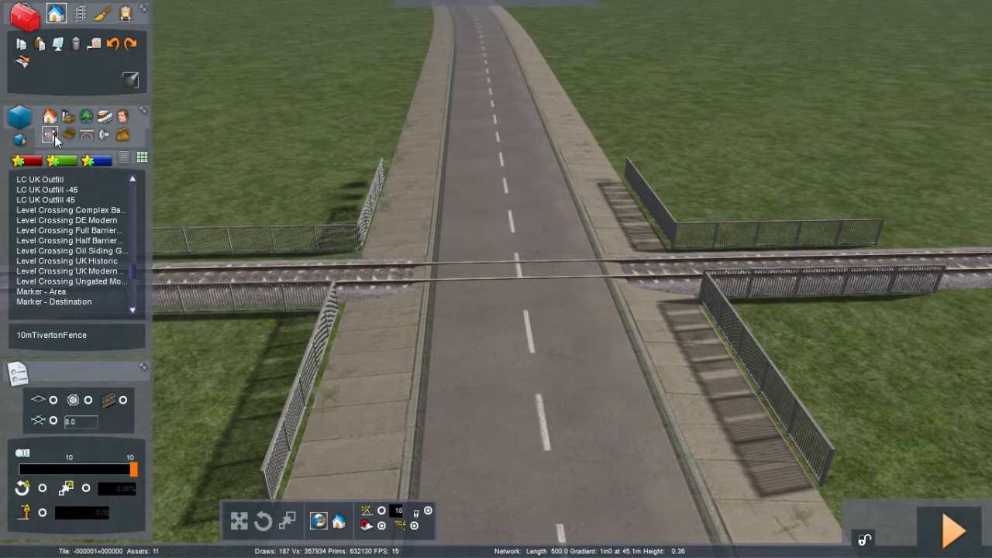
{"action": "left_click", "coordinate": [116, 281]}
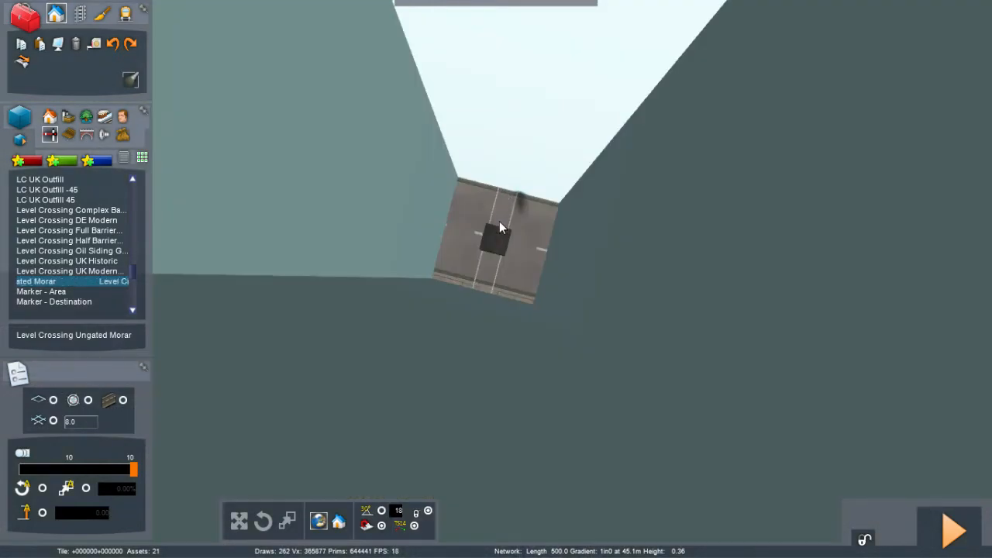
{"action": "left_click", "coordinate": [496, 239]}
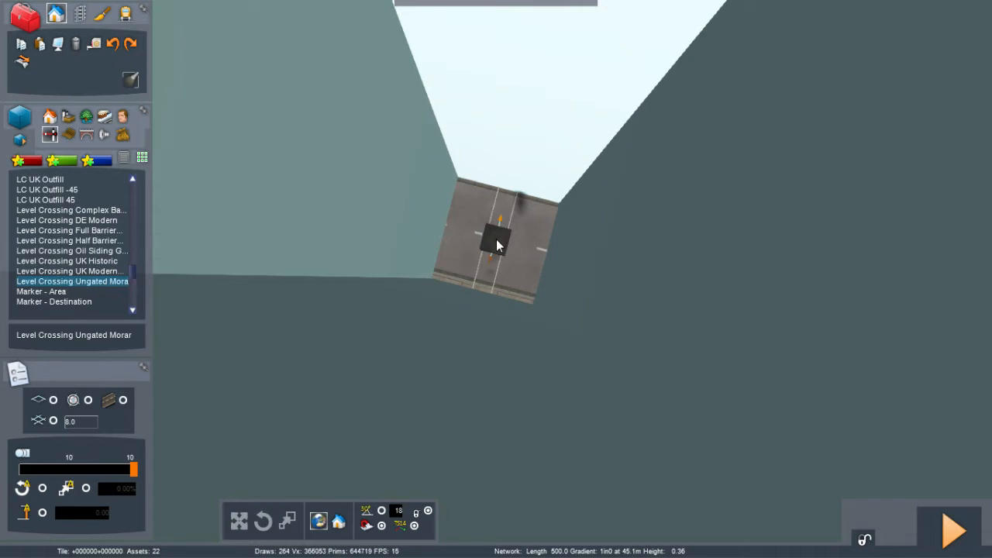
{"action": "left_click", "coordinate": [496, 239]}
Step: Select the placed level crossing's large volume and lift it up above the crossing
{"action": "key", "text": "Right"}
{"action": "left_click", "coordinate": [461, 135]}
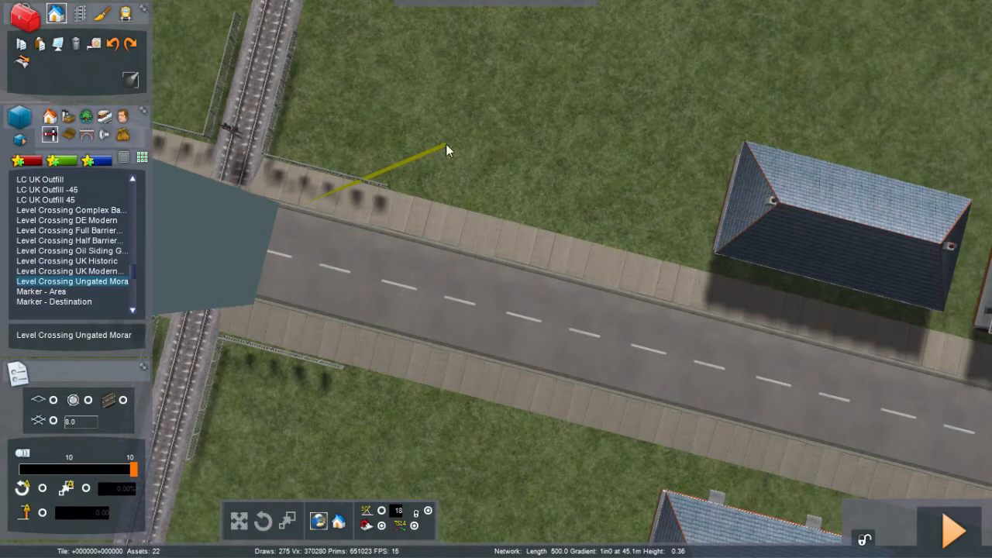
{"action": "left_click", "coordinate": [372, 280]}
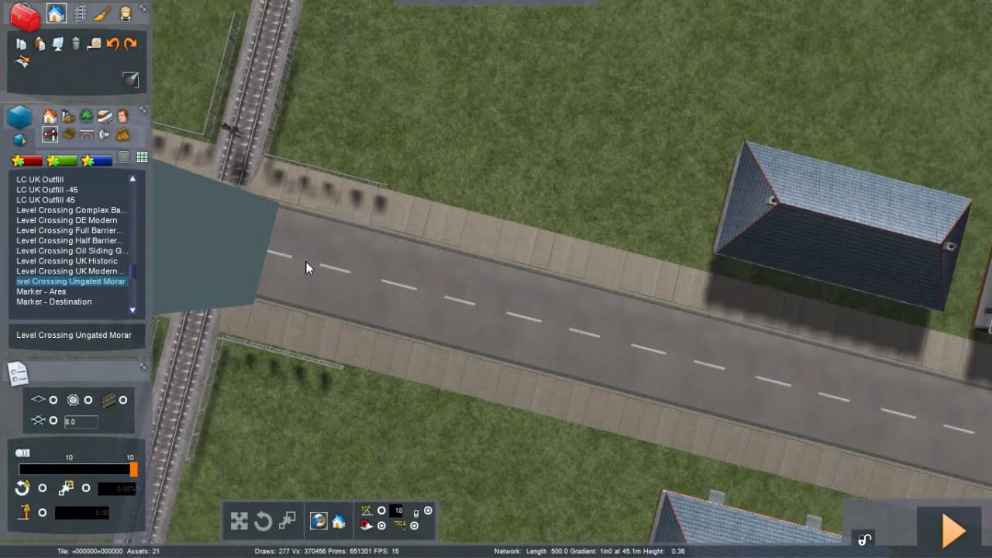
{"action": "key", "text": "Left"}
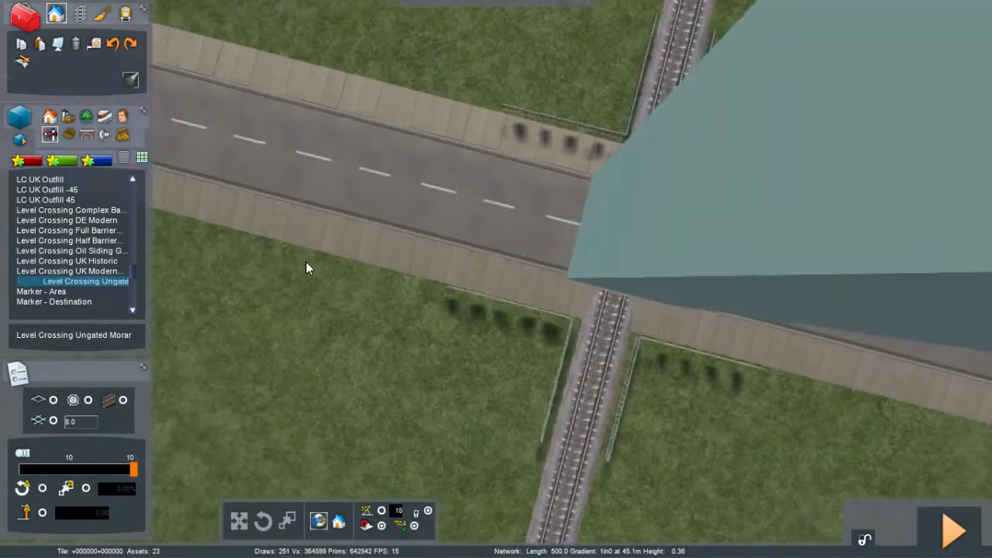
{"action": "key", "text": "Left"}
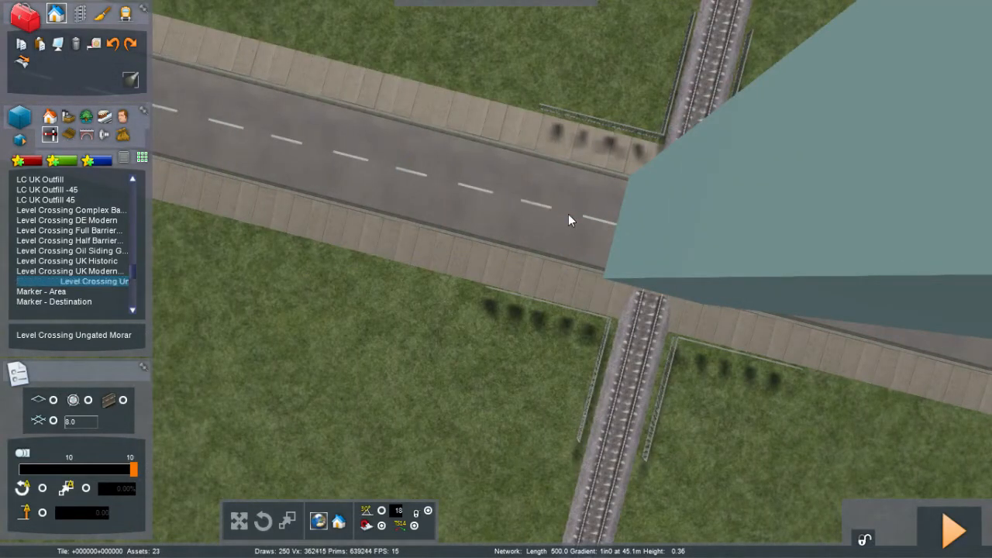
{"action": "left_click", "coordinate": [571, 215]}
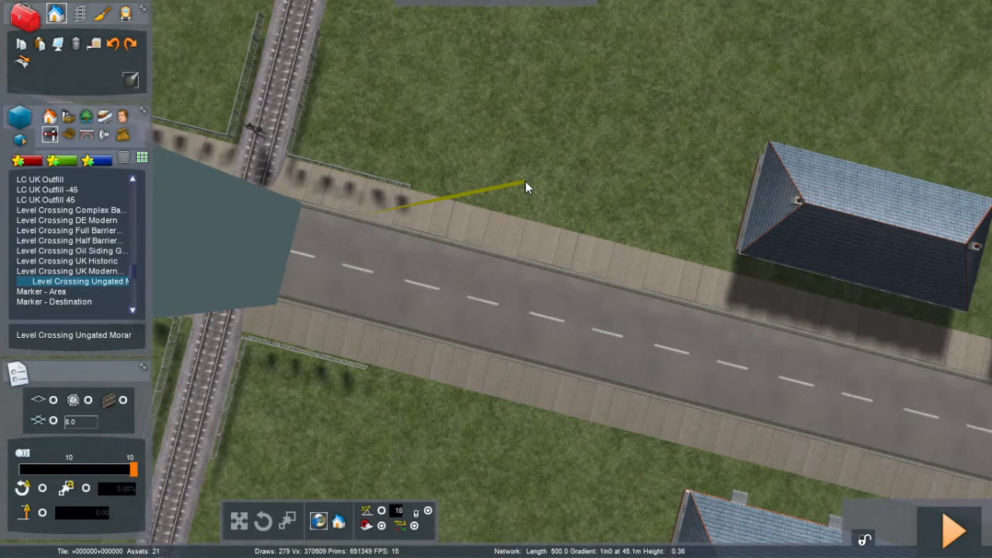
{"action": "key", "text": "Left"}
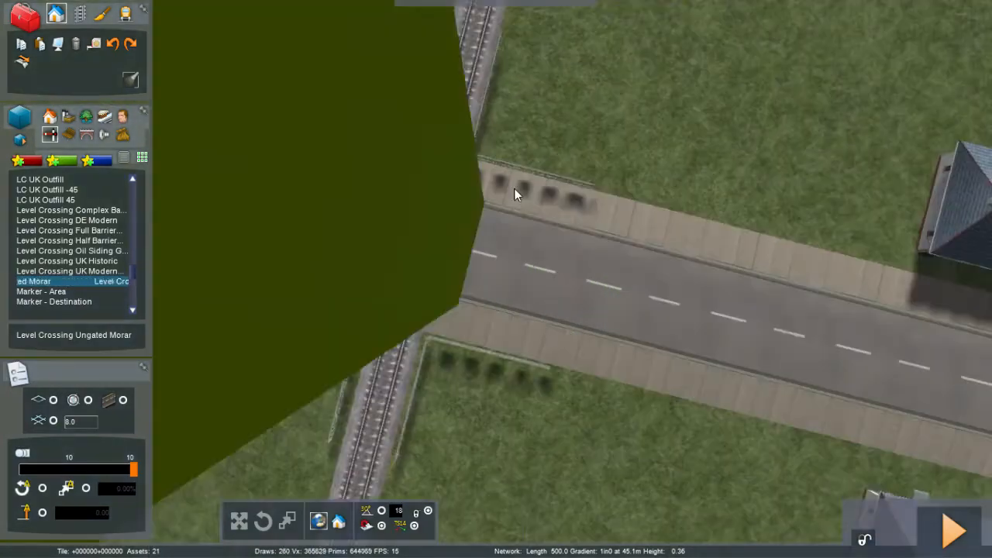
{"action": "key", "text": "Right"}
{"action": "key", "text": "Up"}
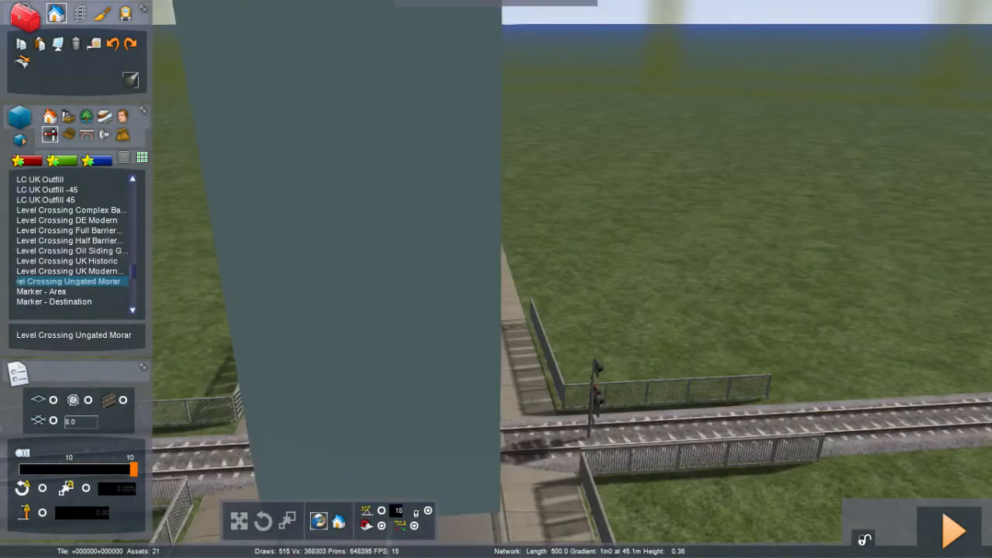
{"action": "right_click_drag", "start_coordinate": [574, 179], "coordinate": [515, 230]}
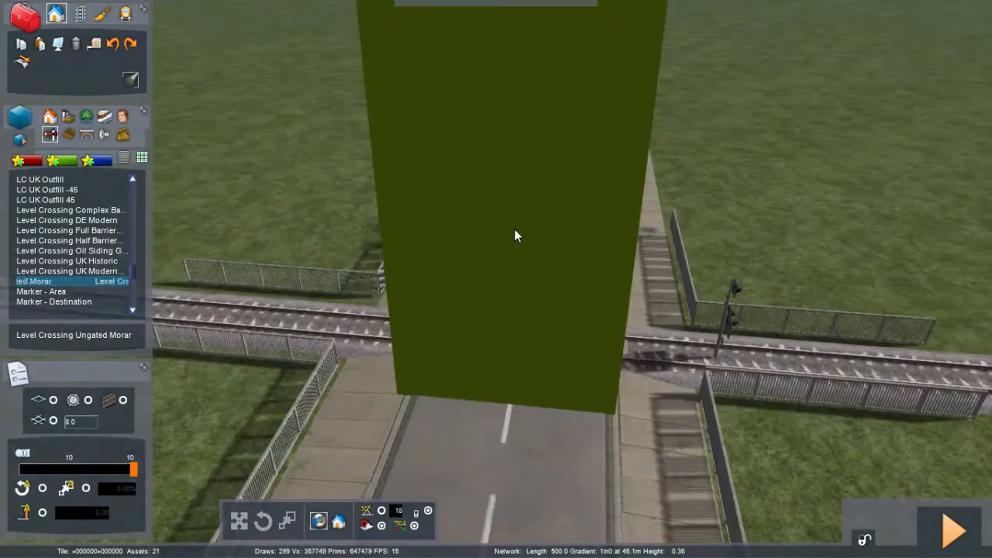
{"action": "left_click", "coordinate": [515, 230]}
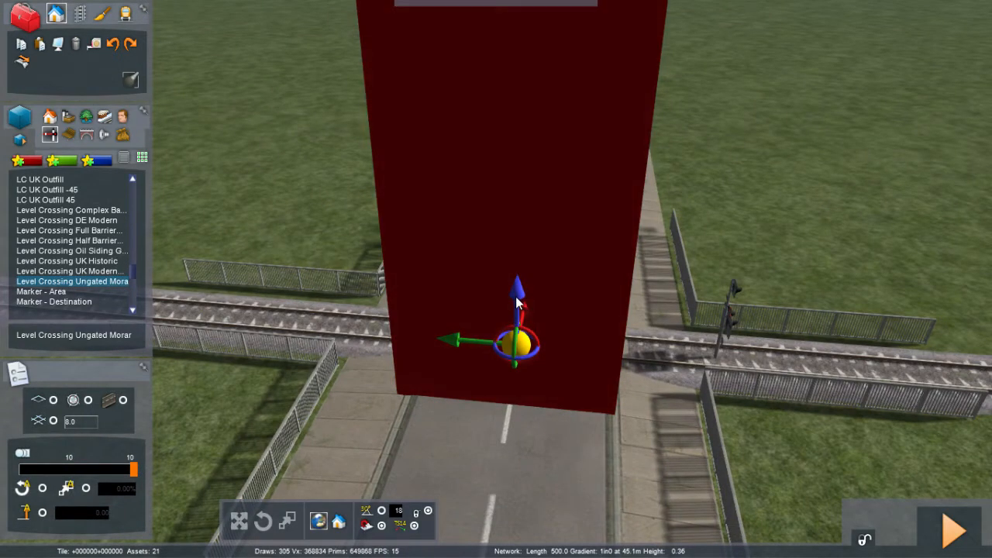
{"action": "left_click_drag", "start_coordinate": [517, 293], "coordinate": [504, 37]}
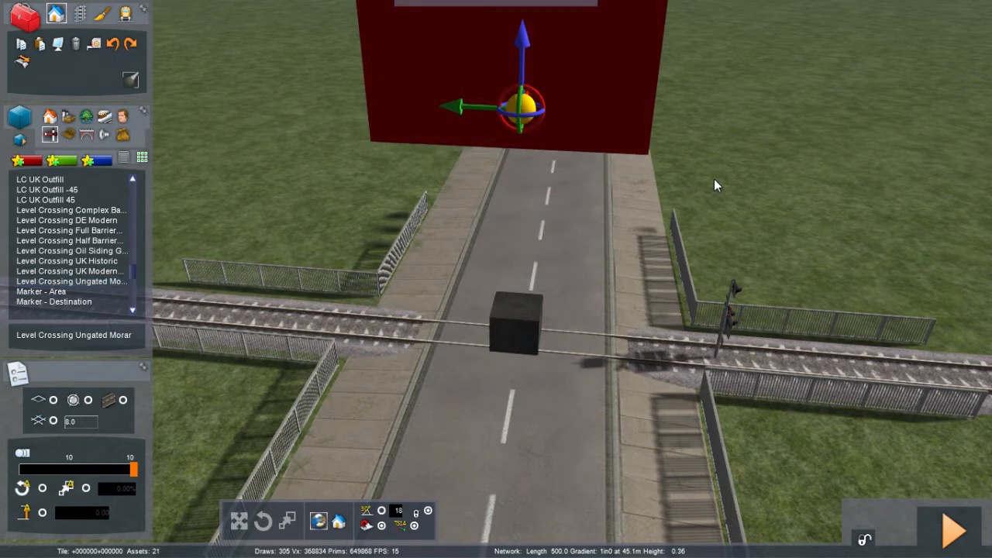
{"action": "left_click", "coordinate": [714, 179]}
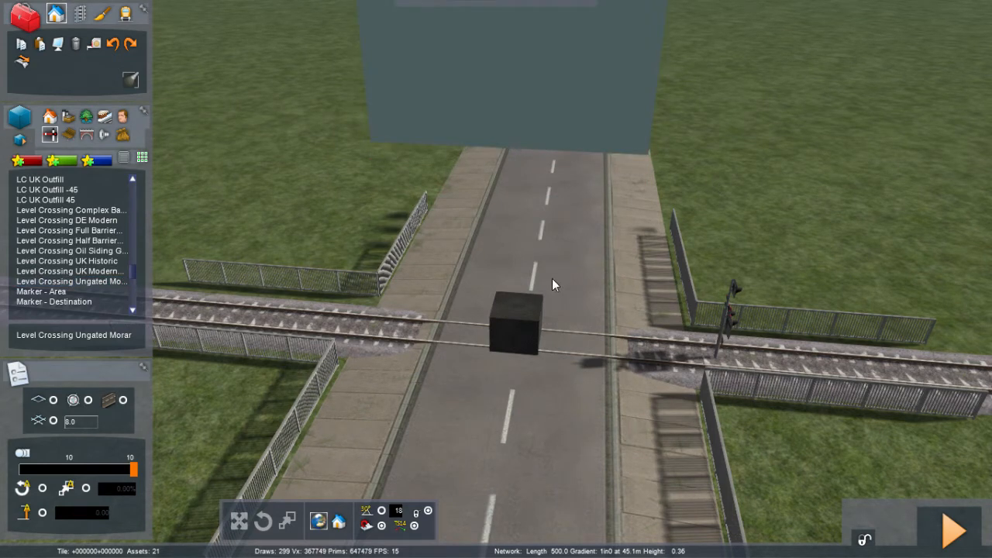
Step: Select the level crossing marker on the track and orbit around to inspect its road link markers
{"action": "left_click", "coordinate": [522, 318]}
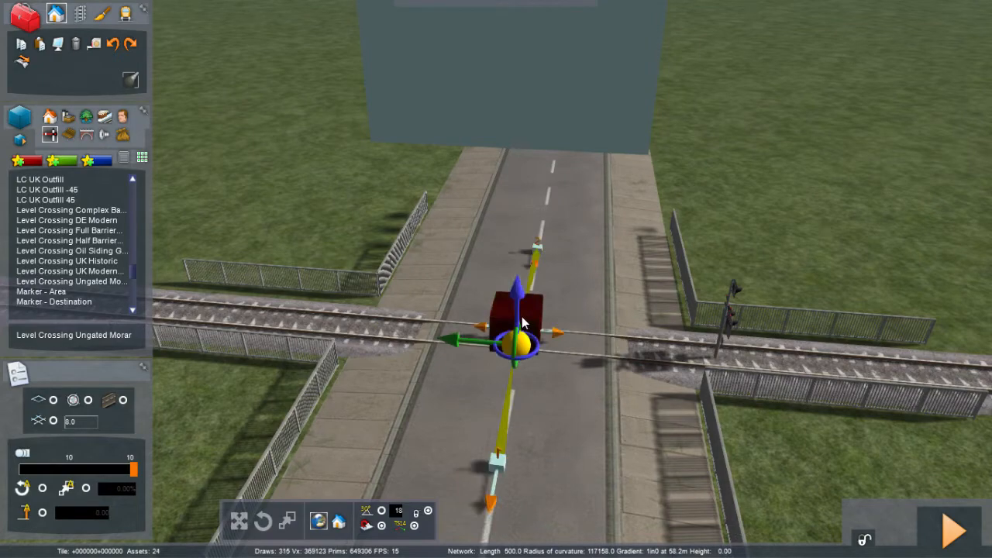
{"action": "right_click_drag", "start_coordinate": [523, 322], "coordinate": [403, 323]}
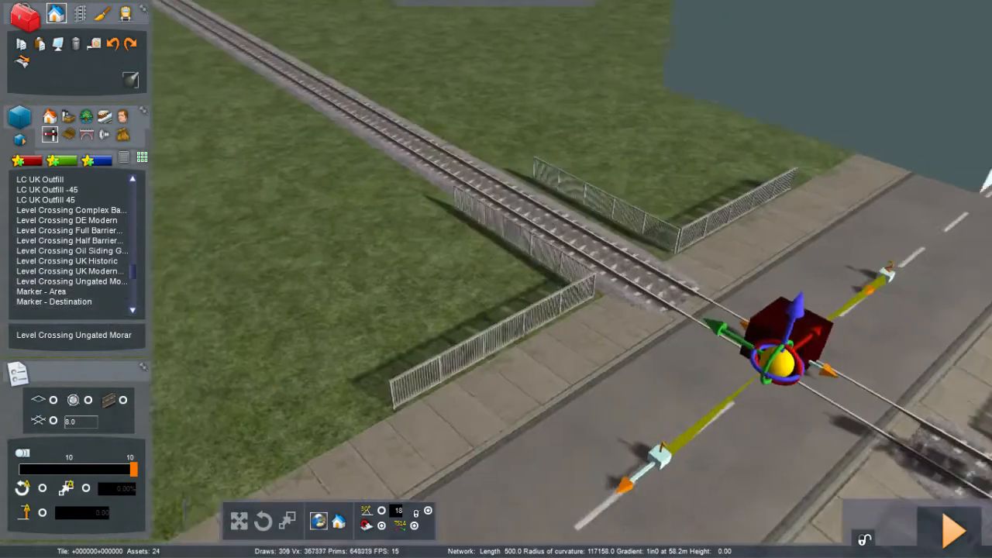
{"action": "key", "text": "Right"}
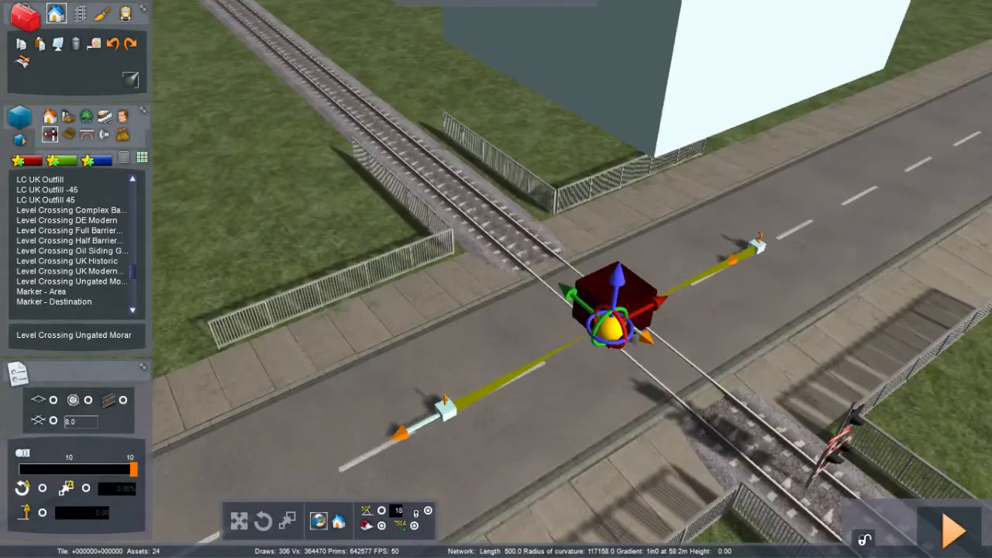
{"action": "key", "text": "Right"}
{"action": "right_click_drag", "start_coordinate": [521, 316], "coordinate": [434, 334]}
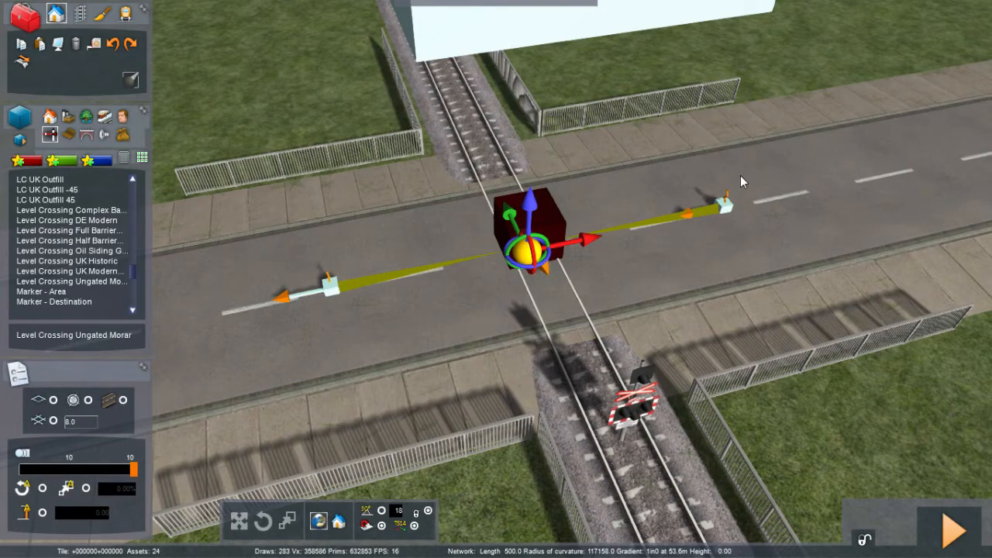
{"action": "left_click", "coordinate": [740, 175]}
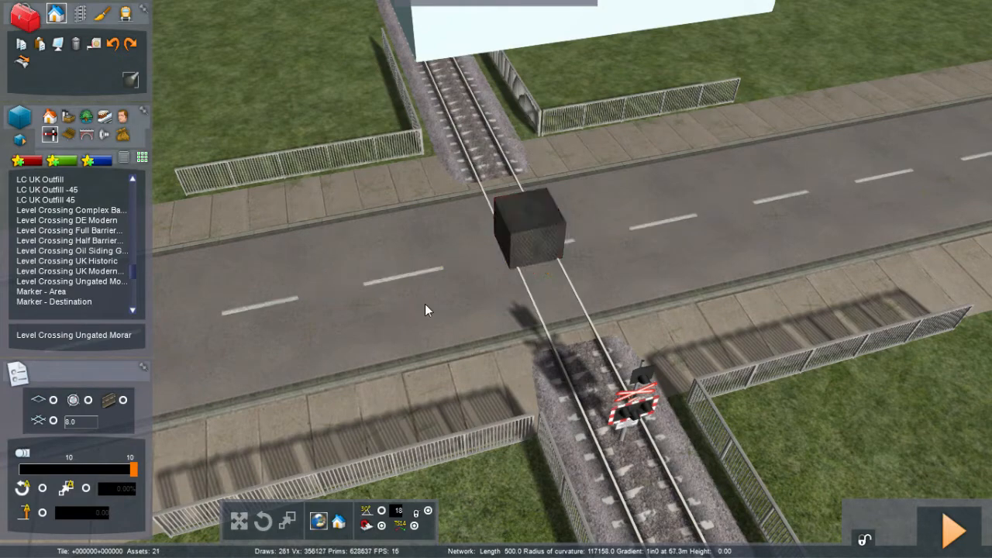
Step: Select the level crossing's road signals and spread the four wig-wag signals apart across the road
{"action": "key", "text": "Left"}
{"action": "right_click_drag", "start_coordinate": [425, 304], "coordinate": [675, 293]}
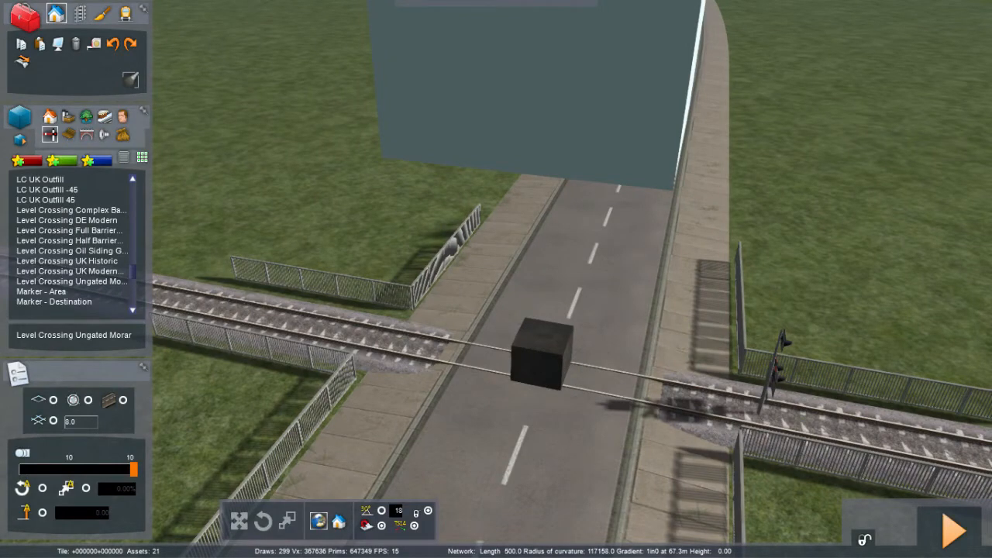
{"action": "right_click_drag", "start_coordinate": [675, 293], "coordinate": [775, 361]}
{"action": "key", "text": "Left"}
{"action": "key", "text": "Left"}
{"action": "key", "text": "Down"}
{"action": "key", "text": "Up"}
{"action": "key", "text": "Right"}
{"action": "key", "text": "Up"}
{"action": "key", "text": "Right"}
{"action": "right_click_drag", "start_coordinate": [425, 349], "coordinate": [425, 303]}
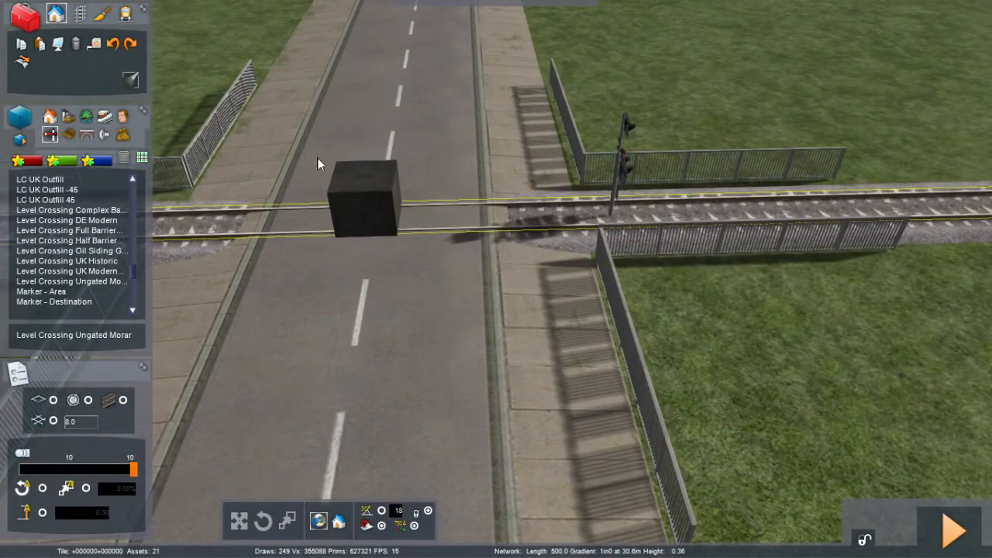
{"action": "left_click", "coordinate": [357, 181]}
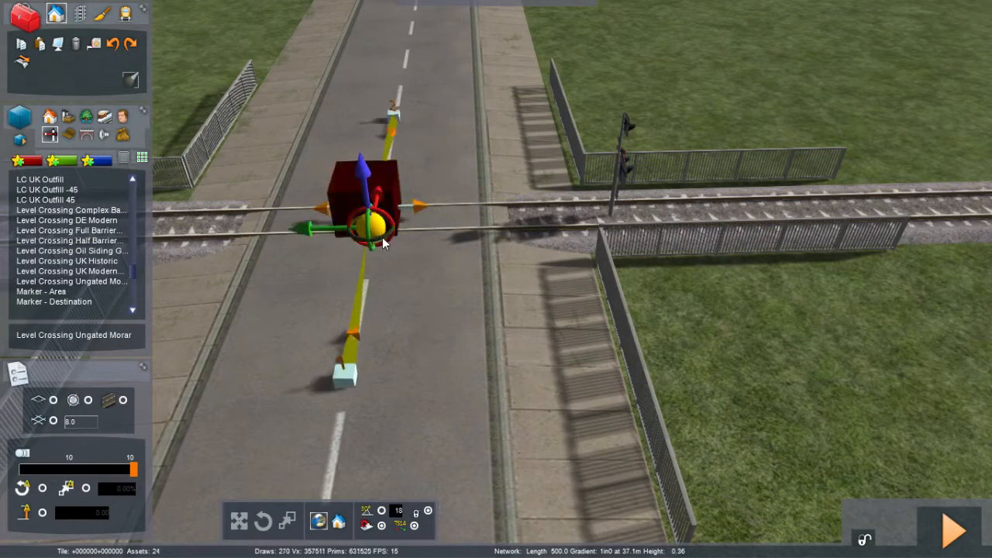
{"action": "left_click_drag", "start_coordinate": [369, 238], "coordinate": [157, 239]}
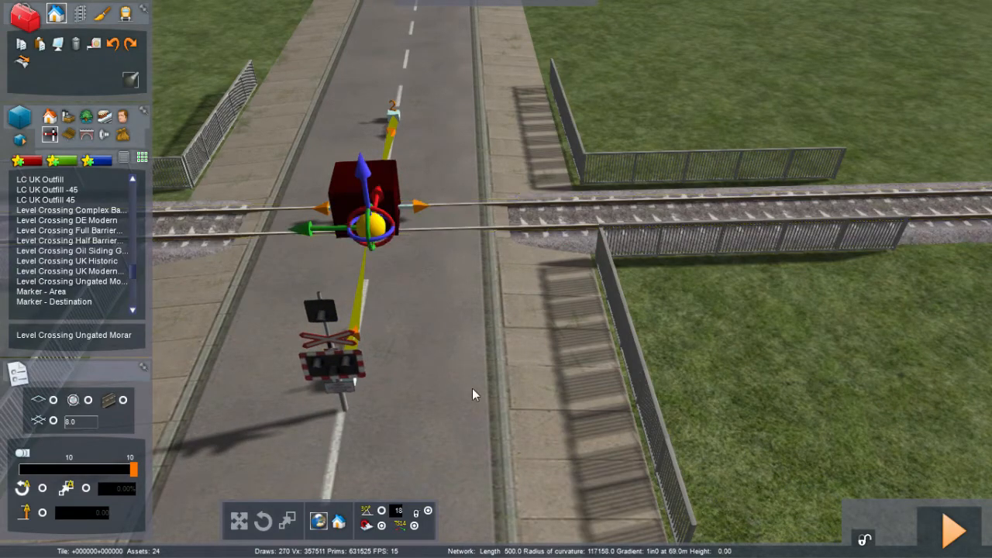
{"action": "left_click", "coordinate": [473, 389]}
{"action": "key", "text": "Down"}
{"action": "right_click_drag", "start_coordinate": [473, 389], "coordinate": [593, 511]}
{"action": "key", "text": "Down"}
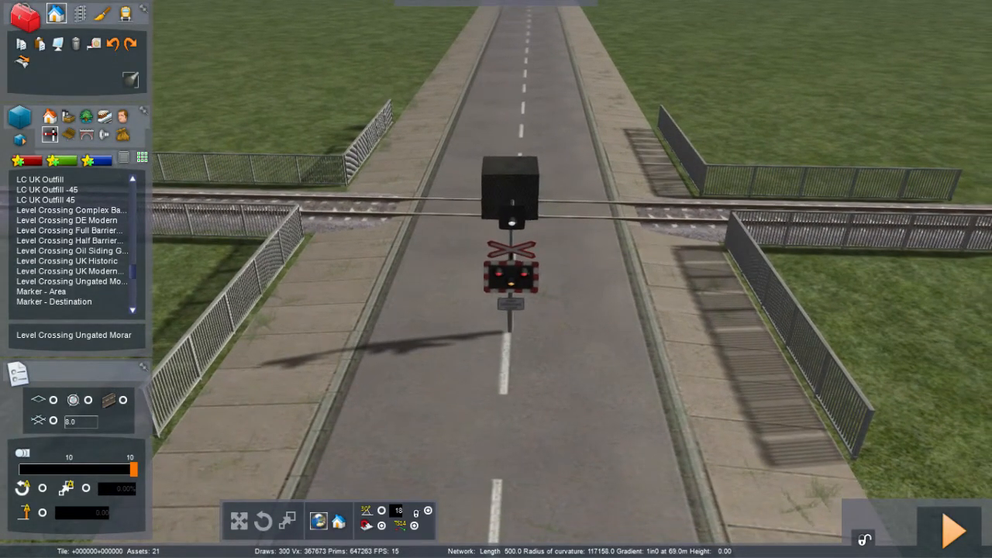
{"action": "key", "text": "Left"}
{"action": "right_click_drag", "start_coordinate": [485, 384], "coordinate": [492, 387]}
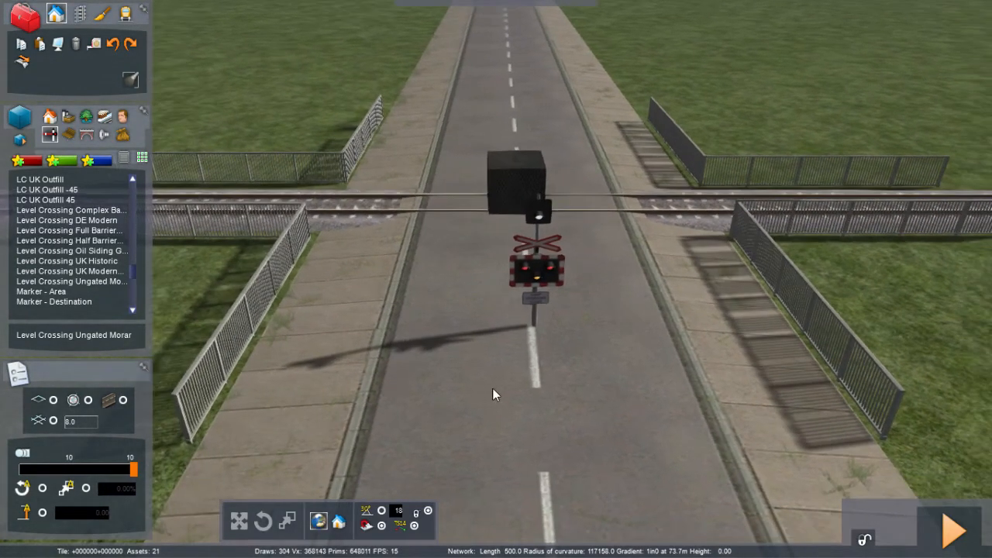
{"action": "left_click_drag", "start_coordinate": [536, 278], "coordinate": [497, 285]}
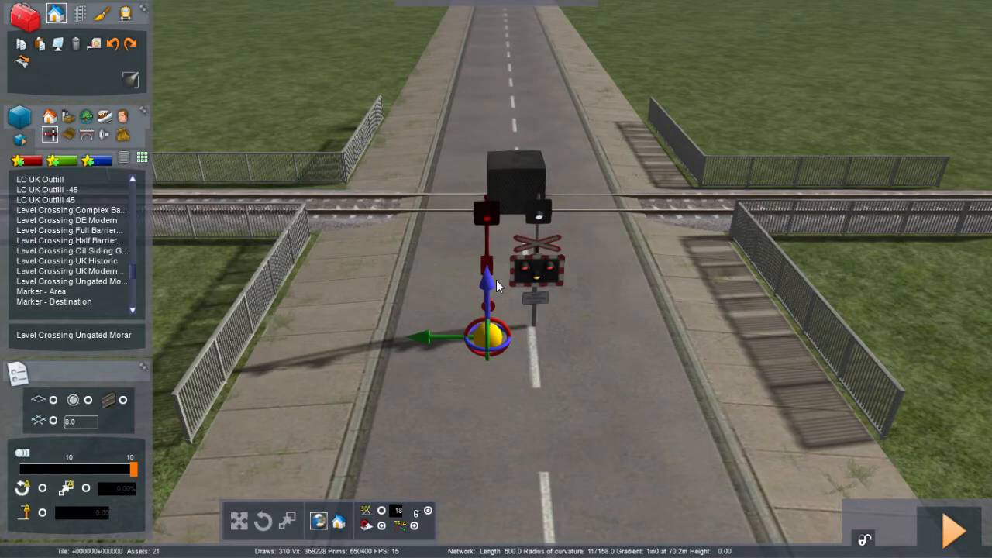
{"action": "left_click_drag", "start_coordinate": [499, 280], "coordinate": [399, 296]}
{"action": "left_click_drag", "start_coordinate": [544, 274], "coordinate": [647, 272]}
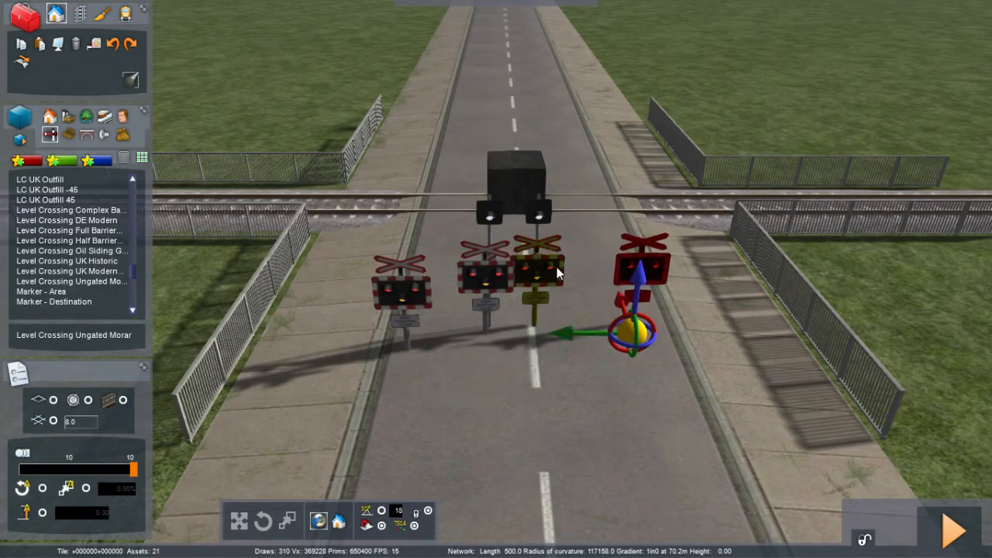
{"action": "left_click_drag", "start_coordinate": [556, 267], "coordinate": [568, 264]}
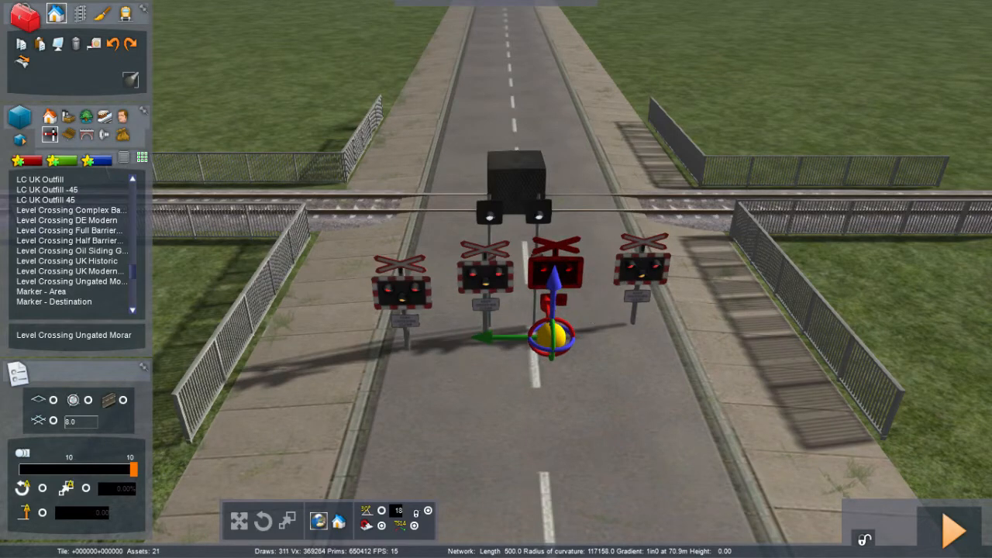
{"action": "left_click", "coordinate": [590, 311]}
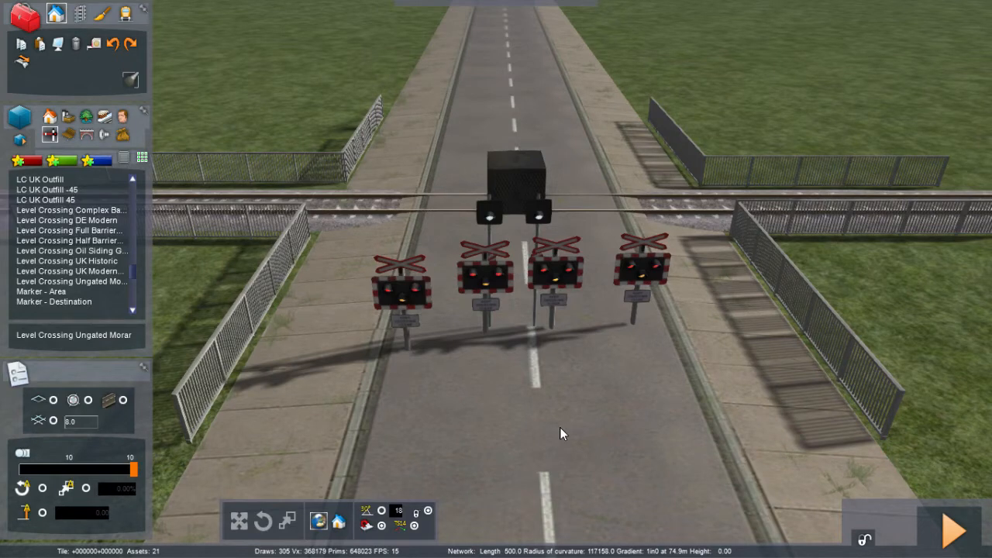
Step: Move one wig-wag signal onto the far-left pavement corner beside the track
{"action": "key", "text": "Left"}
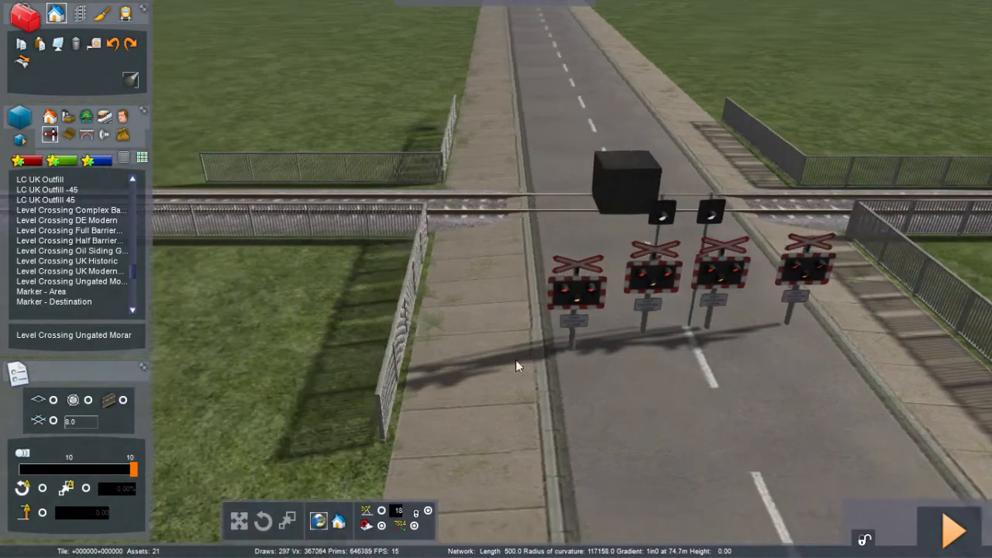
{"action": "left_click_drag", "start_coordinate": [579, 315], "coordinate": [422, 240]}
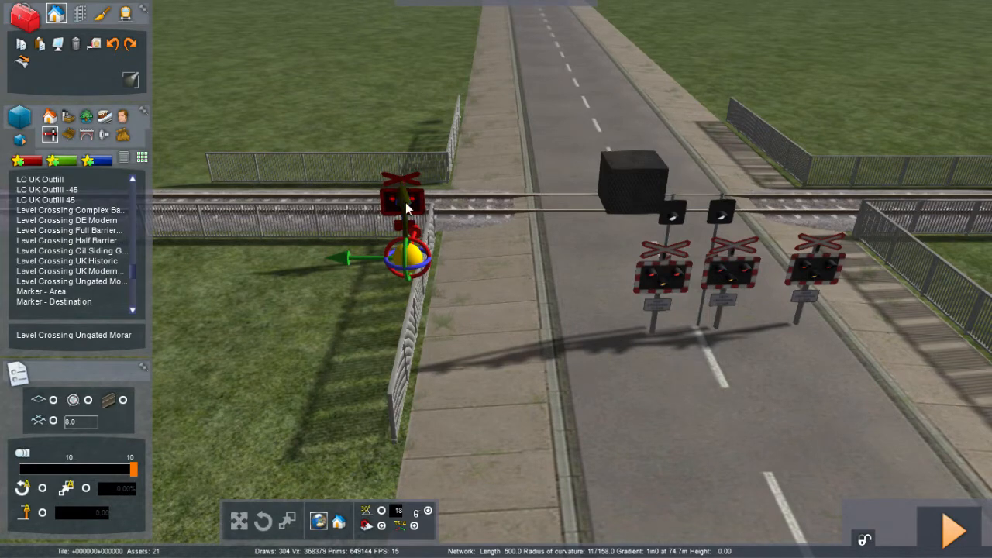
{"action": "left_click_drag", "start_coordinate": [402, 184], "coordinate": [403, 171]}
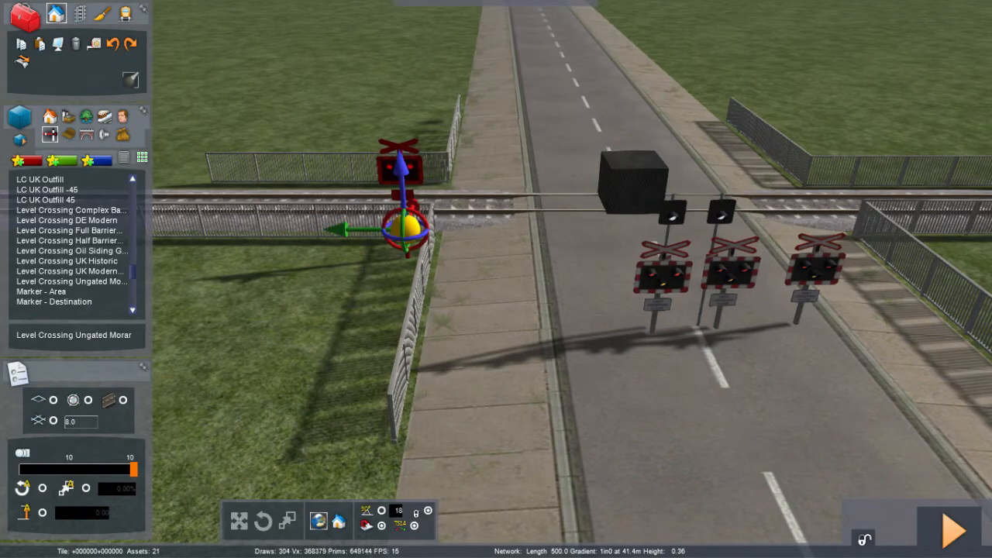
{"action": "left_click", "coordinate": [512, 322]}
Step: Move a second wig-wag signal onto the far-right corner beside the track, behind the fence
{"action": "key", "text": "Right"}
{"action": "key", "text": "Right"}
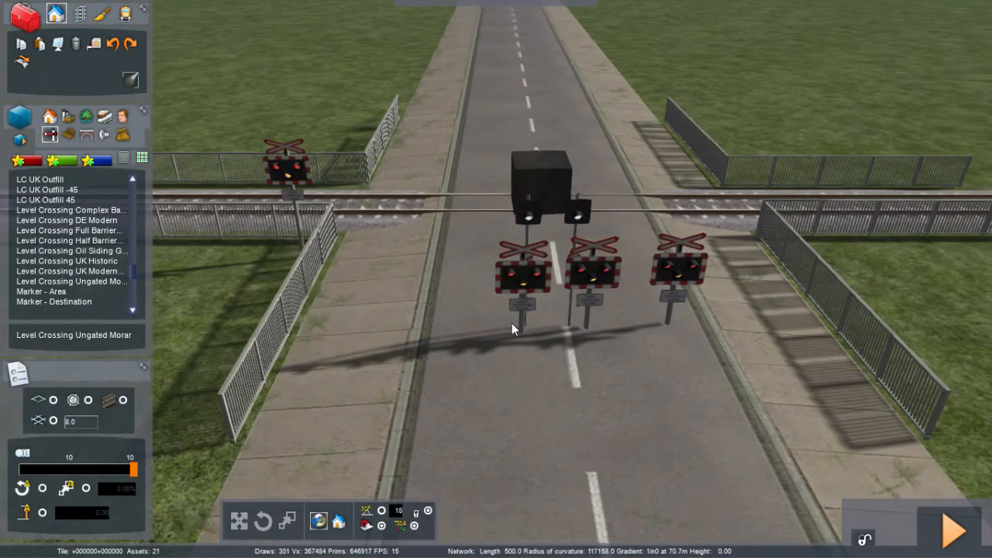
{"action": "key", "text": "Right"}
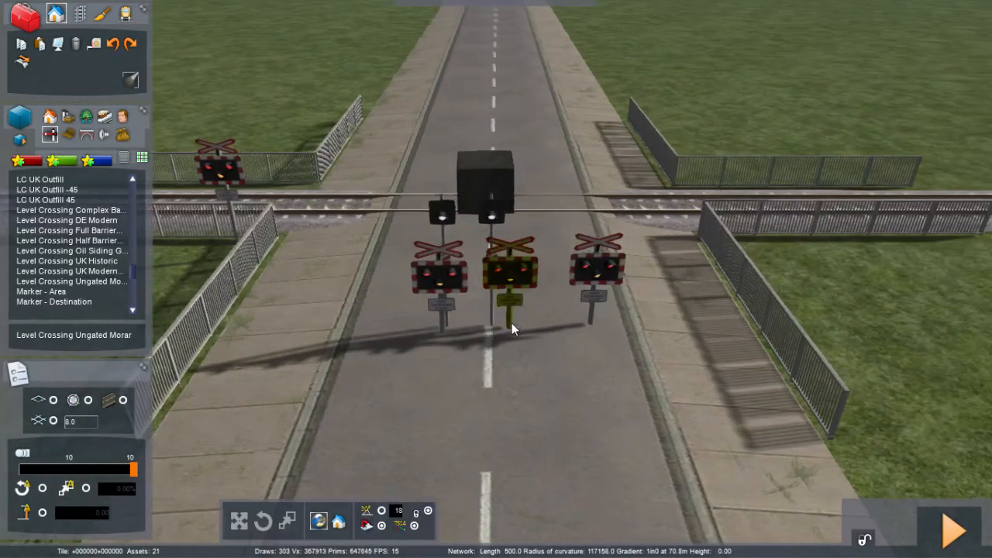
{"action": "left_click", "coordinate": [440, 309]}
{"action": "left_click_drag", "start_coordinate": [479, 313], "coordinate": [621, 229]}
{"action": "key", "text": "Right"}
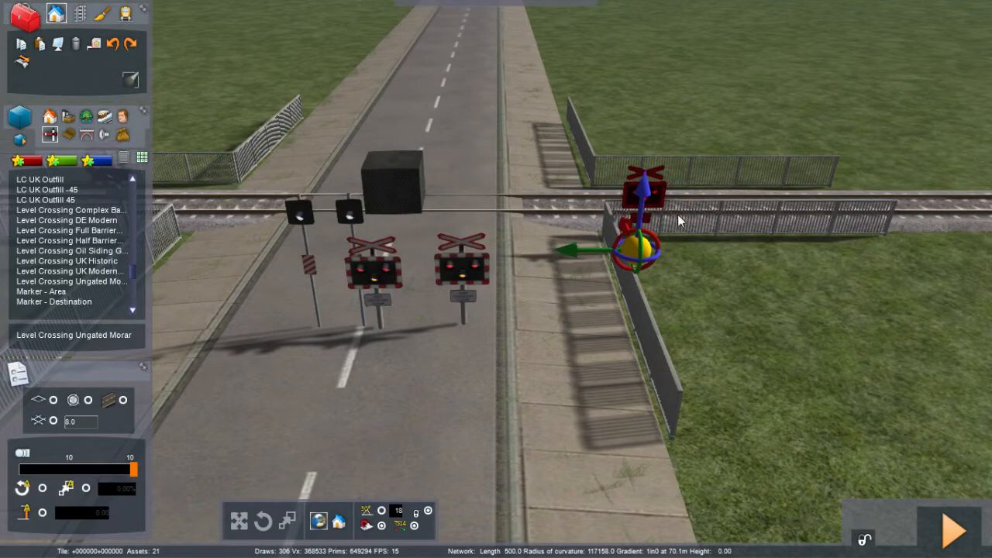
{"action": "left_click_drag", "start_coordinate": [643, 193], "coordinate": [639, 168]}
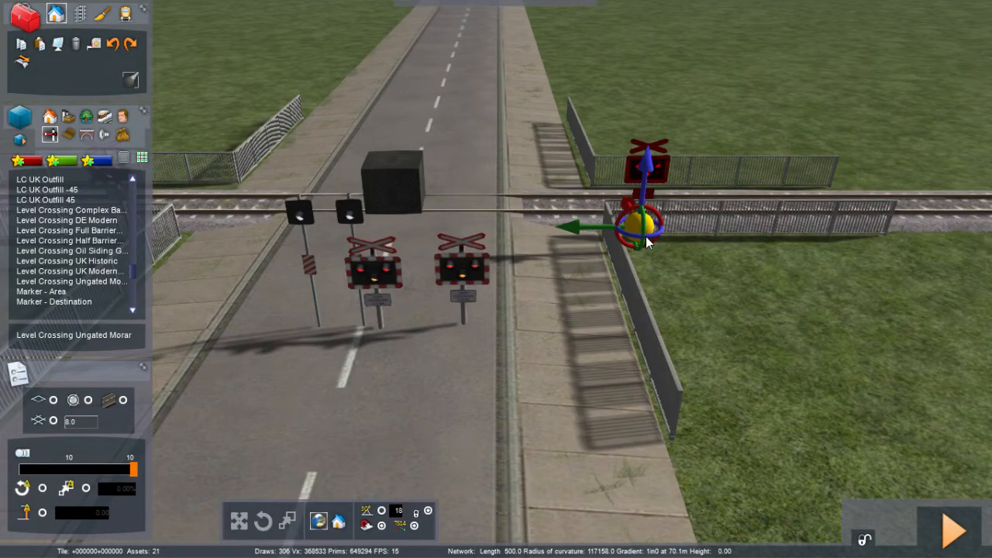
Step: Move a third wig-wag signal onto the near-left corner beside the track
{"action": "right_click_drag", "start_coordinate": [647, 241], "coordinate": [333, 223]}
{"action": "key", "text": "Right"}
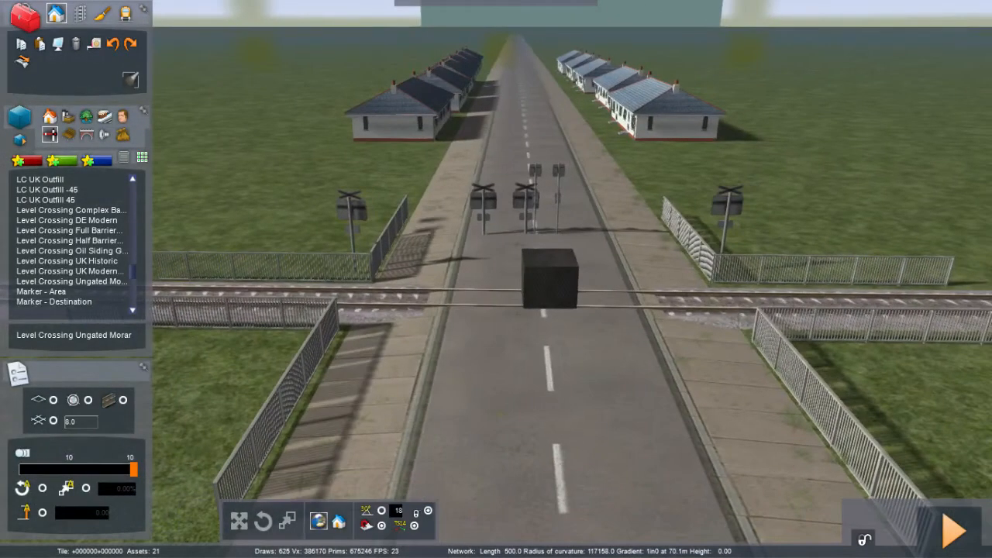
{"action": "left_click_drag", "start_coordinate": [480, 210], "coordinate": [341, 267]}
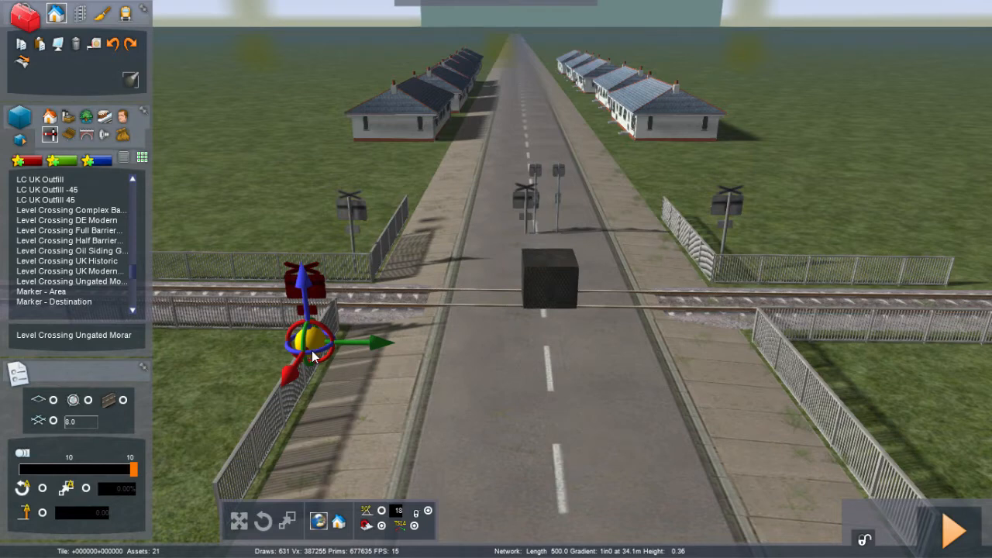
{"action": "left_click", "coordinate": [451, 366]}
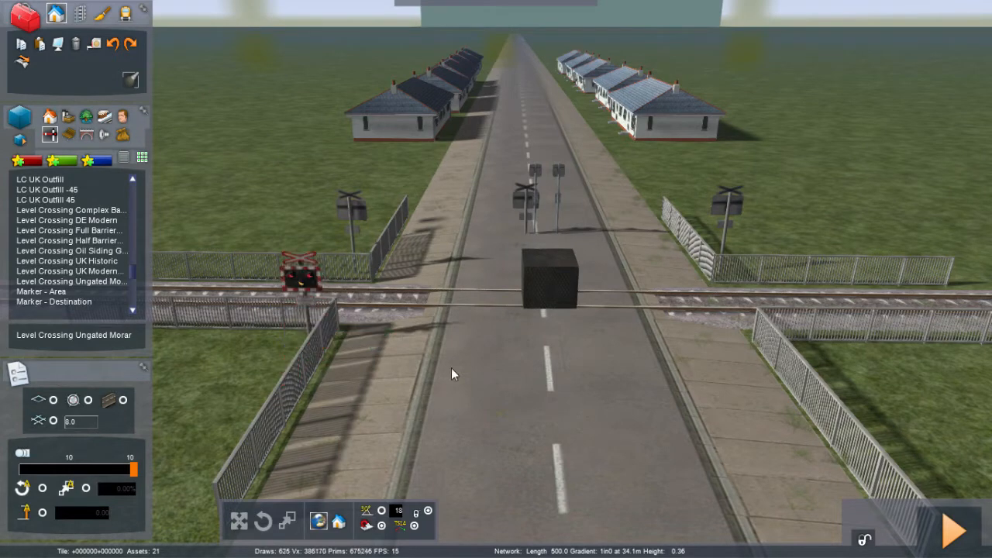
Step: Move the last wig-wag signal onto the near-right corner beside the track and adjust its position
{"action": "key", "text": "Right"}
{"action": "left_click_drag", "start_coordinate": [462, 195], "coordinate": [568, 262]}
{"action": "key", "text": "Right"}
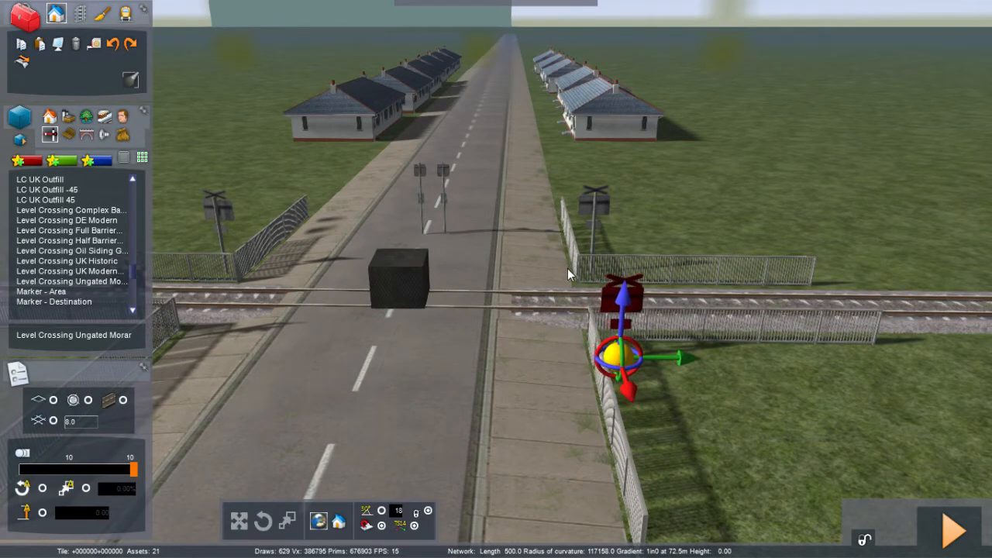
{"action": "left_click_drag", "start_coordinate": [613, 366], "coordinate": [991, 403]}
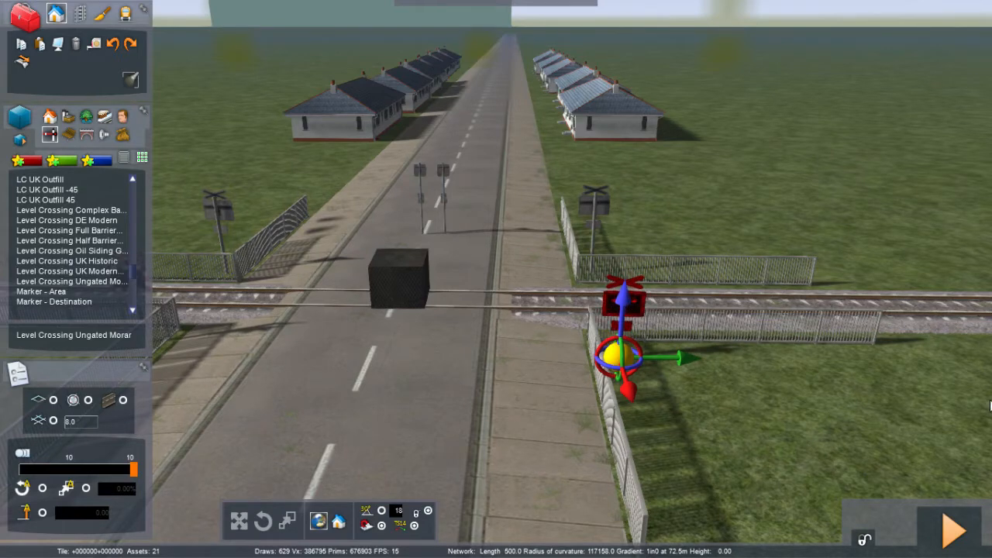
{"action": "left_click_drag", "start_coordinate": [622, 284], "coordinate": [616, 255]}
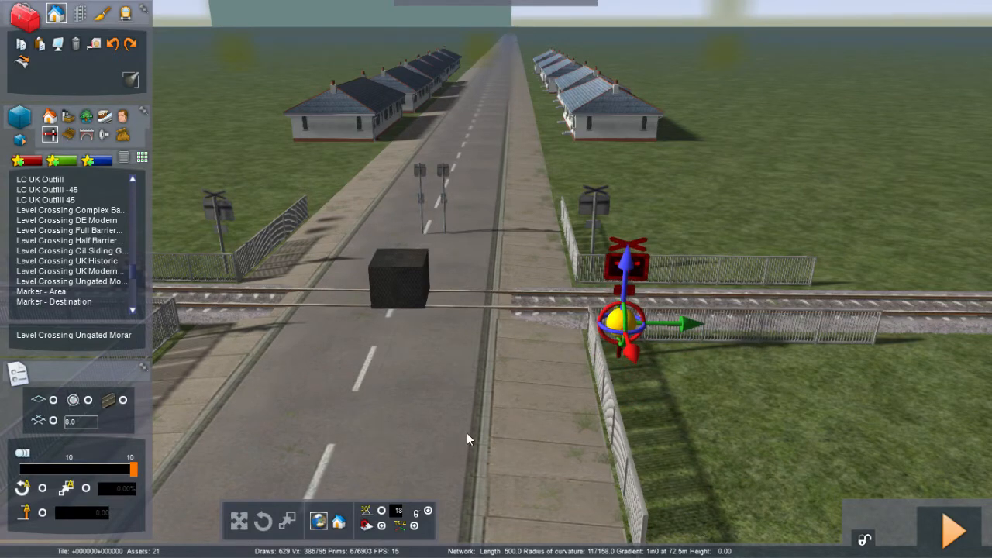
{"action": "key", "text": "Down"}
{"action": "left_click", "coordinate": [467, 434]}
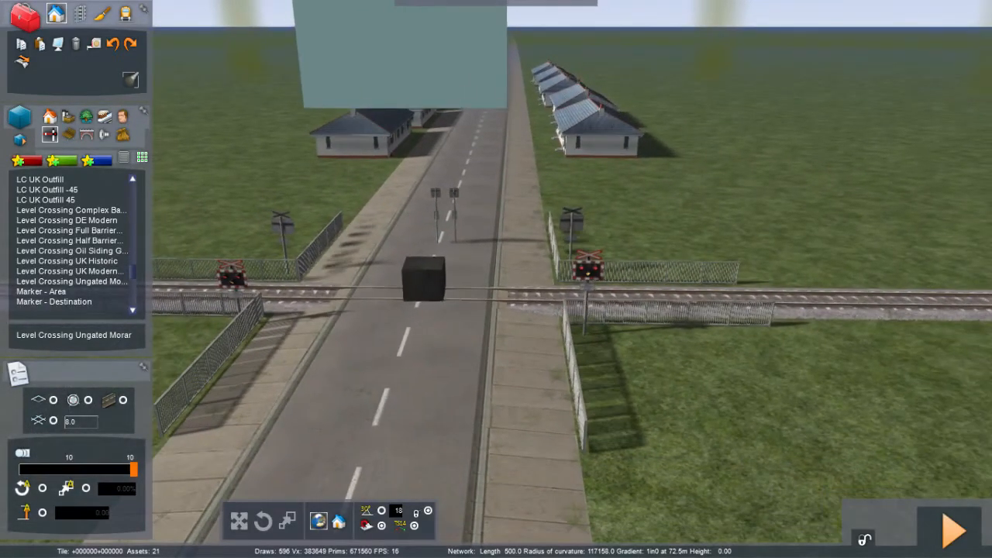
Step: Nudge one of the corner signals slightly closer to the track
{"action": "key", "text": "Up"}
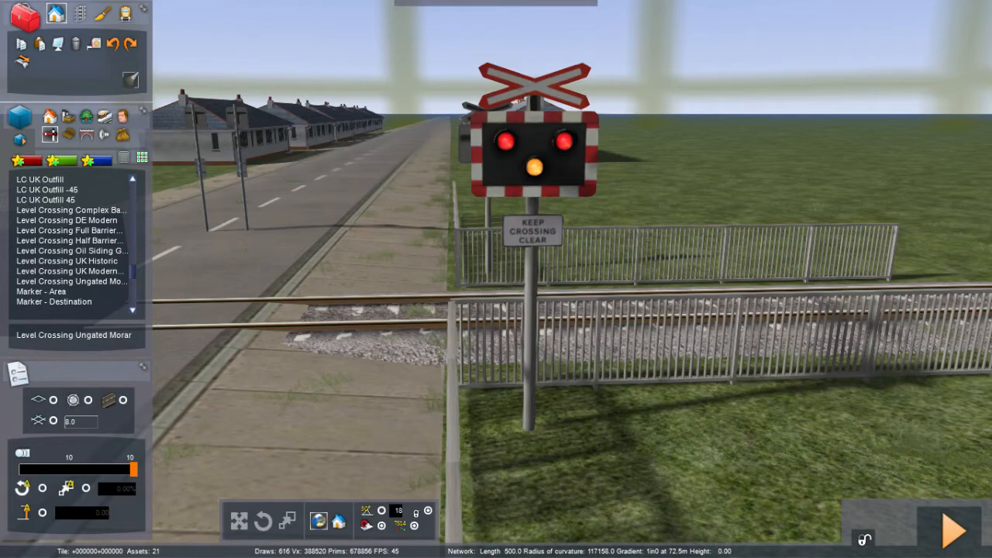
{"action": "key", "text": "Down"}
{"action": "key", "text": "Left"}
{"action": "key", "text": "Left"}
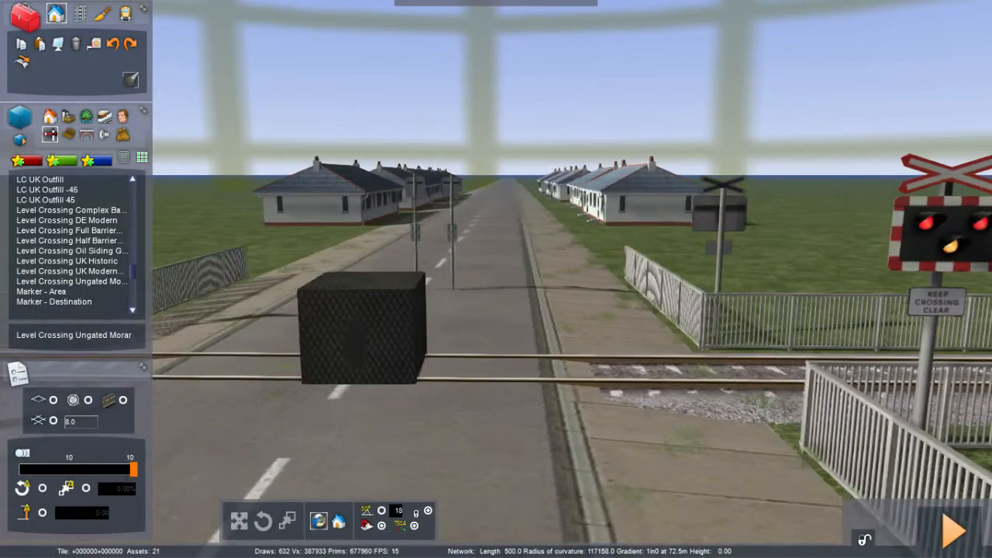
{"action": "key", "text": "Left"}
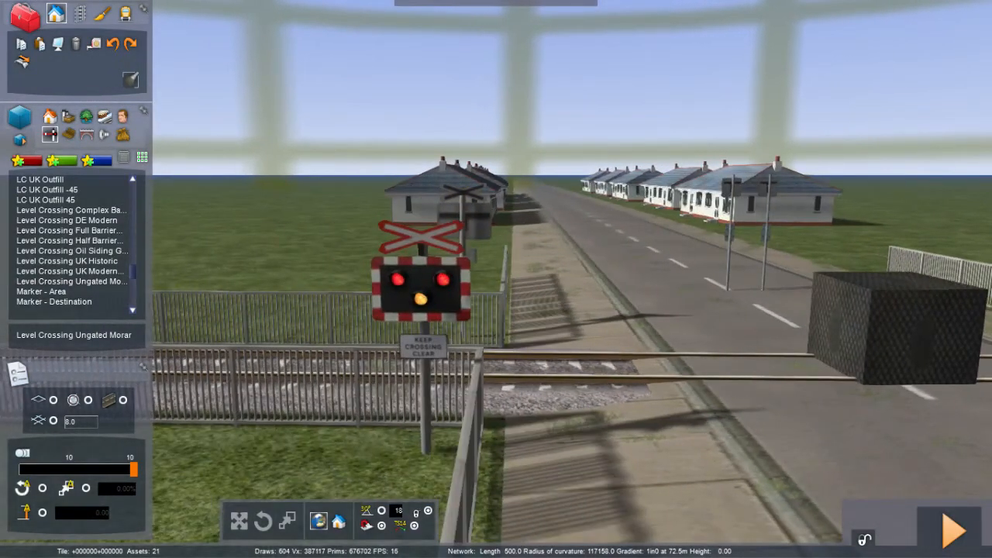
{"action": "left_click", "coordinate": [455, 264]}
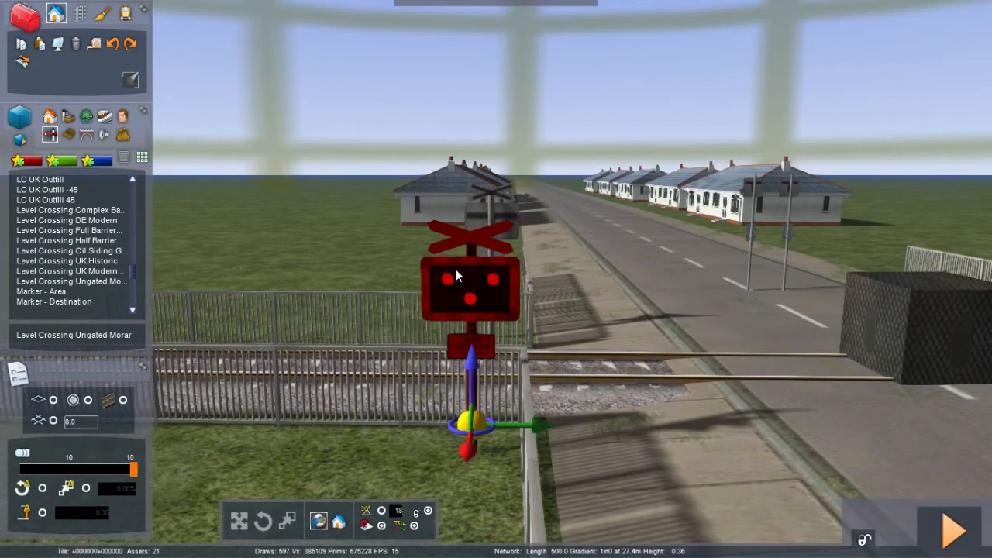
{"action": "left_click_drag", "start_coordinate": [472, 361], "coordinate": [476, 322]}
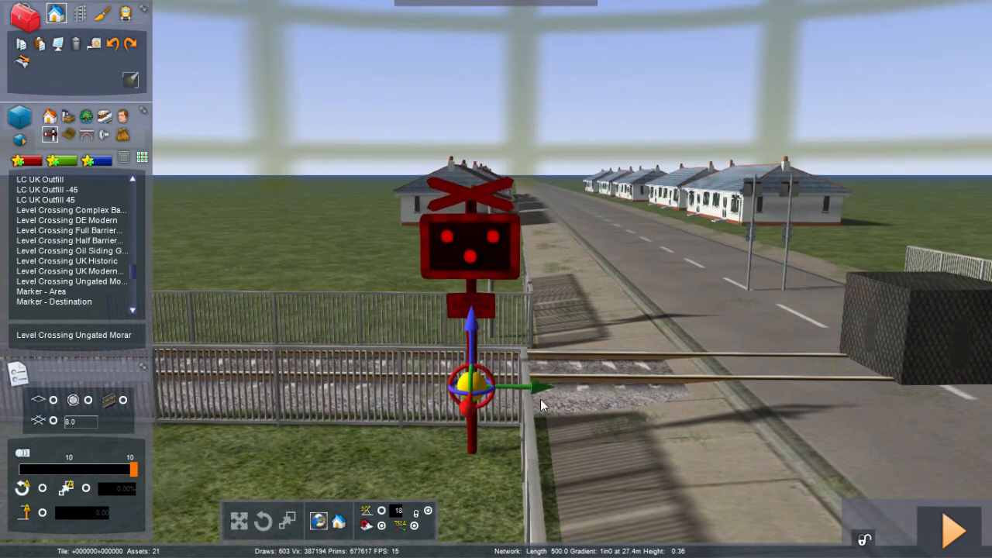
{"action": "left_click", "coordinate": [691, 495]}
Step: Orbit around the level crossing to inspect the placed signals and fences
{"action": "key", "text": "Down"}
{"action": "key", "text": "Right"}
{"action": "key", "text": "Down"}
{"action": "key", "text": "Right"}
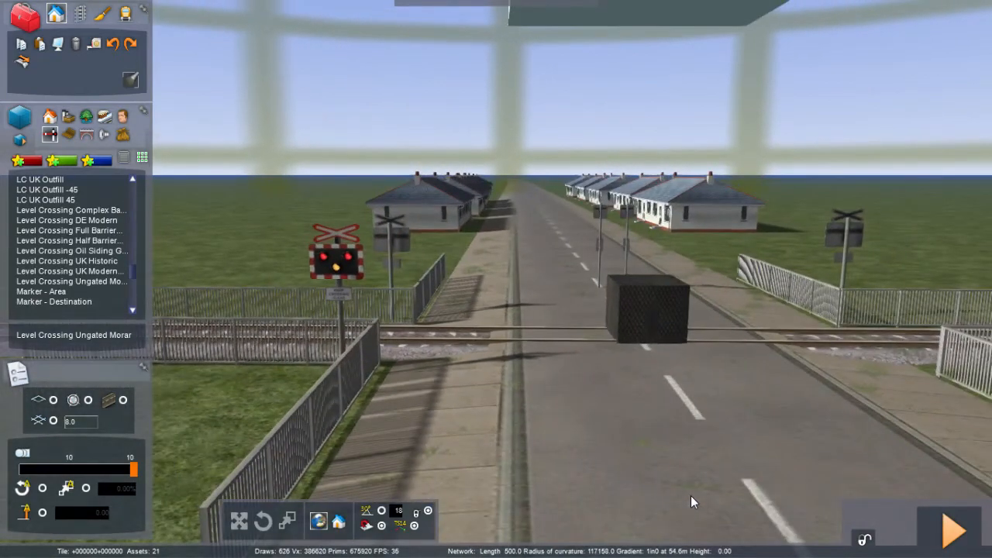
{"action": "key", "text": "Down"}
{"action": "right_click_drag", "start_coordinate": [690, 495], "coordinate": [717, 542]}
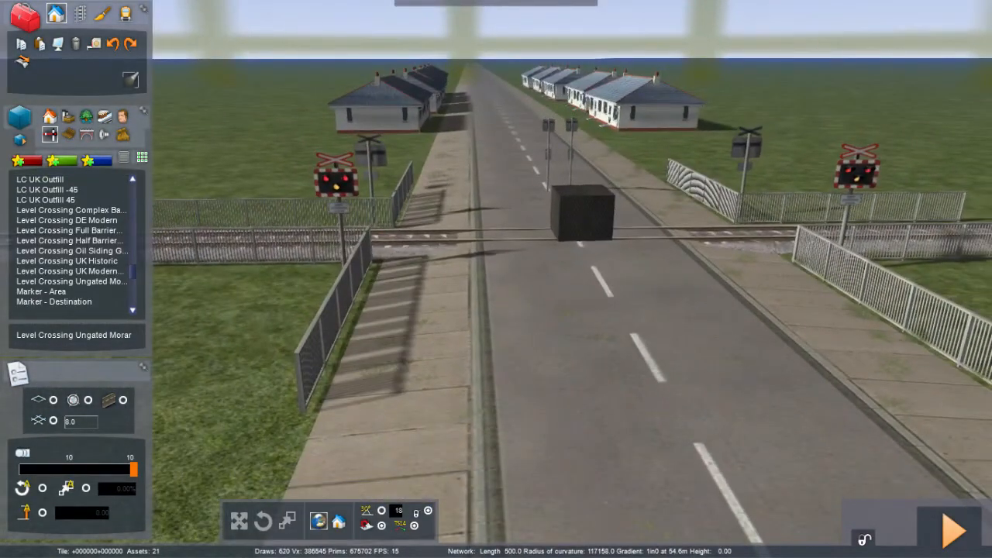
{"action": "key", "text": "Down"}
{"action": "key", "text": "Right"}
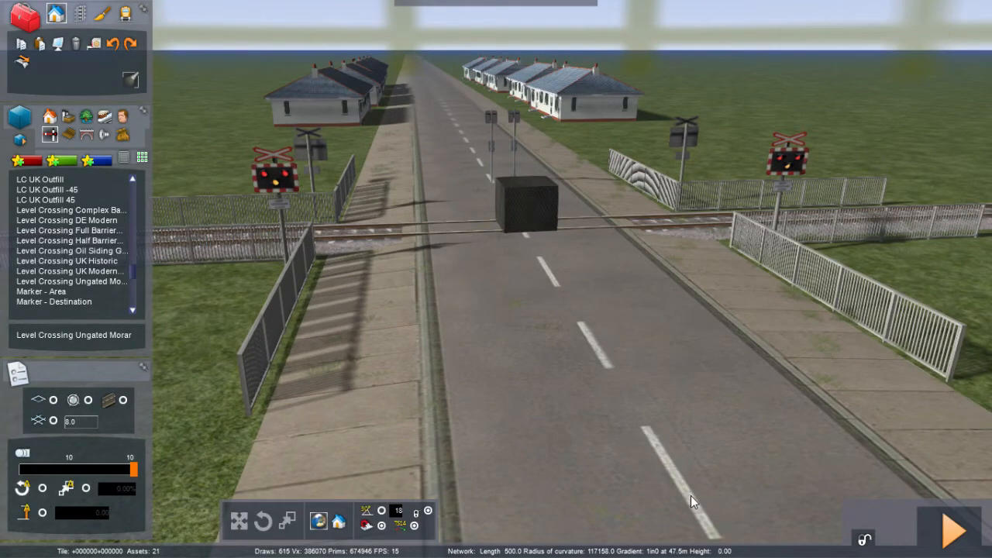
{"action": "key", "text": "Left"}
{"action": "right_click_drag", "start_coordinate": [691, 495], "coordinate": [741, 465]}
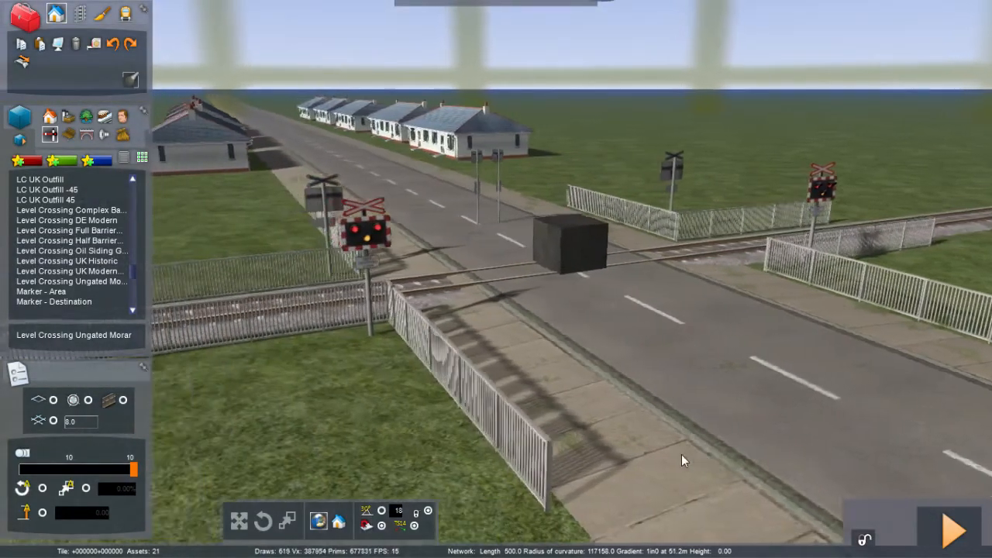
{"action": "right_click_drag", "start_coordinate": [681, 454], "coordinate": [666, 455]}
{"action": "key", "text": "Left"}
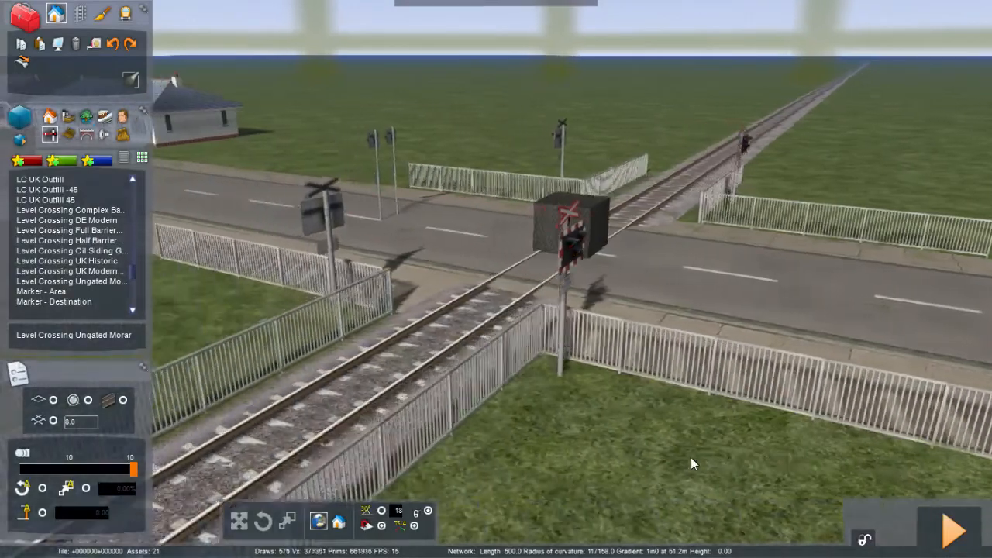
{"action": "key", "text": "Left"}
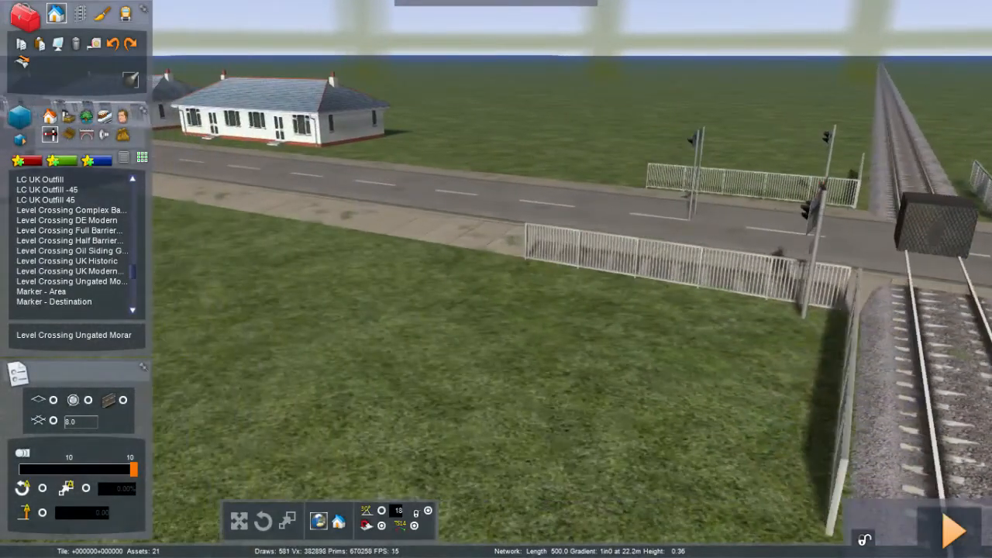
Step: Orbit the view to look along the road across the level crossing
{"action": "key", "text": "Left"}
{"action": "right_click_drag", "start_coordinate": [666, 456], "coordinate": [794, 442]}
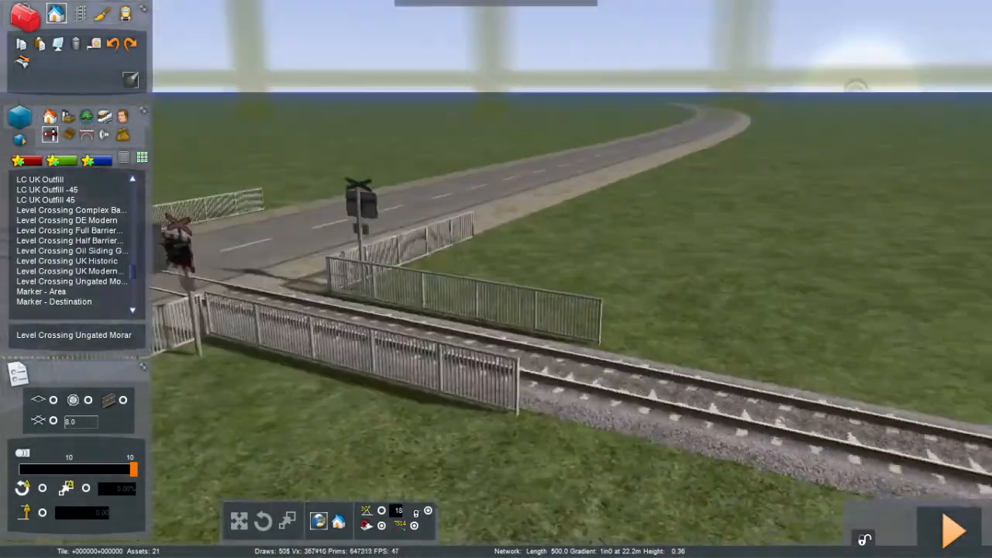
{"action": "key", "text": "Left"}
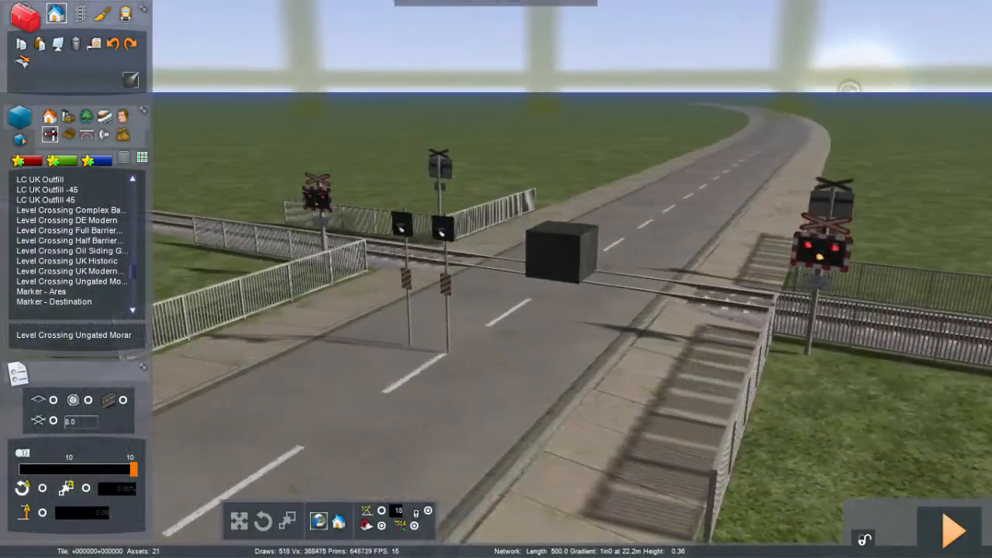
{"action": "key", "text": "Left"}
{"action": "right_click_drag", "start_coordinate": [682, 306], "coordinate": [627, 296]}
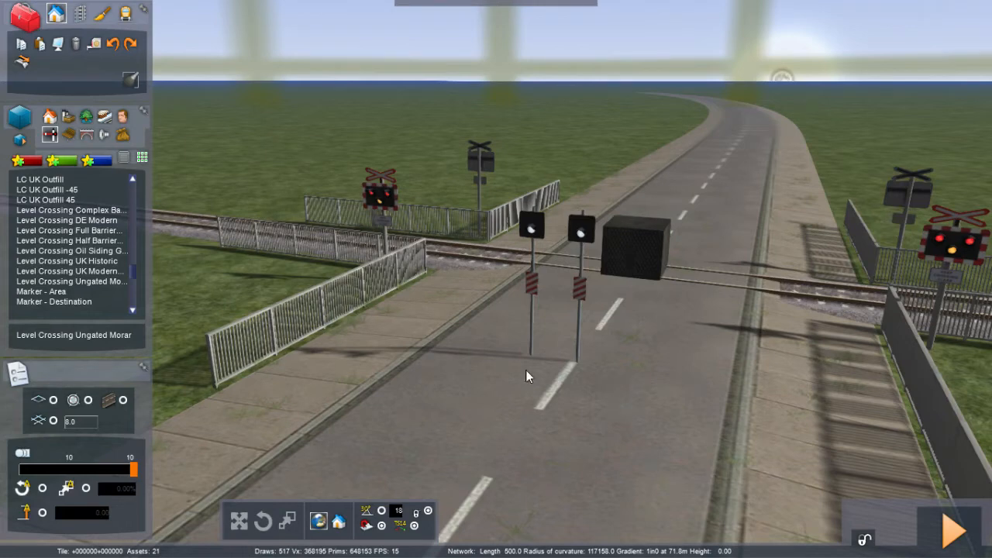
Step: Browse the scenery object categories and scroll through their asset lists
{"action": "left_click", "coordinate": [70, 135]}
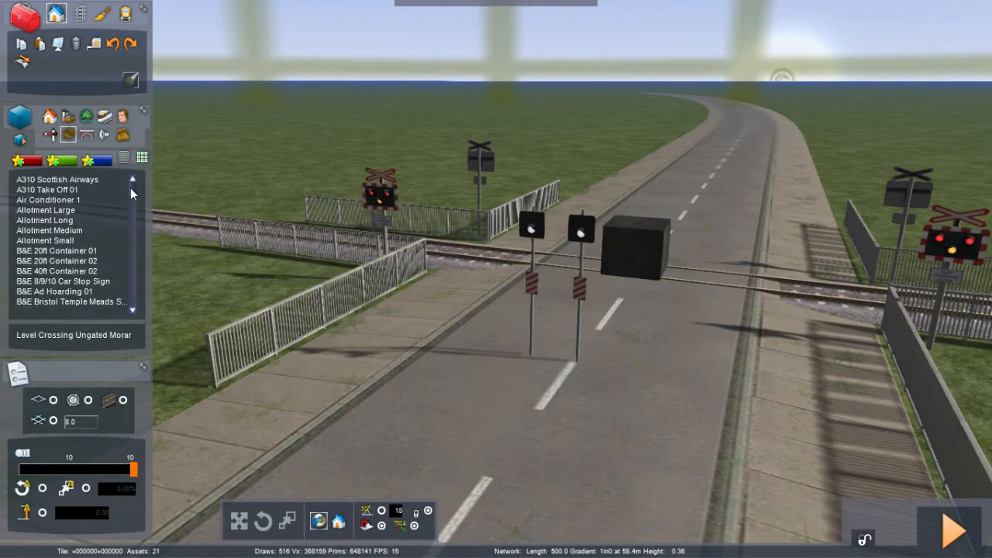
{"action": "left_click_drag", "start_coordinate": [132, 198], "coordinate": [134, 203]}
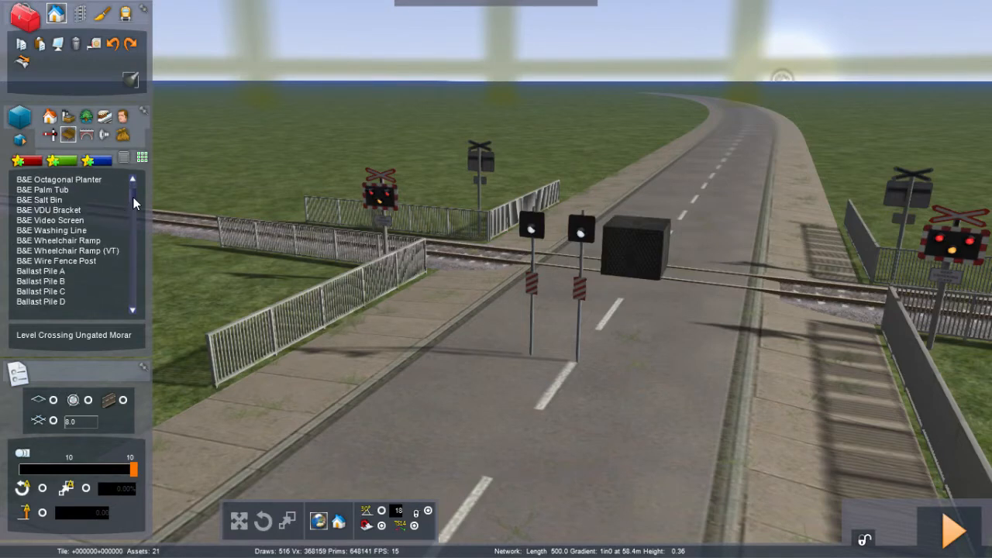
{"action": "scroll", "coordinate": [134, 196], "scroll_direction": "up", "scroll_amount": 3}
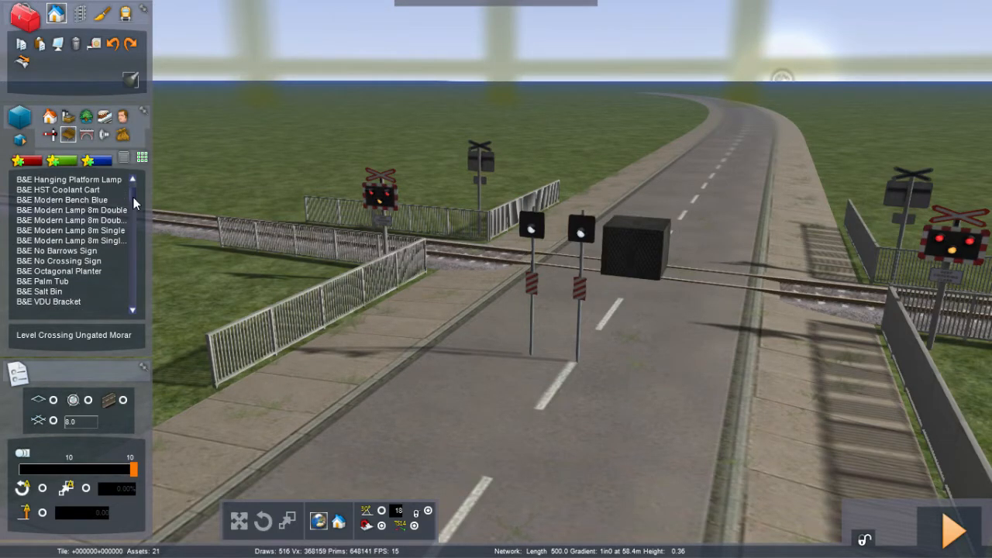
{"action": "left_click_drag", "start_coordinate": [134, 197], "coordinate": [129, 246]}
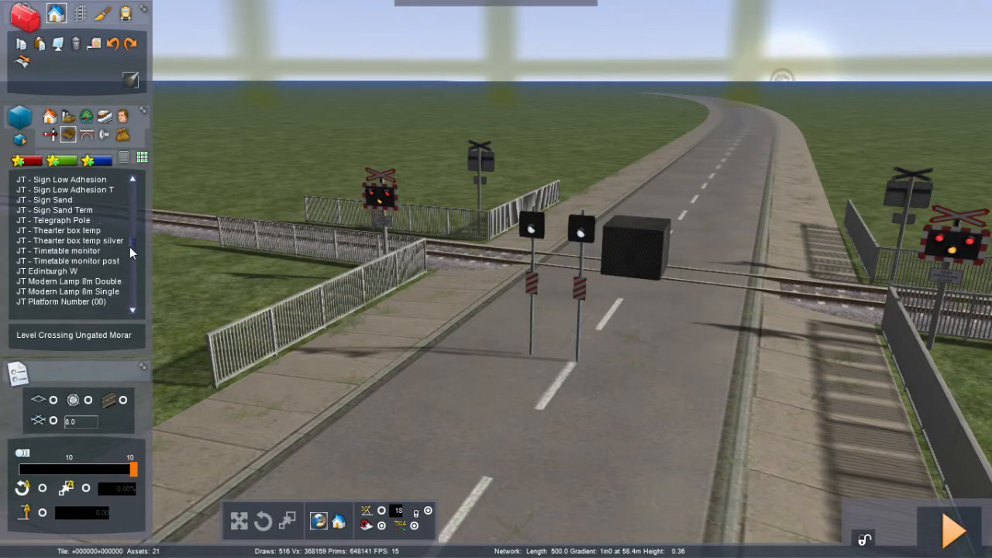
{"action": "scroll", "coordinate": [130, 247], "scroll_direction": "up", "scroll_amount": 1}
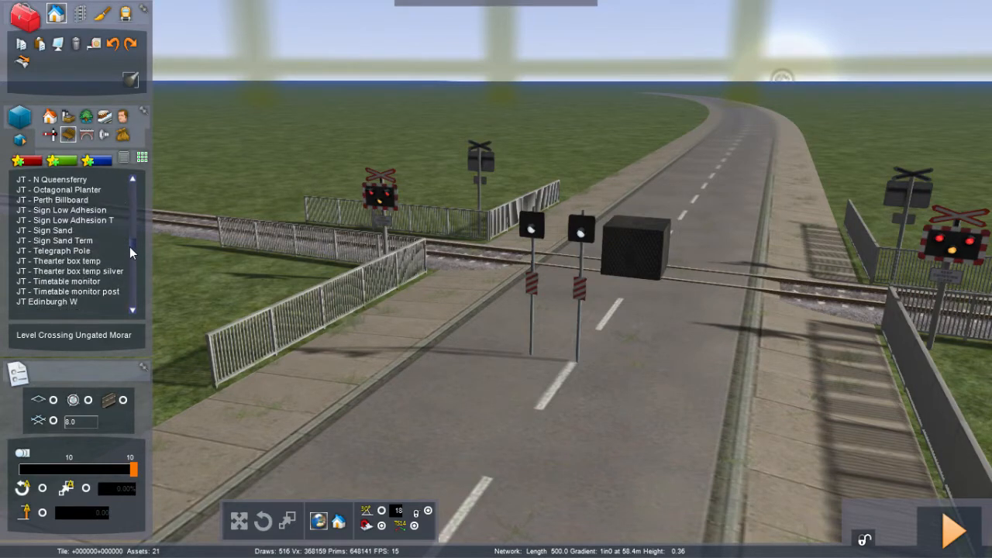
{"action": "left_click_drag", "start_coordinate": [129, 246], "coordinate": [130, 276]}
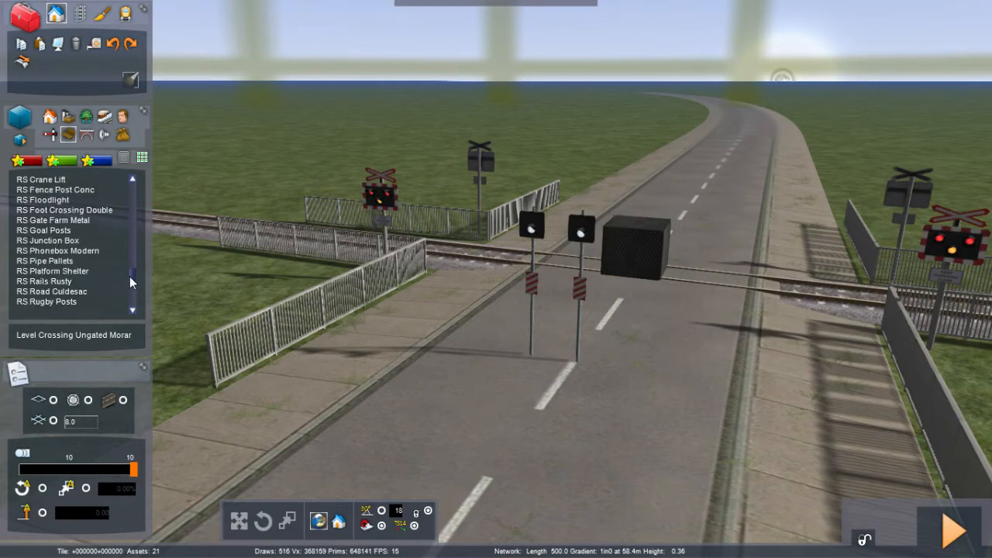
Step: Try placing a JT - (CL) Spotlight (Green) on the grass beside the fence, then undo it
{"action": "left_click", "coordinate": [122, 137]}
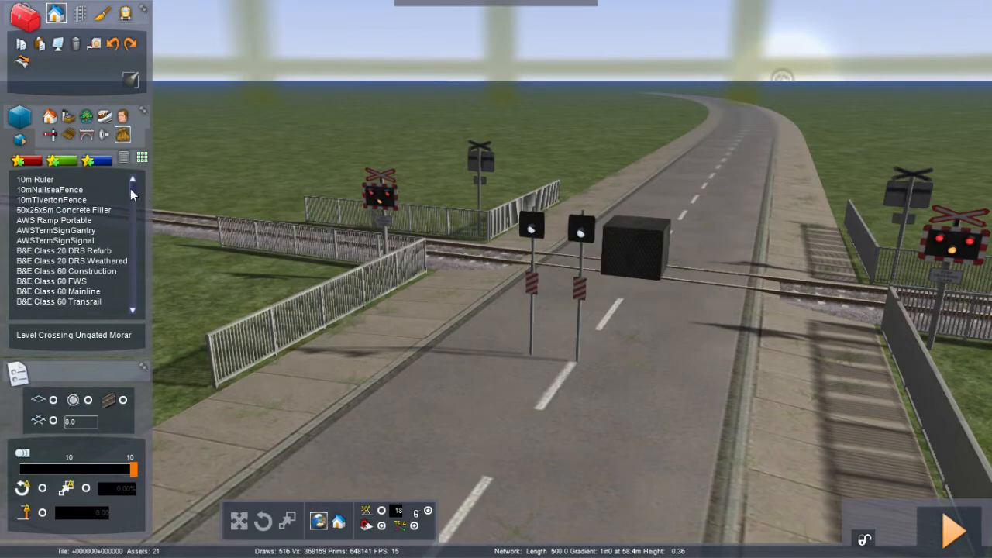
{"action": "left_click_drag", "start_coordinate": [130, 189], "coordinate": [125, 229]}
{"action": "left_click", "coordinate": [126, 229]}
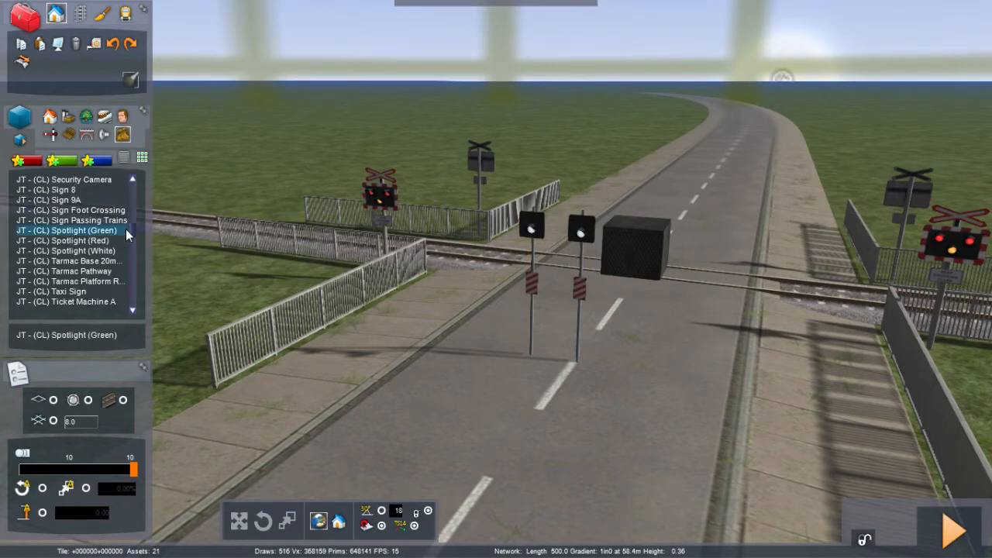
{"action": "left_click", "coordinate": [229, 309]}
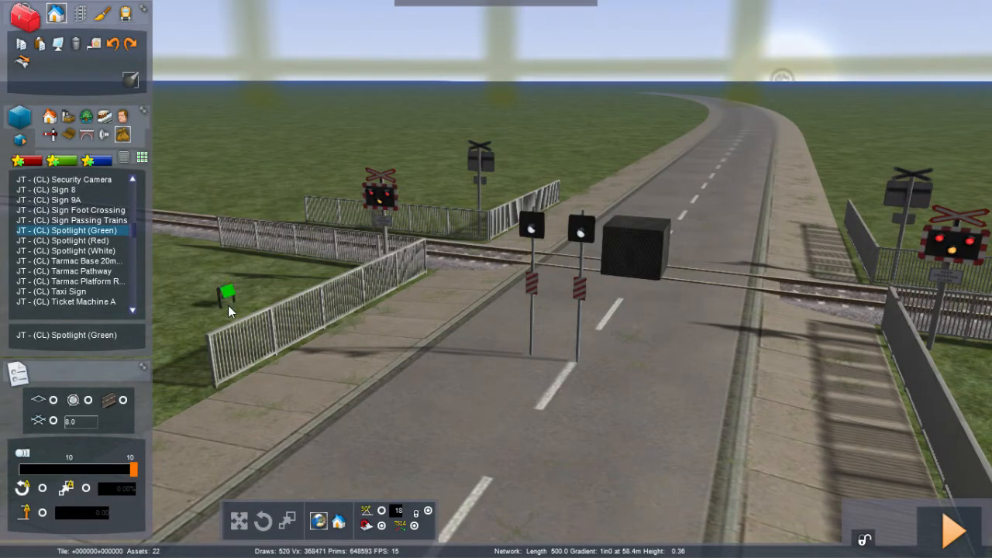
{"action": "key", "text": "ctrl+z"}
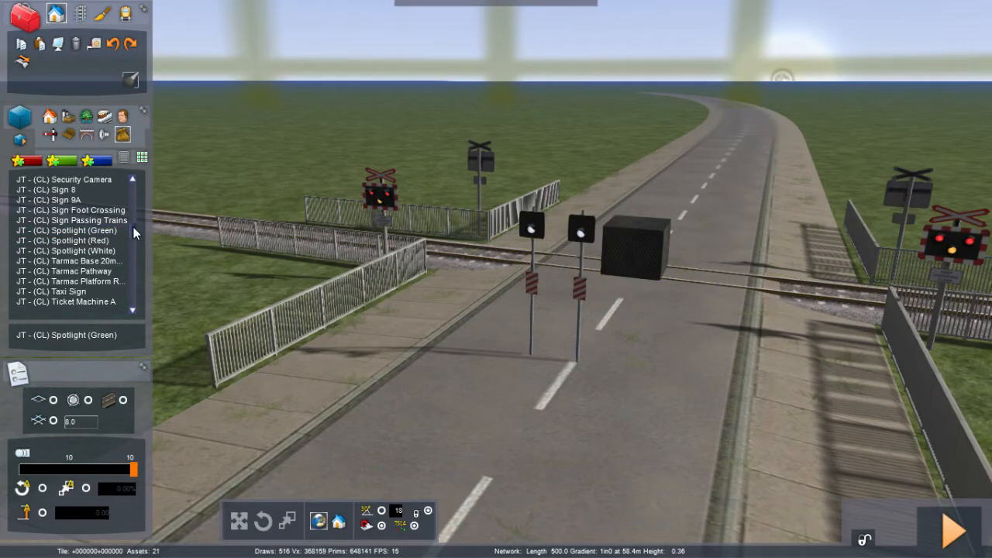
Step: Scroll through the object lists and switch categories in search of a roadside sign
{"action": "scroll", "coordinate": [133, 227], "scroll_direction": "down", "scroll_amount": 2}
{"action": "scroll", "coordinate": [133, 229], "scroll_direction": "down", "scroll_amount": 6}
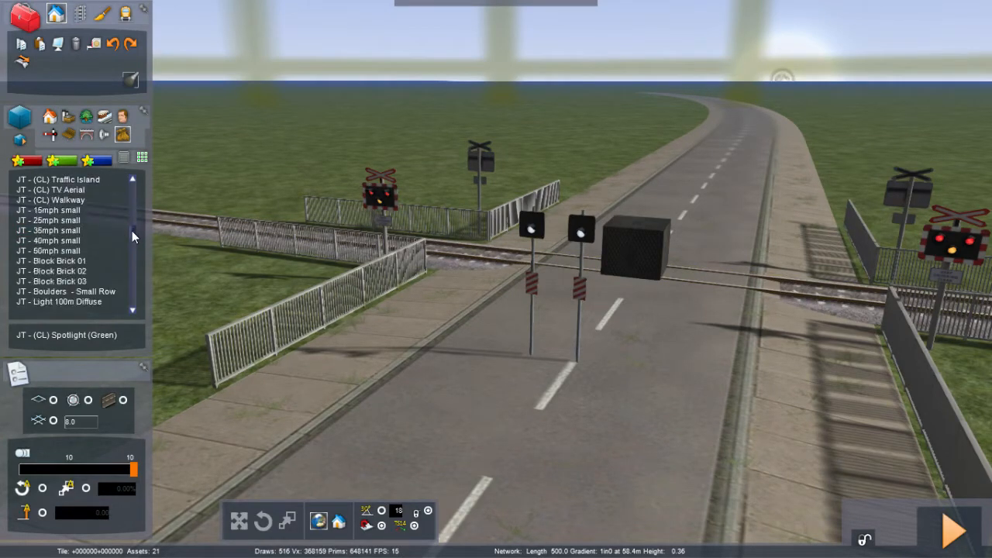
{"action": "scroll", "coordinate": [131, 233], "scroll_direction": "down", "scroll_amount": 5}
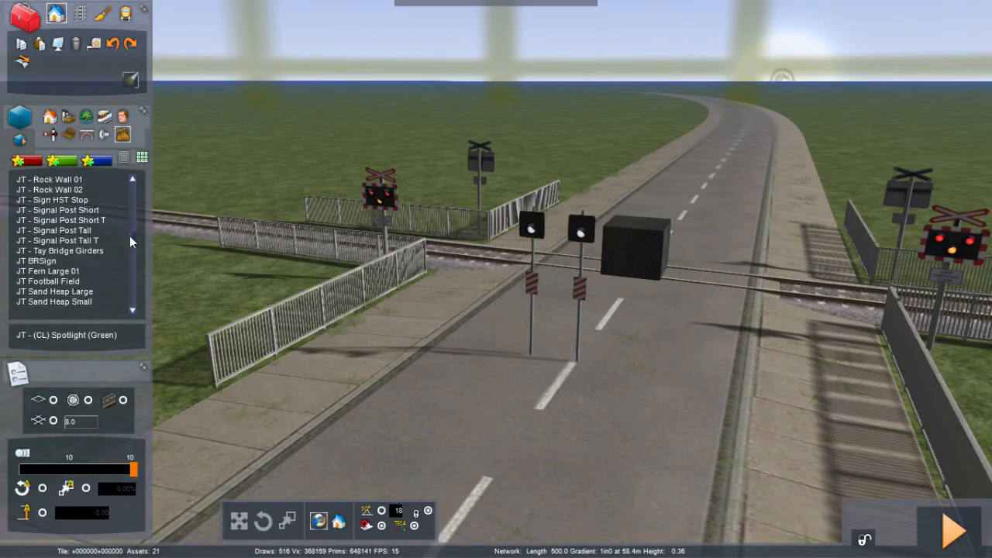
{"action": "scroll", "coordinate": [129, 239], "scroll_direction": "down", "scroll_amount": 10}
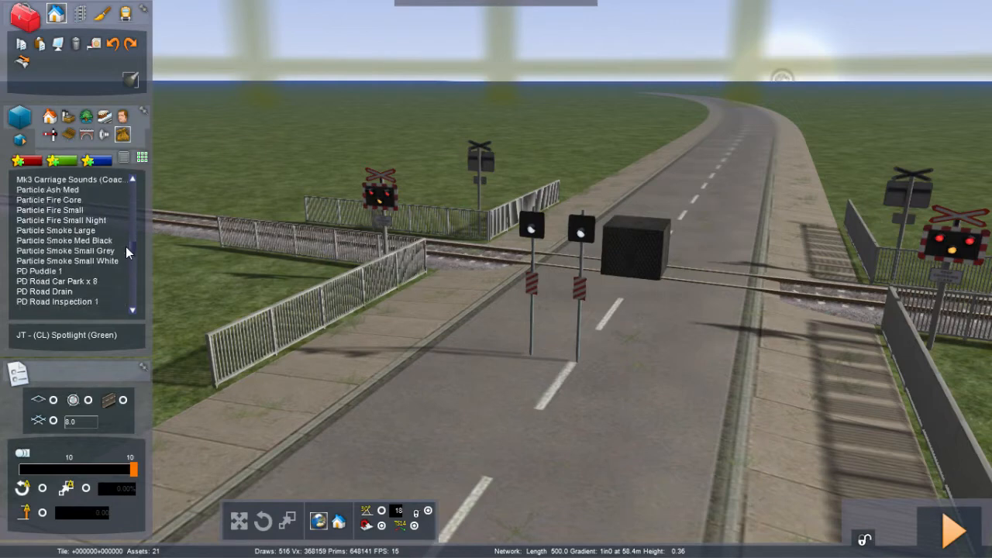
{"action": "scroll", "coordinate": [125, 246], "scroll_direction": "down", "scroll_amount": 3}
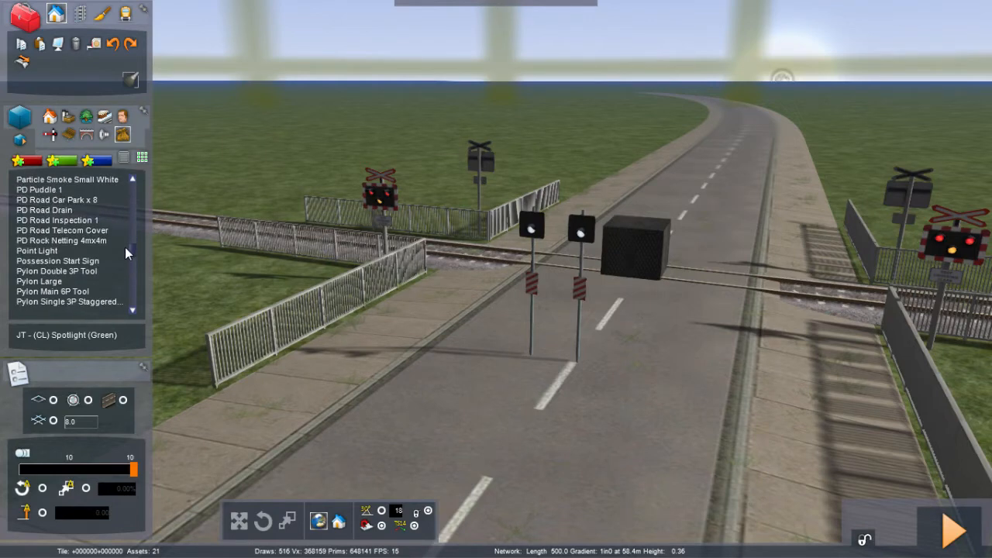
{"action": "scroll", "coordinate": [125, 248], "scroll_direction": "down", "scroll_amount": 4}
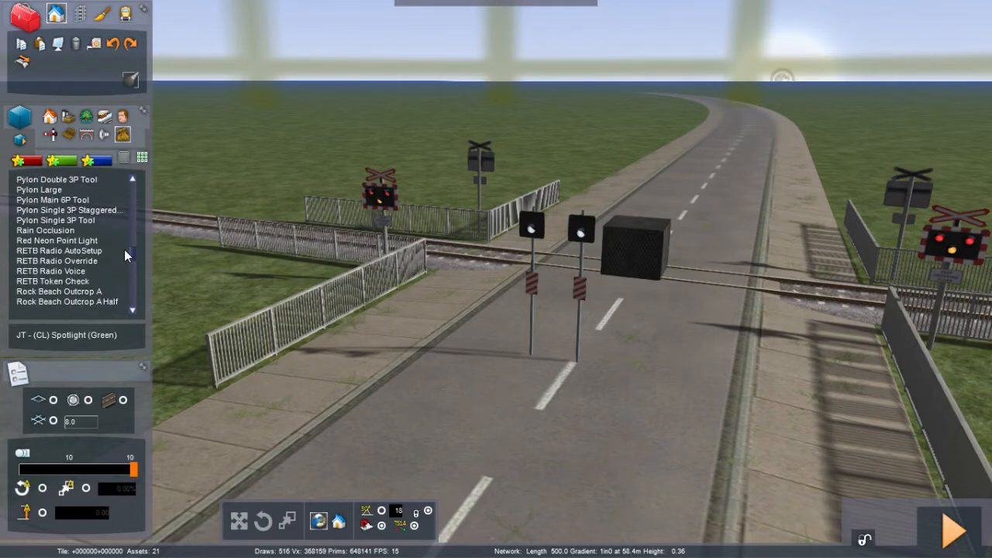
{"action": "scroll", "coordinate": [124, 250], "scroll_direction": "down", "scroll_amount": 12}
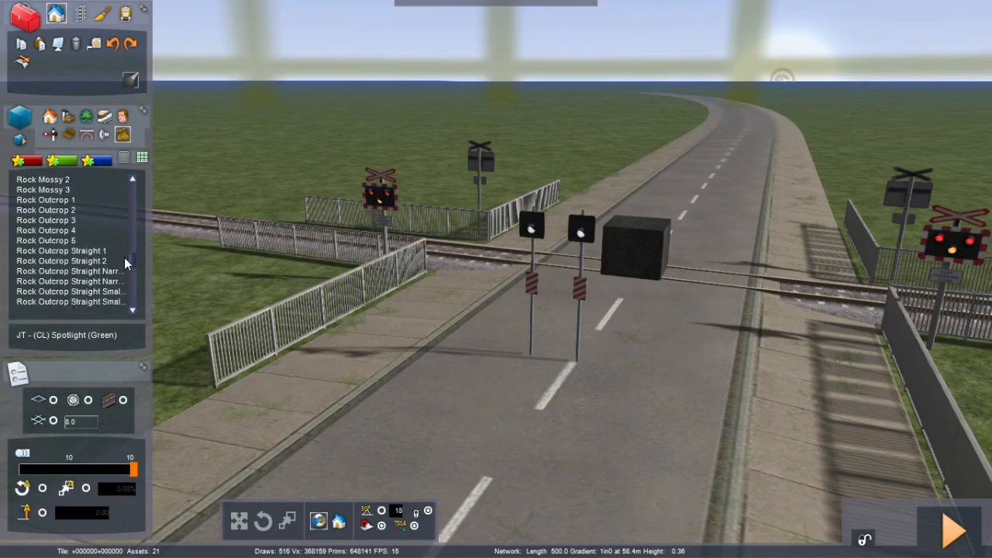
{"action": "scroll", "coordinate": [127, 266], "scroll_direction": "down", "scroll_amount": 6}
{"action": "scroll", "coordinate": [127, 269], "scroll_direction": "up", "scroll_amount": 12}
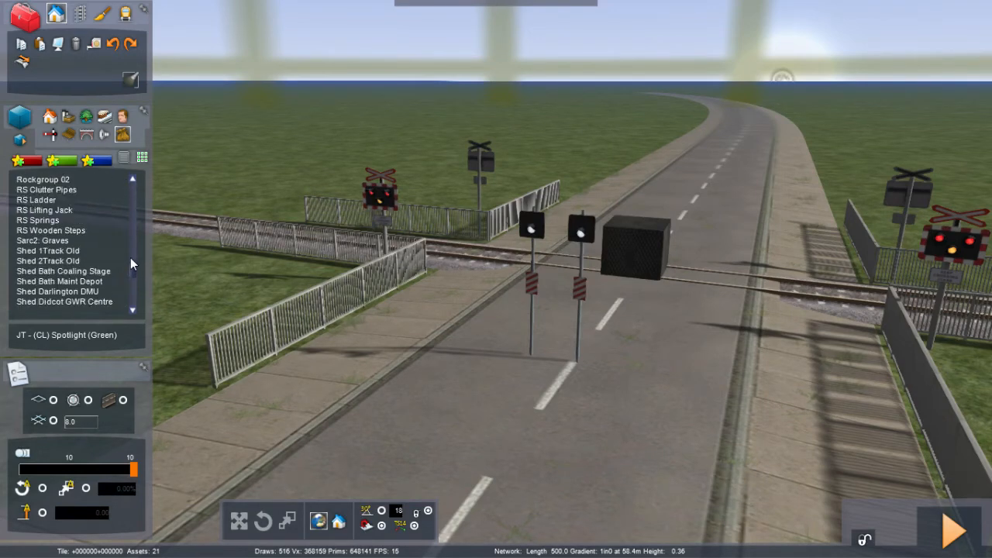
{"action": "left_click", "coordinate": [67, 136]}
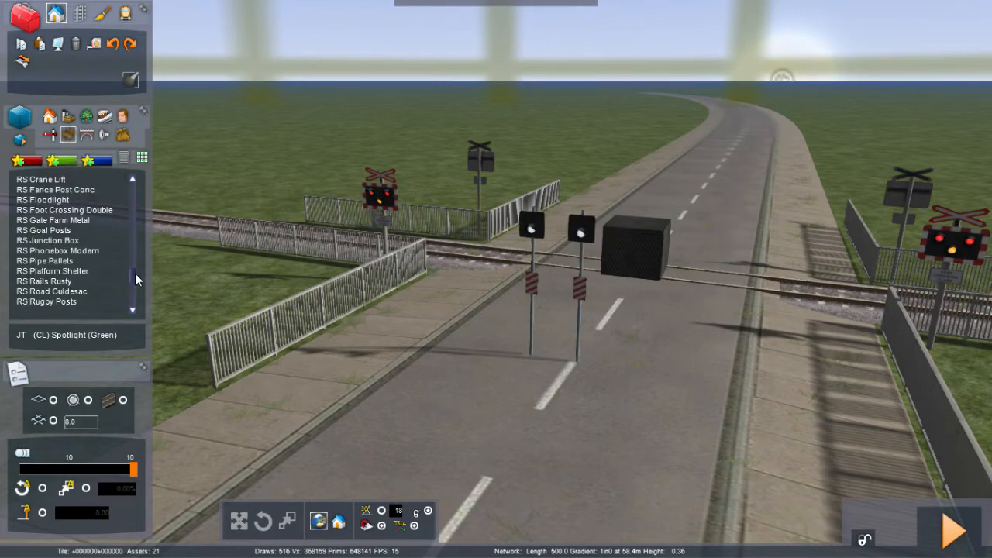
{"action": "left_click_drag", "start_coordinate": [133, 277], "coordinate": [132, 261]}
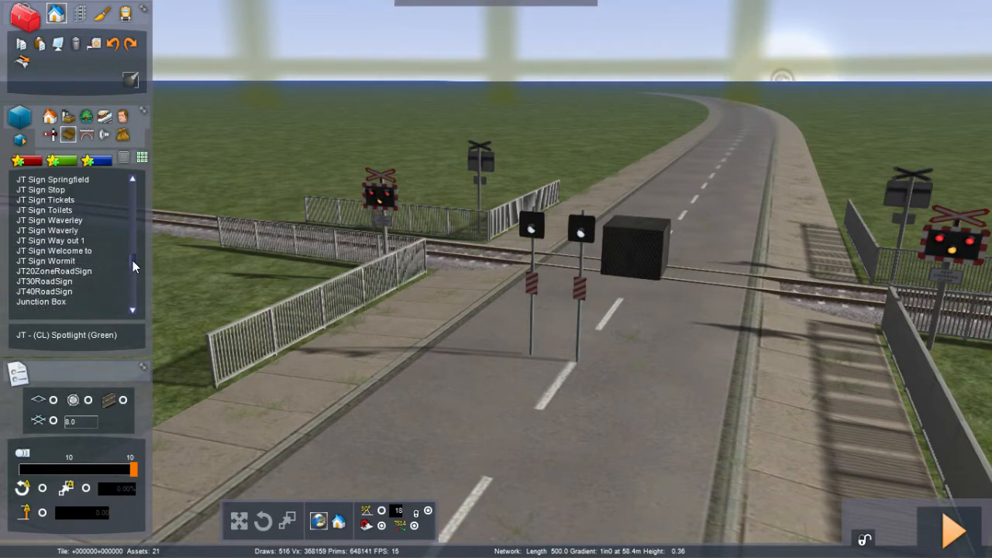
Step: Try placing a JT Sign Welcome to and a JT20ZoneRoadSign on the grass beside the road, undoing them
{"action": "left_click", "coordinate": [65, 250]}
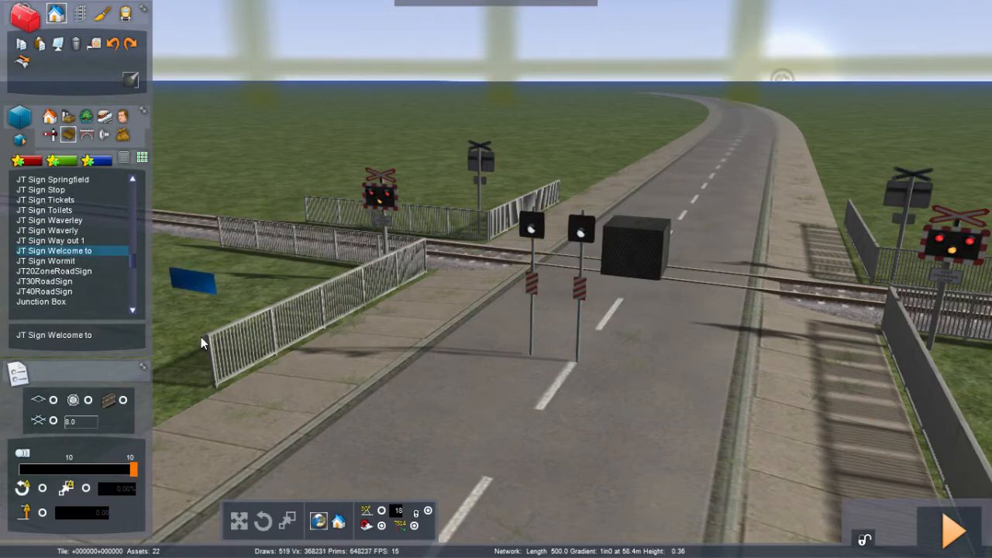
{"action": "left_click", "coordinate": [272, 389]}
{"action": "right_click_drag", "start_coordinate": [271, 389], "coordinate": [341, 385]}
{"action": "key", "text": "space"}
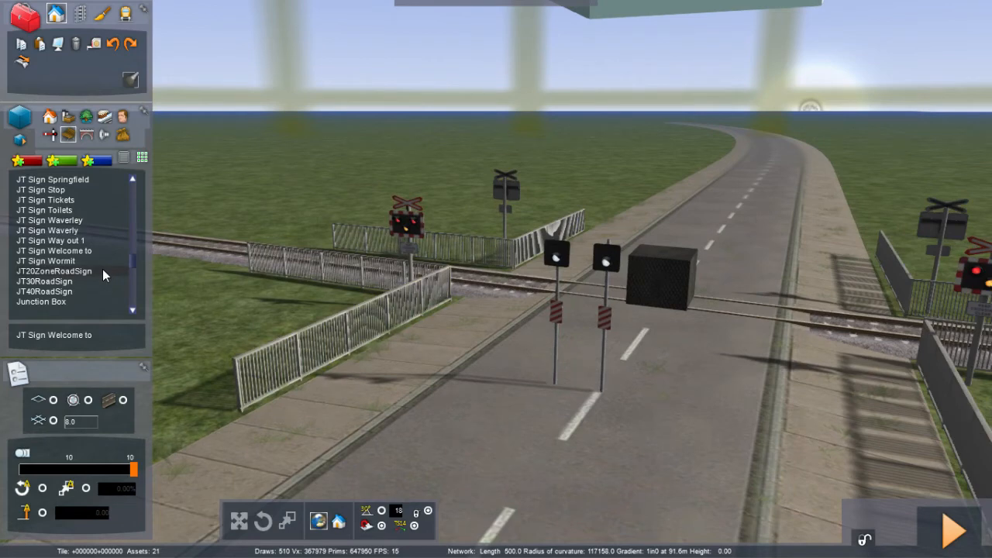
{"action": "left_click", "coordinate": [103, 271]}
{"action": "left_click", "coordinate": [191, 341]}
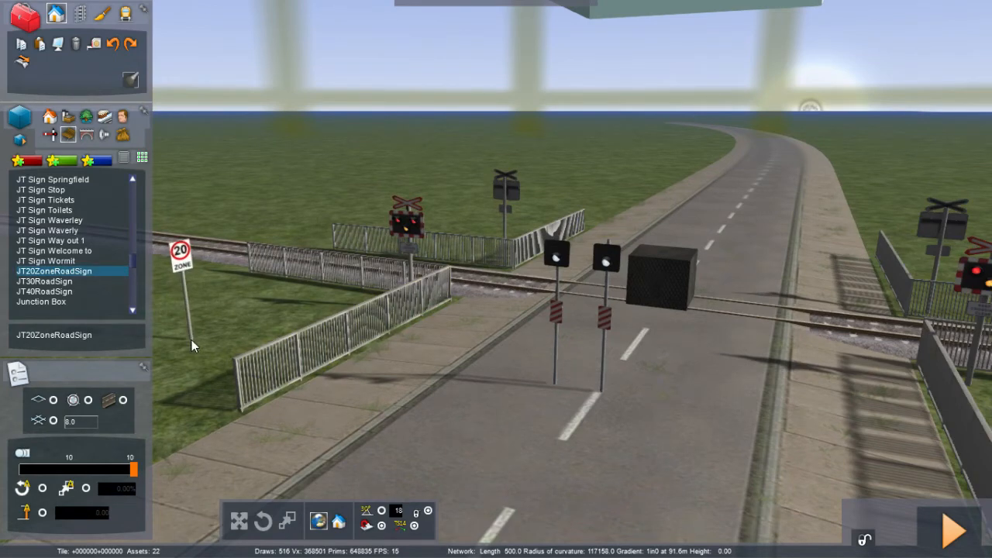
{"action": "key", "text": "ctrl+z"}
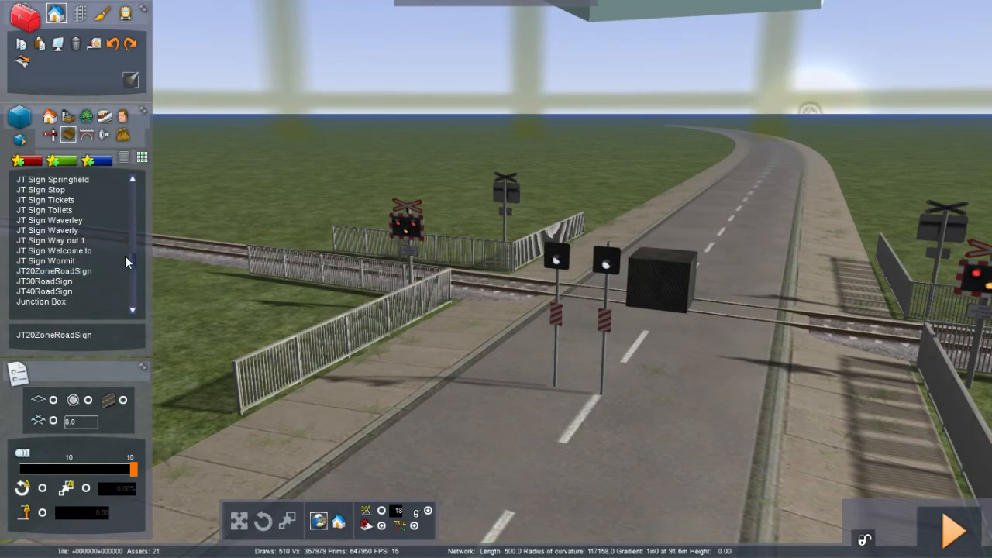
Step: Enable The Kyle Of Lochalsh, Voyager and ZZA packs of the JustTrains provider in the object filter
{"action": "left_click_drag", "start_coordinate": [133, 259], "coordinate": [134, 246]}
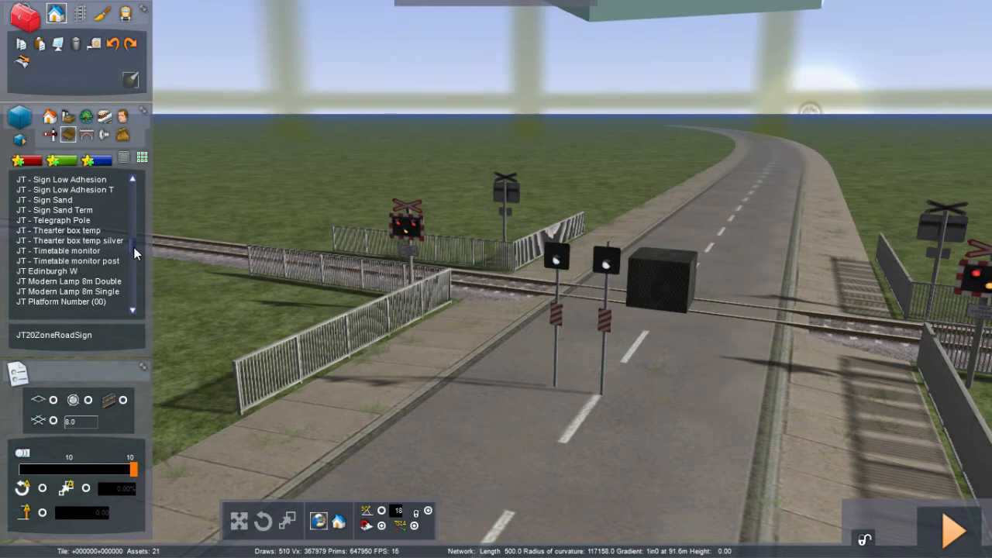
{"action": "left_click_drag", "start_coordinate": [133, 247], "coordinate": [134, 239]}
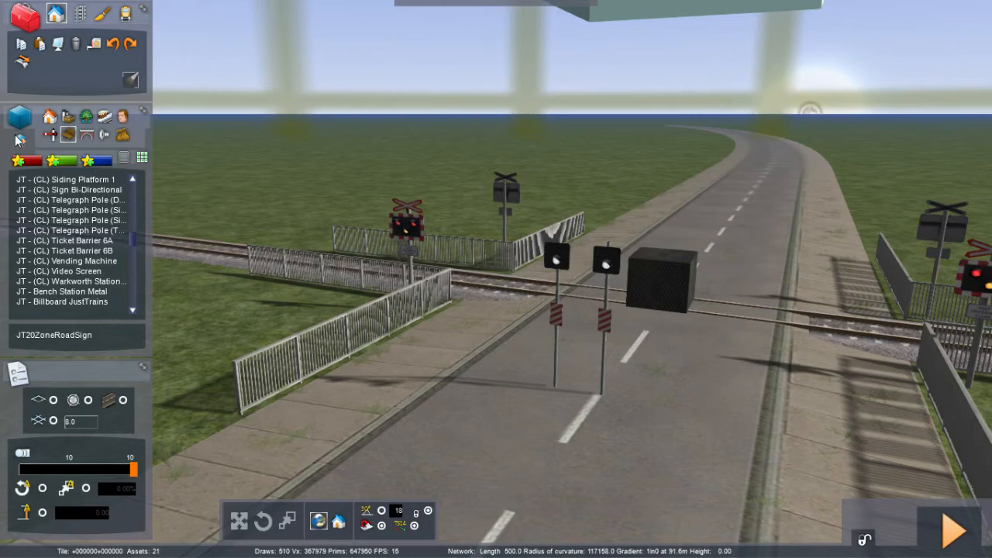
{"action": "mouse_move", "coordinate": [985, 164]}
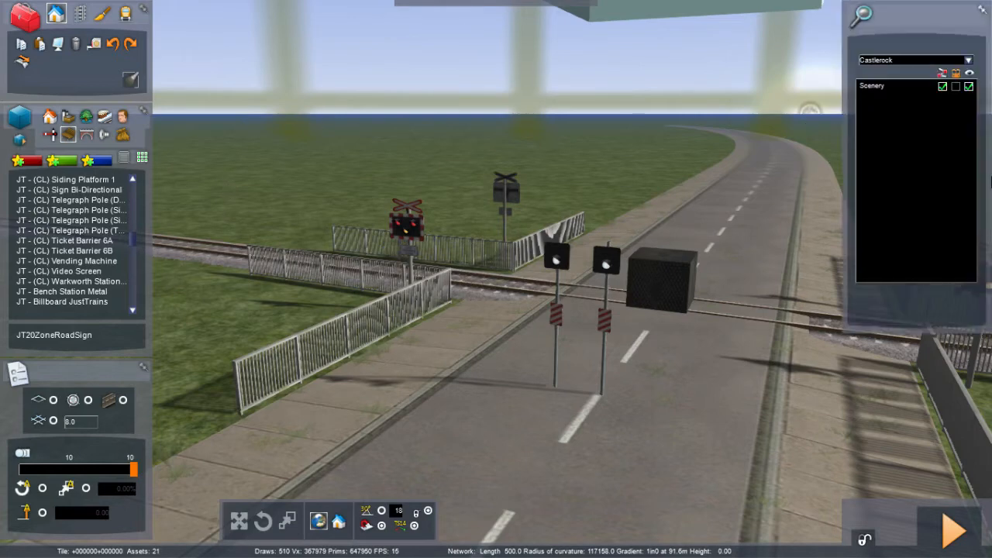
{"action": "left_click", "coordinate": [968, 61]}
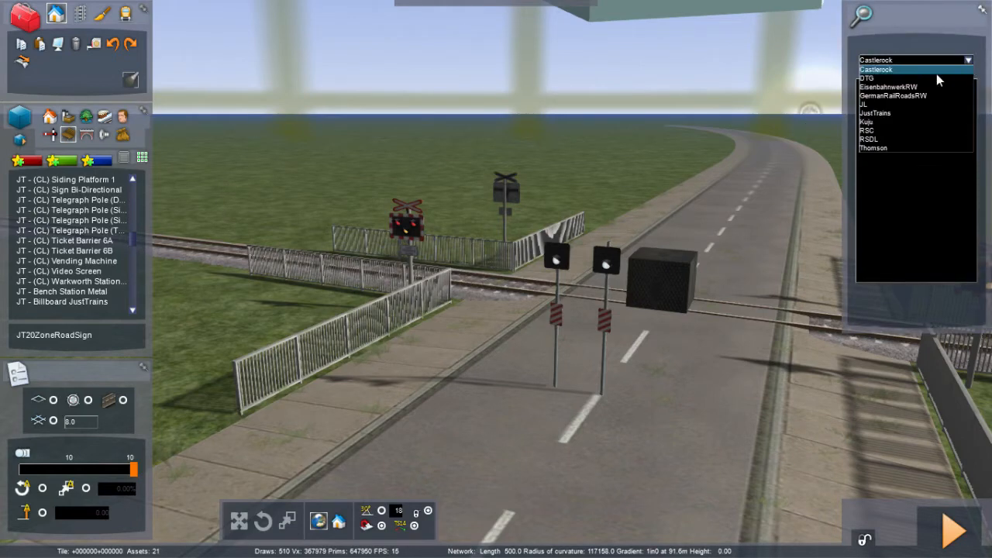
{"action": "left_click", "coordinate": [888, 113]}
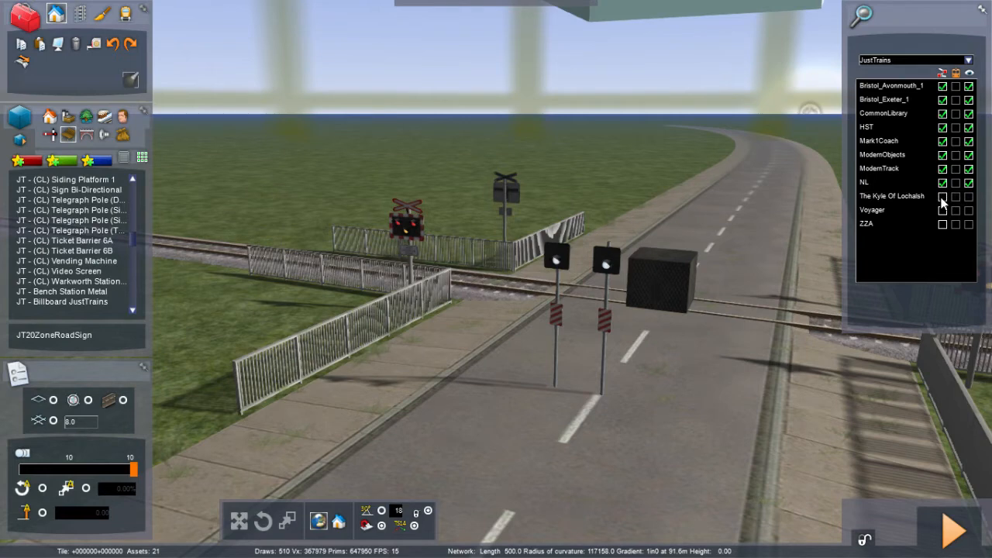
{"action": "left_click", "coordinate": [943, 199]}
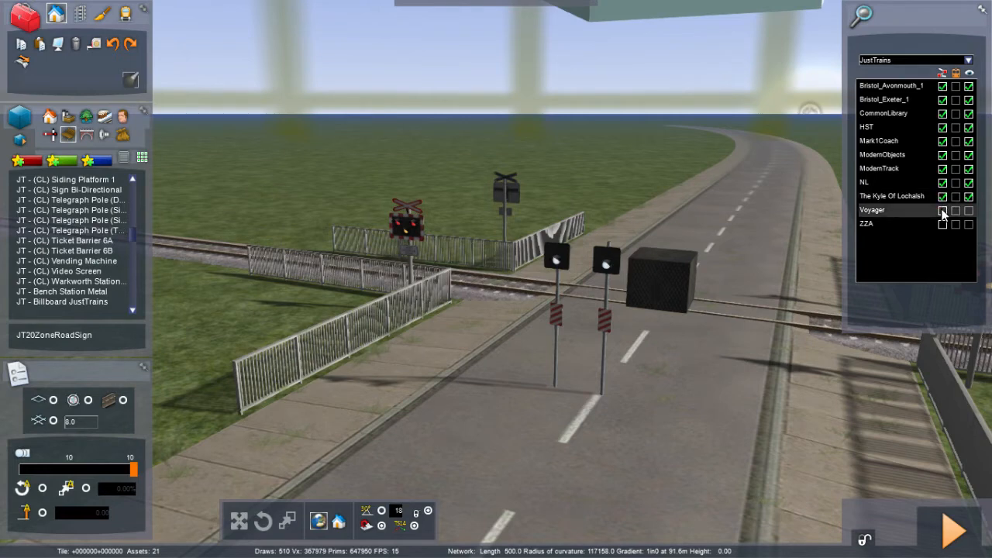
{"action": "left_click", "coordinate": [943, 210]}
{"action": "left_click", "coordinate": [942, 224]}
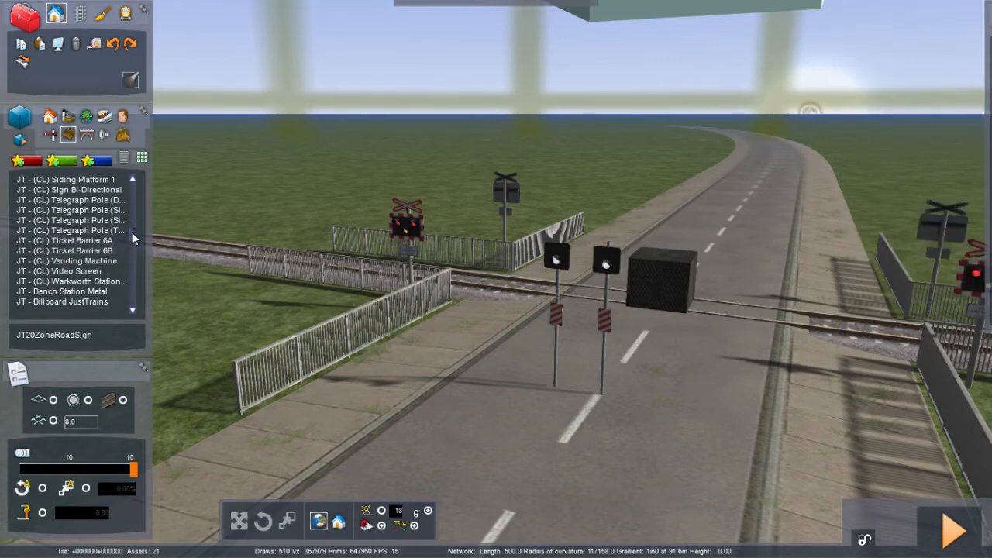
Step: Scroll the object list back to the top and open the rocks category
{"action": "left_click_drag", "start_coordinate": [132, 231], "coordinate": [133, 239]}
{"action": "left_click_drag", "start_coordinate": [133, 228], "coordinate": [130, 174]}
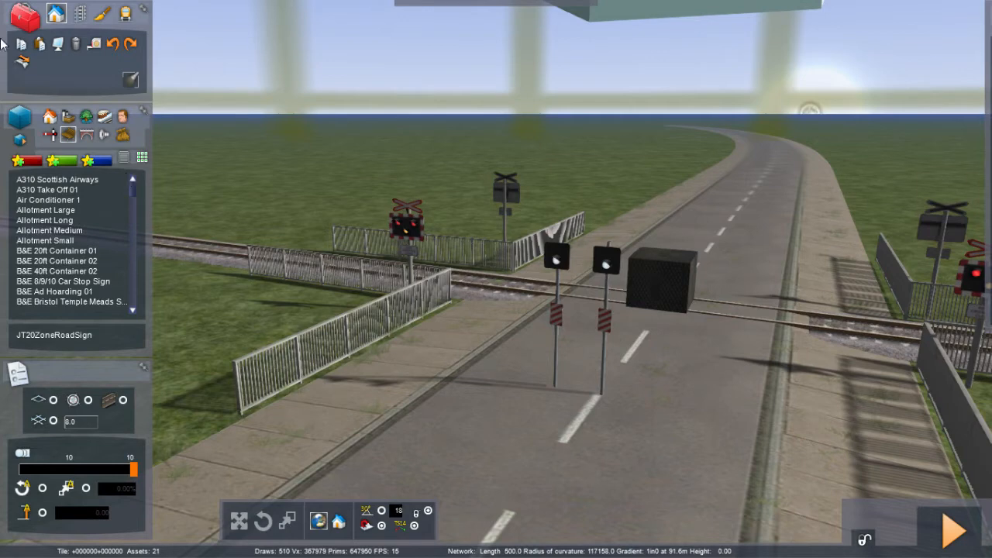
{"action": "left_click", "coordinate": [123, 138]}
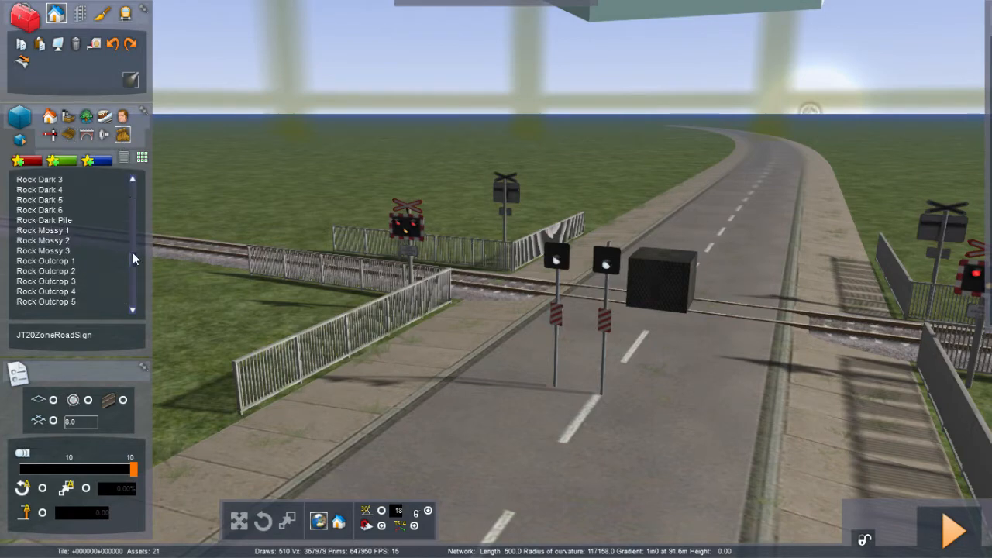
Step: Scroll the object list up and browse the object filter's providers, checking the packs listed under JL
{"action": "left_click_drag", "start_coordinate": [132, 255], "coordinate": [131, 219]}
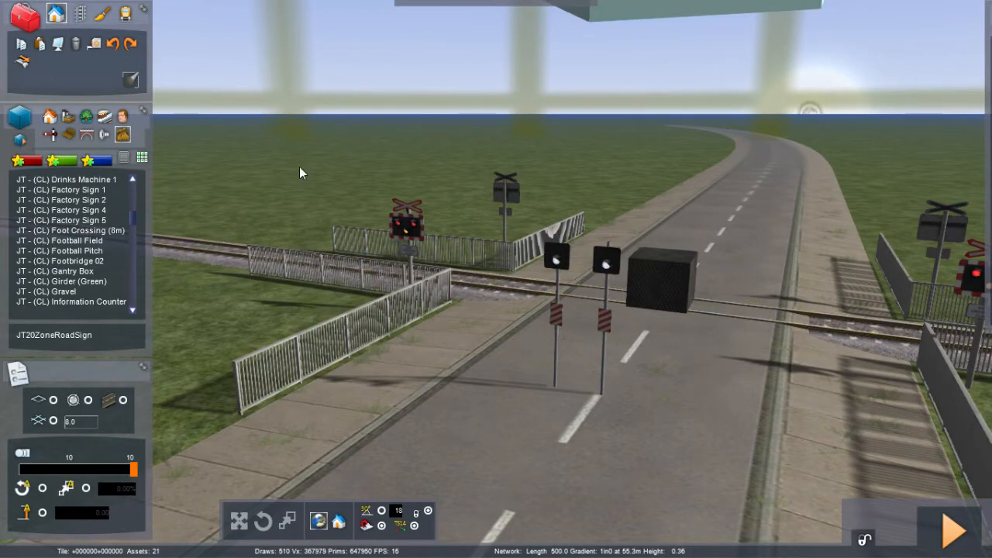
{"action": "mouse_move", "coordinate": [990, 139]}
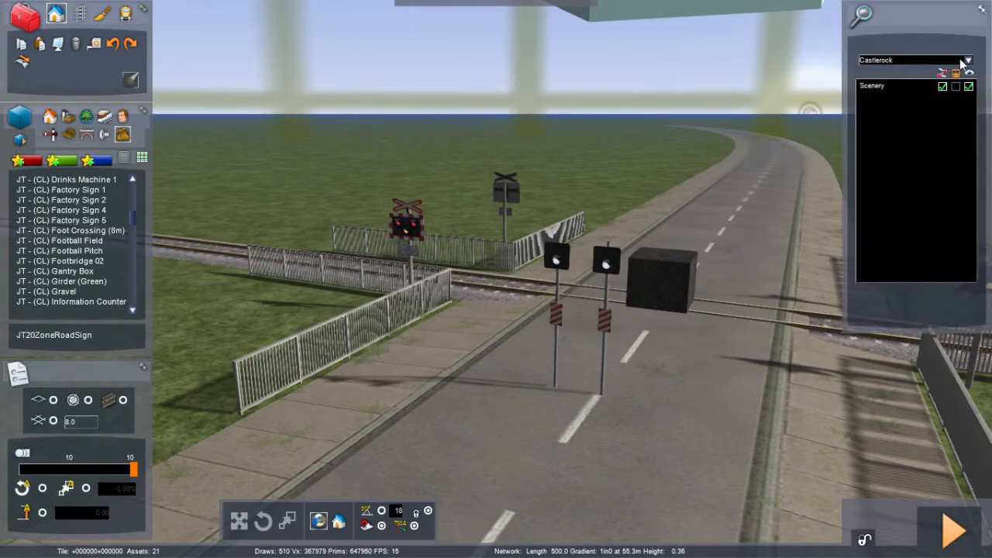
{"action": "left_click", "coordinate": [969, 60]}
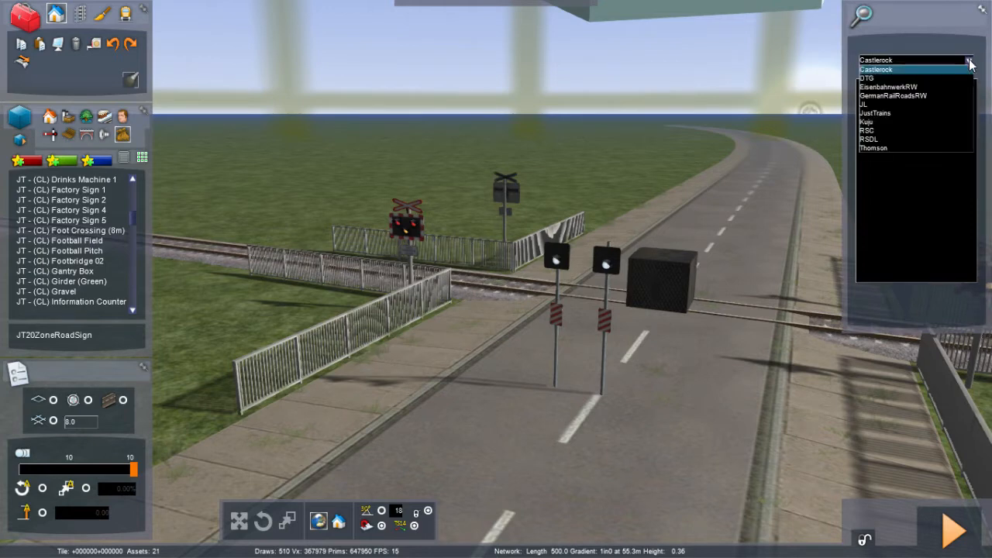
{"action": "left_click", "coordinate": [877, 105]}
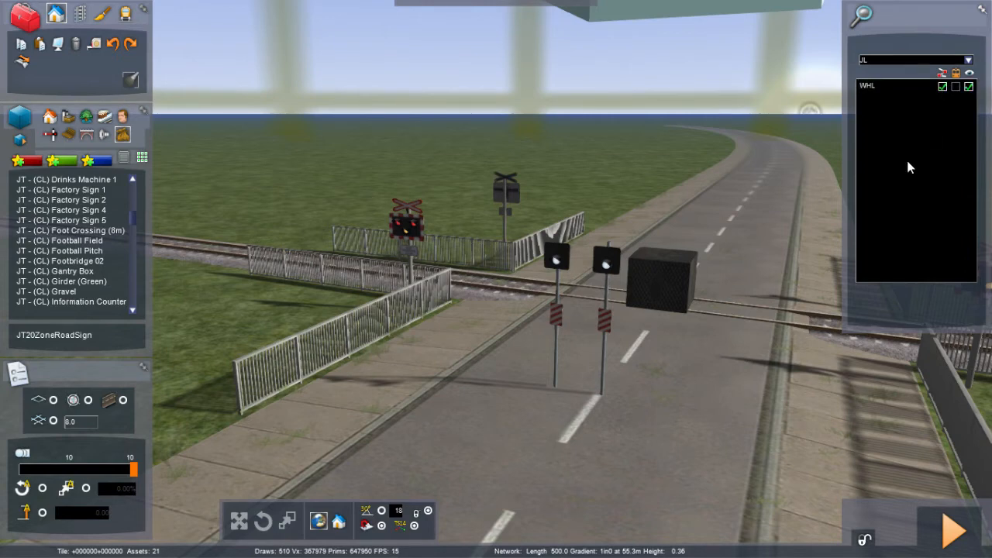
{"action": "left_click", "coordinate": [968, 60]}
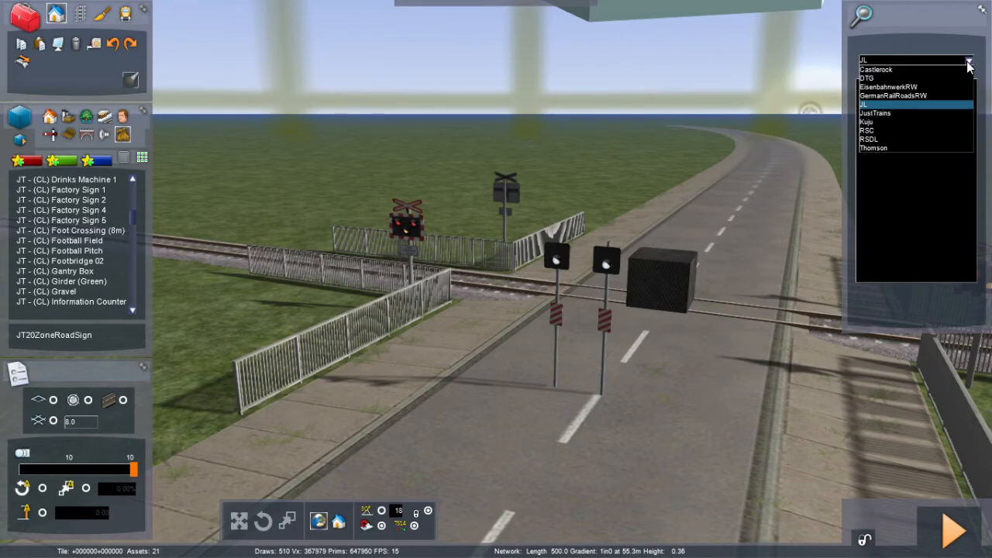
Step: Enable the BathTemp, Class91Addon, DonnerPass and ECMLS packs of the RSC provider in the object filter
{"action": "left_click", "coordinate": [884, 131]}
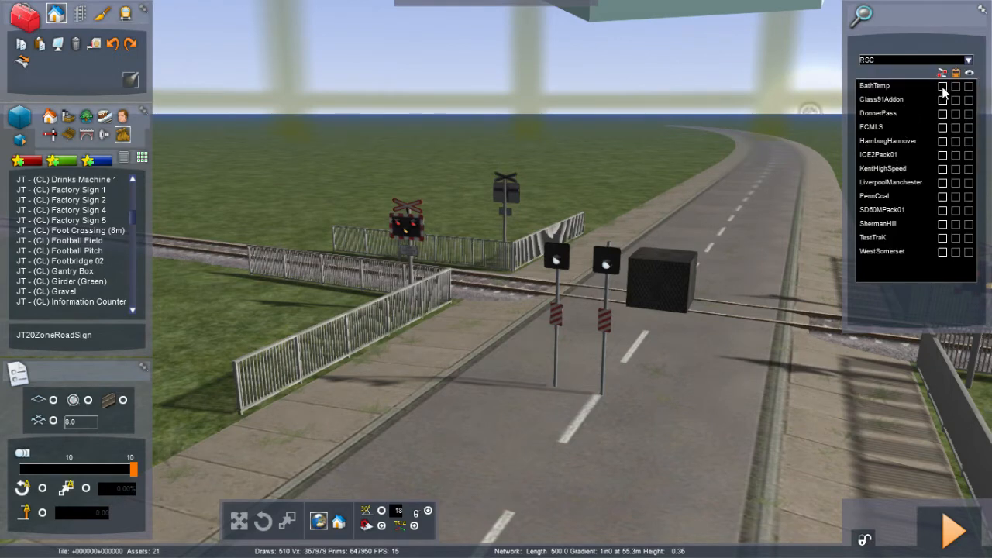
{"action": "left_click", "coordinate": [944, 99]}
{"action": "left_click", "coordinate": [943, 129]}
{"action": "left_click", "coordinate": [943, 144]}
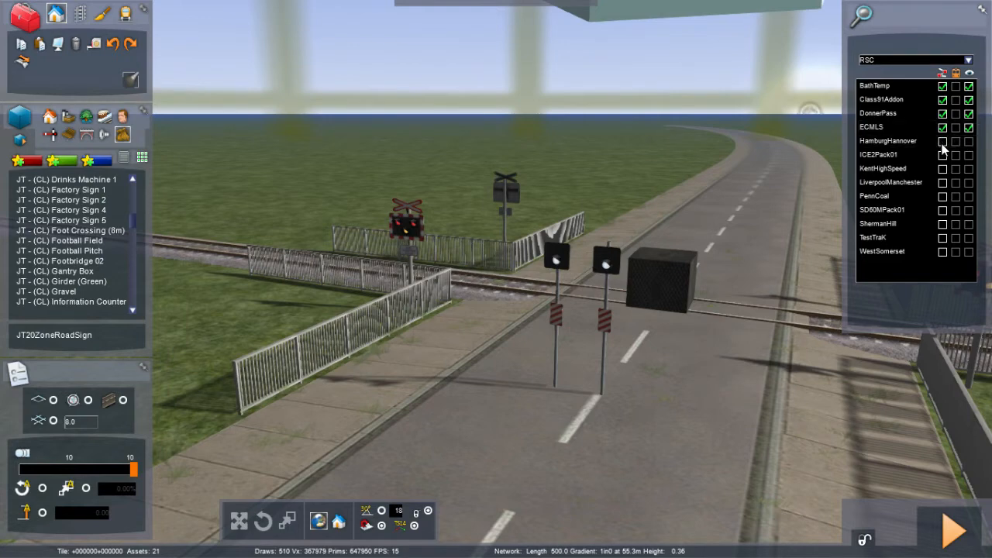
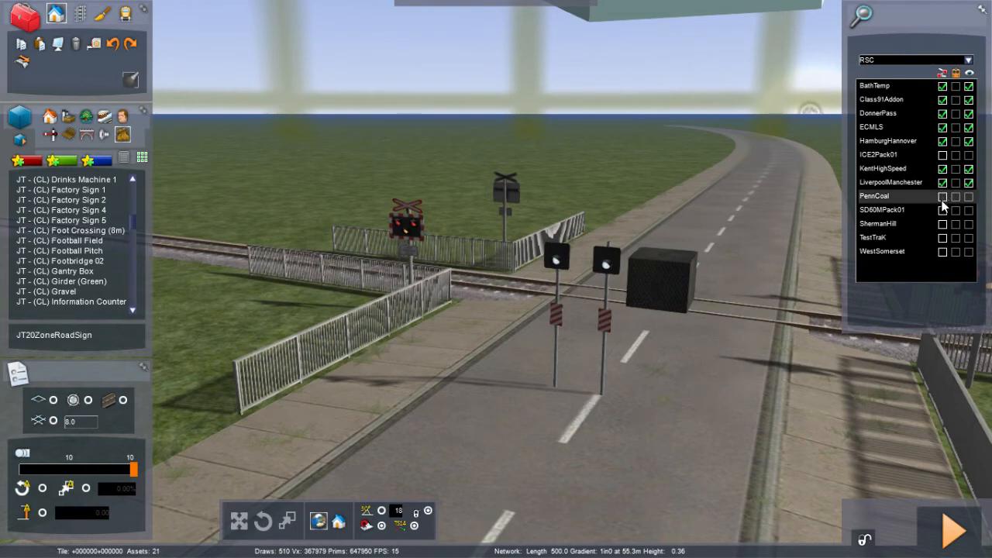
Step: Enable the WestSomerset pack of the RSC provider in the object filter and scroll through the object list
{"action": "left_click", "coordinate": [944, 252]}
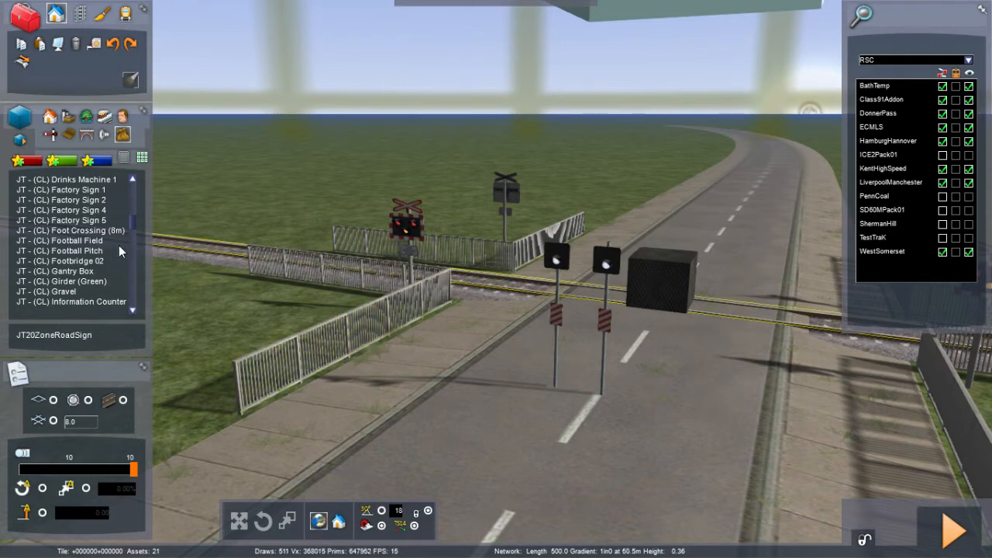
{"action": "scroll", "coordinate": [131, 222], "scroll_direction": "up", "scroll_amount": 1}
{"action": "scroll", "coordinate": [131, 225], "scroll_direction": "down", "scroll_amount": 12}
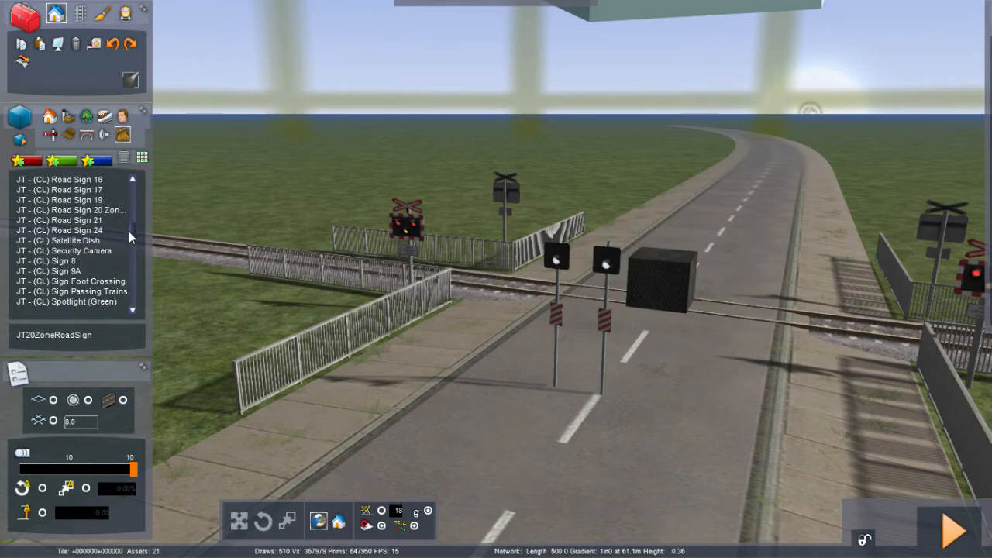
{"action": "scroll", "coordinate": [129, 231], "scroll_direction": "down", "scroll_amount": 5}
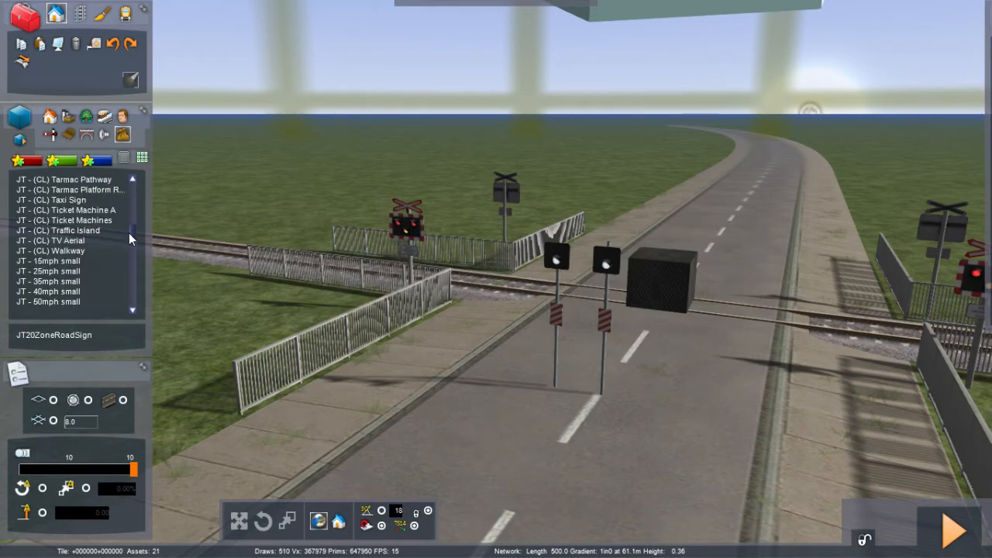
{"action": "scroll", "coordinate": [129, 233], "scroll_direction": "down", "scroll_amount": 5}
{"action": "scroll", "coordinate": [129, 236], "scroll_direction": "down", "scroll_amount": 6}
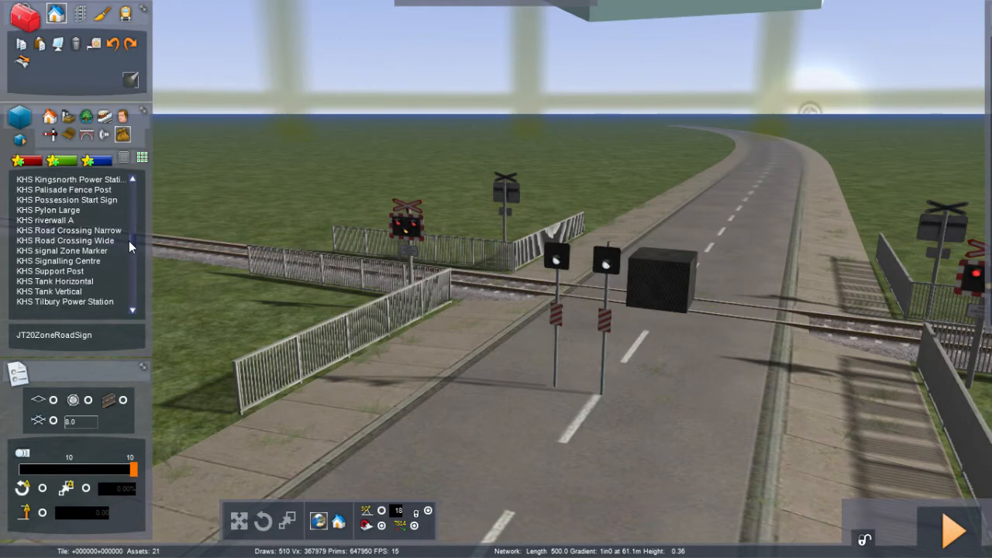
{"action": "scroll", "coordinate": [129, 242], "scroll_direction": "down", "scroll_amount": 5}
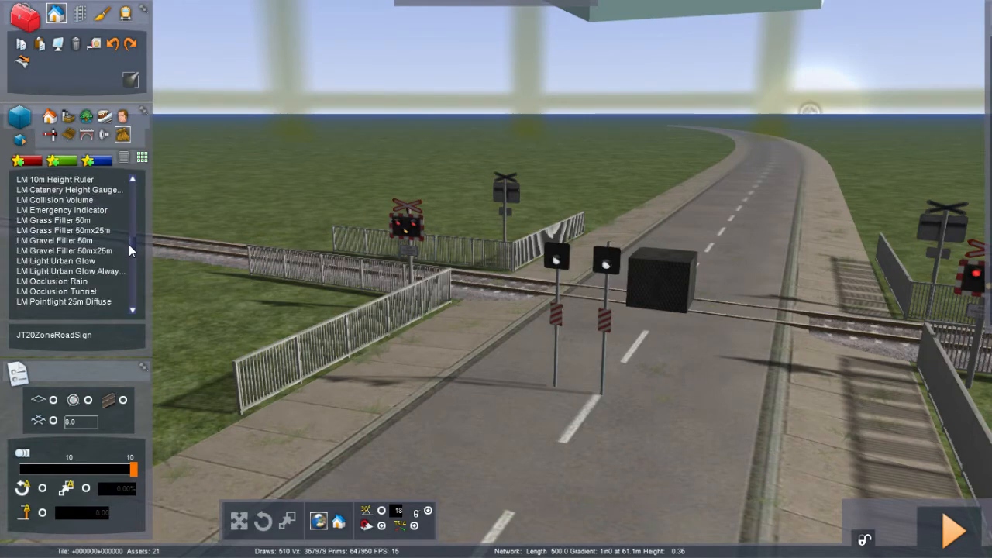
{"action": "scroll", "coordinate": [129, 246], "scroll_direction": "down", "scroll_amount": 5}
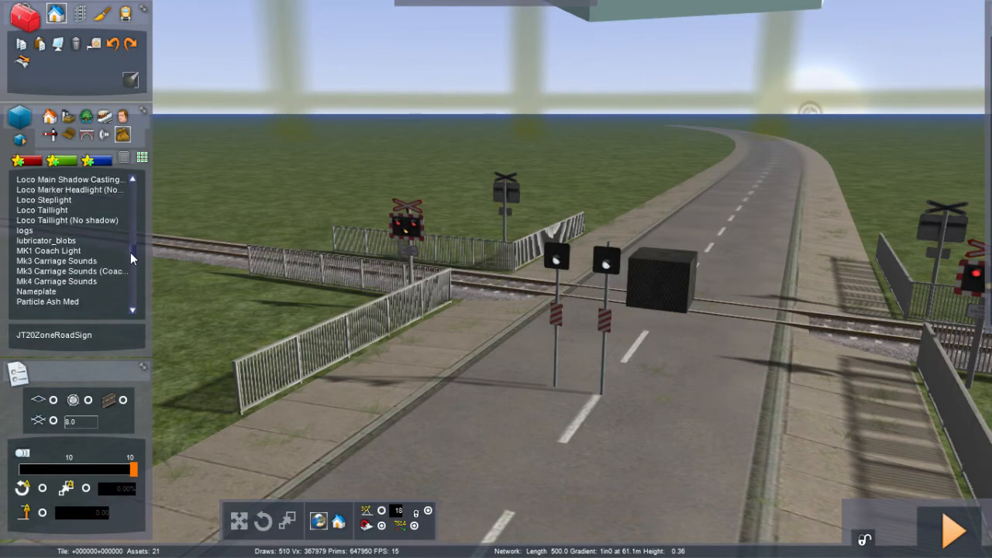
{"action": "scroll", "coordinate": [130, 254], "scroll_direction": "down", "scroll_amount": 12}
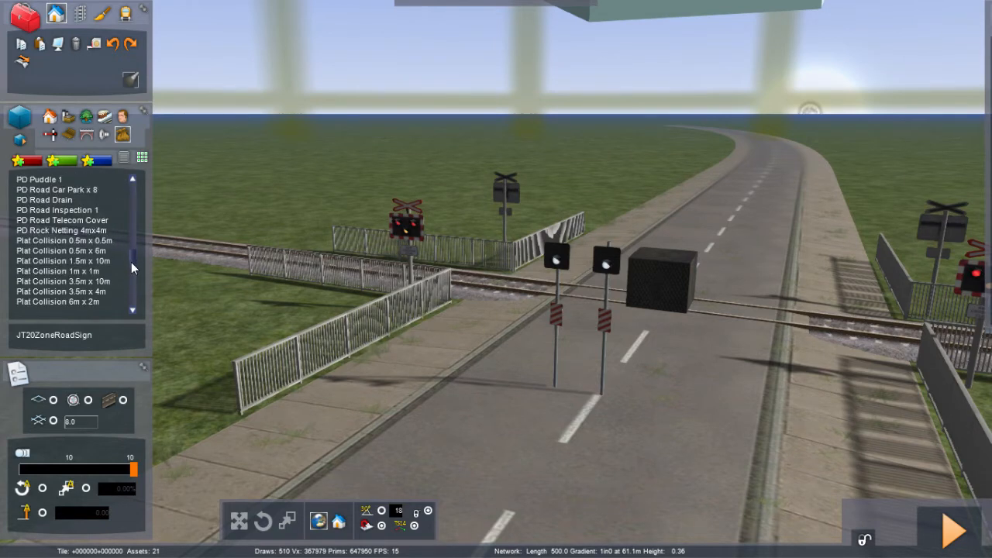
Step: Browse other scenery categories, including the signals category, scrolling through their object lists
{"action": "left_click", "coordinate": [67, 134]}
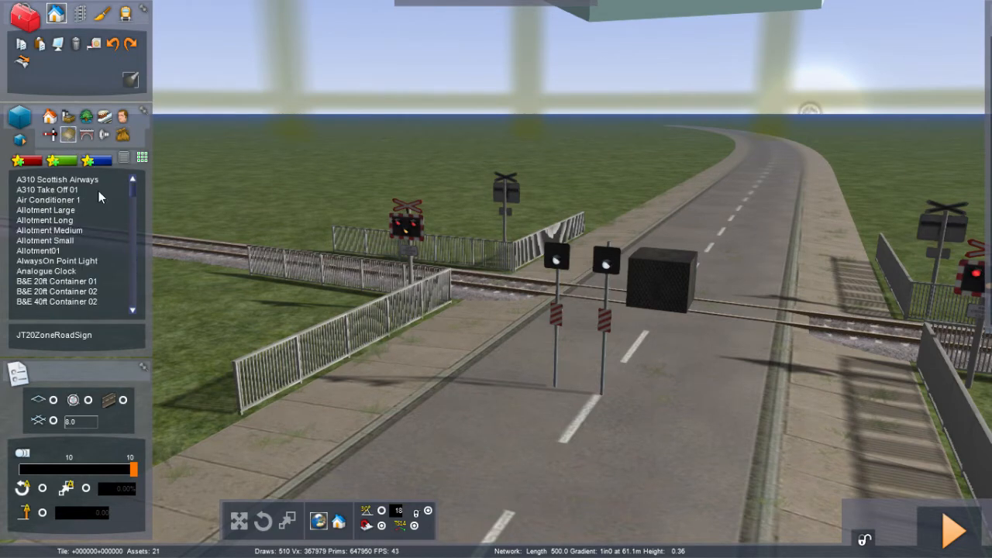
{"action": "left_click_drag", "start_coordinate": [131, 190], "coordinate": [130, 259]}
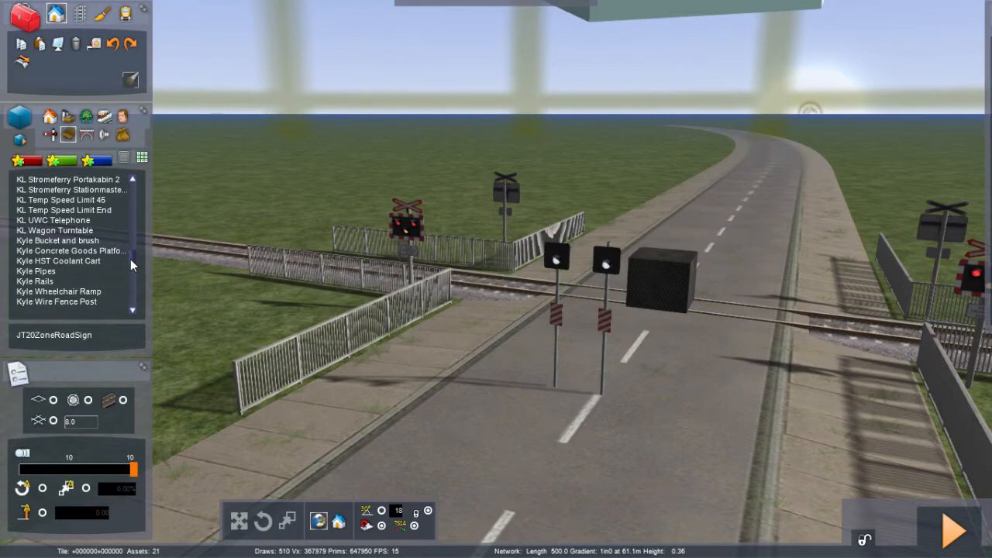
{"action": "left_click_drag", "start_coordinate": [130, 259], "coordinate": [127, 292]}
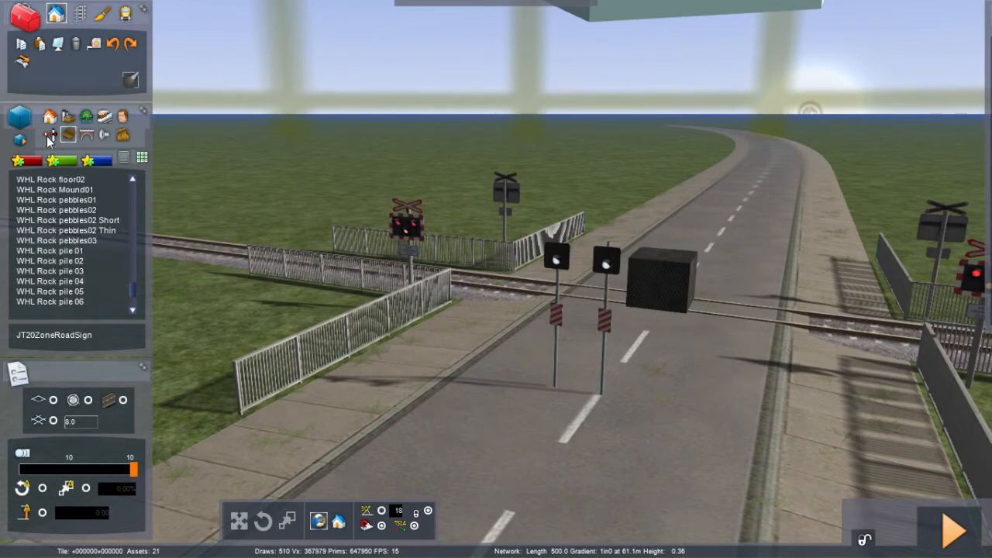
{"action": "left_click", "coordinate": [50, 135]}
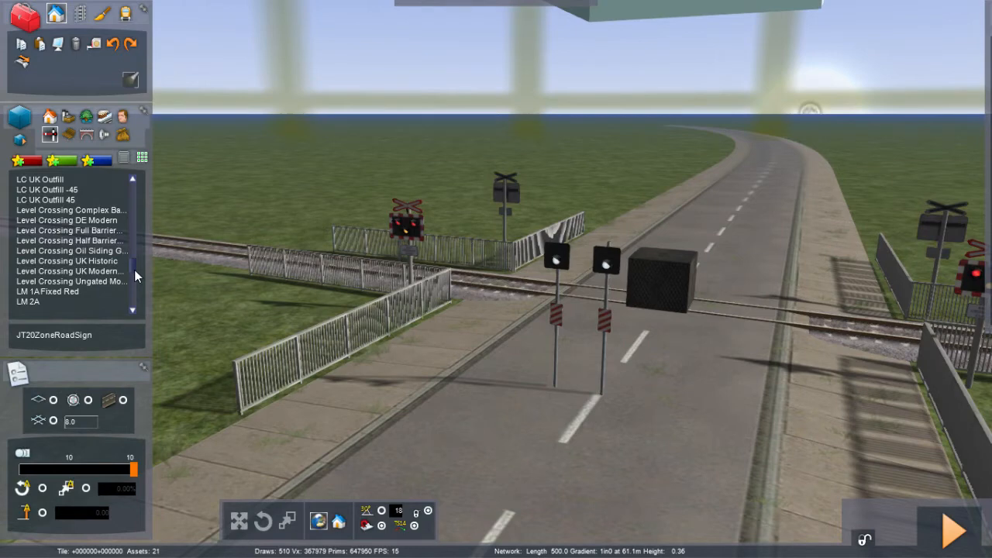
{"action": "scroll", "coordinate": [134, 269], "scroll_direction": "up", "scroll_amount": 5}
{"action": "scroll", "coordinate": [134, 268], "scroll_direction": "up", "scroll_amount": 8}
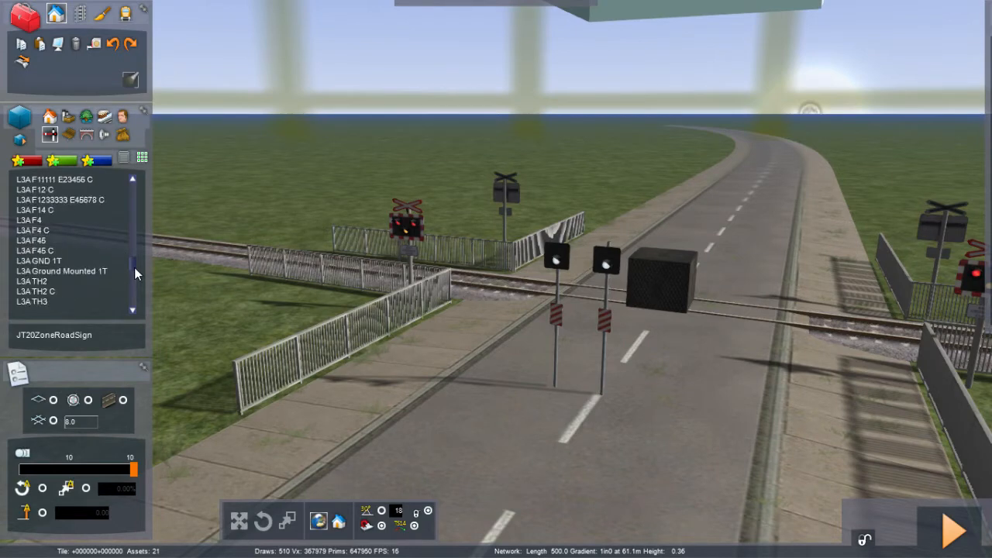
{"action": "scroll", "coordinate": [134, 266], "scroll_direction": "down", "scroll_amount": 8}
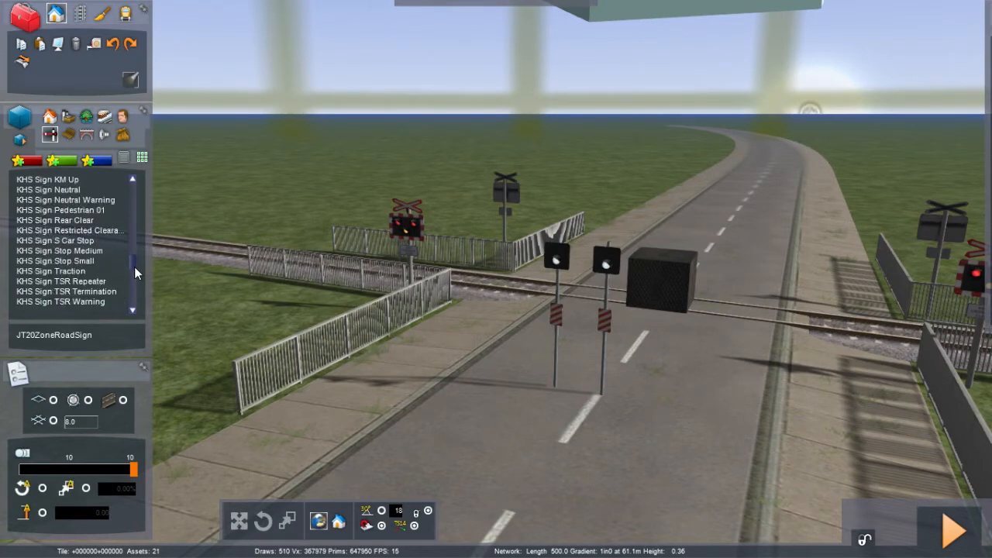
{"action": "scroll", "coordinate": [134, 267], "scroll_direction": "down", "scroll_amount": 10}
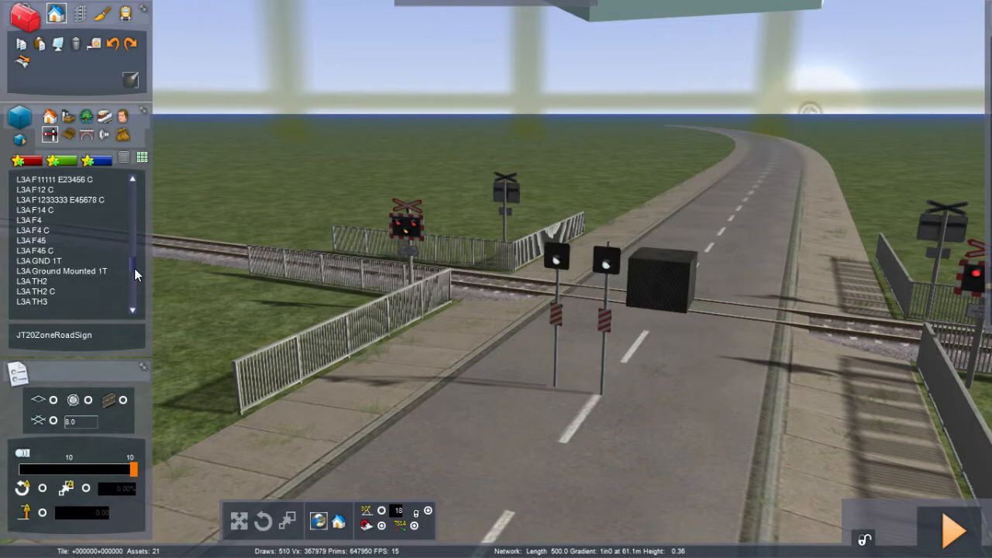
{"action": "left_click_drag", "start_coordinate": [134, 271], "coordinate": [135, 310]}
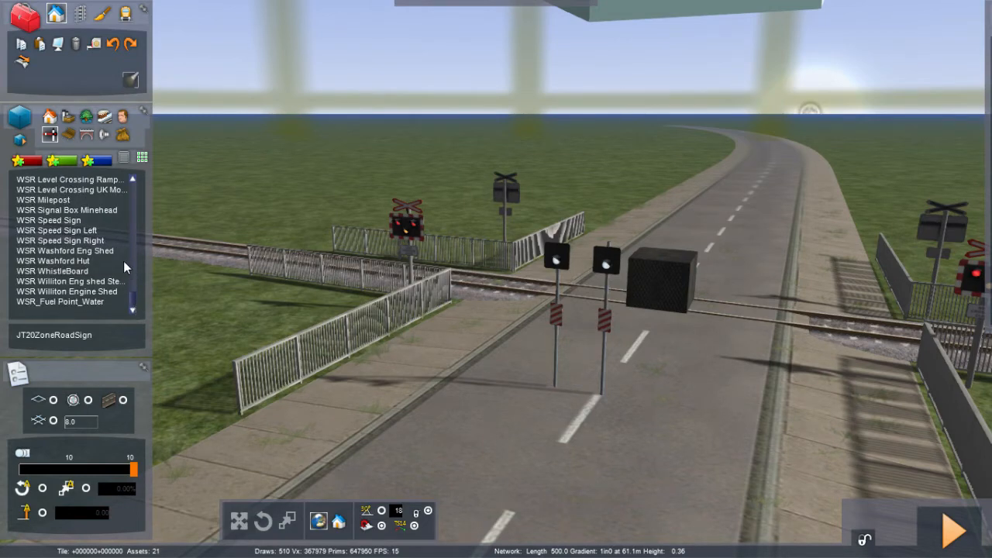
Step: Show objects from all categories and scroll the list down towards the JT - (CL) items
{"action": "left_click", "coordinate": [121, 139]}
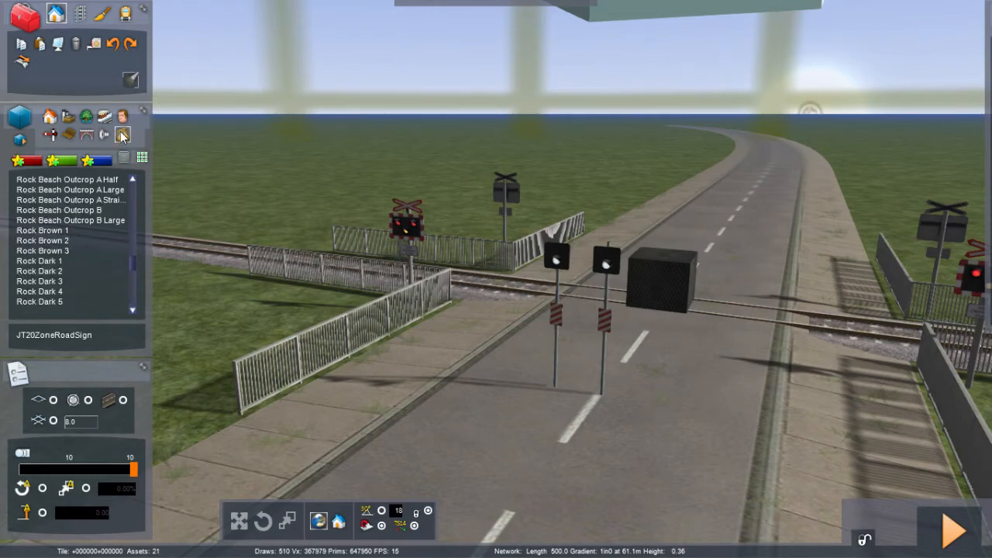
{"action": "left_click", "coordinate": [121, 136]}
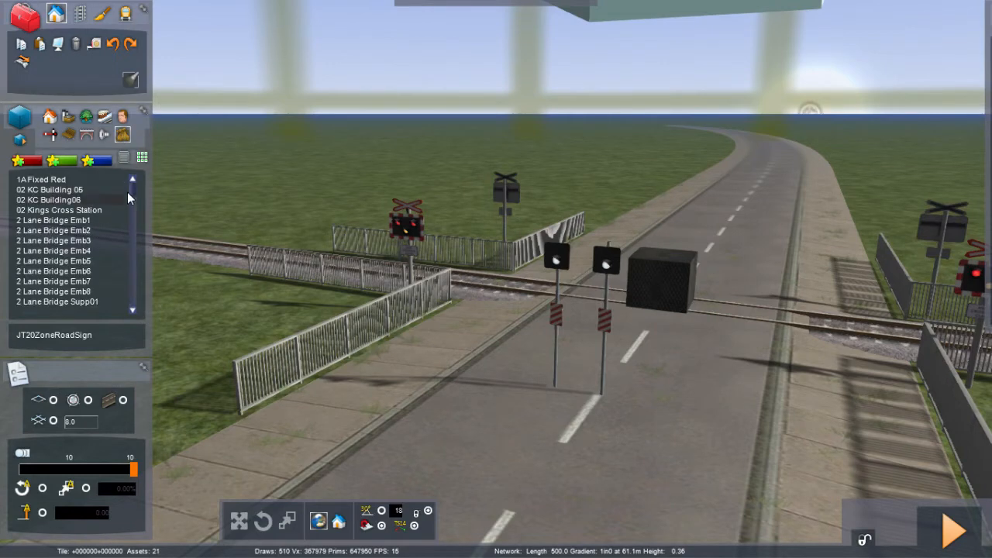
{"action": "scroll", "coordinate": [132, 195], "scroll_direction": "down", "scroll_amount": 5}
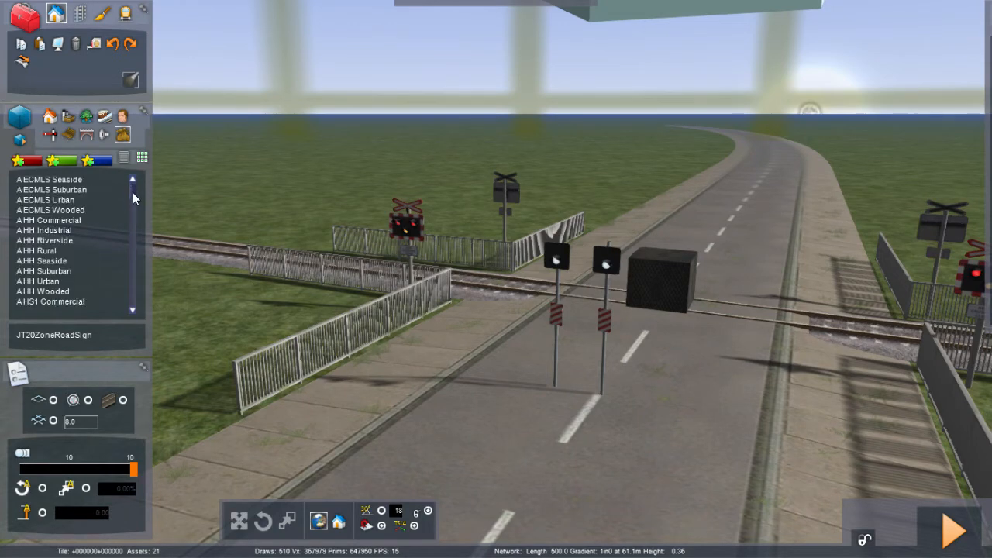
{"action": "scroll", "coordinate": [133, 194], "scroll_direction": "down", "scroll_amount": 15}
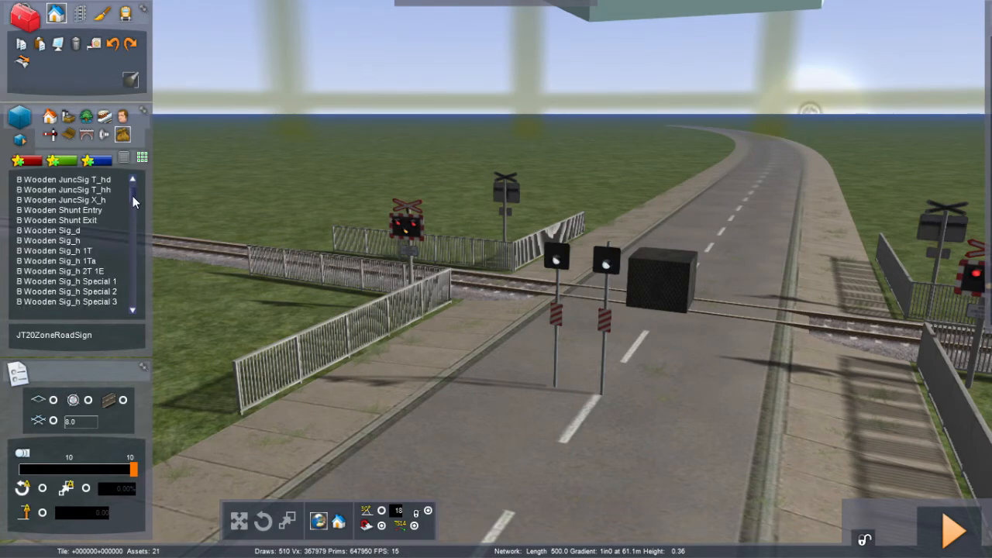
{"action": "scroll", "coordinate": [132, 201], "scroll_direction": "down", "scroll_amount": 5}
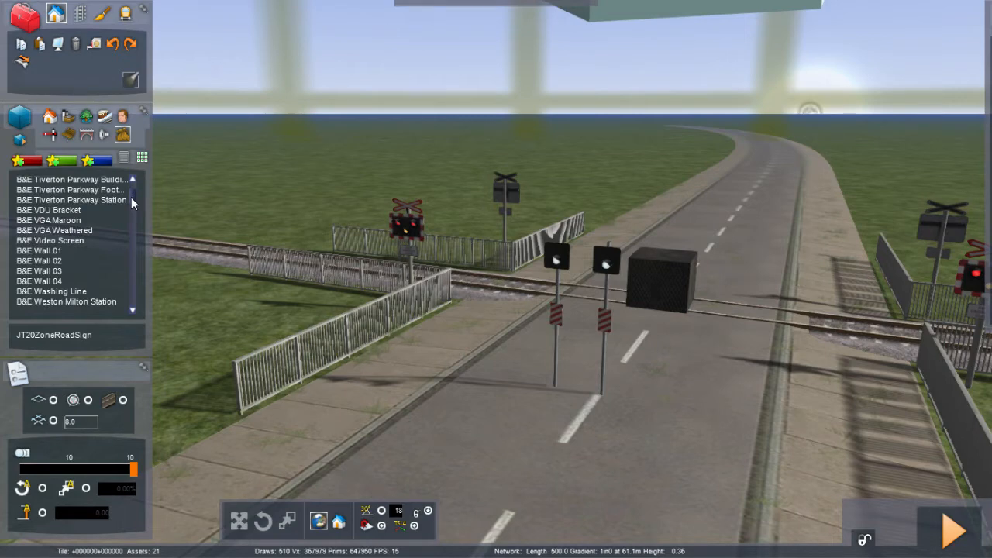
{"action": "scroll", "coordinate": [132, 202], "scroll_direction": "down", "scroll_amount": 5}
{"action": "scroll", "coordinate": [131, 203], "scroll_direction": "down", "scroll_amount": 5}
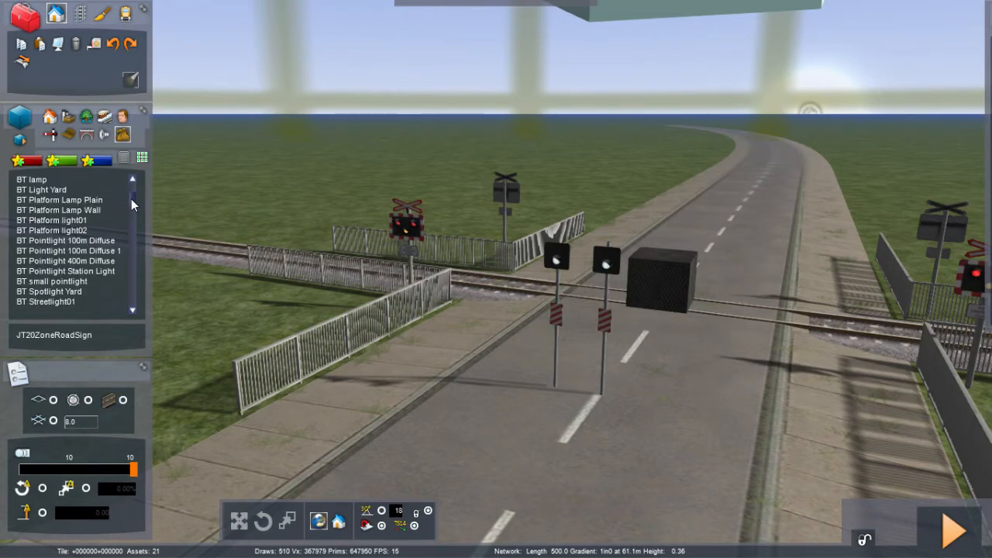
{"action": "left_click", "coordinate": [134, 309]}
{"action": "left_click", "coordinate": [134, 309]}
{"action": "left_click", "coordinate": [134, 309]}
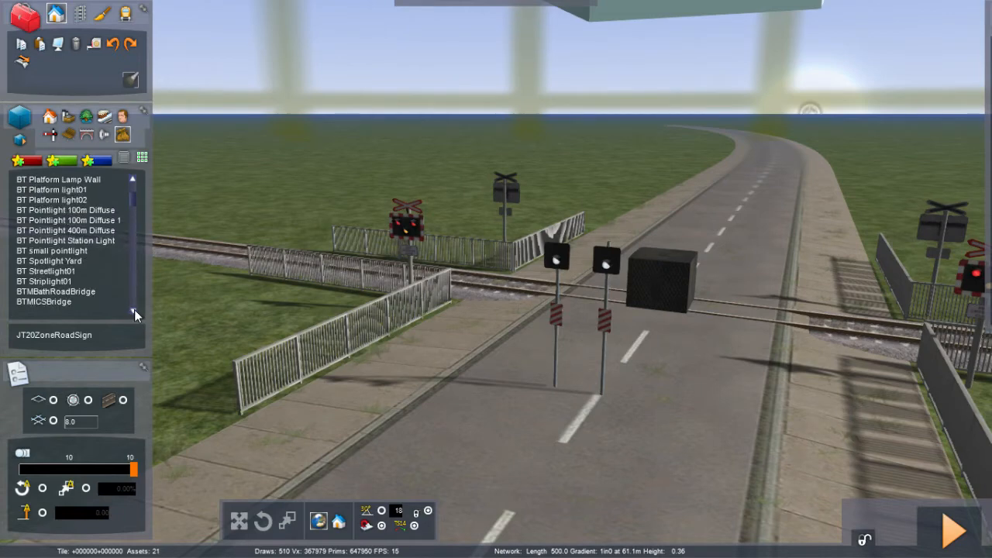
{"action": "left_click", "coordinate": [134, 309]}
{"action": "left_click", "coordinate": [134, 309]}
{"action": "left_click", "coordinate": [134, 309]}
{"action": "left_click", "coordinate": [134, 309]}
{"action": "left_click", "coordinate": [134, 309]}
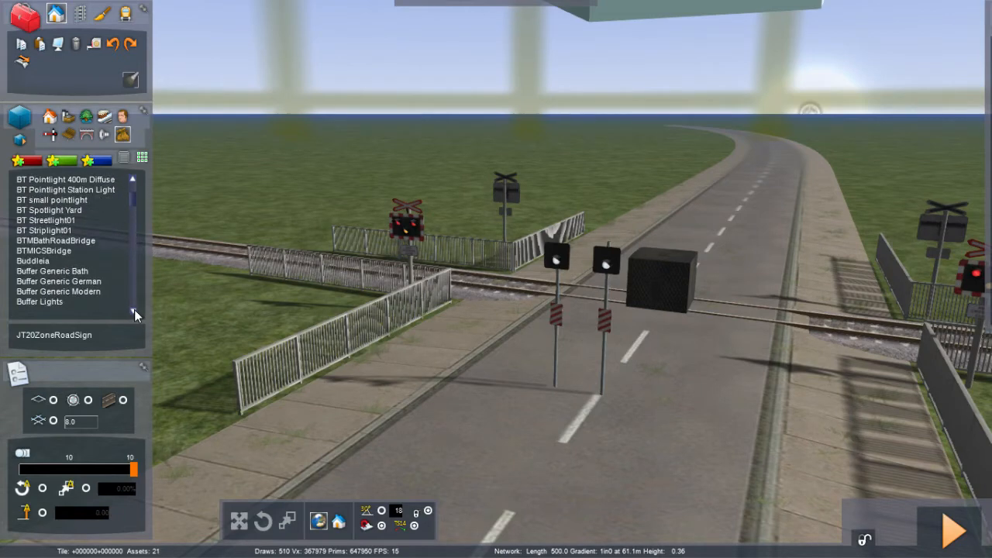
{"action": "left_click", "coordinate": [134, 309]}
{"action": "left_click", "coordinate": [134, 309]}
{"action": "left_click", "coordinate": [134, 309]}
{"action": "left_click", "coordinate": [134, 309]}
{"action": "left_click", "coordinate": [134, 310]}
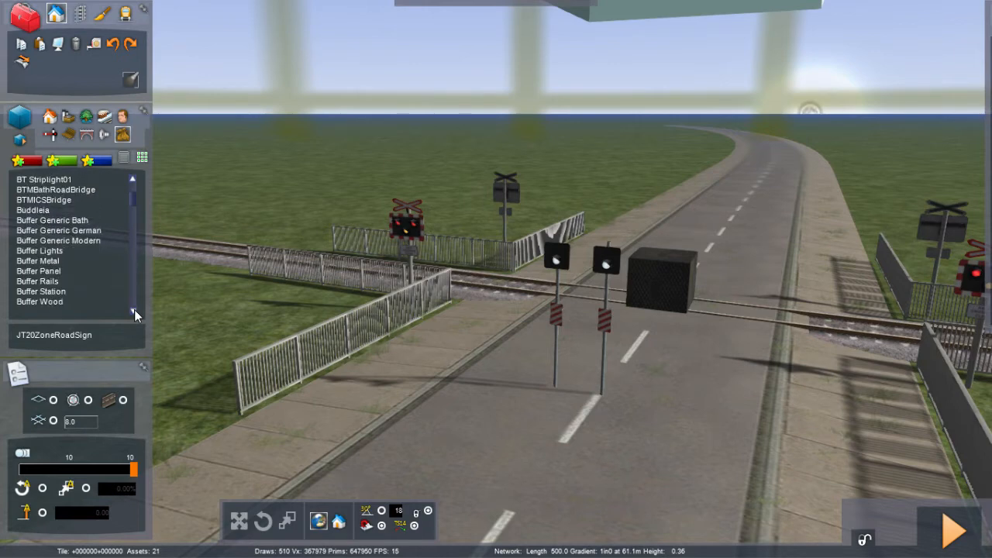
{"action": "left_click", "coordinate": [134, 309]}
{"action": "left_click", "coordinate": [134, 309]}
{"action": "left_click", "coordinate": [134, 309]}
{"action": "left_click", "coordinate": [134, 309]}
{"action": "left_click", "coordinate": [134, 310]}
{"action": "left_click", "coordinate": [134, 309]}
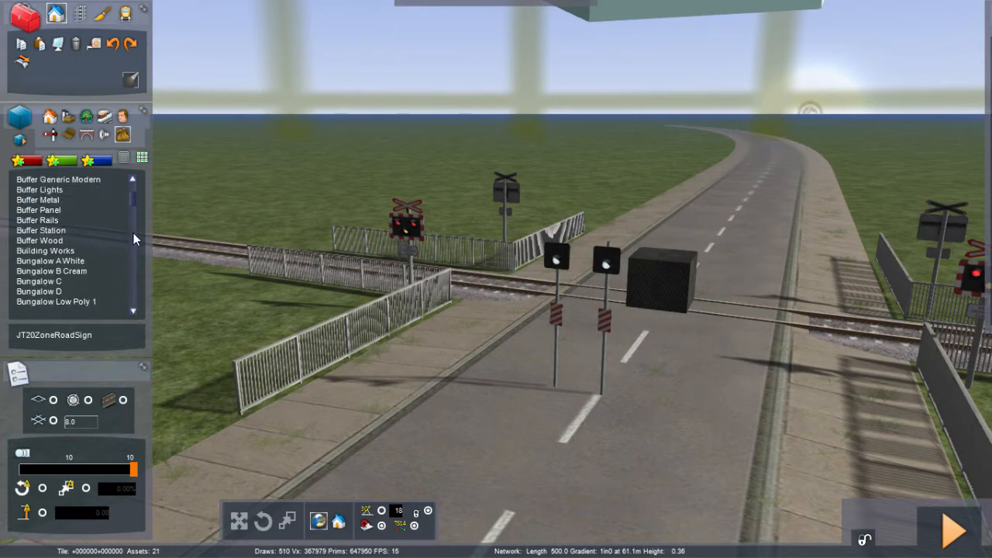
{"action": "left_click_drag", "start_coordinate": [131, 195], "coordinate": [129, 201]}
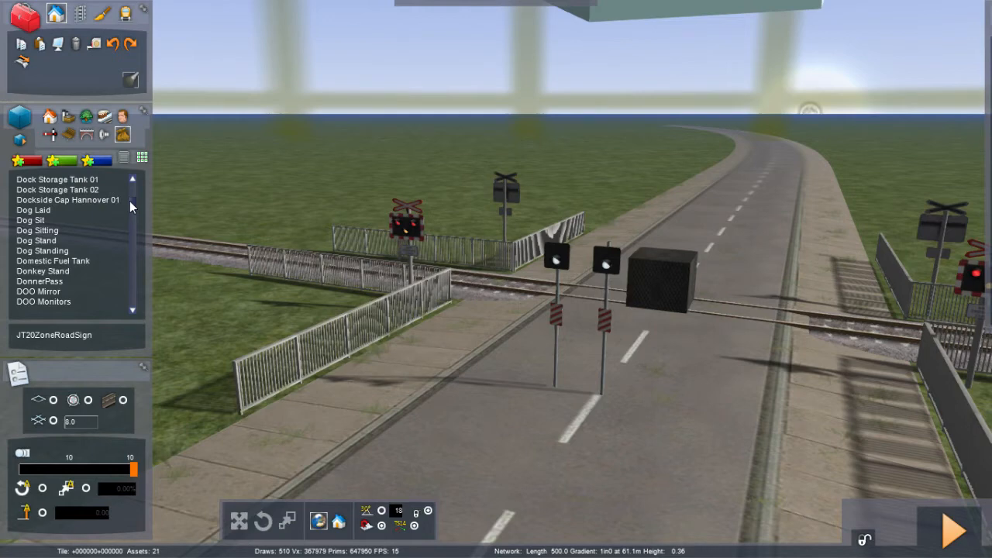
{"action": "left_click_drag", "start_coordinate": [130, 200], "coordinate": [128, 222]}
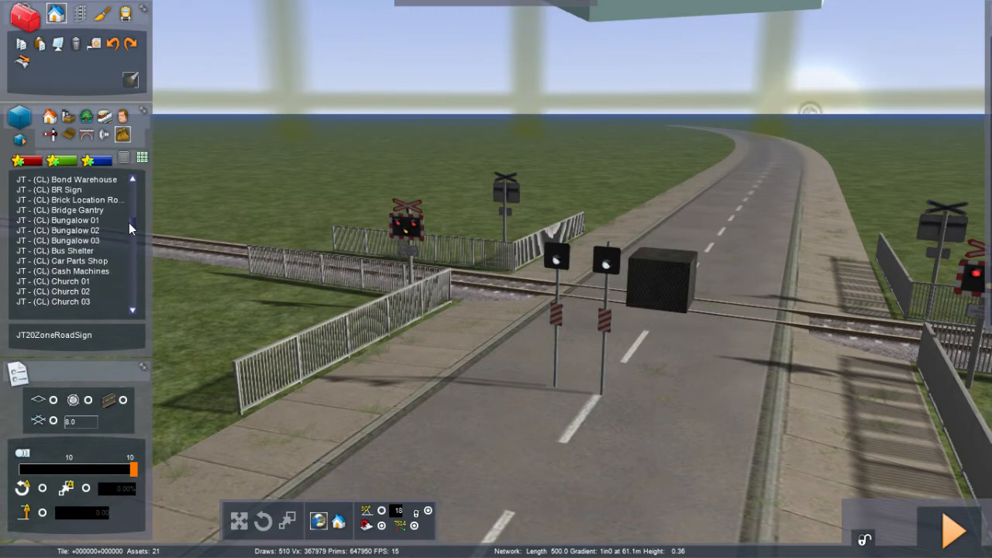
Step: Scroll down the object list through the JT - (CL) houses, garages and level crossing items
{"action": "left_click", "coordinate": [132, 310]}
{"action": "left_click", "coordinate": [132, 311]}
{"action": "left_click", "coordinate": [132, 311]}
{"action": "left_click", "coordinate": [131, 310]}
{"action": "left_click", "coordinate": [132, 311]}
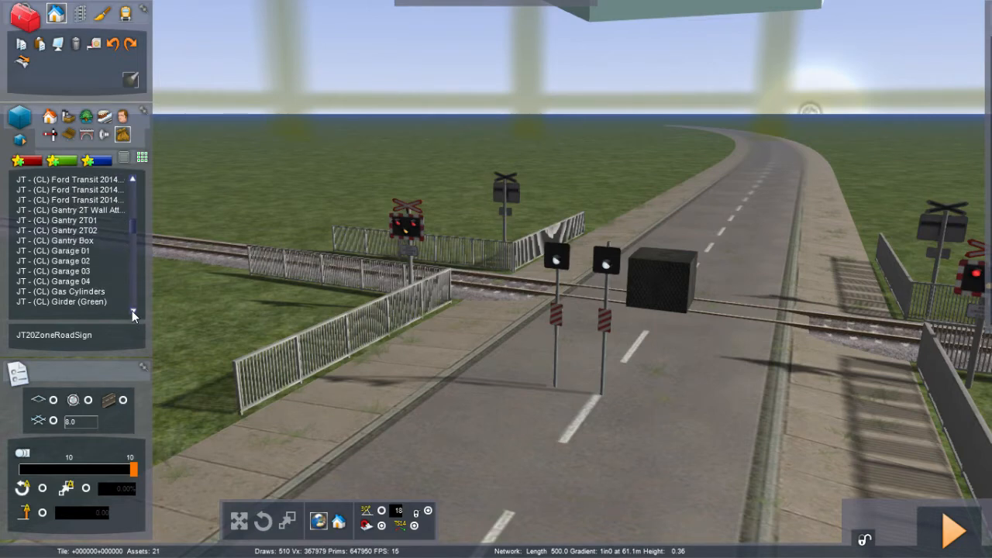
{"action": "left_click", "coordinate": [132, 311]}
{"action": "left_click", "coordinate": [132, 311]}
{"action": "left_click", "coordinate": [132, 310]}
{"action": "left_click", "coordinate": [132, 311]}
{"action": "left_click", "coordinate": [132, 311]}
{"action": "left_click", "coordinate": [132, 310]}
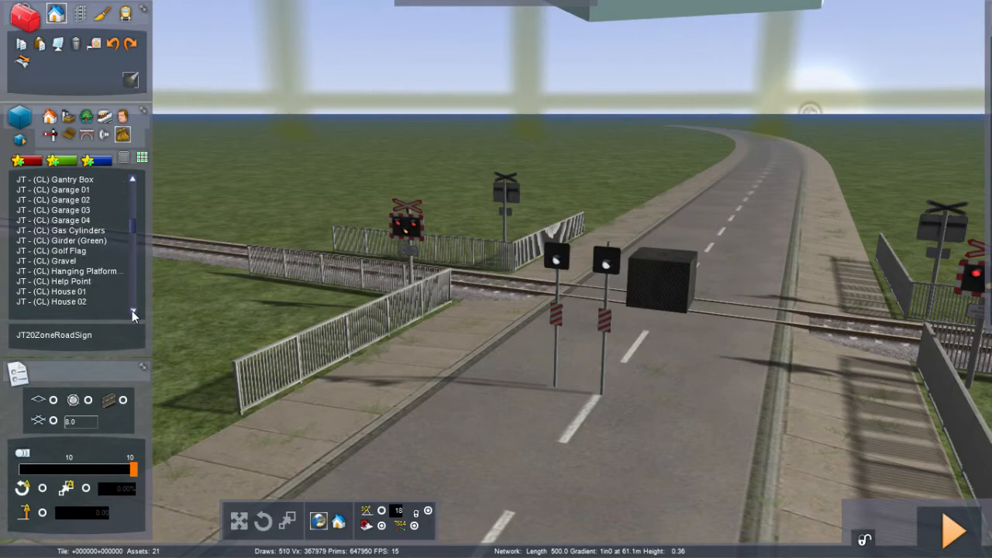
{"action": "left_click", "coordinate": [132, 311]}
{"action": "left_click", "coordinate": [132, 310]}
{"action": "left_click", "coordinate": [132, 311]}
{"action": "left_click", "coordinate": [132, 311]}
{"action": "left_click", "coordinate": [132, 311]}
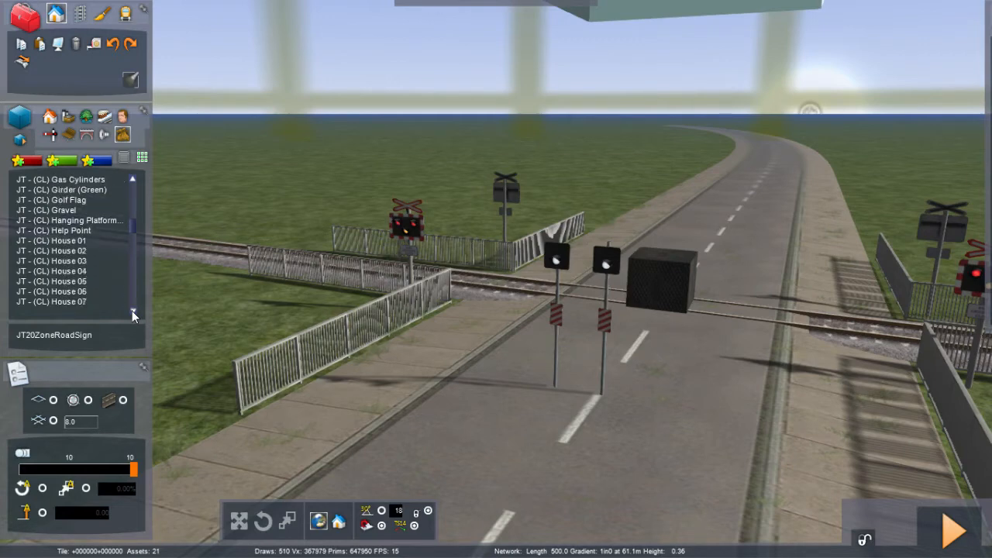
{"action": "left_click", "coordinate": [132, 311]}
{"action": "left_click", "coordinate": [132, 311]}
{"action": "left_click", "coordinate": [132, 311]}
{"action": "left_click", "coordinate": [131, 311]}
{"action": "left_click", "coordinate": [132, 311]}
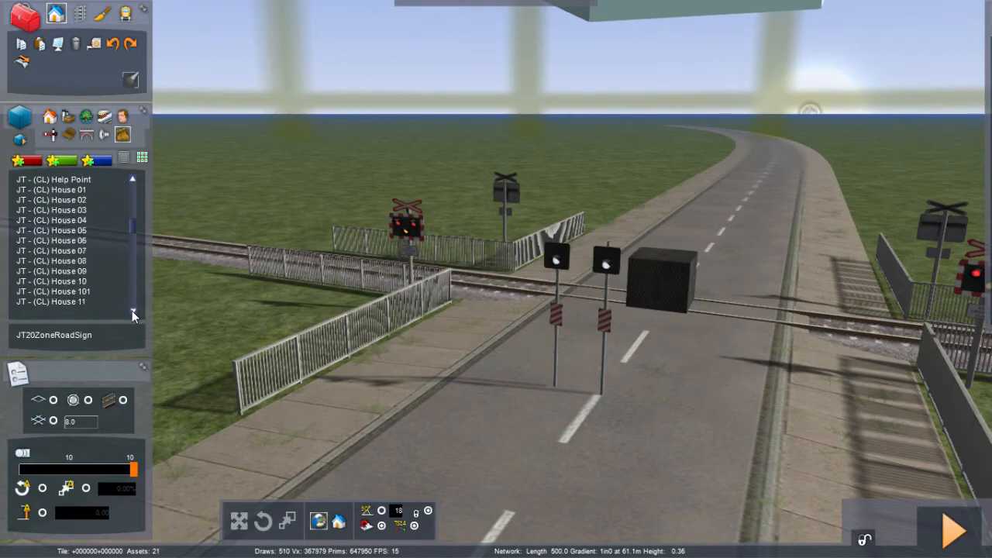
{"action": "left_click", "coordinate": [132, 311]}
{"action": "left_click", "coordinate": [131, 311]}
{"action": "left_click", "coordinate": [132, 311]}
{"action": "left_click", "coordinate": [132, 311]}
{"action": "left_click", "coordinate": [131, 310]}
{"action": "left_click", "coordinate": [132, 311]}
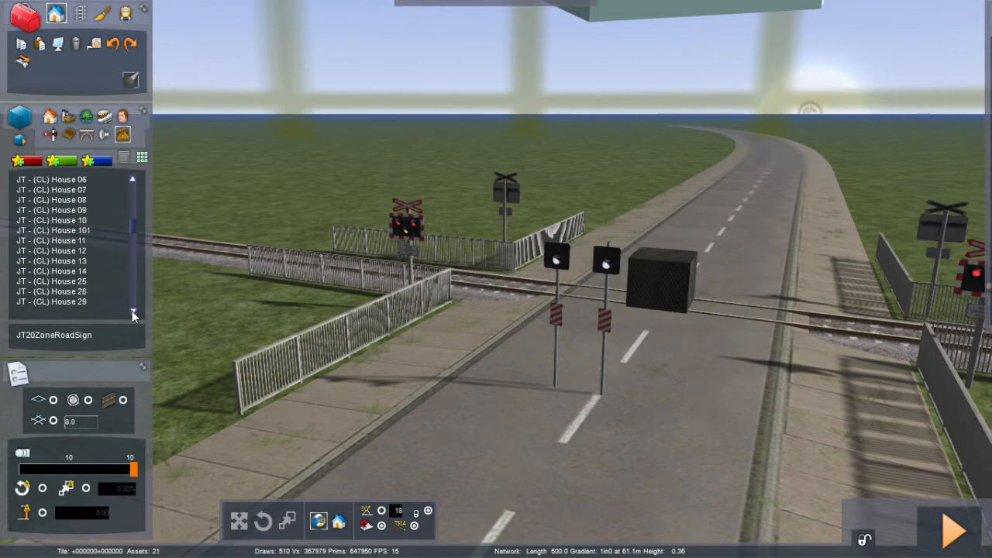
{"action": "left_click", "coordinate": [131, 311]}
{"action": "left_click", "coordinate": [132, 311]}
{"action": "left_click", "coordinate": [131, 311]}
{"action": "left_click", "coordinate": [131, 311]}
{"action": "left_click", "coordinate": [132, 311]}
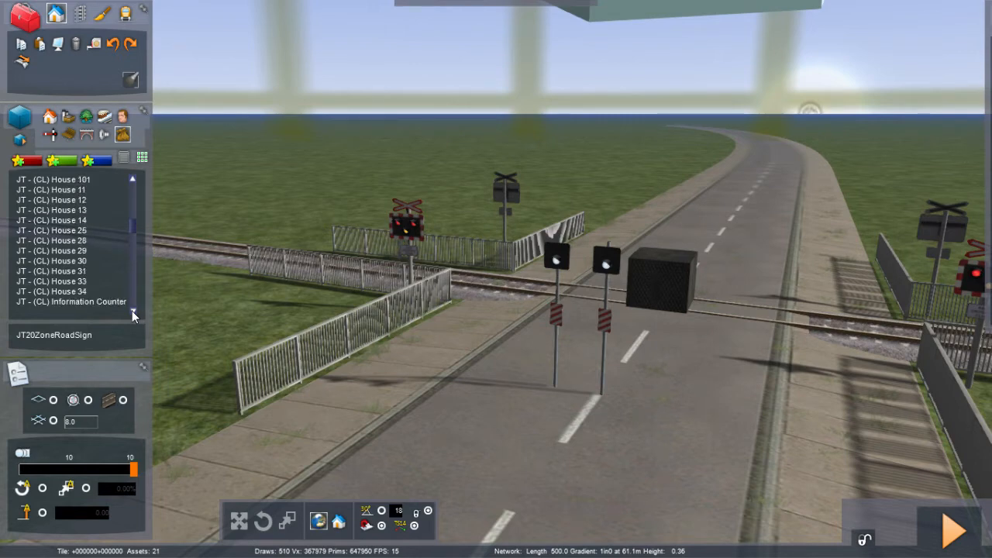
{"action": "left_click", "coordinate": [132, 311]}
{"action": "left_click", "coordinate": [132, 311]}
{"action": "left_click", "coordinate": [132, 310]}
{"action": "left_click", "coordinate": [131, 311]}
{"action": "left_click", "coordinate": [132, 311]}
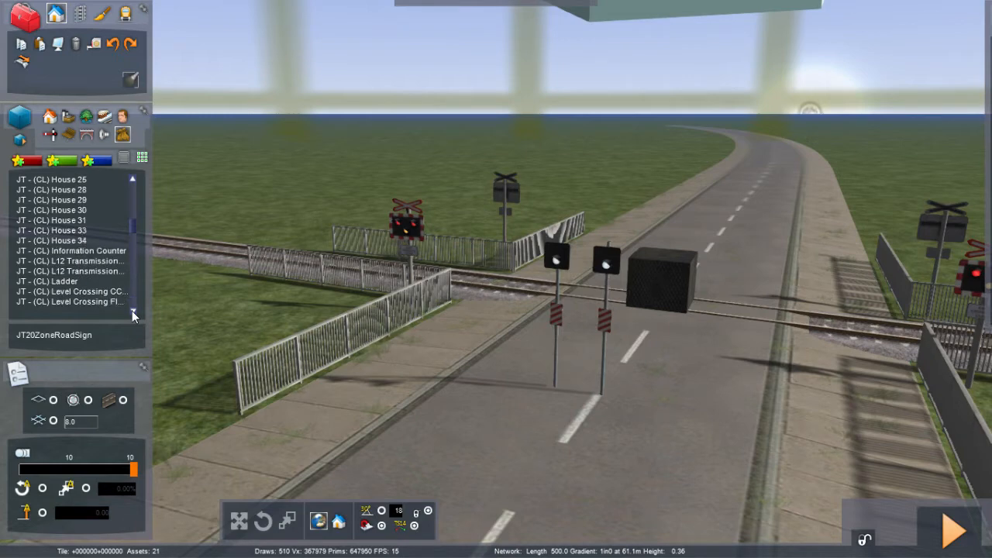
{"action": "left_click", "coordinate": [132, 311]}
{"action": "left_click", "coordinate": [132, 311]}
{"action": "left_click", "coordinate": [132, 310]}
{"action": "left_click", "coordinate": [132, 311]}
{"action": "left_click", "coordinate": [132, 311]}
{"action": "left_click", "coordinate": [132, 310]}
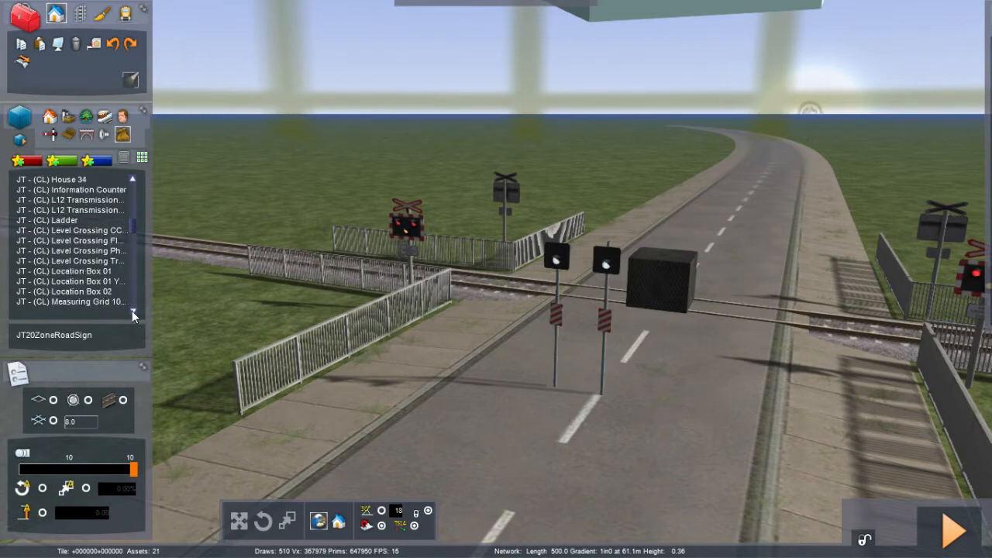
{"action": "left_click", "coordinate": [131, 310]}
{"action": "left_click", "coordinate": [132, 311]}
{"action": "left_click", "coordinate": [132, 311]}
{"action": "left_click", "coordinate": [132, 311]}
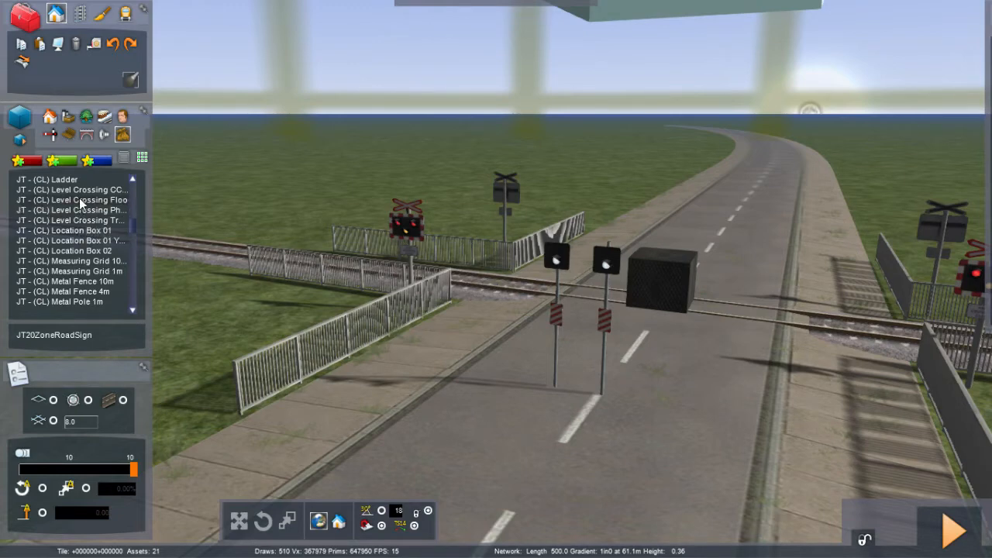
Step: Continue scrolling the object list through the JT - (CL) metal fences, poles, speed boards and offices
{"action": "left_click", "coordinate": [132, 310]}
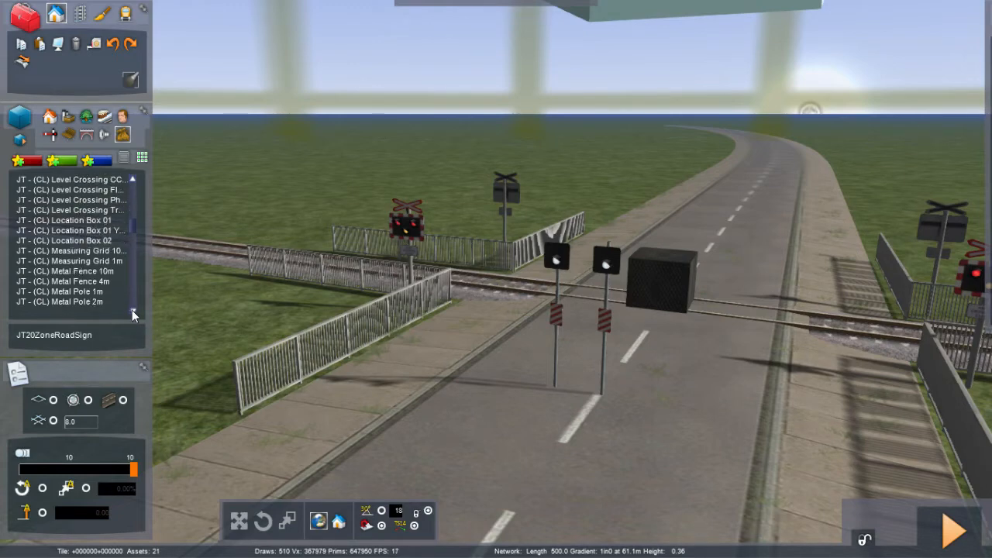
{"action": "left_click", "coordinate": [133, 310]}
{"action": "left_click", "coordinate": [132, 310]}
{"action": "left_click", "coordinate": [133, 310]}
{"action": "left_click", "coordinate": [133, 310]}
{"action": "left_click", "coordinate": [132, 310]}
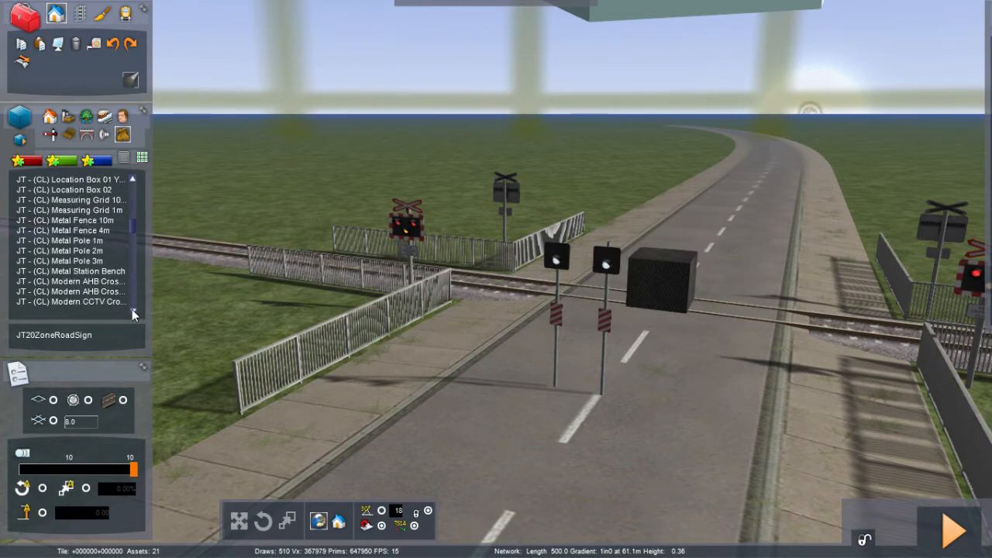
{"action": "left_click", "coordinate": [132, 310]}
{"action": "left_click", "coordinate": [132, 310]}
{"action": "left_click", "coordinate": [132, 310]}
{"action": "left_click", "coordinate": [132, 310]}
{"action": "left_click", "coordinate": [132, 310]}
{"action": "left_click", "coordinate": [132, 310]}
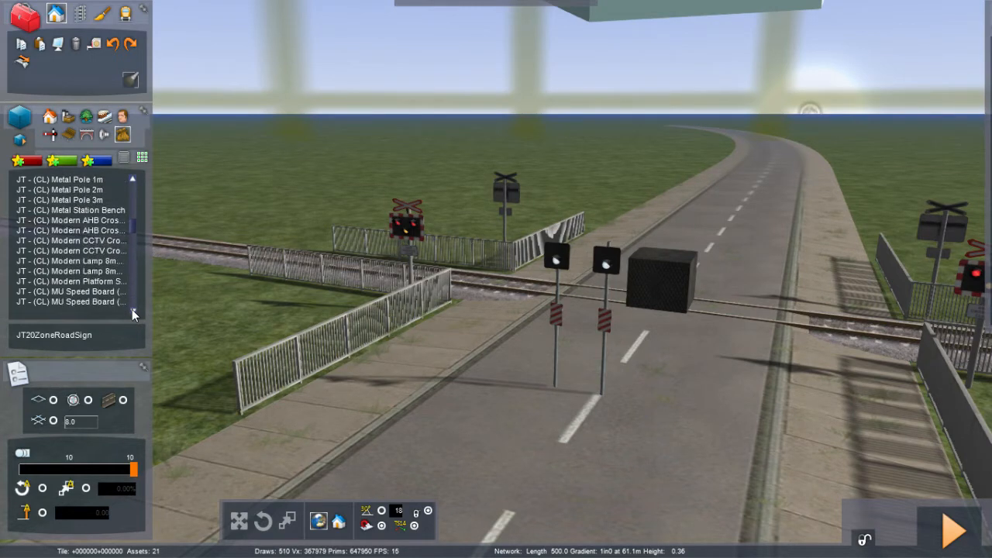
{"action": "left_click", "coordinate": [131, 310]}
{"action": "left_click", "coordinate": [132, 310]}
{"action": "left_click", "coordinate": [132, 310]}
{"action": "left_click", "coordinate": [132, 310]}
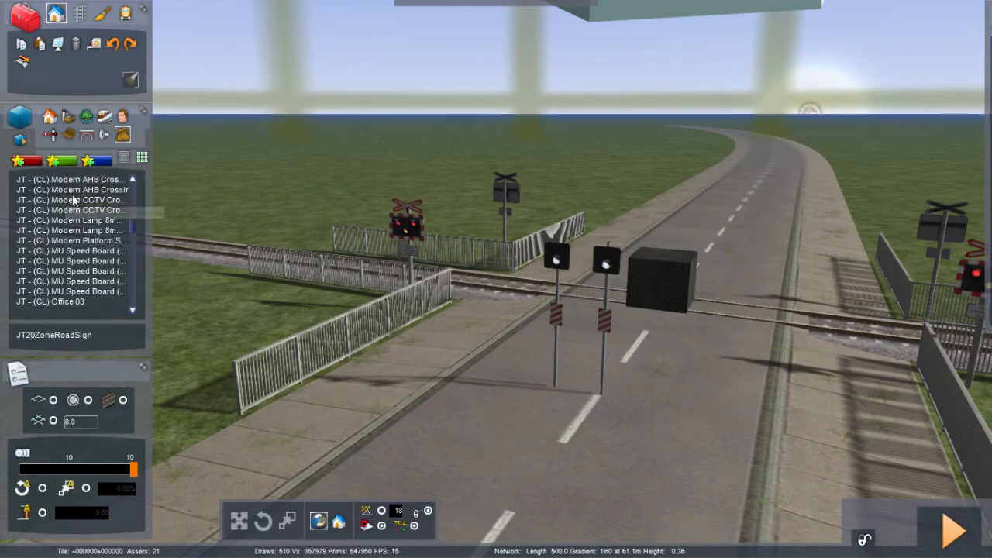
{"action": "left_click", "coordinate": [133, 309]}
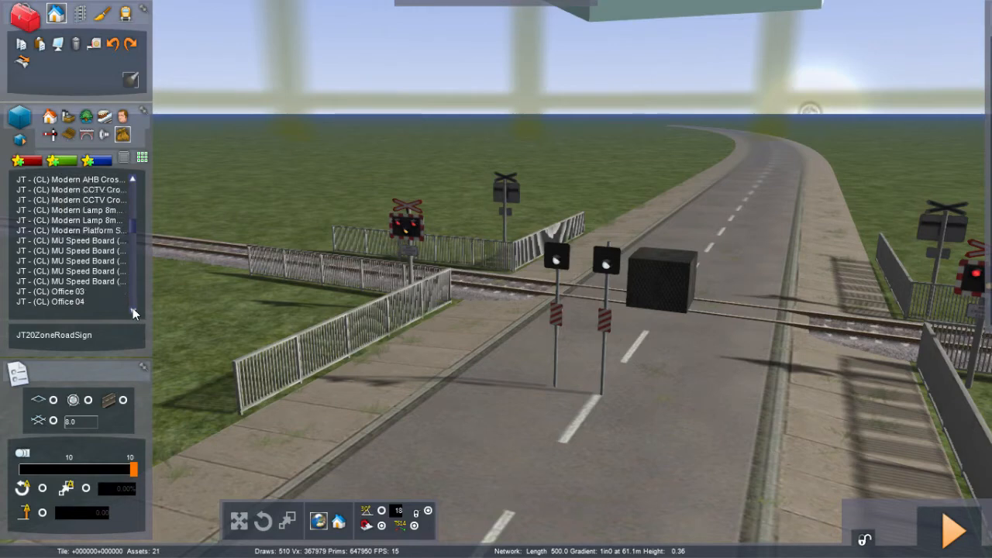
{"action": "left_click", "coordinate": [133, 308]}
{"action": "left_click", "coordinate": [132, 308]}
{"action": "scroll", "coordinate": [130, 230], "scroll_direction": "up", "scroll_amount": 5}
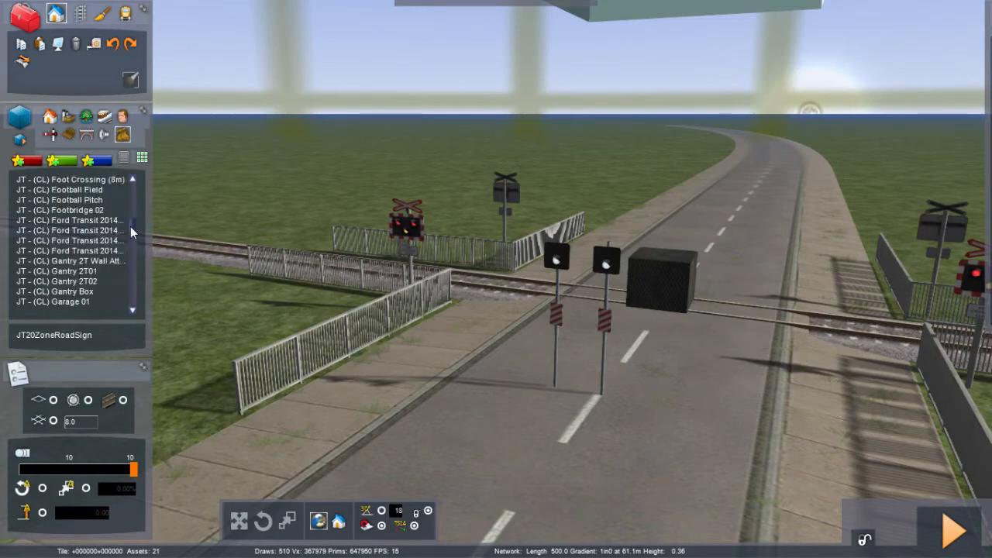
{"action": "scroll", "coordinate": [130, 228], "scroll_direction": "down", "scroll_amount": 10}
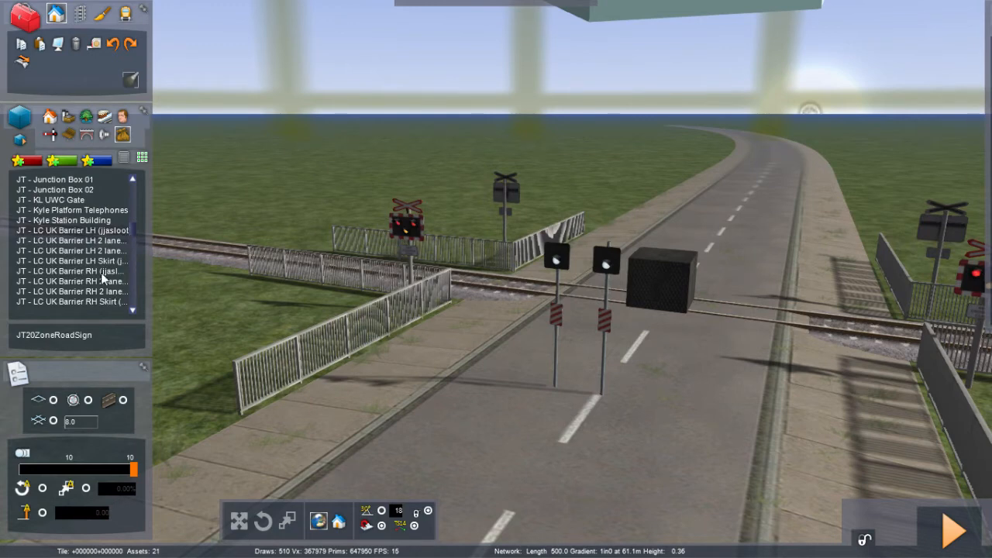
Step: Scroll through the JT - LC UK barrier, sign and light objects down to the JT lighting items
{"action": "left_click", "coordinate": [133, 312]}
{"action": "left_click", "coordinate": [133, 312]}
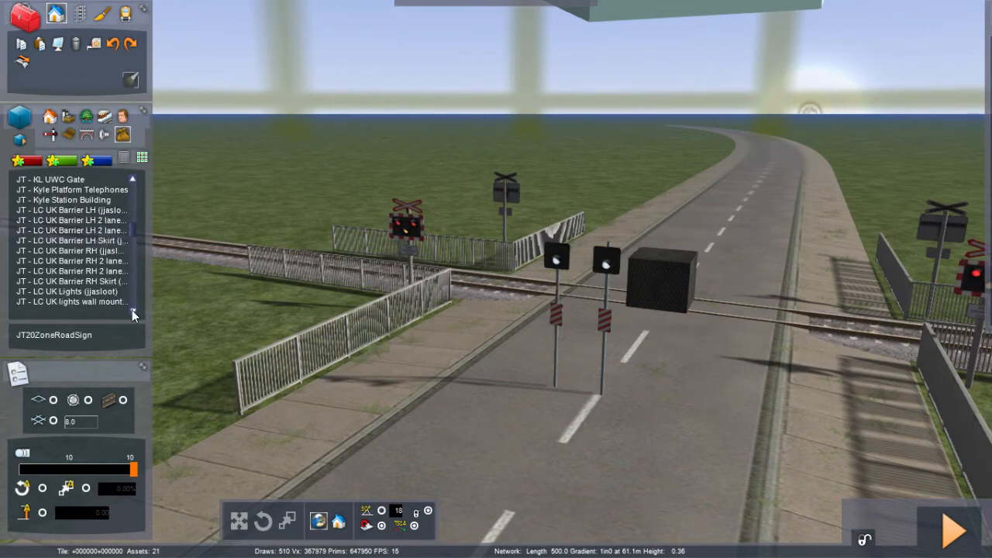
{"action": "left_click", "coordinate": [133, 312]}
{"action": "left_click", "coordinate": [132, 312]}
{"action": "left_click", "coordinate": [133, 311]}
{"action": "left_click", "coordinate": [132, 311]}
{"action": "left_click", "coordinate": [133, 312]}
{"action": "left_click", "coordinate": [132, 311]}
{"action": "left_click", "coordinate": [132, 312]}
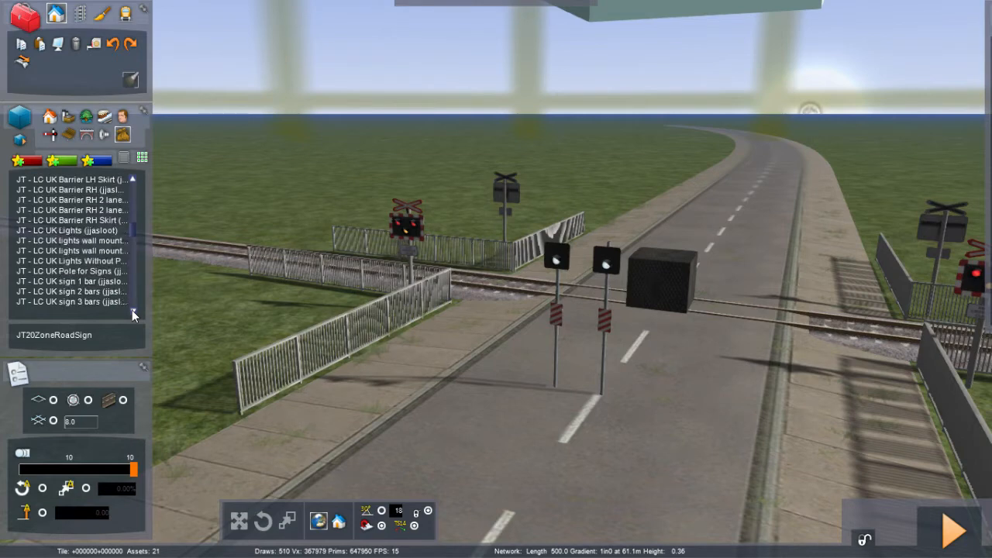
{"action": "left_click", "coordinate": [133, 312]}
{"action": "left_click", "coordinate": [132, 311]}
{"action": "left_click", "coordinate": [133, 311]}
{"action": "left_click", "coordinate": [133, 312]}
{"action": "left_click", "coordinate": [133, 312]}
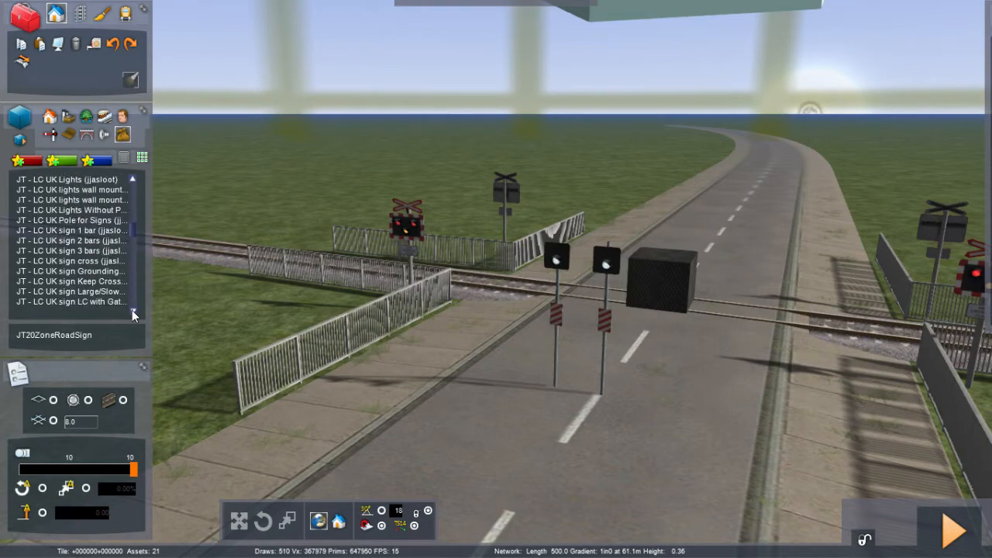
{"action": "left_click", "coordinate": [133, 312]}
{"action": "left_click", "coordinate": [132, 312]}
{"action": "left_click", "coordinate": [132, 312]}
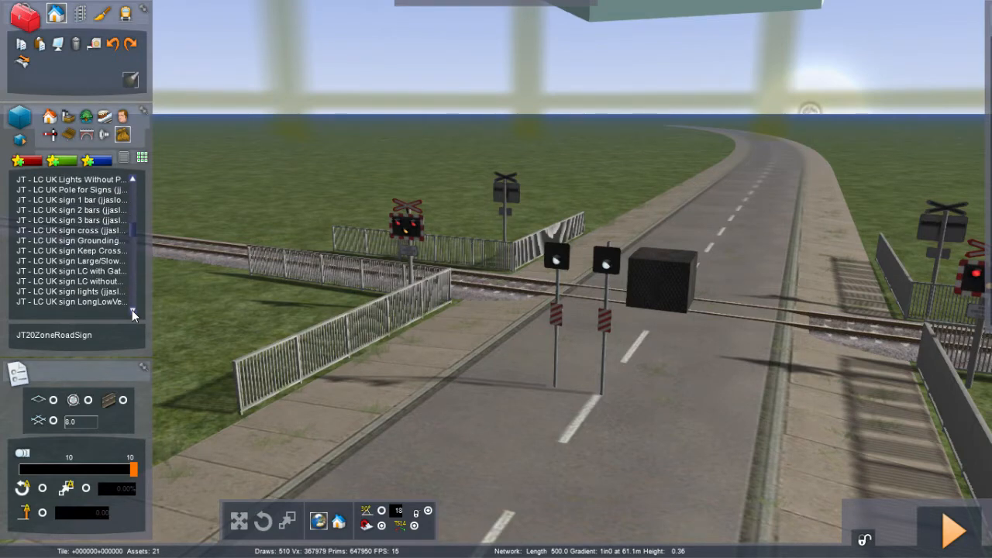
{"action": "left_click", "coordinate": [133, 311]}
{"action": "left_click", "coordinate": [133, 311]}
{"action": "left_click", "coordinate": [132, 312]}
{"action": "left_click", "coordinate": [133, 312]}
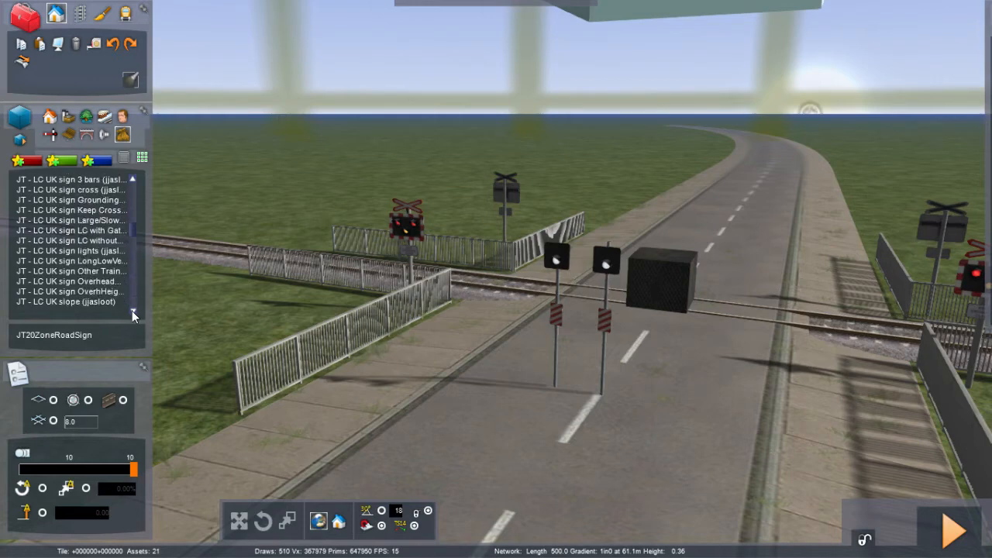
{"action": "left_click", "coordinate": [132, 311]}
{"action": "left_click", "coordinate": [132, 311]}
{"action": "left_click", "coordinate": [133, 312]}
{"action": "left_click", "coordinate": [133, 312]}
{"action": "left_click", "coordinate": [133, 312]}
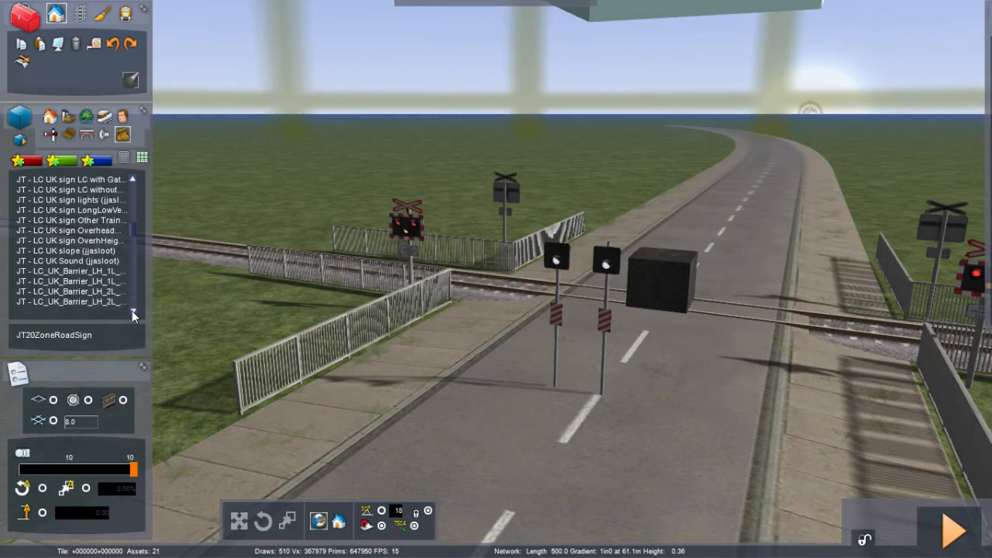
{"action": "left_click", "coordinate": [133, 311]}
{"action": "left_click", "coordinate": [132, 311]}
{"action": "left_click", "coordinate": [132, 311]}
{"action": "left_click", "coordinate": [132, 311]}
{"action": "left_click", "coordinate": [132, 311]}
{"action": "left_click", "coordinate": [132, 311]}
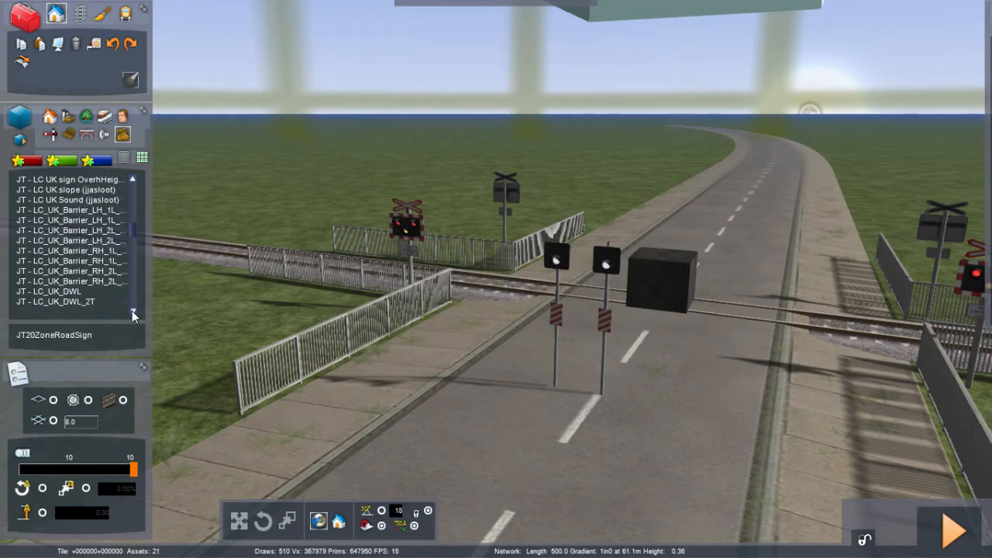
{"action": "left_click", "coordinate": [132, 311]}
{"action": "left_click", "coordinate": [132, 311]}
{"action": "left_click", "coordinate": [132, 310]}
{"action": "left_click", "coordinate": [132, 311]}
{"action": "left_click", "coordinate": [131, 311]}
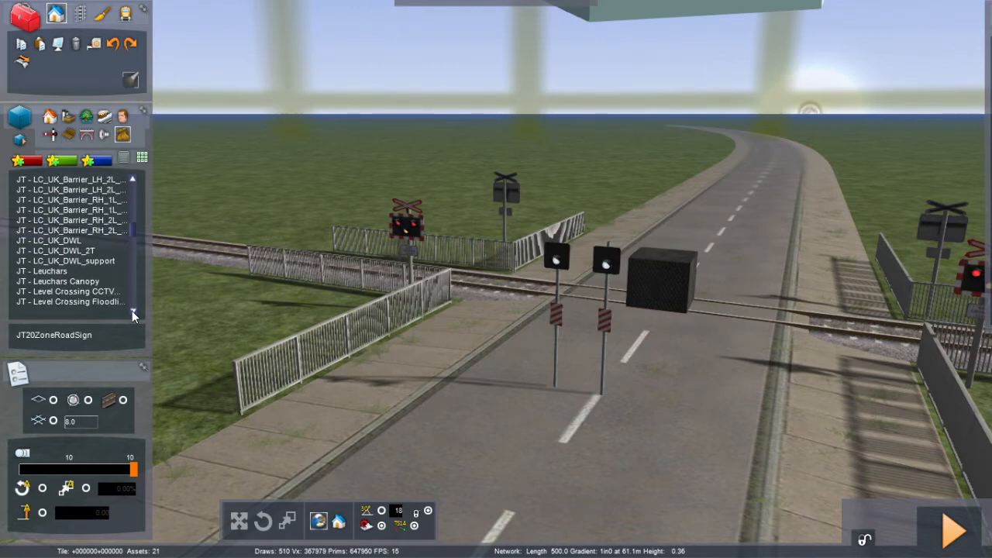
{"action": "left_click", "coordinate": [131, 311]}
{"action": "left_click", "coordinate": [132, 310]}
{"action": "left_click", "coordinate": [132, 311]}
{"action": "left_click", "coordinate": [132, 311]}
{"action": "left_click", "coordinate": [132, 311]}
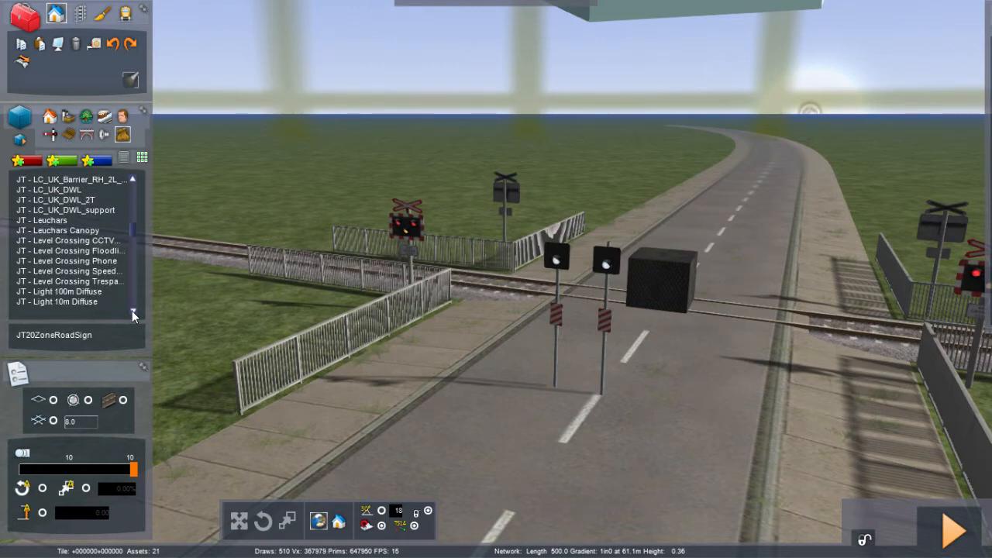
{"action": "left_click", "coordinate": [132, 311]}
{"action": "left_click", "coordinate": [132, 311]}
{"action": "left_click", "coordinate": [132, 311]}
{"action": "left_click", "coordinate": [132, 310]}
{"action": "left_click", "coordinate": [131, 311]}
{"action": "left_click", "coordinate": [131, 311]}
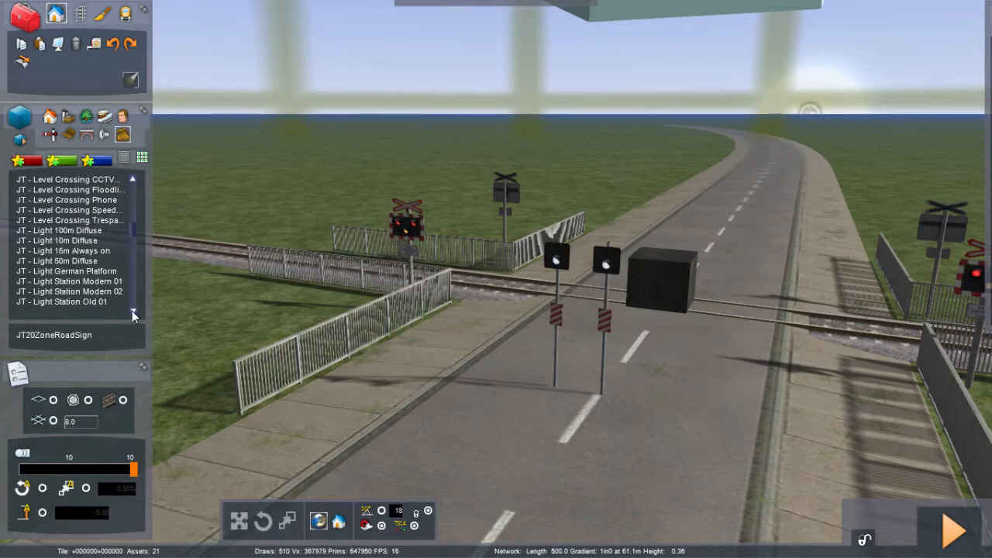
{"action": "left_click", "coordinate": [131, 311]}
{"action": "left_click", "coordinate": [132, 311]}
{"action": "left_click", "coordinate": [132, 311]}
{"action": "left_click", "coordinate": [132, 311]}
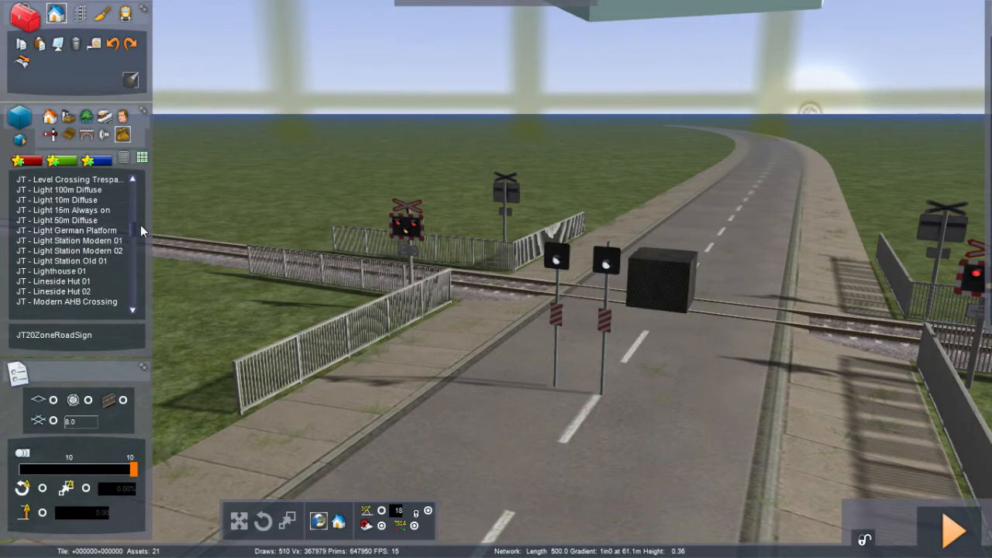
Step: Try placing a JT - Modern AHB Crossing beside the road near the level crossing
{"action": "left_click", "coordinate": [80, 302]}
{"action": "left_click", "coordinate": [206, 317]}
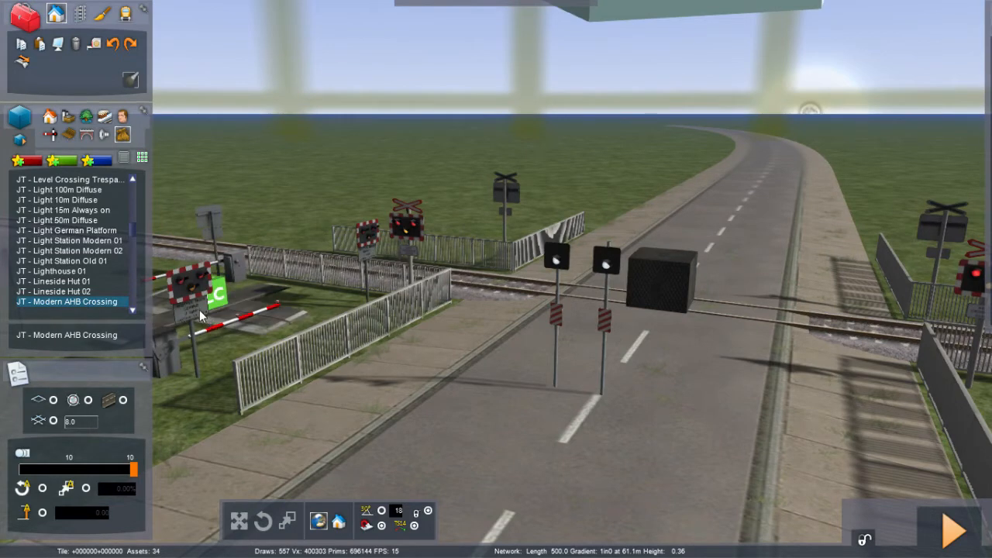
{"action": "left_click_drag", "start_coordinate": [199, 310], "coordinate": [108, 275]}
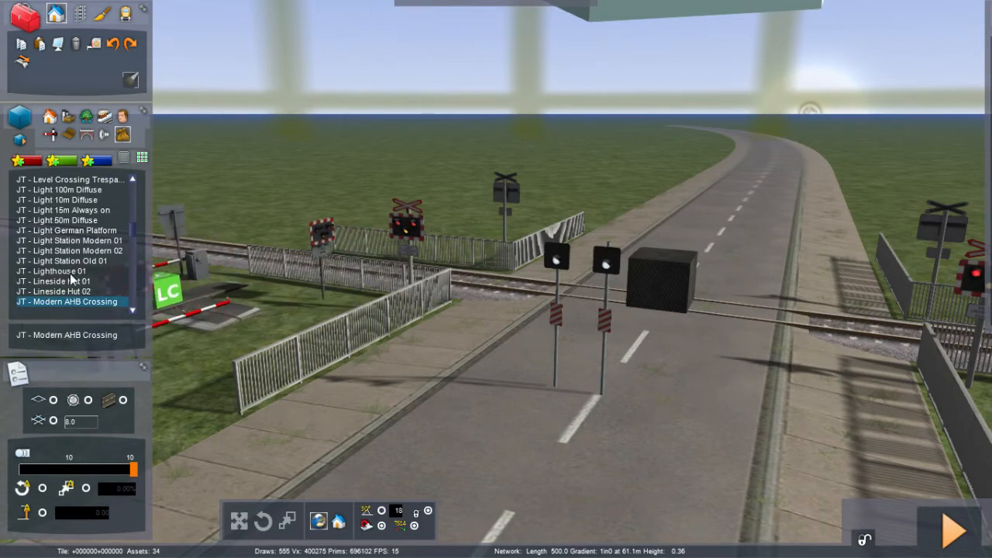
Step: Place a JT - Lighthouse 01 beside the road, then undo the placement
{"action": "left_click", "coordinate": [71, 271]}
{"action": "left_click", "coordinate": [203, 318]}
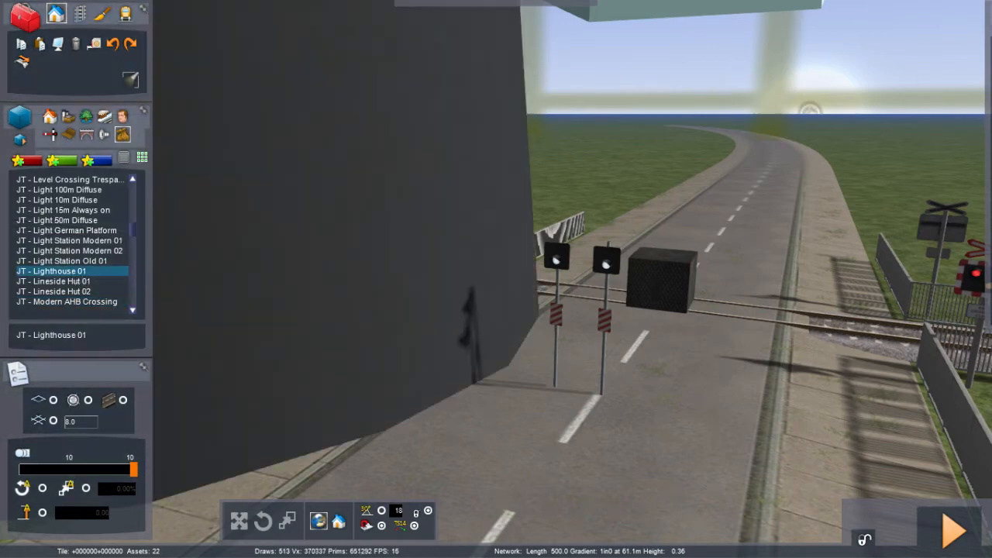
{"action": "key", "text": "ctrl+z"}
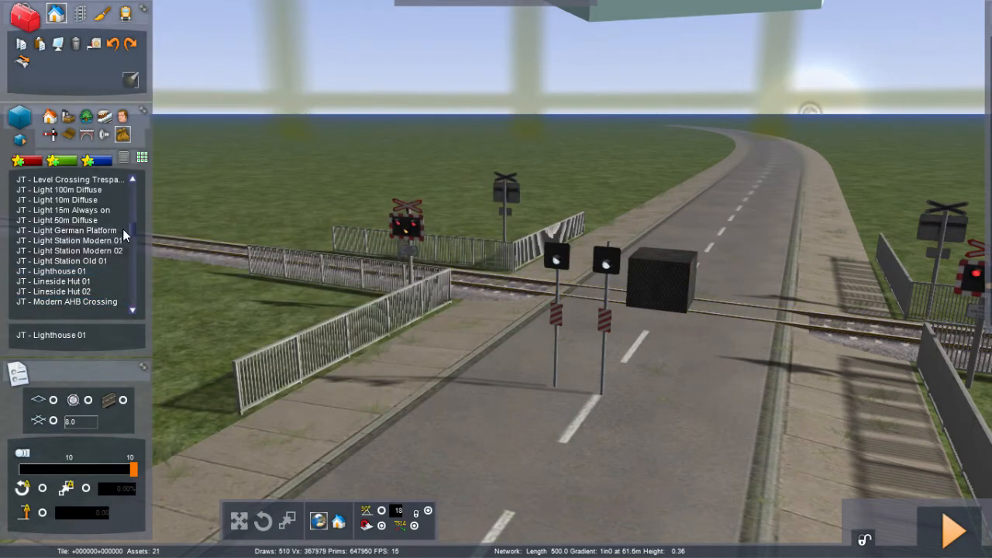
Step: Scroll further down the object list through the remaining JT items
{"action": "scroll", "coordinate": [131, 229], "scroll_direction": "down", "scroll_amount": 4}
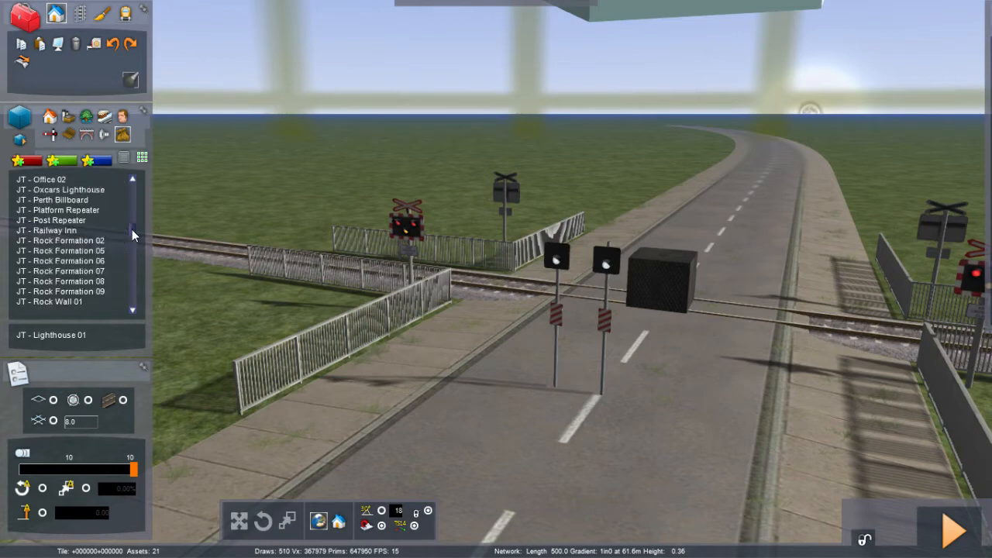
{"action": "scroll", "coordinate": [131, 230], "scroll_direction": "down", "scroll_amount": 5}
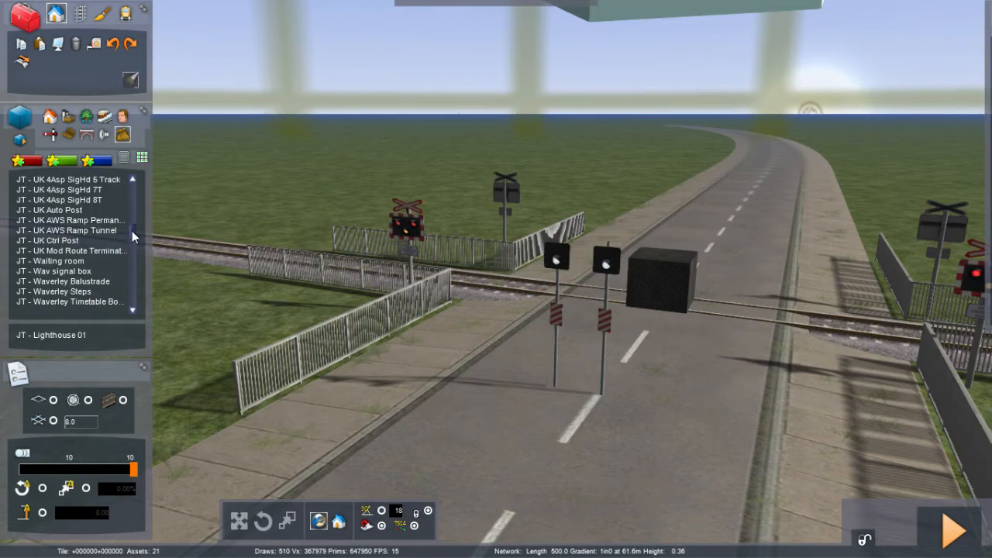
{"action": "scroll", "coordinate": [132, 231], "scroll_direction": "down", "scroll_amount": 5}
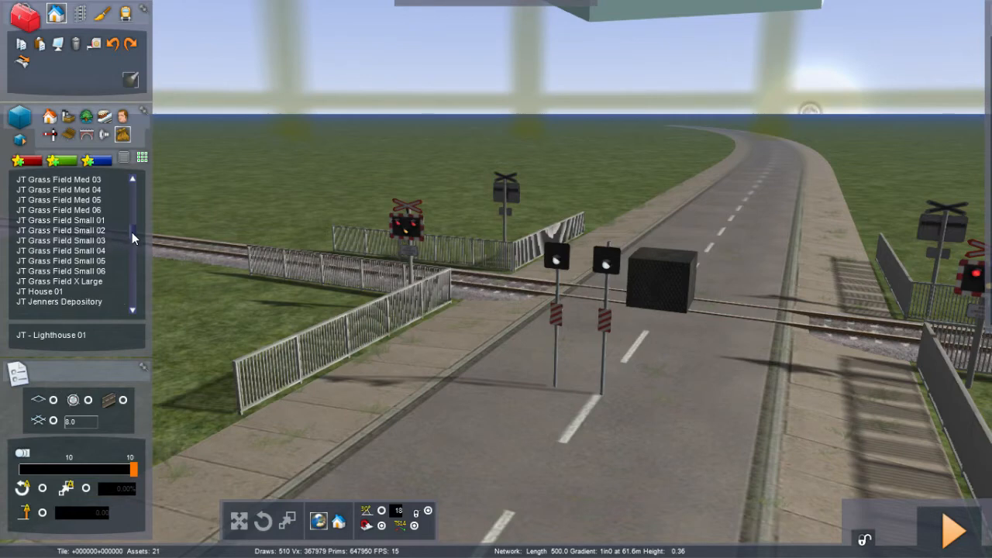
{"action": "scroll", "coordinate": [132, 232], "scroll_direction": "down", "scroll_amount": 10}
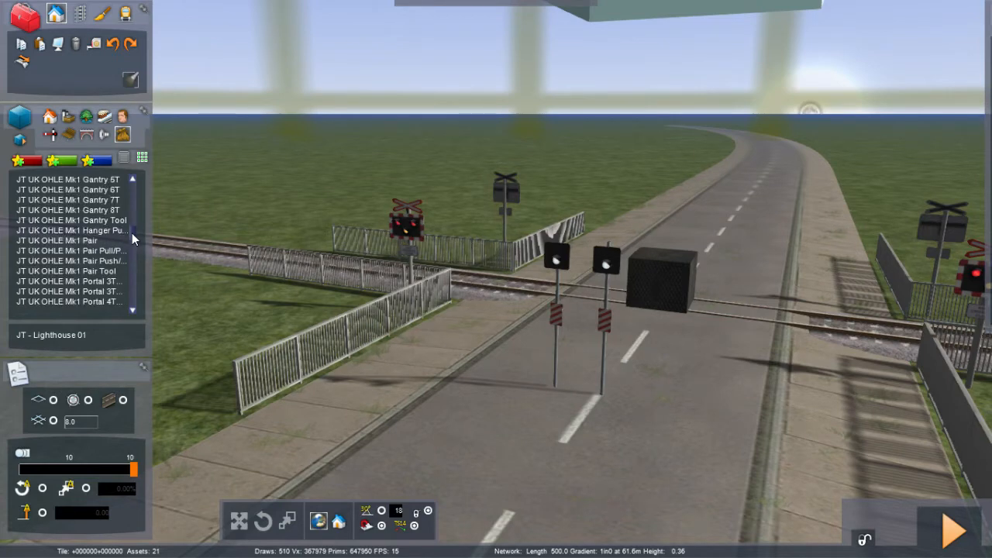
Step: Scroll down the object list past the JT UK OHLE and JTMS entries to the KHS objects
{"action": "scroll", "coordinate": [132, 232], "scroll_direction": "down", "scroll_amount": 6}
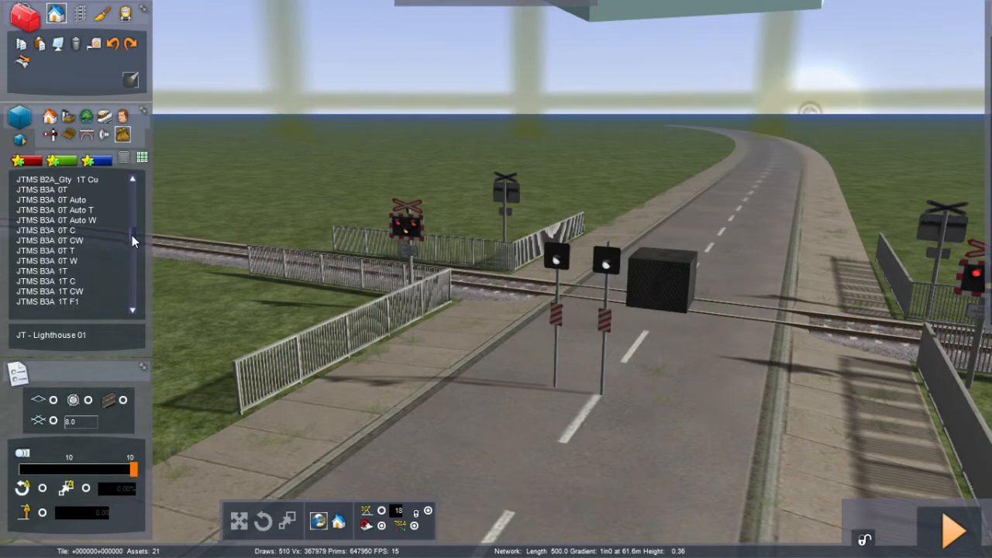
{"action": "scroll", "coordinate": [132, 235], "scroll_direction": "down", "scroll_amount": 5}
{"action": "scroll", "coordinate": [132, 237], "scroll_direction": "down", "scroll_amount": 8}
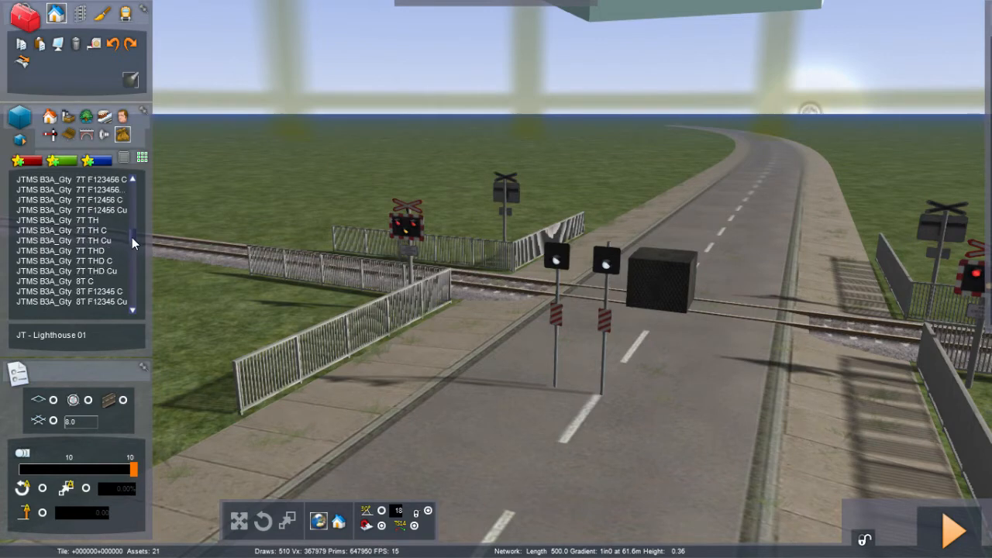
{"action": "scroll", "coordinate": [132, 240], "scroll_direction": "down", "scroll_amount": 10}
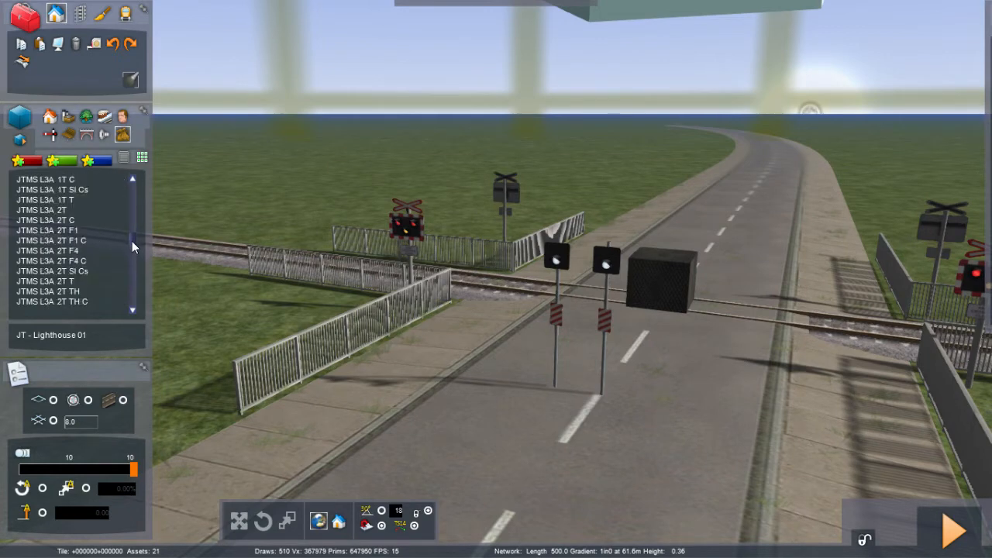
{"action": "scroll", "coordinate": [130, 247], "scroll_direction": "down", "scroll_amount": 15}
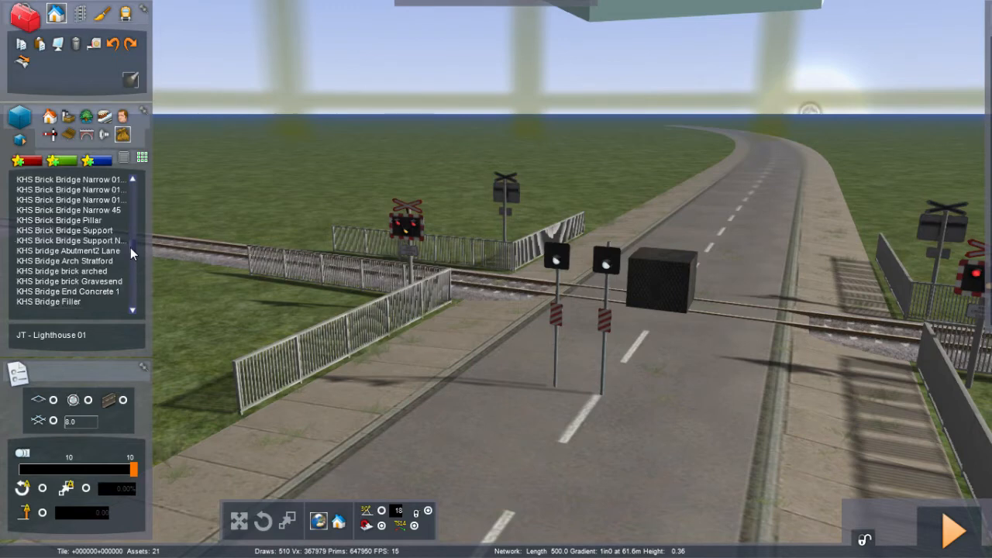
Step: Try placing a KHS G Custom GG5270 on the grass beside the crossing fence, then remove it
{"action": "left_click", "coordinate": [108, 251]}
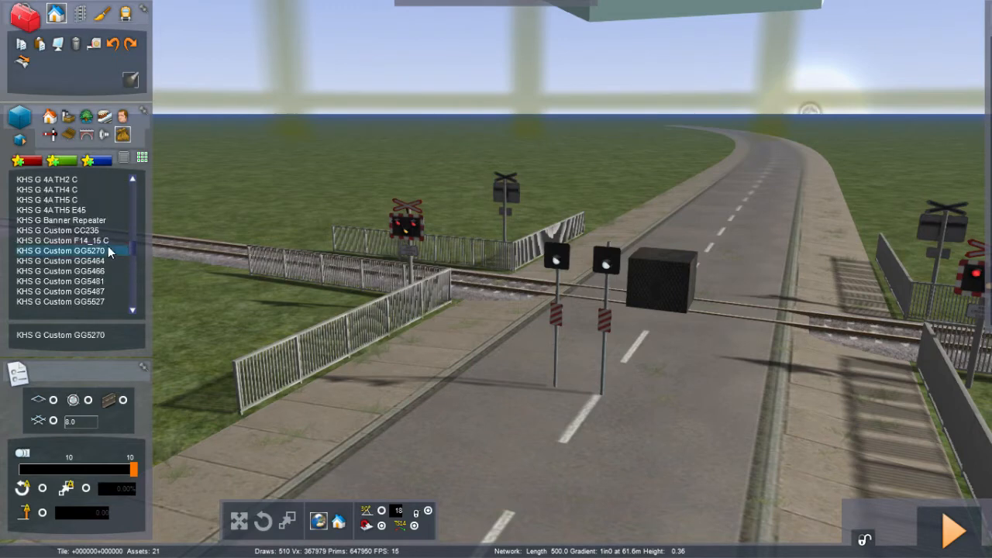
{"action": "left_click", "coordinate": [234, 321]}
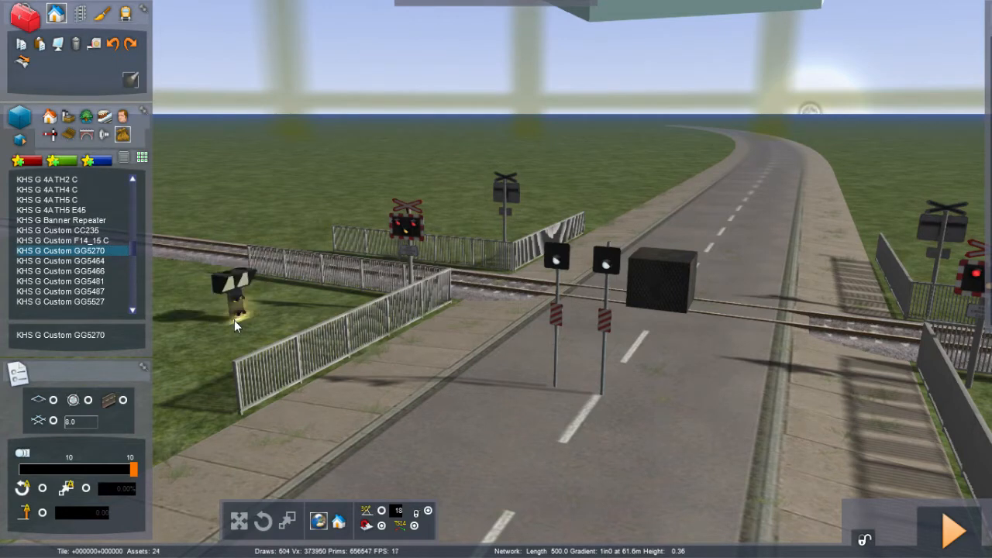
{"action": "left_click_drag", "start_coordinate": [234, 320], "coordinate": [219, 320]}
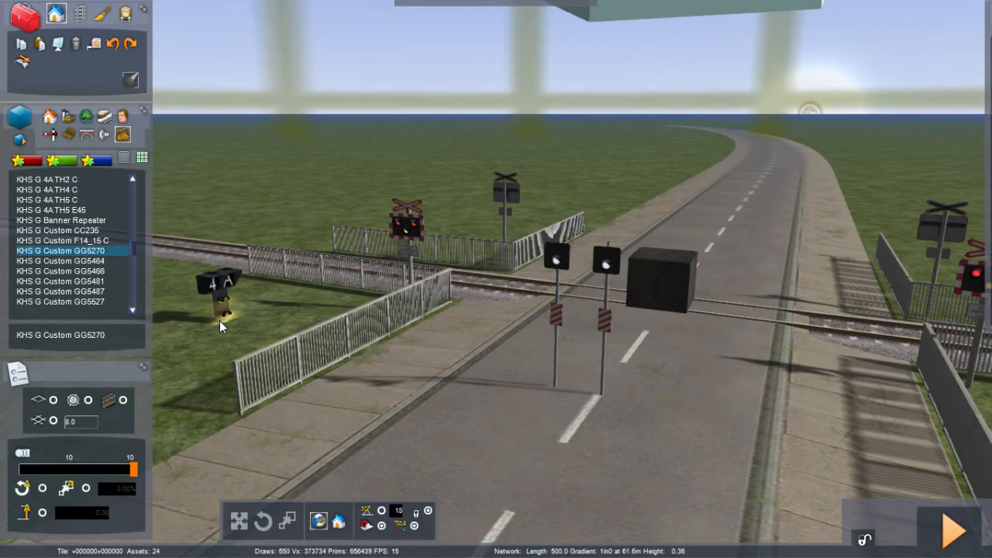
{"action": "right_click", "coordinate": [220, 320]}
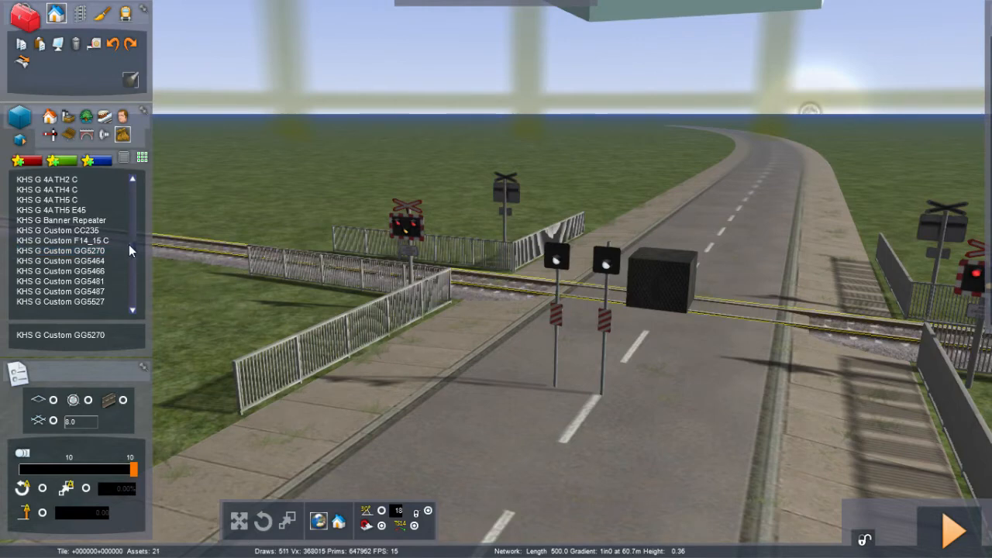
Step: Scroll down through the KHS and LM object entries to the Platform items
{"action": "scroll", "coordinate": [132, 246], "scroll_direction": "down", "scroll_amount": 5}
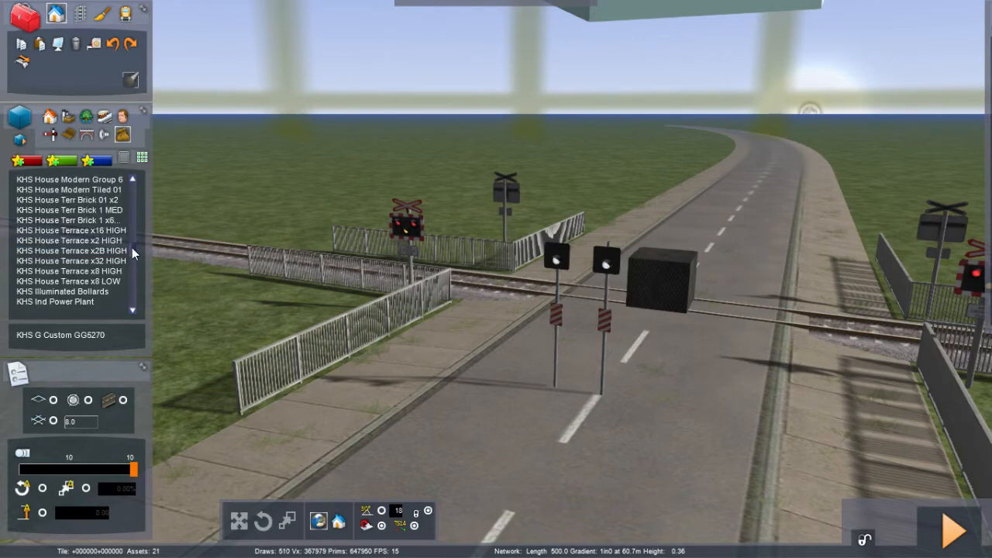
{"action": "scroll", "coordinate": [132, 248], "scroll_direction": "down", "scroll_amount": 5}
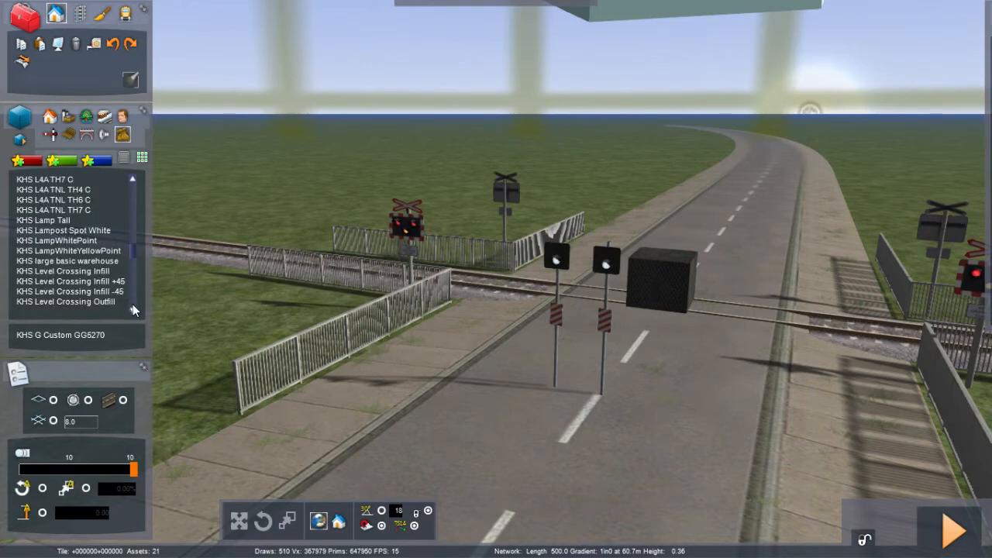
{"action": "scroll", "coordinate": [133, 309], "scroll_direction": "down", "scroll_amount": 4}
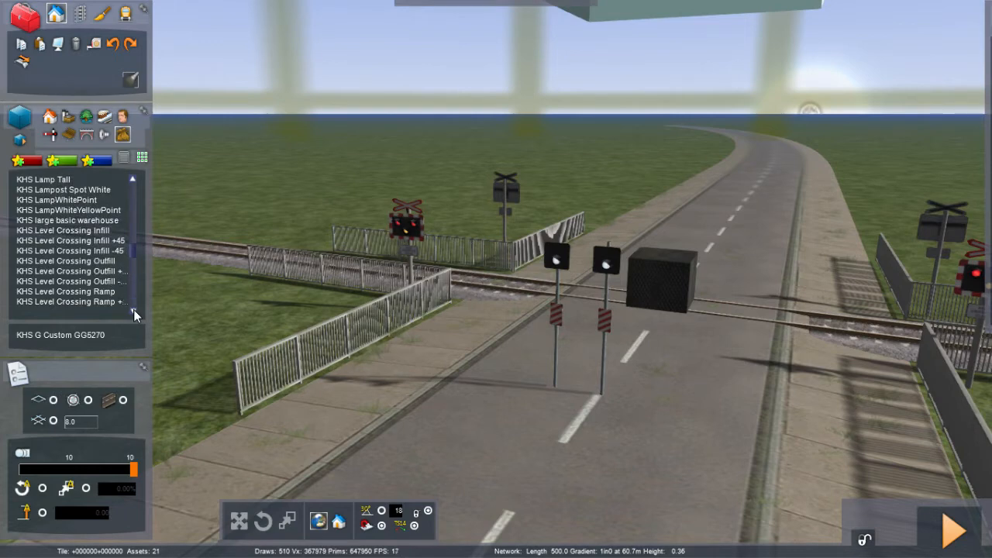
{"action": "scroll", "coordinate": [133, 309], "scroll_direction": "down", "scroll_amount": 6}
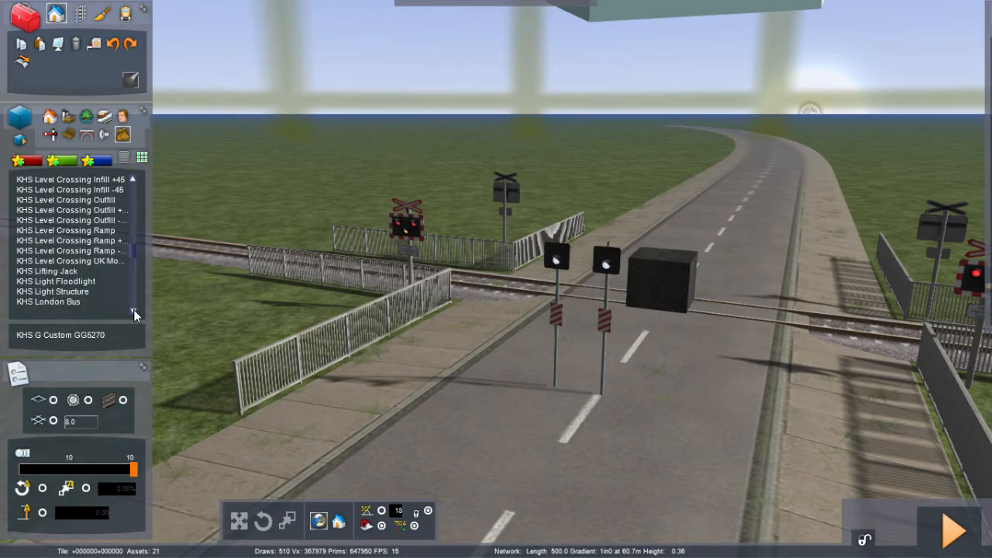
{"action": "scroll", "coordinate": [133, 310], "scroll_direction": "down", "scroll_amount": 5}
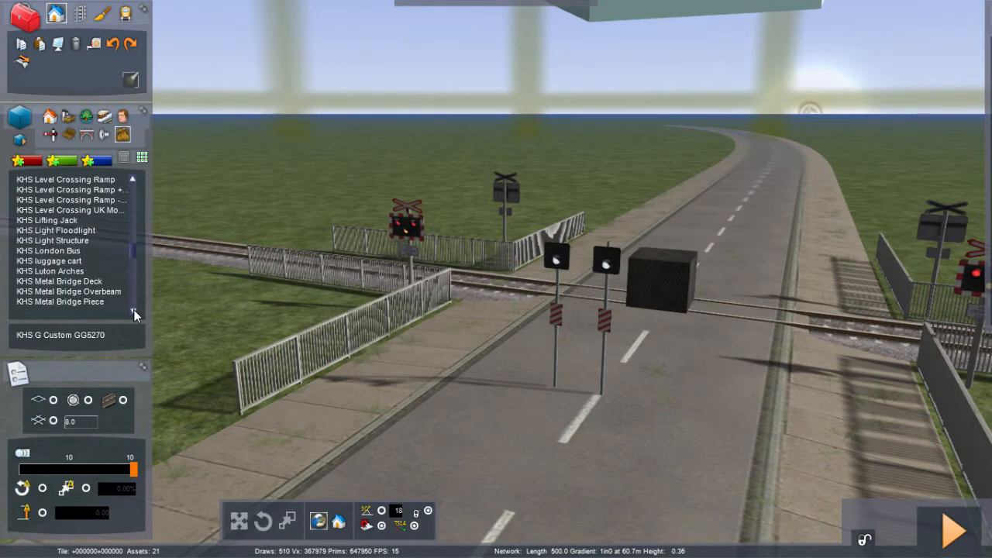
{"action": "scroll", "coordinate": [134, 309], "scroll_direction": "down", "scroll_amount": 1}
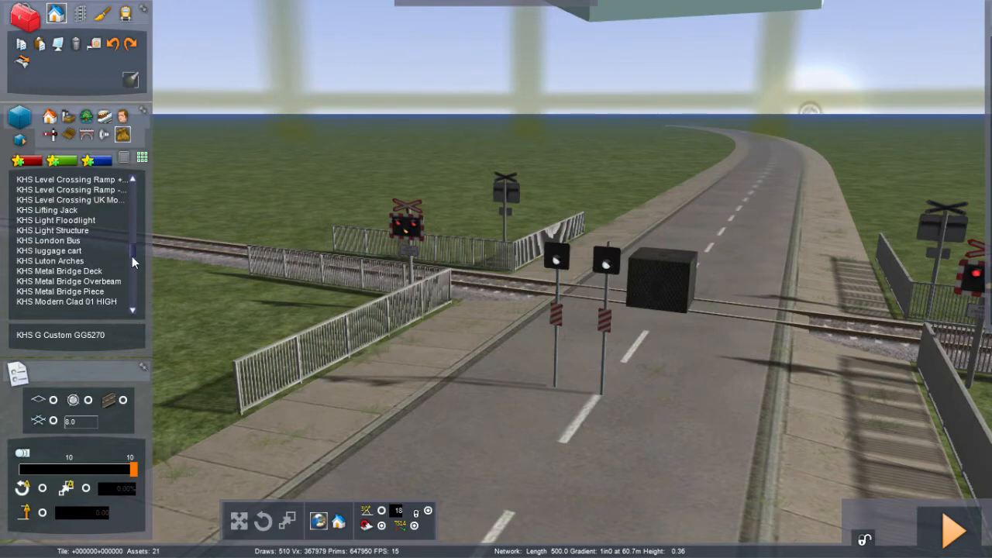
{"action": "scroll", "coordinate": [132, 256], "scroll_direction": "down", "scroll_amount": 15}
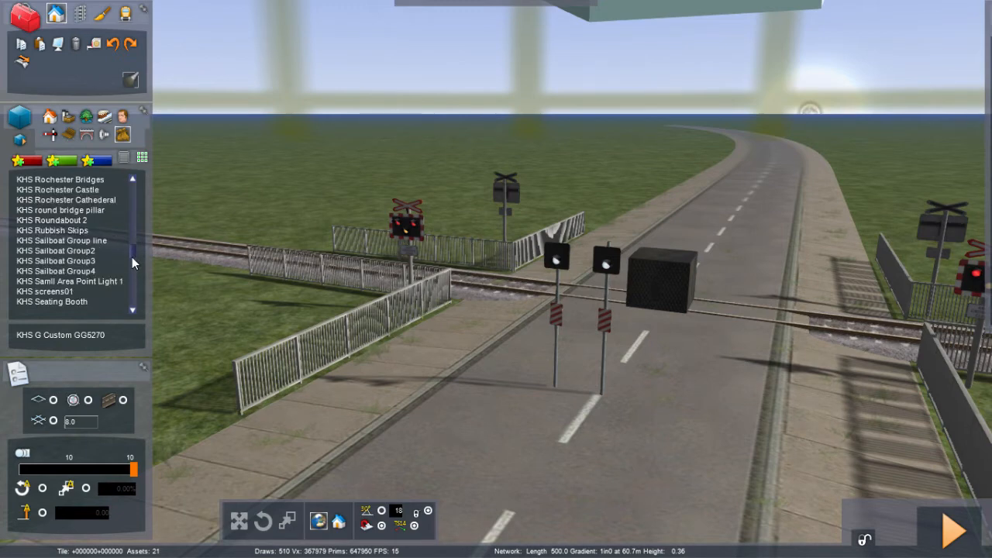
{"action": "scroll", "coordinate": [132, 258], "scroll_direction": "down", "scroll_amount": 10}
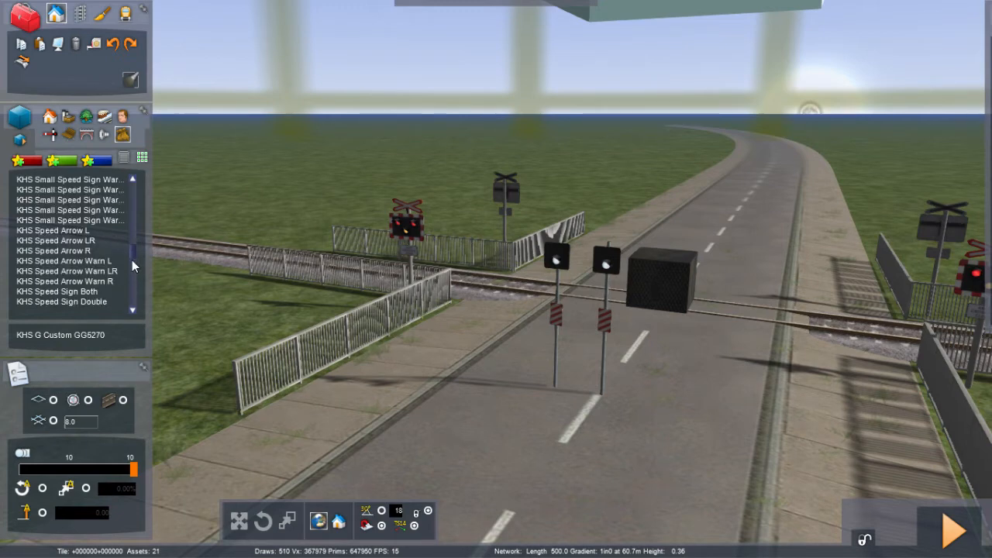
{"action": "scroll", "coordinate": [132, 261], "scroll_direction": "down", "scroll_amount": 8}
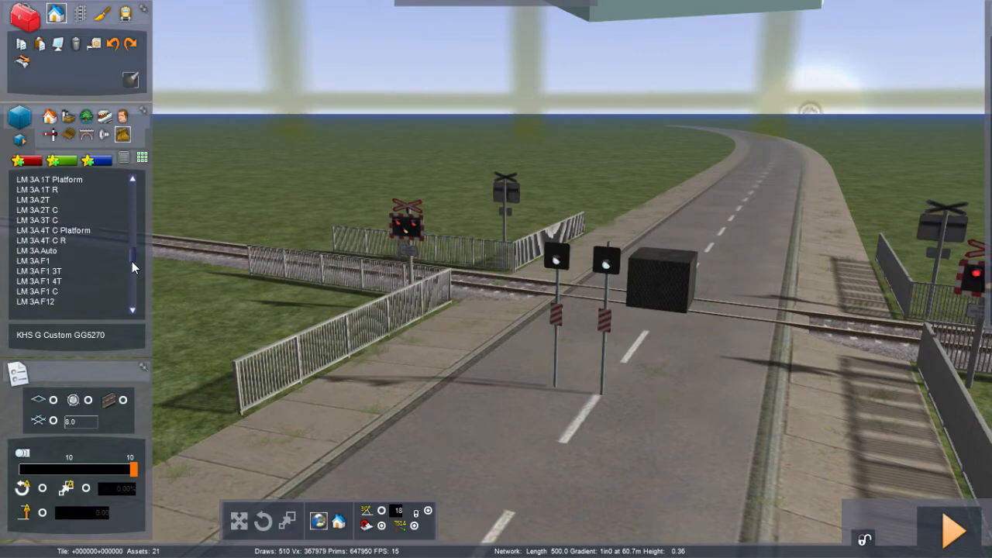
{"action": "scroll", "coordinate": [132, 262], "scroll_direction": "down", "scroll_amount": 8}
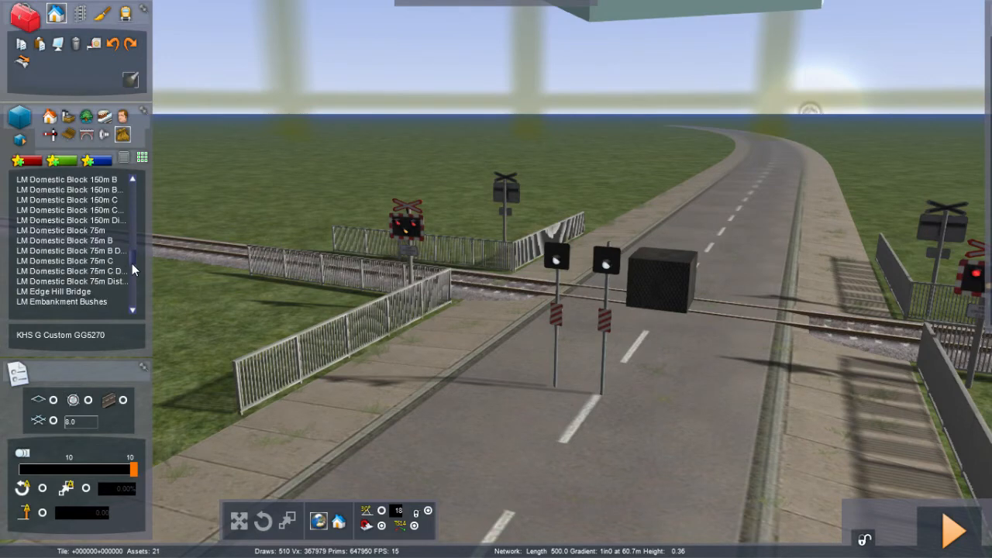
{"action": "scroll", "coordinate": [131, 263], "scroll_direction": "up", "scroll_amount": 8}
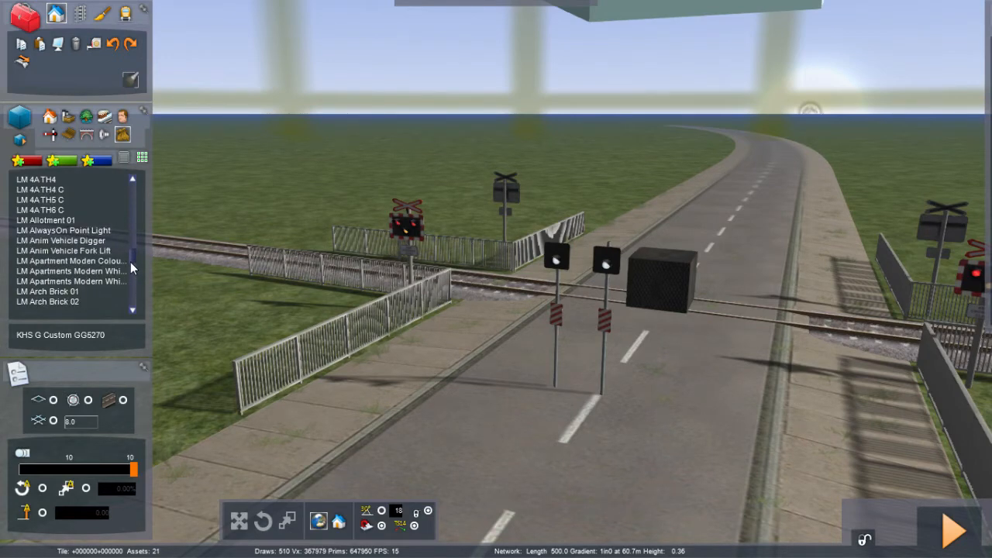
{"action": "scroll", "coordinate": [130, 263], "scroll_direction": "down", "scroll_amount": 10}
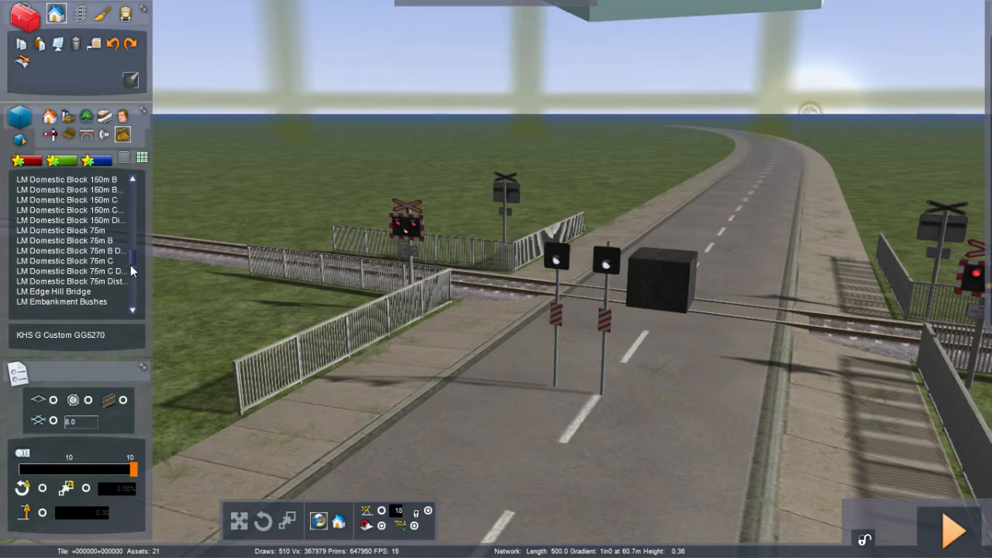
{"action": "scroll", "coordinate": [130, 269], "scroll_direction": "down", "scroll_amount": 5}
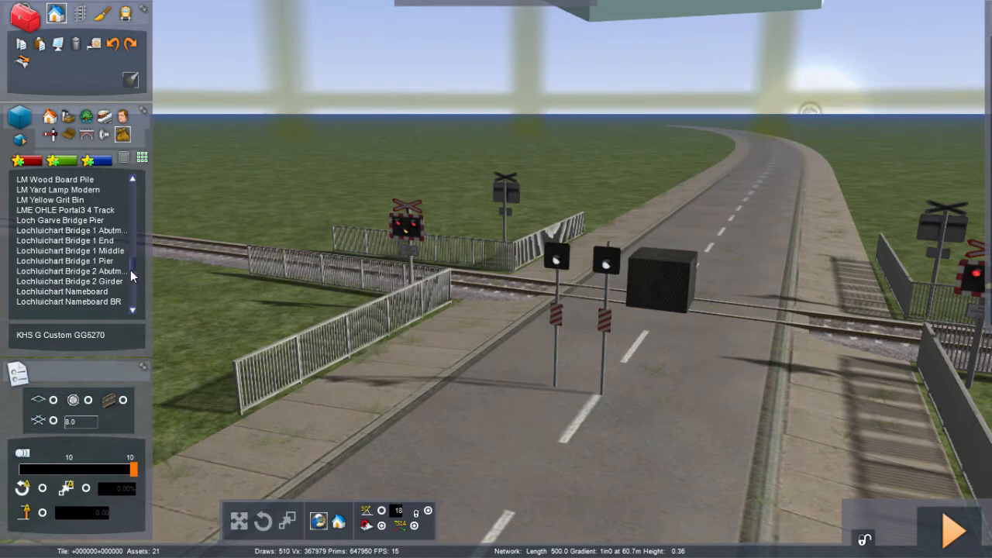
{"action": "scroll", "coordinate": [130, 271], "scroll_direction": "down", "scroll_amount": 15}
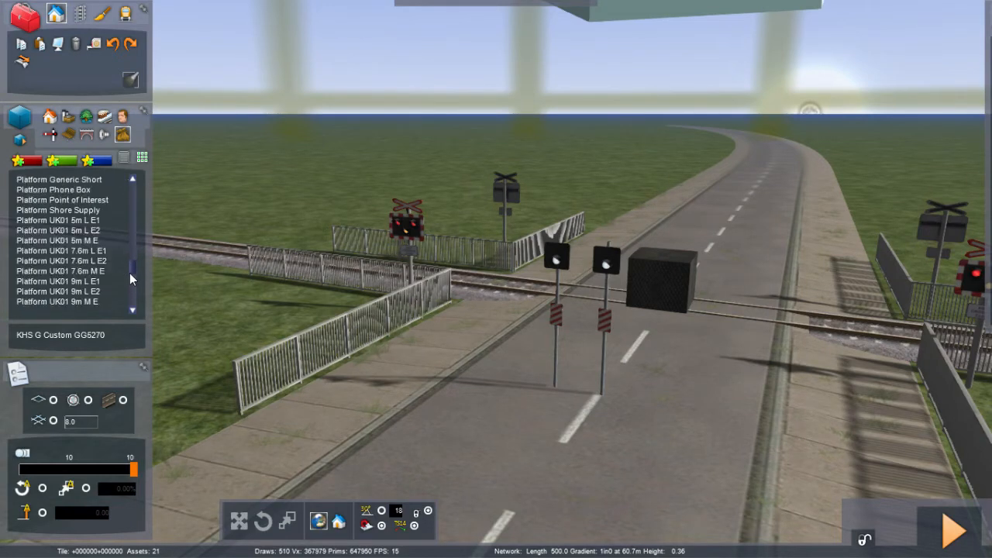
Step: Scroll the object list on to the Sign and WHL entries and back up to the traffic signs
{"action": "left_click_drag", "start_coordinate": [129, 273], "coordinate": [130, 282]}
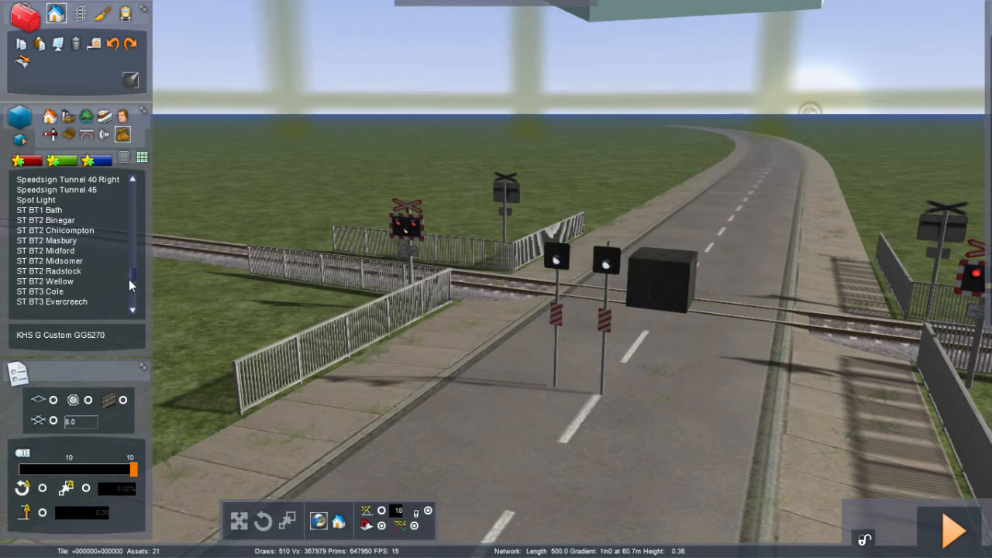
{"action": "scroll", "coordinate": [130, 286], "scroll_direction": "up", "scroll_amount": 5}
{"action": "scroll", "coordinate": [130, 286], "scroll_direction": "up", "scroll_amount": 5}
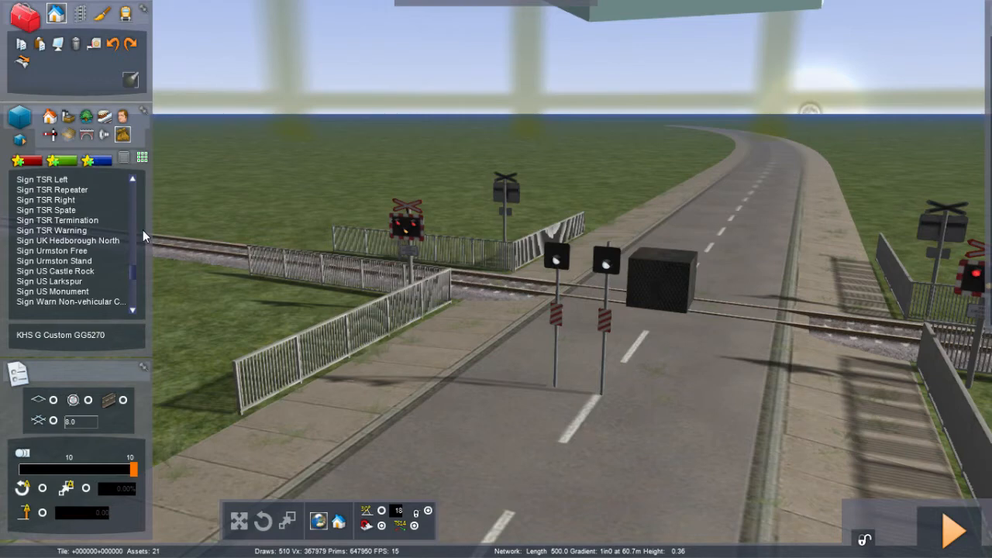
{"action": "scroll", "coordinate": [143, 229], "scroll_direction": "down", "scroll_amount": 10}
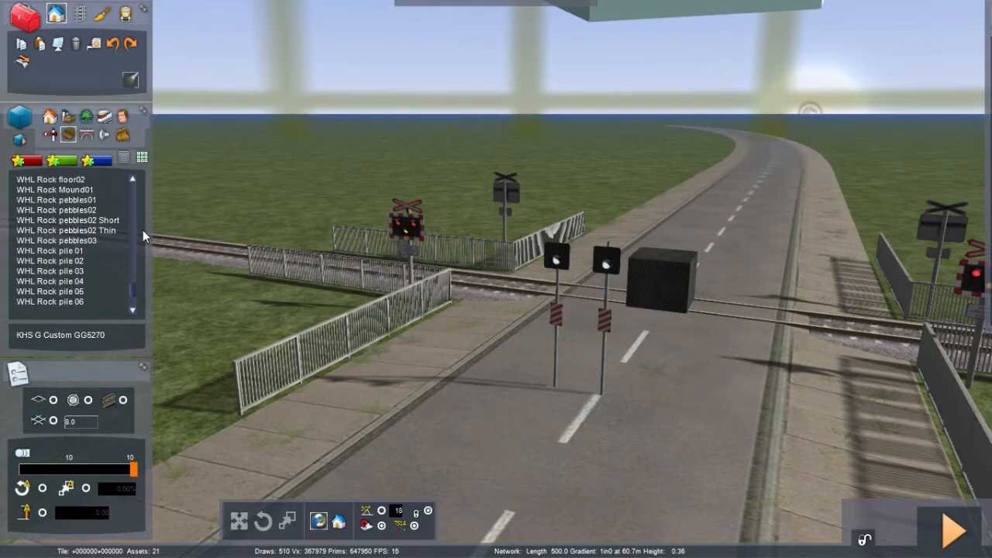
{"action": "scroll", "coordinate": [132, 288], "scroll_direction": "up", "scroll_amount": 10}
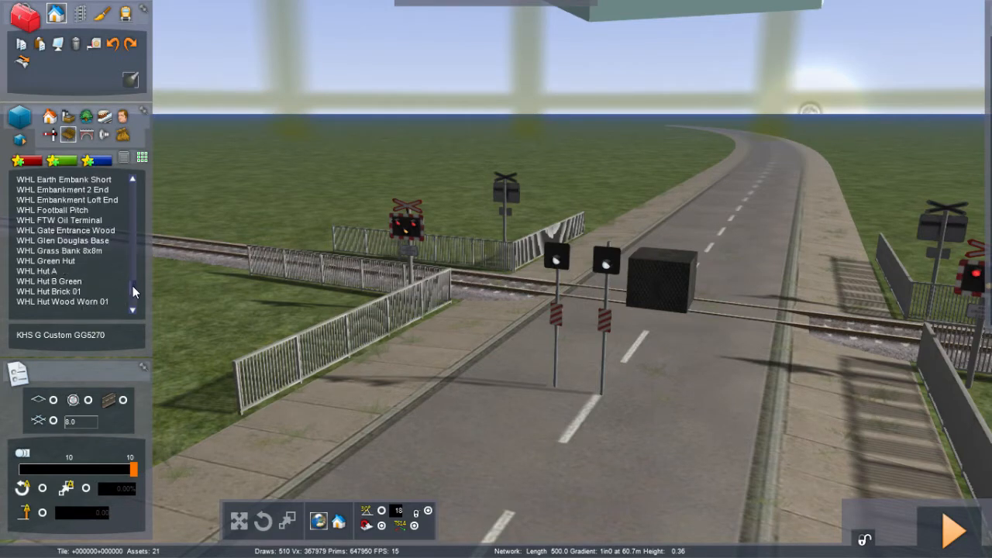
{"action": "scroll", "coordinate": [132, 284], "scroll_direction": "up", "scroll_amount": 6}
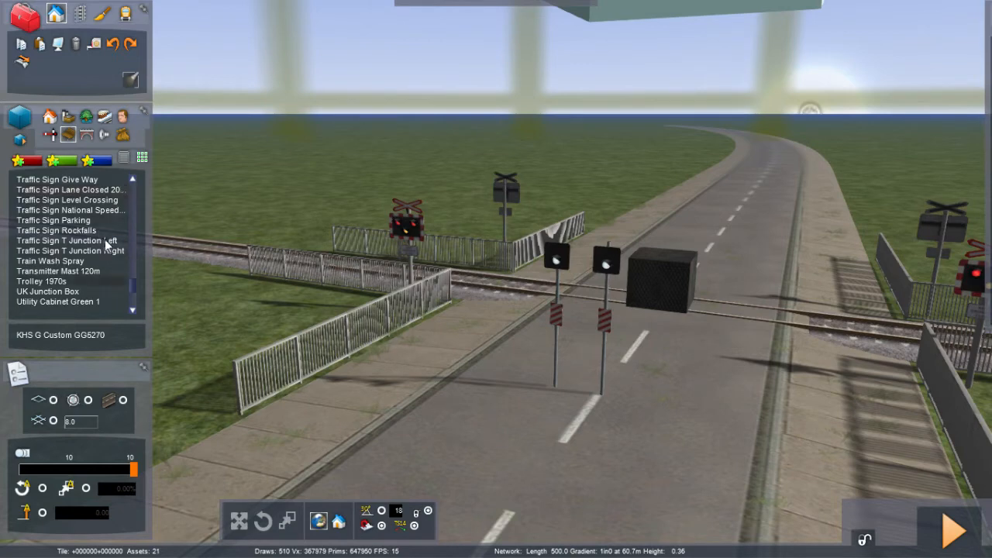
Step: Step the object list upward from the traffic signs through the Track items to the TM entries
{"action": "left_click", "coordinate": [133, 180]}
{"action": "left_click", "coordinate": [133, 180]}
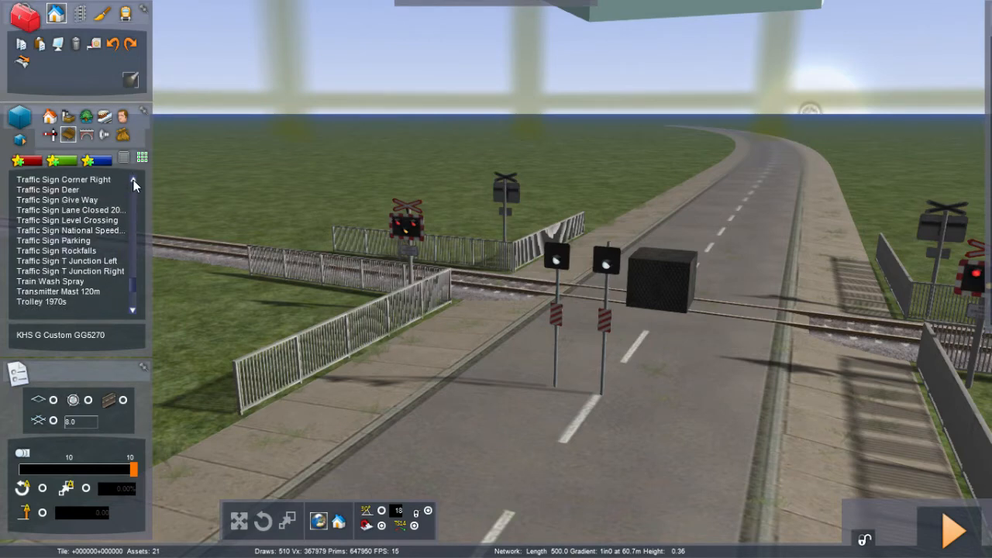
{"action": "left_click", "coordinate": [133, 180]}
{"action": "left_click", "coordinate": [133, 179]}
{"action": "left_click", "coordinate": [133, 180]}
{"action": "left_click", "coordinate": [134, 179]}
{"action": "left_click", "coordinate": [134, 180]}
{"action": "left_click", "coordinate": [134, 180]}
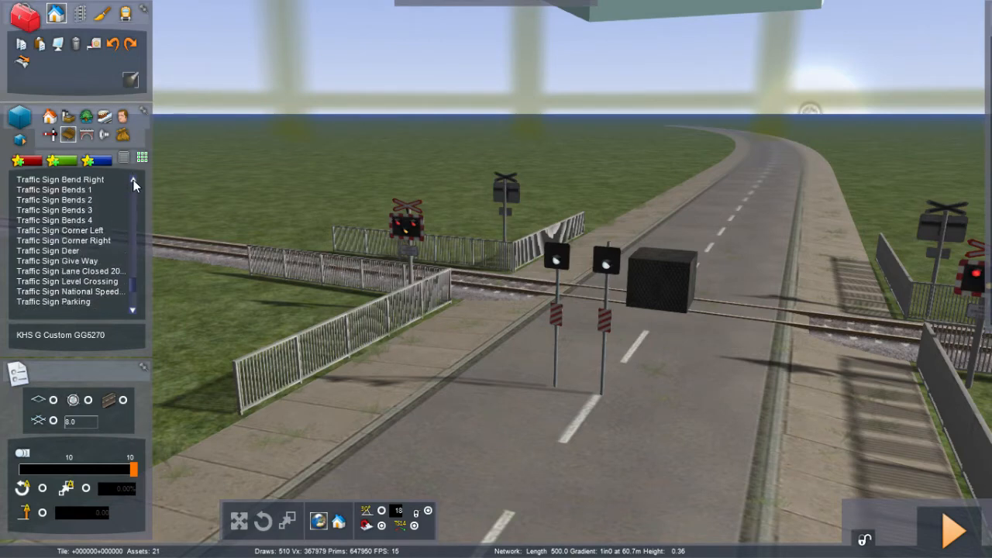
{"action": "left_click", "coordinate": [133, 179]}
{"action": "left_click", "coordinate": [133, 180]}
{"action": "left_click", "coordinate": [134, 179]}
{"action": "left_click", "coordinate": [134, 180]}
{"action": "left_click", "coordinate": [133, 180]}
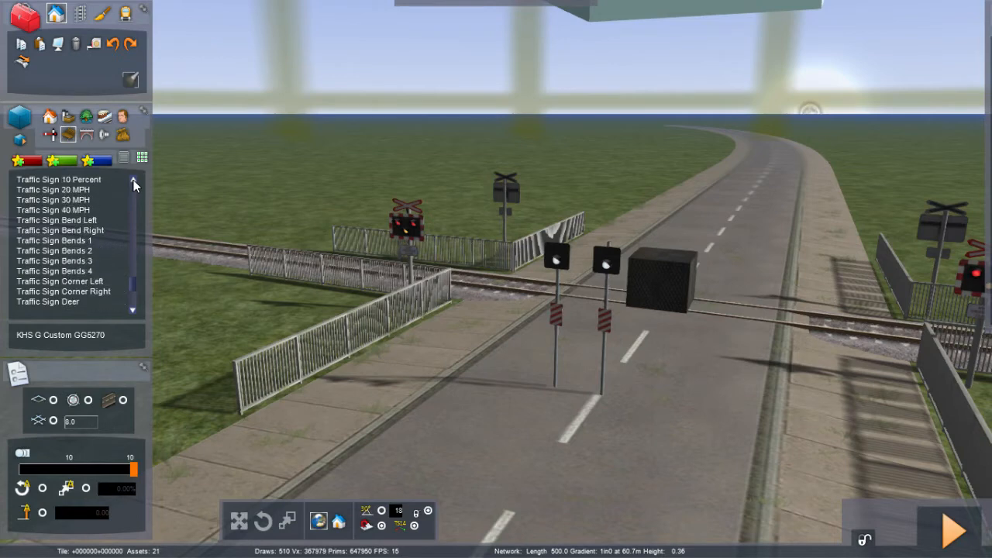
{"action": "left_click", "coordinate": [133, 179]}
{"action": "left_click", "coordinate": [133, 179]}
{"action": "left_click", "coordinate": [134, 180]}
{"action": "left_click", "coordinate": [133, 180]}
{"action": "left_click", "coordinate": [133, 180]}
{"action": "left_click", "coordinate": [133, 180]}
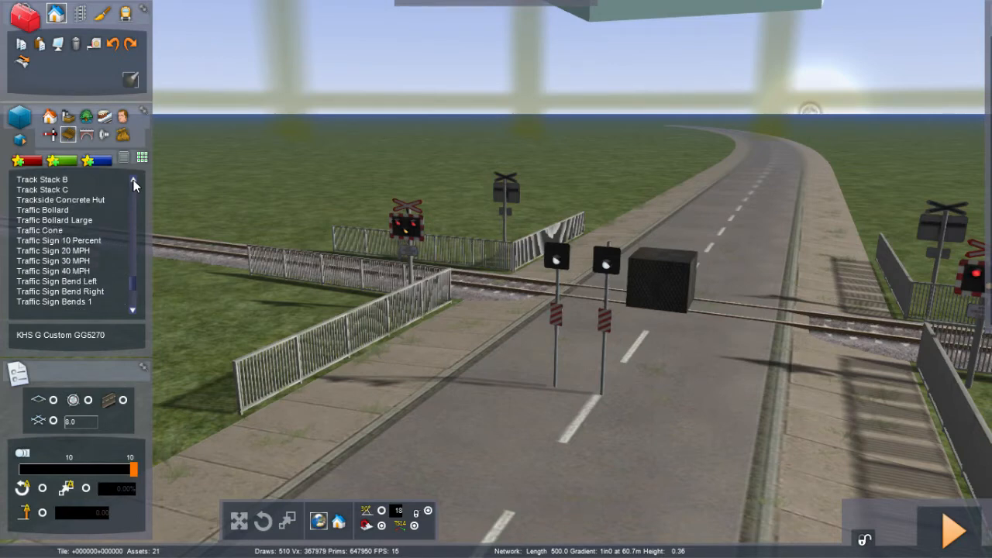
{"action": "left_click", "coordinate": [133, 180]}
{"action": "left_click", "coordinate": [133, 180]}
{"action": "left_click", "coordinate": [134, 180]}
{"action": "left_click", "coordinate": [134, 179]}
{"action": "left_click", "coordinate": [133, 180]}
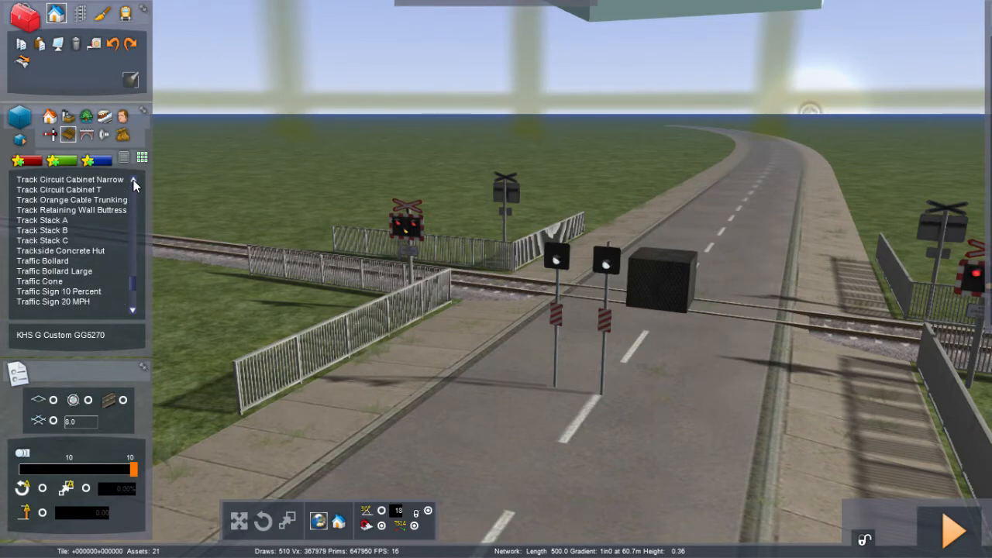
{"action": "left_click", "coordinate": [134, 180]}
{"action": "left_click", "coordinate": [134, 180]}
{"action": "left_click", "coordinate": [133, 180]}
{"action": "left_click", "coordinate": [133, 180]}
{"action": "left_click", "coordinate": [133, 180]}
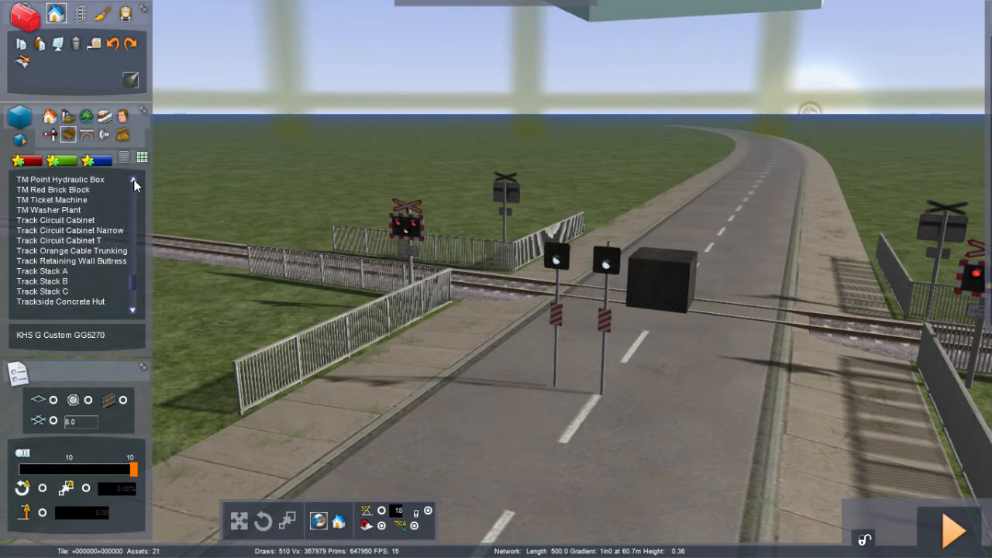
{"action": "left_click", "coordinate": [134, 180]}
{"action": "left_click", "coordinate": [134, 180]}
{"action": "left_click", "coordinate": [134, 180]}
{"action": "left_click", "coordinate": [134, 180]}
{"action": "left_click", "coordinate": [134, 180]}
{"action": "left_click", "coordinate": [134, 180]}
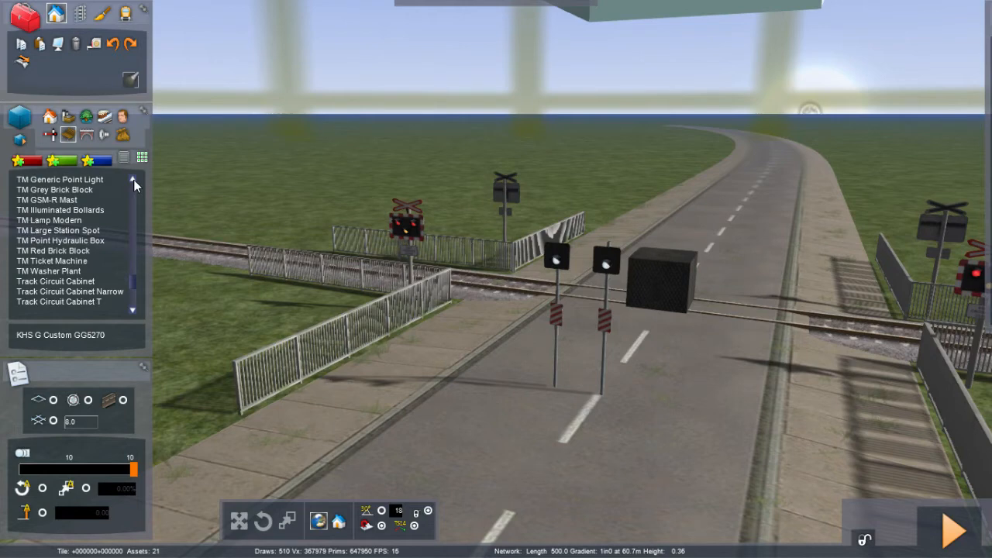
{"action": "left_click", "coordinate": [134, 179]}
{"action": "left_click", "coordinate": [134, 180]}
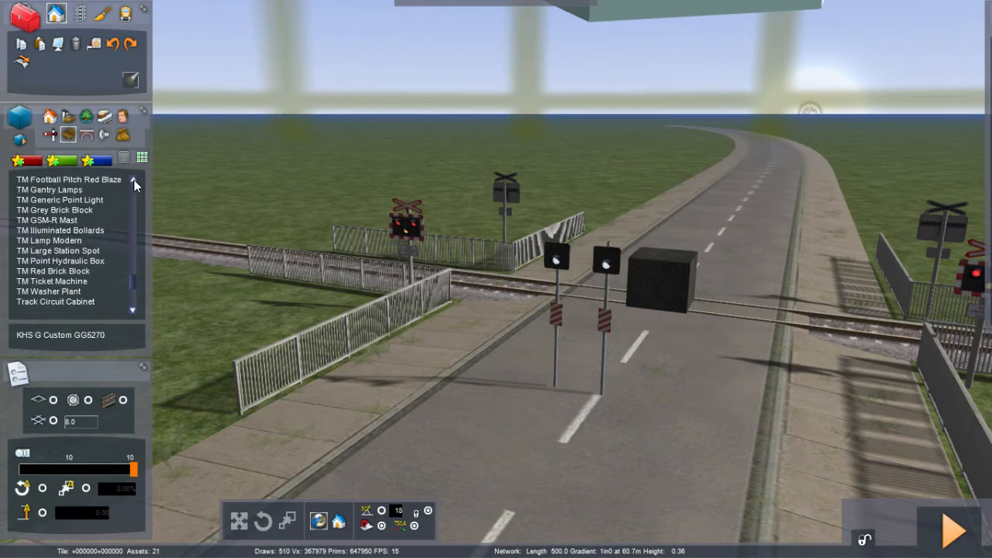
Step: Step the object list further upward through the TM, Station, Sign and RS entries to the Rigid Decal items
{"action": "left_click", "coordinate": [134, 180]}
{"action": "left_click", "coordinate": [134, 180]}
{"action": "left_click", "coordinate": [134, 180]}
{"action": "left_click", "coordinate": [134, 179]}
{"action": "left_click", "coordinate": [134, 180]}
{"action": "left_click", "coordinate": [134, 180]}
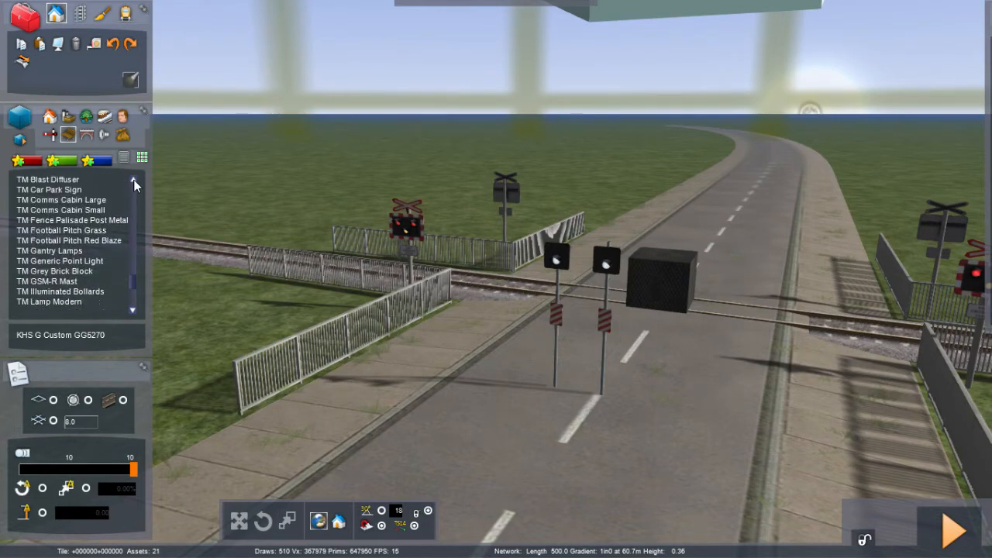
{"action": "left_click", "coordinate": [134, 179]}
{"action": "left_click", "coordinate": [134, 180]}
{"action": "left_click", "coordinate": [134, 180]}
{"action": "left_click", "coordinate": [134, 180]}
{"action": "left_click", "coordinate": [134, 180]}
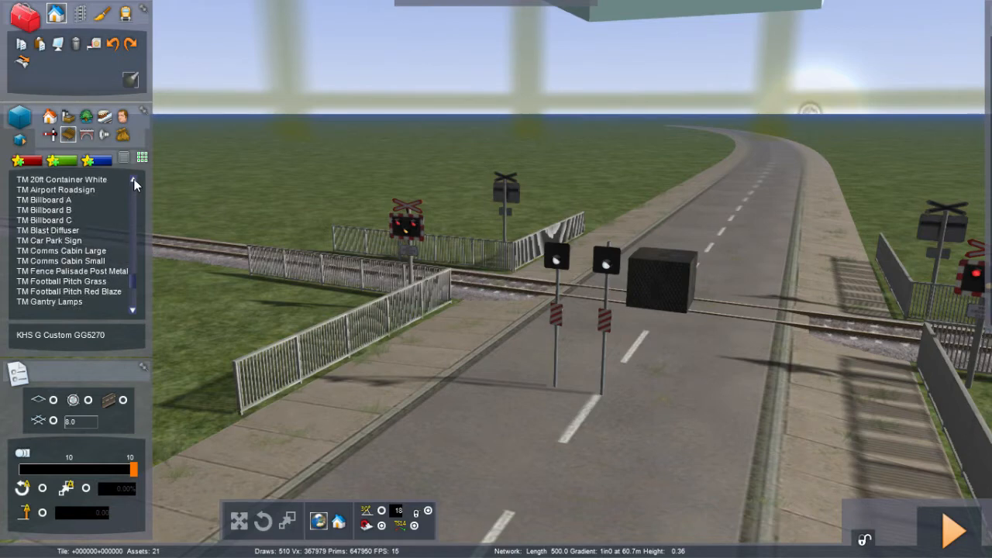
{"action": "left_click", "coordinate": [134, 180]}
{"action": "left_click", "coordinate": [134, 180]}
{"action": "left_click", "coordinate": [134, 180]}
{"action": "left_click", "coordinate": [134, 180]}
{"action": "left_click", "coordinate": [134, 180]}
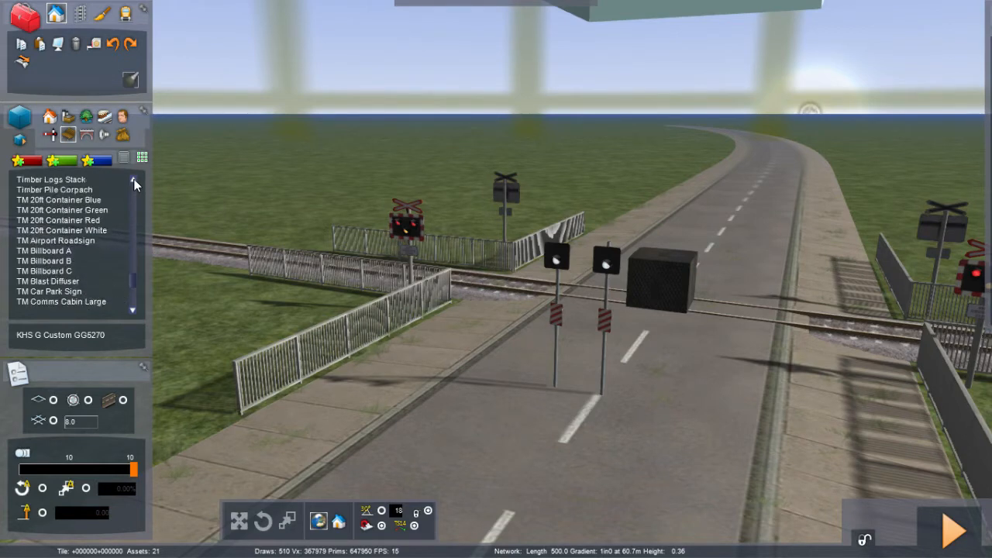
{"action": "left_click", "coordinate": [134, 180]}
{"action": "left_click", "coordinate": [134, 180]}
{"action": "left_click", "coordinate": [134, 180]}
{"action": "left_click", "coordinate": [134, 179]}
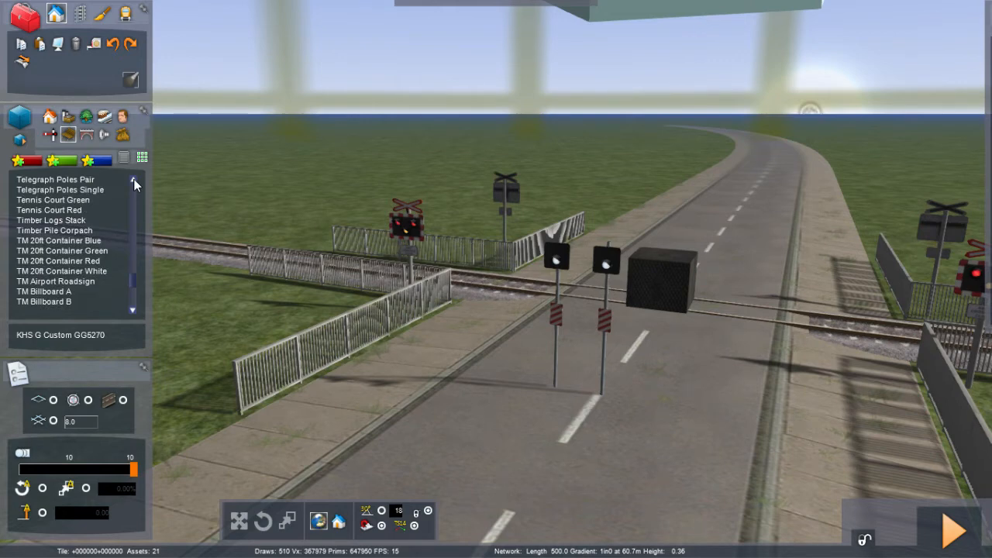
{"action": "left_click", "coordinate": [134, 180]}
{"action": "left_click", "coordinate": [135, 180]}
{"action": "left_click", "coordinate": [134, 180]}
{"action": "left_click", "coordinate": [134, 180]}
{"action": "left_click", "coordinate": [134, 180]}
{"action": "left_click", "coordinate": [134, 180]}
{"action": "left_click", "coordinate": [134, 180]}
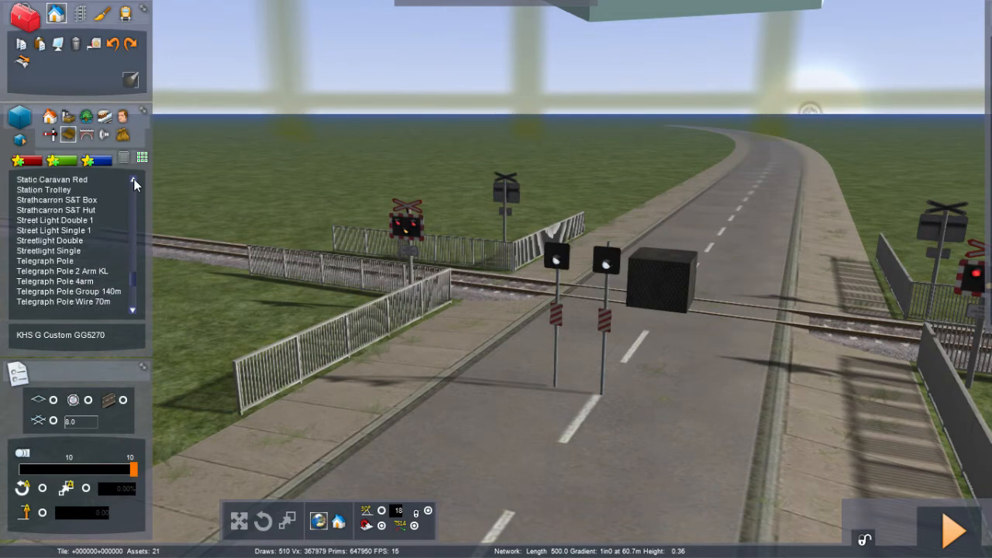
{"action": "left_click", "coordinate": [134, 180]}
{"action": "left_click", "coordinate": [134, 180]}
{"action": "left_click", "coordinate": [134, 180]}
{"action": "left_click", "coordinate": [134, 180]}
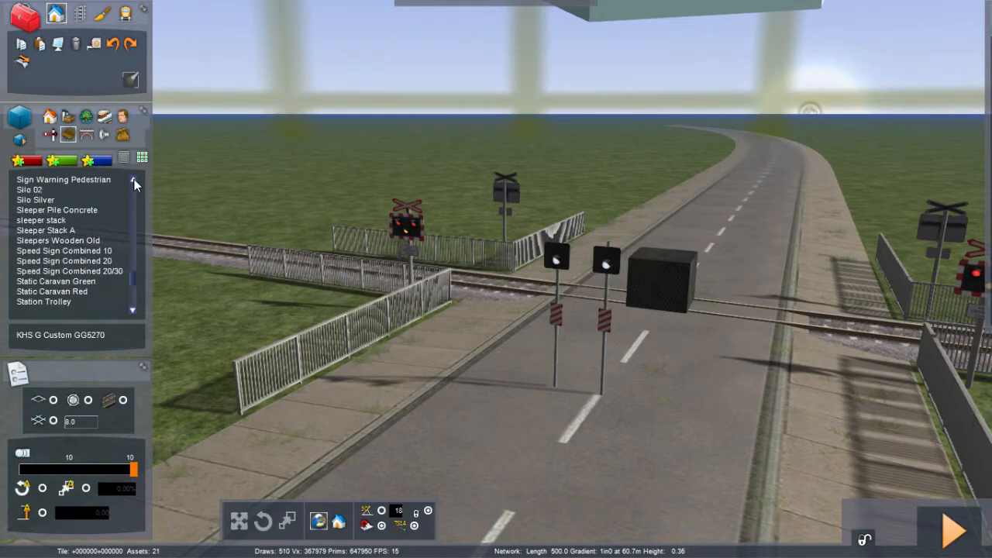
{"action": "left_click", "coordinate": [134, 180]}
{"action": "left_click", "coordinate": [134, 180]}
{"action": "left_click", "coordinate": [134, 180]}
{"action": "left_click", "coordinate": [134, 180]}
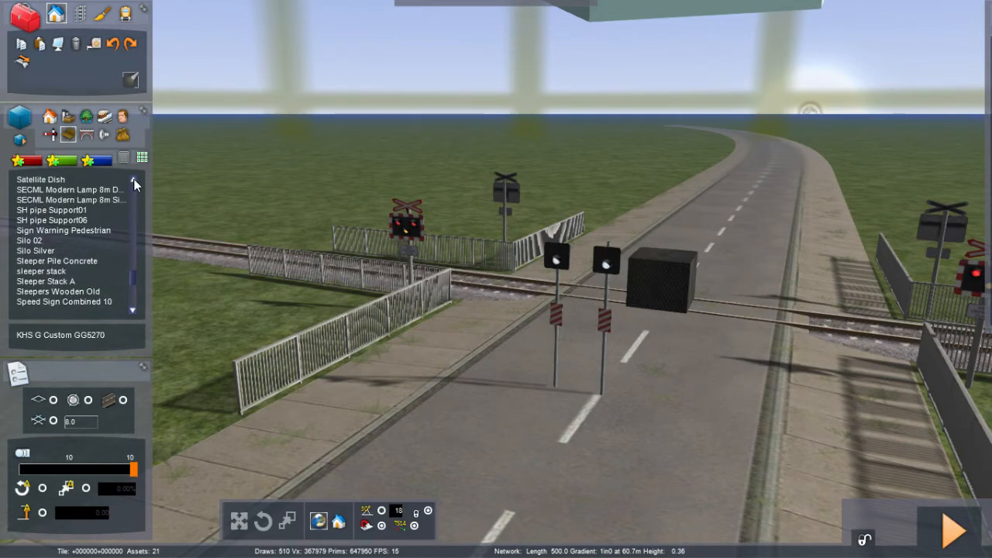
{"action": "left_click", "coordinate": [134, 180]}
{"action": "left_click", "coordinate": [134, 180]}
{"action": "left_click", "coordinate": [134, 180]}
{"action": "left_click", "coordinate": [134, 180]}
{"action": "left_click", "coordinate": [134, 180]}
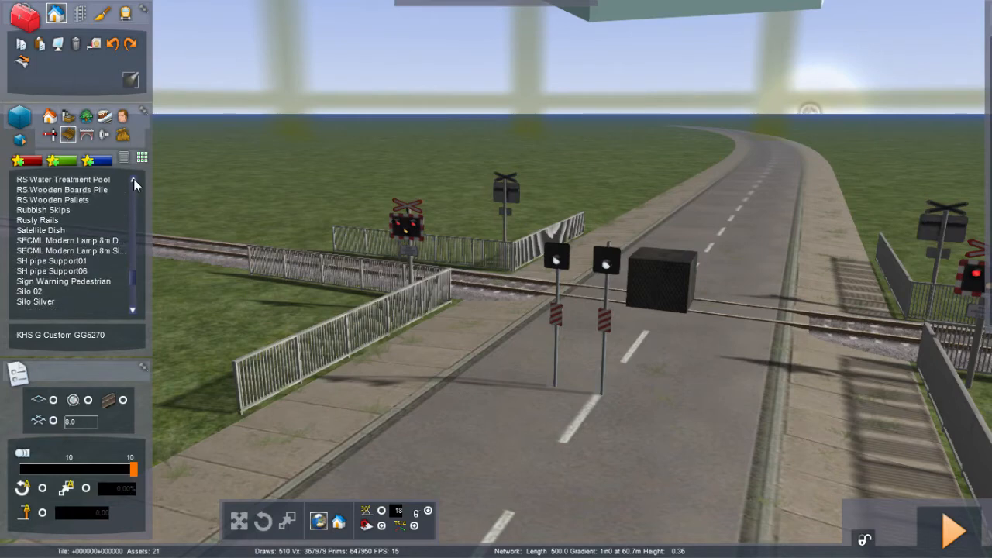
{"action": "left_click", "coordinate": [135, 180]}
{"action": "left_click", "coordinate": [134, 180]}
{"action": "left_click", "coordinate": [134, 180]}
{"action": "left_click", "coordinate": [134, 180]}
{"action": "left_click", "coordinate": [134, 180]}
{"action": "left_click", "coordinate": [134, 179]}
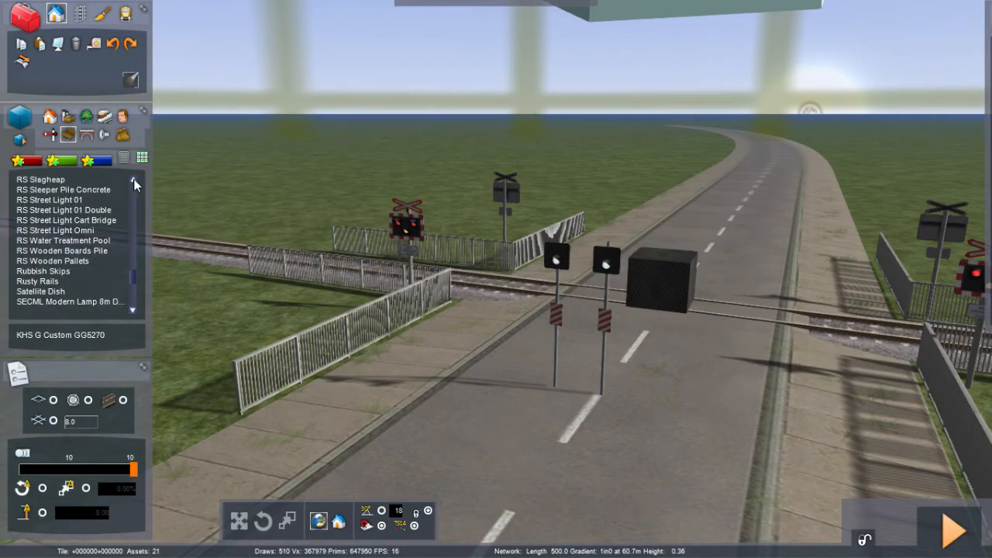
{"action": "left_click", "coordinate": [134, 180]}
{"action": "left_click", "coordinate": [134, 180]}
{"action": "left_click", "coordinate": [134, 180]}
{"action": "left_click", "coordinate": [134, 180]}
{"action": "left_click", "coordinate": [134, 180]}
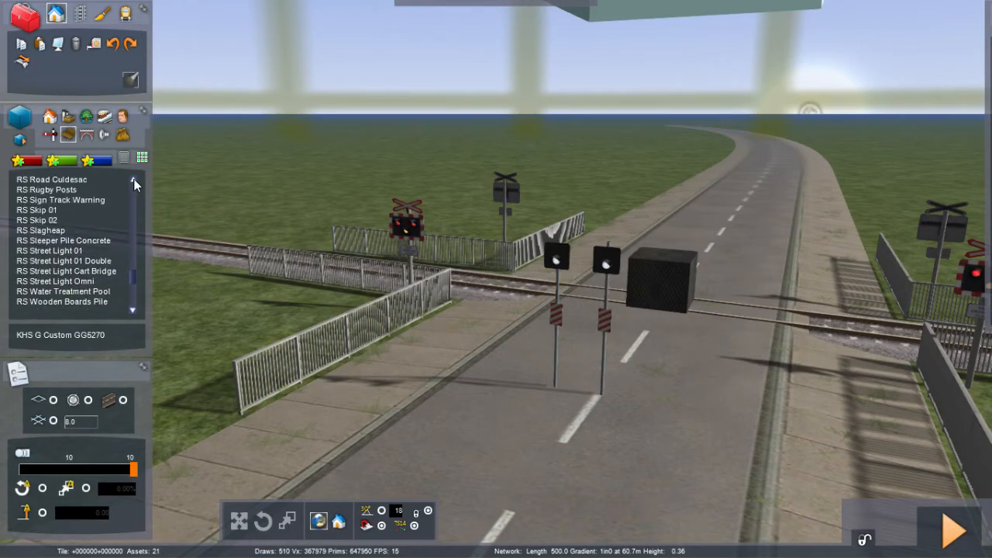
{"action": "left_click", "coordinate": [134, 180]}
{"action": "left_click", "coordinate": [134, 180]}
{"action": "left_click", "coordinate": [134, 180]}
{"action": "left_click", "coordinate": [134, 180]}
{"action": "left_click", "coordinate": [134, 180]}
{"action": "left_click", "coordinate": [134, 180]}
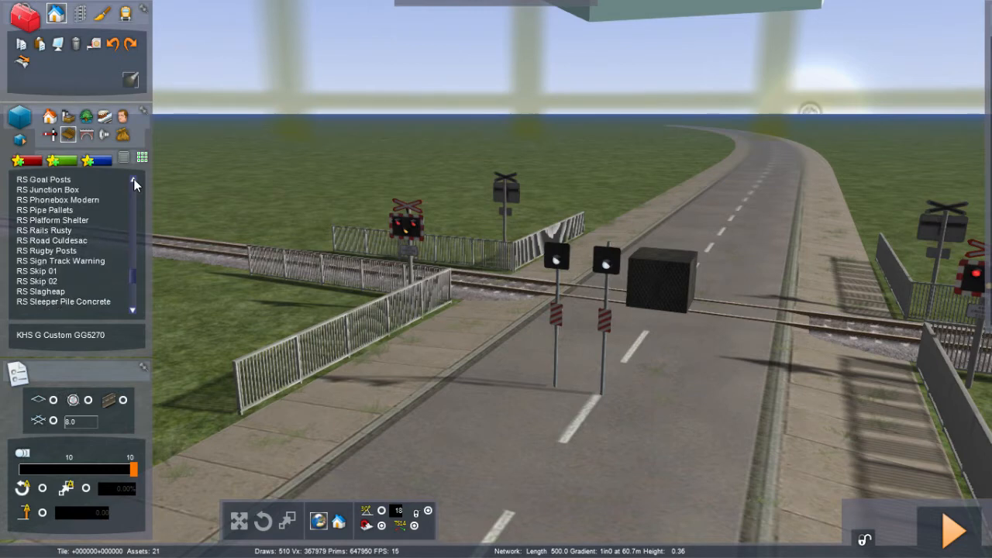
{"action": "left_click", "coordinate": [135, 180]}
{"action": "left_click", "coordinate": [134, 180]}
{"action": "left_click", "coordinate": [135, 180]}
{"action": "left_click", "coordinate": [134, 180]}
{"action": "left_click", "coordinate": [134, 180]}
{"action": "left_click", "coordinate": [134, 180]}
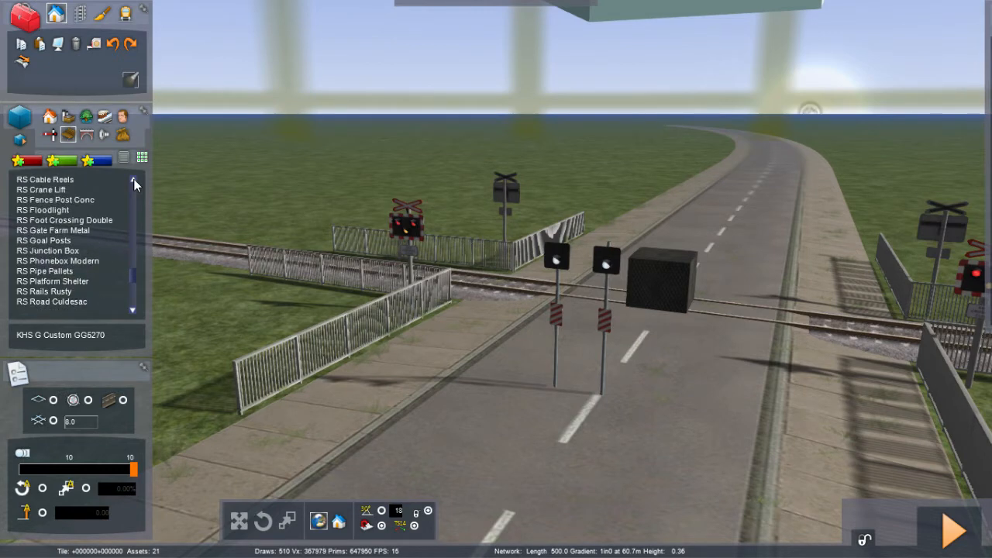
{"action": "left_click", "coordinate": [134, 180]}
{"action": "left_click", "coordinate": [134, 180]}
{"action": "left_click", "coordinate": [134, 180]}
{"action": "left_click", "coordinate": [134, 180]}
{"action": "left_click", "coordinate": [134, 179]}
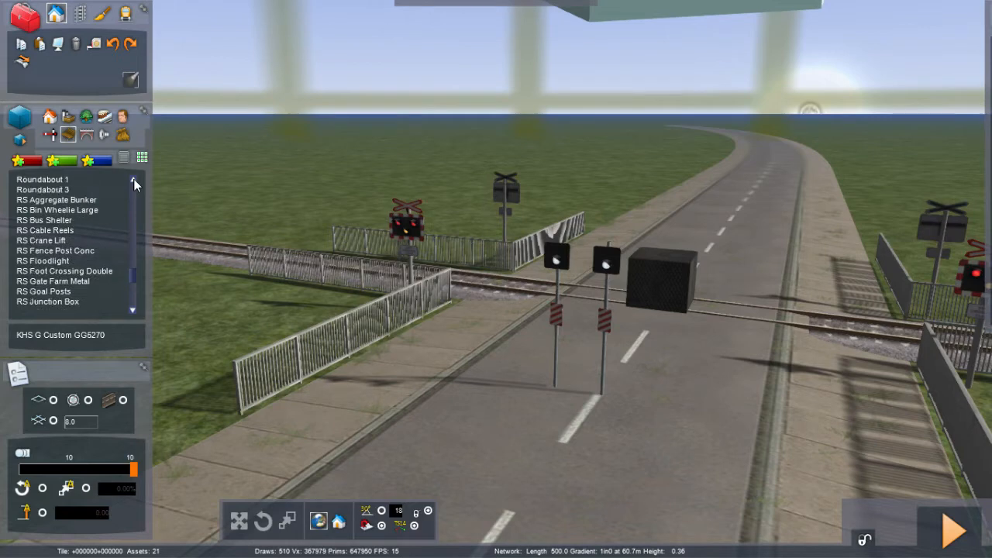
{"action": "left_click", "coordinate": [134, 180]}
{"action": "left_click", "coordinate": [135, 180]}
{"action": "left_click", "coordinate": [134, 180]}
{"action": "left_click", "coordinate": [134, 180]}
{"action": "left_click", "coordinate": [134, 180]}
{"action": "left_click", "coordinate": [134, 180]}
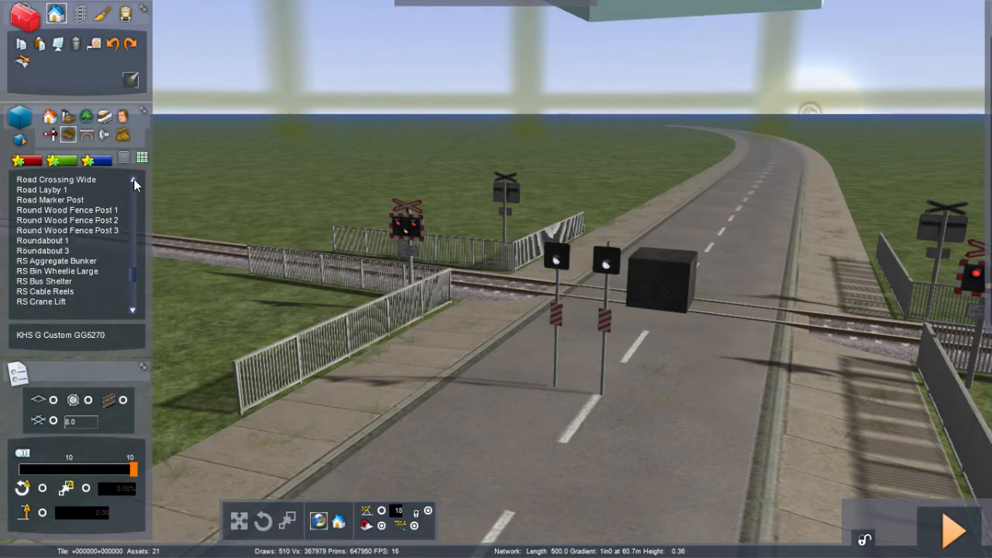
{"action": "left_click", "coordinate": [134, 180]}
{"action": "left_click", "coordinate": [134, 180]}
{"action": "left_click", "coordinate": [134, 180]}
{"action": "left_click", "coordinate": [134, 180]}
{"action": "left_click", "coordinate": [134, 180]}
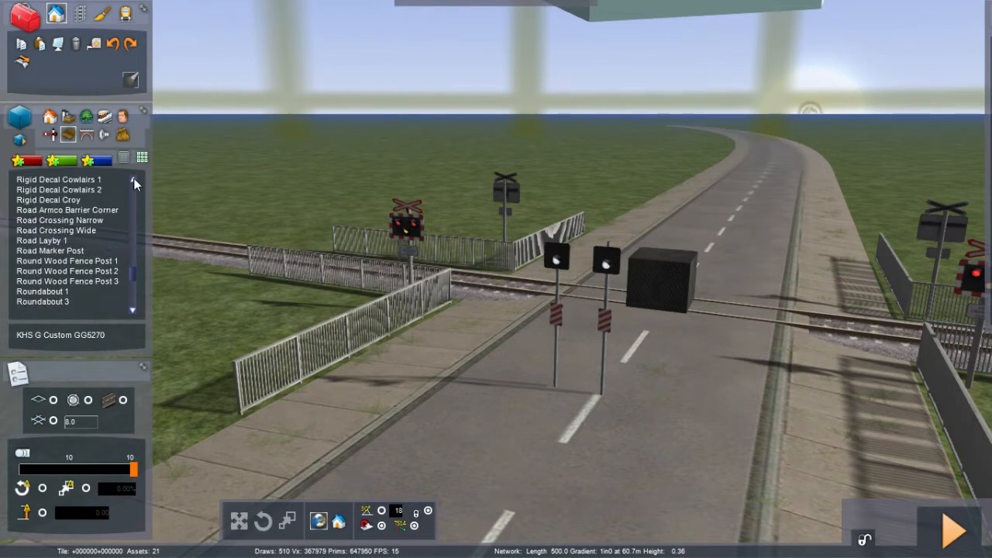
{"action": "left_click", "coordinate": [134, 180]}
{"action": "left_click", "coordinate": [134, 180]}
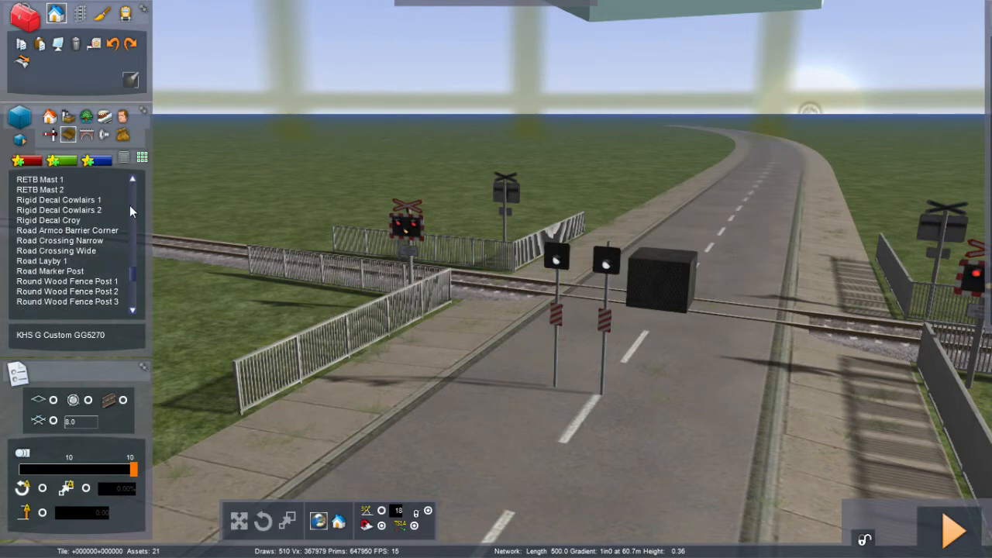
Step: Scroll the object list down to the Refuse and RETB items, then back up through the LM entries to the KL items
{"action": "left_click", "coordinate": [132, 269]}
{"action": "scroll", "coordinate": [132, 270], "scroll_direction": "down", "scroll_amount": 3}
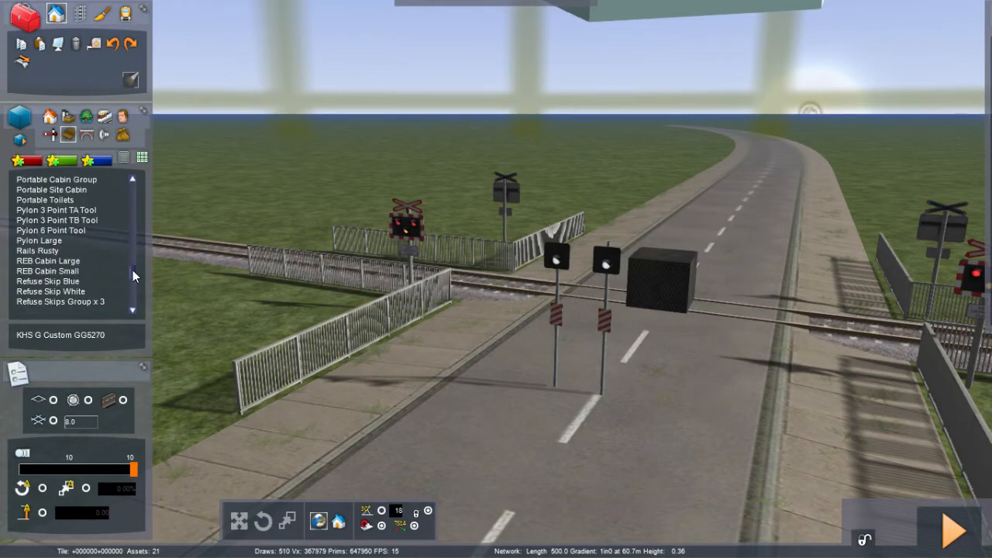
{"action": "scroll", "coordinate": [133, 271], "scroll_direction": "down", "scroll_amount": 3}
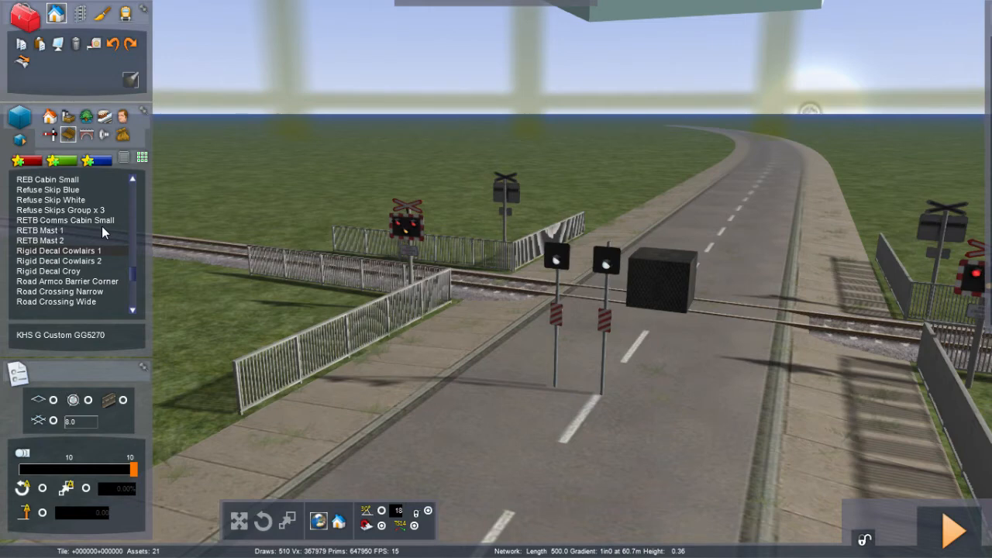
{"action": "scroll", "coordinate": [135, 271], "scroll_direction": "up", "scroll_amount": 8}
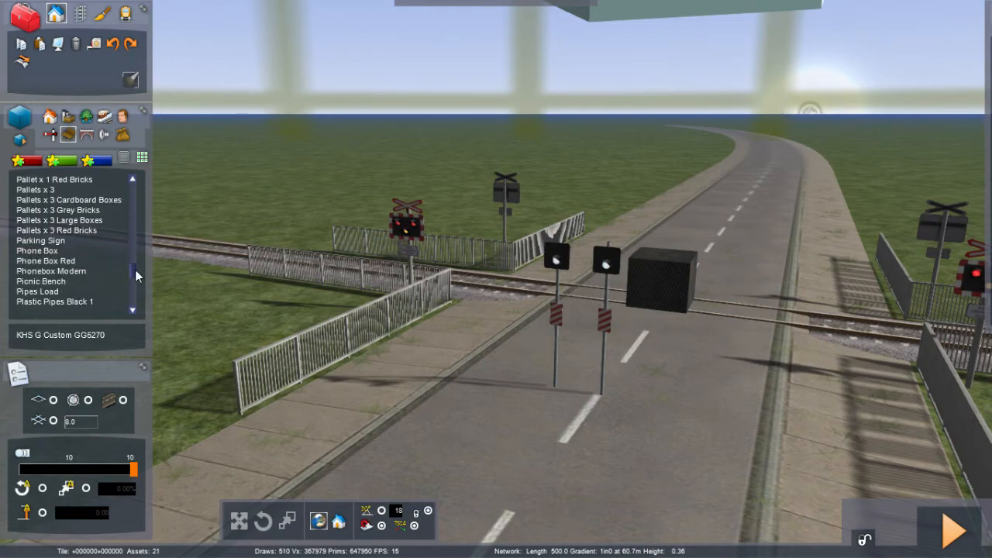
{"action": "scroll", "coordinate": [135, 271], "scroll_direction": "up", "scroll_amount": 5}
{"action": "scroll", "coordinate": [135, 271], "scroll_direction": "down", "scroll_amount": 8}
{"action": "scroll", "coordinate": [135, 269], "scroll_direction": "up", "scroll_amount": 6}
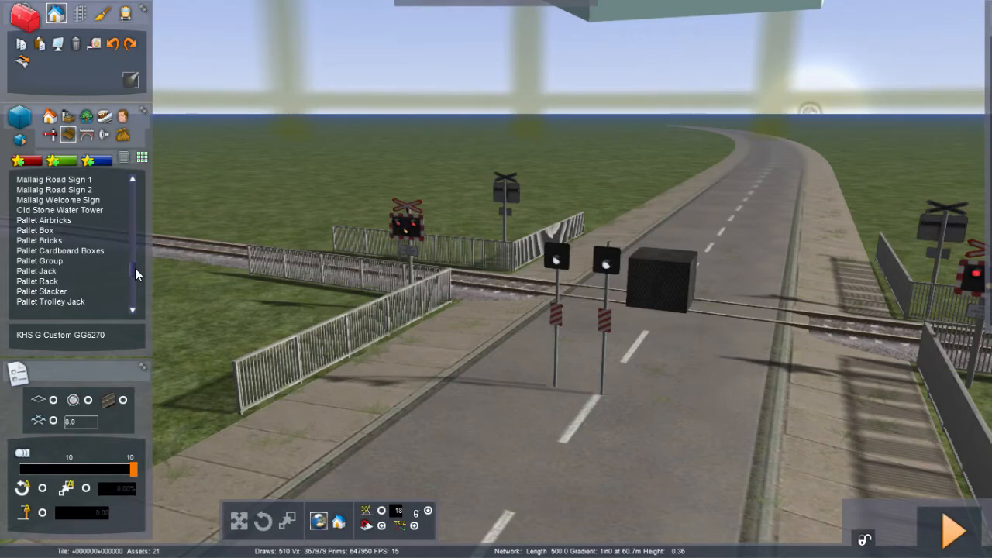
{"action": "scroll", "coordinate": [135, 273], "scroll_direction": "up", "scroll_amount": 3}
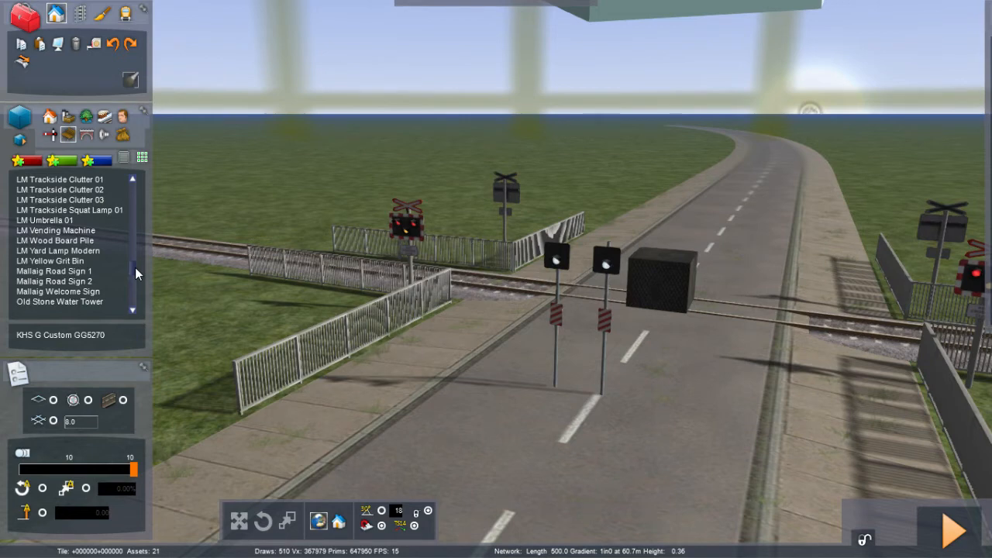
{"action": "scroll", "coordinate": [136, 273], "scroll_direction": "up", "scroll_amount": 3}
{"action": "scroll", "coordinate": [136, 272], "scroll_direction": "up", "scroll_amount": 3}
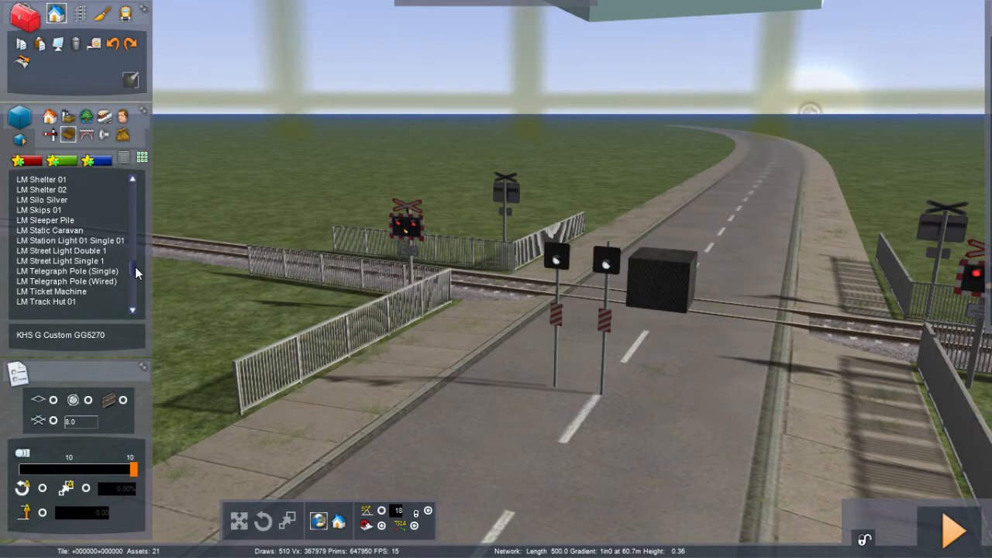
{"action": "scroll", "coordinate": [135, 271], "scroll_direction": "up", "scroll_amount": 3}
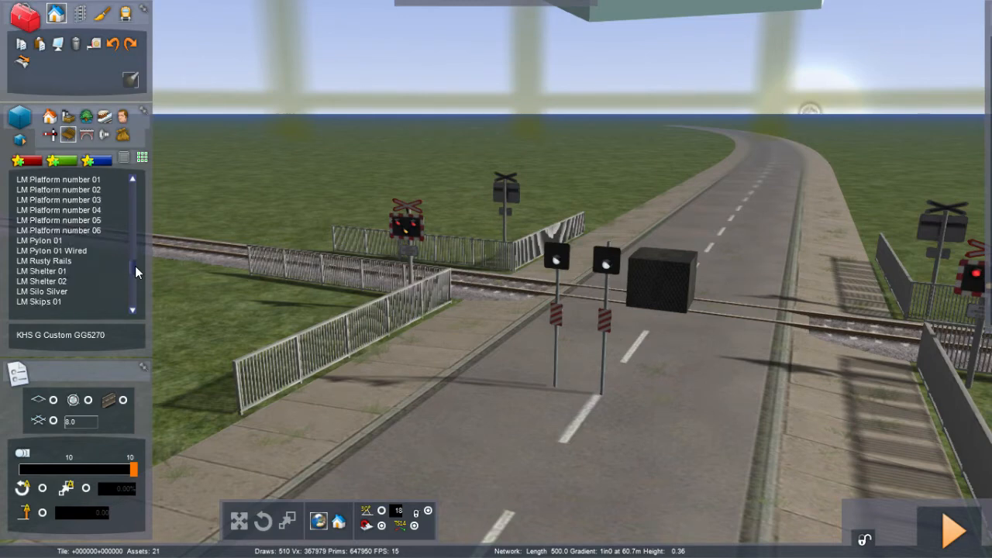
{"action": "scroll", "coordinate": [135, 266], "scroll_direction": "up", "scroll_amount": 6}
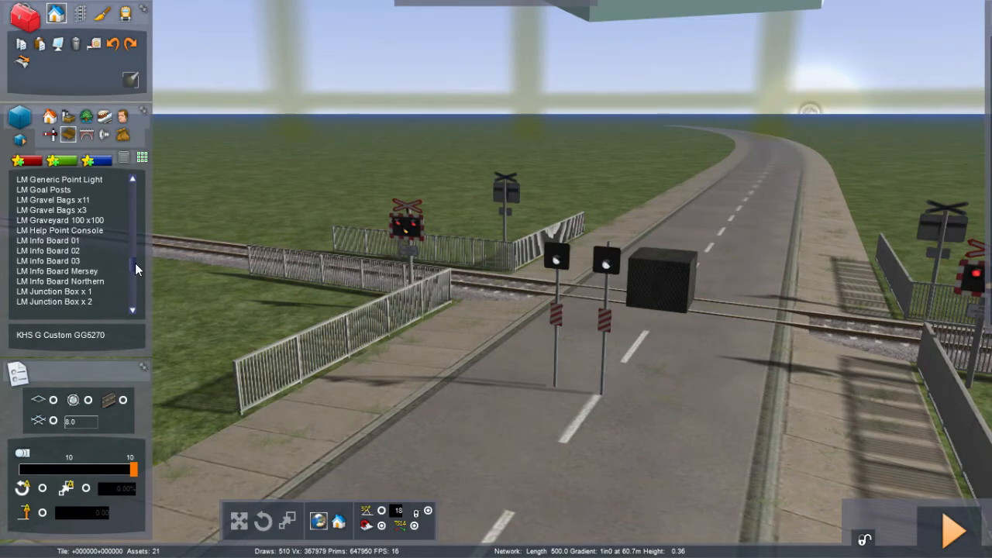
{"action": "scroll", "coordinate": [135, 263], "scroll_direction": "up", "scroll_amount": 9}
{"action": "scroll", "coordinate": [134, 260], "scroll_direction": "up", "scroll_amount": 12}
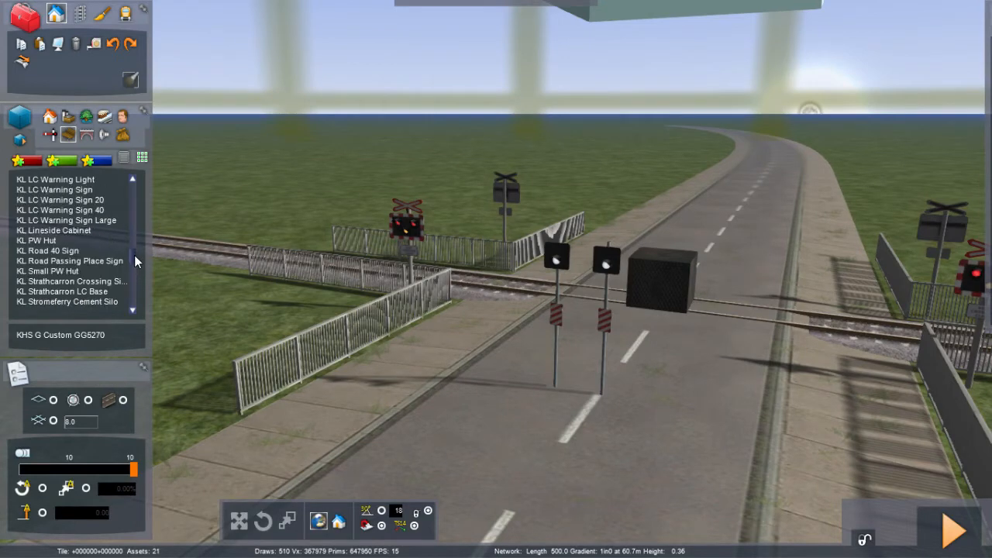
Step: Place a KL LC Warning Light on the grass beside the track, next to the crossing fence
{"action": "left_click", "coordinate": [63, 182]}
{"action": "left_click", "coordinate": [255, 296]}
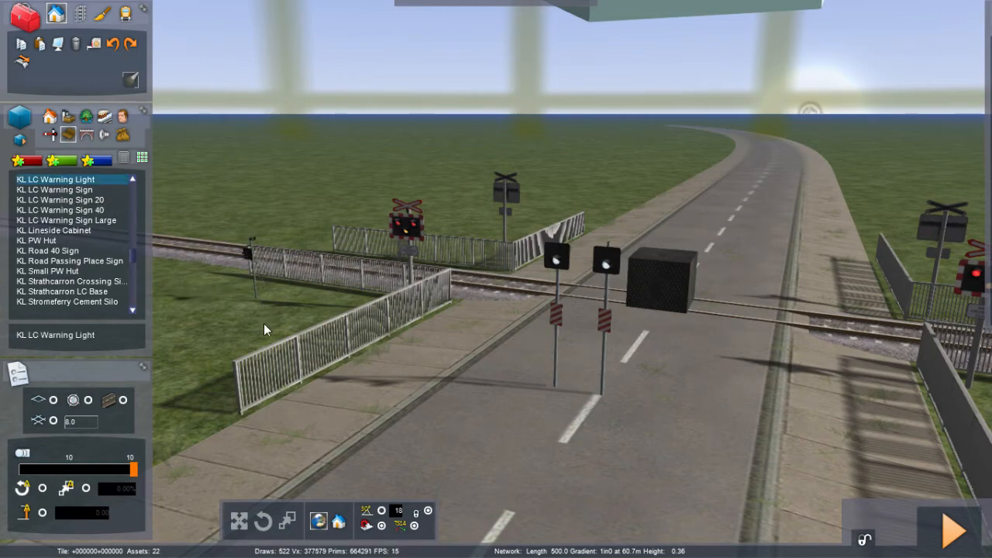
{"action": "right_click_drag", "start_coordinate": [275, 324], "coordinate": [968, 343]}
{"action": "key", "text": "Left"}
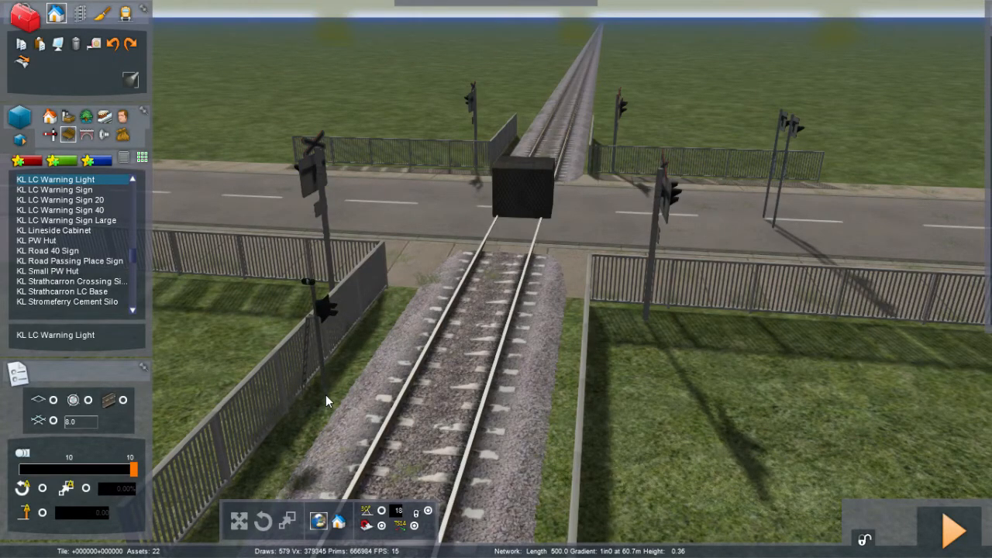
{"action": "left_click", "coordinate": [326, 395]}
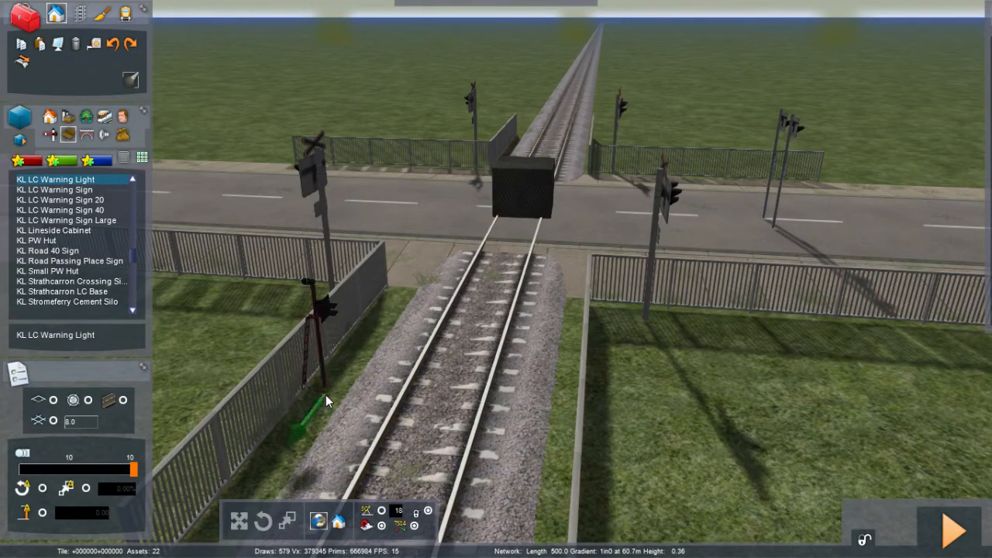
{"action": "key", "text": "Right"}
{"action": "right_click_drag", "start_coordinate": [325, 395], "coordinate": [1, 395]}
Step: Select the warning light beside the fence and rotate it to face along the track
{"action": "right_click_drag", "start_coordinate": [434, 388], "coordinate": [408, 367]}
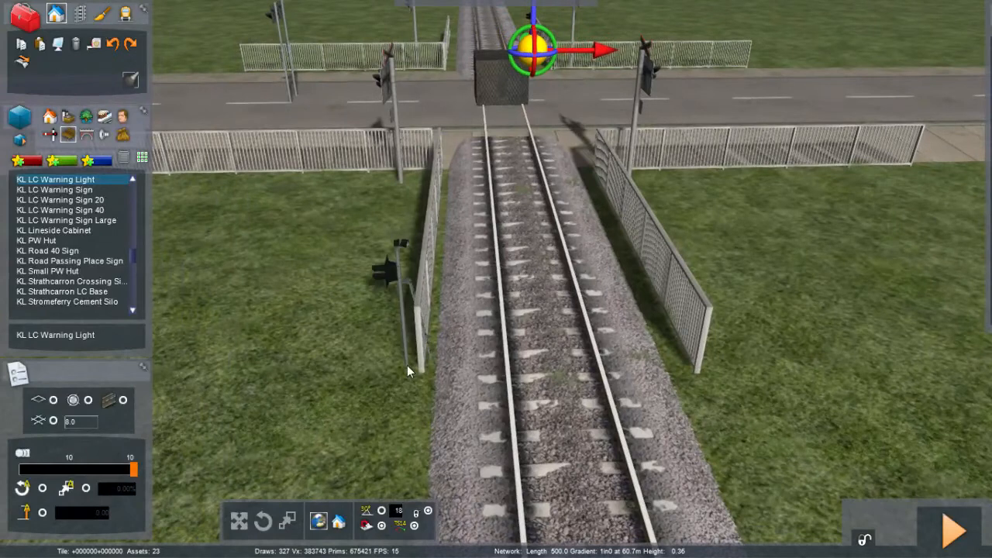
{"action": "left_click", "coordinate": [441, 274]}
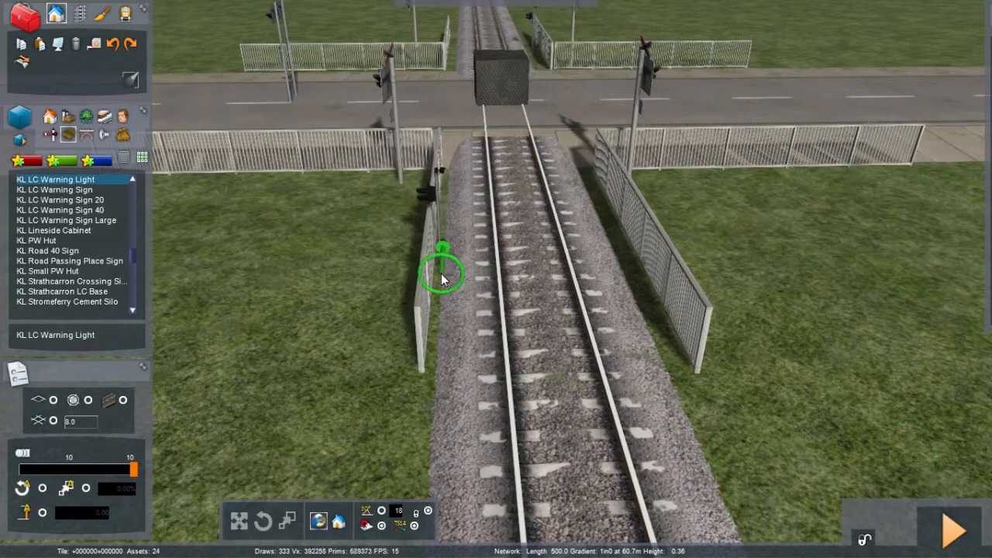
{"action": "right_click", "coordinate": [427, 337]}
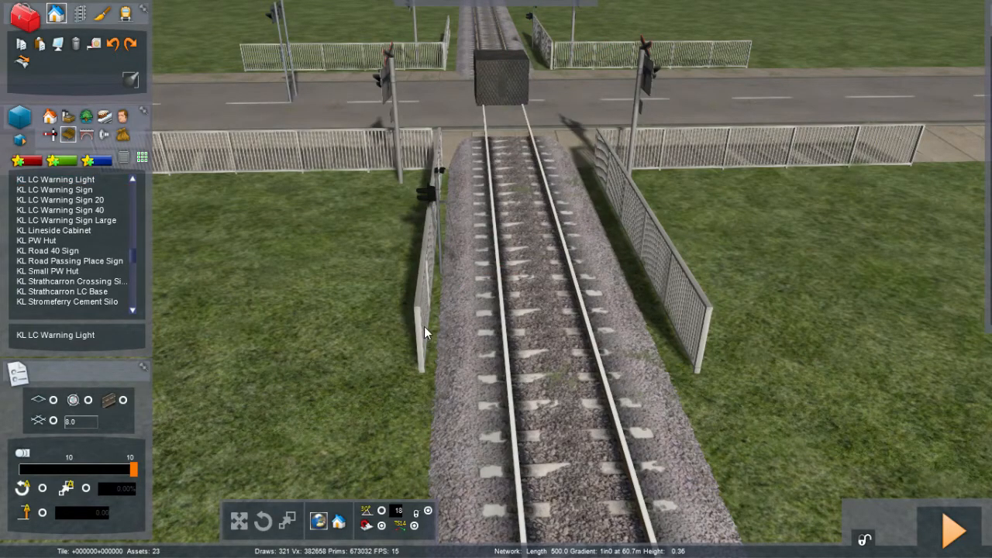
{"action": "left_click", "coordinate": [440, 259]}
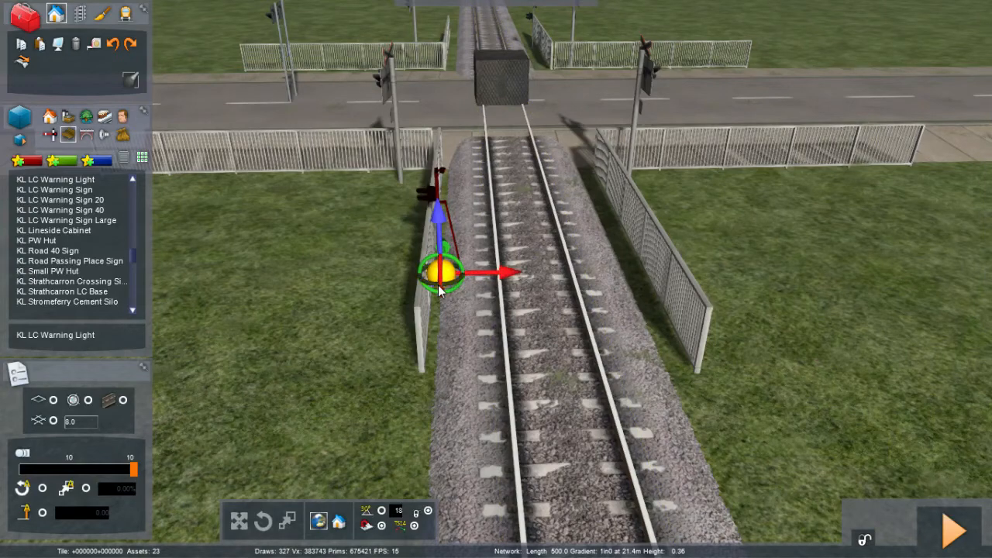
{"action": "left_click_drag", "start_coordinate": [457, 287], "coordinate": [632, 305]}
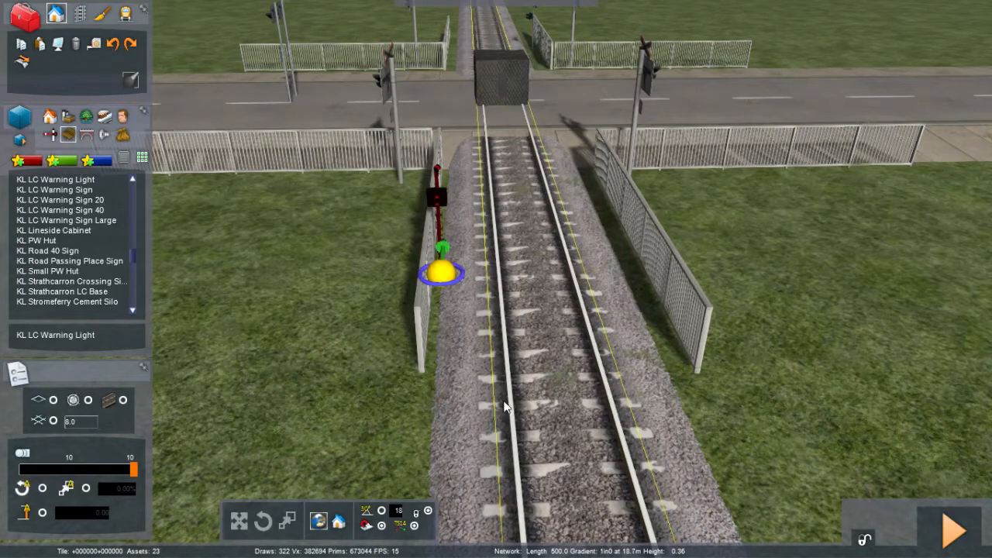
Step: Scale the warning light beside the fence up so it stands taller
{"action": "left_click", "coordinate": [415, 528]}
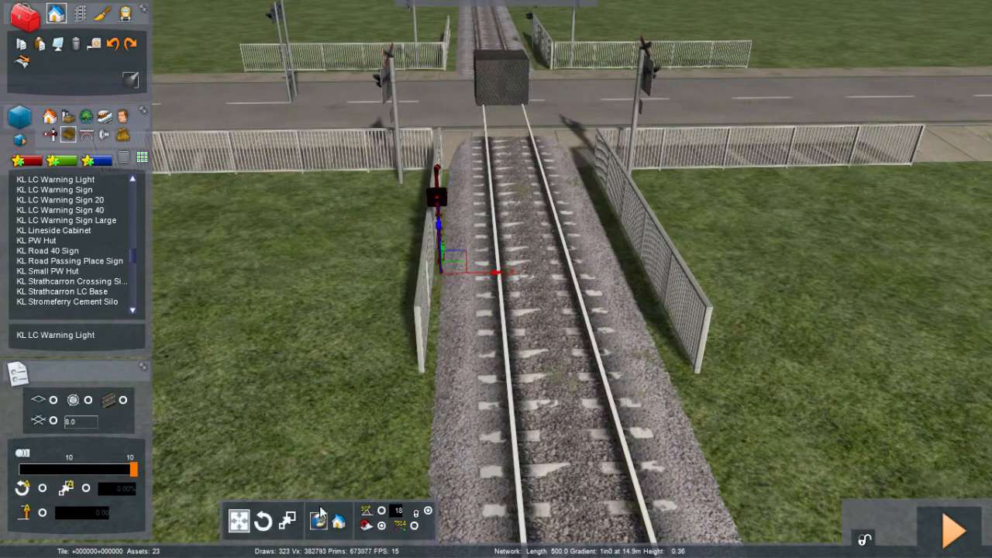
{"action": "left_click", "coordinate": [287, 522]}
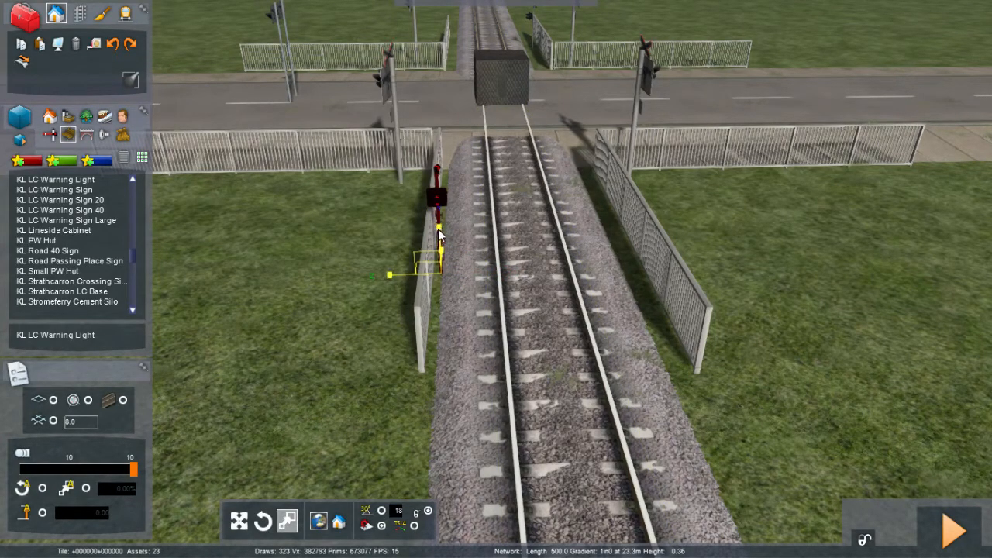
{"action": "left_click_drag", "start_coordinate": [439, 234], "coordinate": [427, 134]}
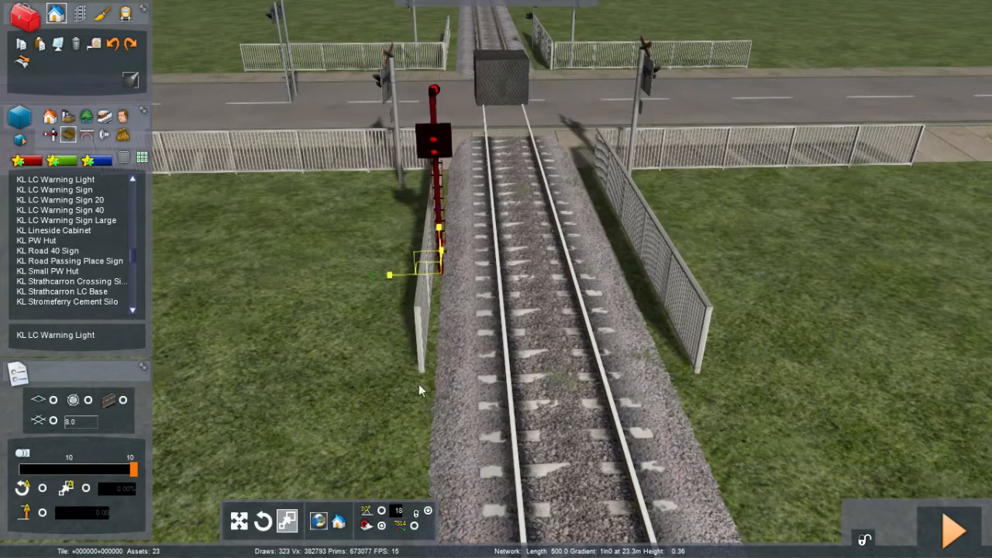
{"action": "left_click", "coordinate": [415, 526]}
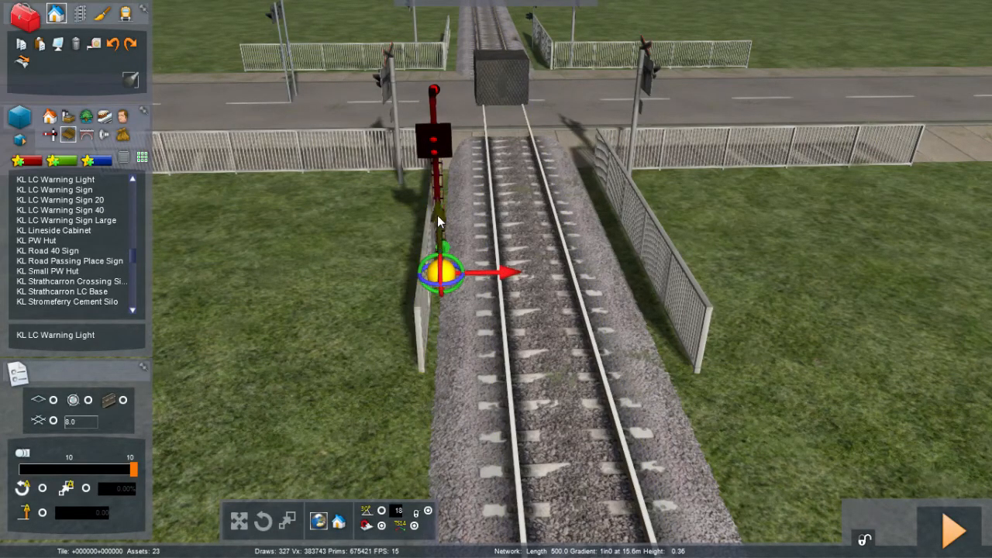
{"action": "left_click_drag", "start_coordinate": [438, 208], "coordinate": [436, 155]}
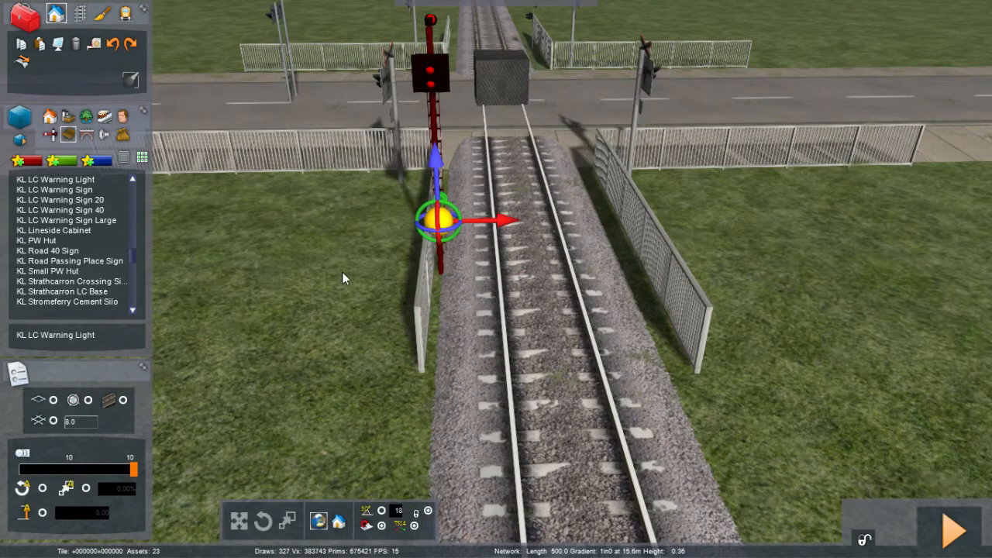
Step: Delete the enlarged warning light beside the fence
{"action": "left_click", "coordinate": [342, 271]}
{"action": "right_click_drag", "start_coordinate": [342, 271], "coordinate": [1, 233]}
{"action": "key", "text": "Right"}
{"action": "key", "text": "Right"}
{"action": "key", "text": "Right"}
{"action": "key", "text": "Right"}
{"action": "key", "text": "Right"}
{"action": "right_click_drag", "start_coordinate": [372, 140], "coordinate": [341, 164]}
{"action": "key", "text": "Right"}
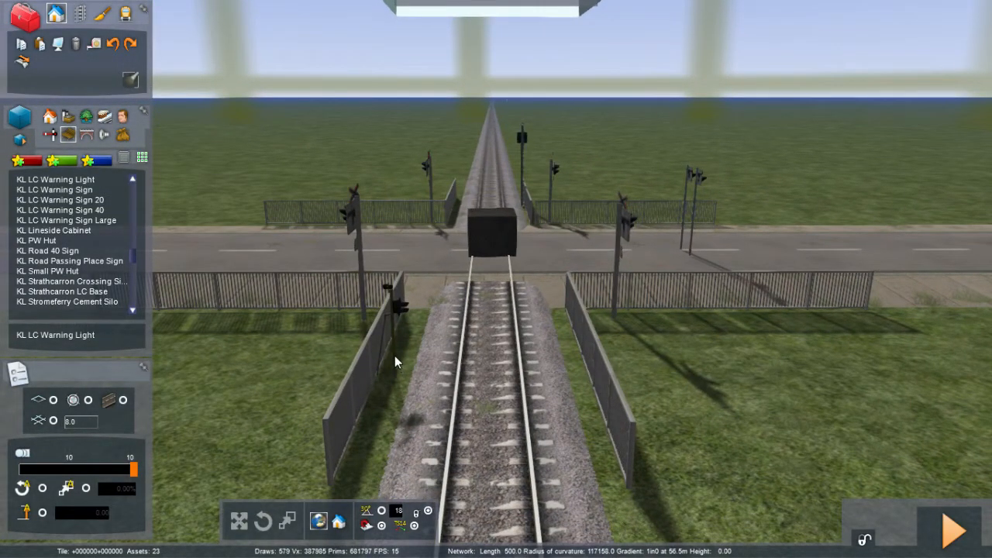
{"action": "left_click", "coordinate": [394, 362]}
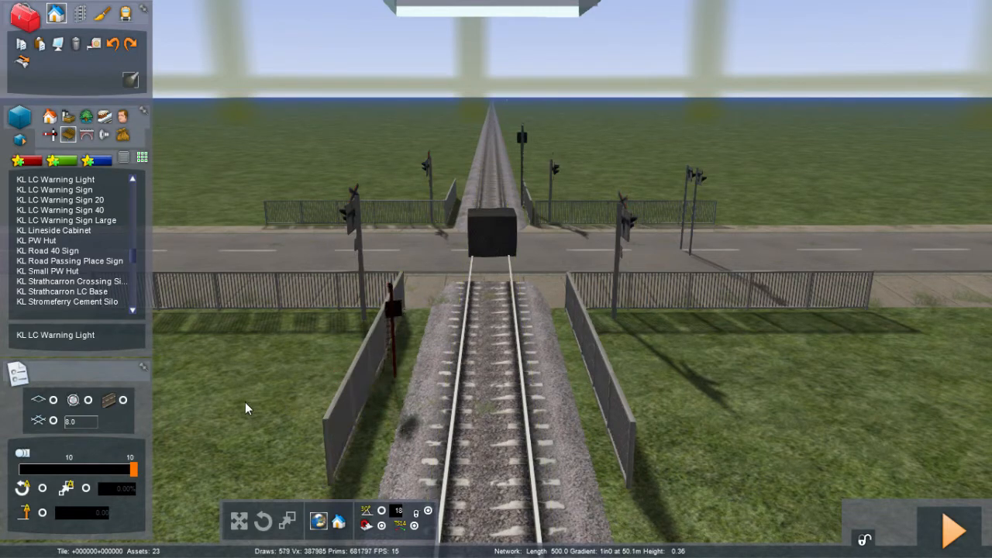
{"action": "key", "text": "Delete"}
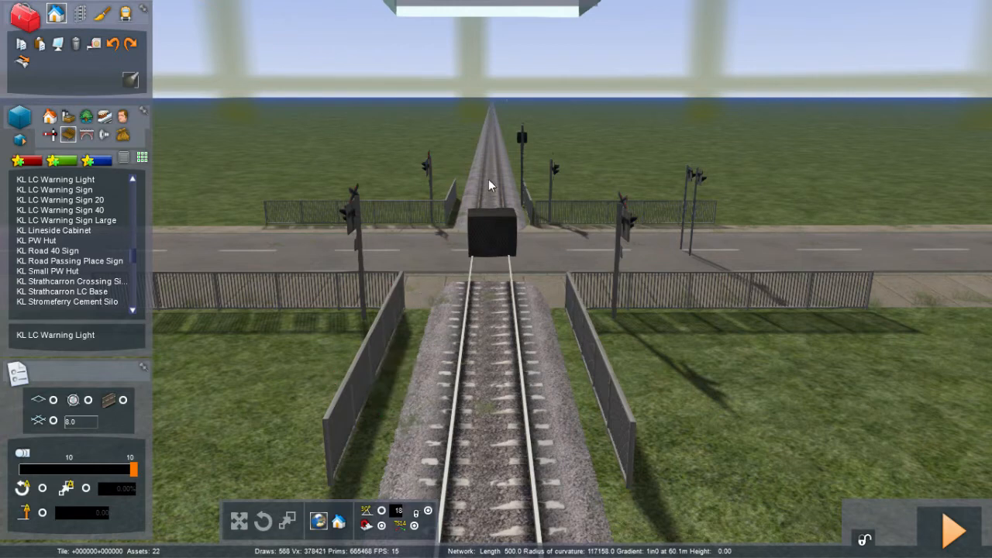
Step: Restore the warning light beside the fence and delete the extra light placed on the grass
{"action": "left_click", "coordinate": [524, 137]}
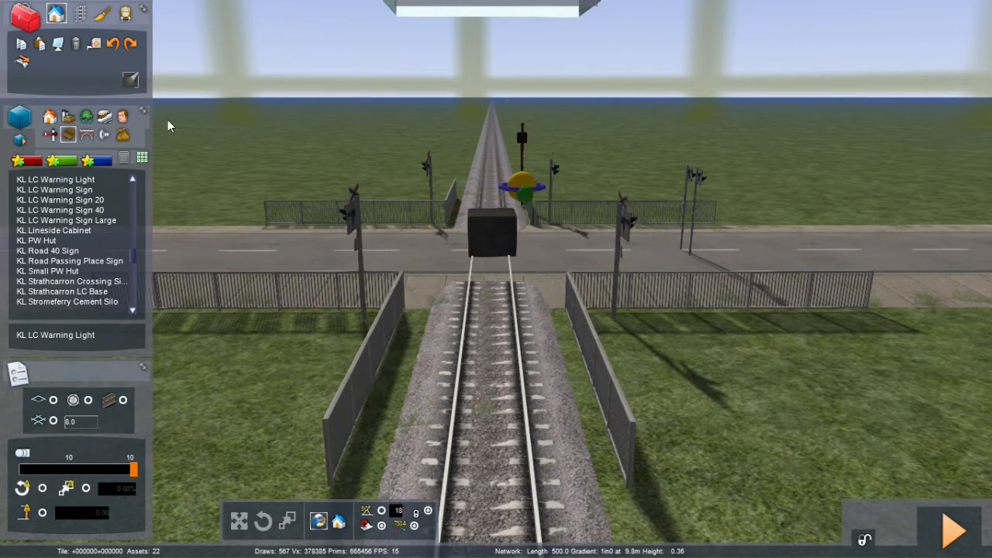
{"action": "left_click", "coordinate": [43, 48]}
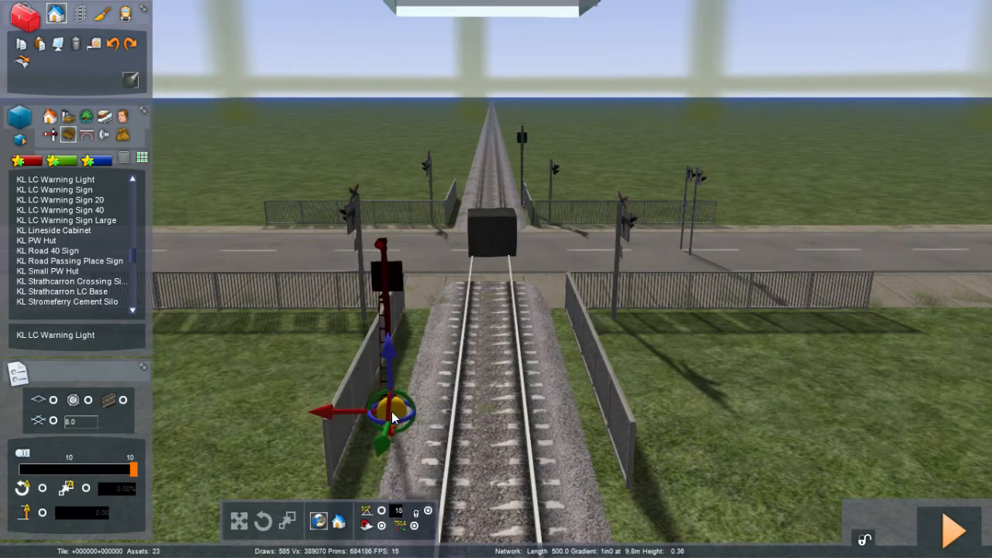
{"action": "left_click", "coordinate": [323, 392]}
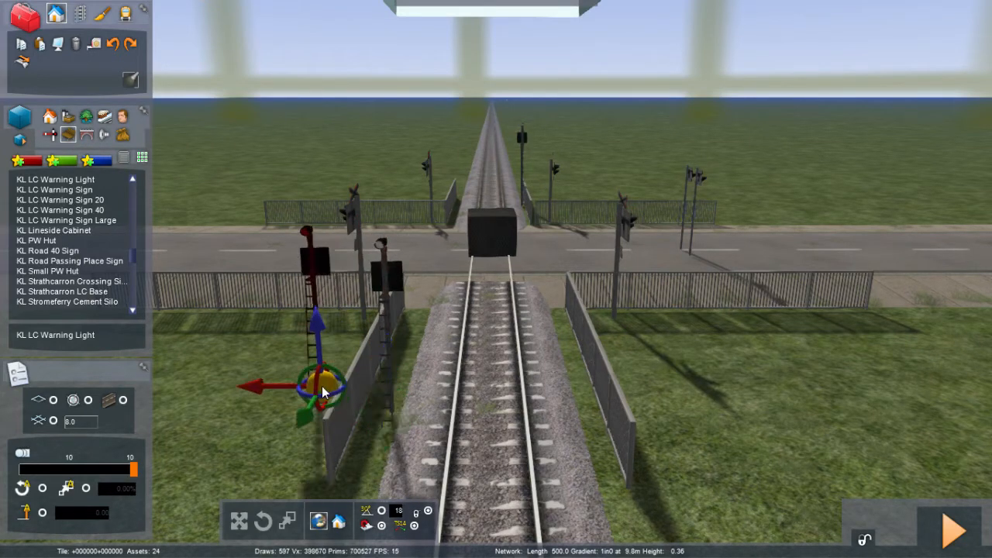
{"action": "key", "text": "Delete"}
Step: Rotate the restored warning light beside the fence and resize it
{"action": "left_click", "coordinate": [389, 396]}
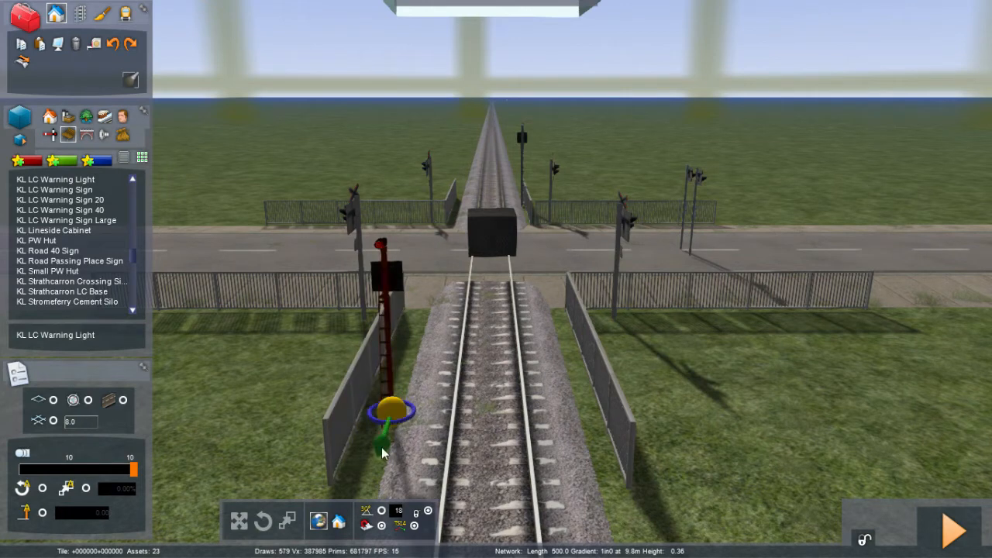
{"action": "left_click_drag", "start_coordinate": [375, 418], "coordinate": [946, 413]}
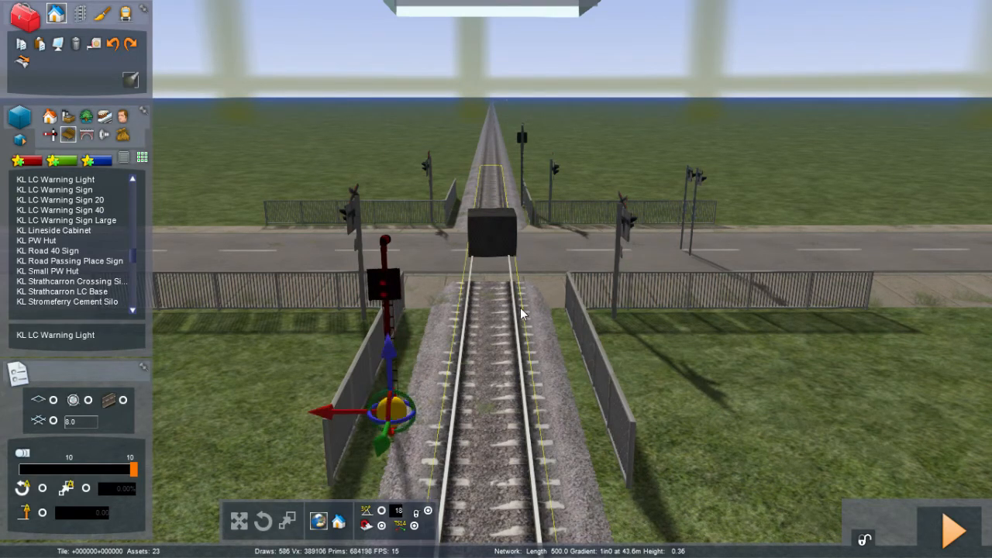
{"action": "left_click_drag", "start_coordinate": [388, 349], "coordinate": [381, 295]}
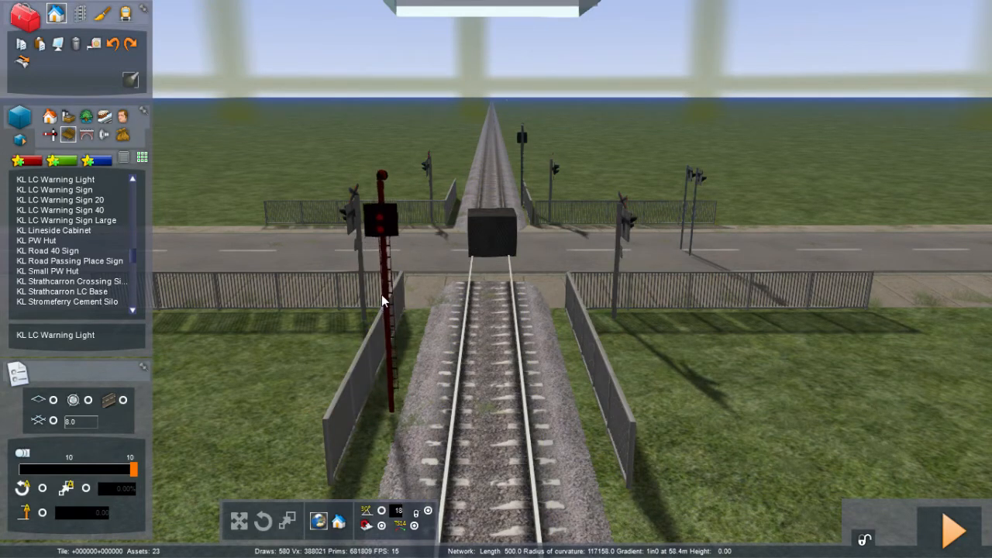
{"action": "left_click", "coordinate": [298, 385]}
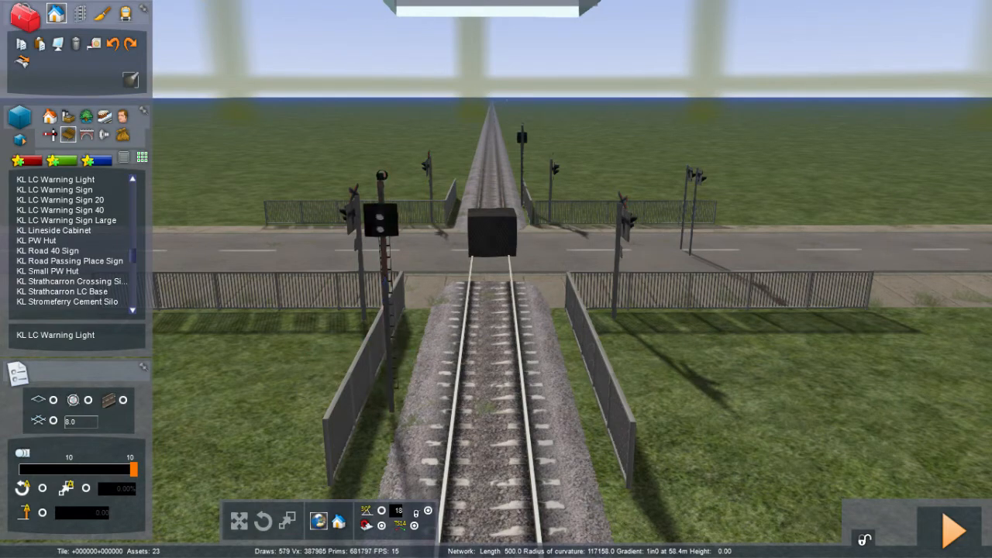
Step: Orbit around the level crossing to inspect the lights and signs from the road side
{"action": "key", "text": "Left"}
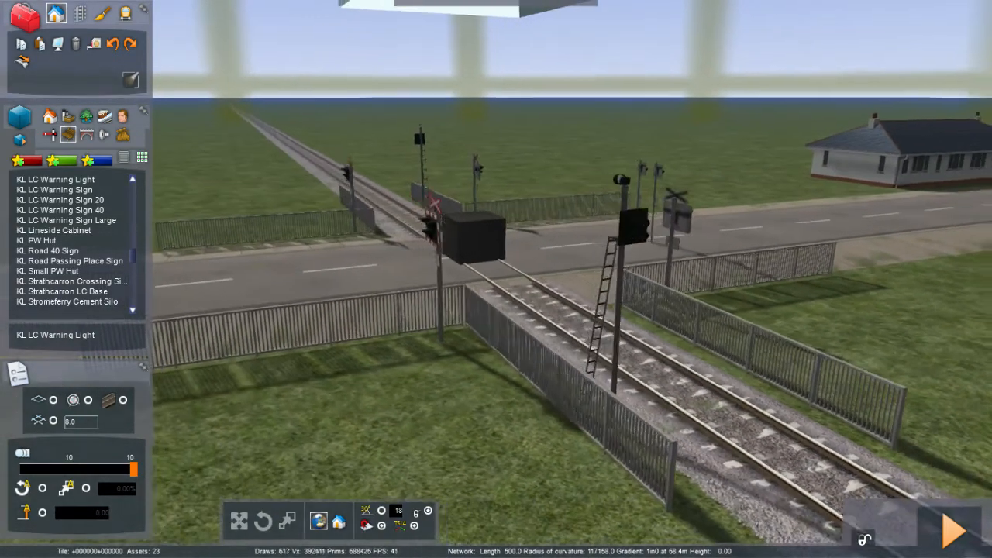
{"action": "key", "text": "Left"}
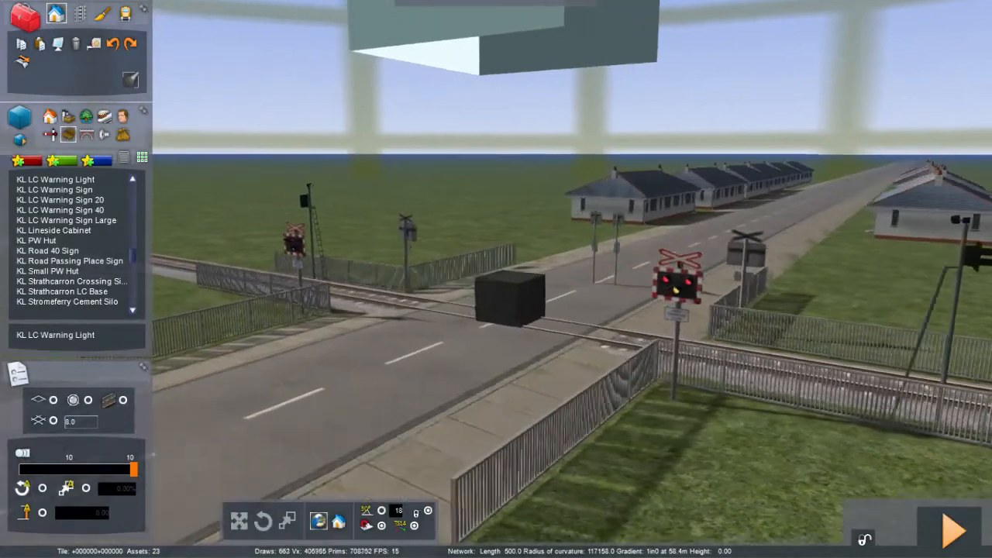
{"action": "key", "text": "Left"}
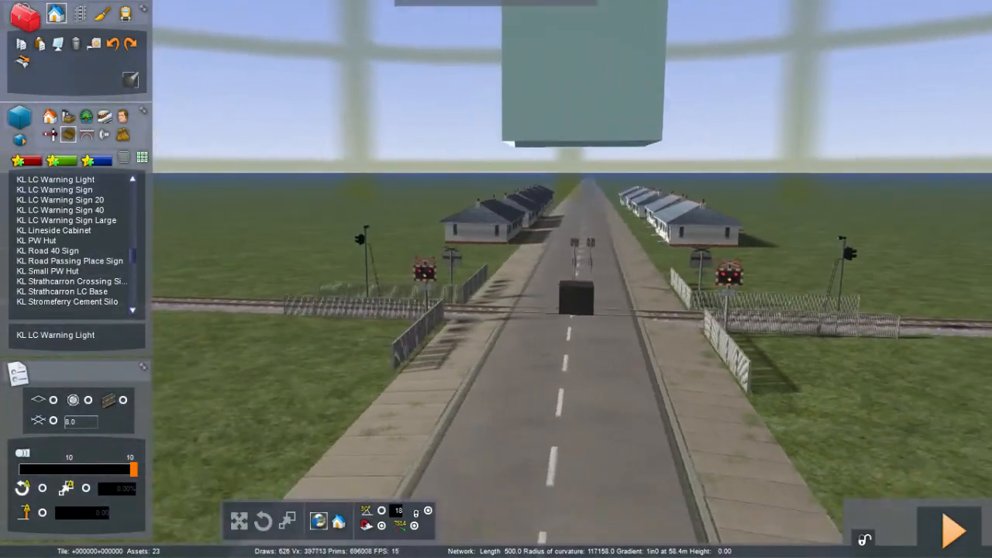
{"action": "key", "text": "Left"}
{"action": "right_click_drag", "start_coordinate": [221, 372], "coordinate": [297, 383]}
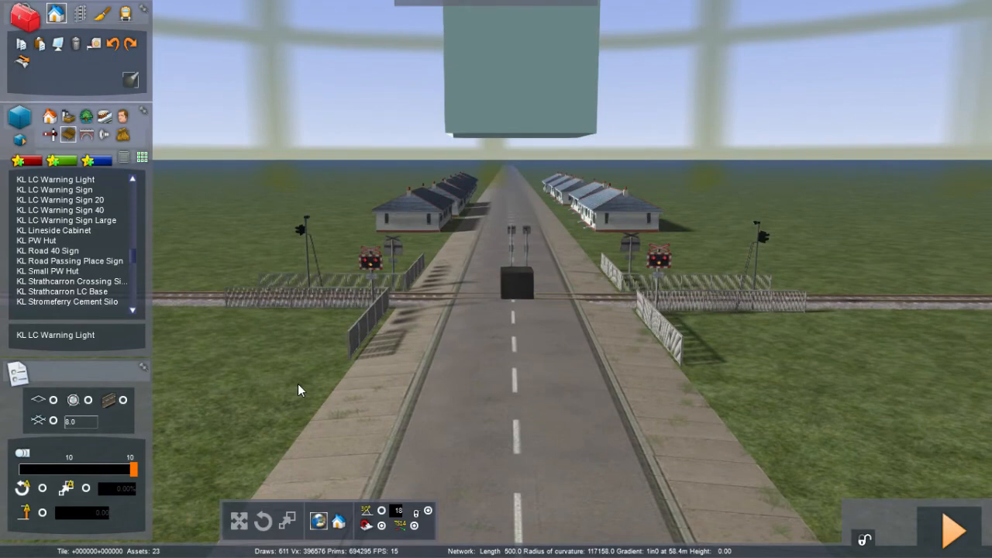
{"action": "key", "text": "Up"}
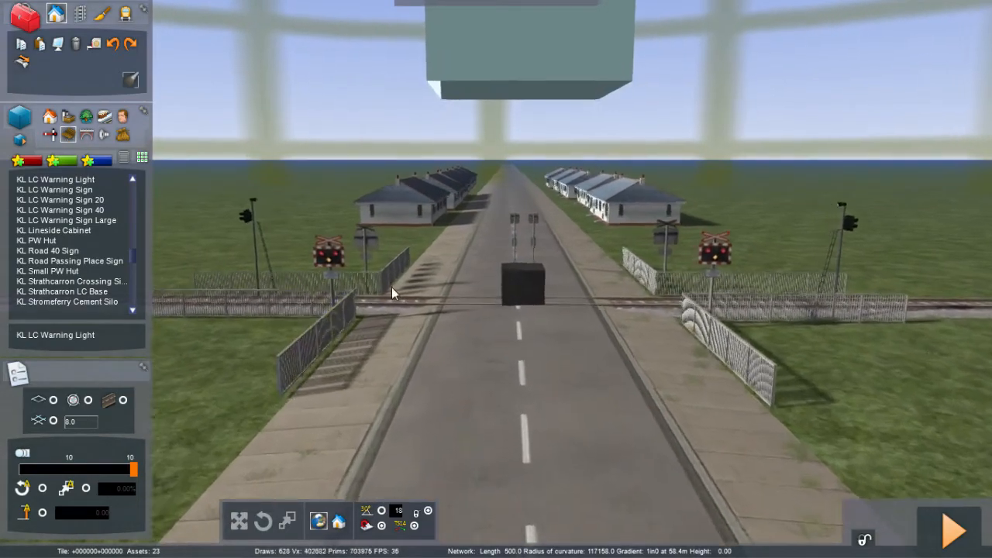
{"action": "key", "text": "Up"}
{"action": "key", "text": "Up"}
{"action": "right_click_drag", "start_coordinate": [456, 256], "coordinate": [452, 203]}
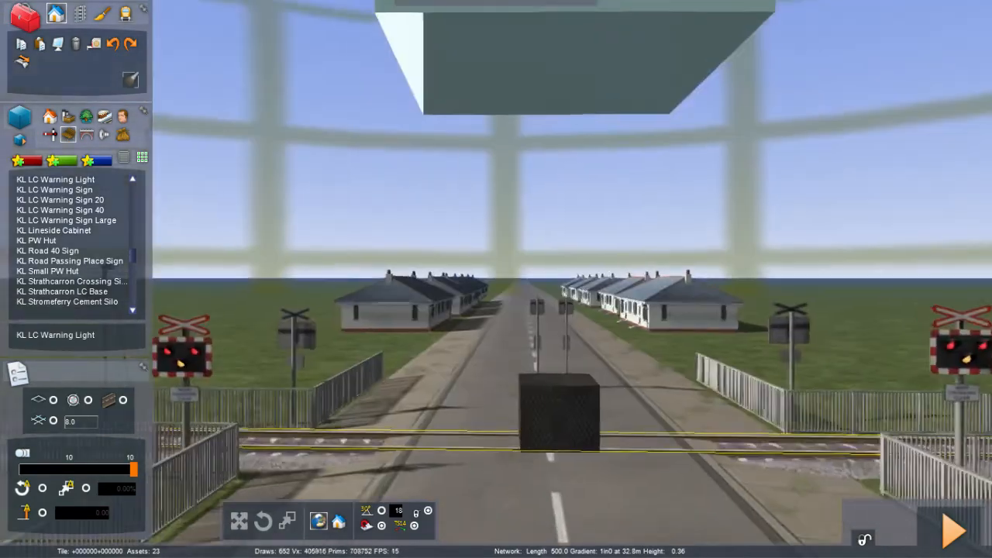
{"action": "key", "text": "Up"}
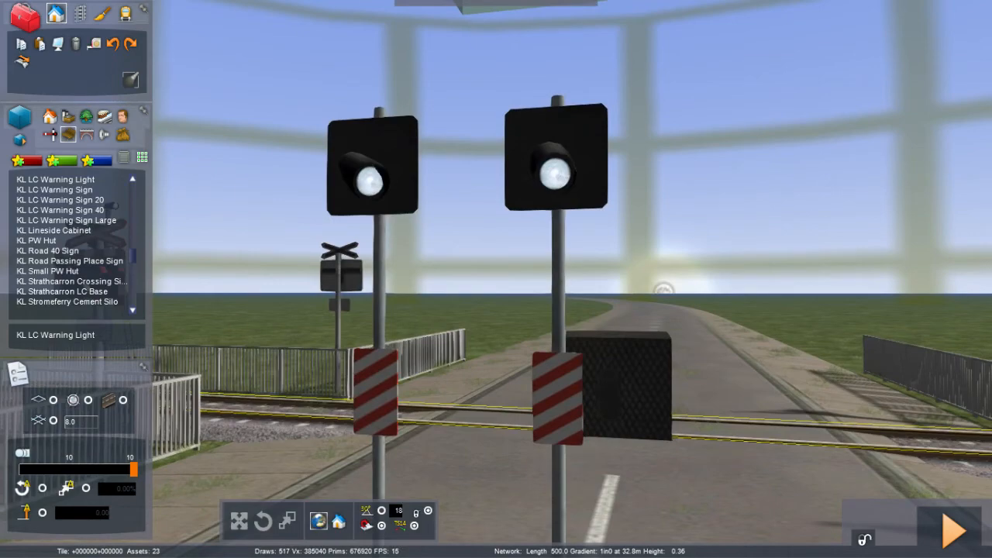
{"action": "key", "text": "Down"}
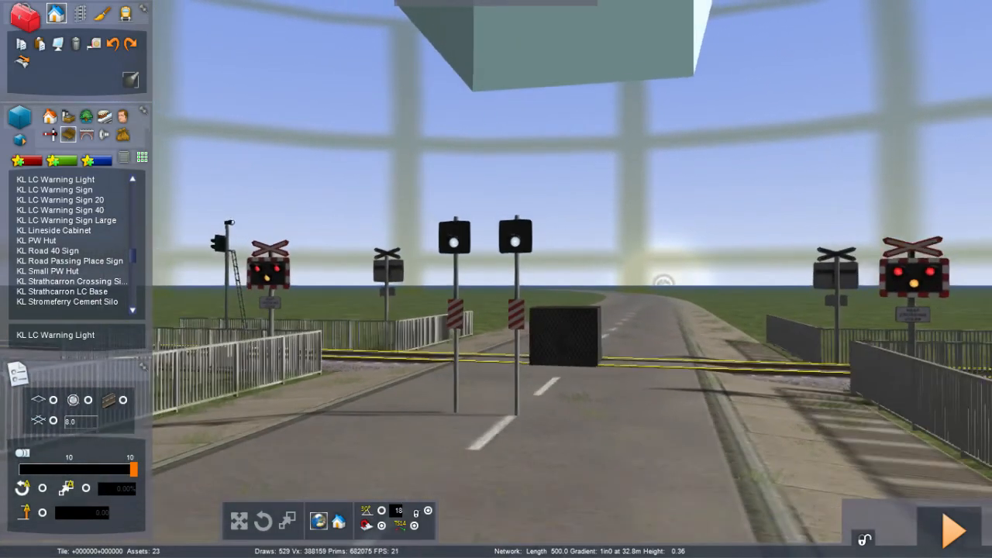
{"action": "key", "text": "Up"}
{"action": "key", "text": "Down"}
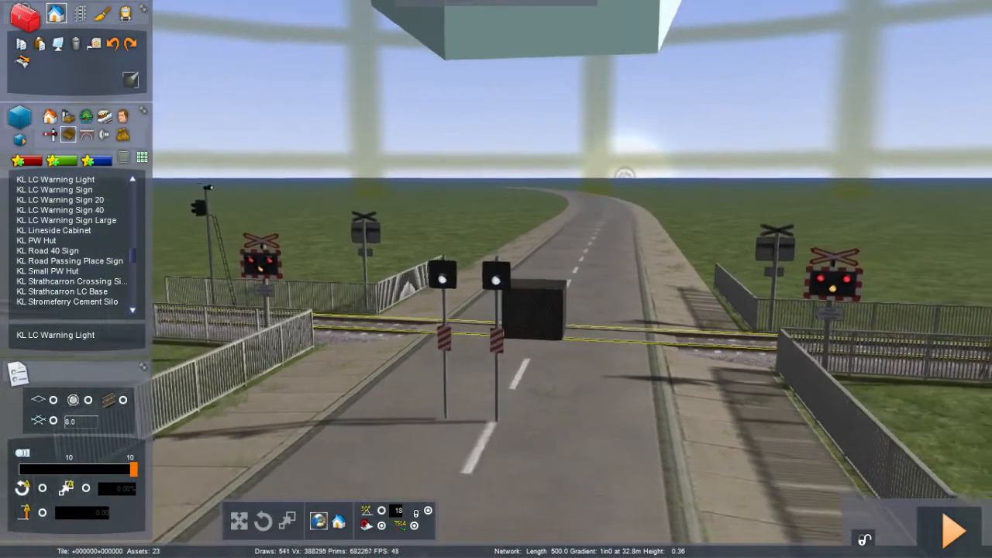
{"action": "key", "text": "Down"}
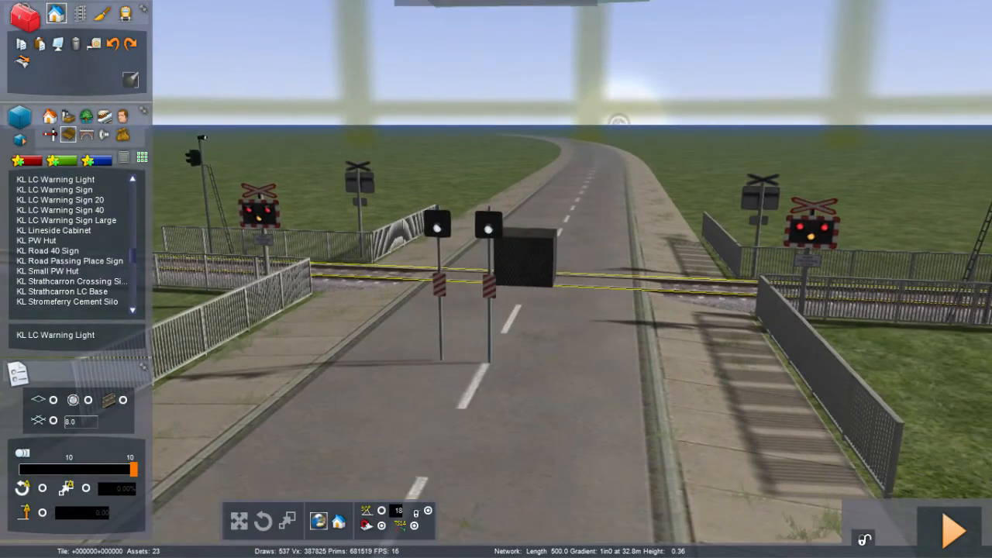
Step: Move the two striped light posts out of the road toward the viewpoint
{"action": "left_click", "coordinate": [439, 281]}
{"action": "left_click_drag", "start_coordinate": [443, 311], "coordinate": [466, 541]}
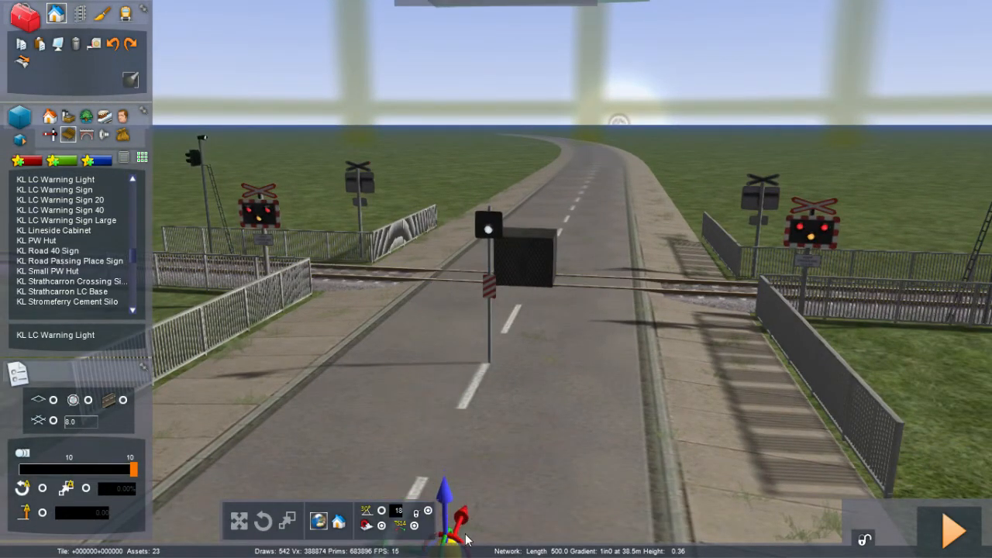
{"action": "left_click", "coordinate": [490, 312]}
{"action": "left_click_drag", "start_coordinate": [490, 321], "coordinate": [491, 496]}
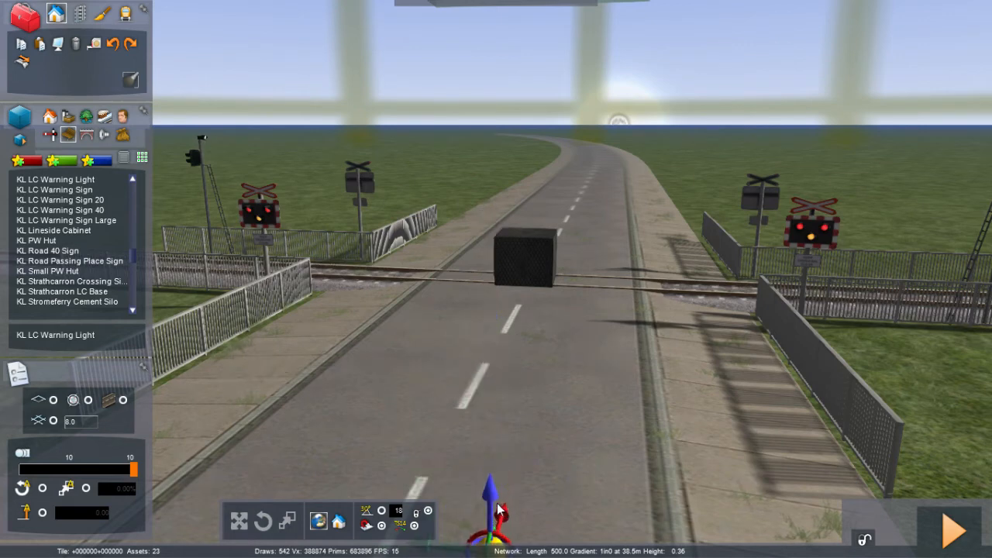
Step: Select KL LC Warning Sign and try placing it on the grass beside the track, well before the crossing
{"action": "left_click", "coordinate": [521, 352]}
{"action": "right_click_drag", "start_coordinate": [521, 352], "coordinate": [426, 403]}
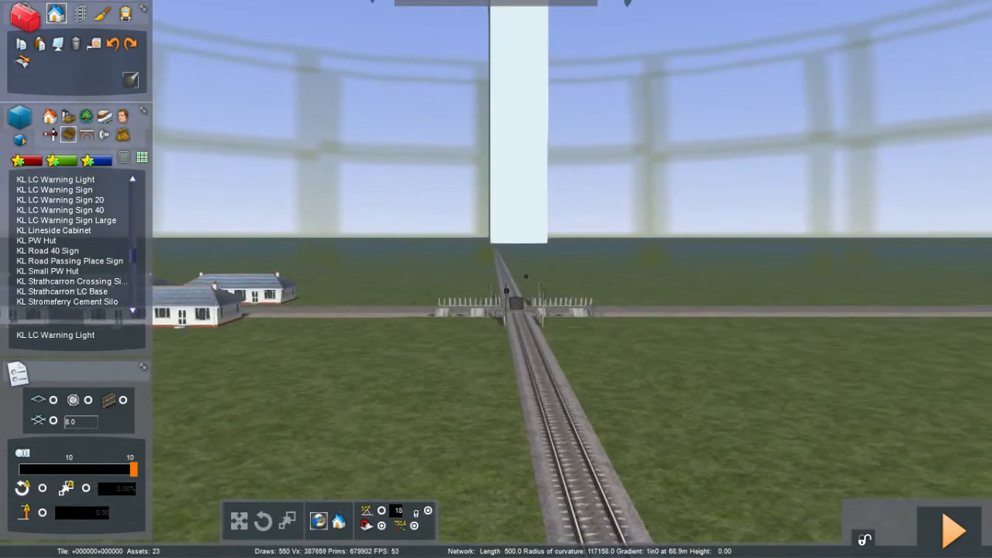
{"action": "right_click_drag", "start_coordinate": [496, 310], "coordinate": [527, 467]}
{"action": "key", "text": "Down"}
{"action": "key", "text": "Right"}
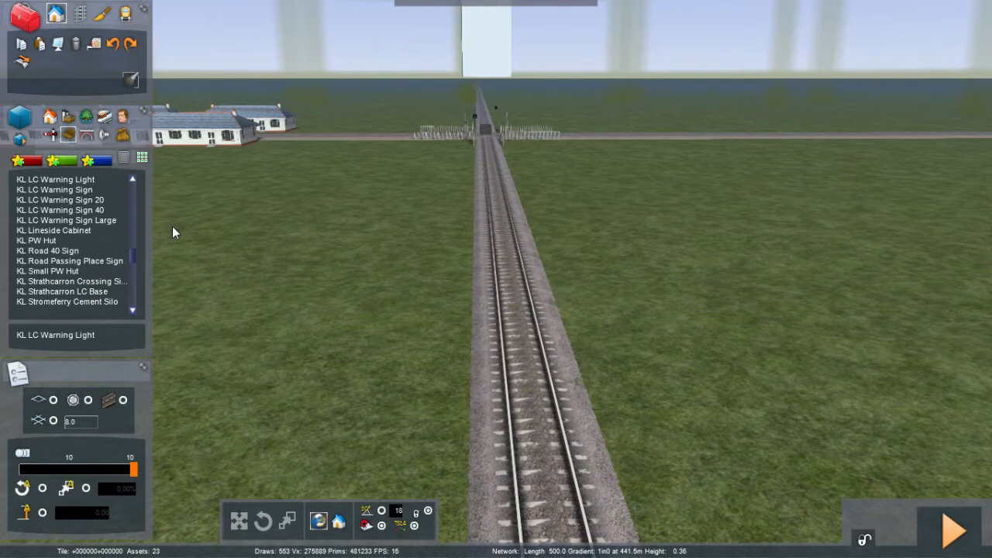
{"action": "left_click", "coordinate": [60, 192]}
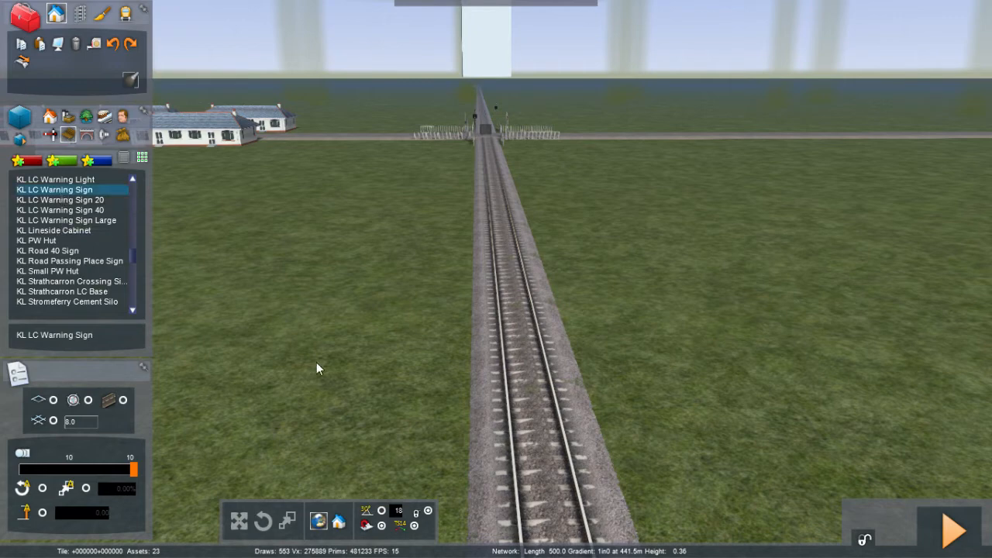
{"action": "left_click", "coordinate": [317, 362]}
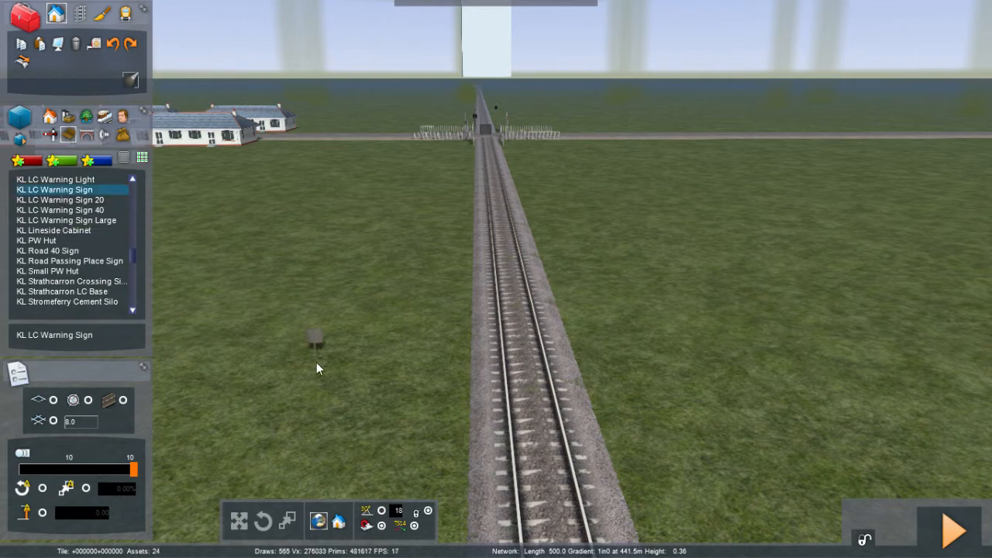
Step: Place a KL LC Warning Sign 20 on the grass beside the track and rotate it to face approaching trains
{"action": "left_click", "coordinate": [89, 202]}
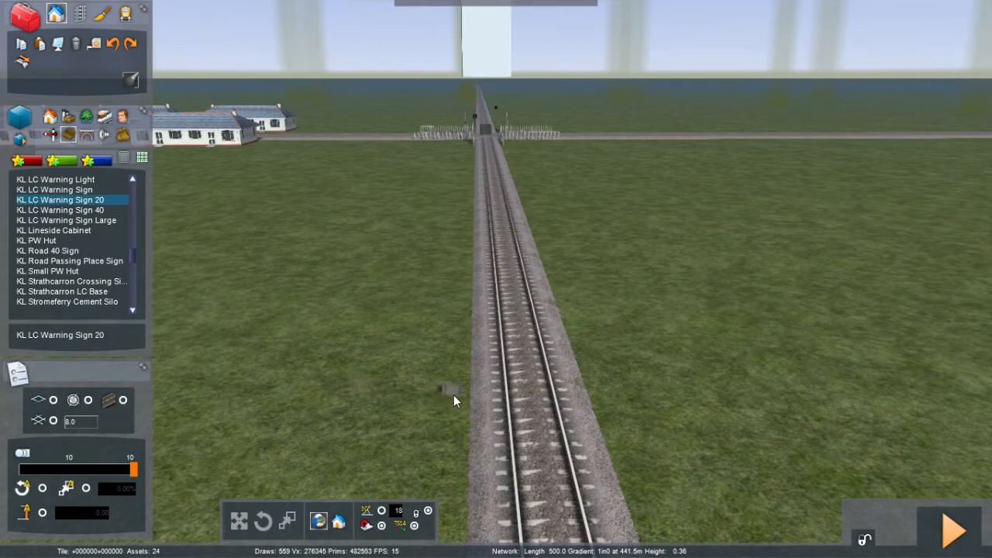
{"action": "left_click", "coordinate": [459, 394]}
{"action": "key", "text": "ctrl+z"}
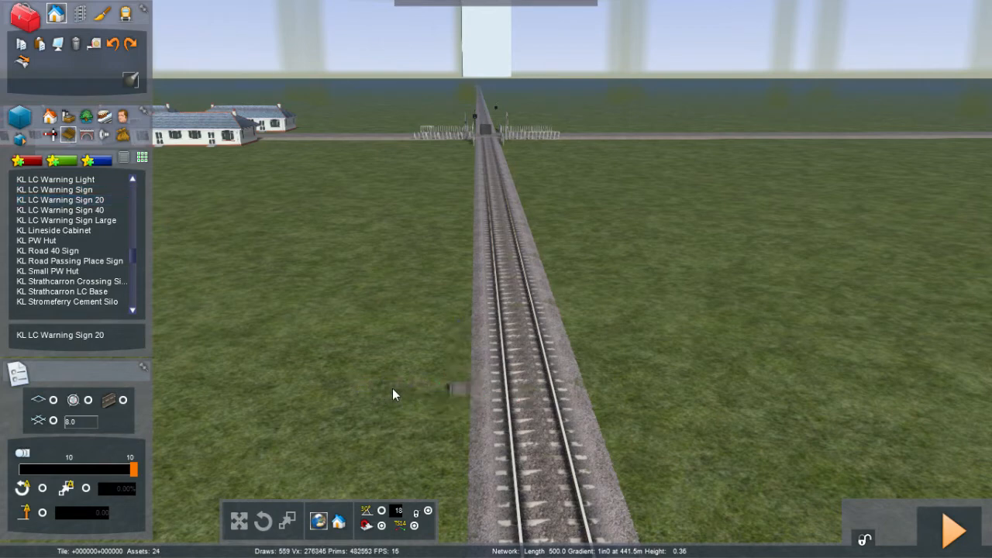
{"action": "left_click", "coordinate": [460, 390]}
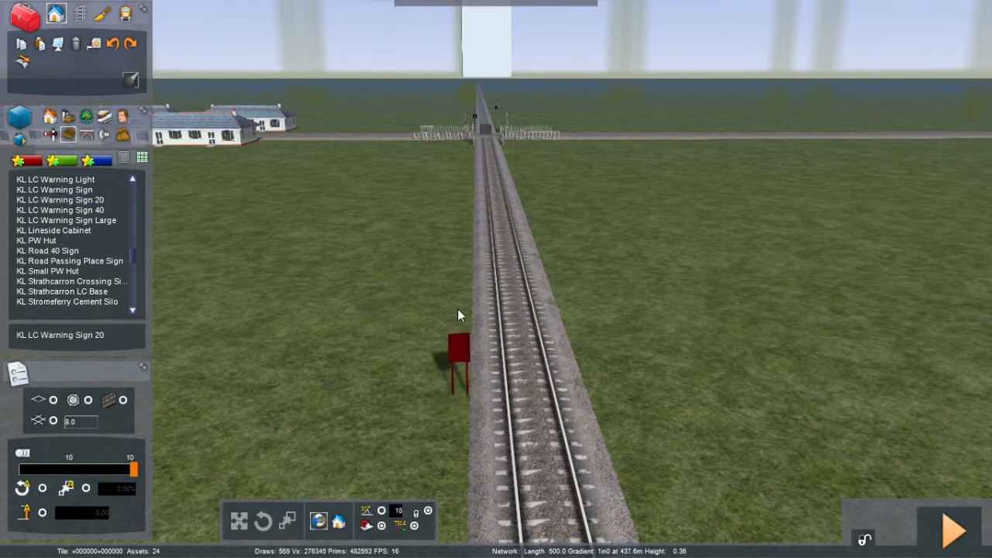
{"action": "mouse_move", "coordinate": [455, 304]}
{"action": "left_mouse_down"}
{"action": "mouse_move", "coordinate": [437, 177]}
{"action": "mouse_move", "coordinate": [441, 295]}
{"action": "left_mouse_up"}
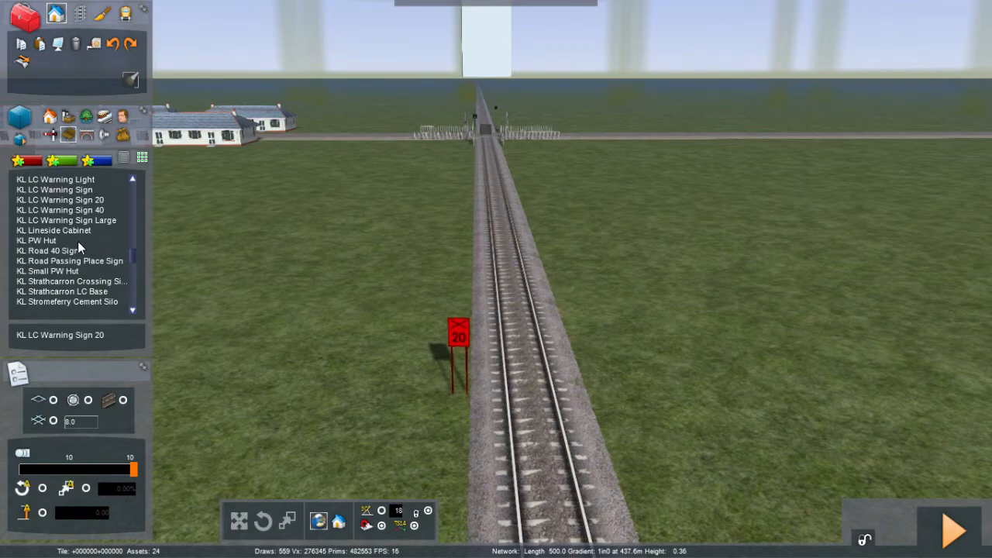
{"action": "left_click", "coordinate": [237, 287]}
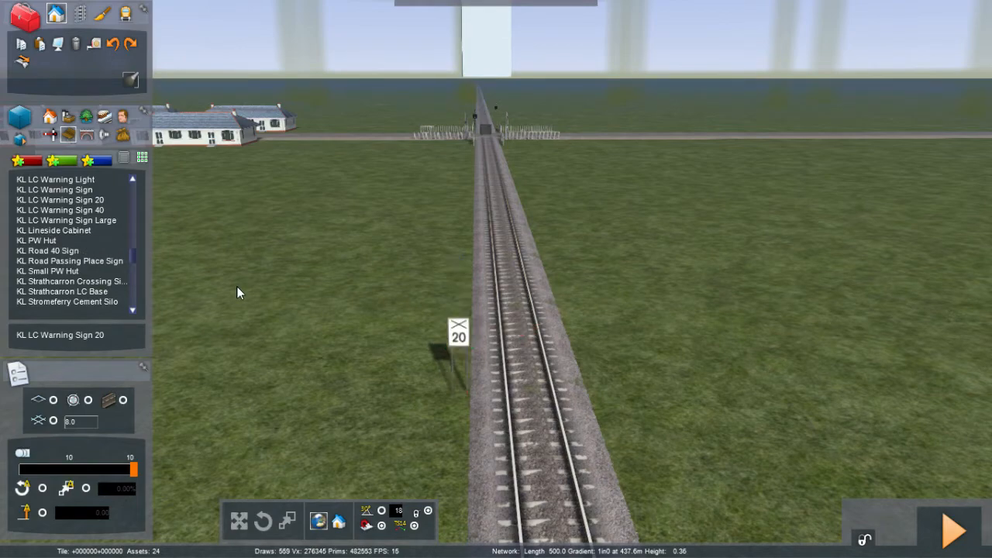
Step: Place a KL LC Warning Sign Large beside the track farther from the crossing than the 20 sign and rotate it
{"action": "key", "text": "Up"}
{"action": "right_click_drag", "start_coordinate": [237, 288], "coordinate": [257, 323]}
{"action": "key", "text": "Down"}
{"action": "key", "text": "Down"}
{"action": "key", "text": "Down"}
{"action": "key", "text": "Down"}
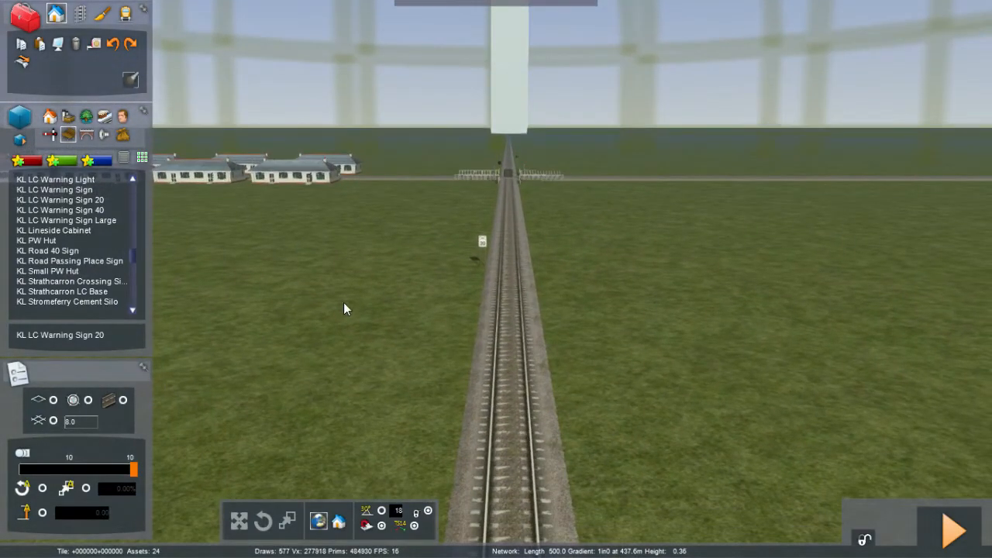
{"action": "mouse_move", "coordinate": [343, 302]}
{"action": "right_mouse_down"}
{"action": "mouse_move", "coordinate": [343, 236]}
{"action": "mouse_move", "coordinate": [344, 309]}
{"action": "right_mouse_up"}
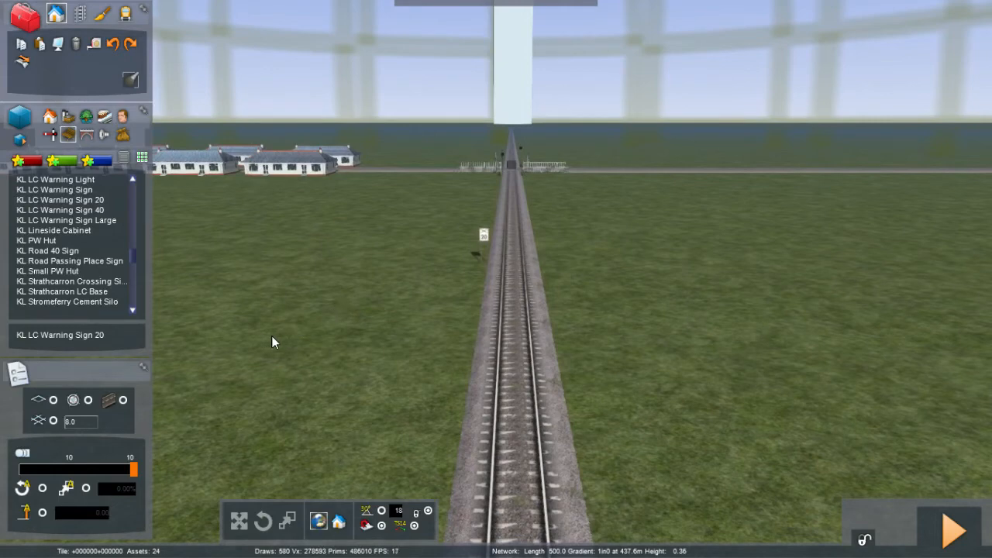
{"action": "left_click", "coordinate": [315, 229]}
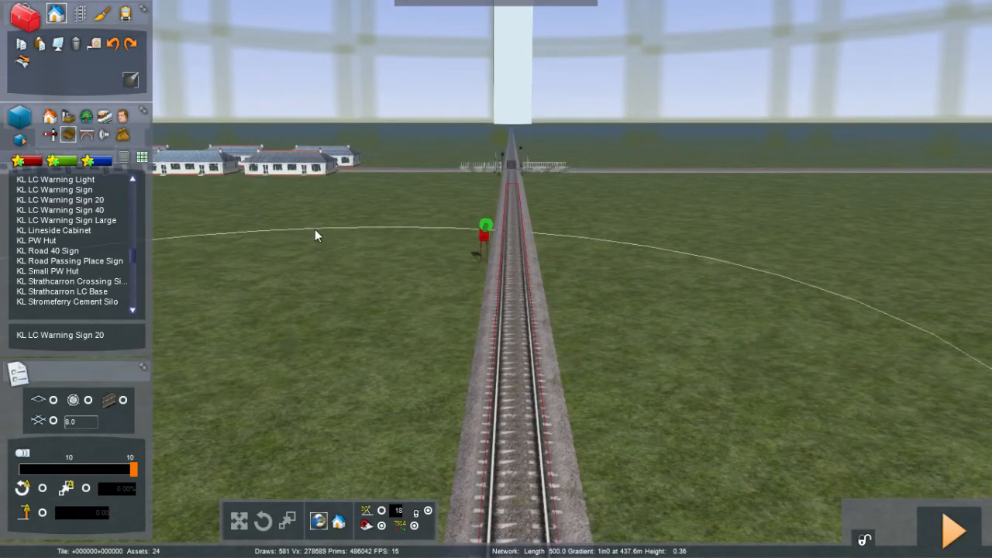
{"action": "left_click", "coordinate": [345, 390]}
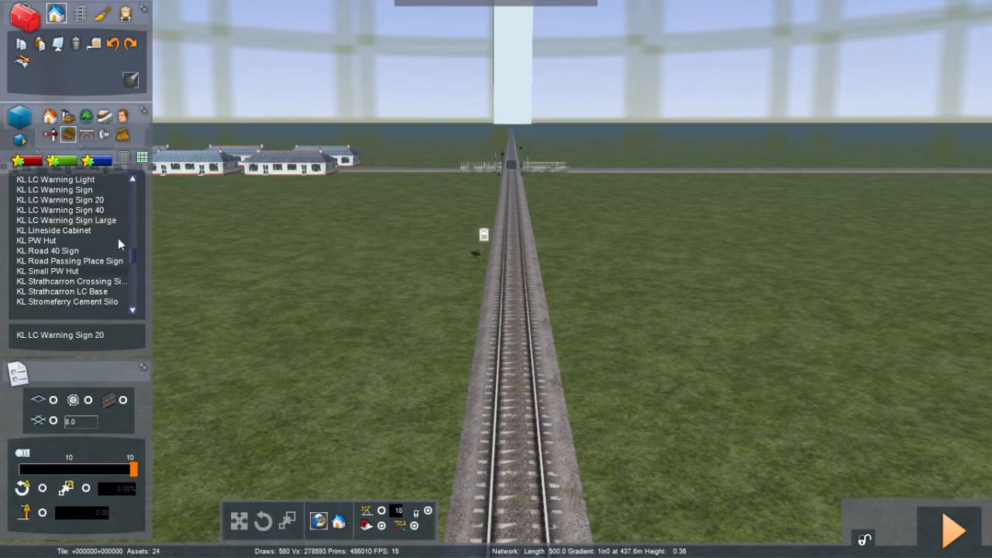
{"action": "left_click", "coordinate": [98, 220]}
{"action": "left_click", "coordinate": [378, 434]}
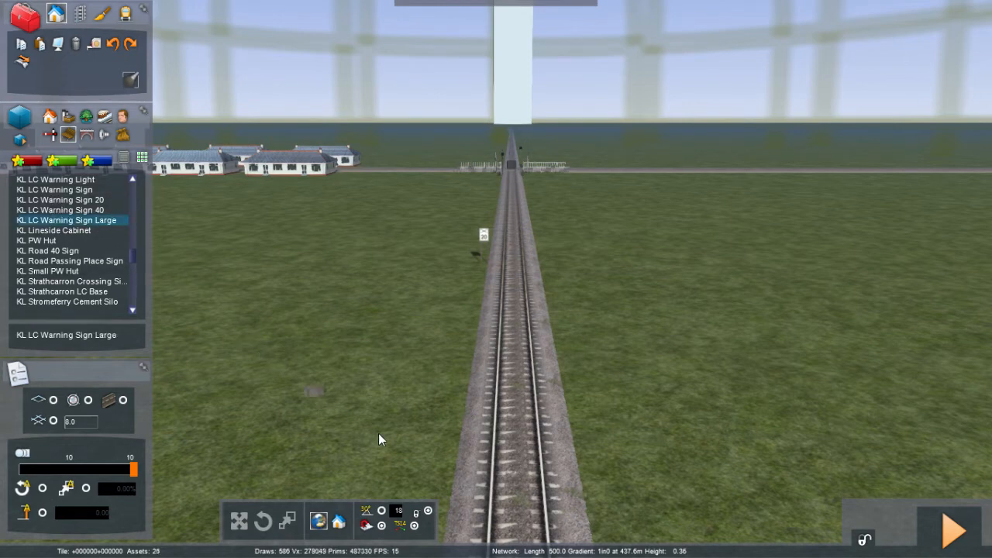
{"action": "left_click_drag", "start_coordinate": [379, 433], "coordinate": [434, 463]}
{"action": "left_click", "coordinate": [442, 457]}
{"action": "right_click", "coordinate": [368, 434]}
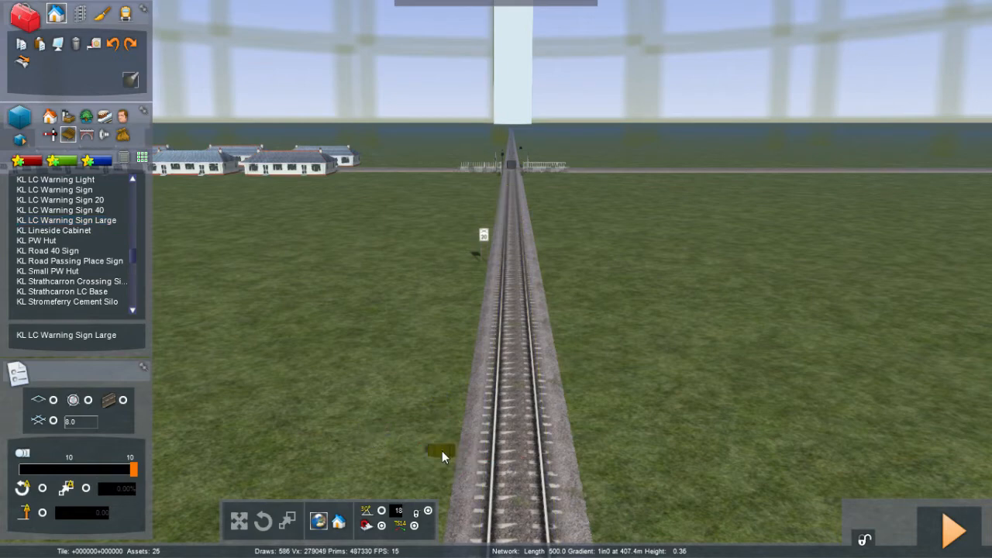
{"action": "left_click_drag", "start_coordinate": [442, 457], "coordinate": [438, 362]}
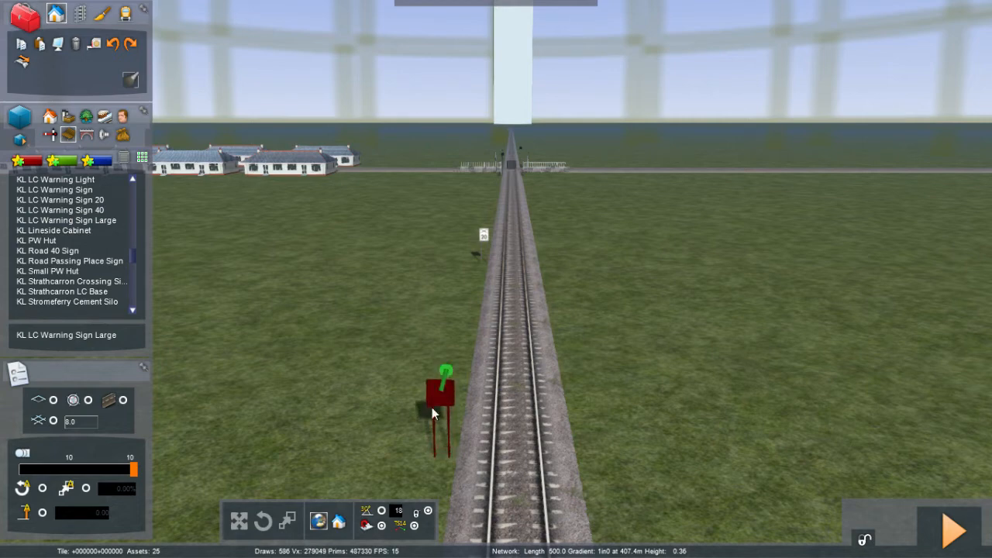
{"action": "mouse_move", "coordinate": [446, 374]}
{"action": "left_click_drag", "start_coordinate": [444, 402], "coordinate": [2, 305]}
{"action": "left_click", "coordinate": [235, 420]}
{"action": "right_click_drag", "start_coordinate": [235, 420], "coordinate": [282, 239]}
Step: On the opposite approach to the crossing, place a KL LC Warning Sign 20 beside the track and rotate it to face trains
{"action": "key", "text": "Up"}
{"action": "key", "text": "Up"}
{"action": "key", "text": "Up"}
{"action": "key", "text": "Up"}
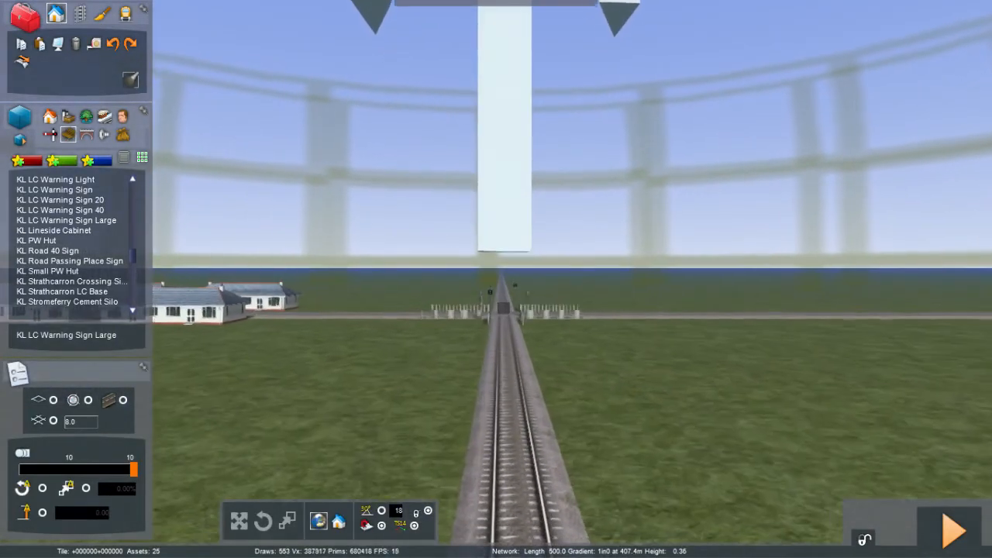
{"action": "key", "text": "Up"}
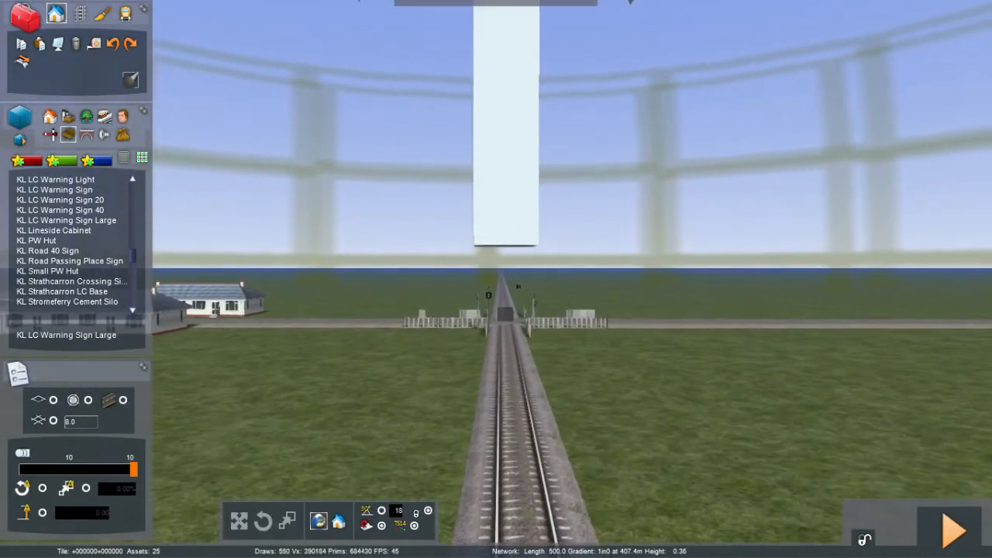
{"action": "key", "text": "Up"}
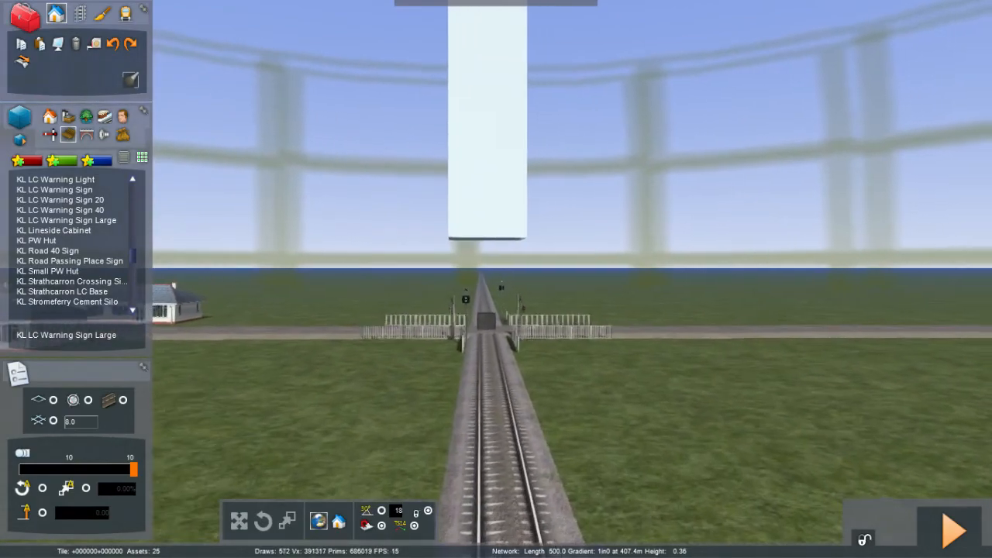
{"action": "right_click_drag", "start_coordinate": [496, 280], "coordinate": [263, 426]}
{"action": "key", "text": "Right"}
{"action": "key", "text": "Up"}
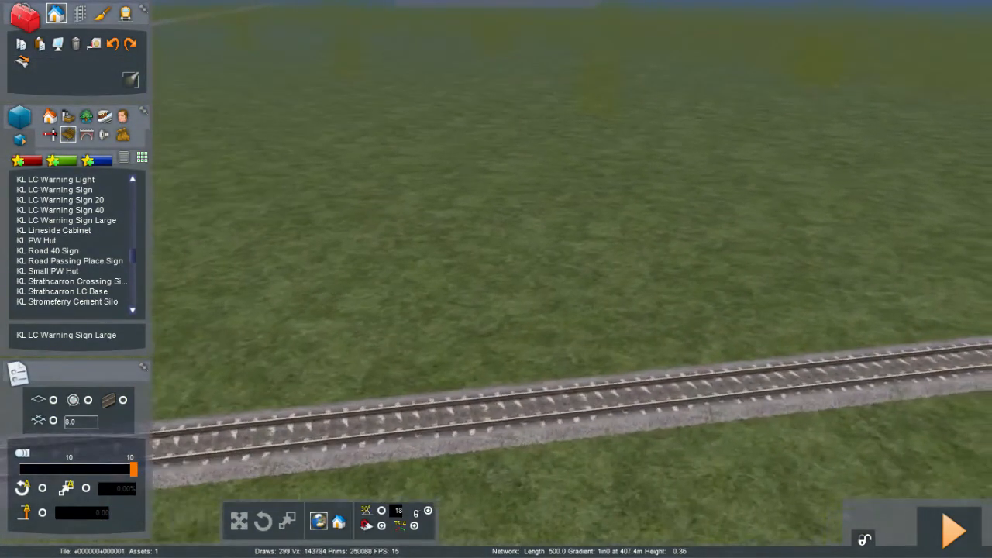
{"action": "right_click_drag", "start_coordinate": [496, 310], "coordinate": [310, 225]}
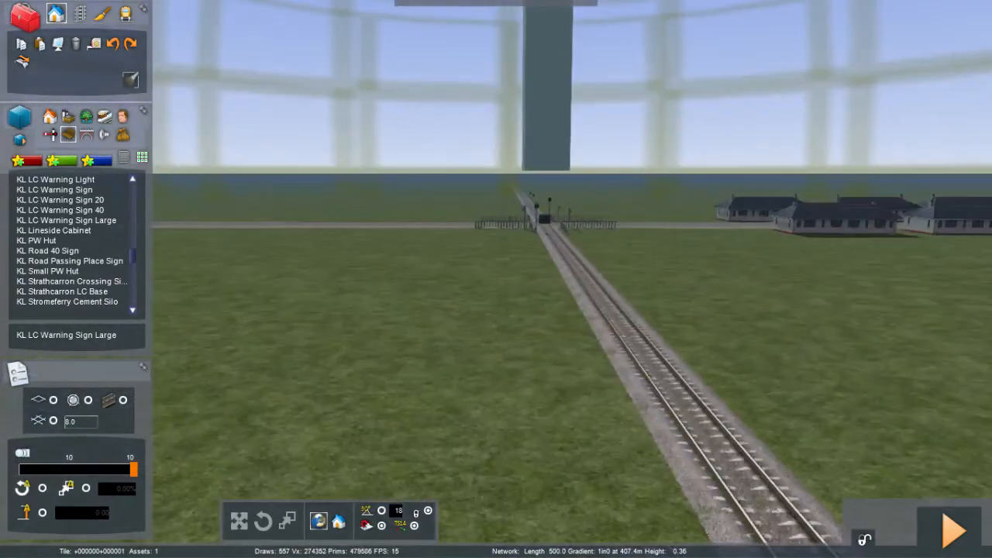
{"action": "key", "text": "Right"}
{"action": "mouse_move", "coordinate": [226, 430]}
{"action": "right_mouse_down"}
{"action": "mouse_move", "coordinate": [203, 409]}
{"action": "mouse_move", "coordinate": [233, 419]}
{"action": "right_mouse_up"}
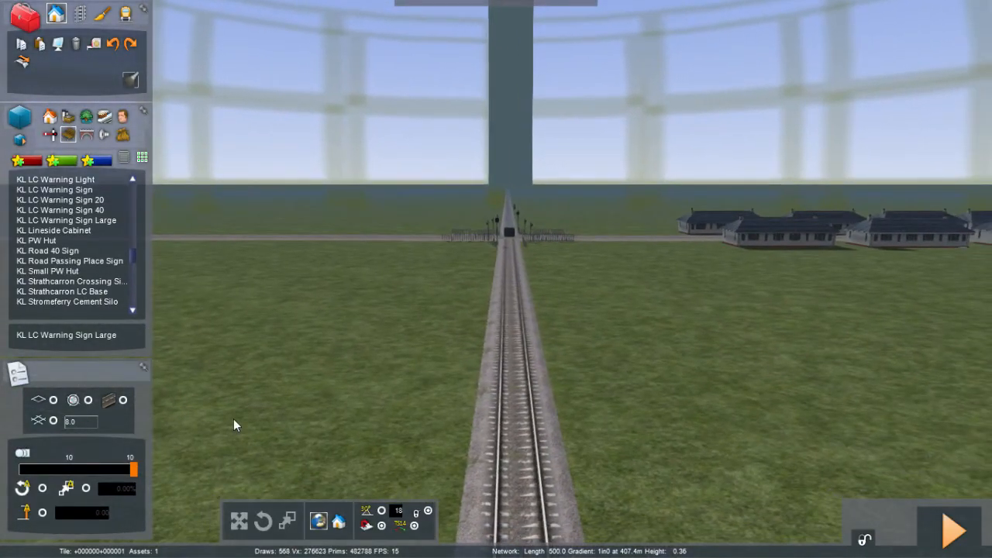
{"action": "left_click", "coordinate": [74, 201]}
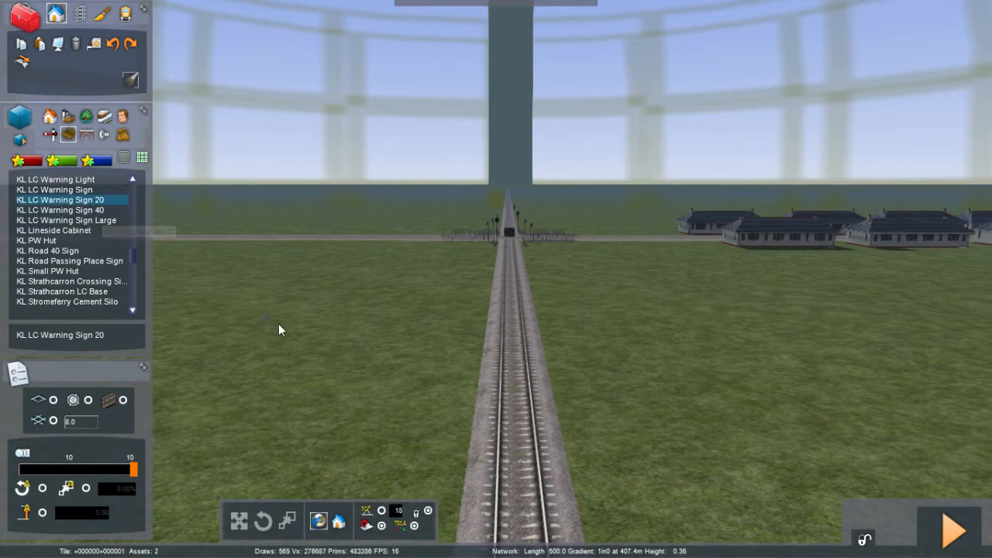
{"action": "left_click", "coordinate": [475, 355]}
{"action": "right_click", "coordinate": [431, 384]}
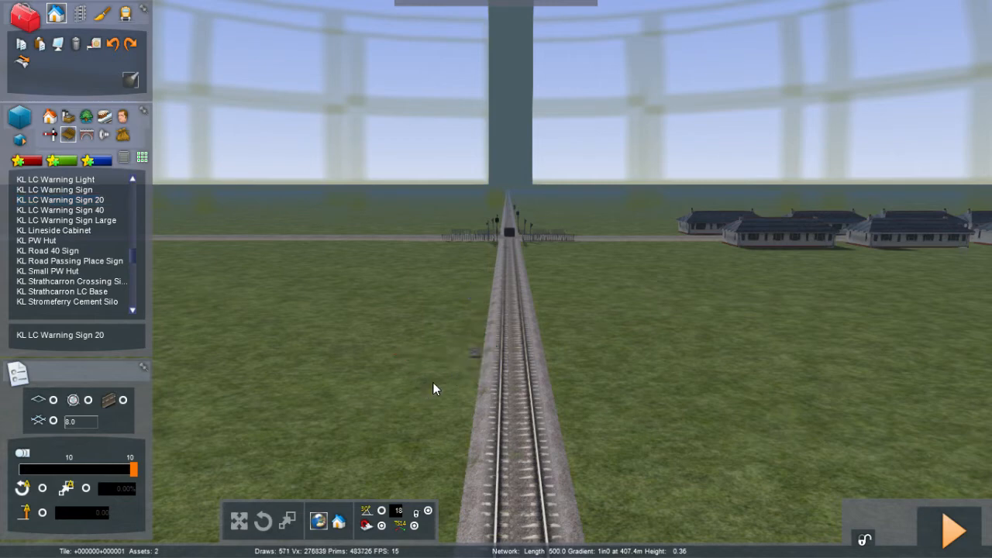
{"action": "left_click", "coordinate": [475, 350]}
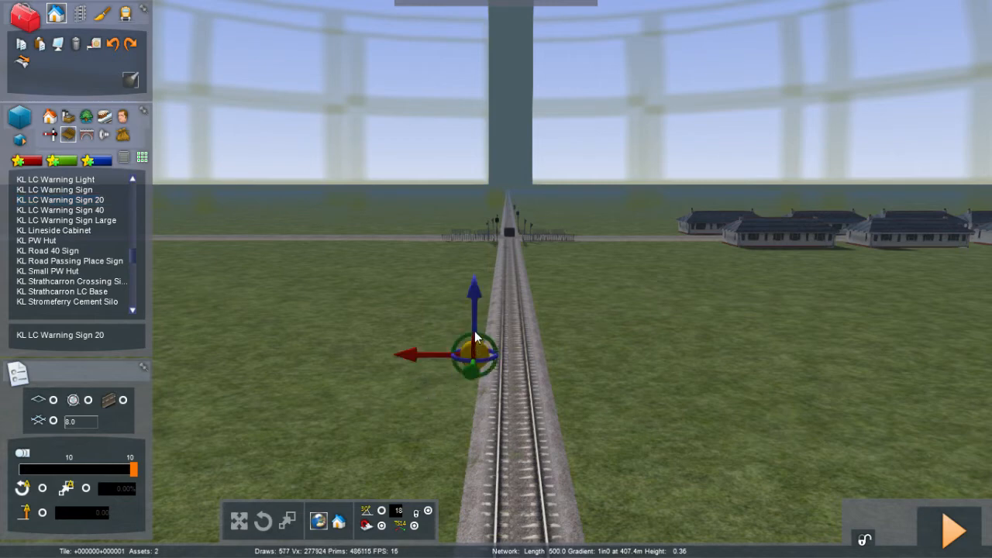
{"action": "right_click", "coordinate": [475, 322]}
{"action": "left_click_drag", "start_coordinate": [475, 320], "coordinate": [476, 292]}
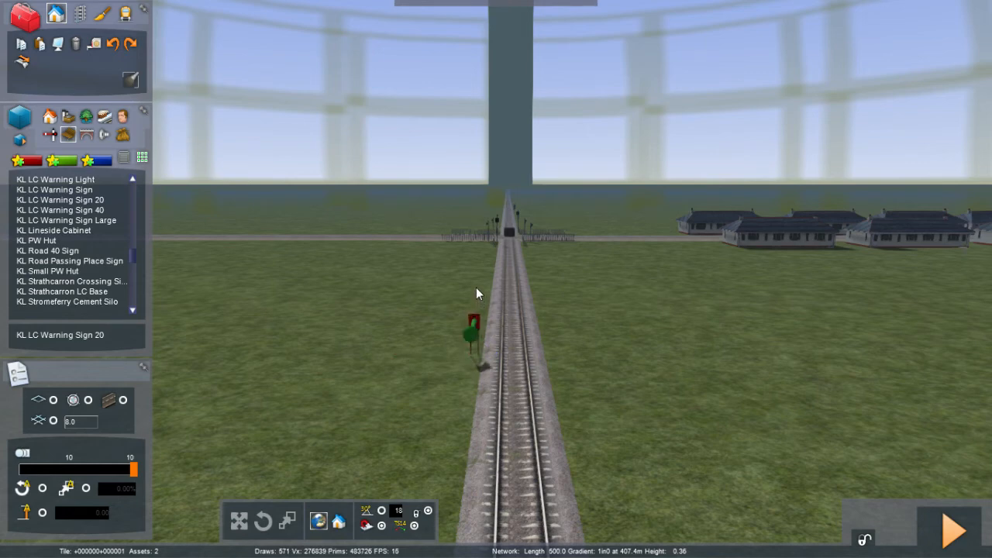
Step: Place a KL LC Warning Sign Large farther back on the same approach and rotate it to face oncoming trains
{"action": "left_click", "coordinate": [412, 385]}
{"action": "left_click", "coordinate": [61, 220]}
{"action": "left_click", "coordinate": [270, 411]}
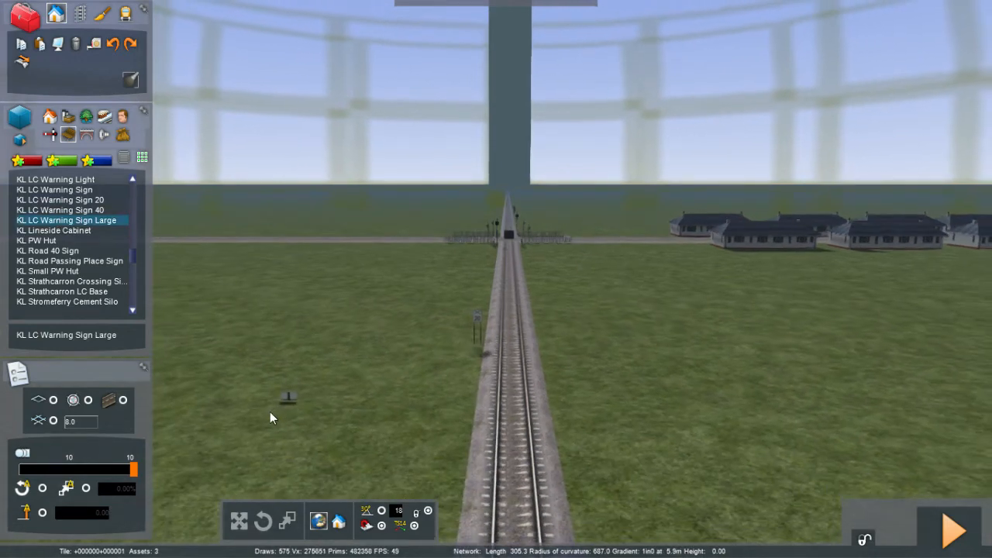
{"action": "left_click_drag", "start_coordinate": [404, 461], "coordinate": [449, 513]}
{"action": "left_click", "coordinate": [450, 513]}
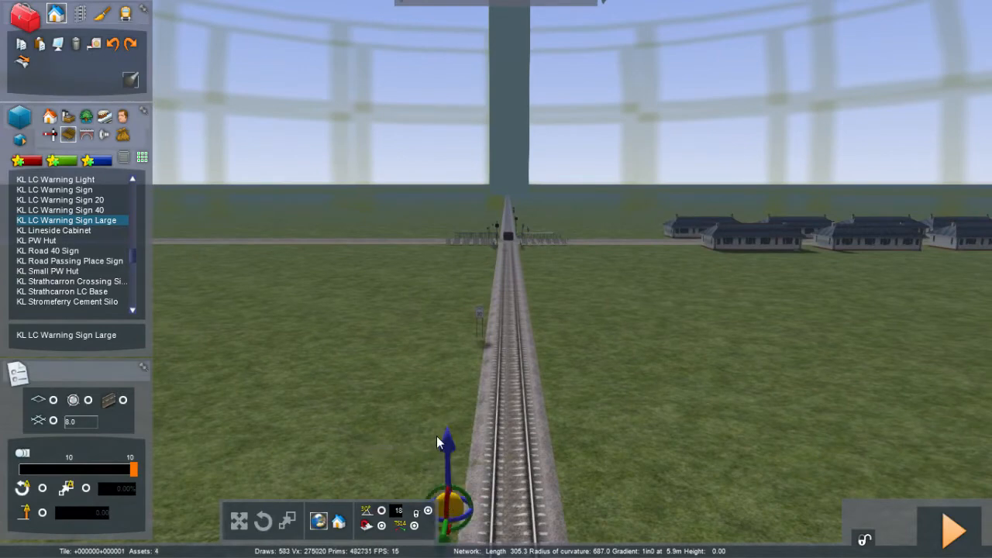
{"action": "right_click", "coordinate": [437, 442]}
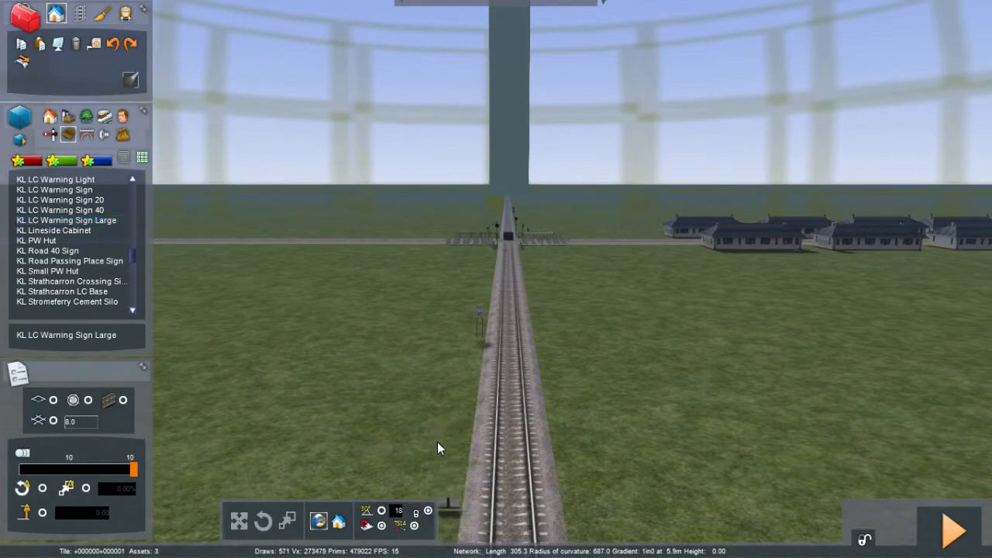
{"action": "left_click", "coordinate": [448, 501]}
{"action": "left_click_drag", "start_coordinate": [447, 473], "coordinate": [446, 416]}
{"action": "left_click", "coordinate": [372, 417]}
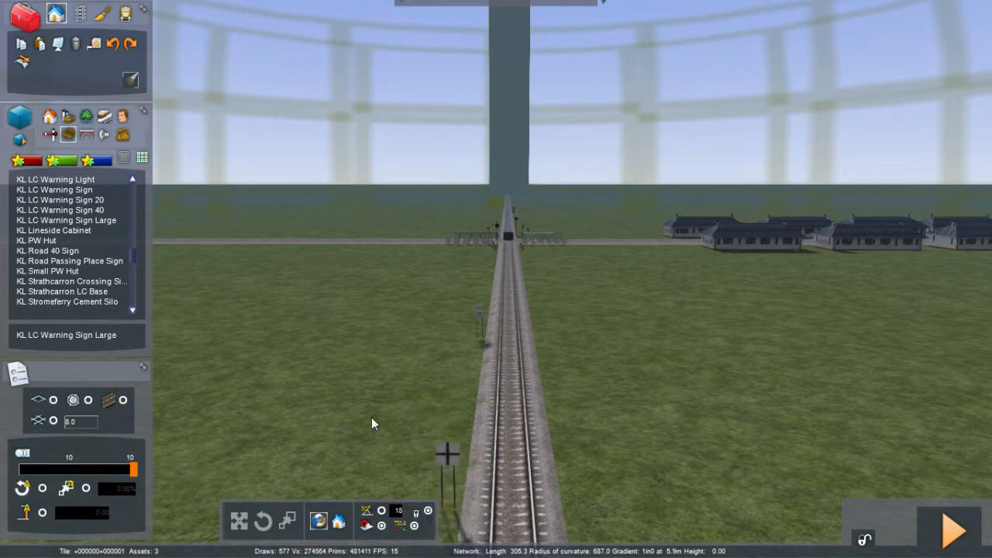
Step: Fly over the level crossing and along the road to inspect the houses lining it
{"action": "right_click_drag", "start_coordinate": [371, 417], "coordinate": [379, 368]}
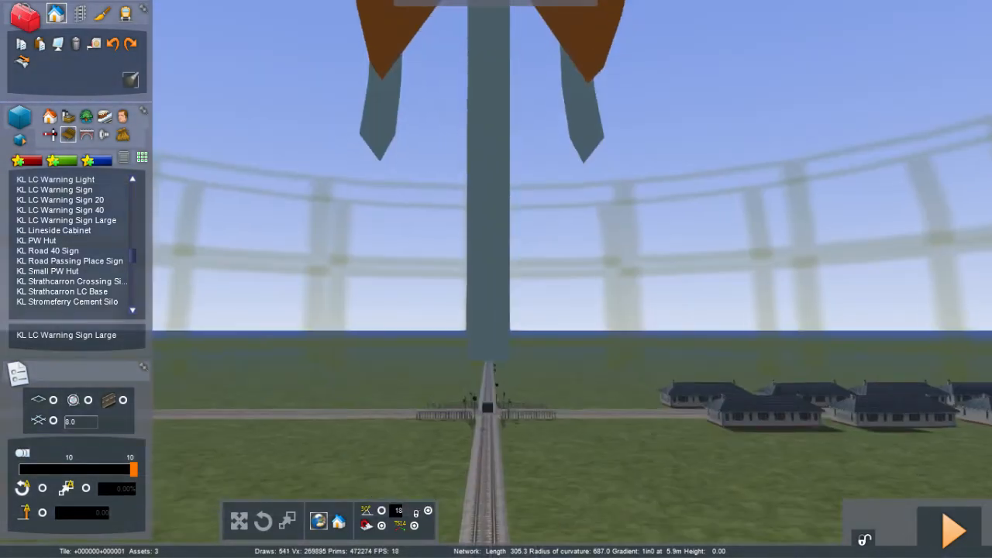
{"action": "key", "text": "Up"}
{"action": "key", "text": "Up"}
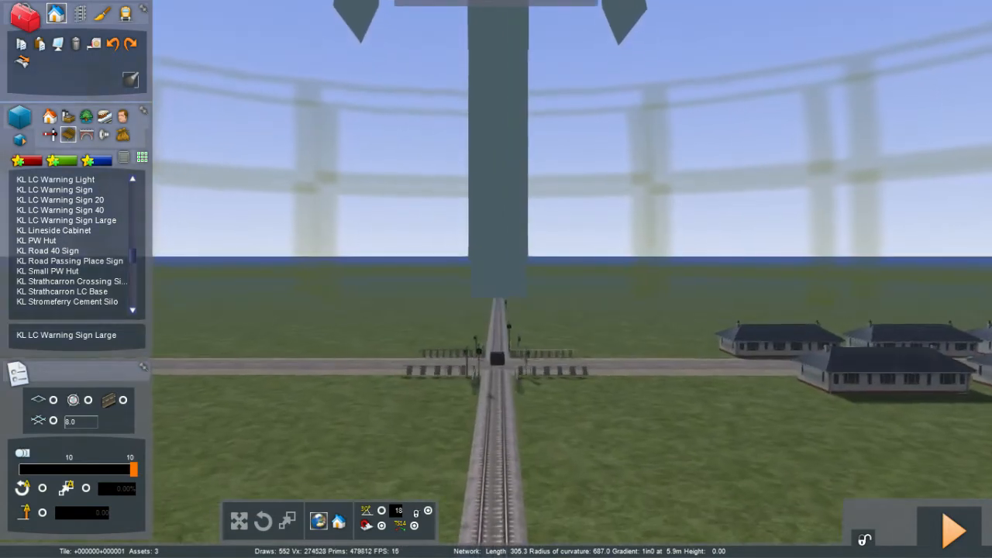
{"action": "key", "text": "Up"}
{"action": "key", "text": "Left"}
{"action": "right_click_drag", "start_coordinate": [379, 368], "coordinate": [658, 419]}
{"action": "key", "text": "Up"}
{"action": "key", "text": "Left"}
{"action": "key", "text": "Up"}
{"action": "key", "text": "Left"}
{"action": "key", "text": "Down"}
{"action": "key", "text": "Left"}
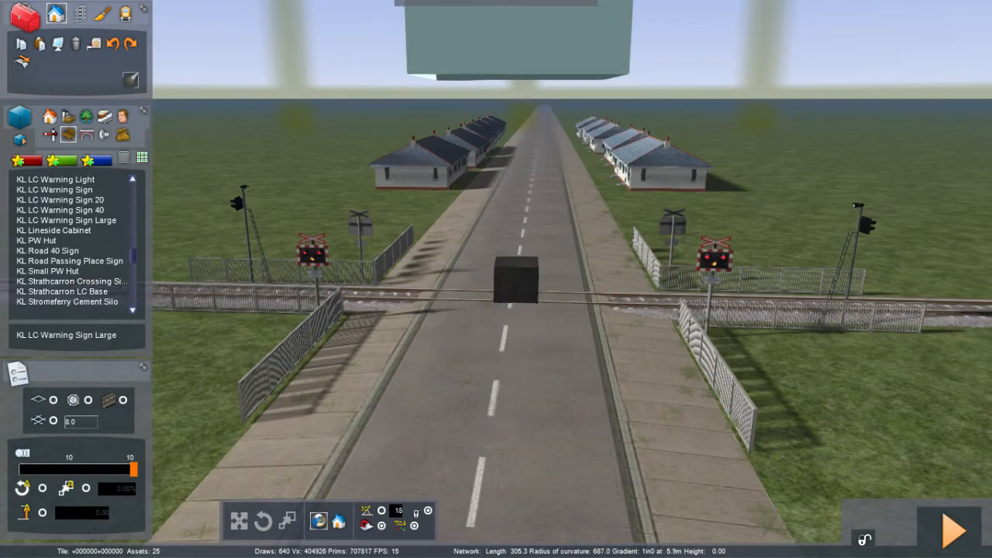
{"action": "key", "text": "Up"}
{"action": "right_click_drag", "start_coordinate": [658, 419], "coordinate": [388, 453]}
{"action": "key", "text": "Up"}
{"action": "key", "text": "Up"}
{"action": "key", "text": "Up"}
{"action": "key", "text": "Up"}
{"action": "key", "text": "Up"}
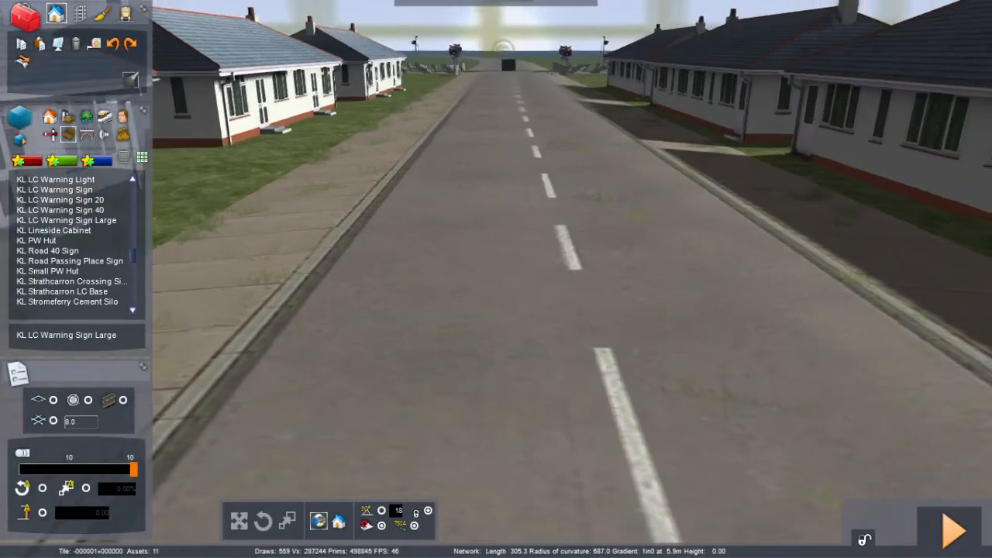
{"action": "key", "text": "Down"}
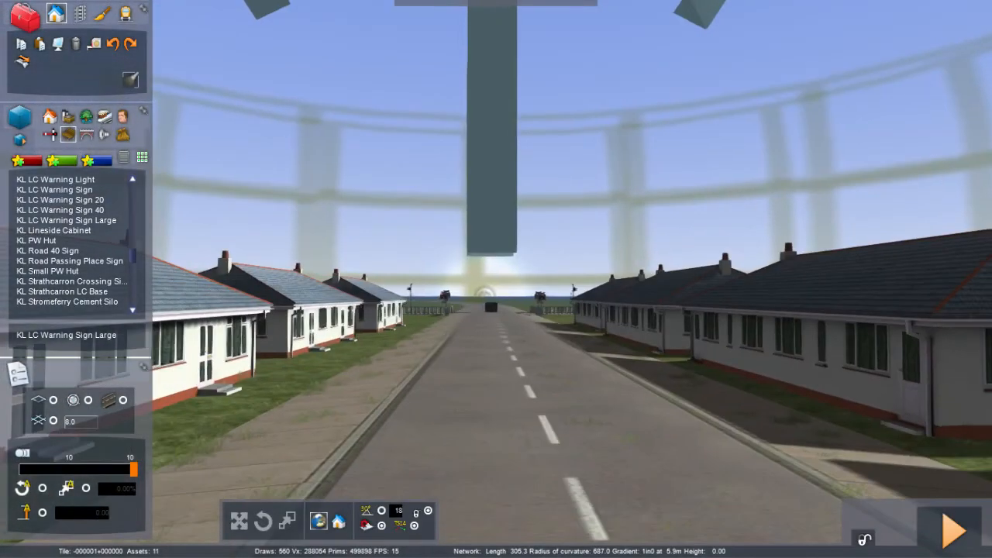
{"action": "key", "text": "Down"}
{"action": "right_click_drag", "start_coordinate": [496, 279], "coordinate": [477, 339]}
{"action": "key", "text": "Down"}
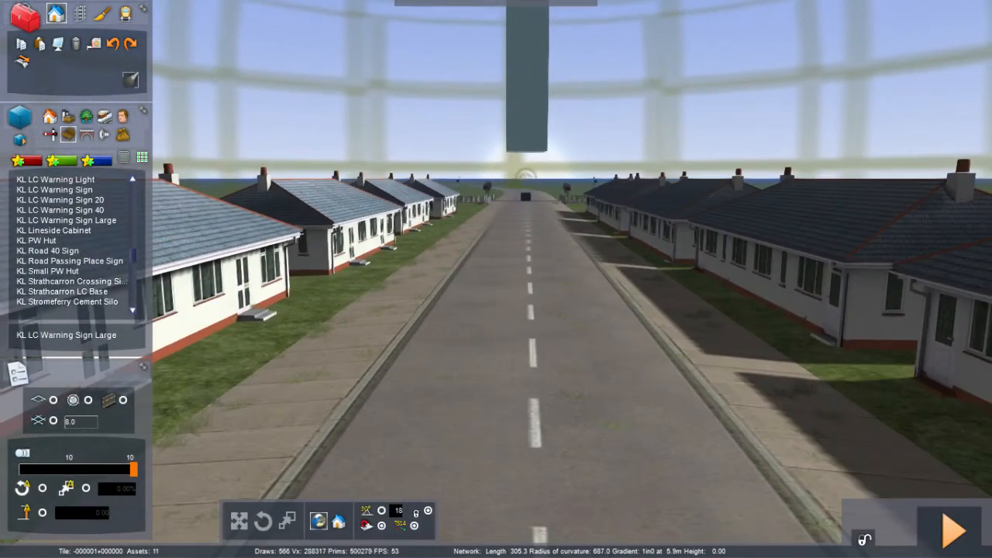
{"action": "key", "text": "Down"}
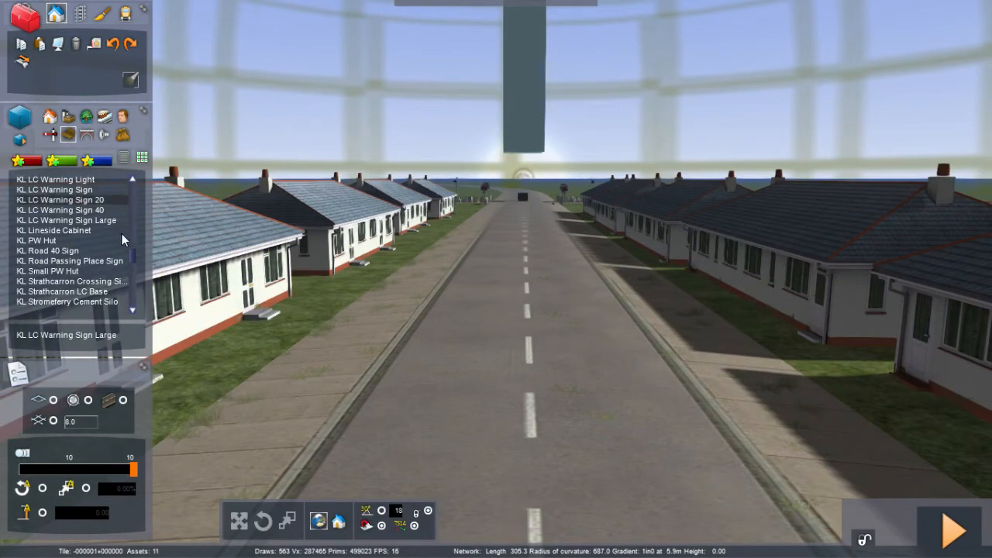
Step: Browse the scenery object categories and lists for a roadside fence, briefly trying JT - (CL) Barriers before cancelling it
{"action": "left_click", "coordinate": [121, 138]}
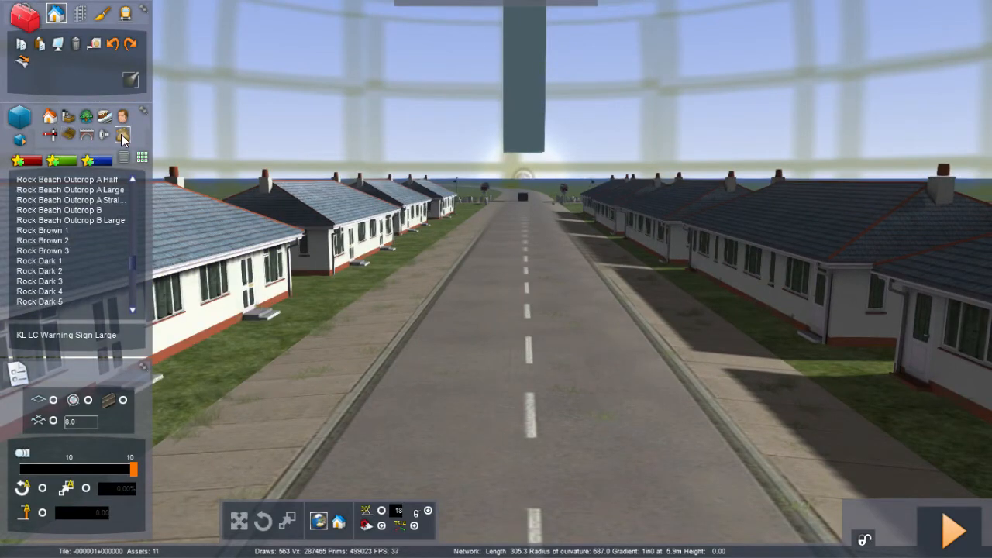
{"action": "left_click", "coordinate": [68, 136]}
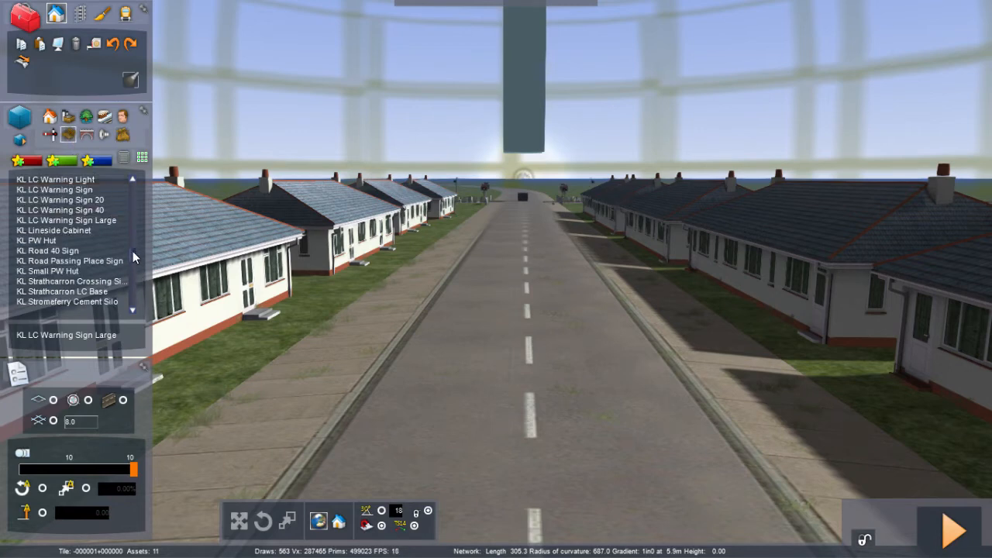
{"action": "scroll", "coordinate": [132, 256], "scroll_direction": "up", "scroll_amount": 5}
{"action": "left_click_drag", "start_coordinate": [133, 251], "coordinate": [124, 128]}
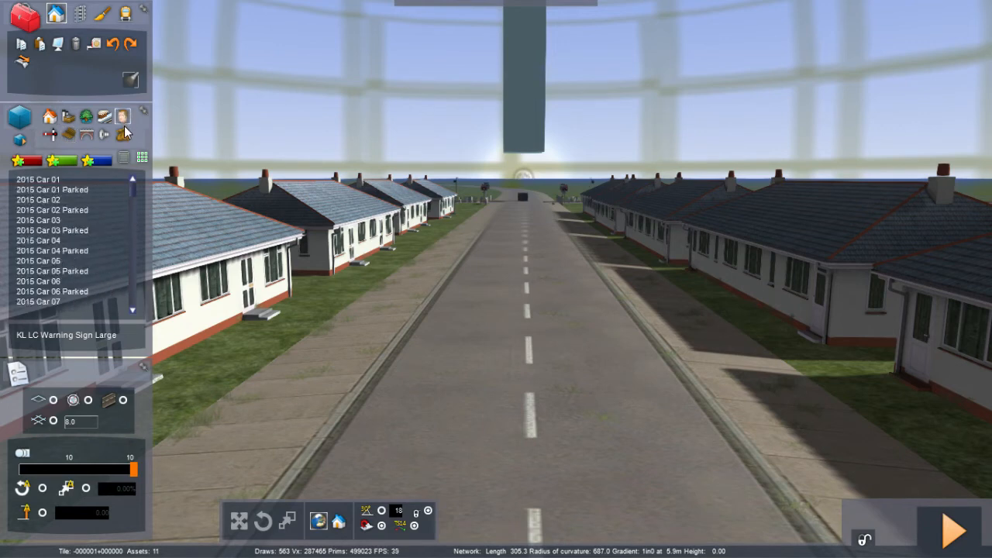
{"action": "left_click", "coordinate": [125, 130]}
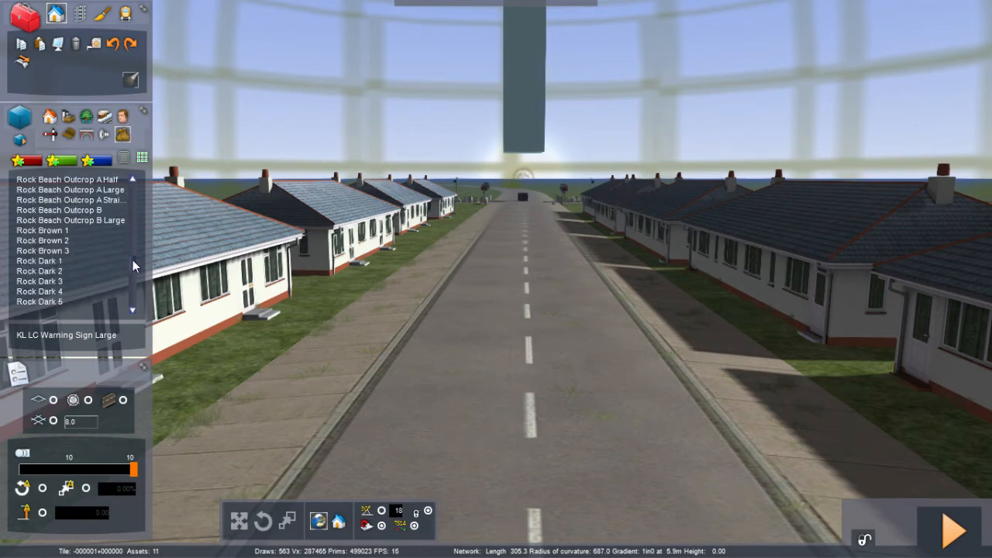
{"action": "left_click_drag", "start_coordinate": [133, 259], "coordinate": [132, 308]}
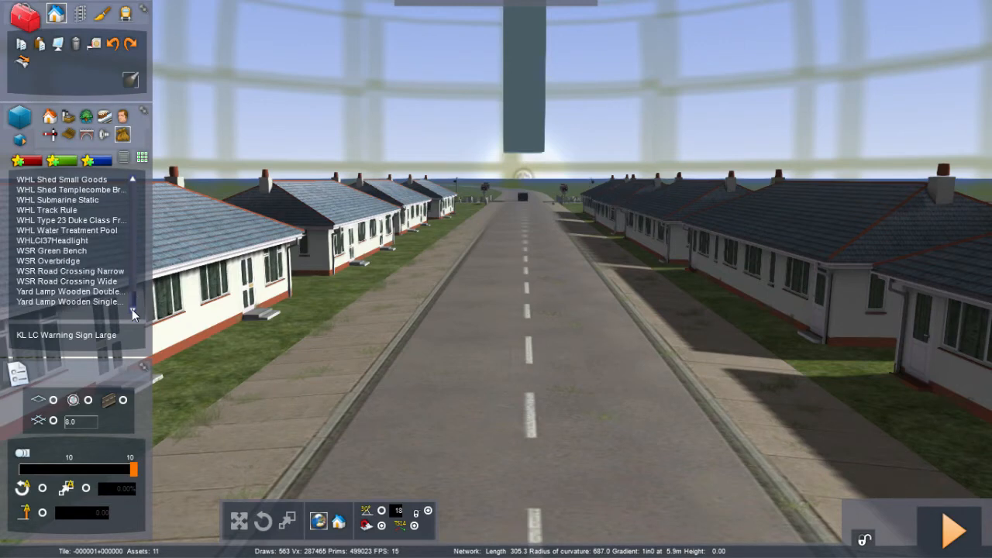
{"action": "left_click", "coordinate": [70, 136]}
{"action": "left_click", "coordinate": [50, 135]}
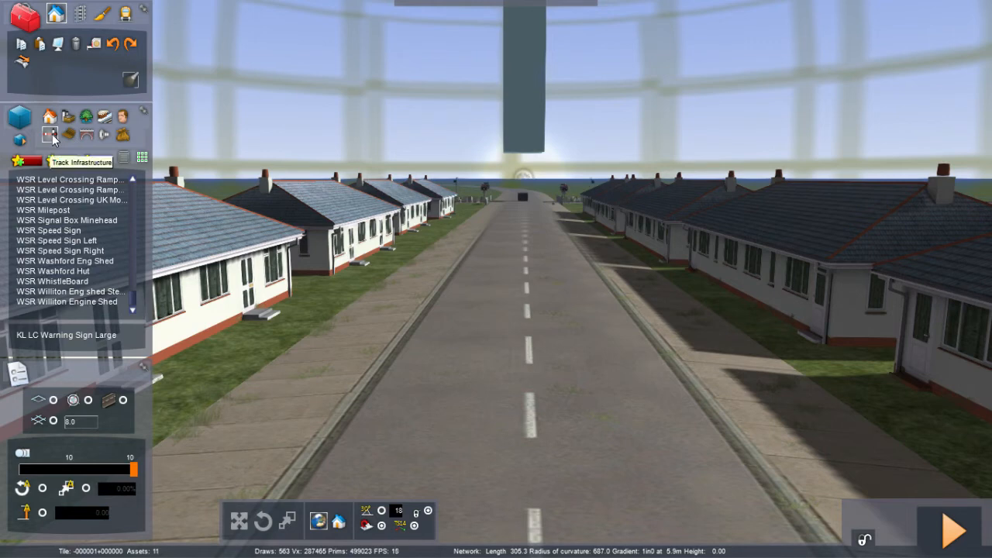
{"action": "left_click", "coordinate": [67, 135]}
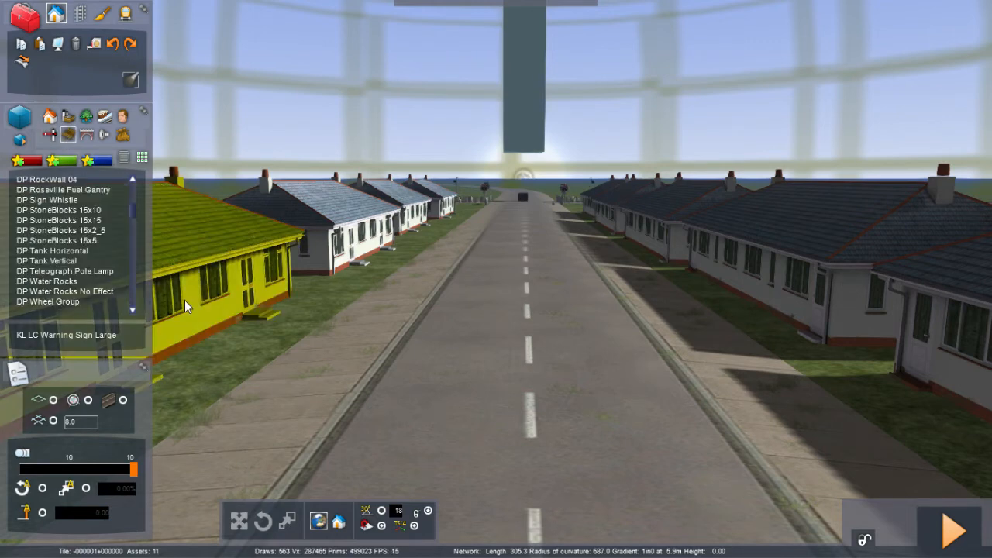
{"action": "left_click_drag", "start_coordinate": [133, 209], "coordinate": [127, 231]}
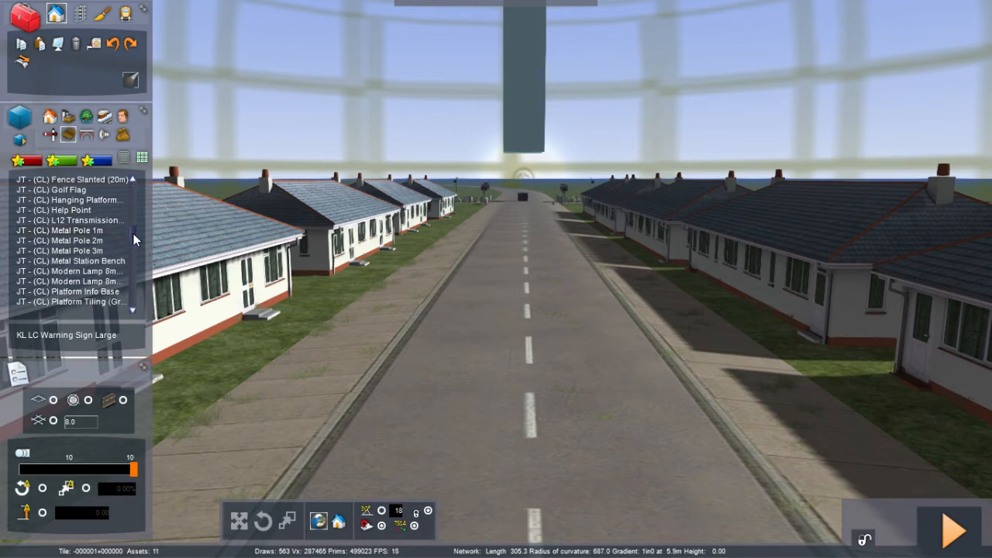
{"action": "left_click_drag", "start_coordinate": [134, 233], "coordinate": [133, 233]}
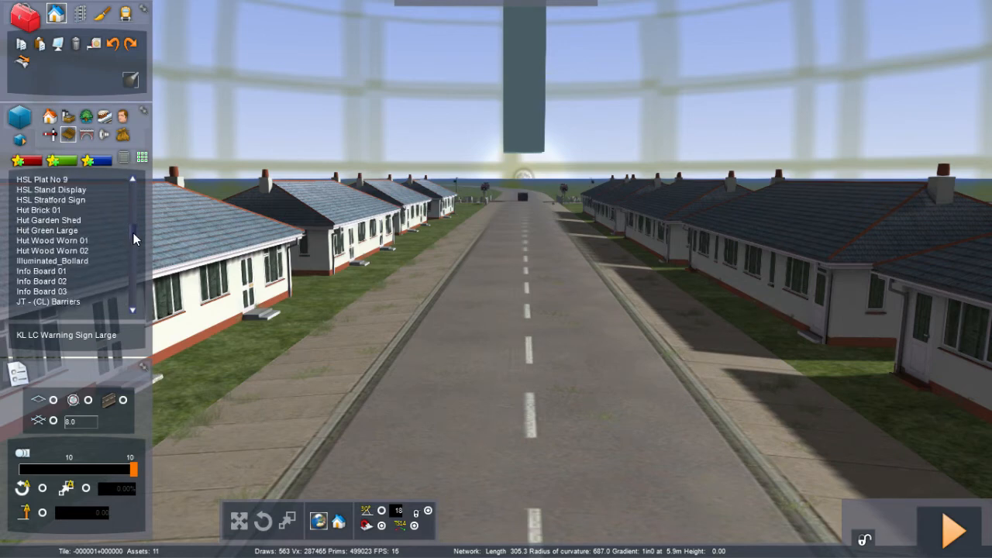
{"action": "left_click", "coordinate": [51, 302]}
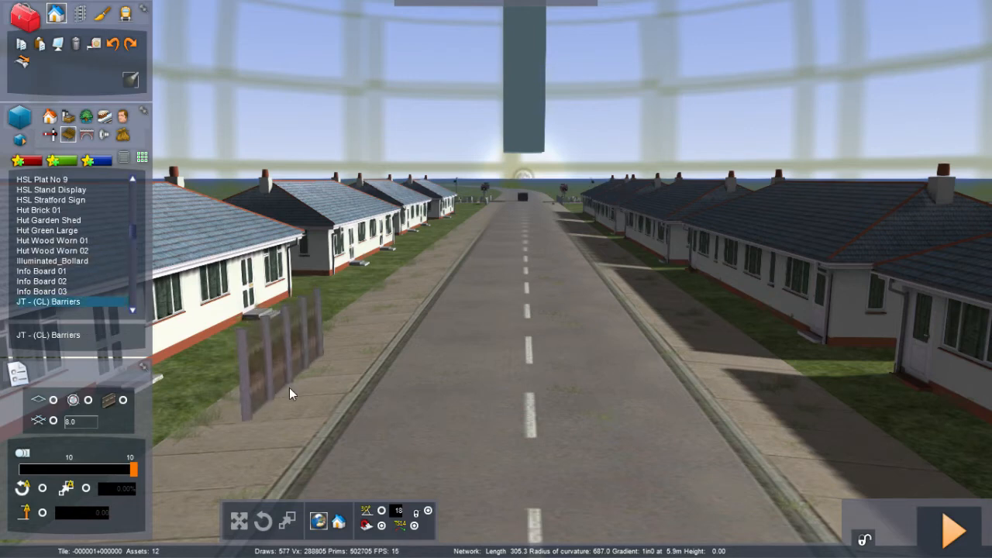
{"action": "right_click", "coordinate": [287, 386]}
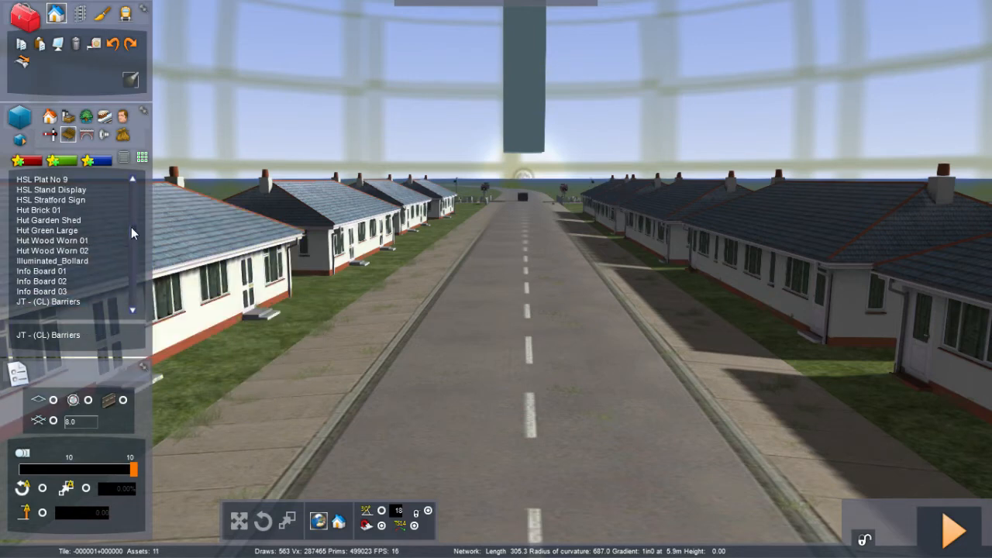
Step: Scroll through the long scenery object list searching for a fence suitable for the house gardens
{"action": "scroll", "coordinate": [131, 228], "scroll_direction": "down", "scroll_amount": 6}
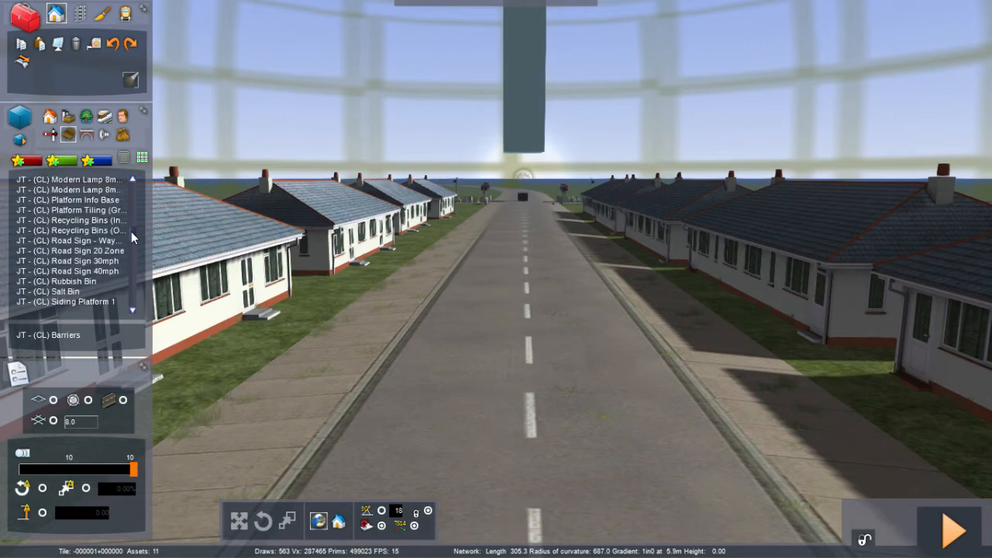
{"action": "scroll", "coordinate": [131, 231], "scroll_direction": "down", "scroll_amount": 5}
{"action": "scroll", "coordinate": [131, 233], "scroll_direction": "down", "scroll_amount": 5}
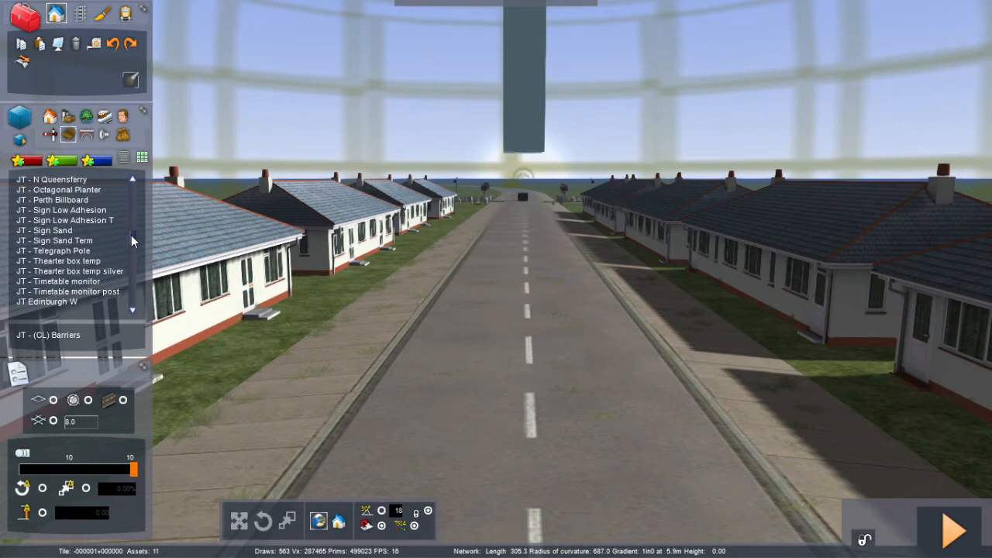
{"action": "scroll", "coordinate": [131, 235], "scroll_direction": "down", "scroll_amount": 5}
{"action": "scroll", "coordinate": [131, 236], "scroll_direction": "down", "scroll_amount": 10}
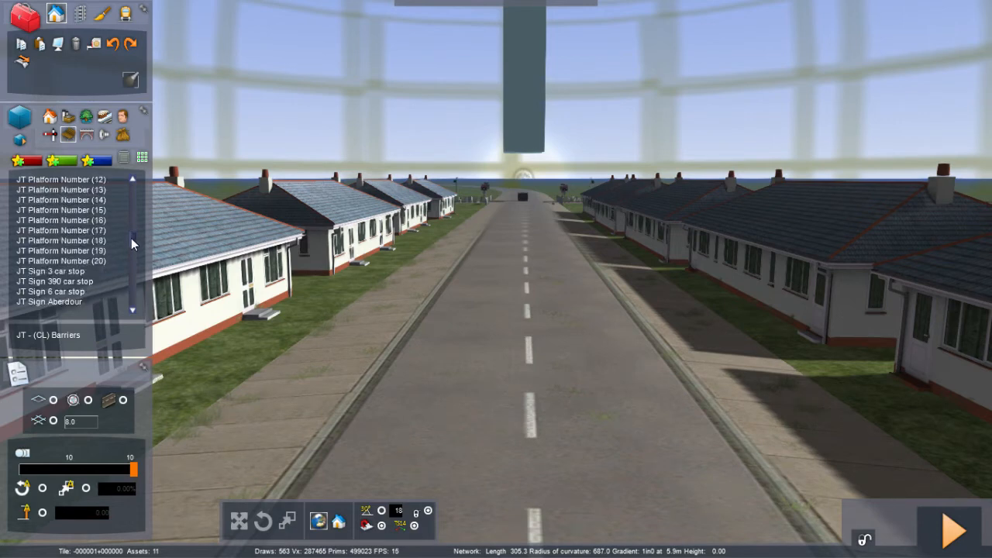
{"action": "scroll", "coordinate": [131, 241], "scroll_direction": "down", "scroll_amount": 10}
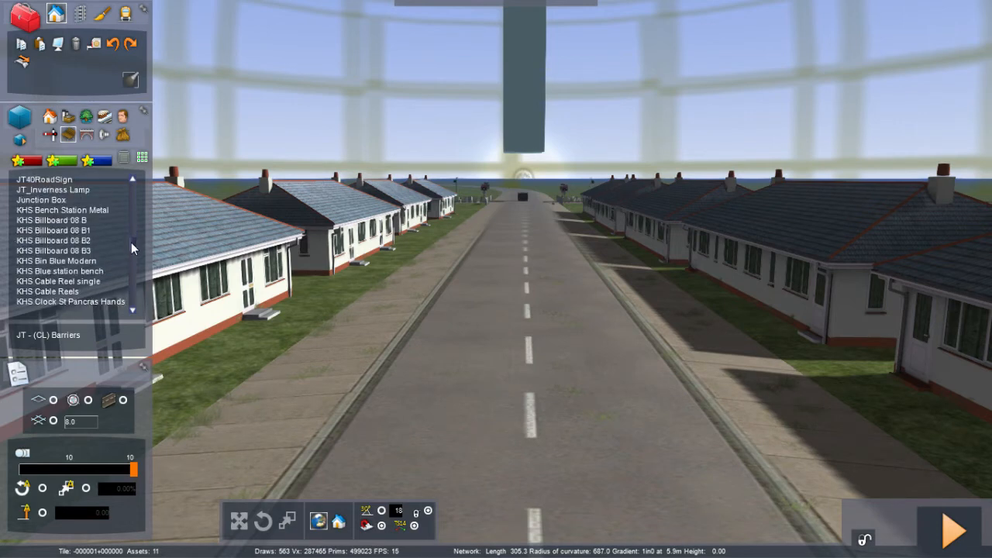
{"action": "scroll", "coordinate": [131, 243], "scroll_direction": "down", "scroll_amount": 3}
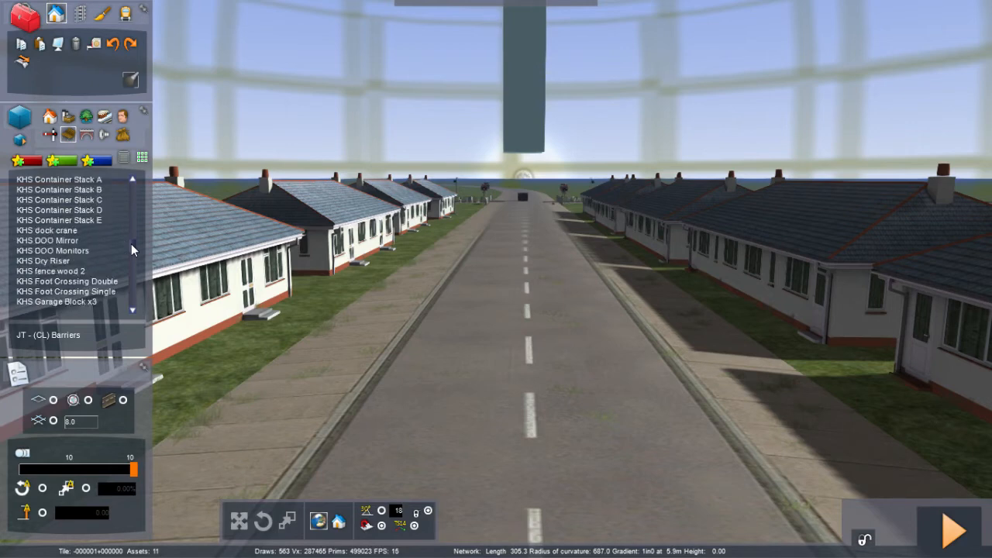
{"action": "scroll", "coordinate": [131, 245], "scroll_direction": "down", "scroll_amount": 3}
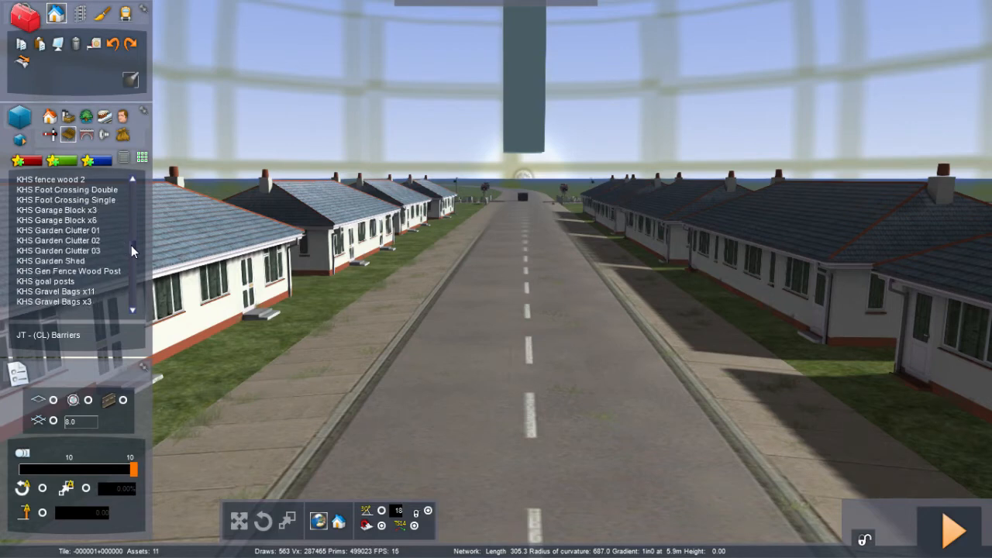
{"action": "scroll", "coordinate": [131, 245], "scroll_direction": "down", "scroll_amount": 3}
{"action": "scroll", "coordinate": [131, 247], "scroll_direction": "down", "scroll_amount": 10}
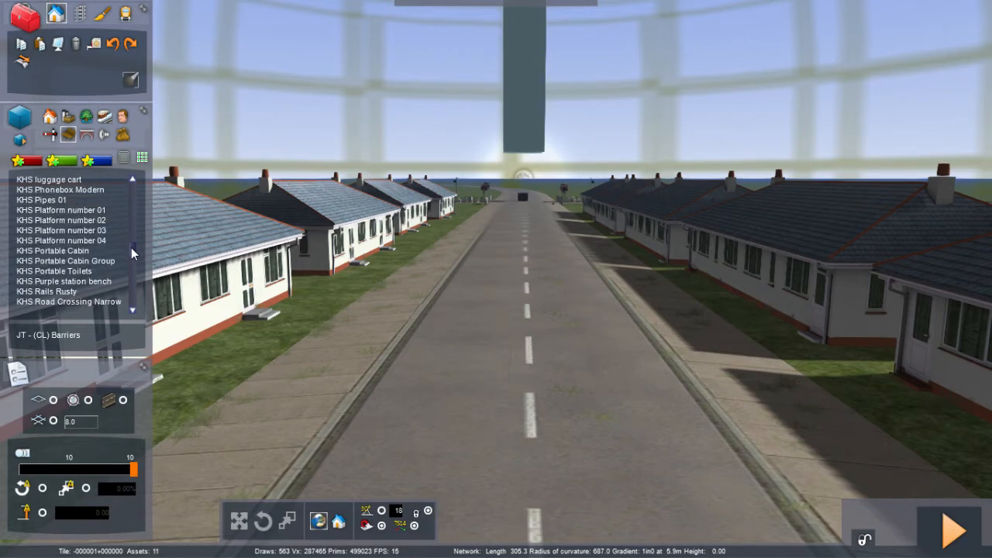
{"action": "scroll", "coordinate": [131, 250], "scroll_direction": "down", "scroll_amount": 8}
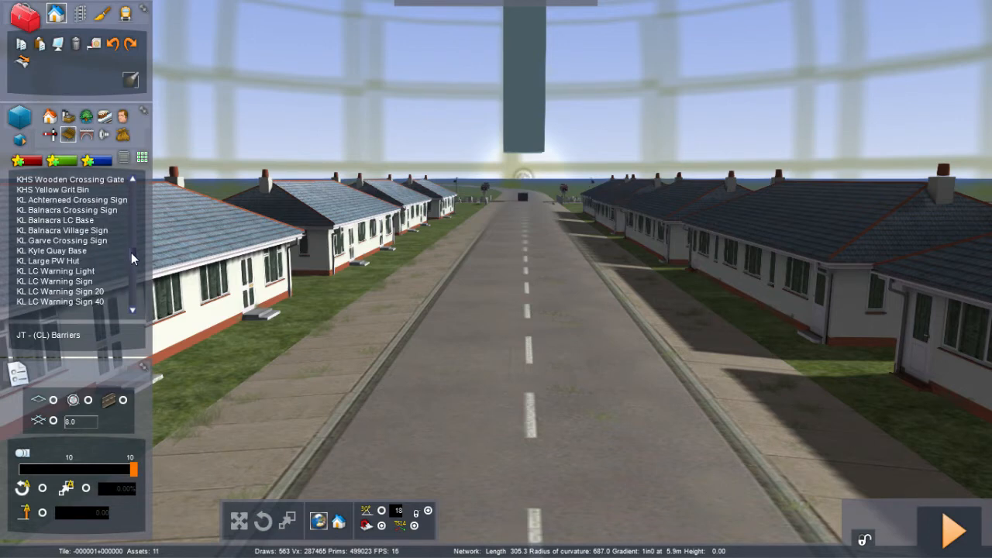
{"action": "scroll", "coordinate": [131, 254], "scroll_direction": "down", "scroll_amount": 3}
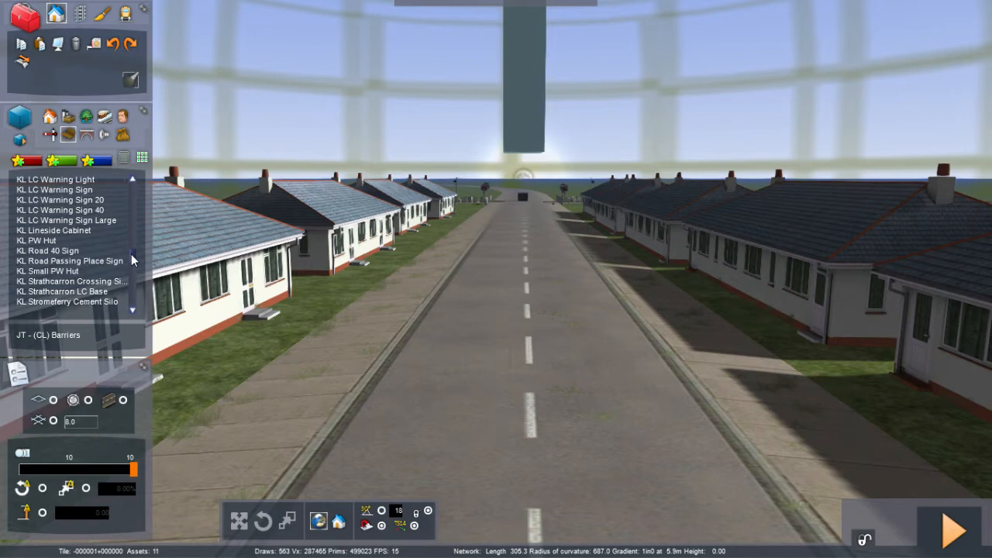
{"action": "scroll", "coordinate": [131, 253], "scroll_direction": "down", "scroll_amount": 3}
{"action": "scroll", "coordinate": [131, 254], "scroll_direction": "down", "scroll_amount": 3}
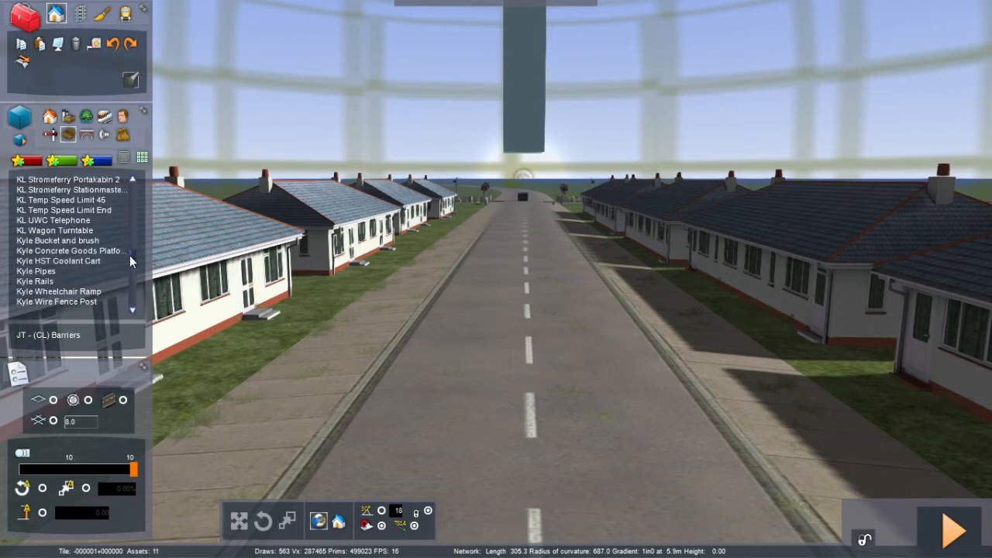
{"action": "scroll", "coordinate": [129, 255], "scroll_direction": "down", "scroll_amount": 3}
{"action": "scroll", "coordinate": [129, 256], "scroll_direction": "down", "scroll_amount": 3}
{"action": "scroll", "coordinate": [130, 259], "scroll_direction": "down", "scroll_amount": 15}
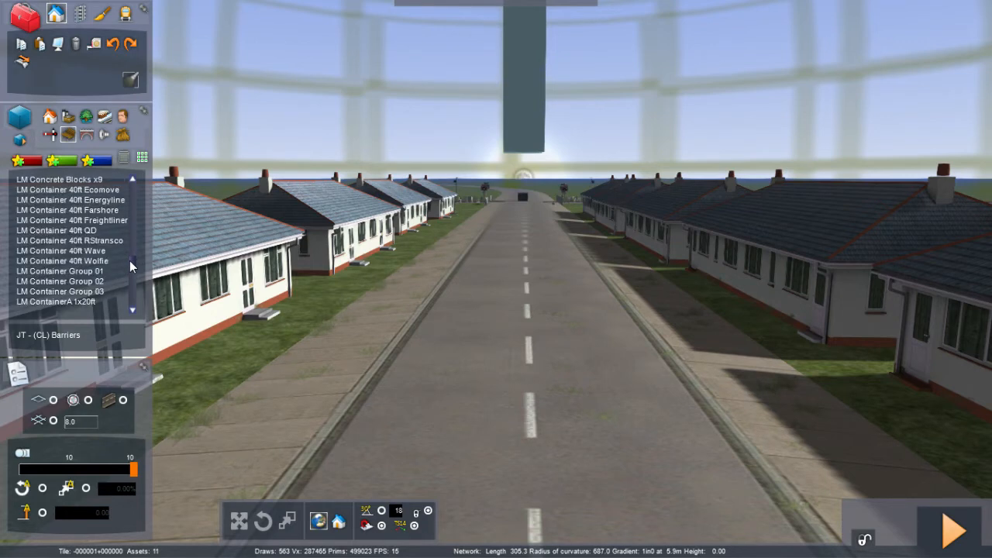
{"action": "scroll", "coordinate": [130, 263], "scroll_direction": "down", "scroll_amount": 20}
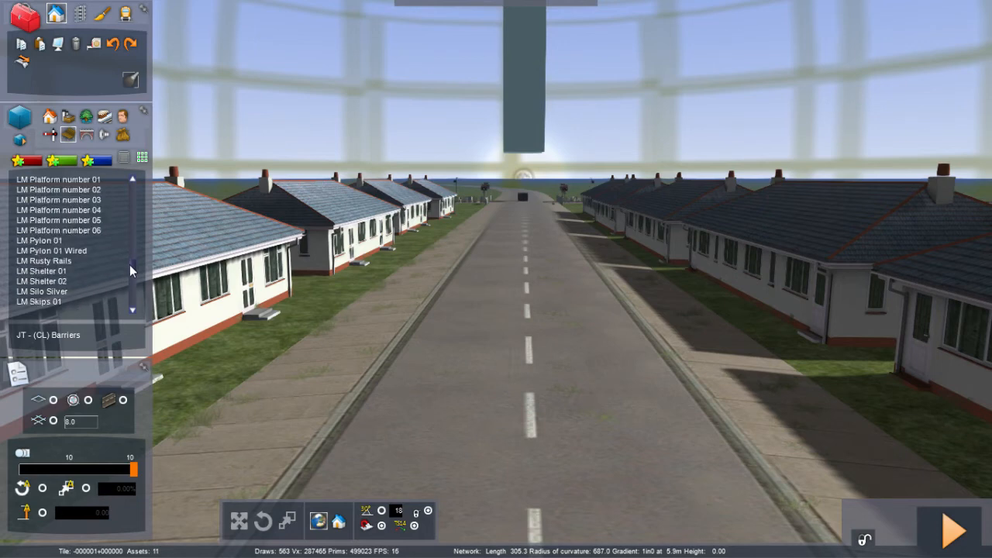
{"action": "left_click_drag", "start_coordinate": [131, 268], "coordinate": [127, 275]}
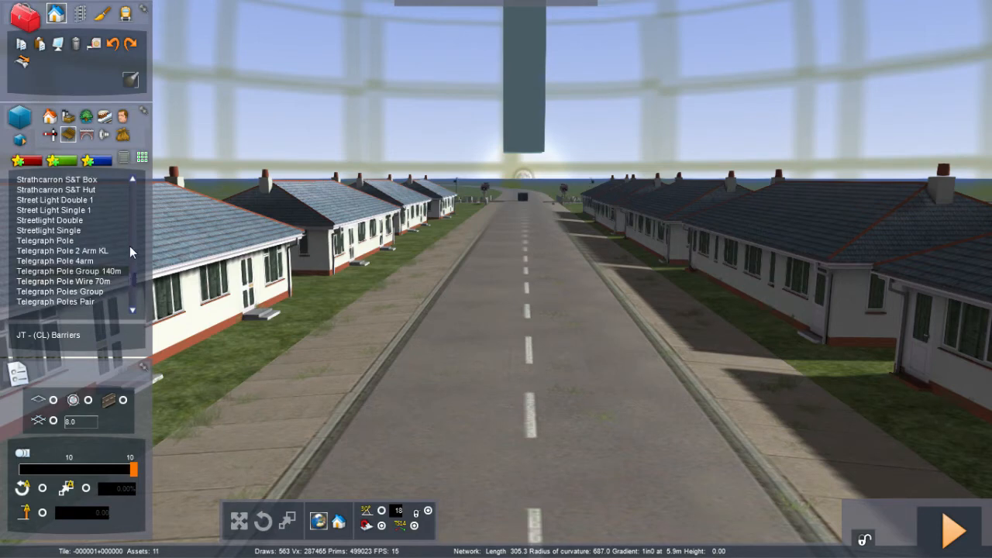
Step: Switch between object categories and the thumbnail and list views to look for more fence objects
{"action": "left_click", "coordinate": [122, 138]}
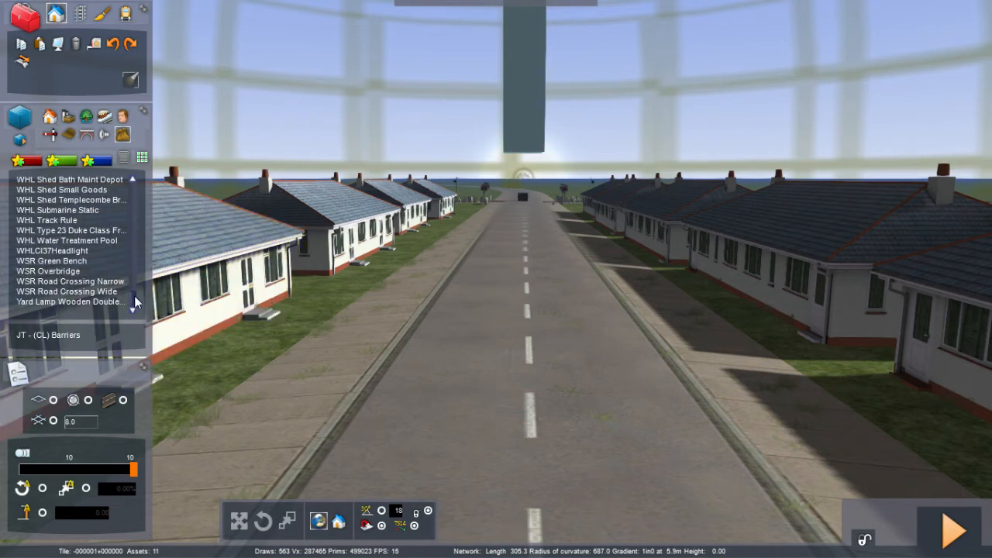
{"action": "left_click_drag", "start_coordinate": [135, 296], "coordinate": [134, 238]}
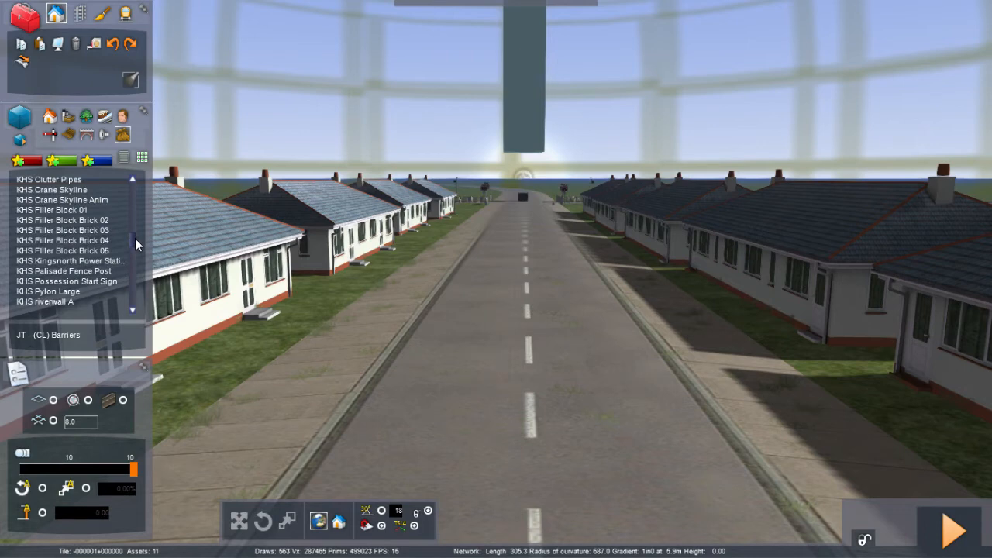
{"action": "left_click_drag", "start_coordinate": [135, 238], "coordinate": [137, 176]}
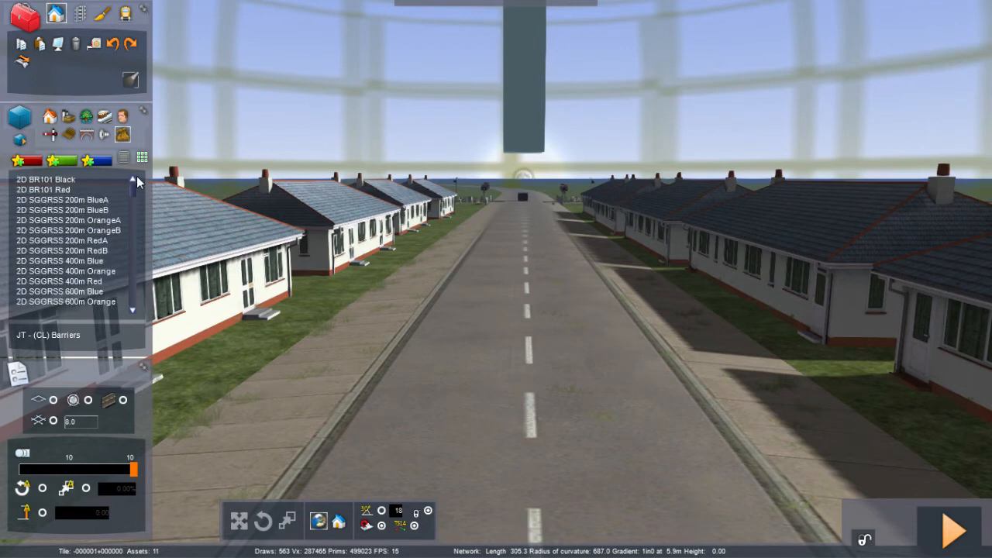
{"action": "left_click", "coordinate": [70, 135]}
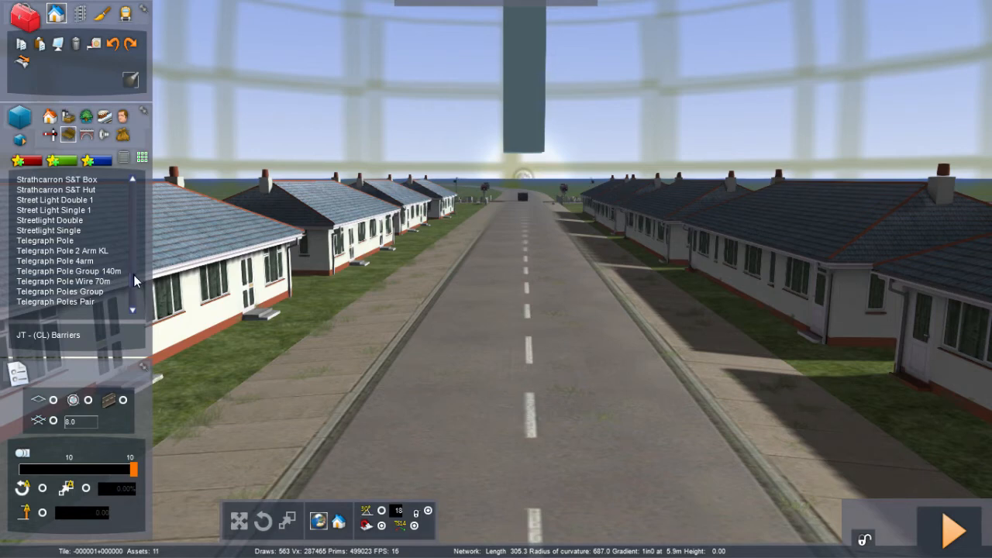
{"action": "left_click_drag", "start_coordinate": [134, 276], "coordinate": [133, 182]}
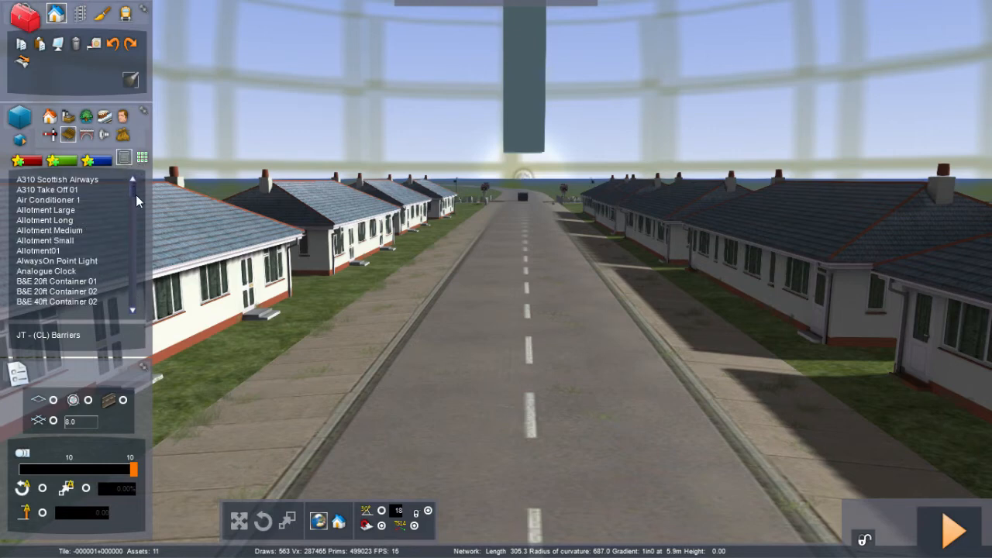
{"action": "left_click", "coordinate": [142, 157]}
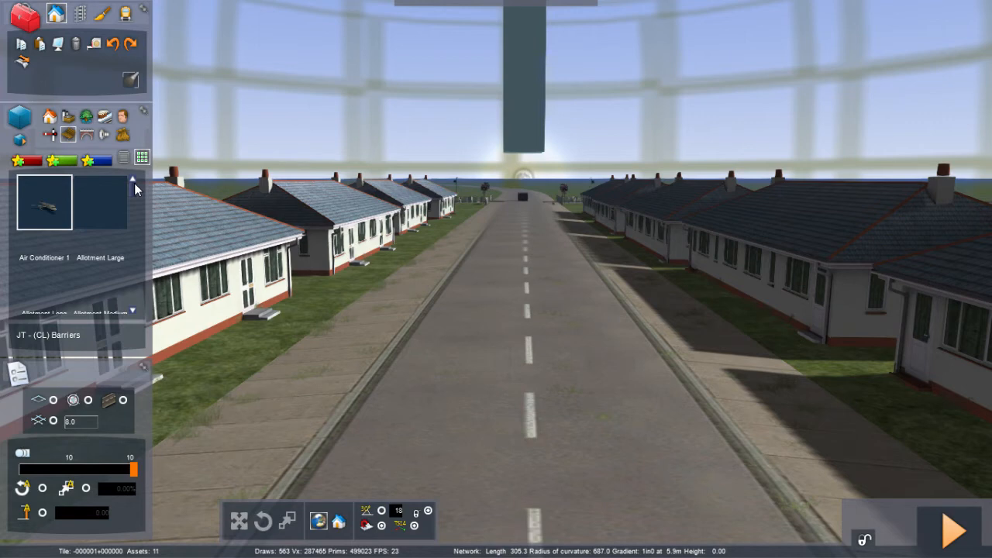
{"action": "left_click", "coordinate": [125, 157]}
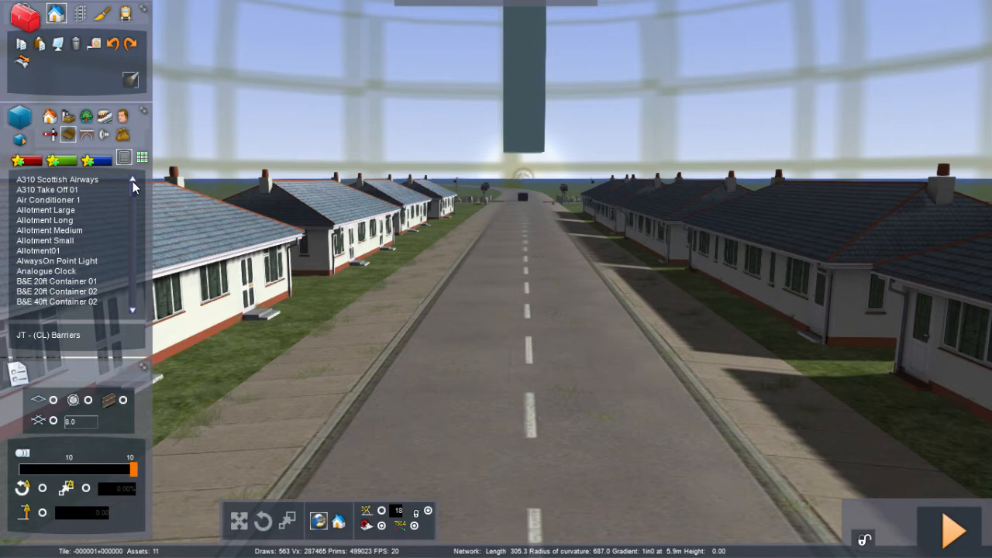
{"action": "left_click_drag", "start_coordinate": [132, 182], "coordinate": [133, 223]}
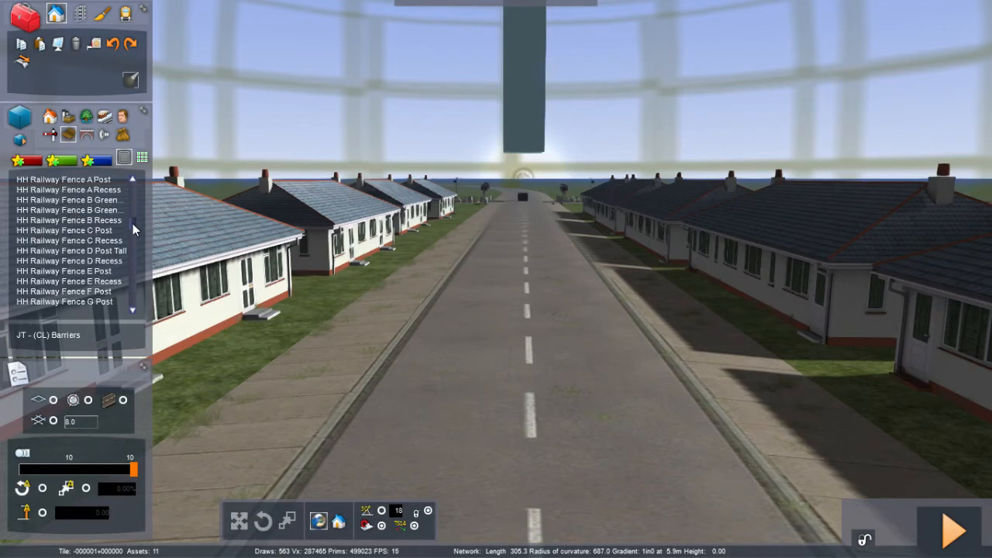
{"action": "left_click", "coordinate": [91, 190]}
{"action": "left_click_drag", "start_coordinate": [275, 317], "coordinate": [376, 378]}
{"action": "right_click", "coordinate": [375, 378]}
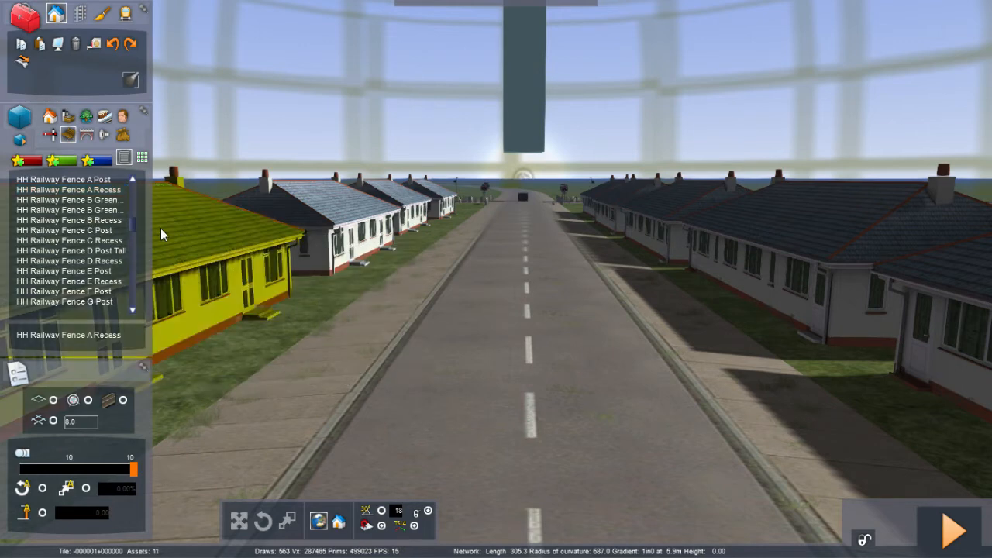
{"action": "left_click_drag", "start_coordinate": [132, 221], "coordinate": [133, 222]}
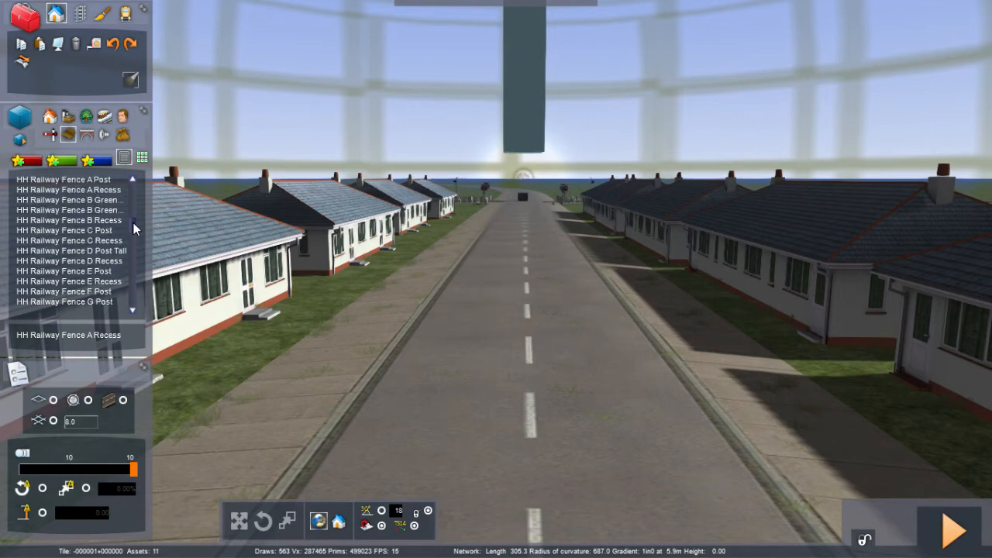
Step: Scroll further through the scenery object list looking for a fence for the house gardens
{"action": "scroll", "coordinate": [133, 223], "scroll_direction": "down", "scroll_amount": 3}
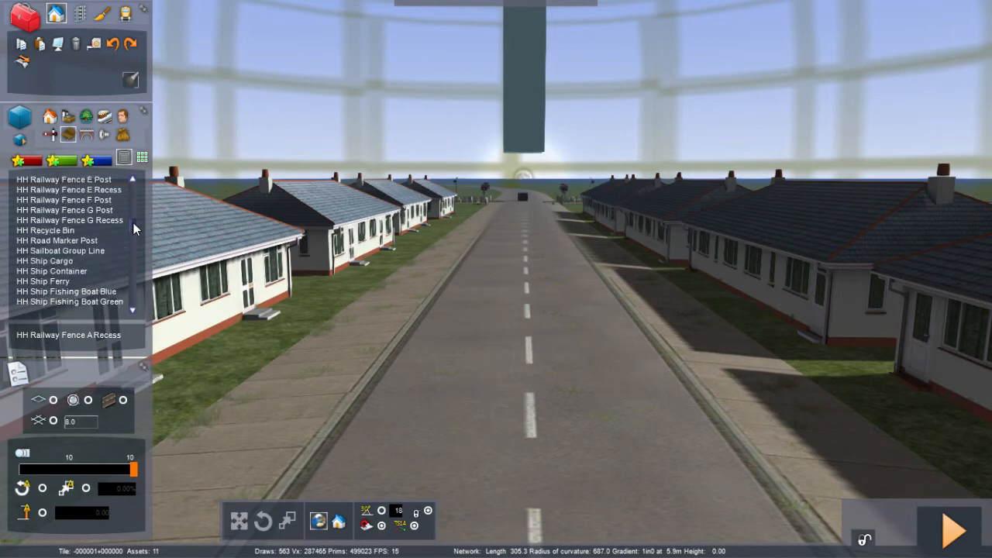
{"action": "scroll", "coordinate": [134, 223], "scroll_direction": "down", "scroll_amount": 8}
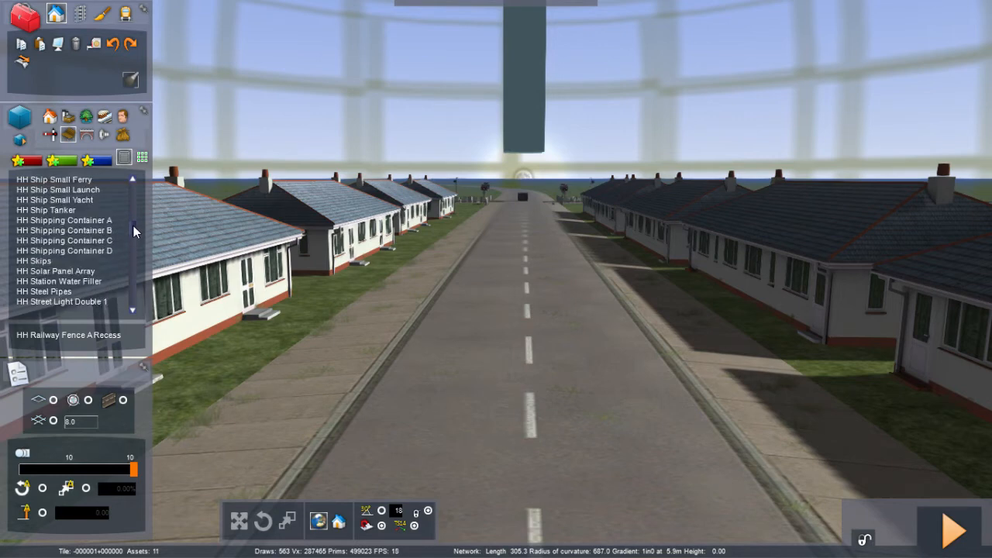
{"action": "scroll", "coordinate": [133, 226], "scroll_direction": "down", "scroll_amount": 10}
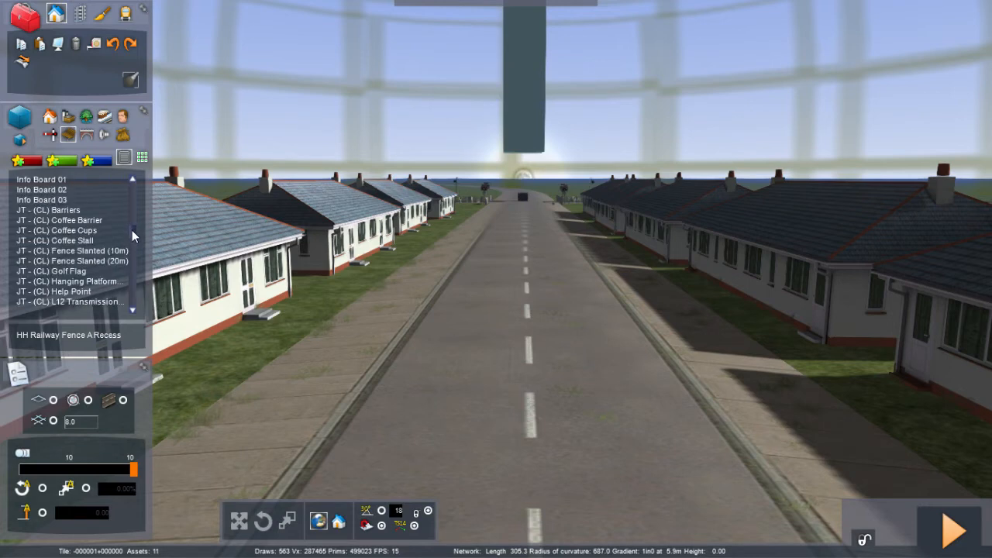
{"action": "scroll", "coordinate": [131, 231], "scroll_direction": "down", "scroll_amount": 3}
{"action": "scroll", "coordinate": [132, 230], "scroll_direction": "up", "scroll_amount": 3}
{"action": "scroll", "coordinate": [130, 230], "scroll_direction": "down", "scroll_amount": 7}
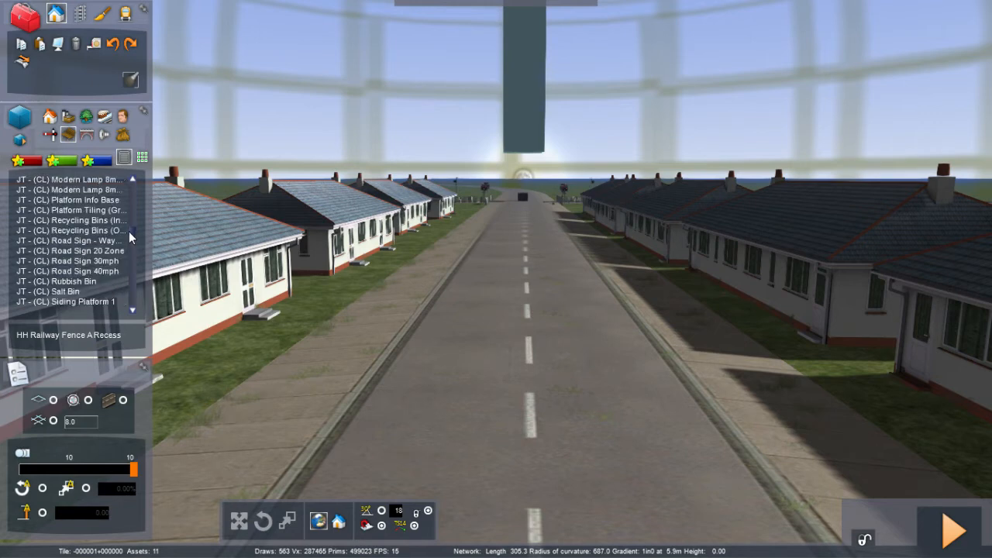
{"action": "scroll", "coordinate": [128, 231], "scroll_direction": "down", "scroll_amount": 5}
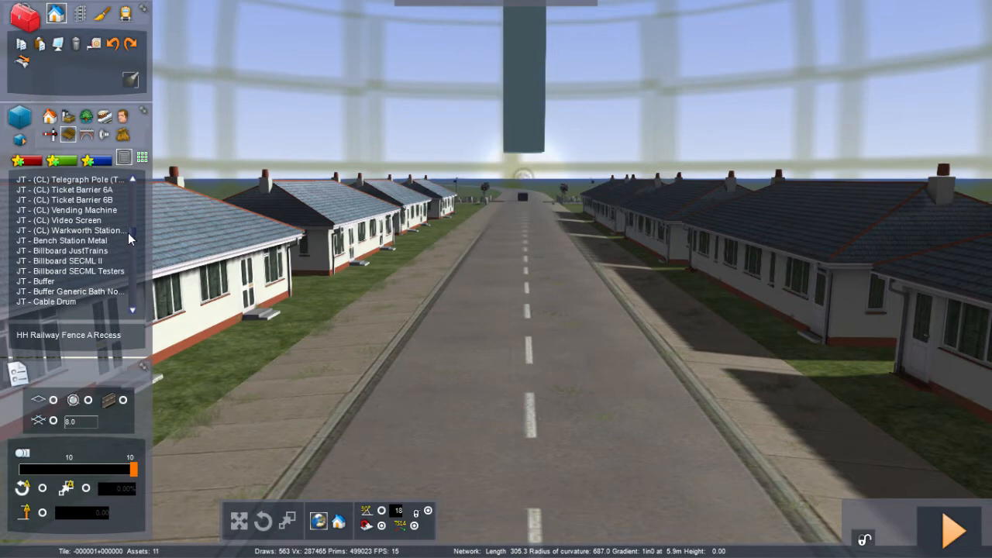
{"action": "scroll", "coordinate": [128, 233], "scroll_direction": "down", "scroll_amount": 5}
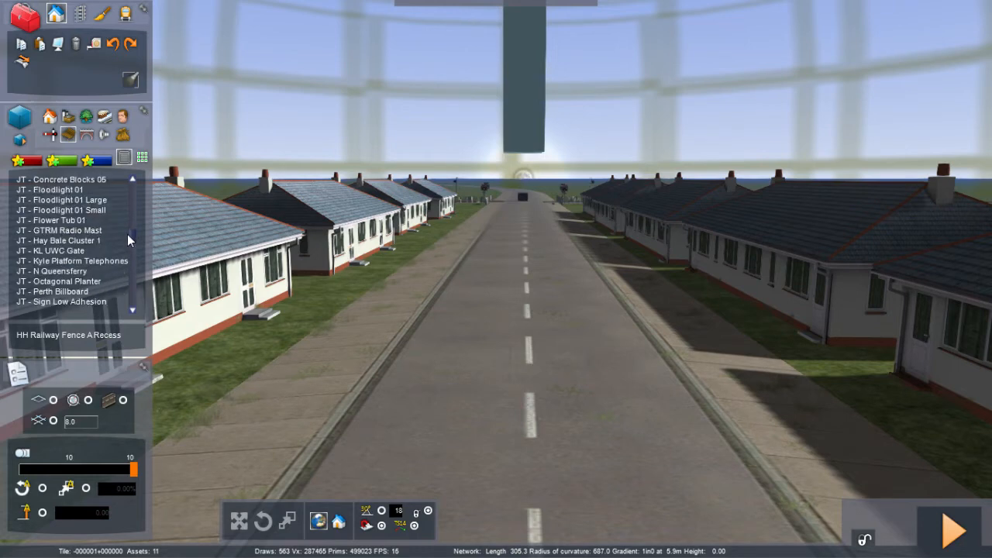
{"action": "scroll", "coordinate": [127, 236], "scroll_direction": "down", "scroll_amount": 15}
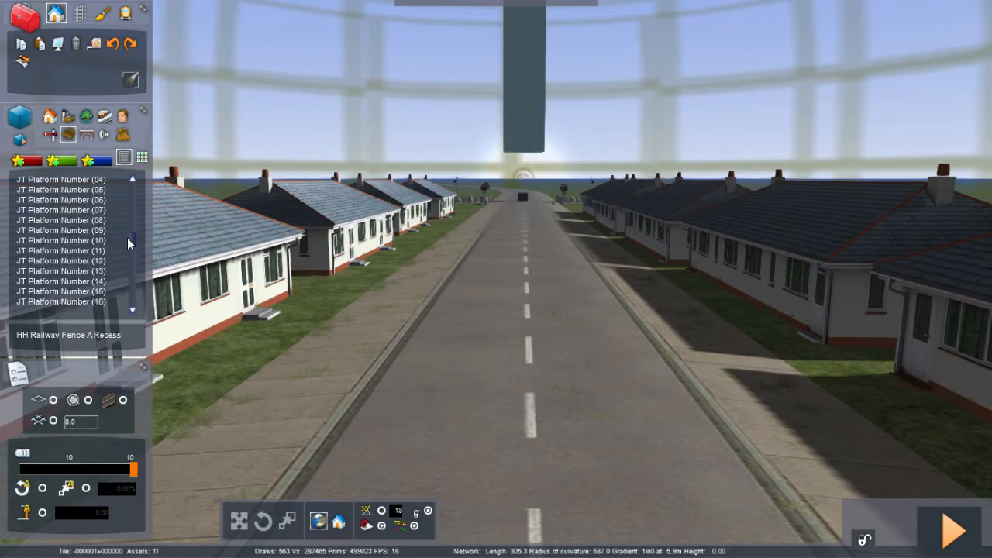
{"action": "scroll", "coordinate": [126, 239], "scroll_direction": "down", "scroll_amount": 15}
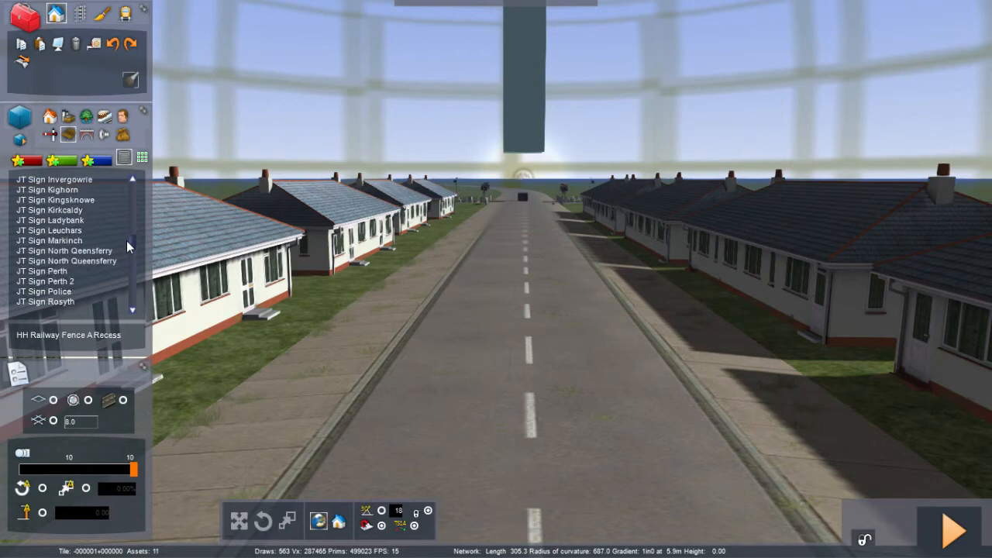
{"action": "scroll", "coordinate": [126, 241], "scroll_direction": "down", "scroll_amount": 3}
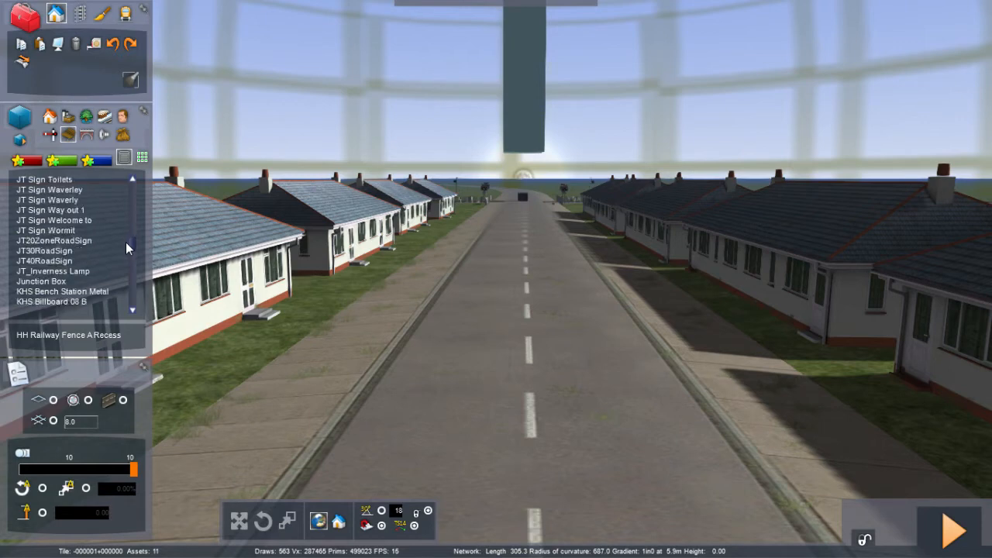
{"action": "scroll", "coordinate": [125, 242], "scroll_direction": "down", "scroll_amount": 10}
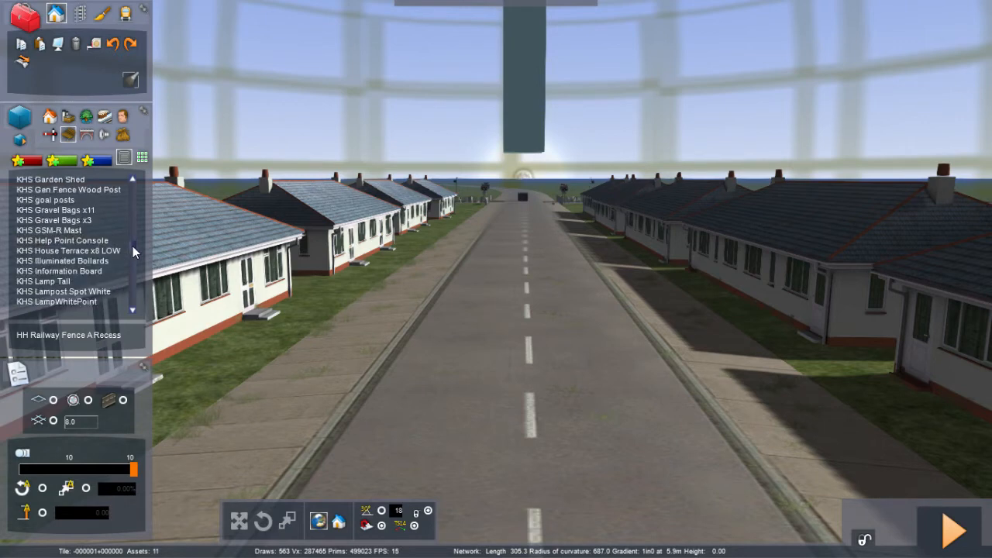
{"action": "scroll", "coordinate": [133, 250], "scroll_direction": "down", "scroll_amount": 5}
{"action": "scroll", "coordinate": [132, 252], "scroll_direction": "down", "scroll_amount": 10}
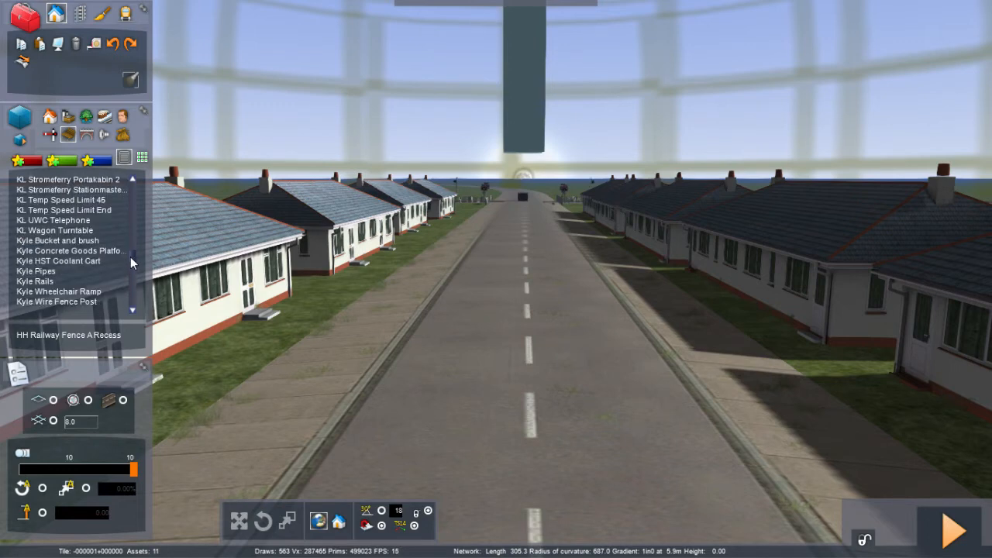
{"action": "scroll", "coordinate": [131, 261], "scroll_direction": "down", "scroll_amount": 10}
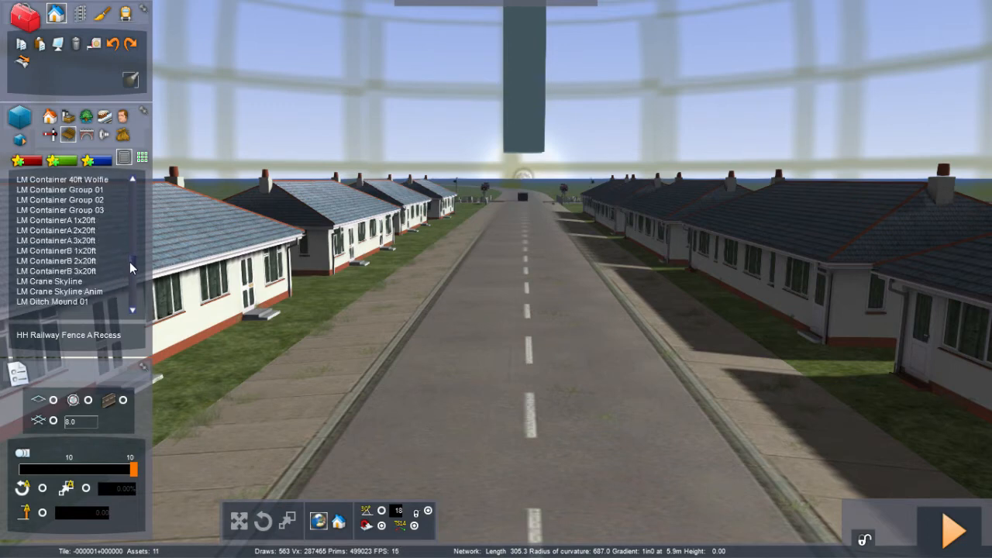
{"action": "scroll", "coordinate": [129, 259], "scroll_direction": "up", "scroll_amount": 15}
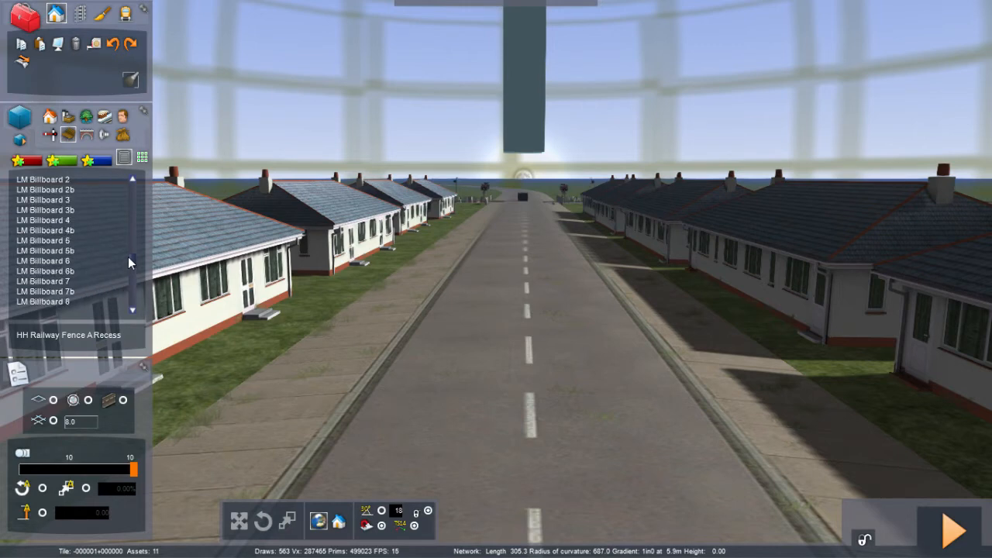
{"action": "scroll", "coordinate": [128, 257], "scroll_direction": "up", "scroll_amount": 3}
{"action": "scroll", "coordinate": [127, 262], "scroll_direction": "down", "scroll_amount": 15}
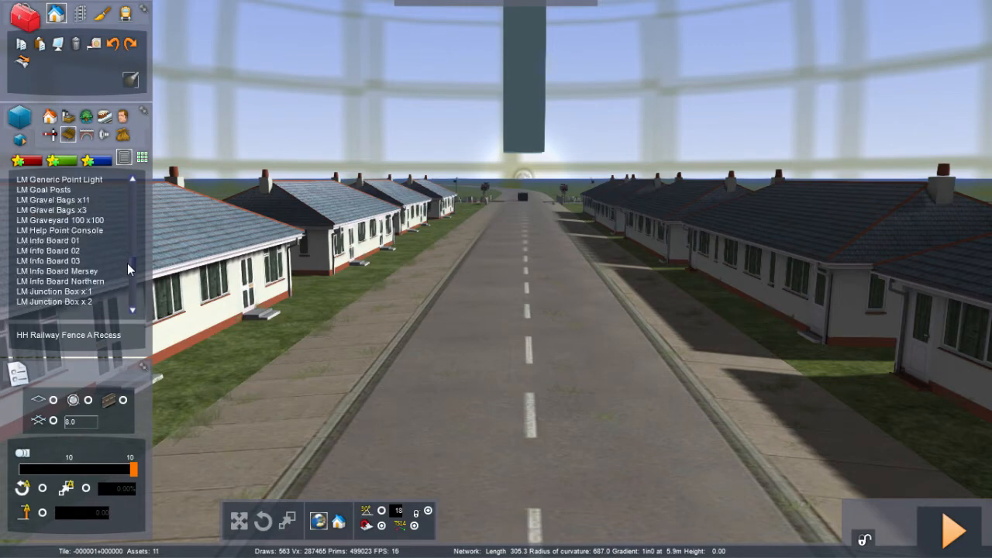
{"action": "scroll", "coordinate": [126, 269], "scroll_direction": "down", "scroll_amount": 20}
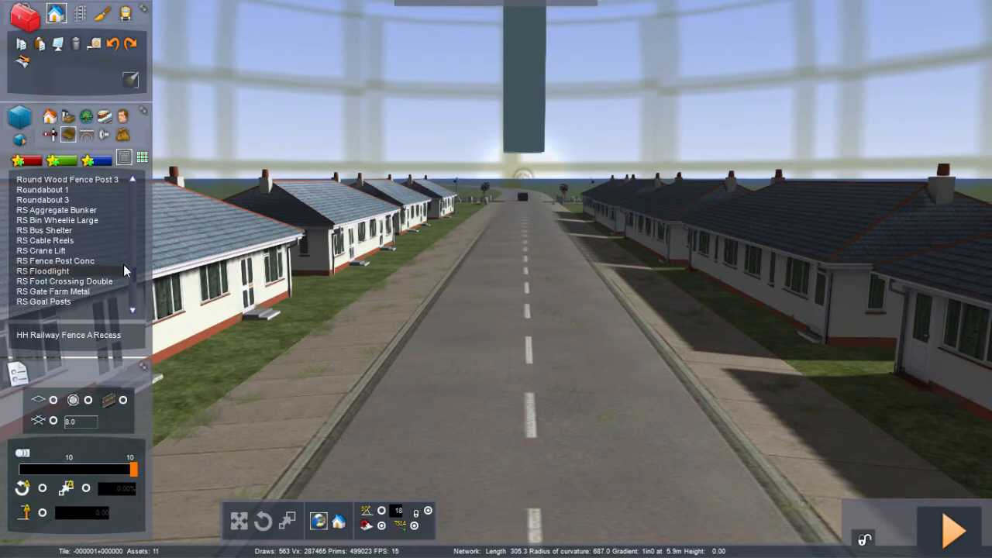
Step: Open the signals and level crossing object category and scroll through its list for a suitable post
{"action": "left_click", "coordinate": [51, 133]}
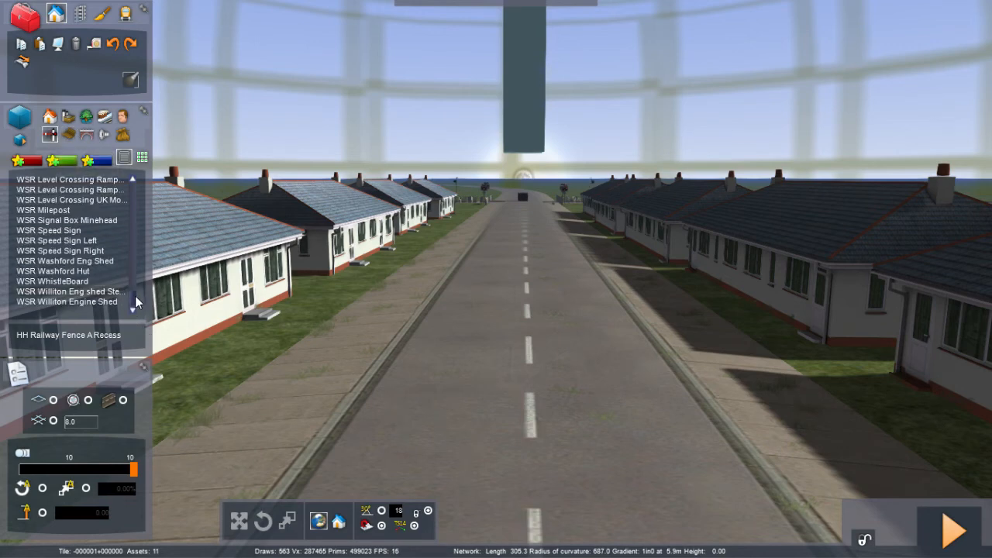
{"action": "left_click_drag", "start_coordinate": [135, 295], "coordinate": [138, 219]}
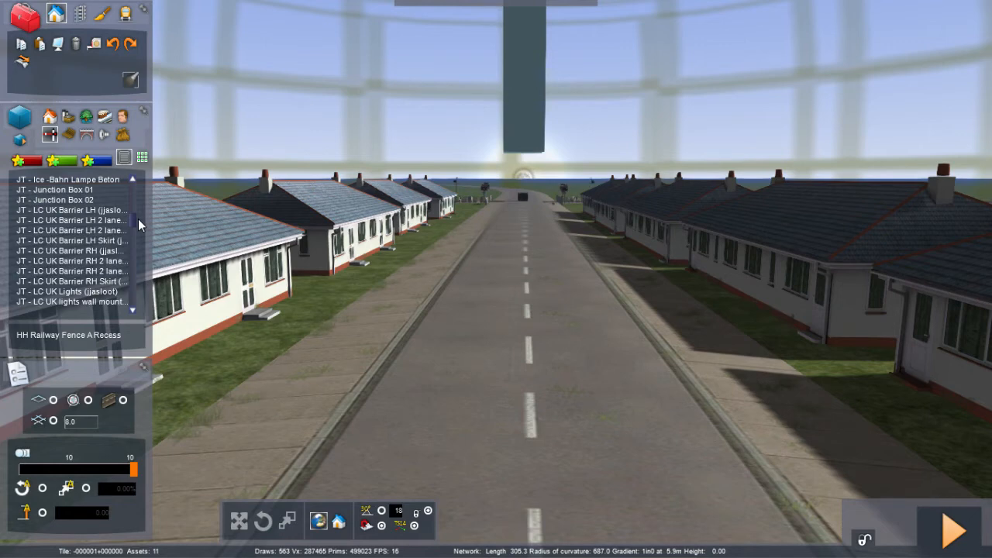
{"action": "left_click", "coordinate": [132, 309]}
{"action": "left_click", "coordinate": [132, 310]}
{"action": "left_click", "coordinate": [133, 310]}
{"action": "left_click", "coordinate": [133, 309]}
{"action": "left_click", "coordinate": [133, 309]}
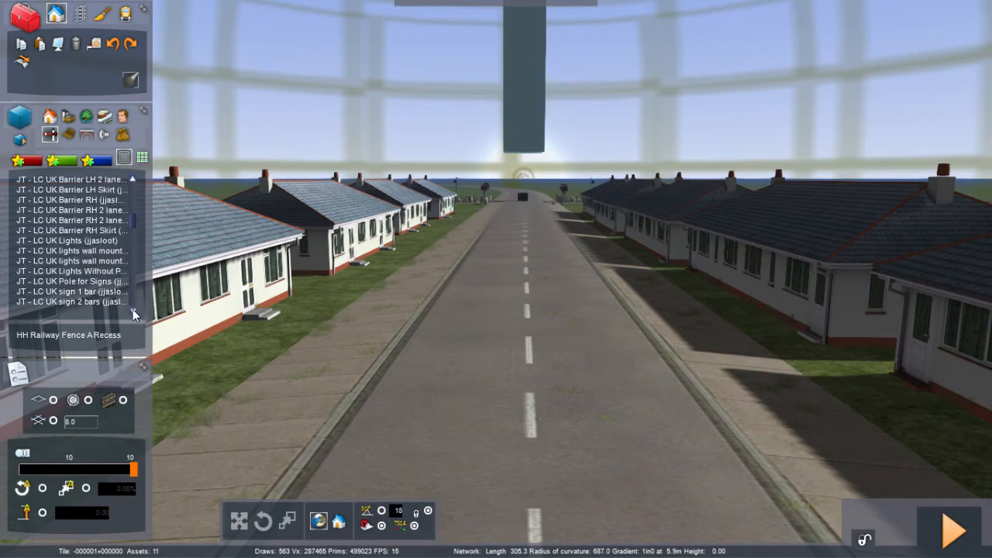
{"action": "left_click", "coordinate": [132, 309]}
{"action": "left_click", "coordinate": [132, 309]}
{"action": "left_click", "coordinate": [132, 310]}
{"action": "left_click", "coordinate": [133, 310]}
{"action": "left_click", "coordinate": [132, 310]}
{"action": "left_click", "coordinate": [132, 310]}
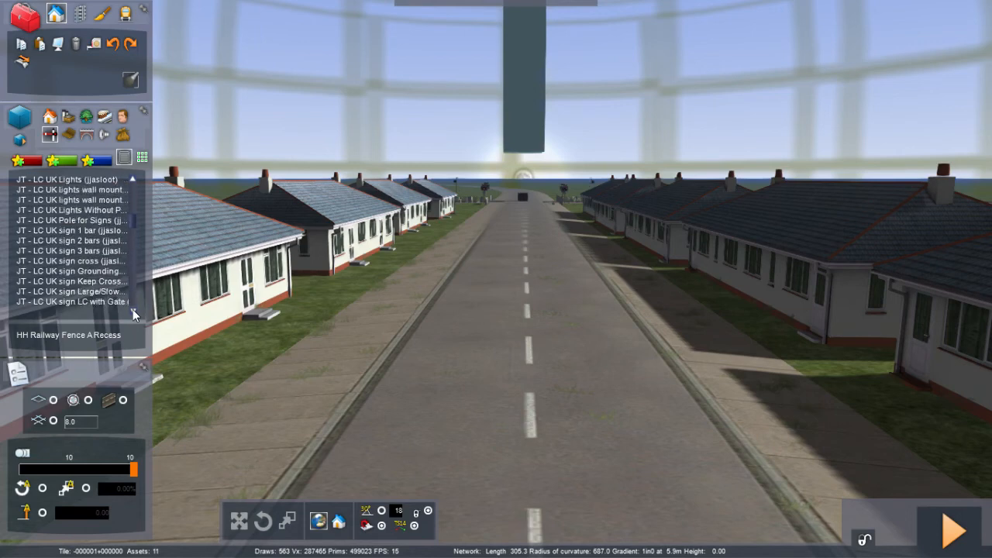
{"action": "left_click", "coordinate": [133, 310]}
{"action": "left_click", "coordinate": [133, 310]}
{"action": "left_click", "coordinate": [132, 310]}
{"action": "left_click", "coordinate": [133, 310]}
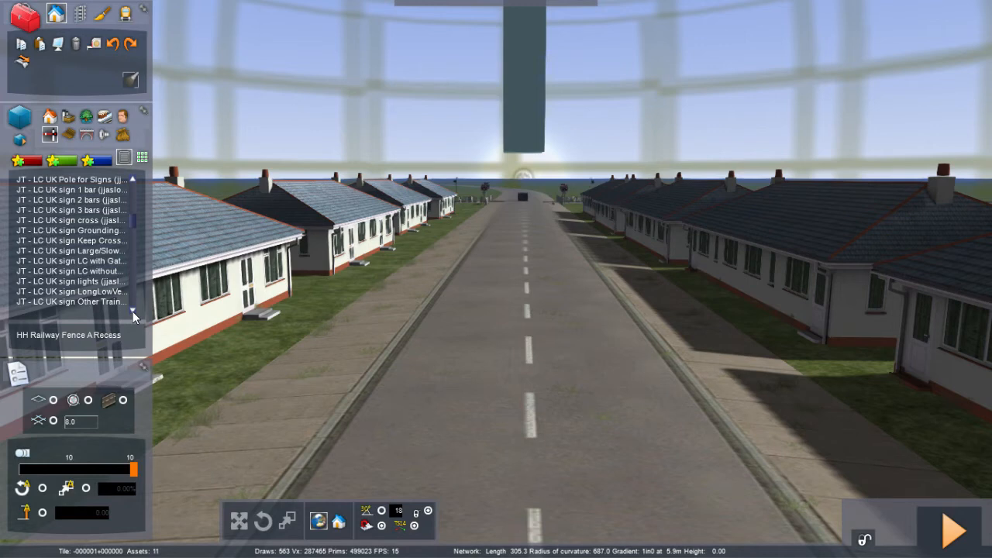
Step: Select JT - LC UK Pole for Signs and place a pole on the left pavement beside the houses
{"action": "left_click", "coordinate": [86, 182]}
{"action": "scroll", "coordinate": [271, 443], "scroll_direction": "up", "scroll_amount": 3}
{"action": "left_click_drag", "start_coordinate": [270, 442], "coordinate": [379, 458]}
{"action": "key", "text": "Left"}
{"action": "key", "text": "Left"}
{"action": "key", "text": "Left"}
{"action": "key", "text": "Left"}
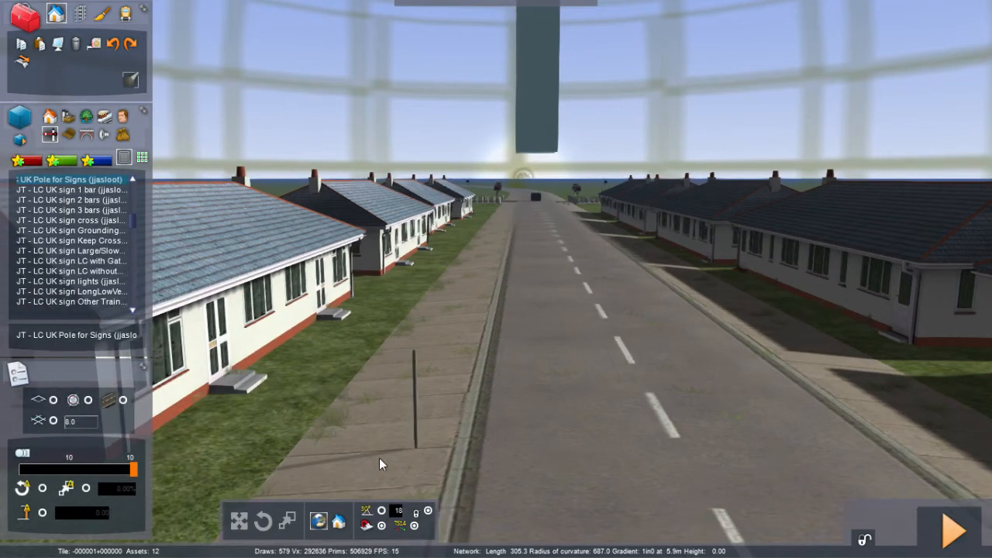
{"action": "key", "text": "Left"}
{"action": "key", "text": "Left"}
{"action": "key", "text": "Left"}
{"action": "key", "text": "Left"}
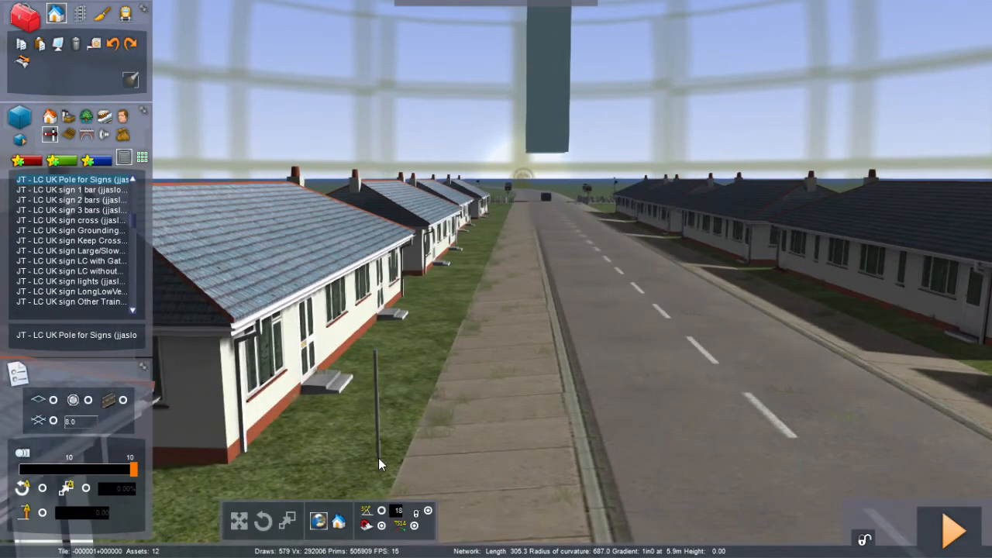
{"action": "key", "text": "Right"}
{"action": "key", "text": "Right"}
{"action": "key", "text": "Right"}
{"action": "key", "text": "Right"}
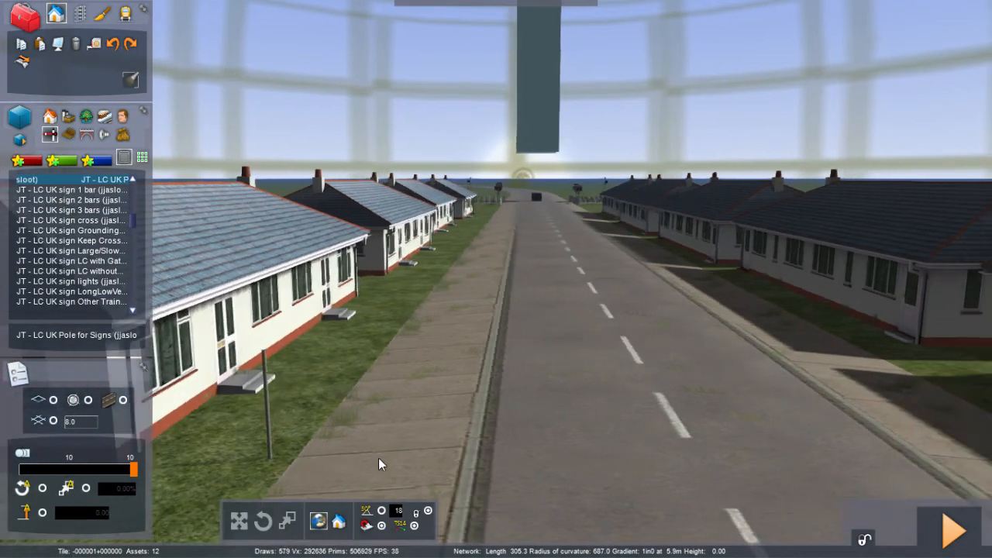
{"action": "key", "text": "Right"}
{"action": "key", "text": "Right"}
{"action": "key", "text": "Right"}
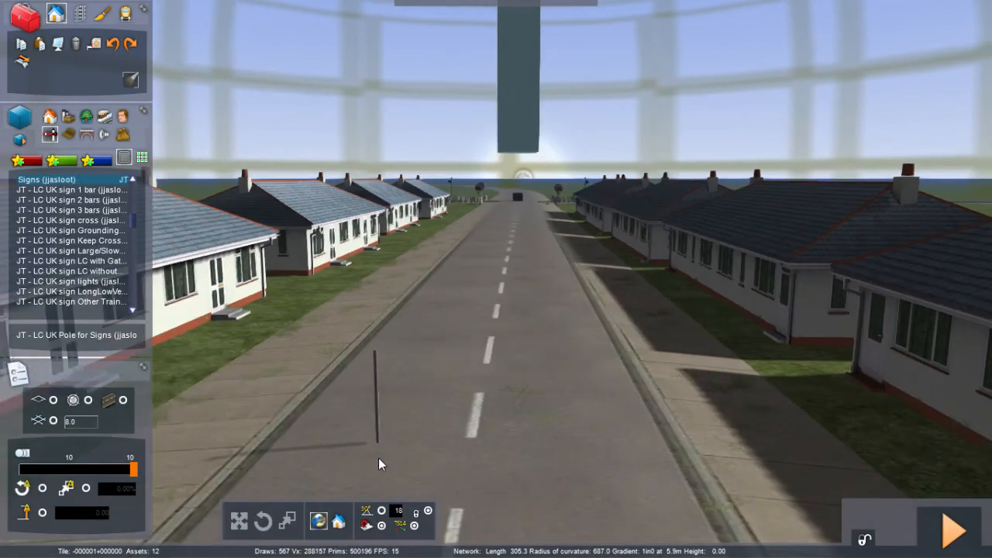
{"action": "key", "text": "Up"}
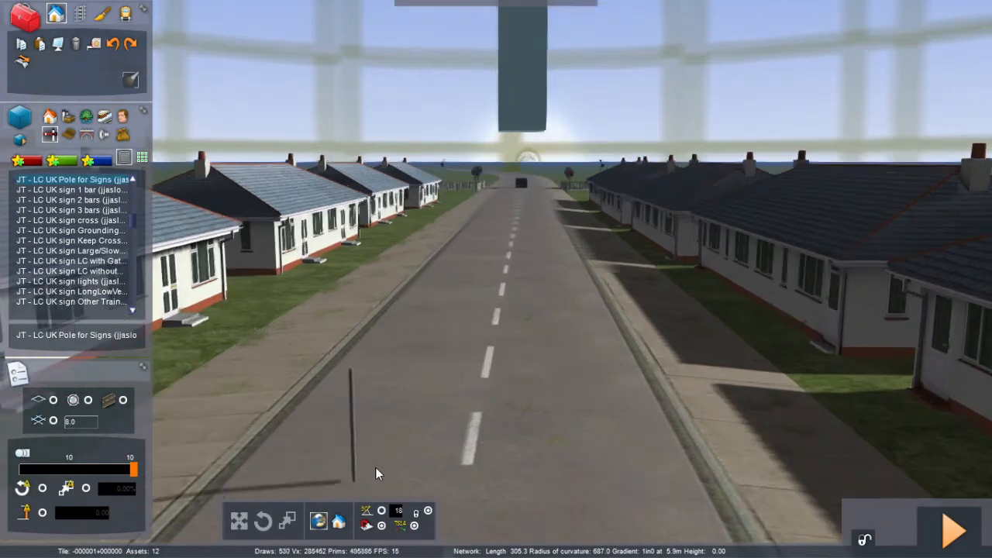
{"action": "right_click_drag", "start_coordinate": [376, 468], "coordinate": [376, 467]}
{"action": "scroll", "coordinate": [376, 468], "scroll_direction": "up", "scroll_amount": 2}
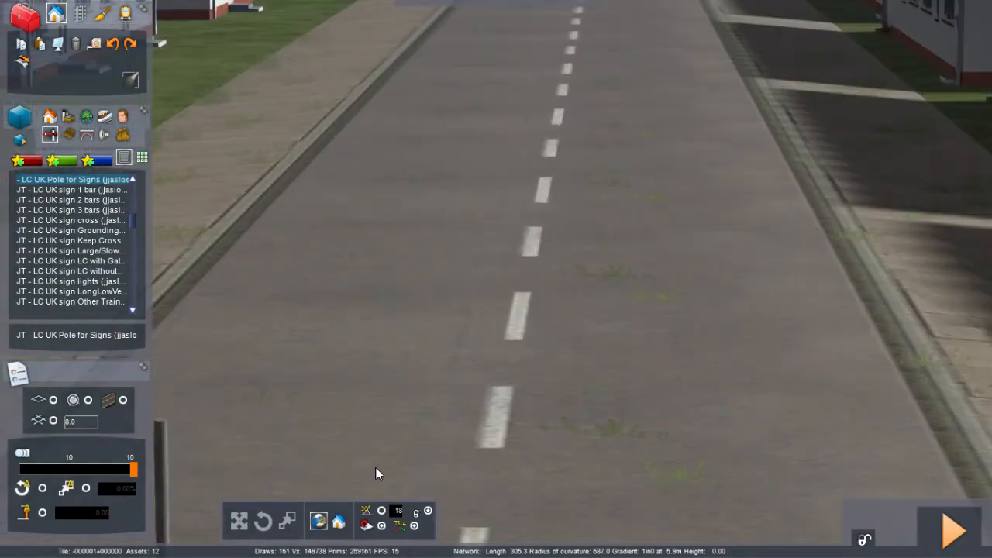
{"action": "scroll", "coordinate": [376, 467], "scroll_direction": "down", "scroll_amount": 5}
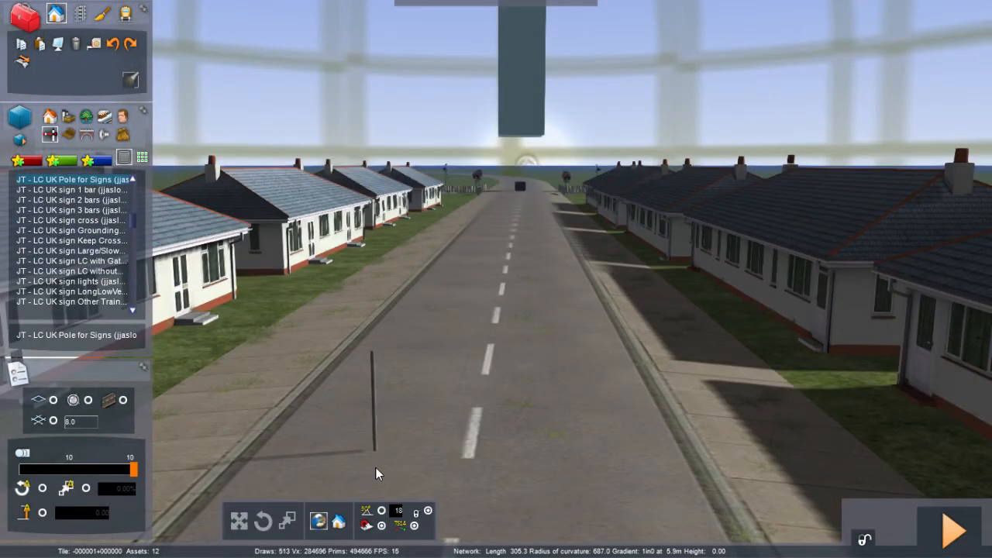
{"action": "scroll", "coordinate": [376, 471], "scroll_direction": "down", "scroll_amount": 2}
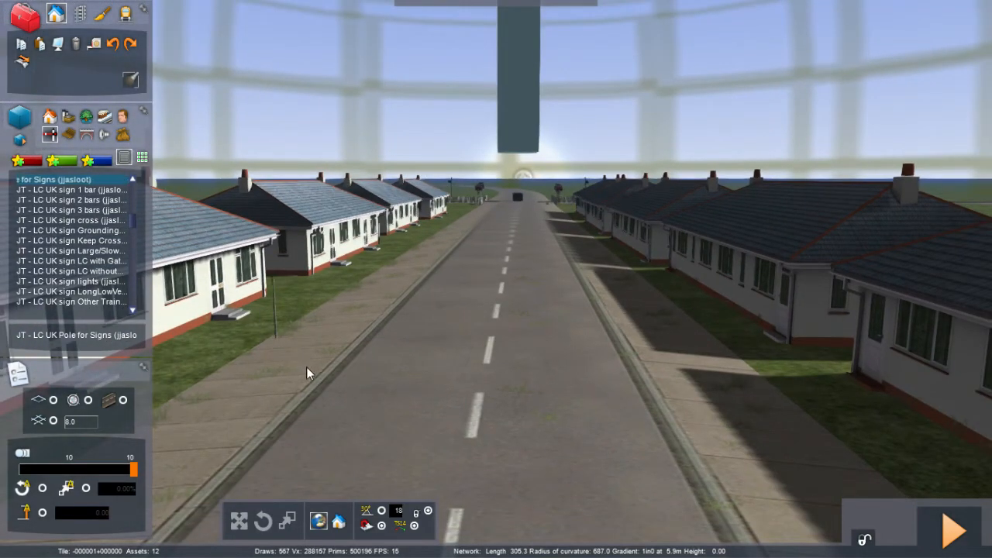
{"action": "key", "text": "Left"}
{"action": "key", "text": "Left"}
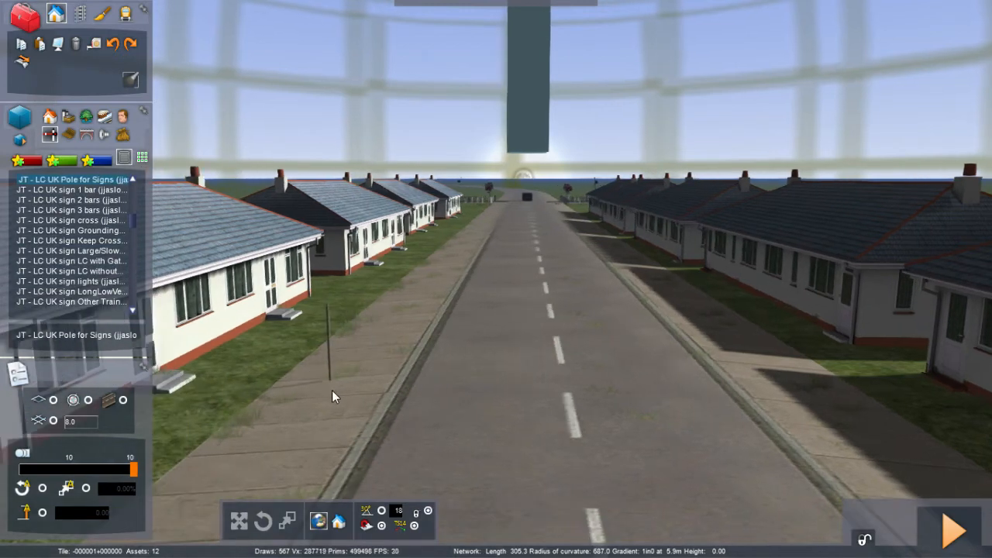
Step: Place more sign poles along the left and right pavements, removing one dropped on the road
{"action": "left_click", "coordinate": [360, 430]}
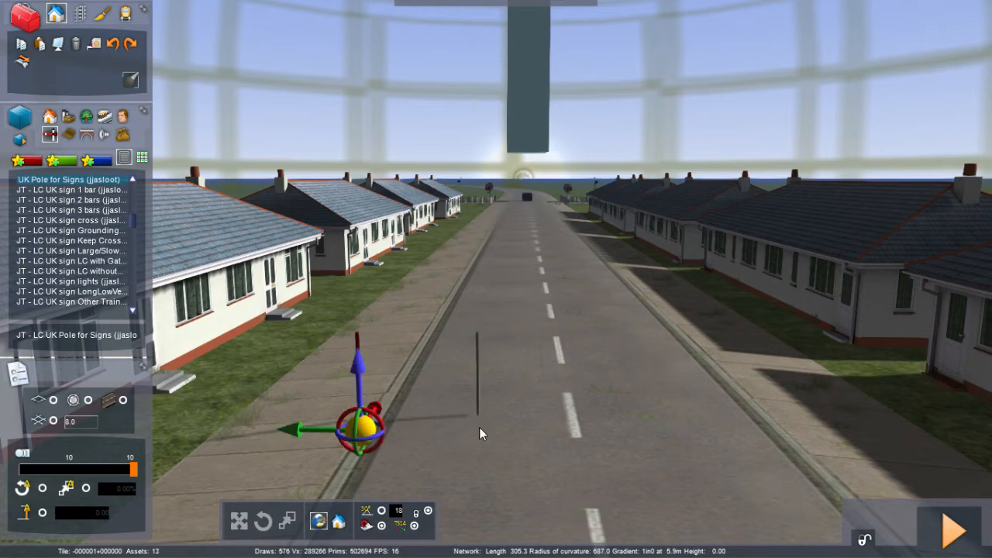
{"action": "key", "text": "Right"}
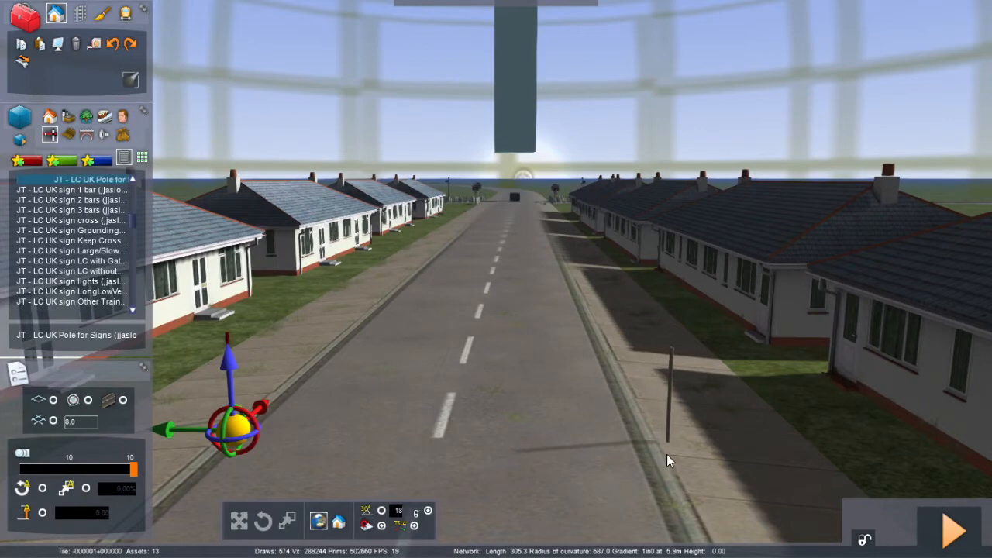
{"action": "left_click", "coordinate": [667, 456]}
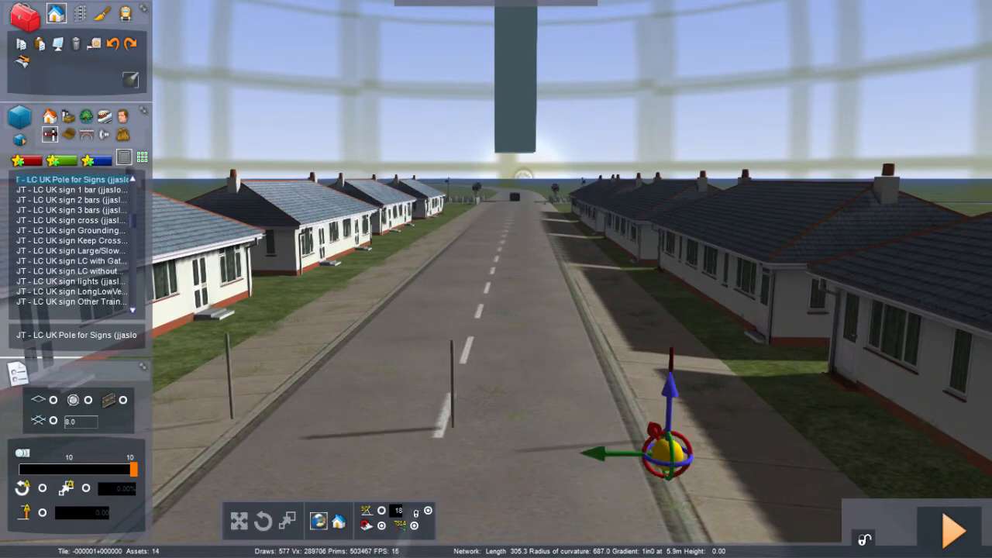
{"action": "right_click", "coordinate": [454, 442]}
{"action": "key", "text": "Left"}
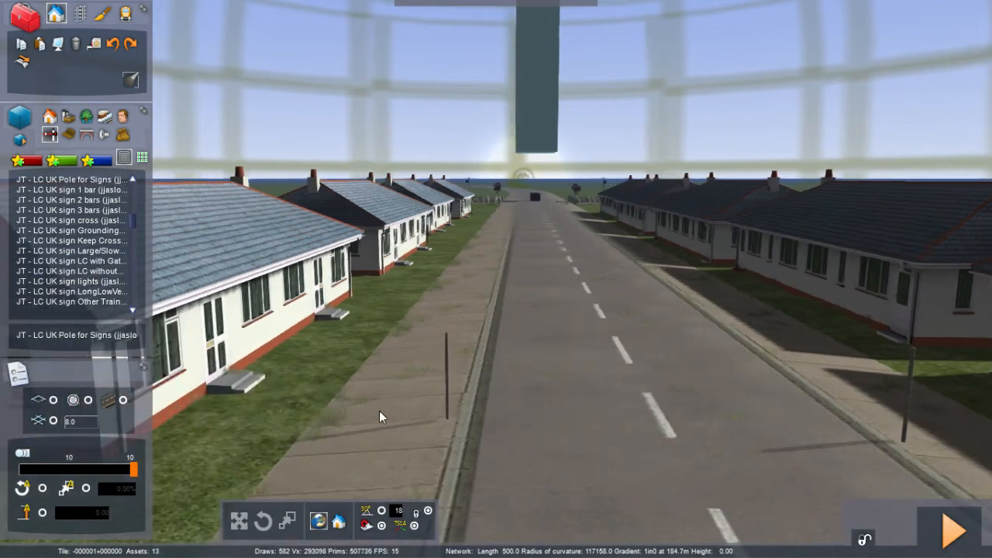
Step: Select the sign pole on the left pavement and scale it up to make it taller
{"action": "left_click", "coordinate": [446, 385]}
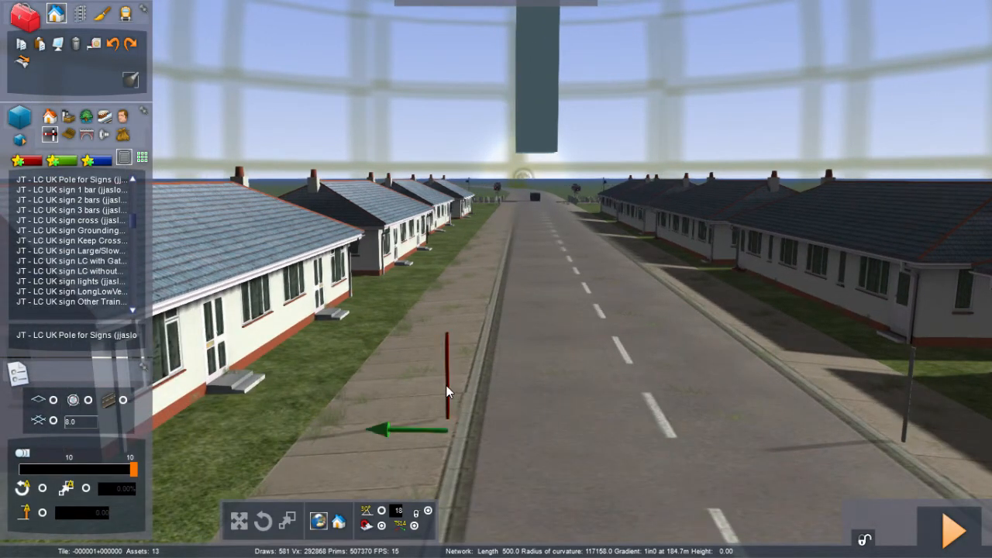
{"action": "left_click", "coordinate": [414, 527]}
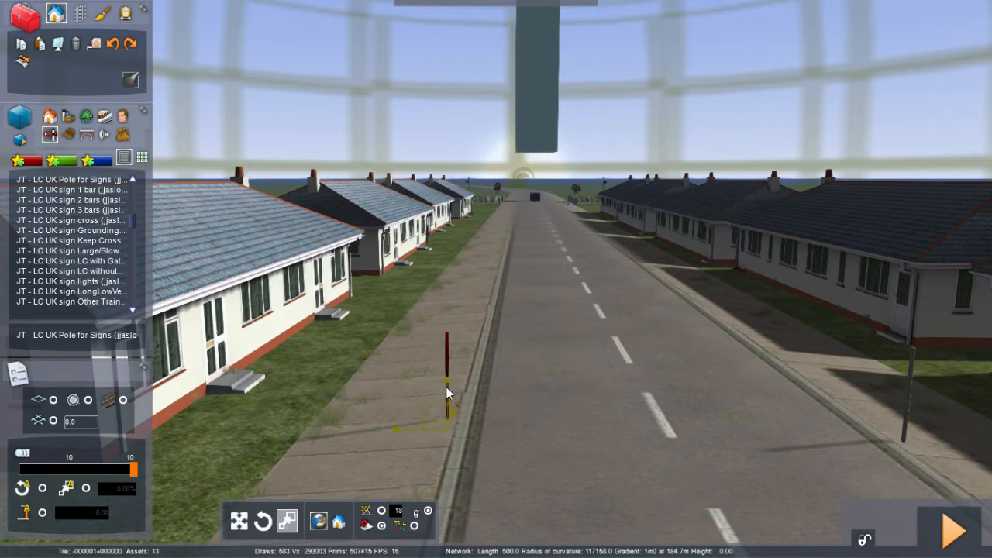
{"action": "left_click_drag", "start_coordinate": [449, 379], "coordinate": [453, 270]}
Step: Scale the sign pole on the right pavement up to a similar height and deselect it
{"action": "key", "text": "Right"}
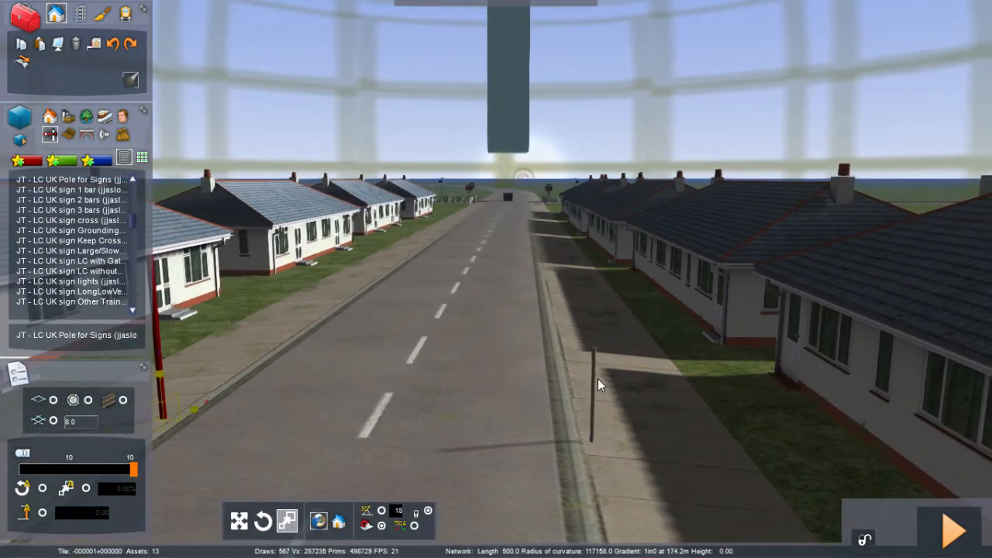
{"action": "left_click", "coordinate": [595, 378]}
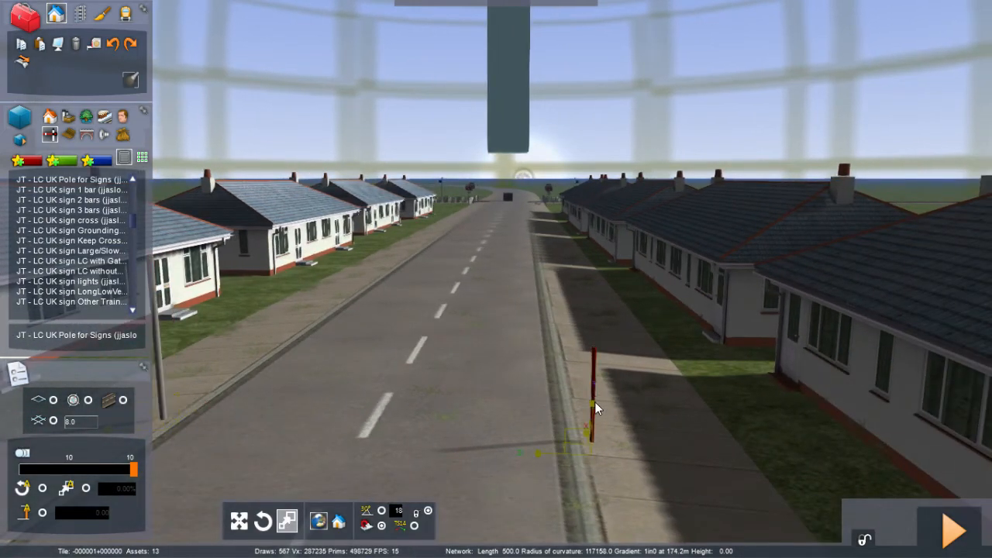
{"action": "left_click_drag", "start_coordinate": [595, 403], "coordinate": [598, 295]}
{"action": "left_click", "coordinate": [458, 479]}
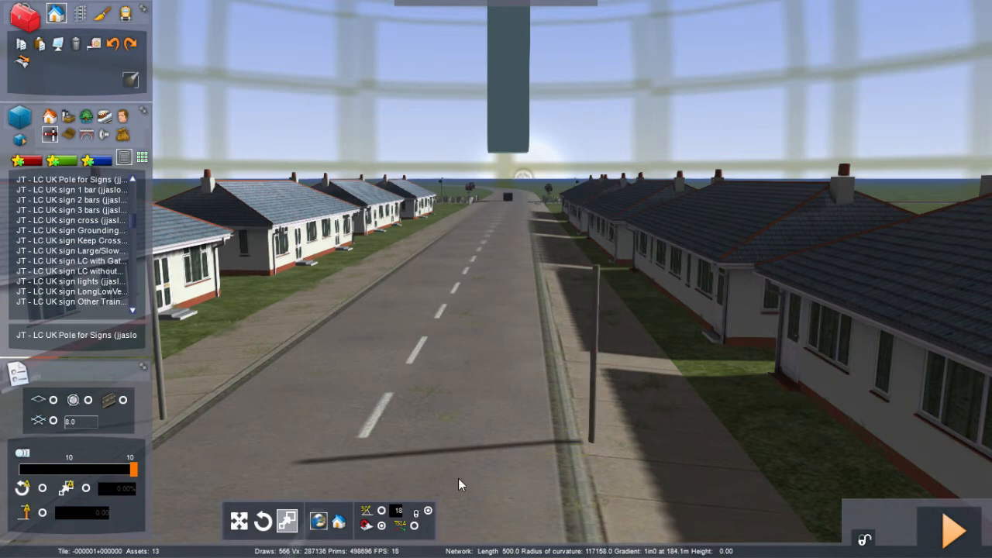
{"action": "key", "text": "Left"}
{"action": "key", "text": "Left"}
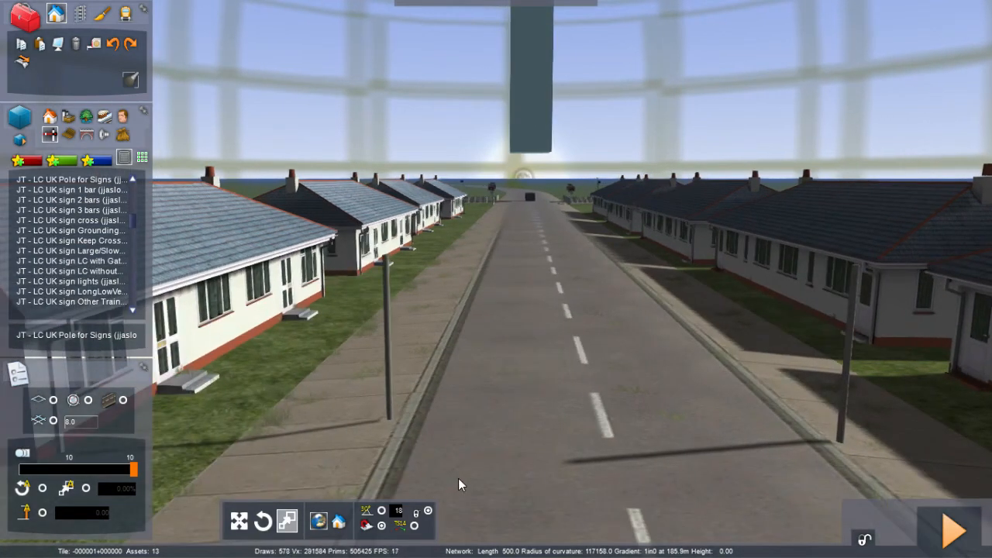
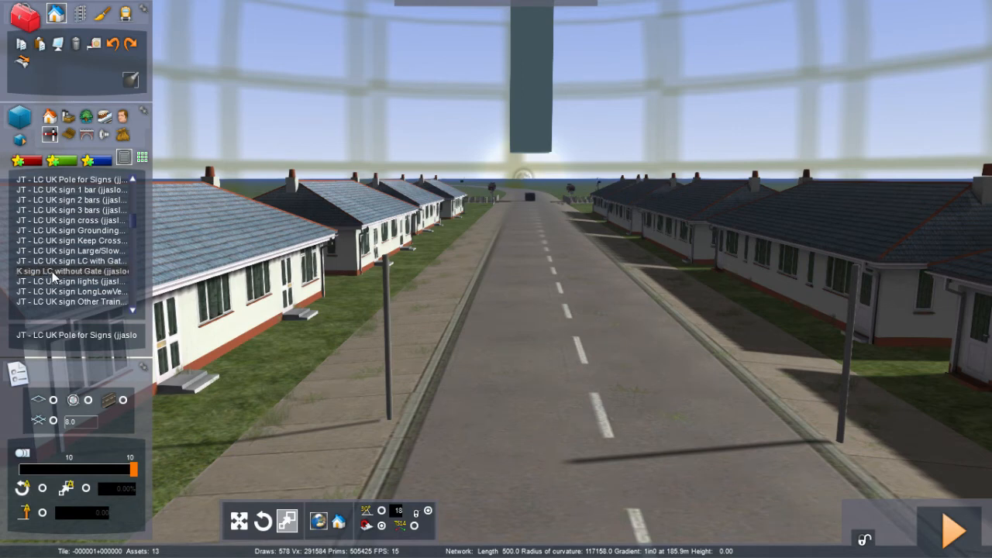
Step: Select the JT - LC UK sign LC without Gate and place one at the base of each sign pole
{"action": "left_click", "coordinate": [53, 271]}
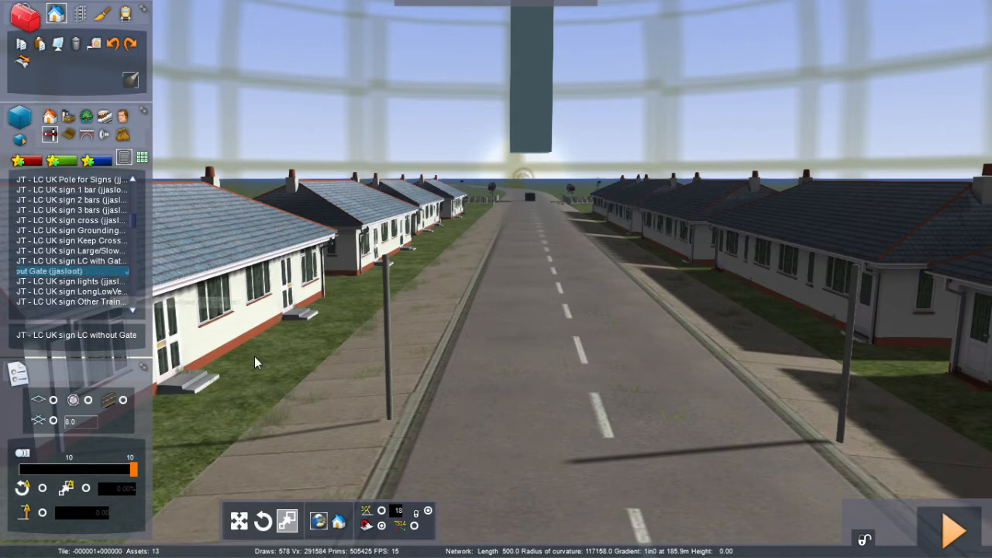
{"action": "left_click", "coordinate": [272, 417]}
{"action": "left_click_drag", "start_coordinate": [304, 418], "coordinate": [392, 429]}
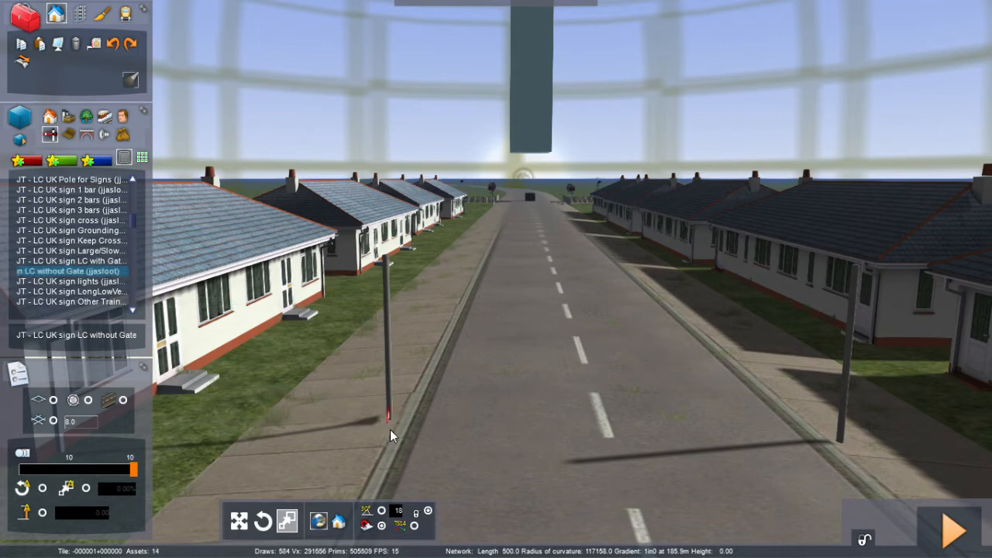
{"action": "left_click", "coordinate": [843, 451]}
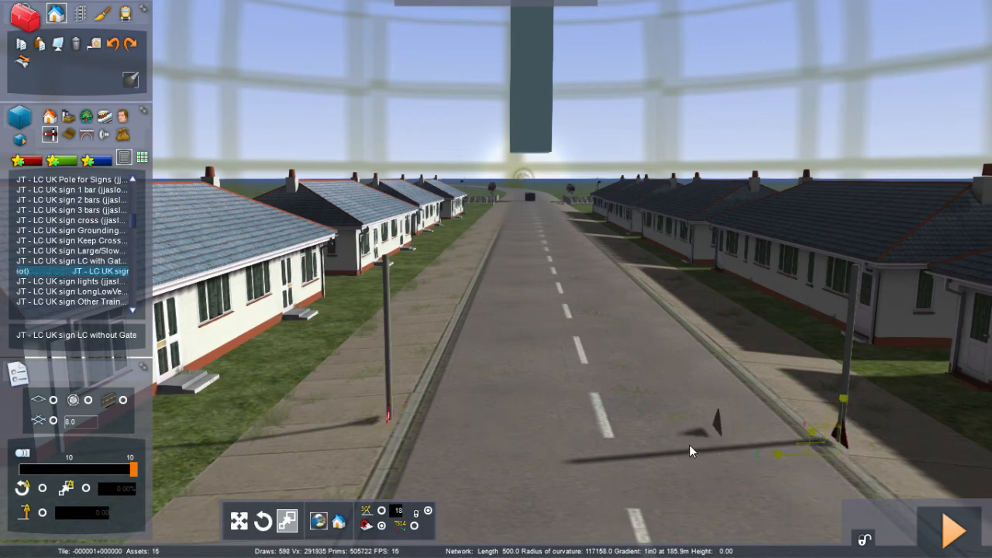
Step: Rotate the level crossing sign on the left pole to face the road and raise it to the pole's top
{"action": "left_click", "coordinate": [389, 413]}
{"action": "left_click", "coordinate": [389, 375]}
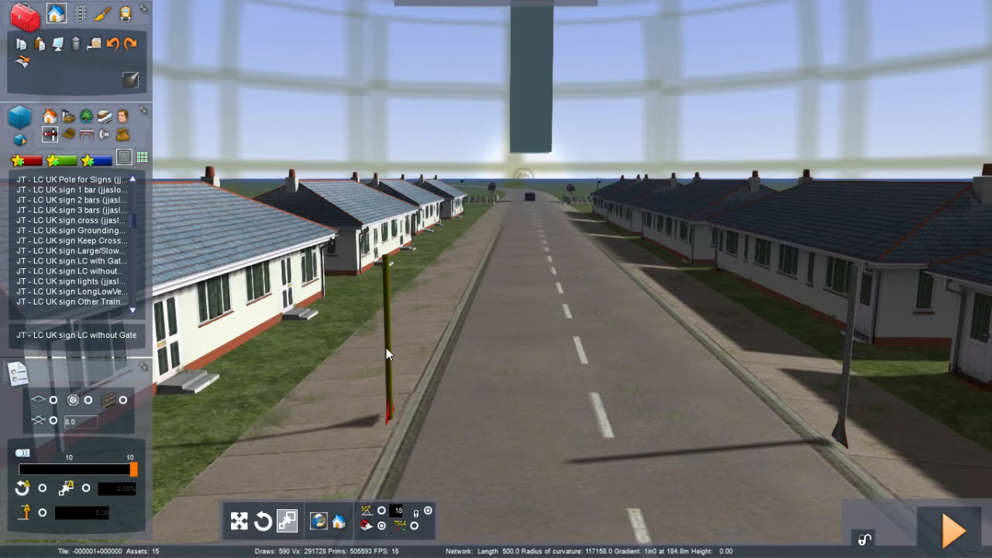
{"action": "left_click", "coordinate": [845, 438]}
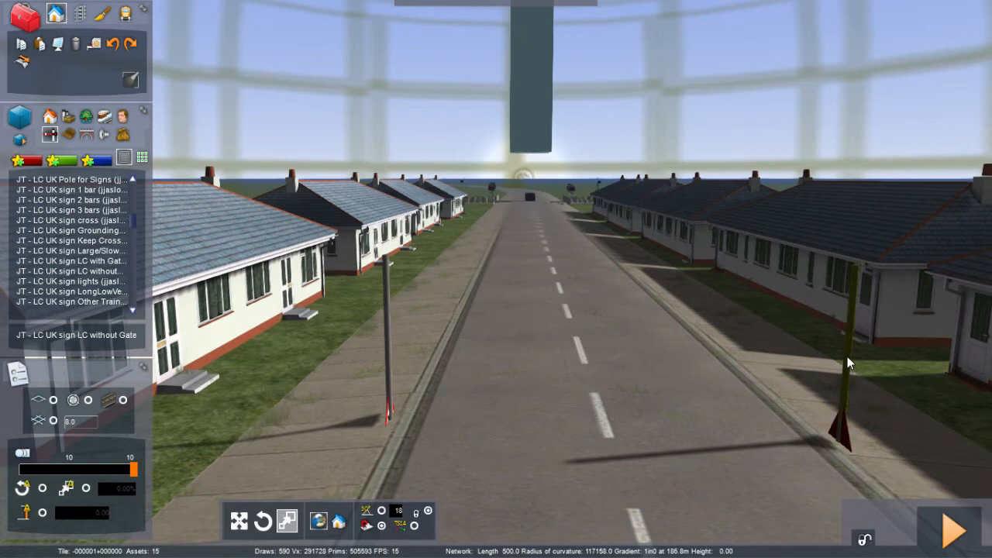
{"action": "left_click", "coordinate": [387, 417]}
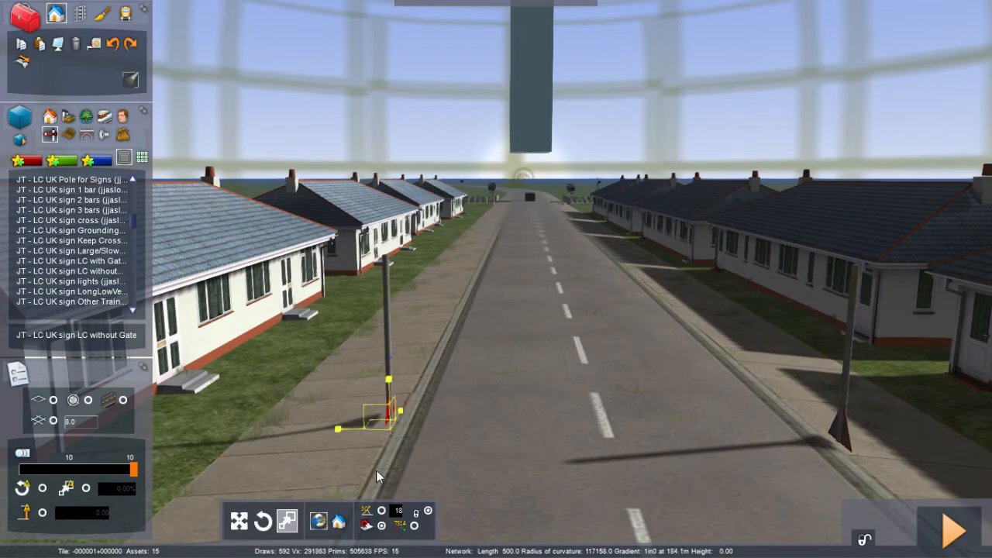
{"action": "left_click", "coordinate": [415, 527]}
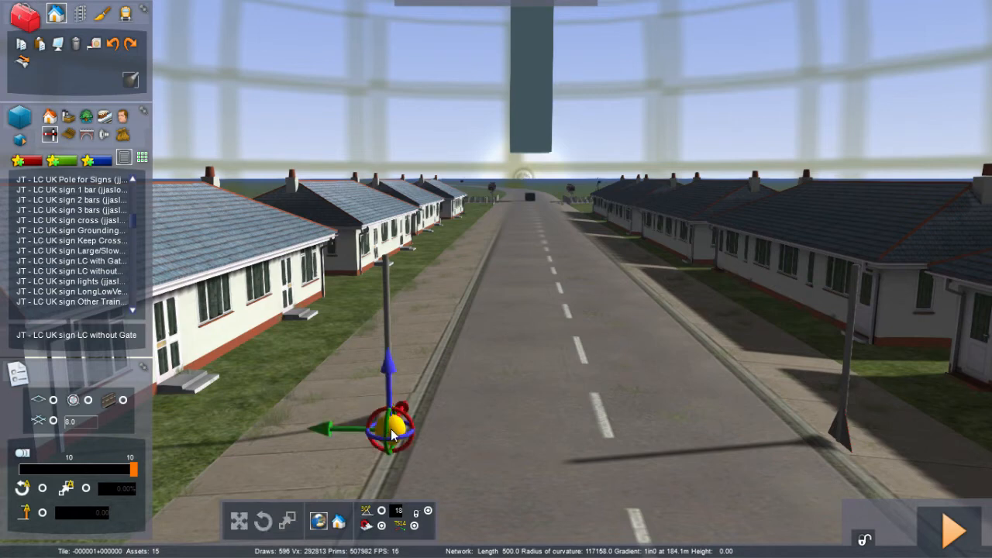
{"action": "left_click_drag", "start_coordinate": [395, 440], "coordinate": [198, 416]}
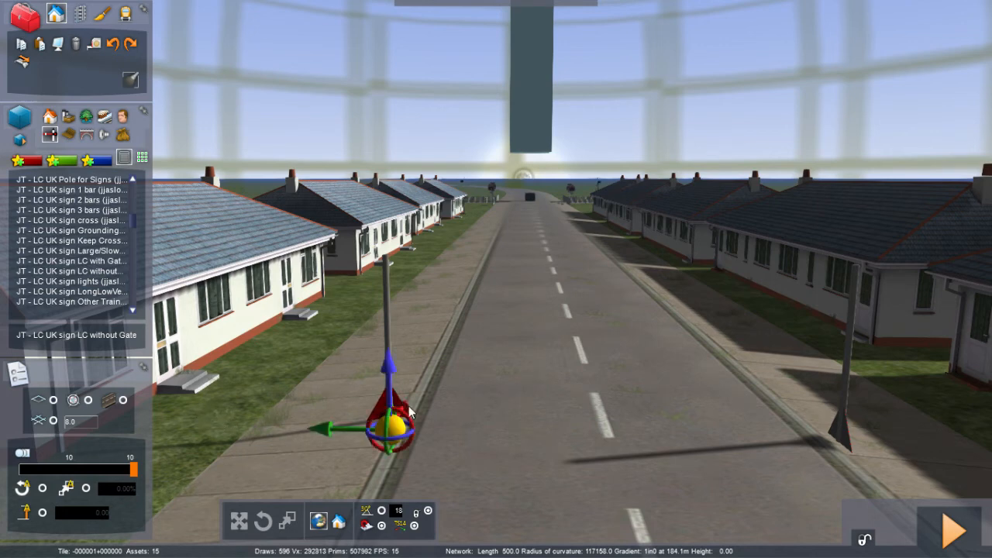
{"action": "left_click_drag", "start_coordinate": [406, 408], "coordinate": [404, 409]}
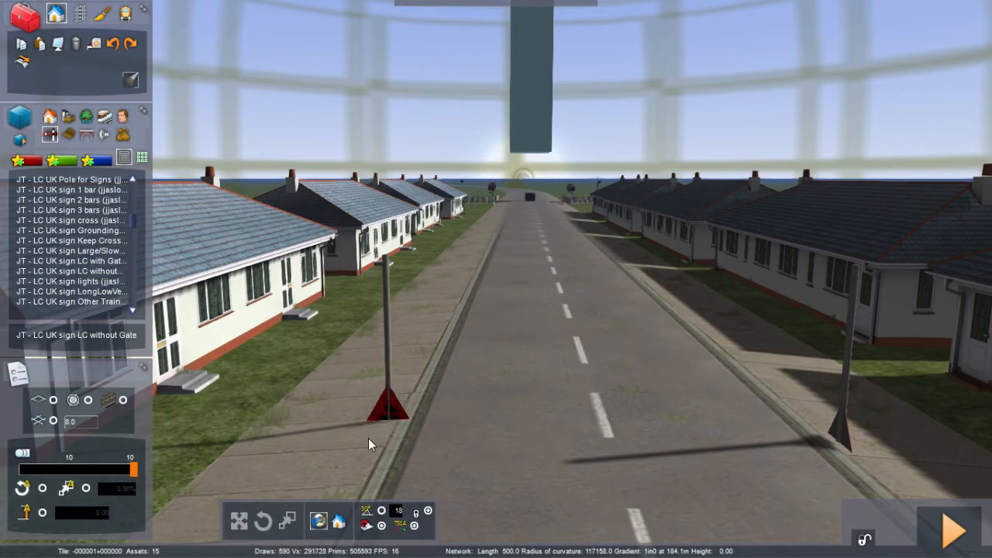
{"action": "mouse_move", "coordinate": [393, 421]}
{"action": "left_click_drag", "start_coordinate": [402, 408], "coordinate": [376, 243]}
{"action": "left_click", "coordinate": [522, 411]}
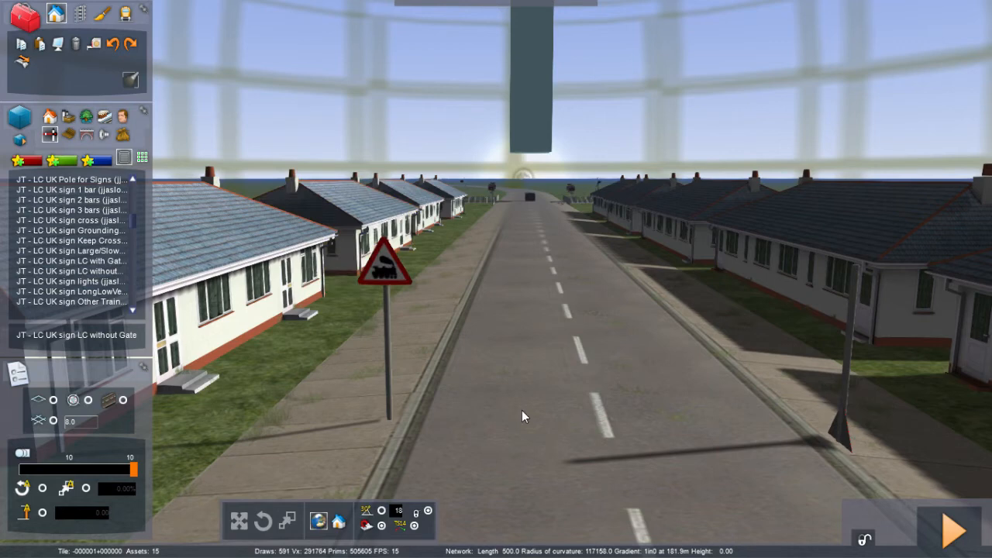
Step: Raise the level crossing sign on the right pole to the pole's top, facing oncoming traffic
{"action": "right_click_drag", "start_coordinate": [521, 410], "coordinate": [580, 438]}
{"action": "key", "text": "Right"}
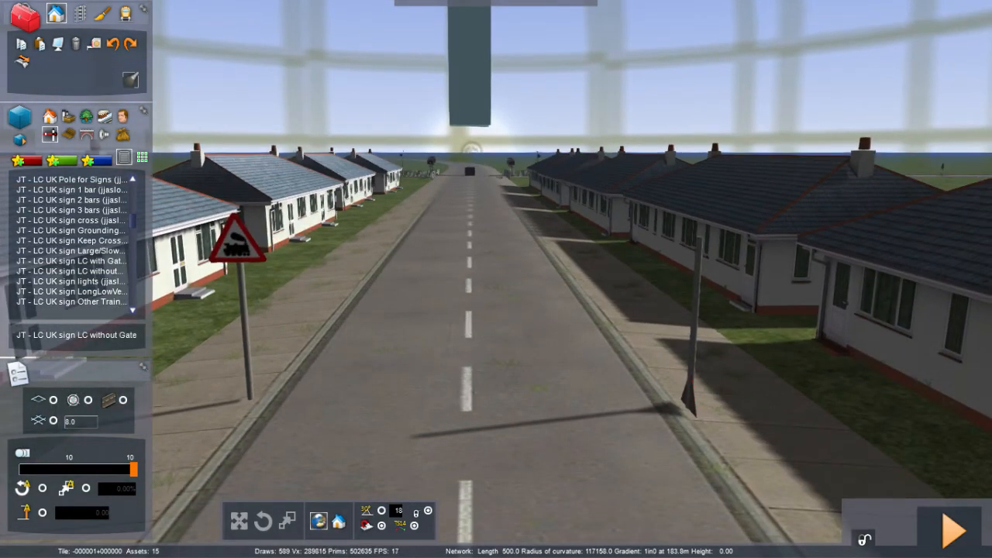
{"action": "left_click", "coordinate": [694, 401]}
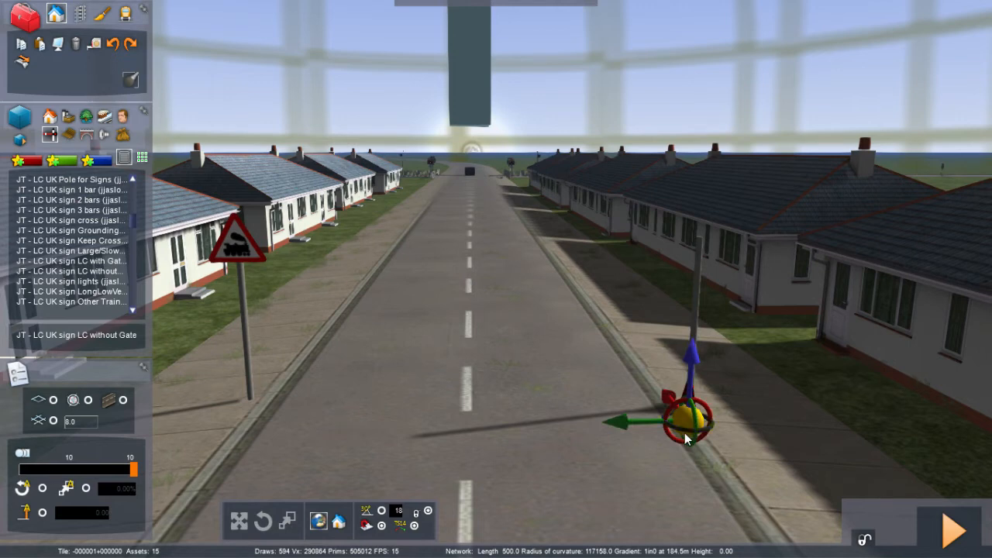
{"action": "left_click", "coordinate": [528, 408]}
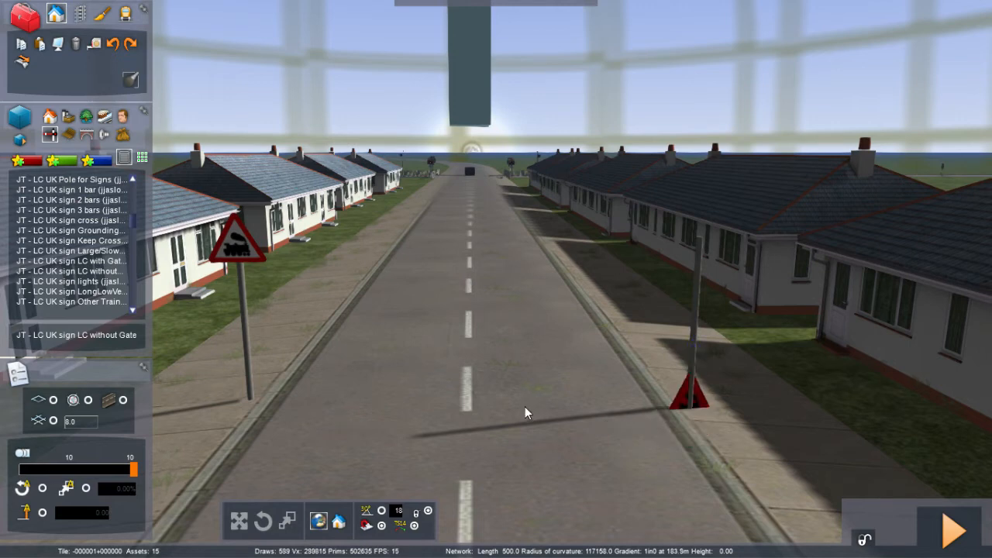
{"action": "left_click", "coordinate": [689, 400]}
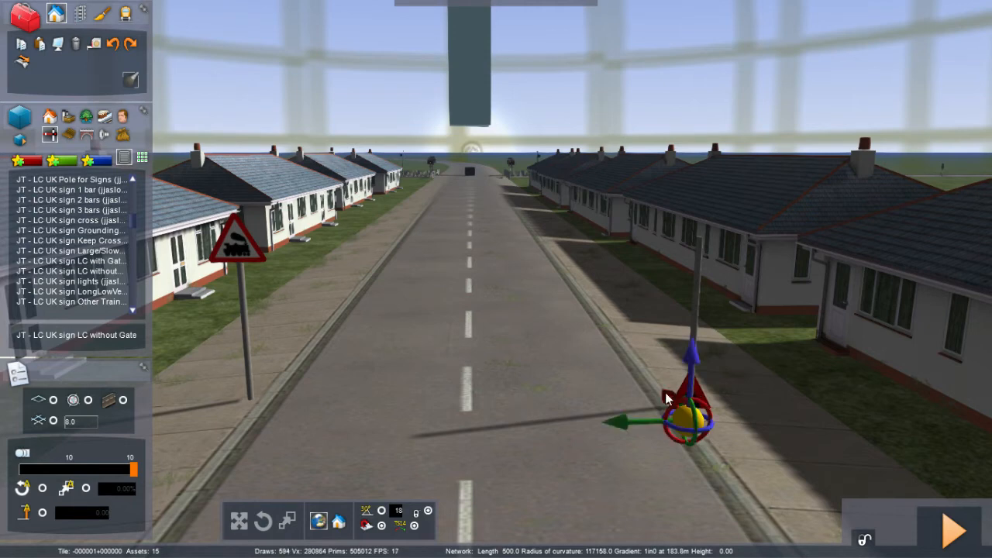
{"action": "left_click", "coordinate": [667, 393]}
{"action": "left_click_drag", "start_coordinate": [667, 393], "coordinate": [667, 394]}
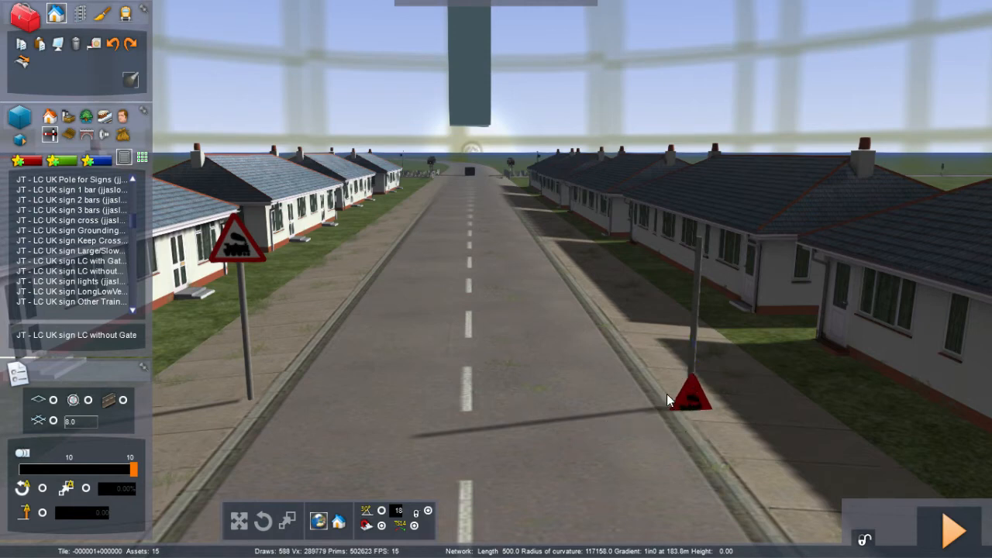
{"action": "left_click", "coordinate": [668, 394]}
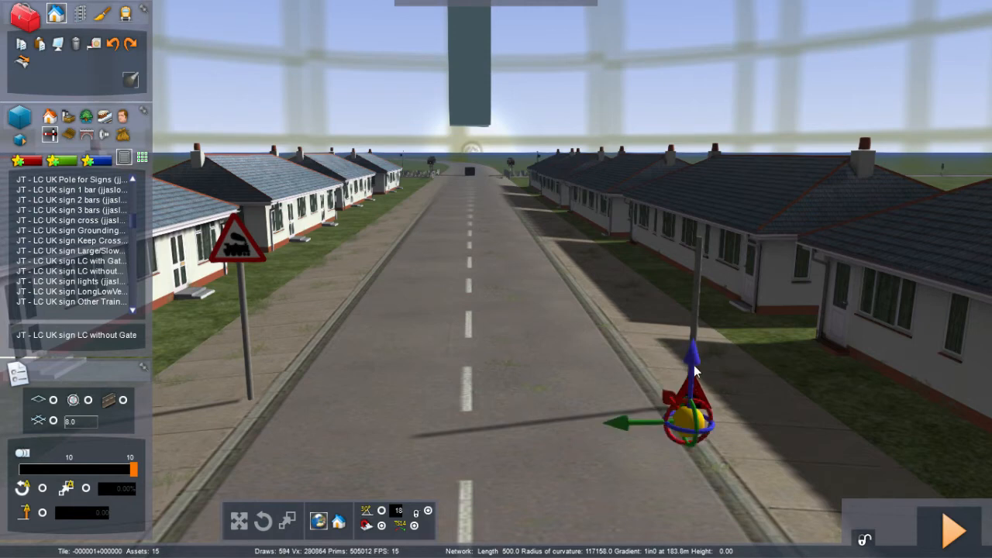
{"action": "left_click_drag", "start_coordinate": [692, 361], "coordinate": [693, 200]}
{"action": "left_click_drag", "start_coordinate": [693, 269], "coordinate": [678, 269]}
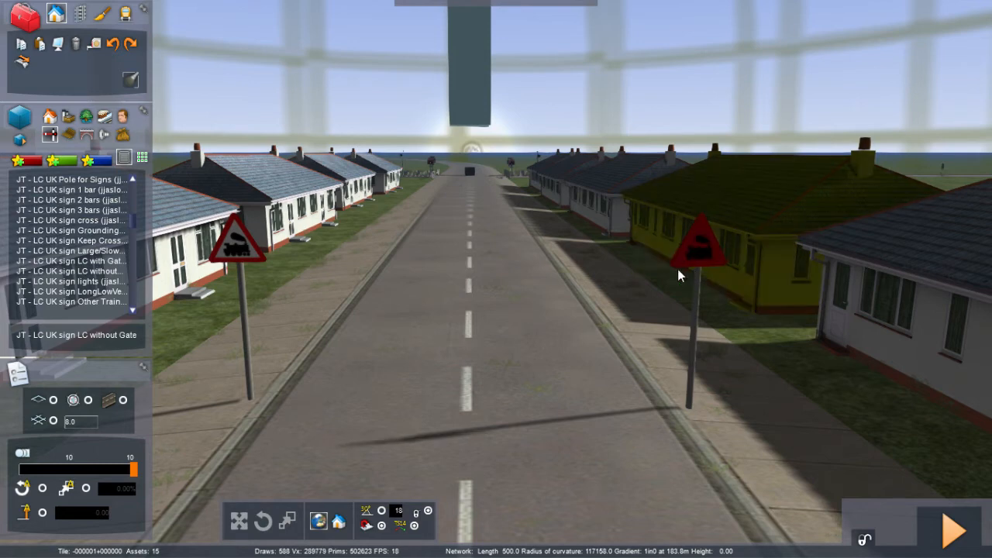
{"action": "left_click", "coordinate": [569, 346]}
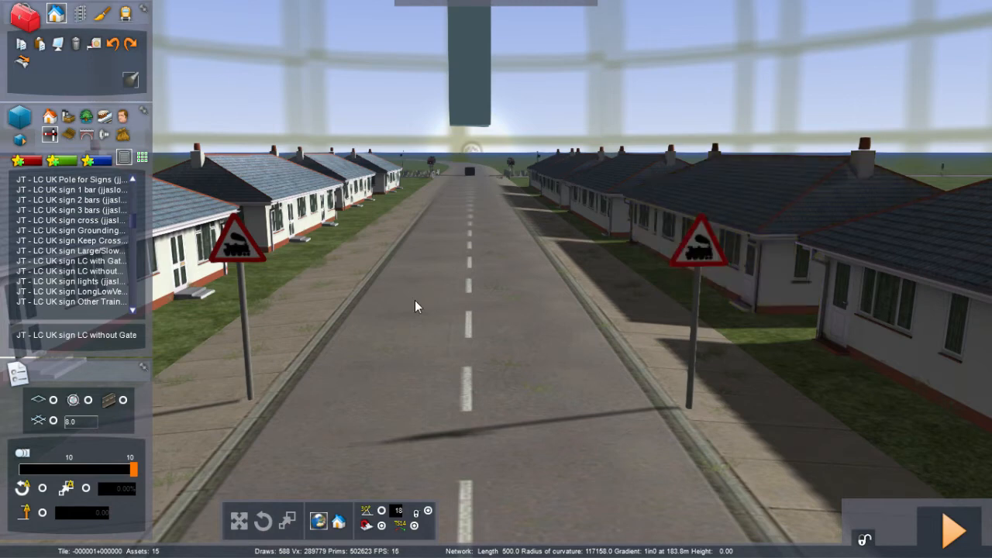
Step: Select JT - LC UK sign lights, place it on the left pole, rotate it, and raise it beneath the triangle sign
{"action": "left_click", "coordinate": [93, 281]}
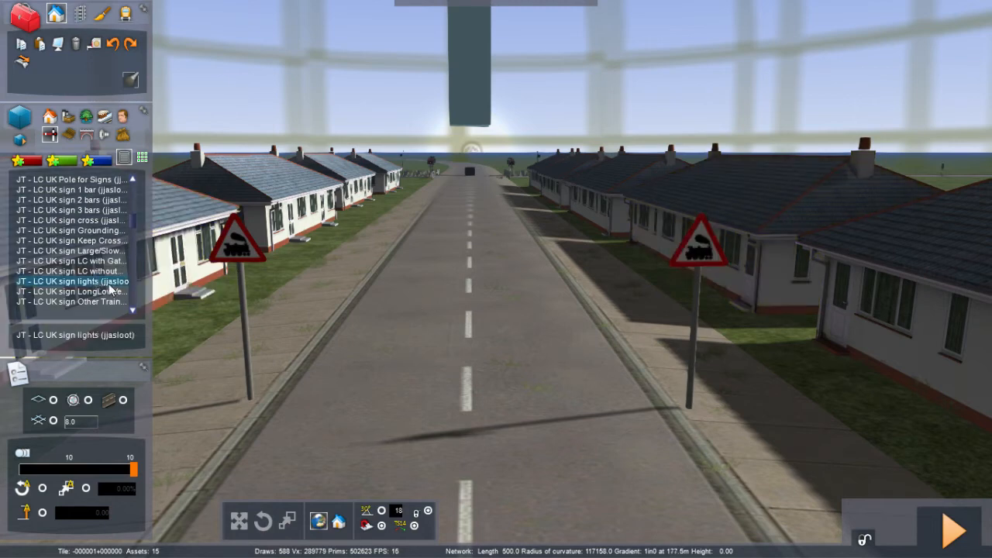
{"action": "left_click_drag", "start_coordinate": [233, 407], "coordinate": [251, 412]}
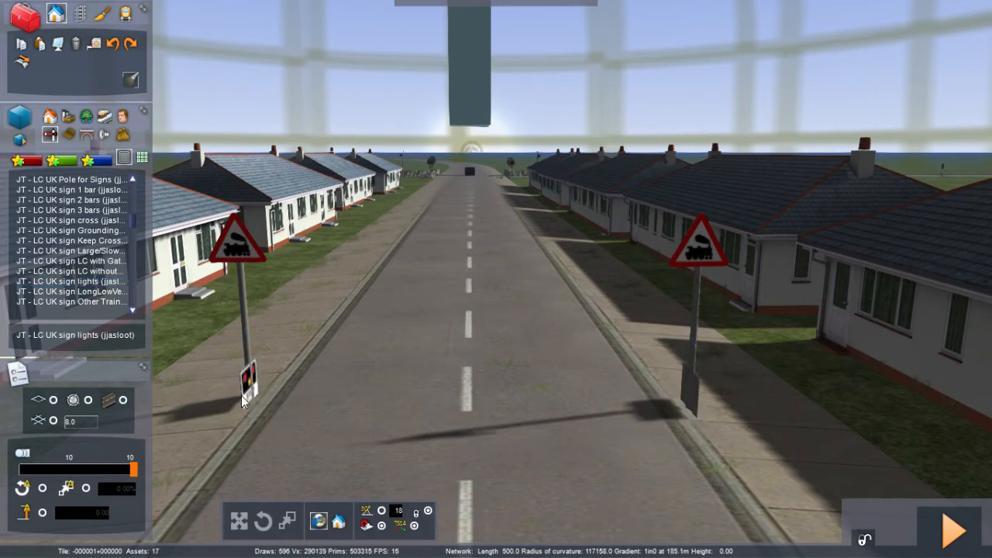
{"action": "mouse_move", "coordinate": [250, 418]}
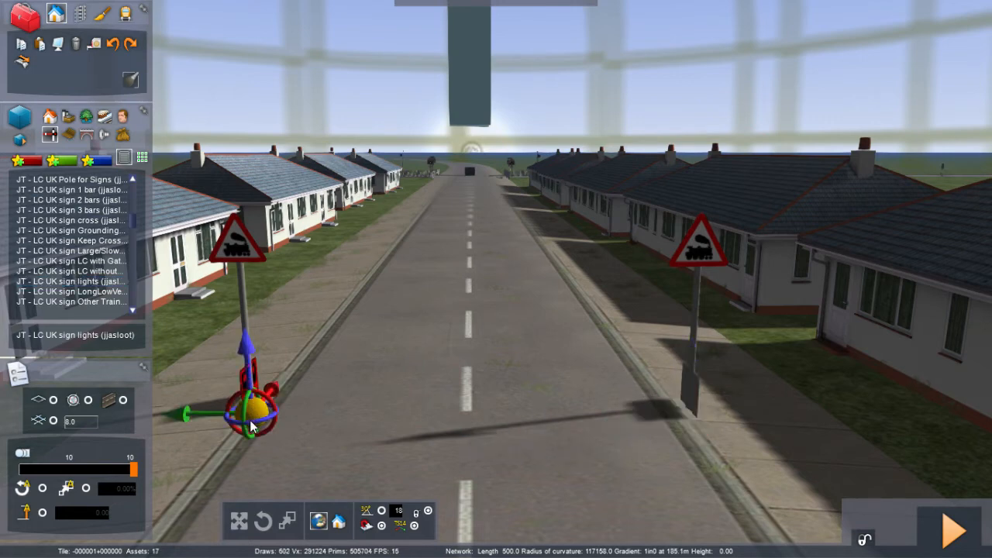
{"action": "left_click_drag", "start_coordinate": [250, 421], "coordinate": [47, 396]}
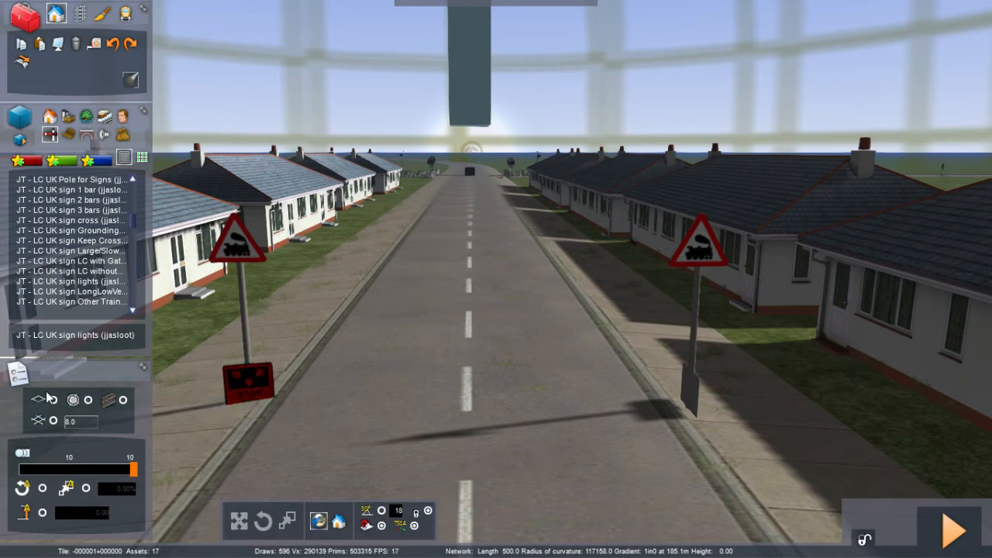
{"action": "left_click", "coordinate": [251, 391]}
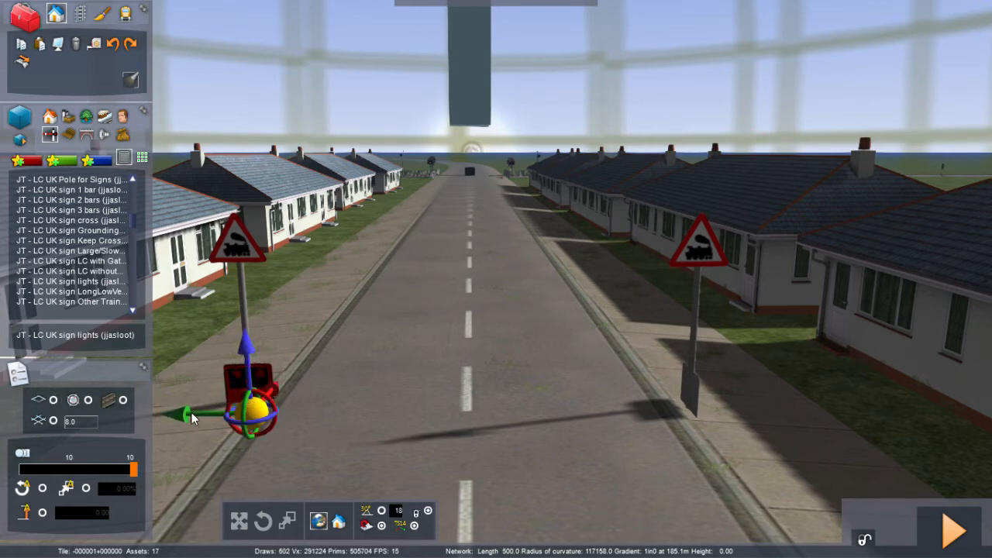
{"action": "left_click", "coordinate": [191, 413]}
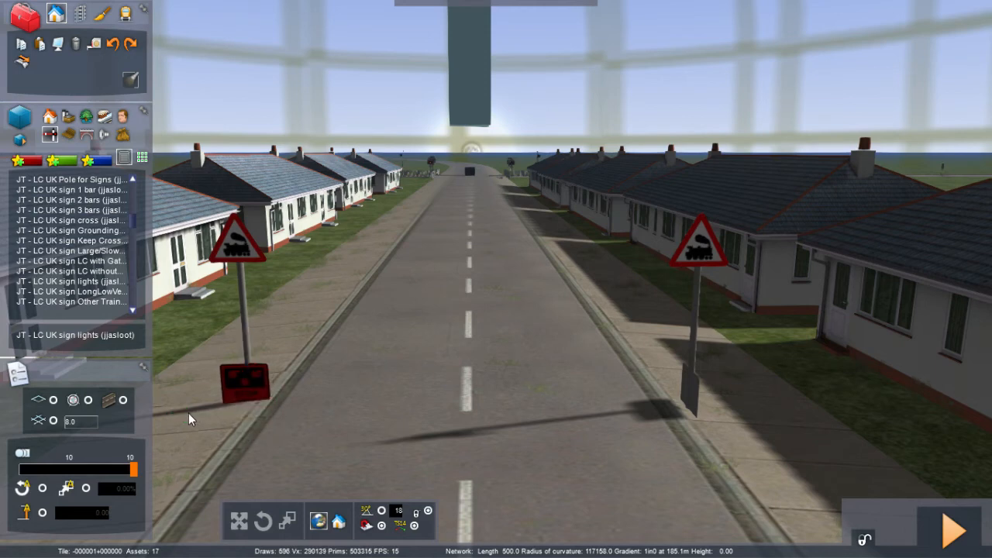
{"action": "left_click", "coordinate": [232, 392]}
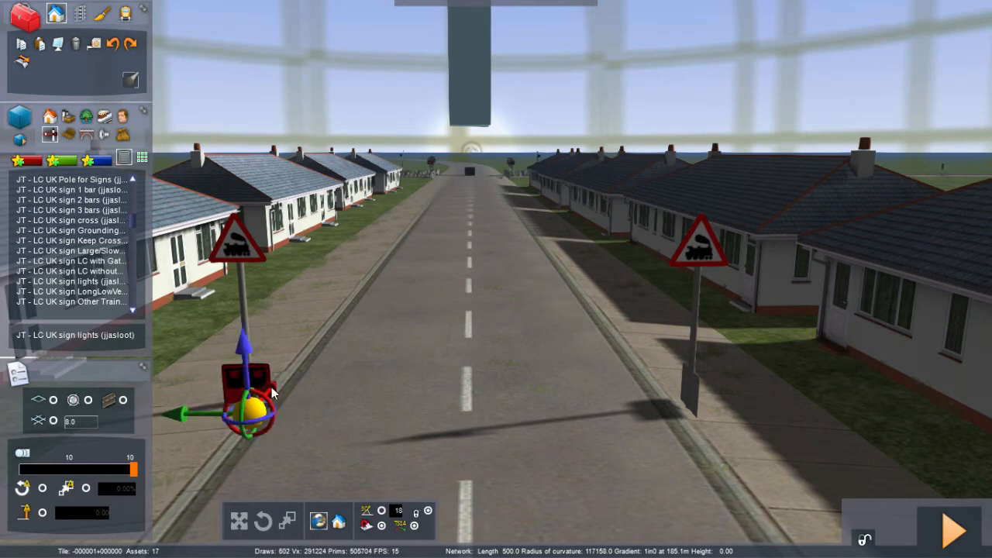
{"action": "left_click", "coordinate": [273, 390]}
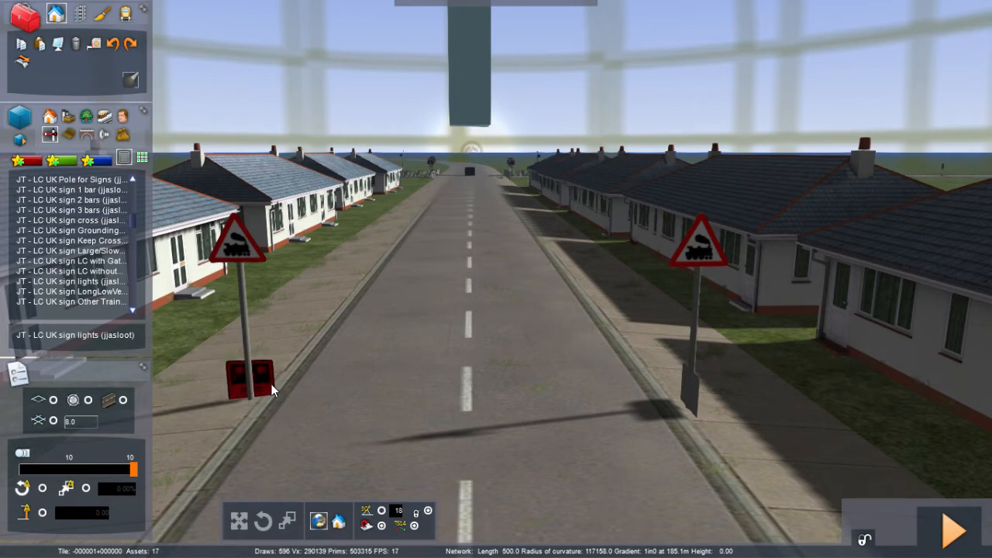
{"action": "left_click_drag", "start_coordinate": [271, 384], "coordinate": [271, 385]}
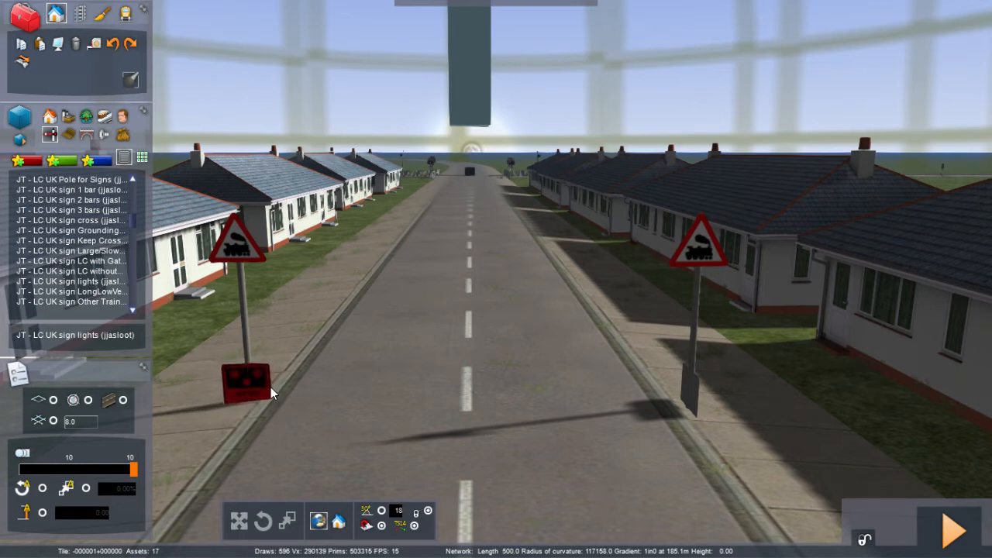
{"action": "left_click_drag", "start_coordinate": [271, 385], "coordinate": [231, 263]}
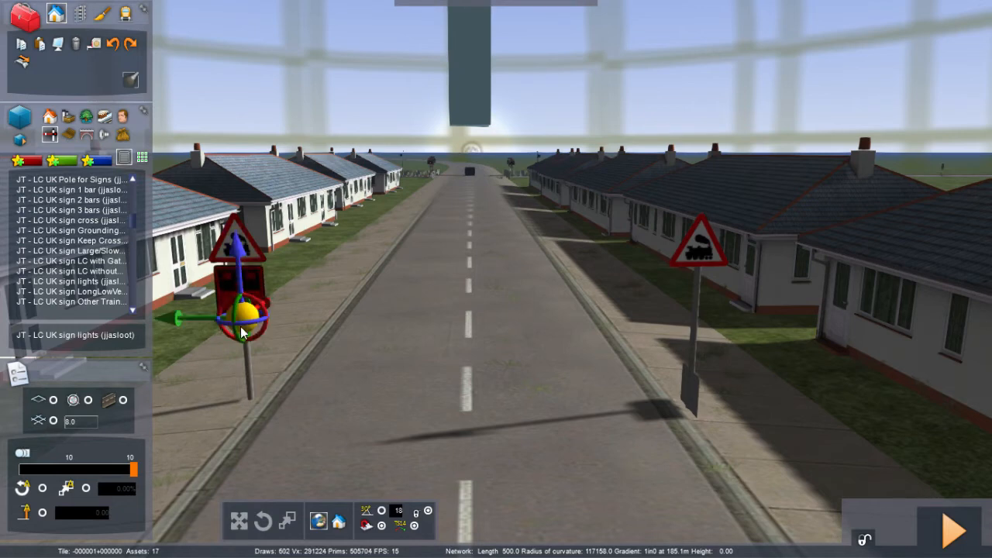
{"action": "left_click_drag", "start_coordinate": [243, 322], "coordinate": [235, 324]}
{"action": "left_click", "coordinate": [378, 416]}
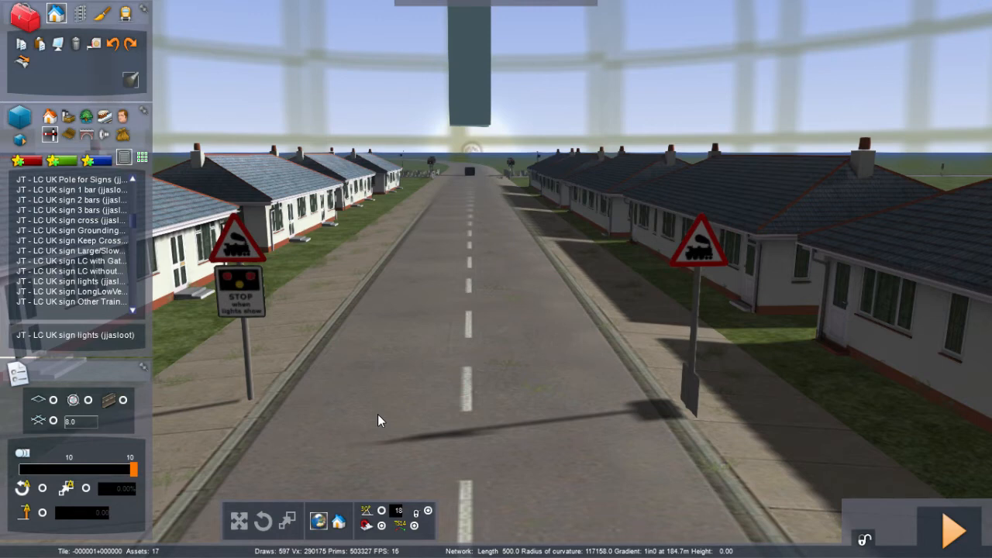
Step: Place a lights sign on the right pole, rotate it toward the road, and raise it beneath the triangle sign
{"action": "left_click", "coordinate": [694, 403]}
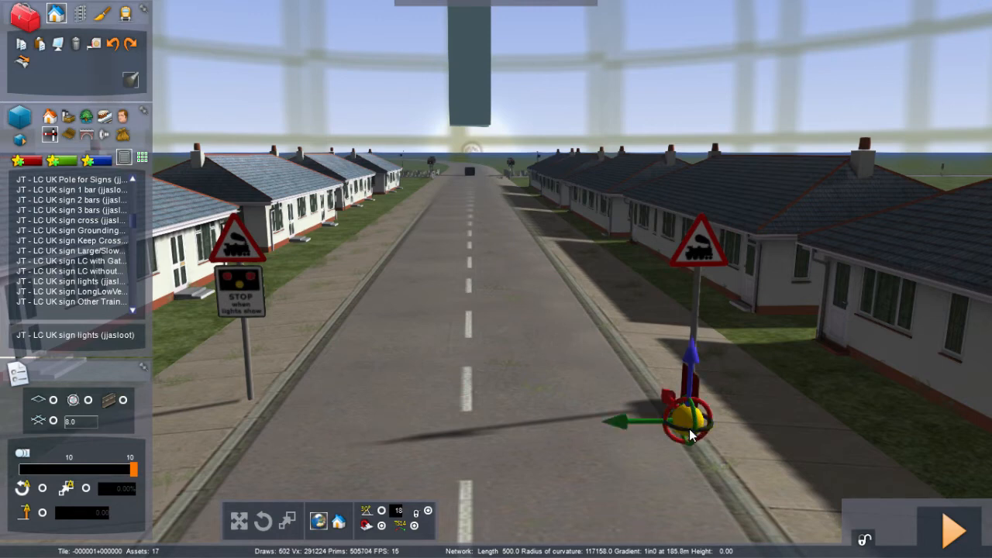
{"action": "left_click_drag", "start_coordinate": [690, 431], "coordinate": [490, 401]}
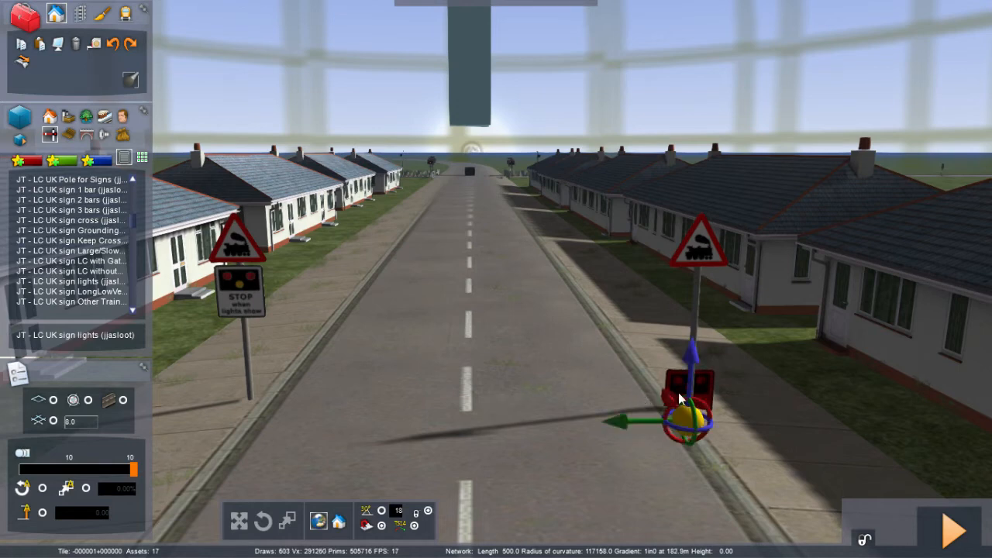
{"action": "left_click_drag", "start_coordinate": [667, 395], "coordinate": [687, 286]}
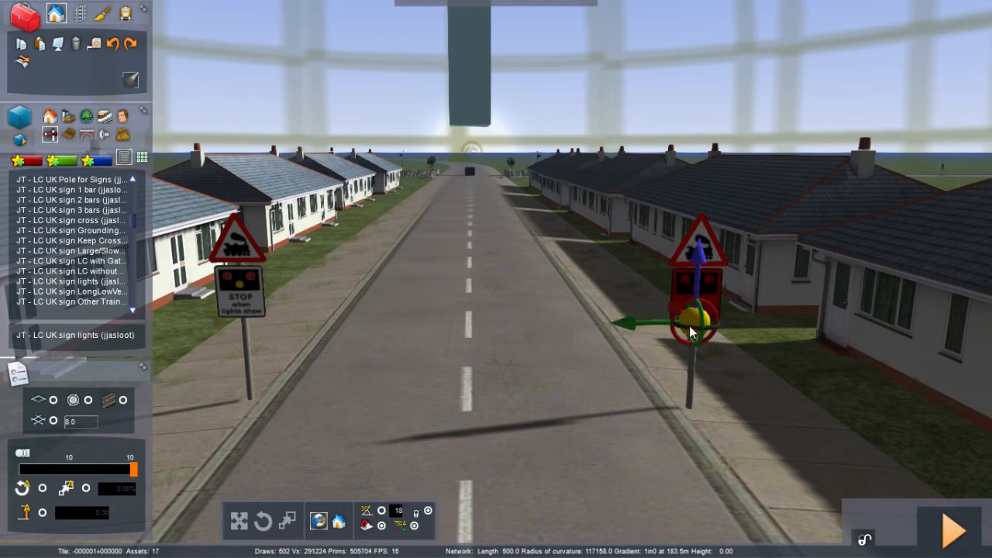
{"action": "left_click_drag", "start_coordinate": [689, 326], "coordinate": [689, 329]}
{"action": "left_click", "coordinate": [575, 343]}
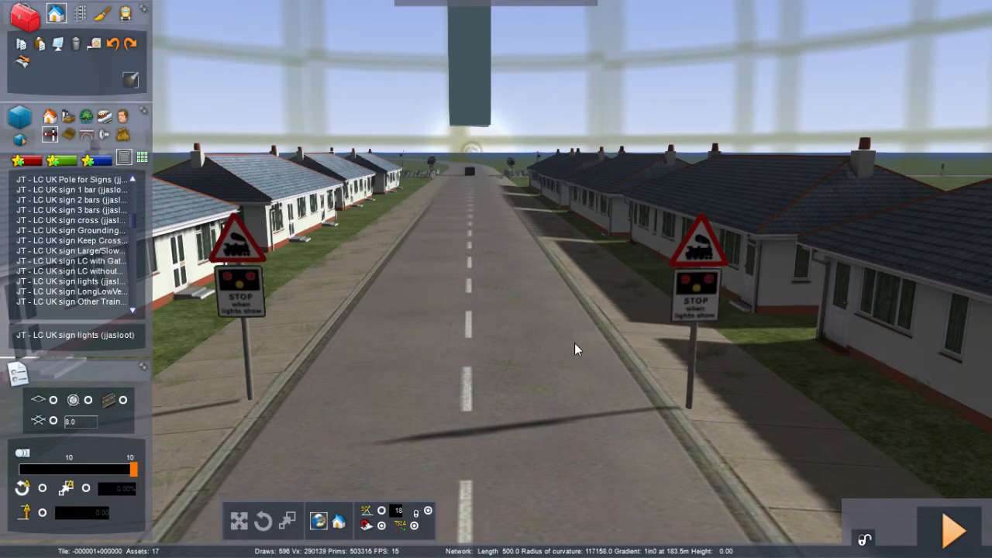
Step: Look along the road toward the level crossing and its barriers
{"action": "mouse_move", "coordinate": [574, 343]}
{"action": "right_mouse_down"}
{"action": "mouse_move", "coordinate": [500, 314]}
{"action": "mouse_move", "coordinate": [333, 334]}
{"action": "mouse_move", "coordinate": [350, 328]}
{"action": "mouse_move", "coordinate": [249, 328]}
{"action": "mouse_move", "coordinate": [124, 349]}
{"action": "mouse_move", "coordinate": [69, 376]}
{"action": "mouse_move", "coordinate": [4, 353]}
{"action": "right_mouse_up"}
{"action": "key", "text": "Right"}
{"action": "right_click_drag", "start_coordinate": [496, 314], "coordinate": [234, 299]}
{"action": "key", "text": "Right"}
{"action": "key", "text": "Up"}
{"action": "key", "text": "Up"}
{"action": "key", "text": "Up"}
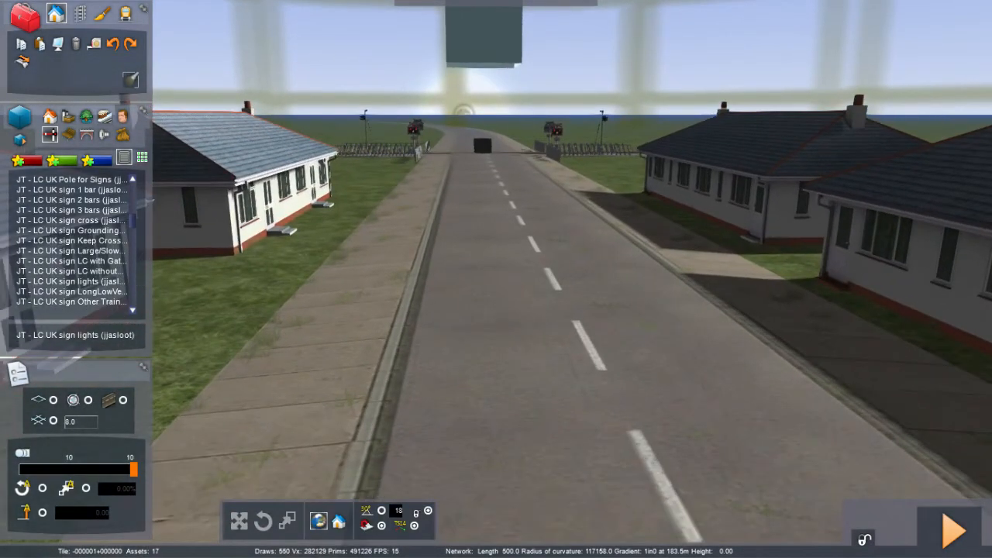
{"action": "right_click_drag", "start_coordinate": [422, 321], "coordinate": [410, 318]}
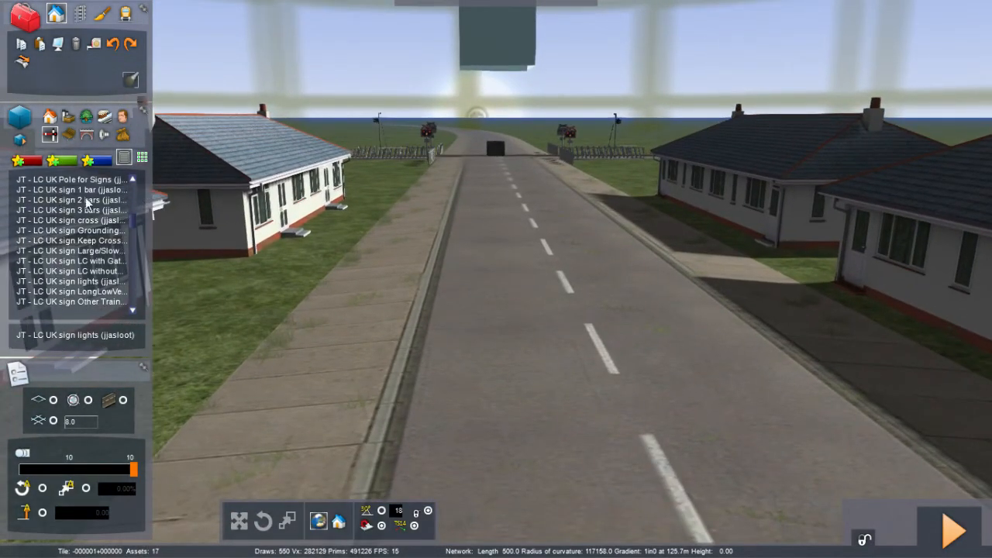
Step: Place a JT - LC UK Pole for Signs on the left pavement and stretch it taller
{"action": "left_click", "coordinate": [73, 179]}
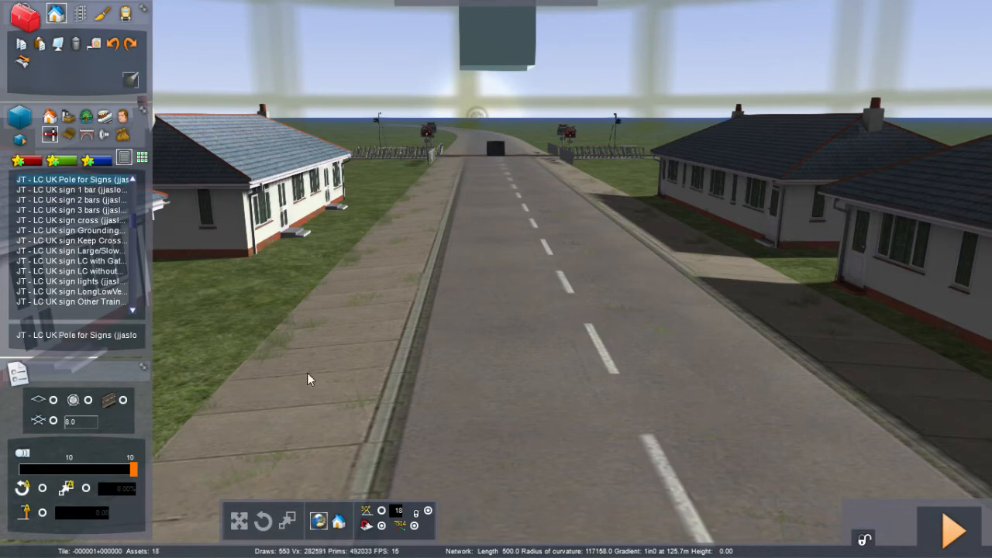
{"action": "left_click", "coordinate": [346, 372]}
{"action": "left_click", "coordinate": [376, 391]}
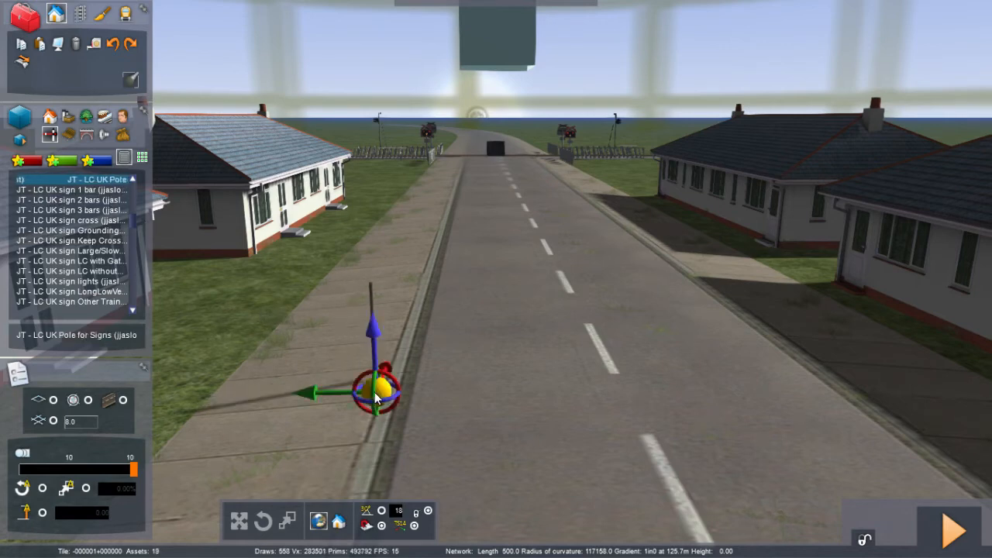
{"action": "right_click", "coordinate": [279, 432]}
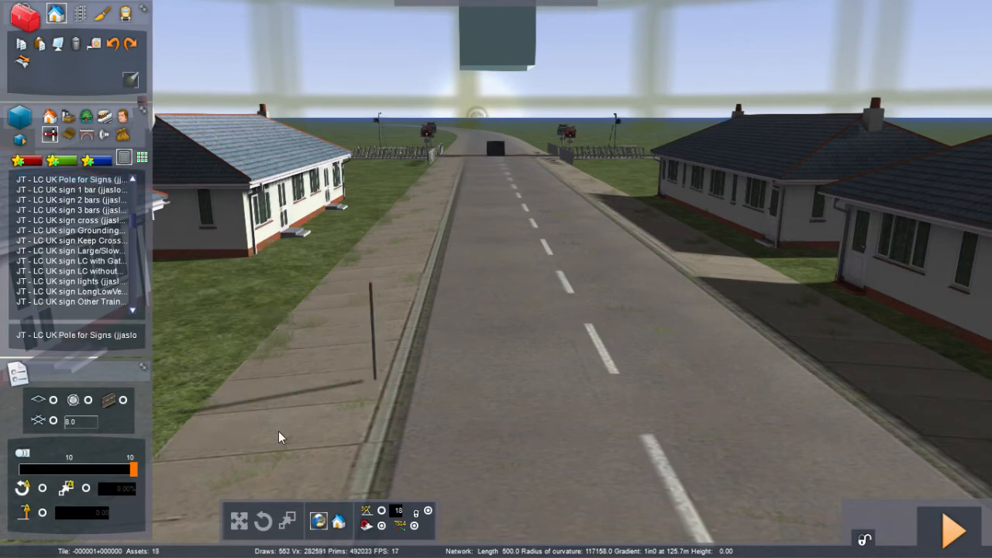
{"action": "left_click", "coordinate": [374, 354]}
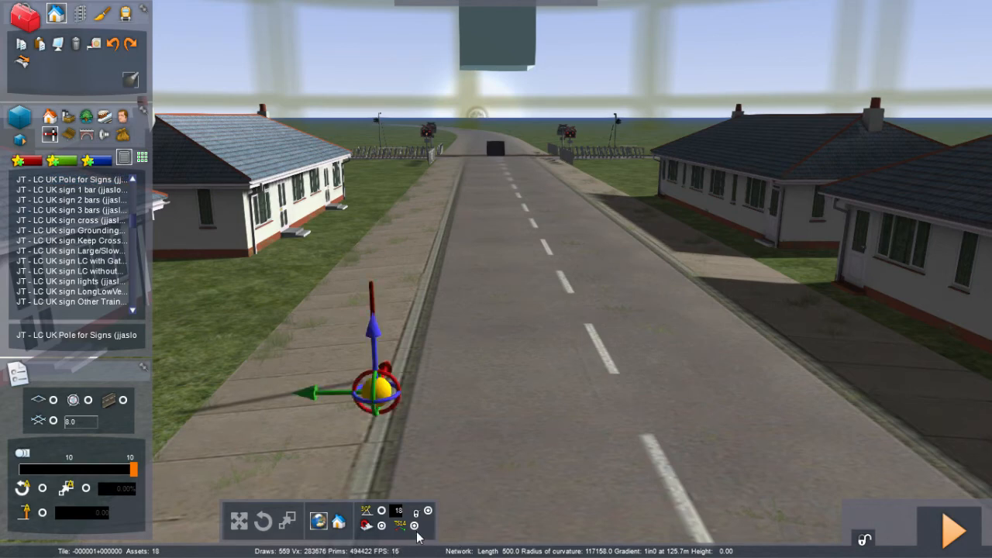
{"action": "left_click", "coordinate": [414, 527]}
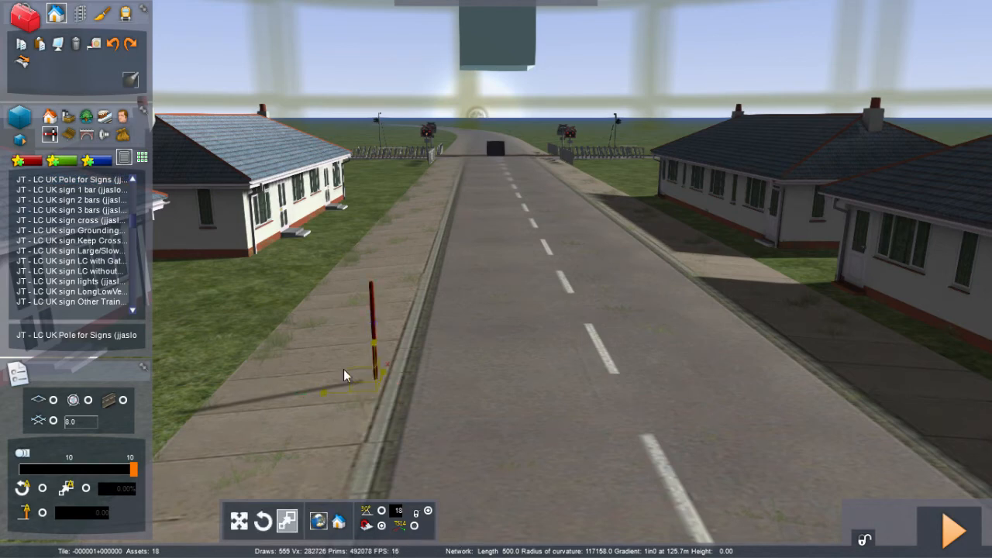
{"action": "left_click_drag", "start_coordinate": [379, 346], "coordinate": [362, 195]}
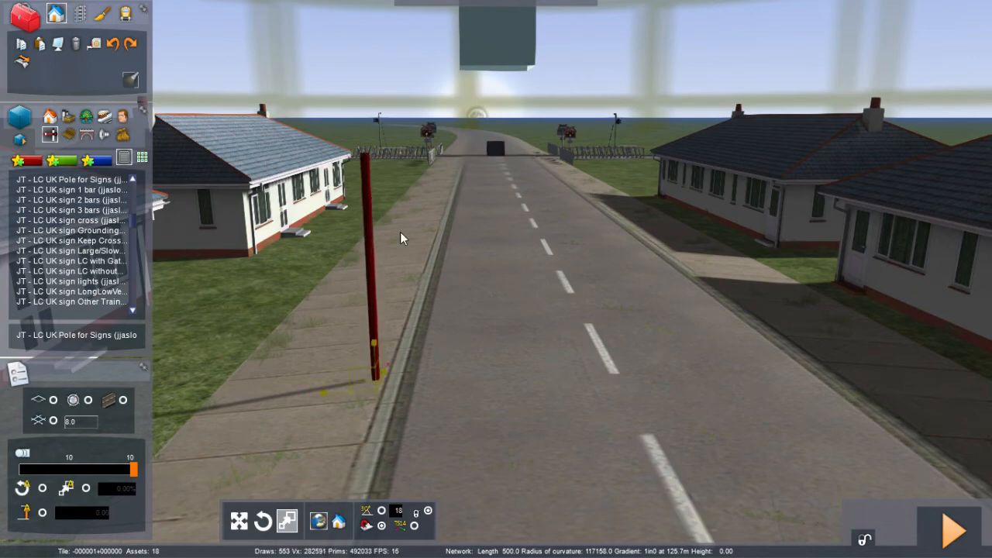
{"action": "left_click", "coordinate": [448, 391]}
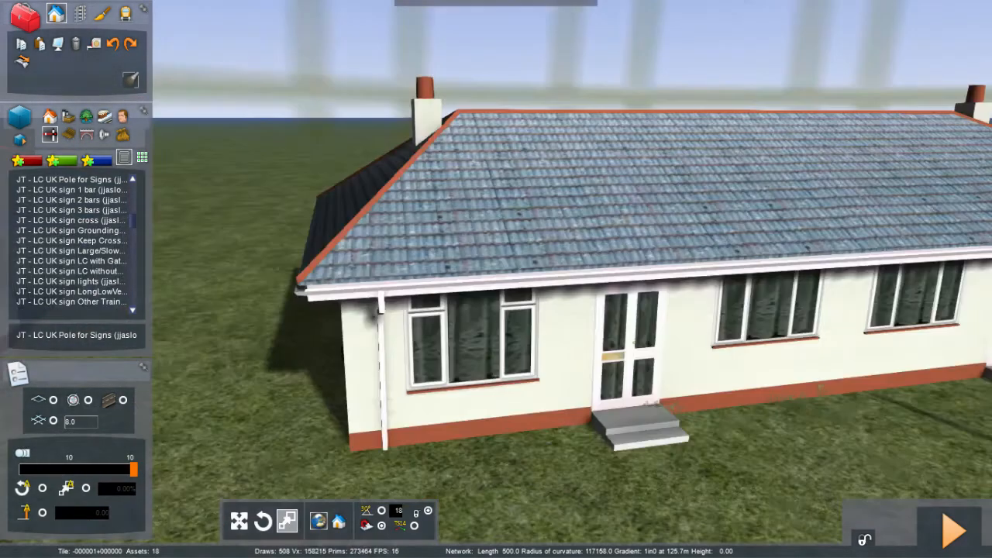
Step: Copy the triangle level crossing sign from the pole opposite and paste it onto the base of the new pole
{"action": "key", "text": "Left"}
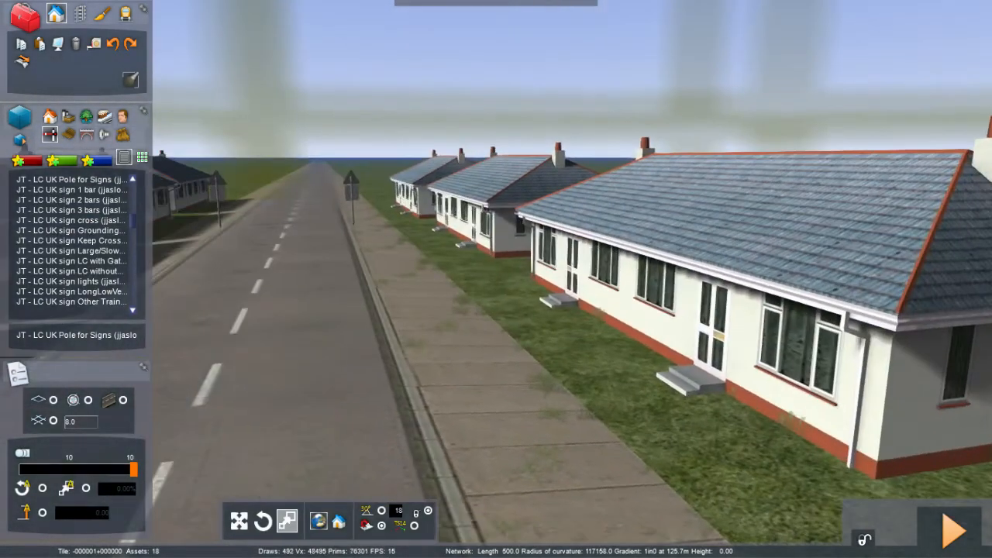
{"action": "right_click_drag", "start_coordinate": [447, 390], "coordinate": [442, 385]}
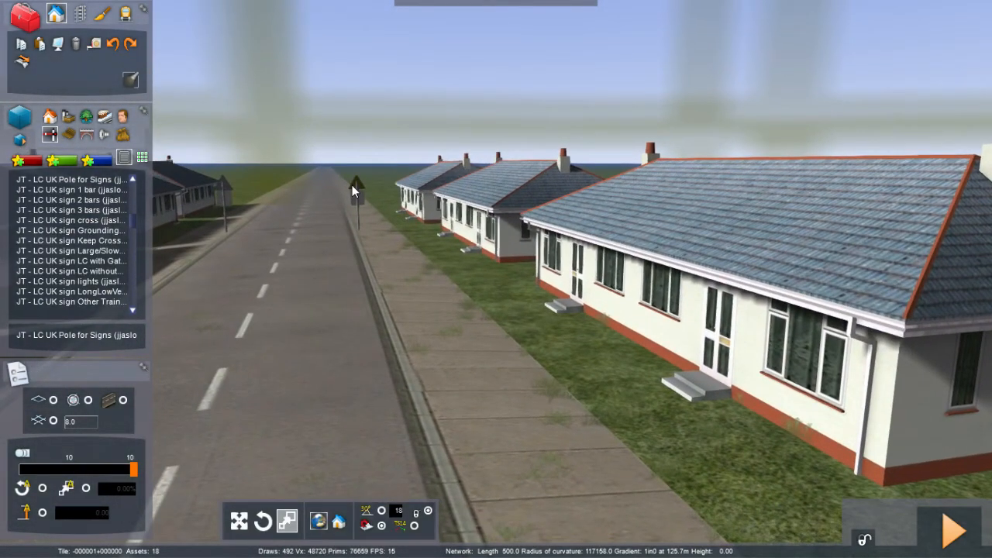
{"action": "left_click", "coordinate": [354, 188]}
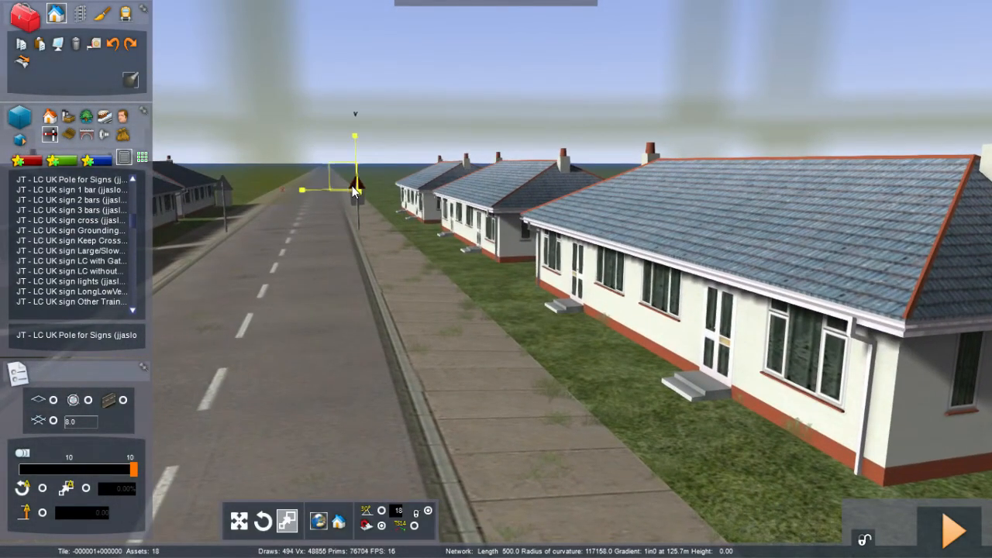
{"action": "left_click", "coordinate": [39, 45]}
{"action": "left_click", "coordinate": [434, 402]}
{"action": "right_click_drag", "start_coordinate": [434, 401], "coordinate": [698, 481]}
{"action": "right_click_drag", "start_coordinate": [474, 387], "coordinate": [514, 340]}
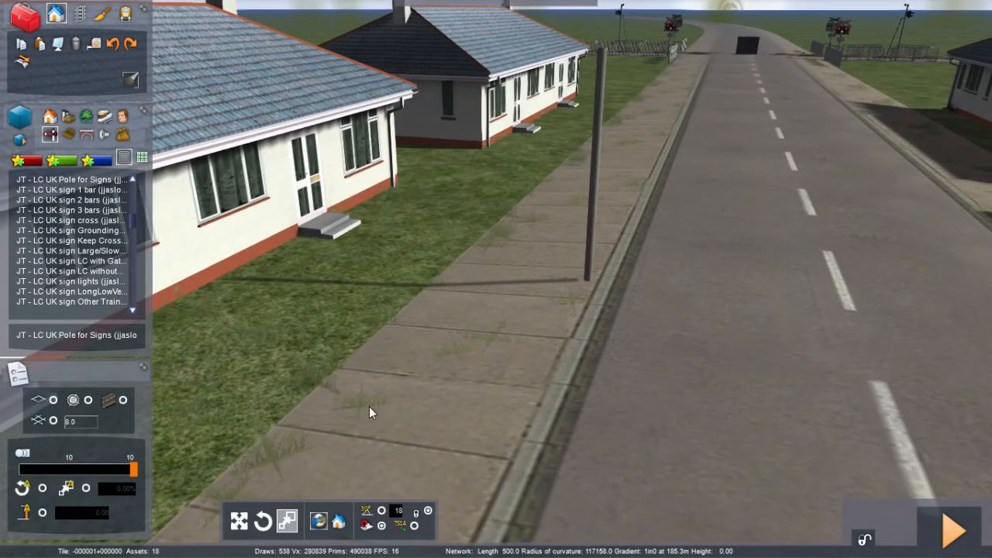
{"action": "left_click", "coordinate": [40, 45]}
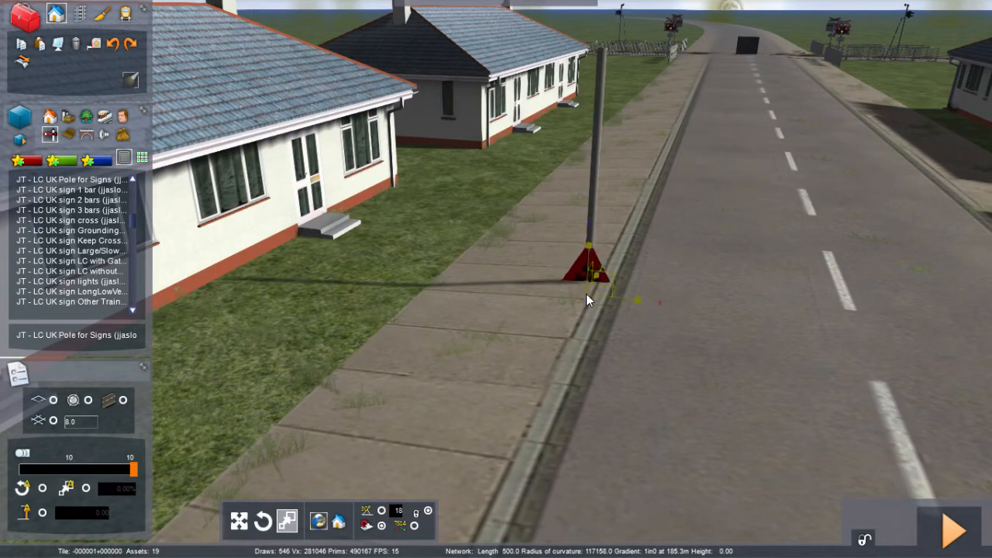
{"action": "left_click", "coordinate": [586, 293]}
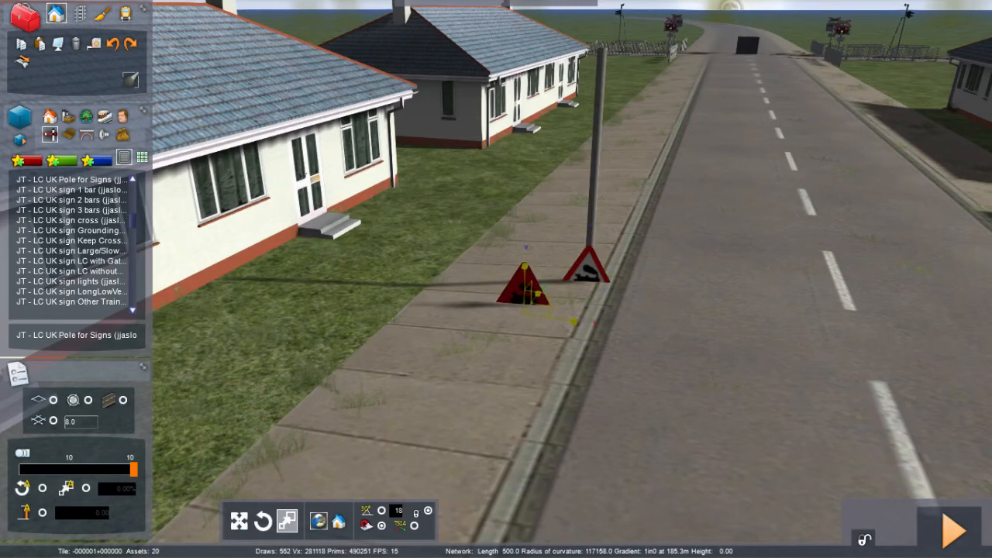
{"action": "key", "text": "Delete"}
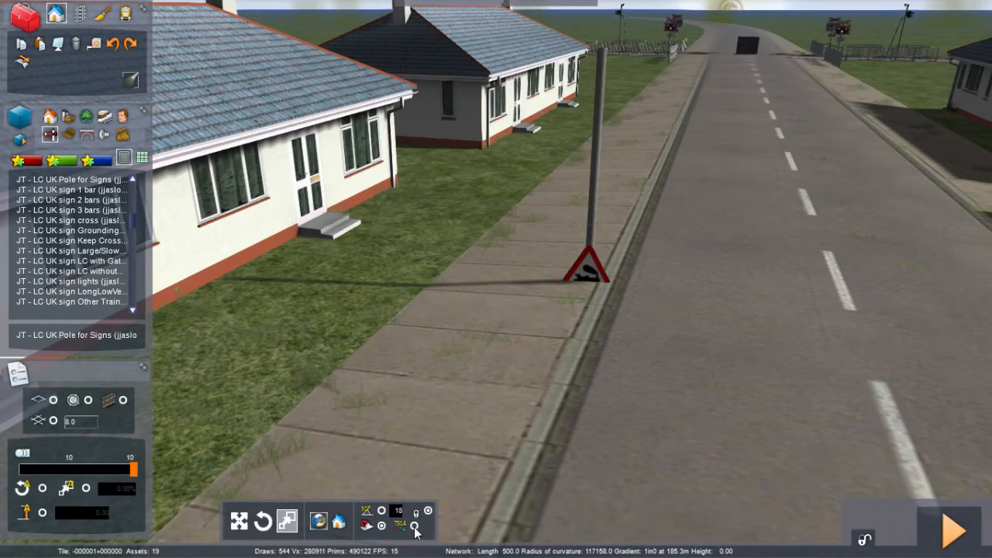
Step: Raise the pasted triangle sign to the top of the new pole
{"action": "left_click", "coordinate": [587, 271]}
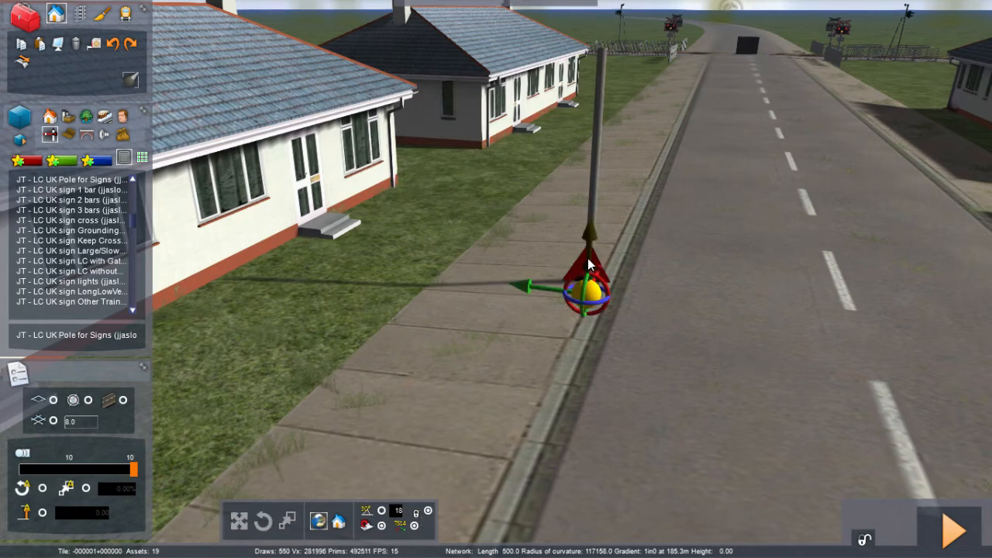
{"action": "left_click_drag", "start_coordinate": [588, 266], "coordinate": [576, 53]}
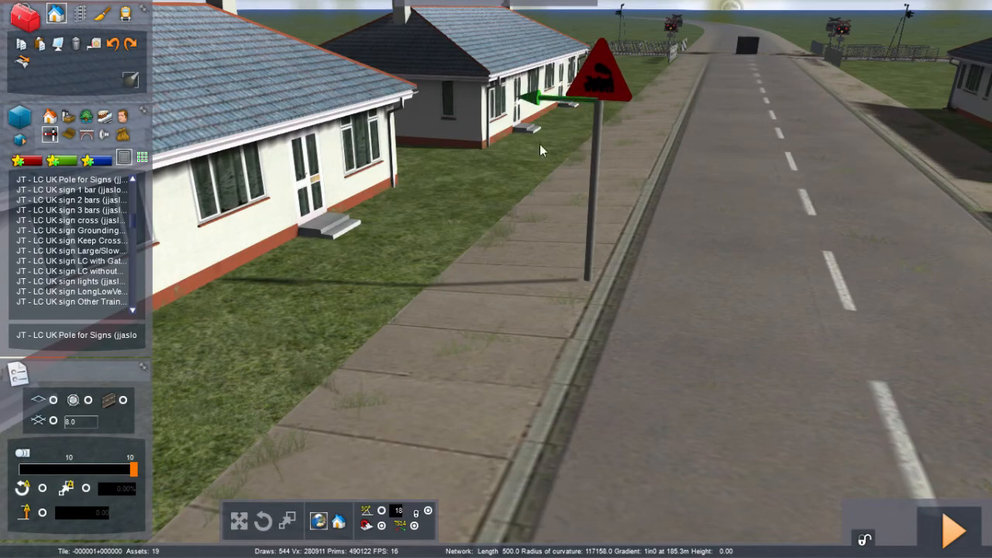
{"action": "left_click", "coordinate": [514, 268]}
Step: Copy the STOP lights sign from the other road side and paste it at the base of the new pole
{"action": "right_click_drag", "start_coordinate": [515, 268], "coordinate": [514, 268]}
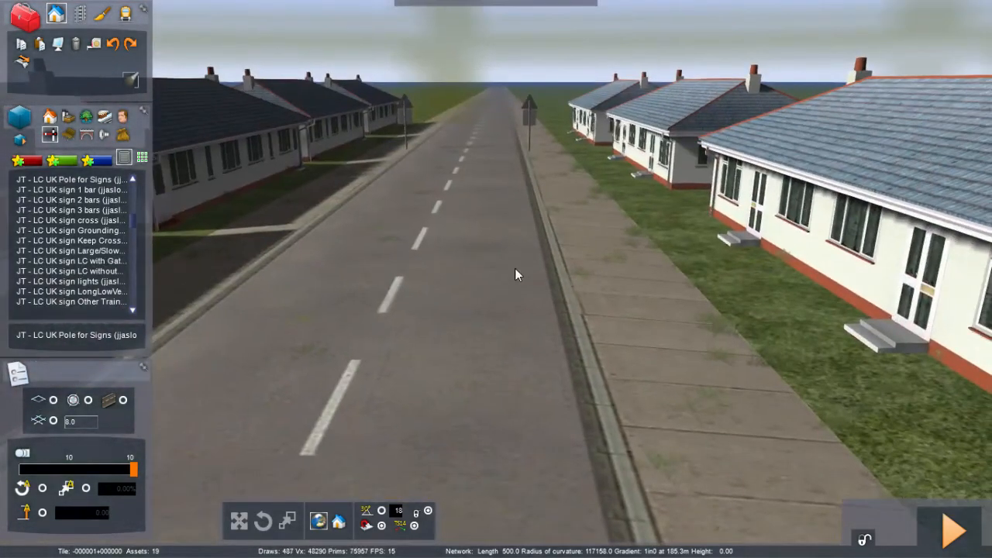
{"action": "left_click", "coordinate": [524, 116]}
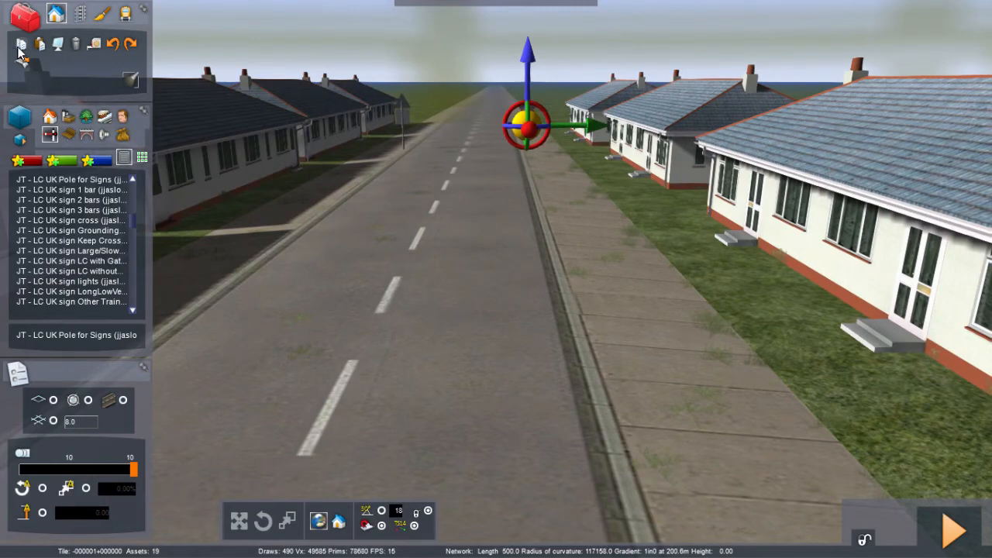
{"action": "left_click", "coordinate": [42, 44]}
{"action": "left_click", "coordinate": [412, 265]}
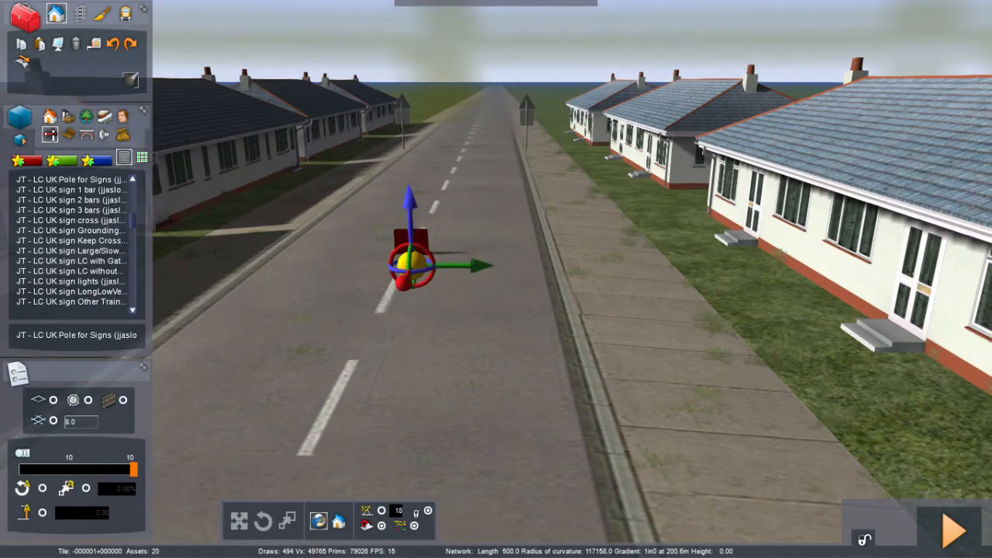
{"action": "right_click_drag", "start_coordinate": [412, 266], "coordinate": [384, 201]}
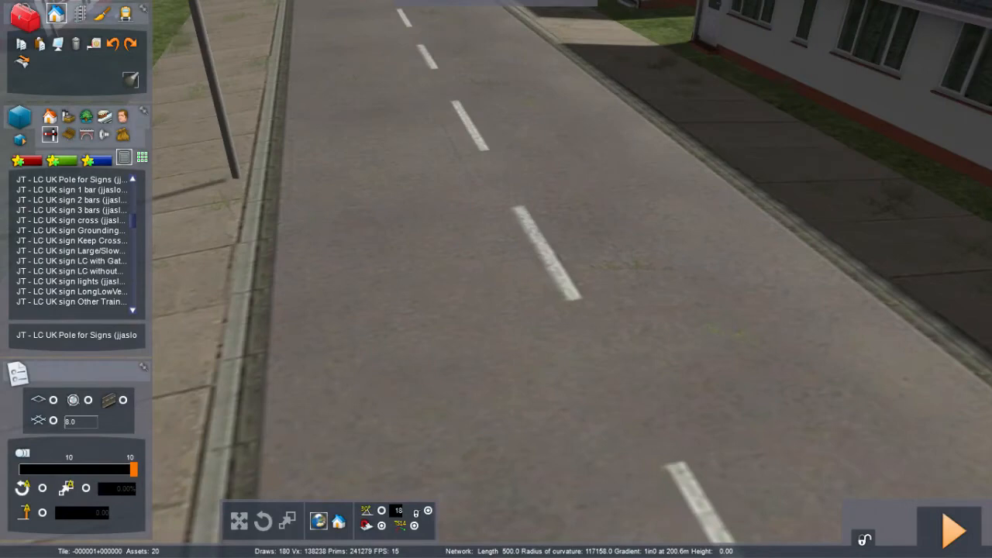
{"action": "right_click_drag", "start_coordinate": [411, 265], "coordinate": [412, 265]}
{"action": "left_click_drag", "start_coordinate": [411, 265], "coordinate": [466, 359]}
{"action": "left_click", "coordinate": [465, 359]}
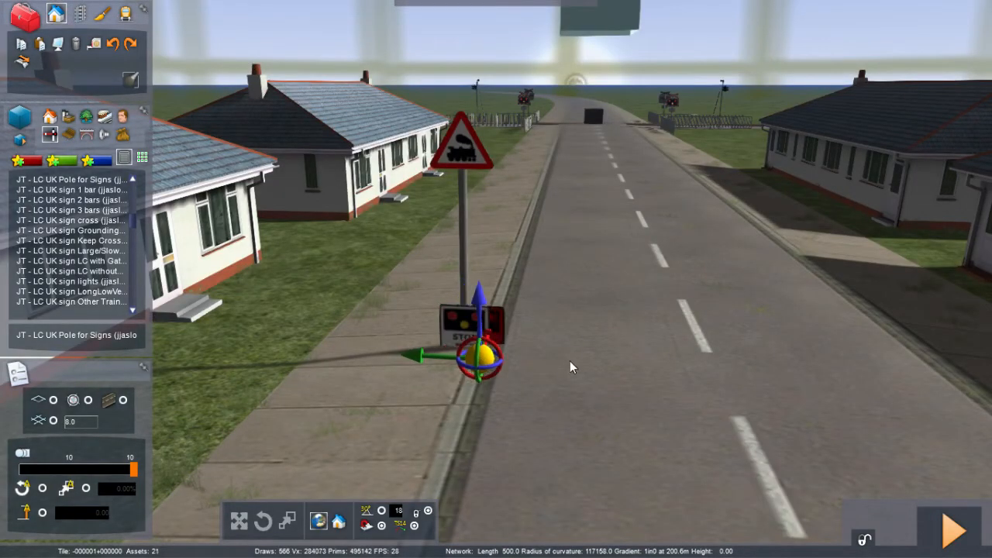
{"action": "left_click", "coordinate": [570, 362]}
Step: Raise the pasted lights sign up the new pole to sit beneath the triangle sign
{"action": "left_click", "coordinate": [478, 335]}
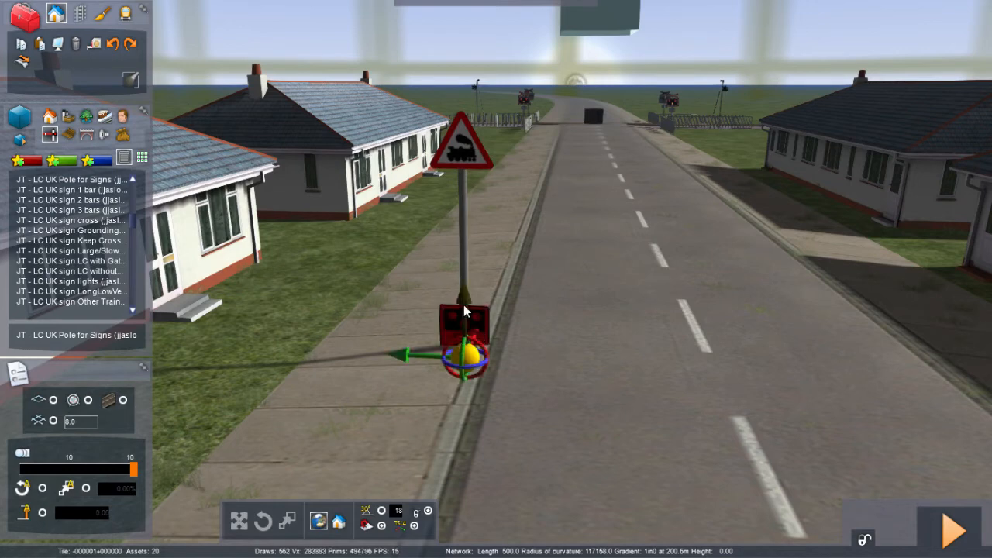
{"action": "left_click_drag", "start_coordinate": [465, 307], "coordinate": [443, 164], "text": "shift"}
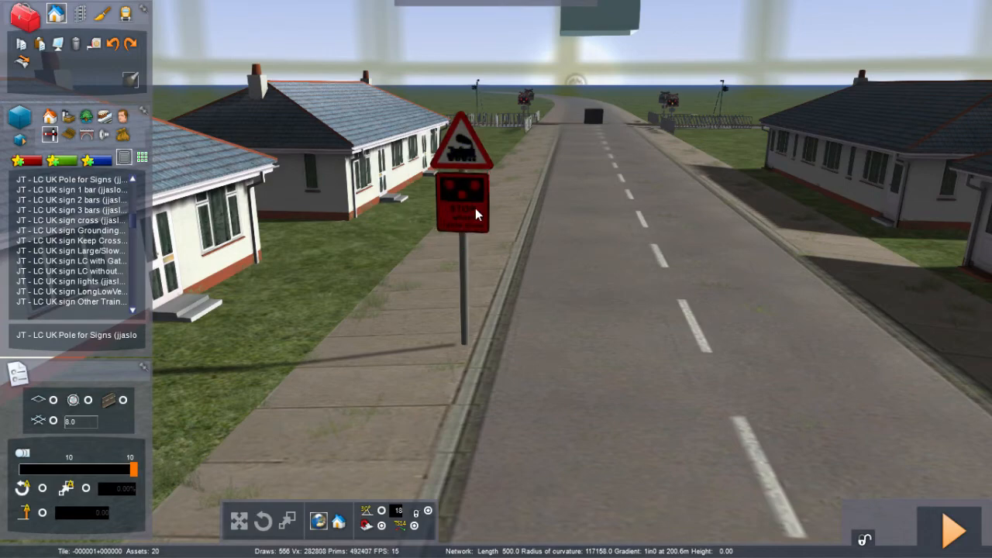
{"action": "left_click", "coordinate": [558, 336]}
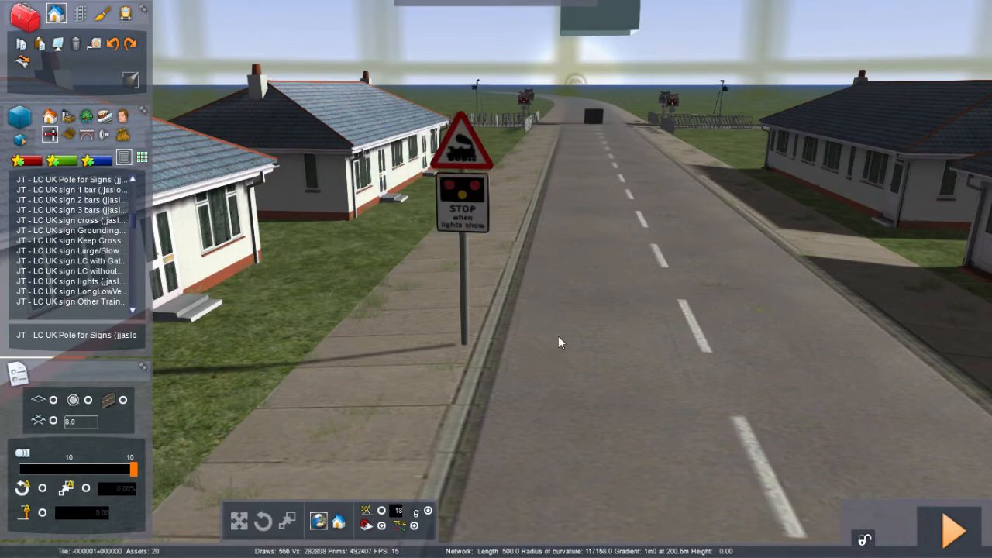
Step: Review both sign poles and the road approach up to the level crossing
{"action": "key", "text": "Down"}
{"action": "right_click_drag", "start_coordinate": [559, 336], "coordinate": [584, 221]}
{"action": "key", "text": "Down"}
{"action": "key", "text": "Down"}
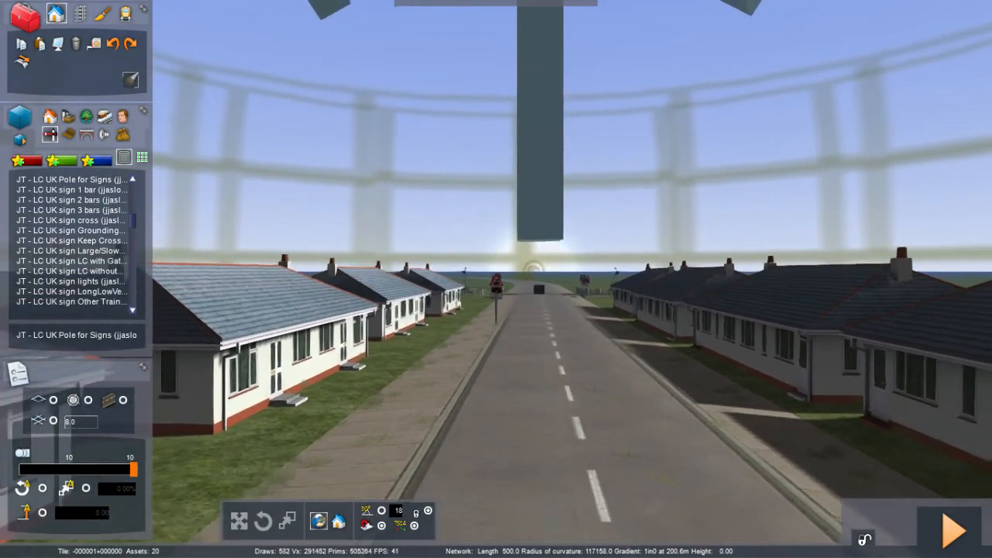
{"action": "key", "text": "Down"}
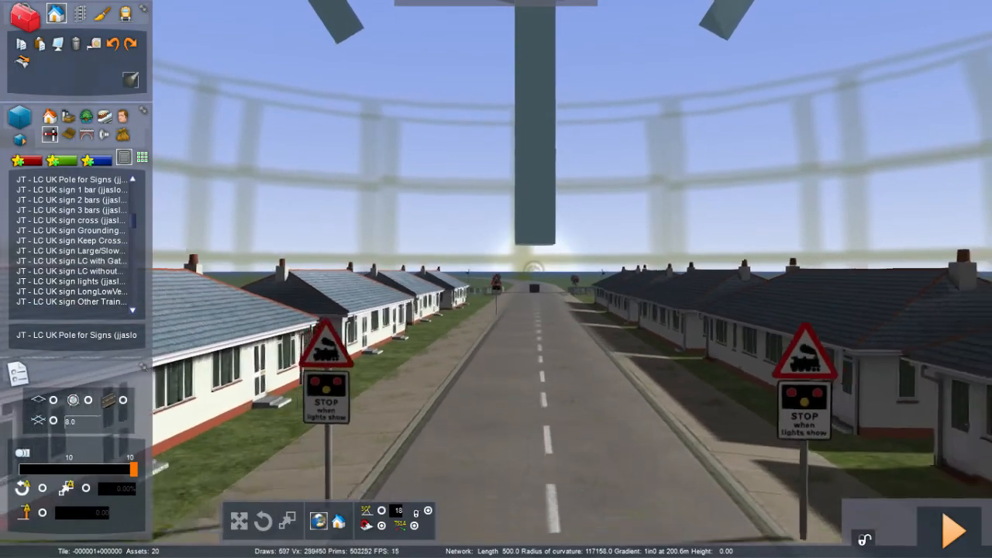
{"action": "key", "text": "Down"}
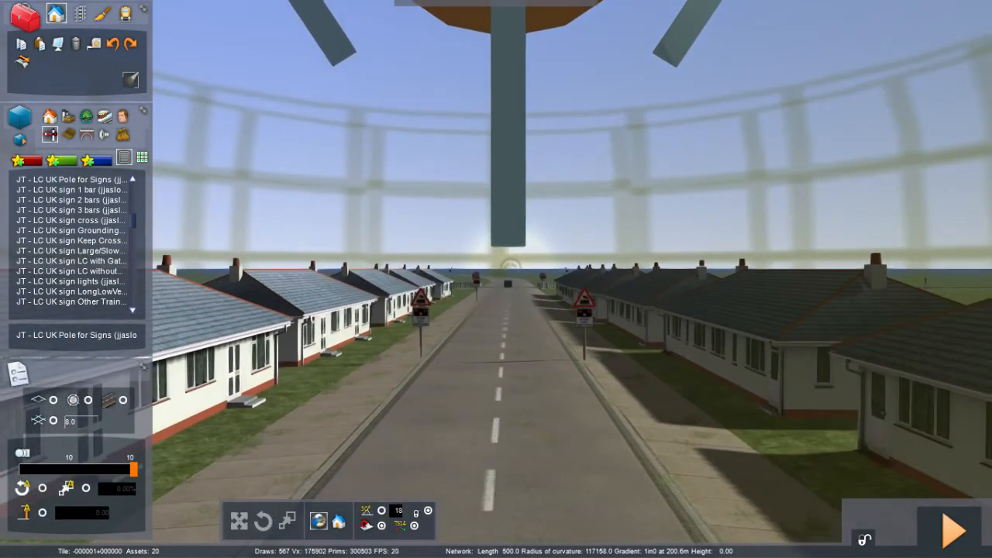
{"action": "mouse_move", "coordinate": [496, 279]}
{"action": "right_mouse_down"}
{"action": "mouse_move", "coordinate": [483, 179]}
{"action": "mouse_move", "coordinate": [502, 291]}
{"action": "right_mouse_up"}
{"action": "key", "text": "Up"}
{"action": "key", "text": "Up"}
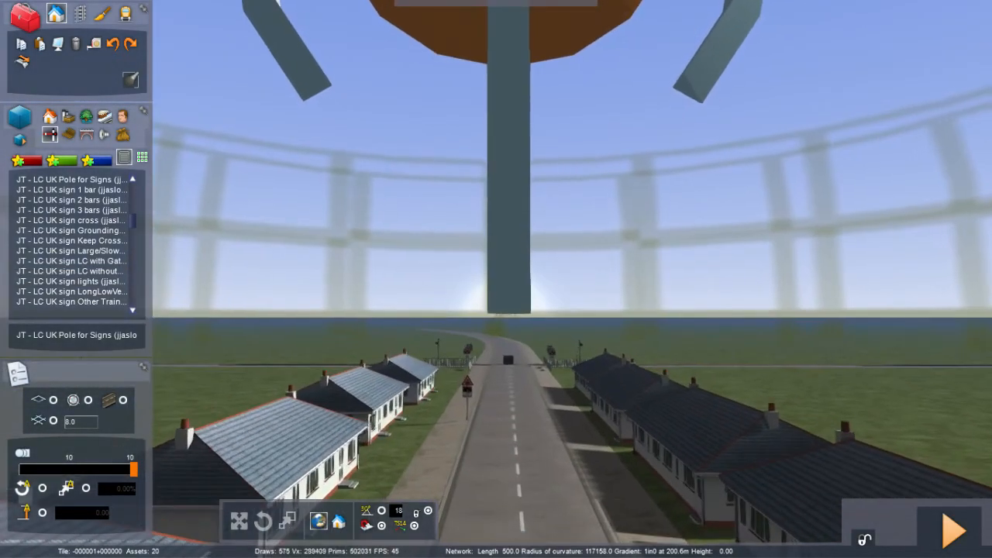
{"action": "key", "text": "Up"}
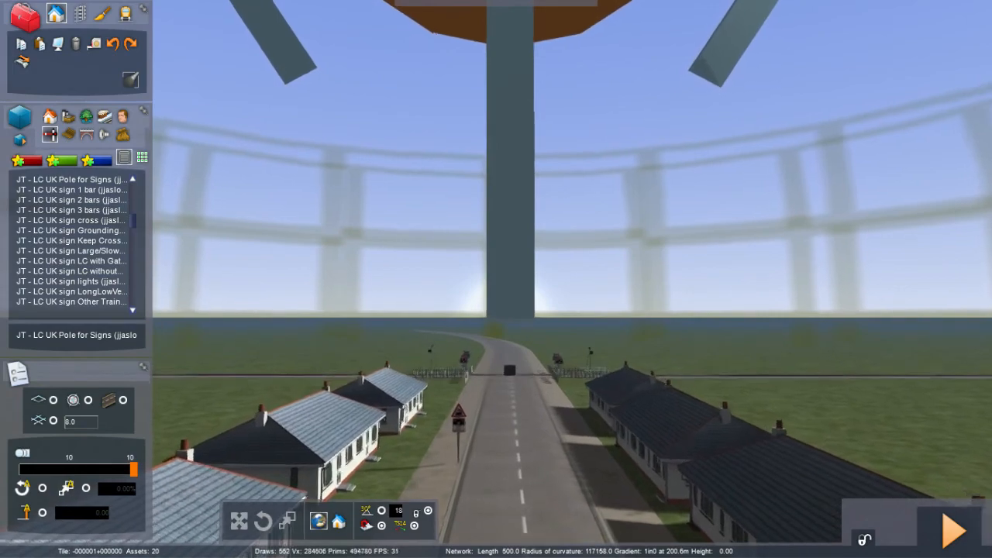
{"action": "right_click_drag", "start_coordinate": [502, 291], "coordinate": [527, 304]}
{"action": "key", "text": "Up"}
{"action": "key", "text": "Up"}
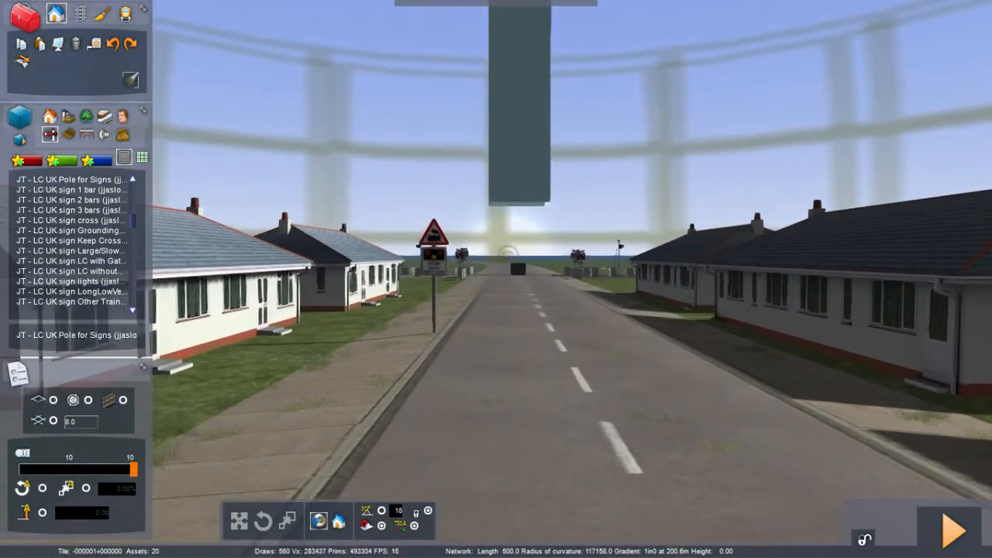
{"action": "key", "text": "Up"}
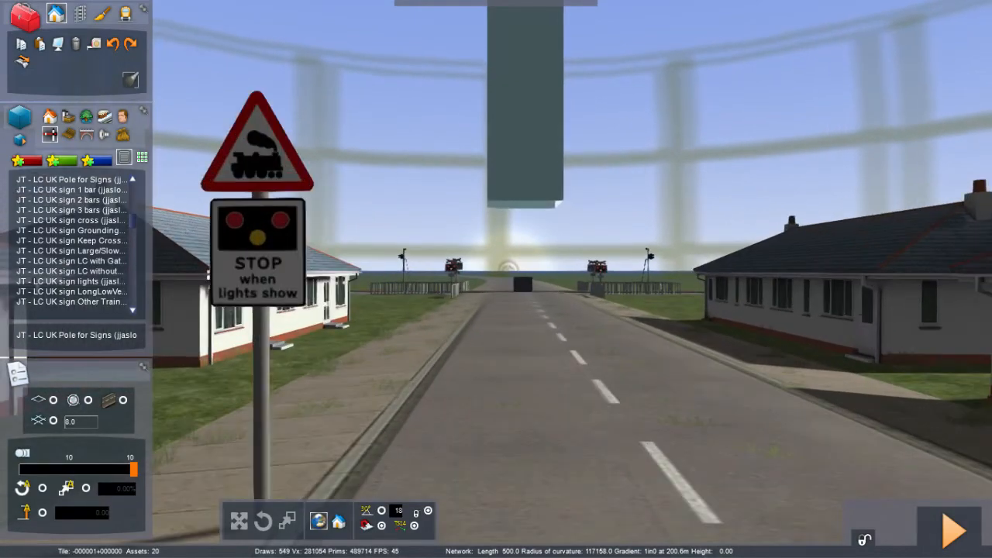
{"action": "key", "text": "Up"}
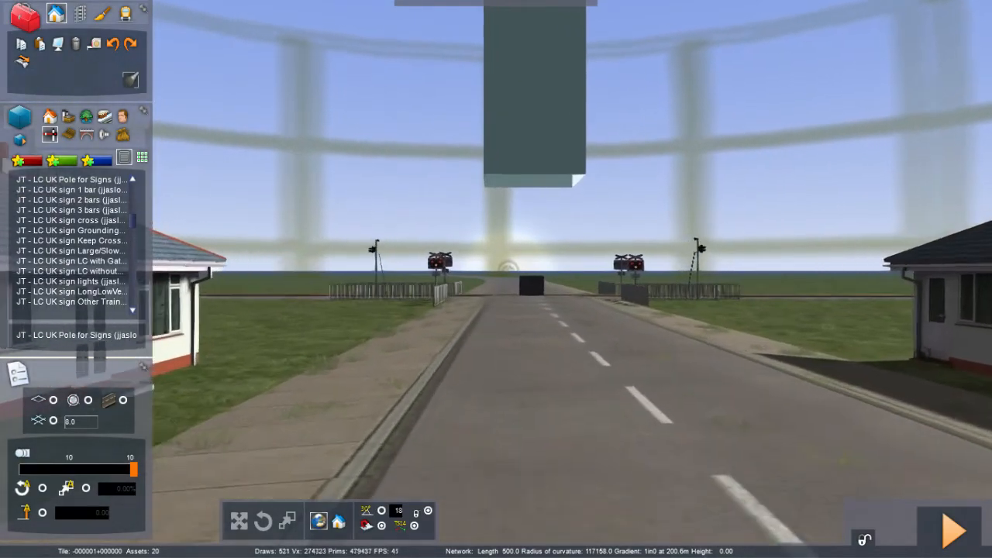
{"action": "key", "text": "Up"}
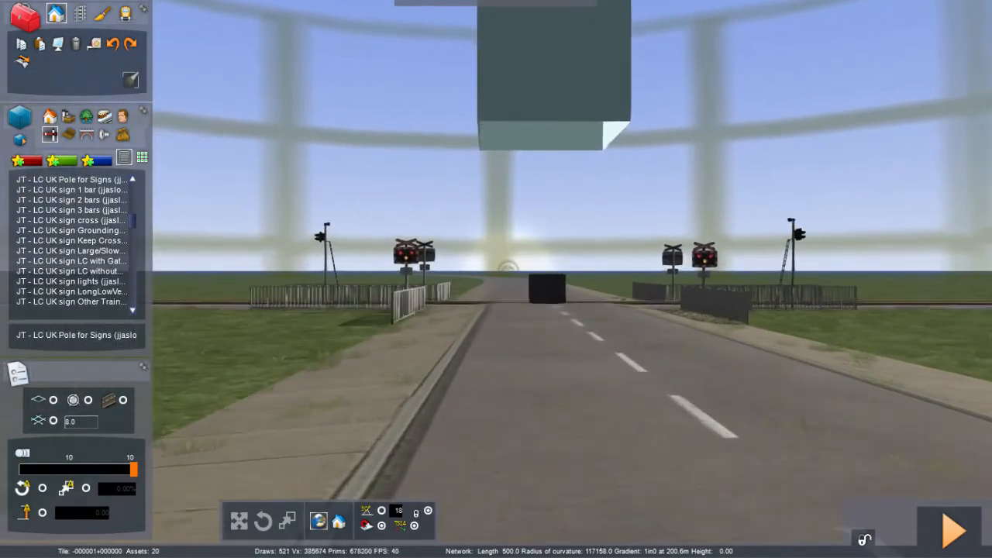
{"action": "key", "text": "Up"}
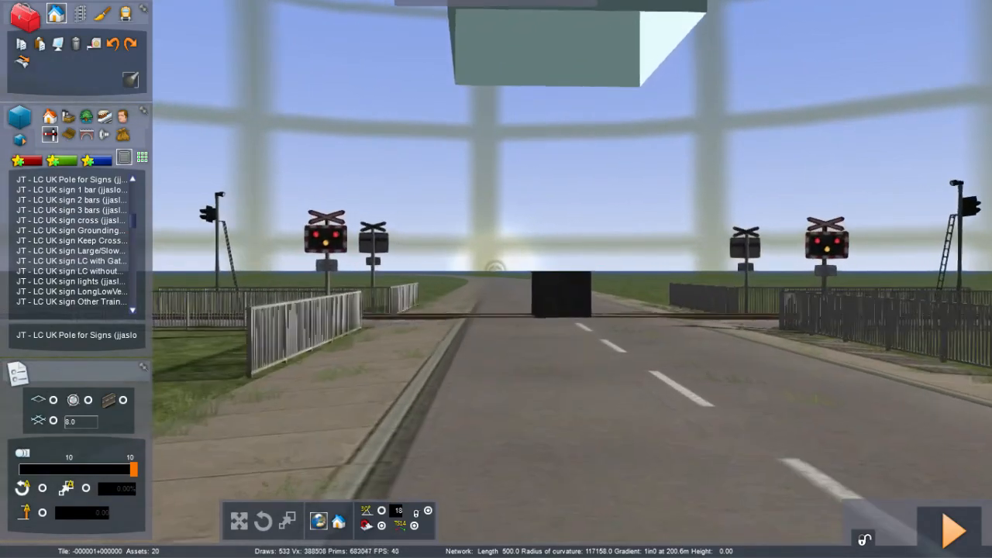
{"action": "key", "text": "Up"}
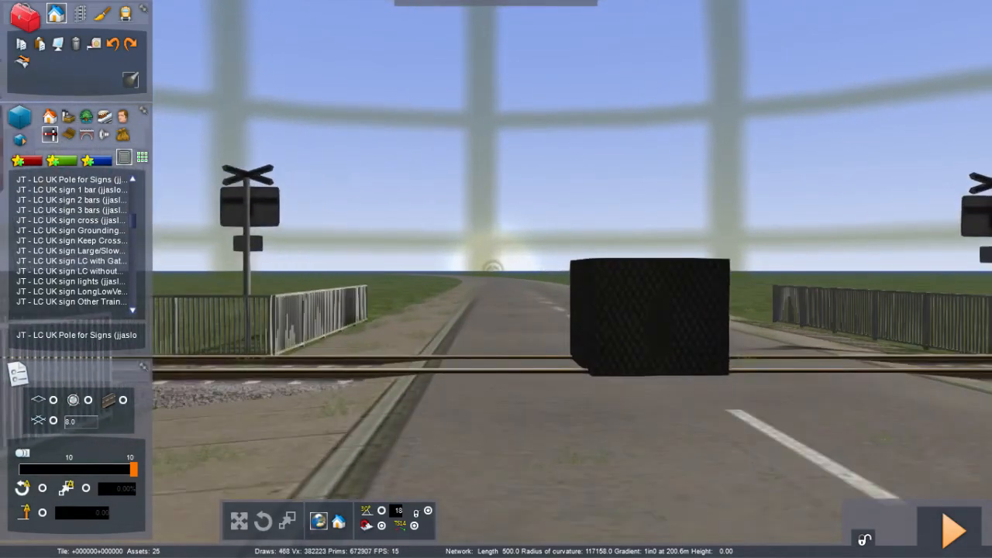
{"action": "key", "text": "Down"}
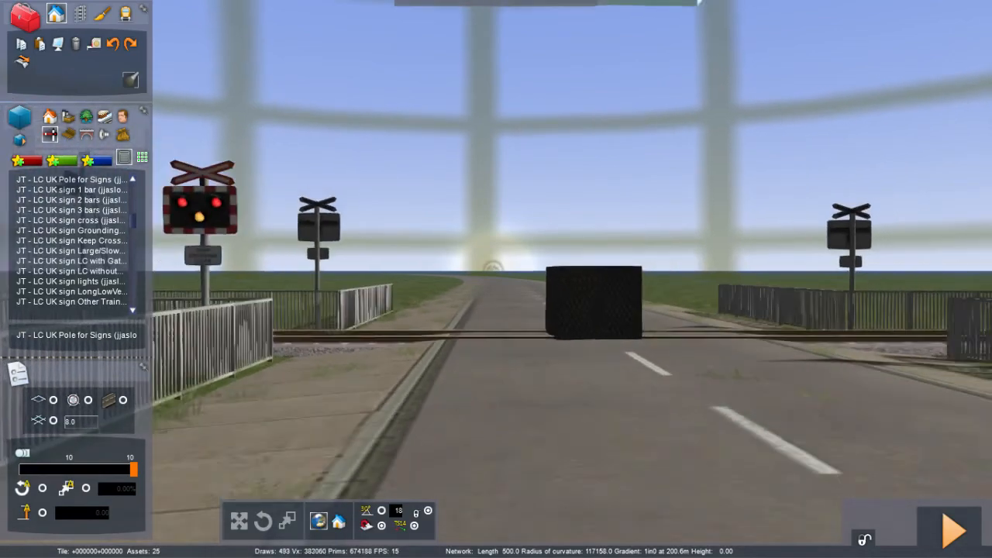
Step: Try to delete the black block standing on the road at the level crossing
{"action": "key", "text": "Up"}
{"action": "right_click_drag", "start_coordinate": [496, 279], "coordinate": [620, 262]}
{"action": "right_click_drag", "start_coordinate": [496, 279], "coordinate": [379, 296]}
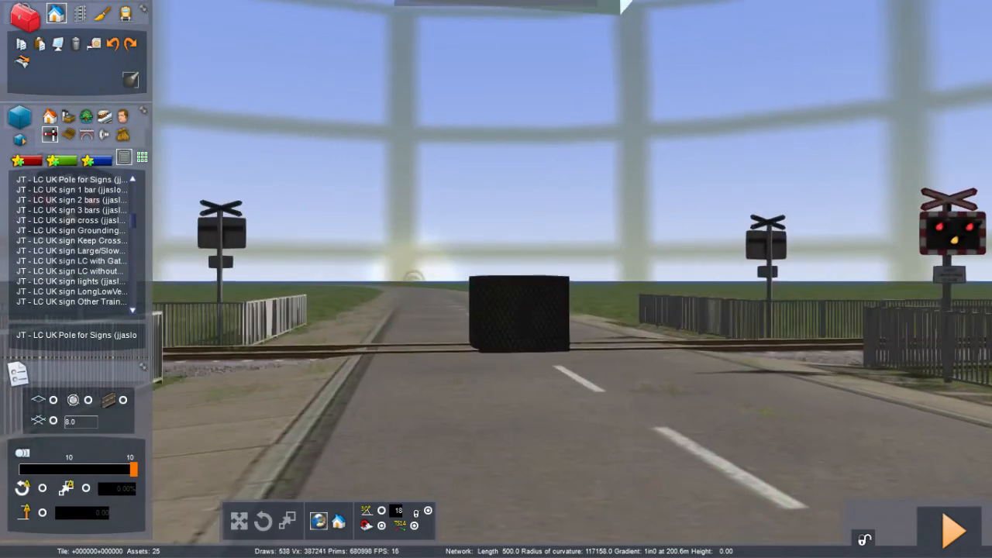
{"action": "key", "text": "Up"}
{"action": "right_click_drag", "start_coordinate": [535, 338], "coordinate": [558, 336]}
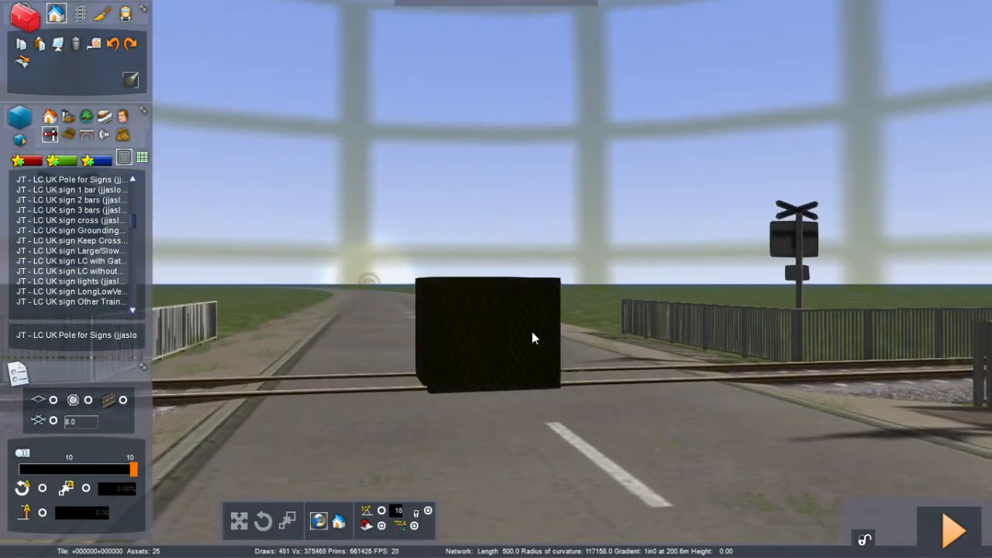
{"action": "left_click", "coordinate": [532, 332]}
{"action": "key", "text": "Down"}
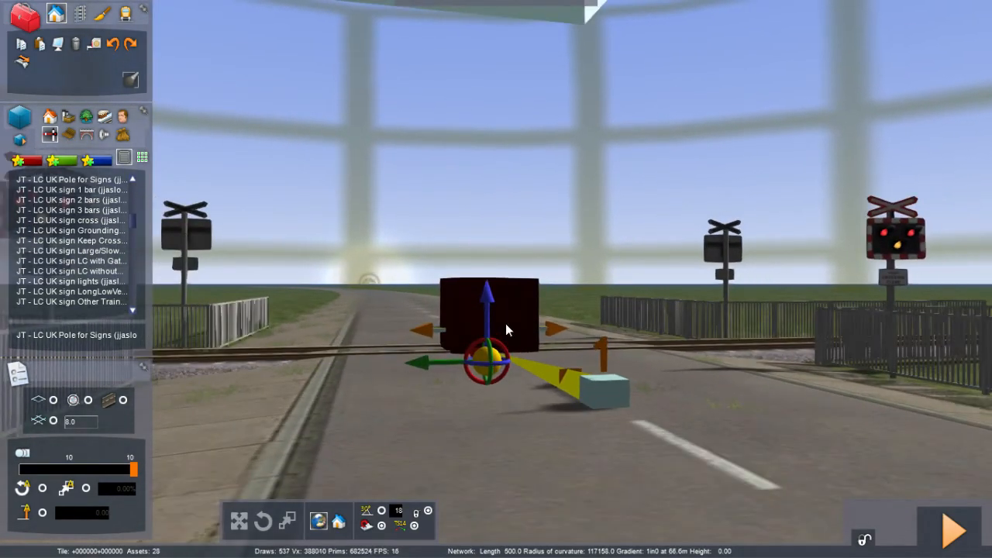
{"action": "key", "text": "Delete"}
{"action": "key", "text": "Up"}
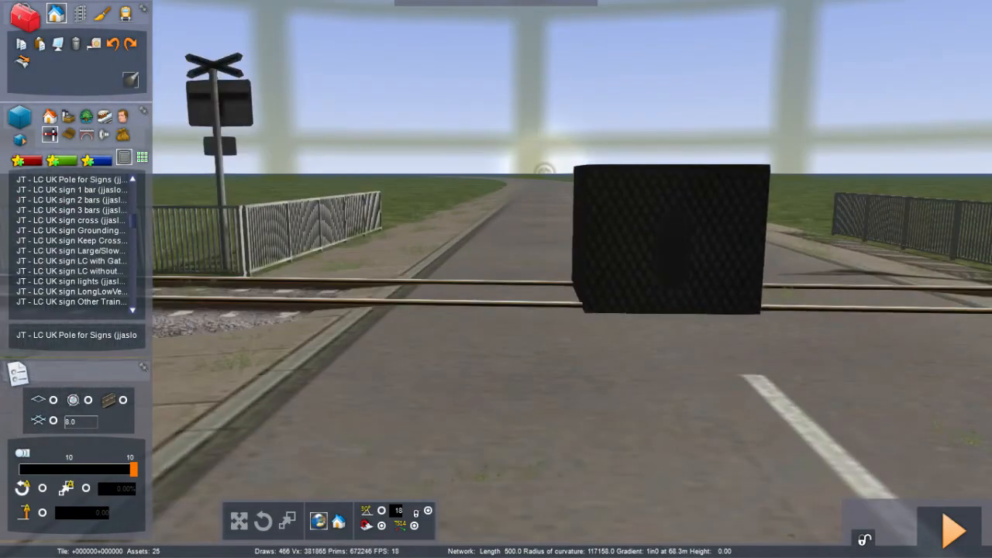
Step: Examine the level crossing and its signs from the opposite side of the track
{"action": "right_click_drag", "start_coordinate": [532, 332], "coordinate": [341, 294]}
{"action": "right_click_drag", "start_coordinate": [496, 279], "coordinate": [961, 224]}
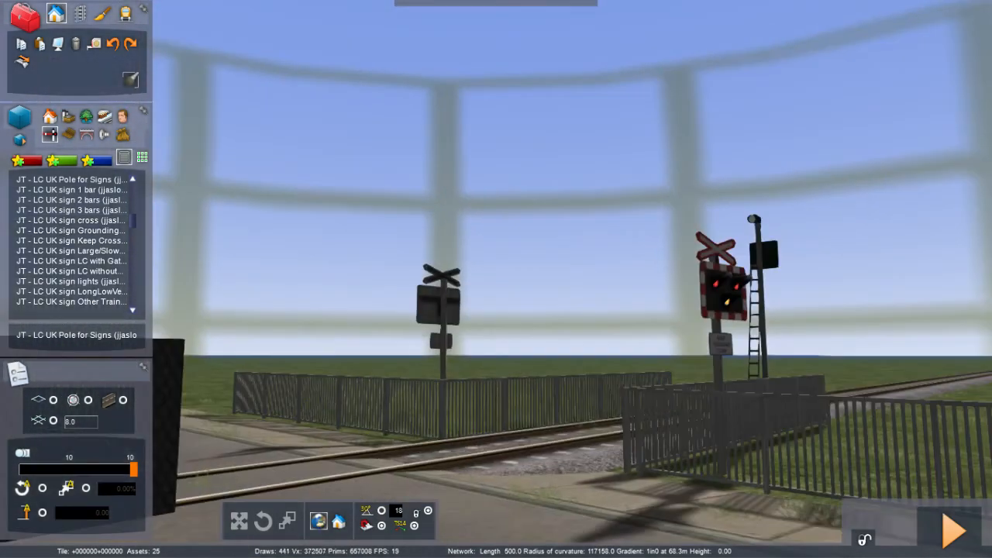
{"action": "right_click_drag", "start_coordinate": [496, 280], "coordinate": [644, 283]}
{"action": "key", "text": "Up"}
{"action": "right_click_drag", "start_coordinate": [496, 279], "coordinate": [341, 366]}
{"action": "key", "text": "Up"}
{"action": "right_click_drag", "start_coordinate": [497, 279], "coordinate": [602, 203]}
{"action": "key", "text": "Down"}
Step: Place a sign pole on the left footway of the road well before the level crossing
{"action": "key", "text": "Down"}
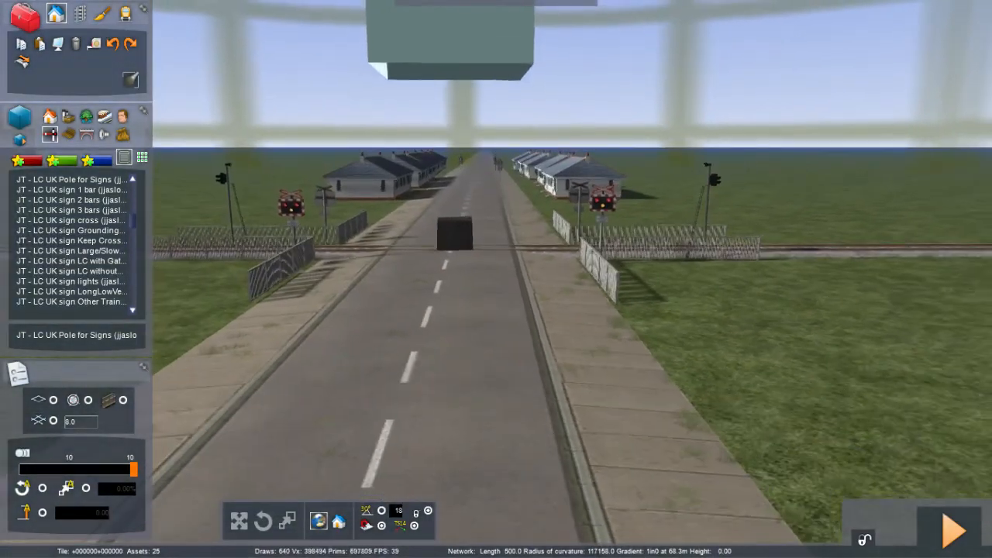
{"action": "right_click_drag", "start_coordinate": [496, 279], "coordinate": [497, 209]}
{"action": "key", "text": "Left"}
{"action": "key", "text": "Down"}
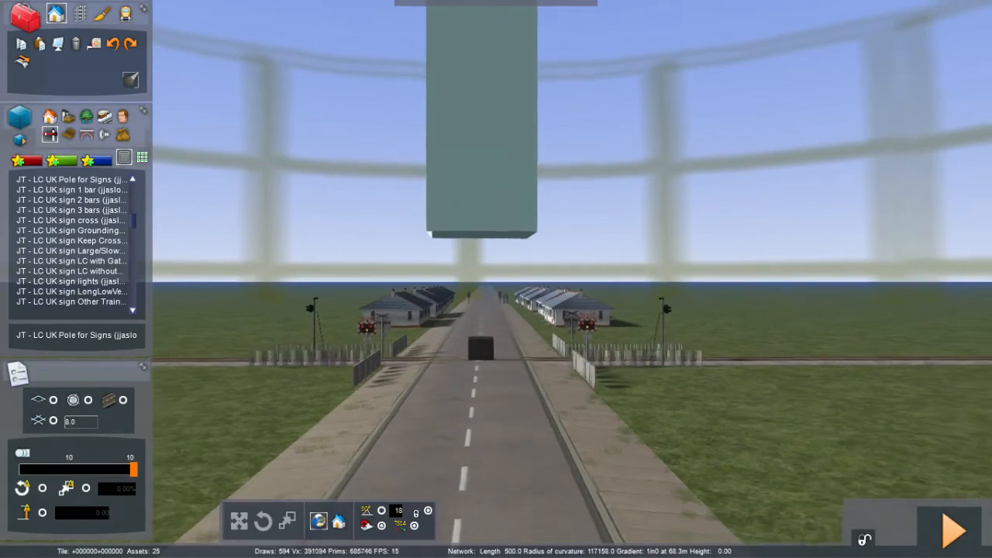
{"action": "right_click_drag", "start_coordinate": [496, 279], "coordinate": [471, 209]}
{"action": "key", "text": "Down"}
{"action": "key", "text": "Down"}
{"action": "key", "text": "Down"}
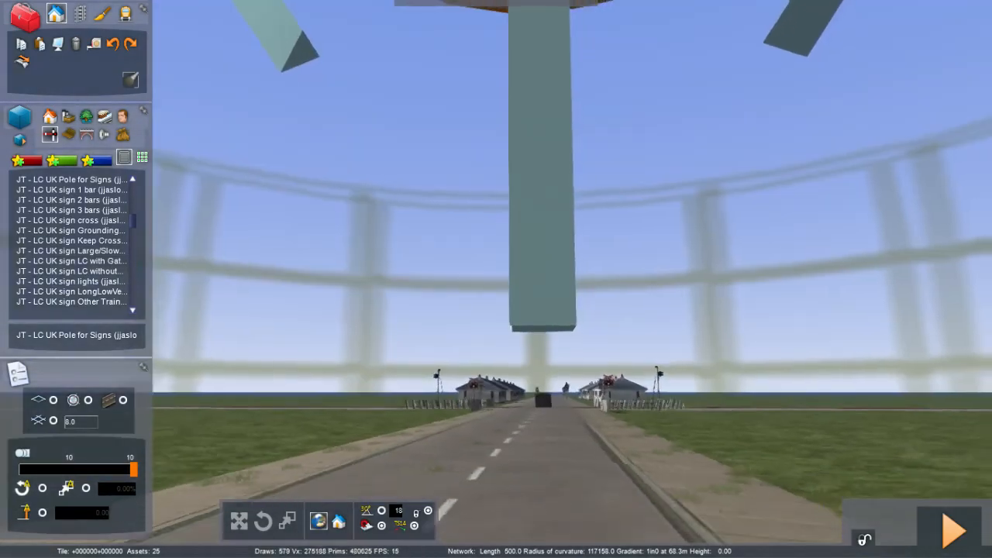
{"action": "key", "text": "Right"}
{"action": "right_click_drag", "start_coordinate": [496, 279], "coordinate": [476, 373]}
{"action": "key", "text": "Down"}
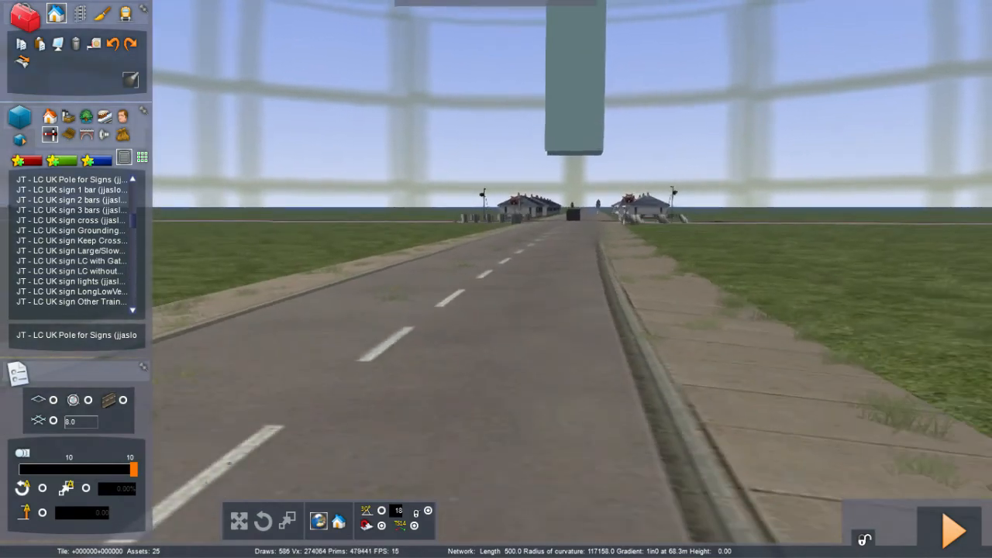
{"action": "right_click_drag", "start_coordinate": [496, 279], "coordinate": [465, 323]}
{"action": "key", "text": "Right"}
{"action": "key", "text": "Left"}
{"action": "key", "text": "Left"}
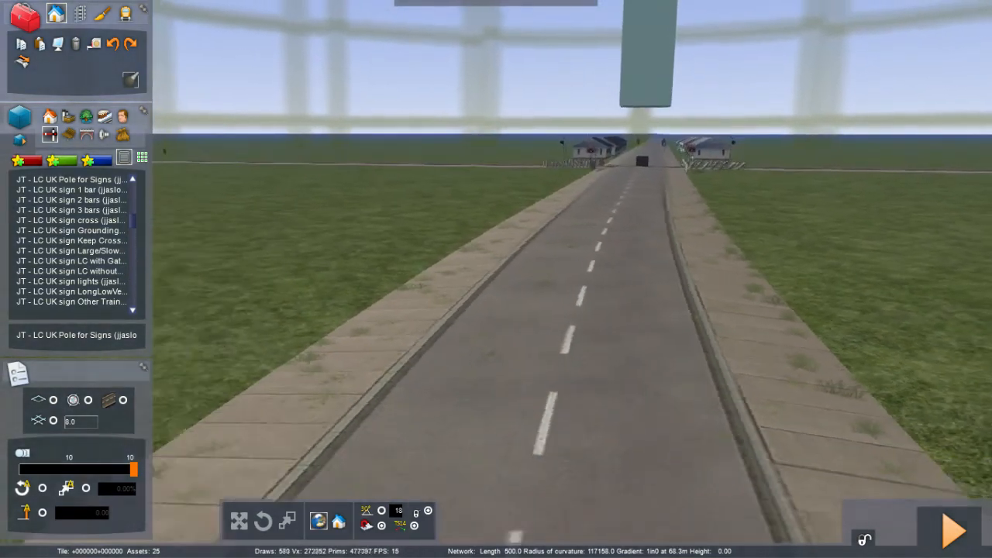
{"action": "right_click_drag", "start_coordinate": [496, 279], "coordinate": [418, 93]}
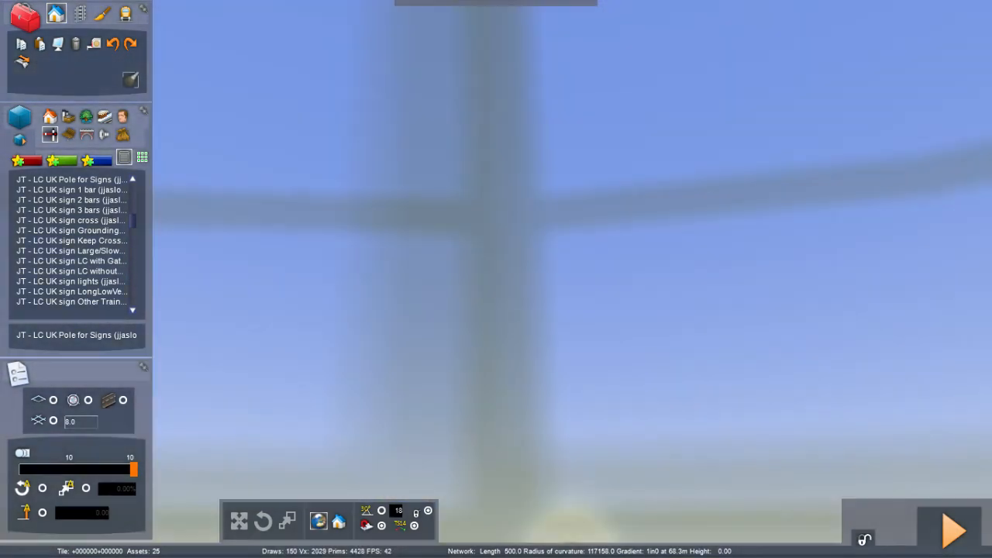
{"action": "right_click_drag", "start_coordinate": [496, 279], "coordinate": [334, 132]}
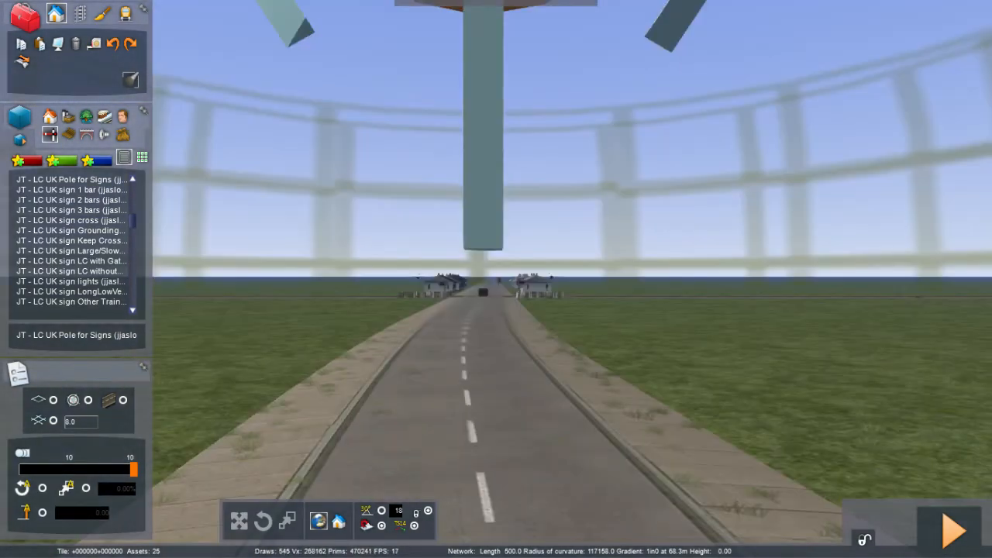
{"action": "right_click_drag", "start_coordinate": [496, 279], "coordinate": [496, 150]}
{"action": "key", "text": "Down"}
{"action": "key", "text": "Down"}
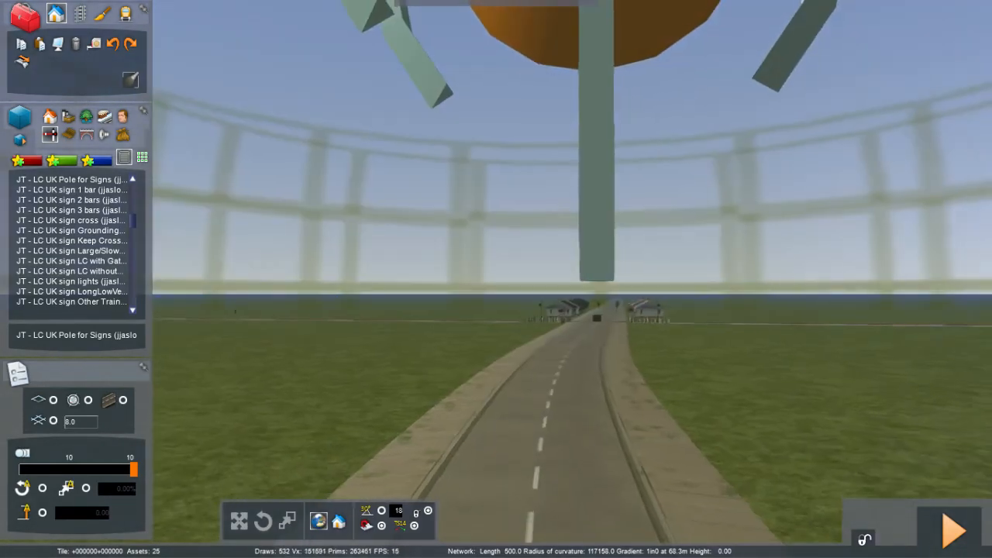
{"action": "key", "text": "Down"}
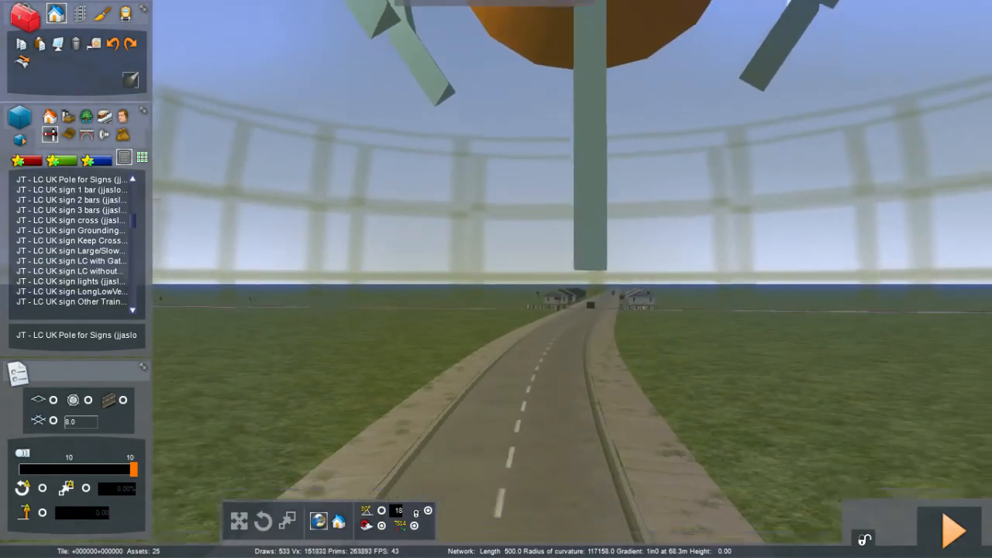
{"action": "right_click_drag", "start_coordinate": [496, 279], "coordinate": [512, 465]}
{"action": "mouse_move", "coordinate": [593, 254]}
{"action": "right_mouse_down"}
{"action": "mouse_move", "coordinate": [572, 361]}
{"action": "mouse_move", "coordinate": [593, 254]}
{"action": "right_mouse_up"}
{"action": "key", "text": "Up"}
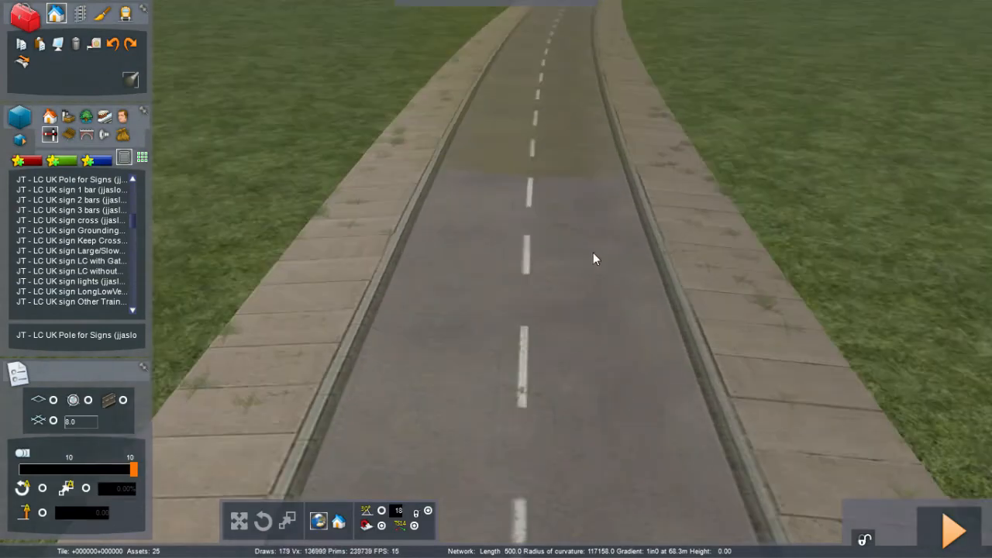
{"action": "left_click", "coordinate": [104, 181]}
{"action": "left_click", "coordinate": [343, 300]}
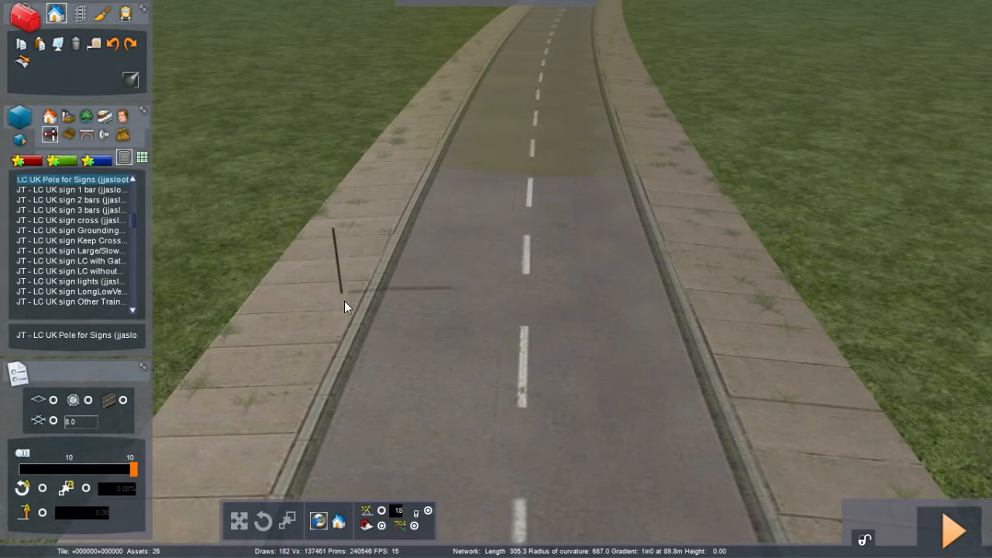
{"action": "left_click_drag", "start_coordinate": [345, 306], "coordinate": [357, 308]}
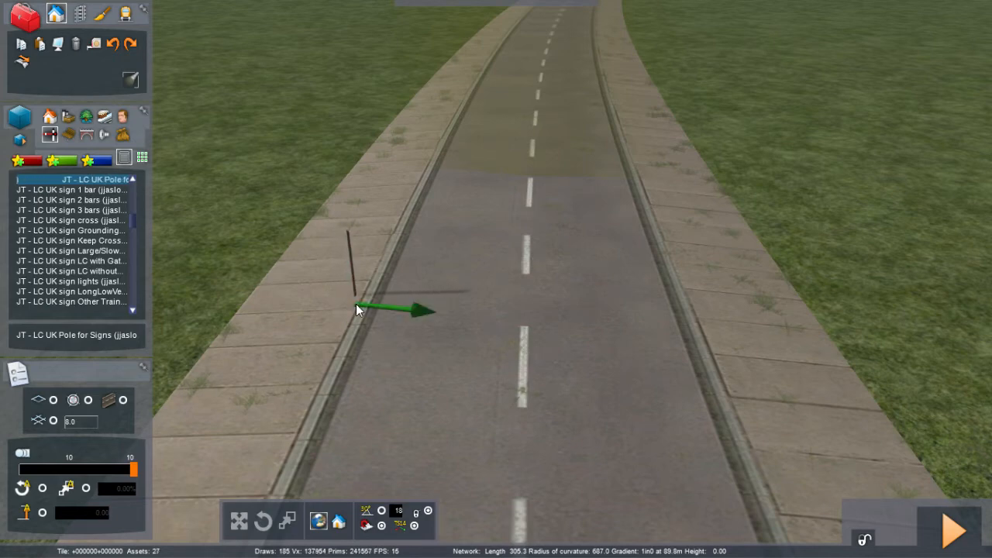
{"action": "right_click", "coordinate": [526, 246]}
{"action": "right_click", "coordinate": [365, 259]}
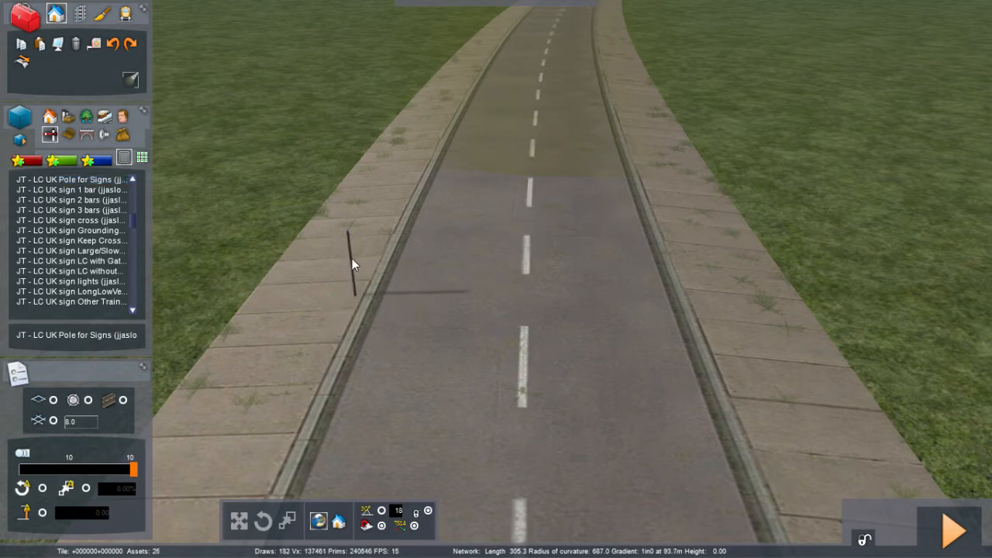
Step: Stretch the new pole taller with the scale tool
{"action": "left_click", "coordinate": [352, 262]}
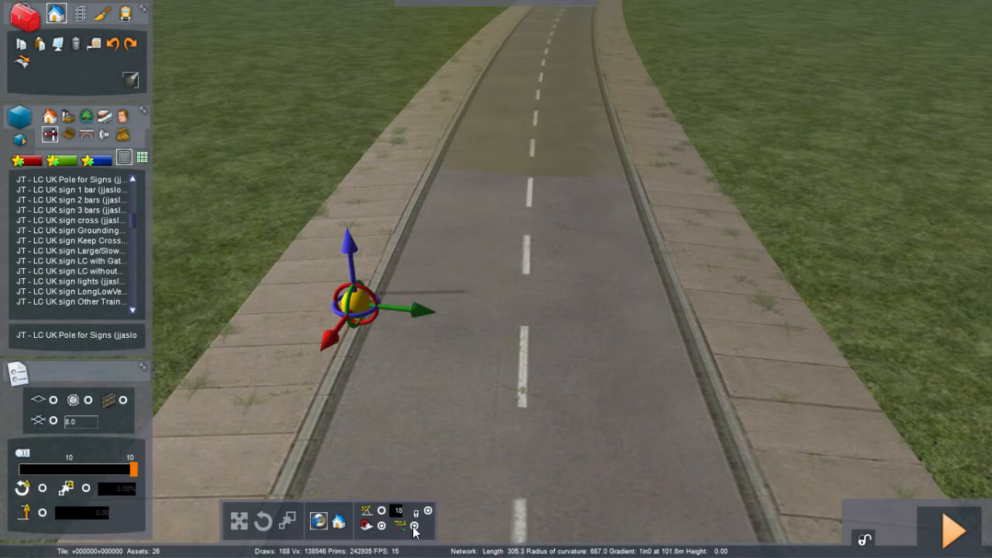
{"action": "left_click", "coordinate": [287, 521]}
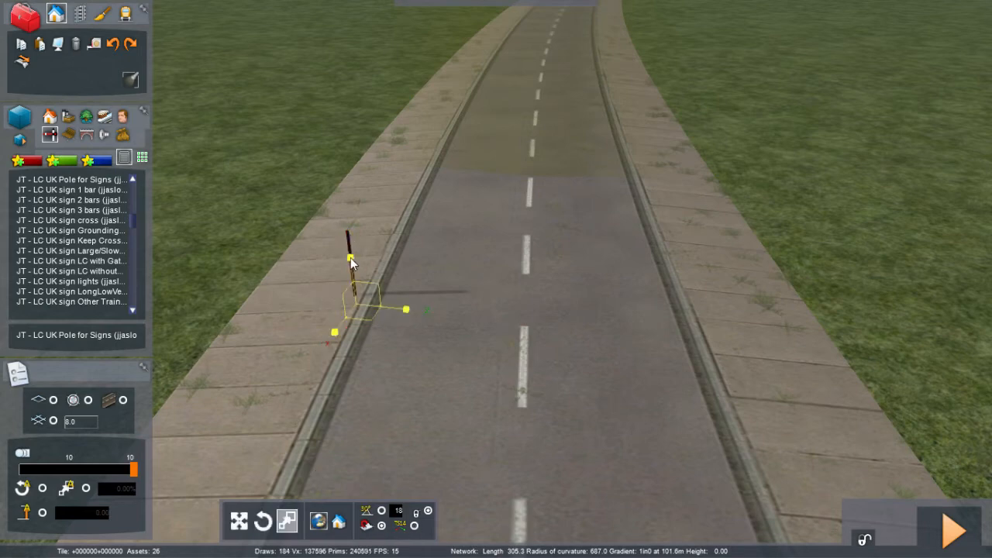
{"action": "left_click_drag", "start_coordinate": [351, 257], "coordinate": [333, 128]}
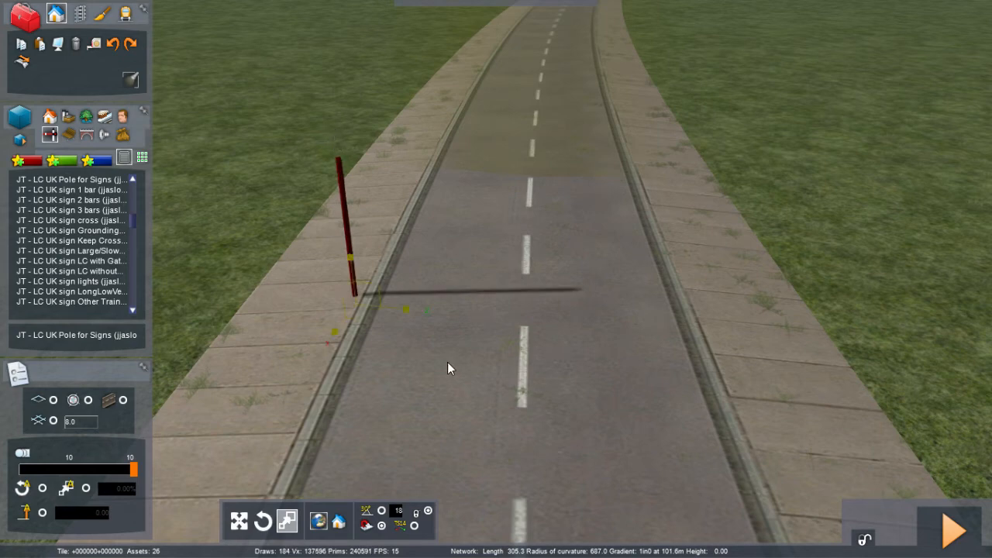
{"action": "left_click", "coordinate": [447, 362]}
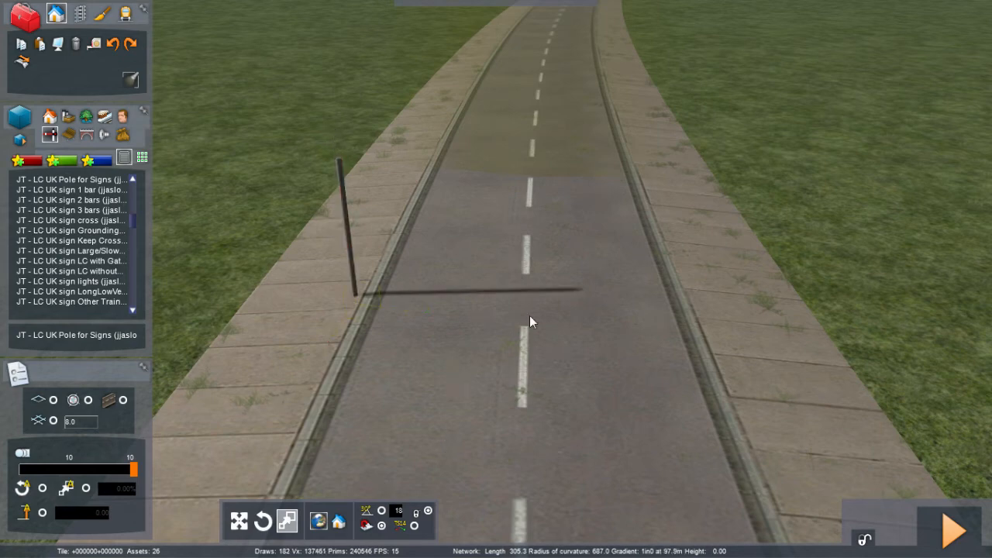
Step: Copy the triangle warning sign from the crossing and paste it at the base of the new pole
{"action": "right_click_drag", "start_coordinate": [529, 316], "coordinate": [552, 171]}
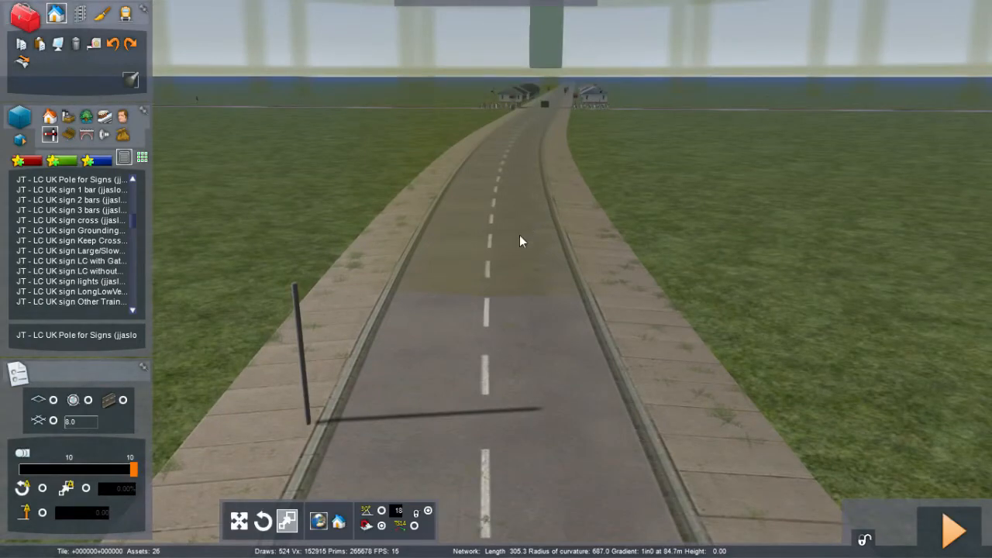
{"action": "left_click", "coordinate": [548, 85]}
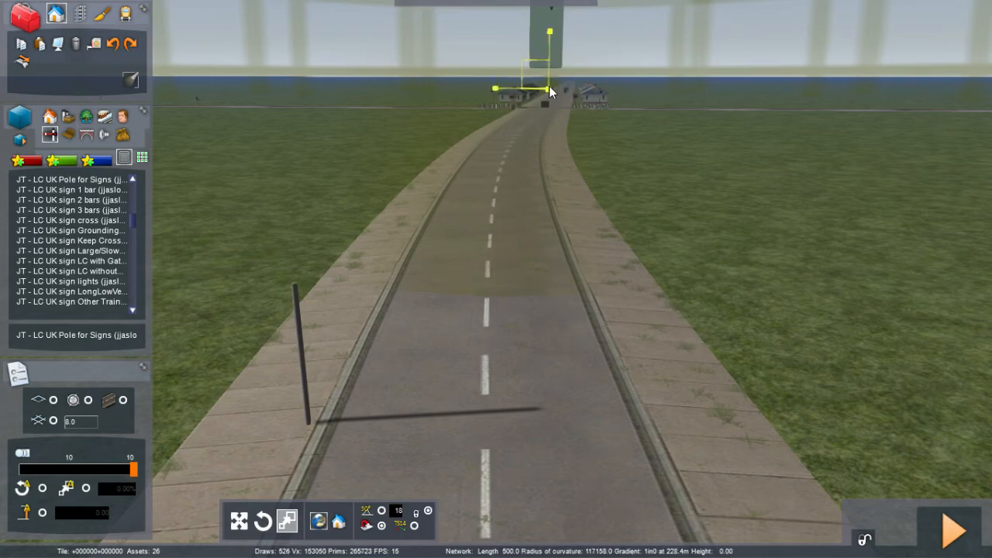
{"action": "left_click", "coordinate": [41, 48]}
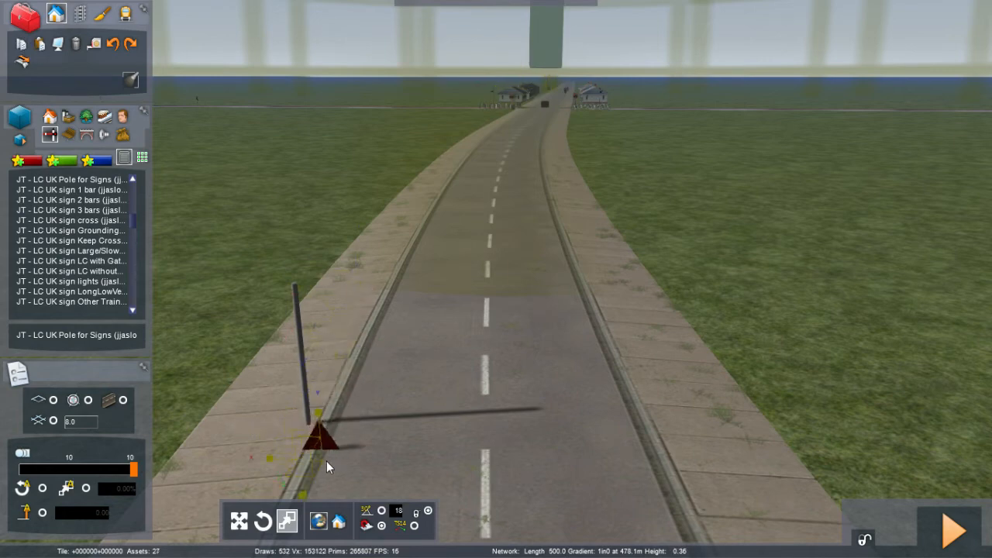
{"action": "left_click", "coordinate": [416, 526]}
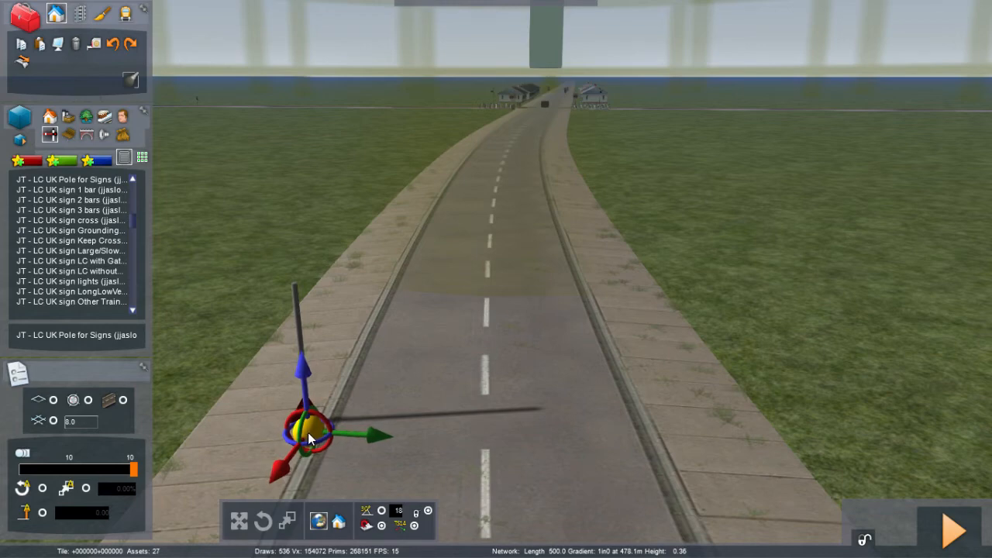
{"action": "left_click", "coordinate": [309, 433]}
{"action": "right_click", "coordinate": [423, 428]}
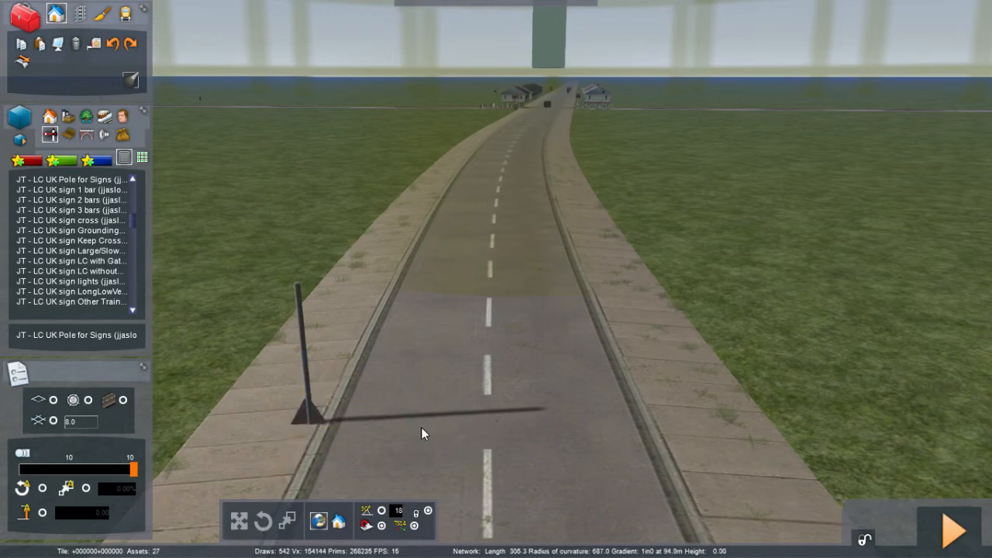
{"action": "left_click", "coordinate": [316, 426]}
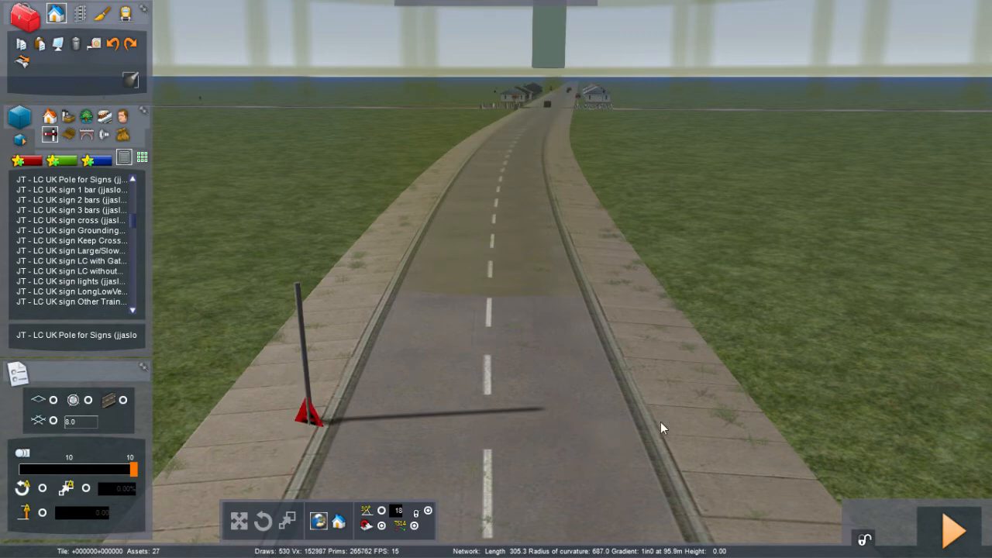
Step: Raise the pasted triangle sign to the top of the new pole
{"action": "mouse_move", "coordinate": [331, 438]}
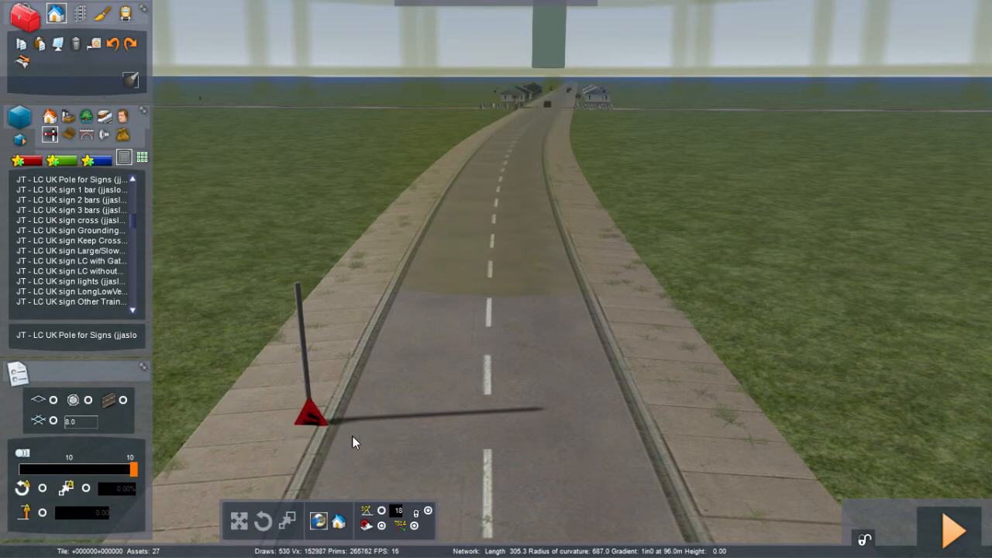
{"action": "mouse_move", "coordinate": [309, 392]}
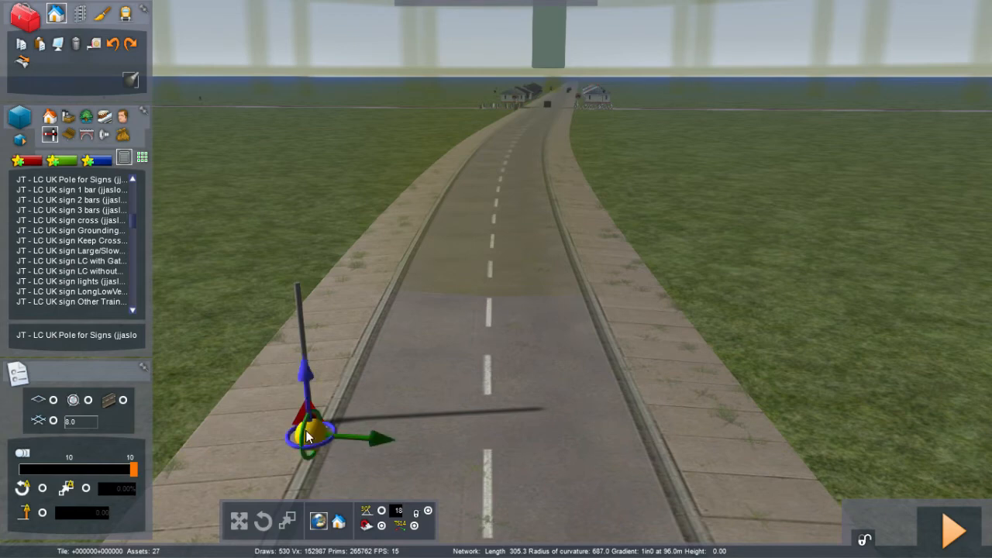
{"action": "left_click", "coordinate": [297, 301]}
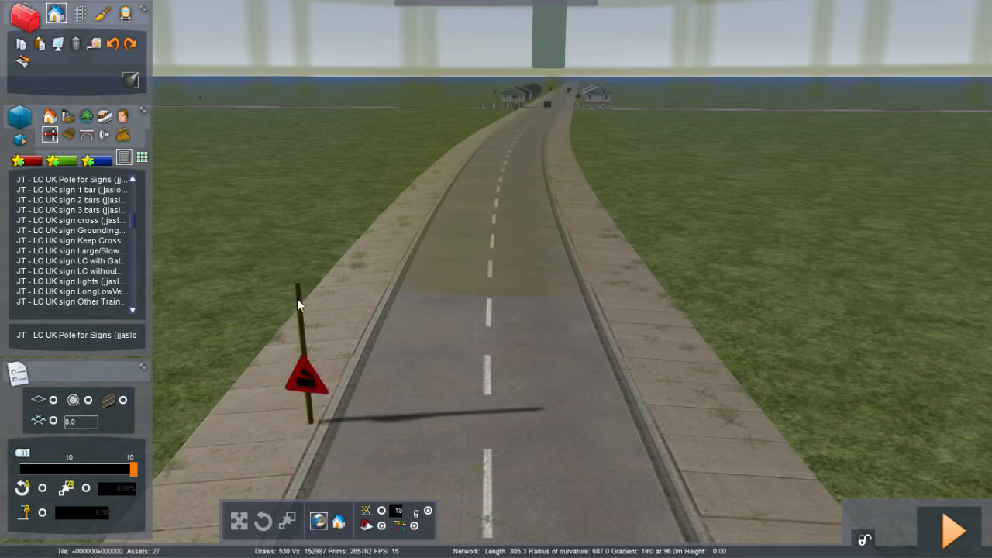
{"action": "left_click_drag", "start_coordinate": [286, 264], "coordinate": [295, 253]}
{"action": "mouse_move", "coordinate": [289, 321]}
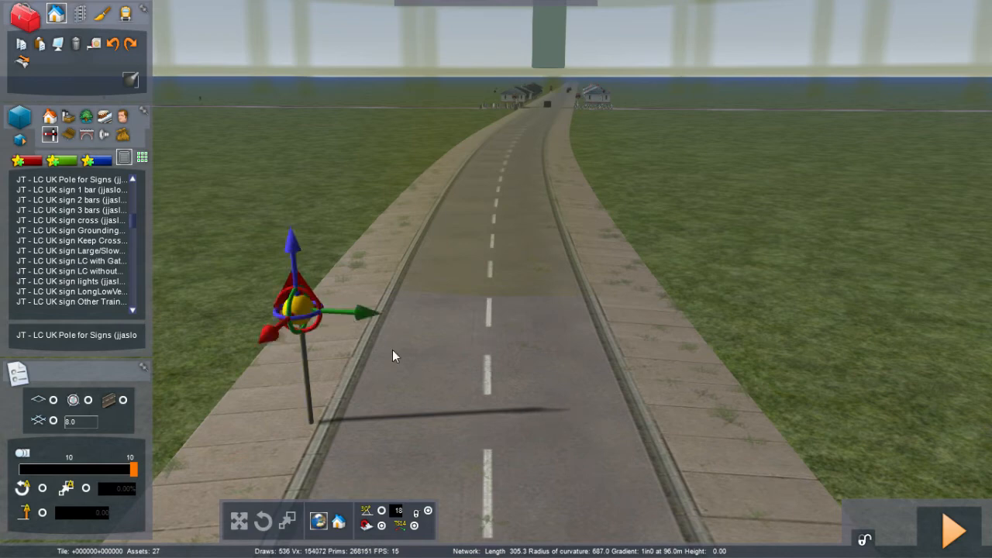
Step: Place an LC UK sign 3 bars at the base of the new pole and select it
{"action": "left_click", "coordinate": [93, 209]}
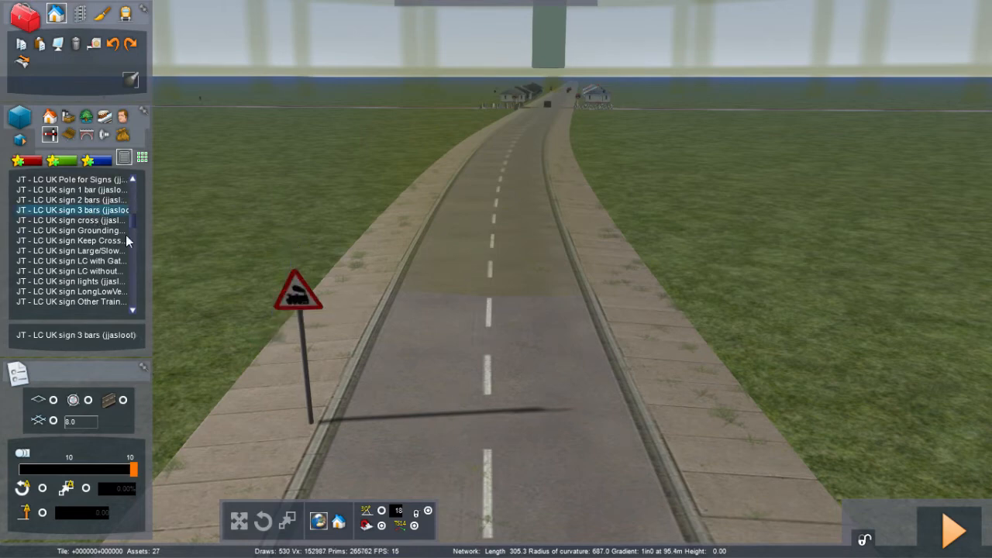
{"action": "left_click", "coordinate": [310, 426]}
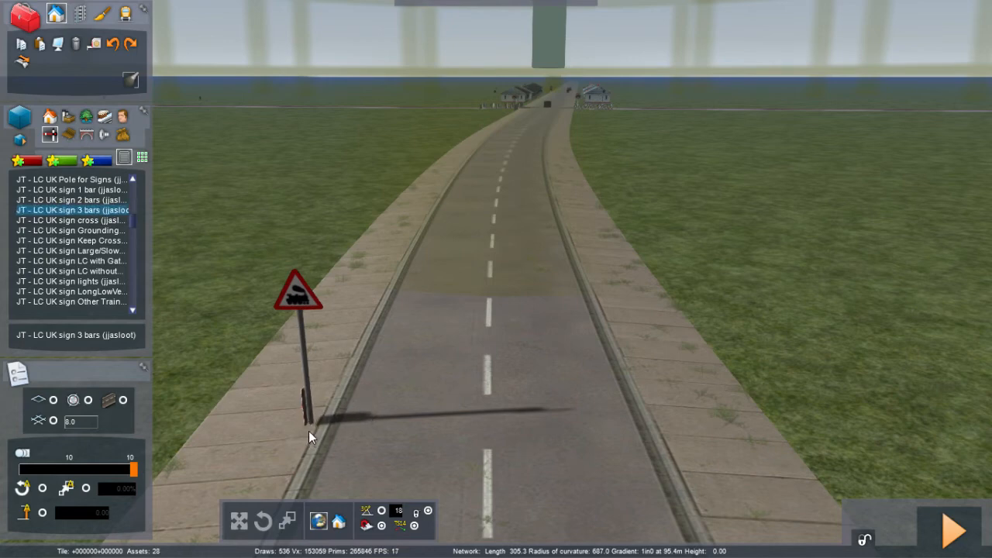
{"action": "left_click", "coordinate": [310, 432]}
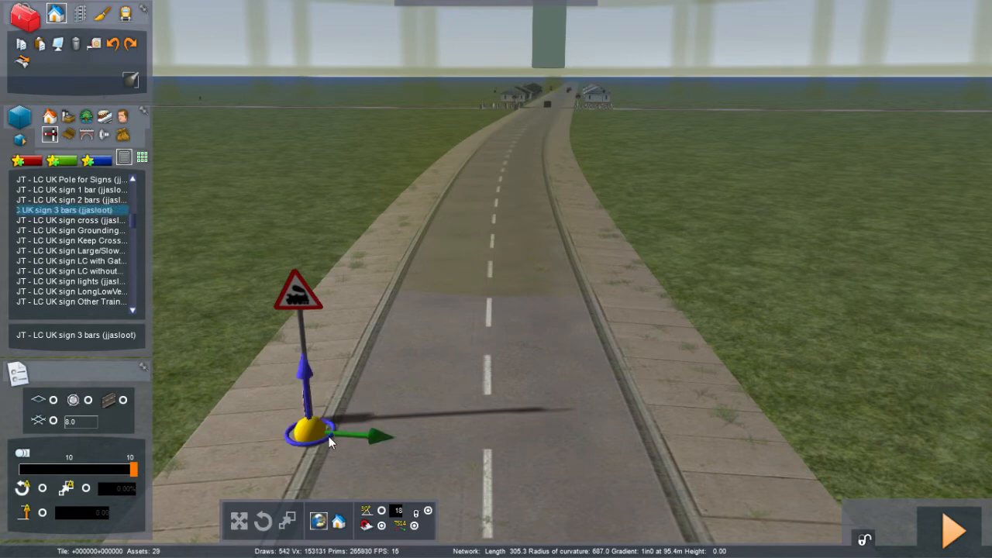
{"action": "right_click", "coordinate": [383, 442]}
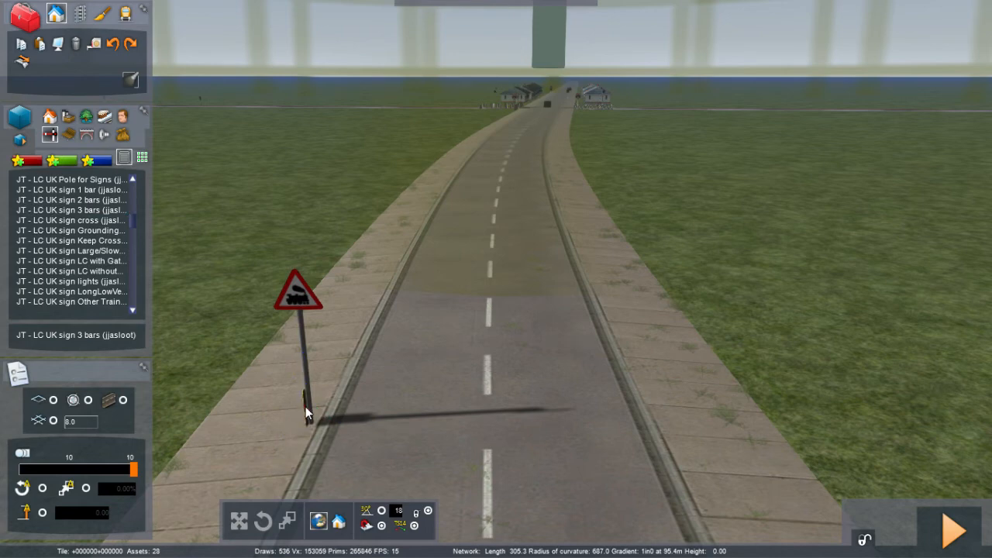
{"action": "left_click", "coordinate": [305, 406]}
{"action": "key", "text": "space"}
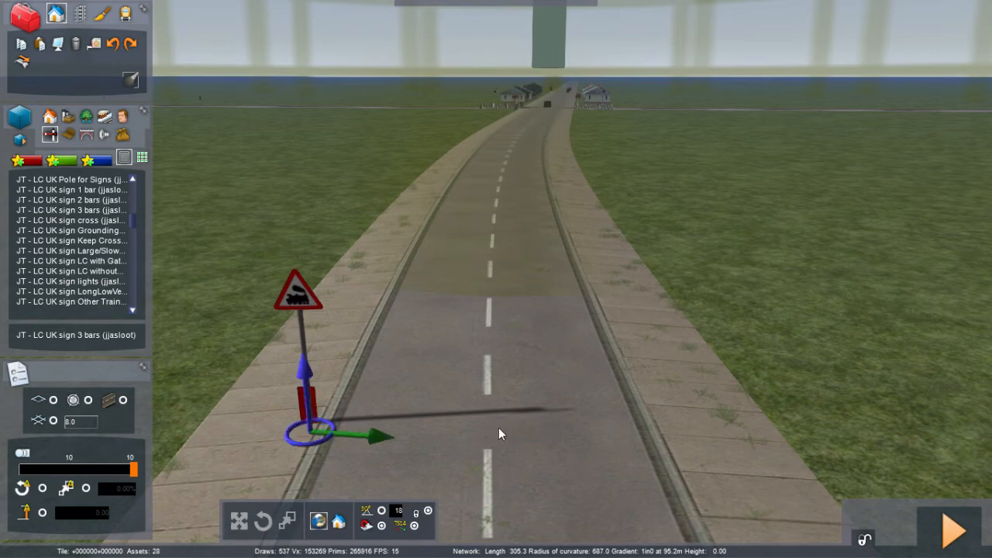
Step: Raise the LC UK sign 3 bars up the new pole to sit just below the triangle sign
{"action": "right_click_drag", "start_coordinate": [444, 337], "coordinate": [441, 342]}
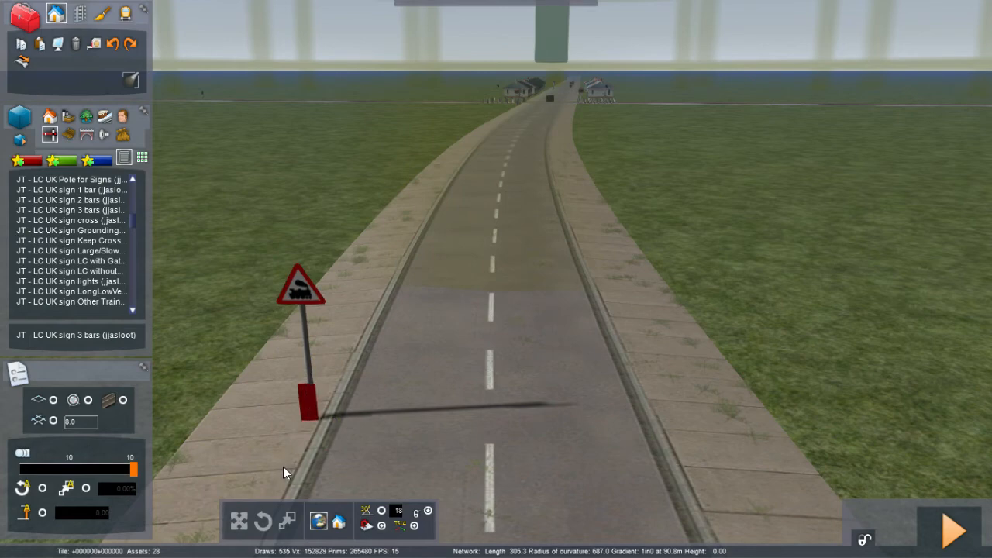
{"action": "left_click_drag", "start_coordinate": [287, 464], "coordinate": [289, 462]}
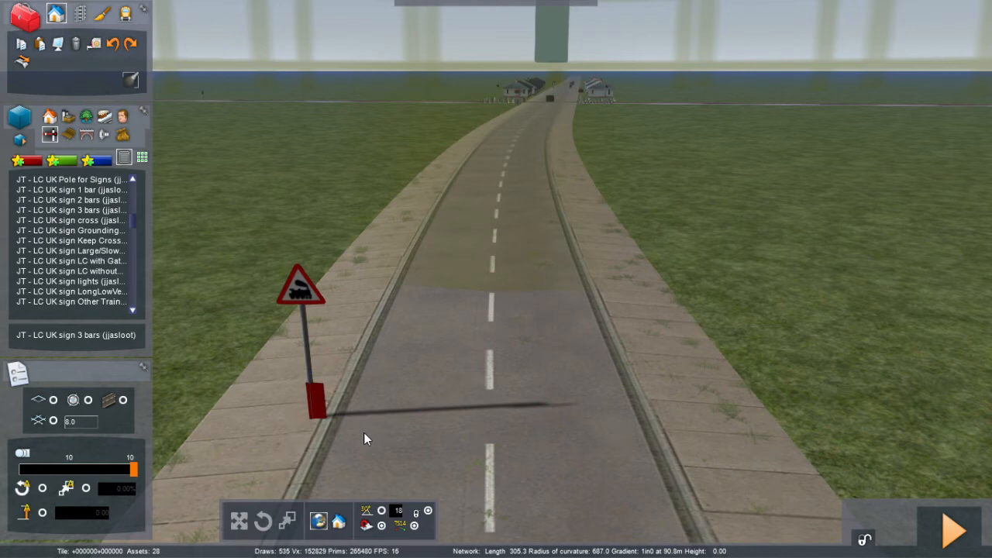
{"action": "mouse_move", "coordinate": [318, 426]}
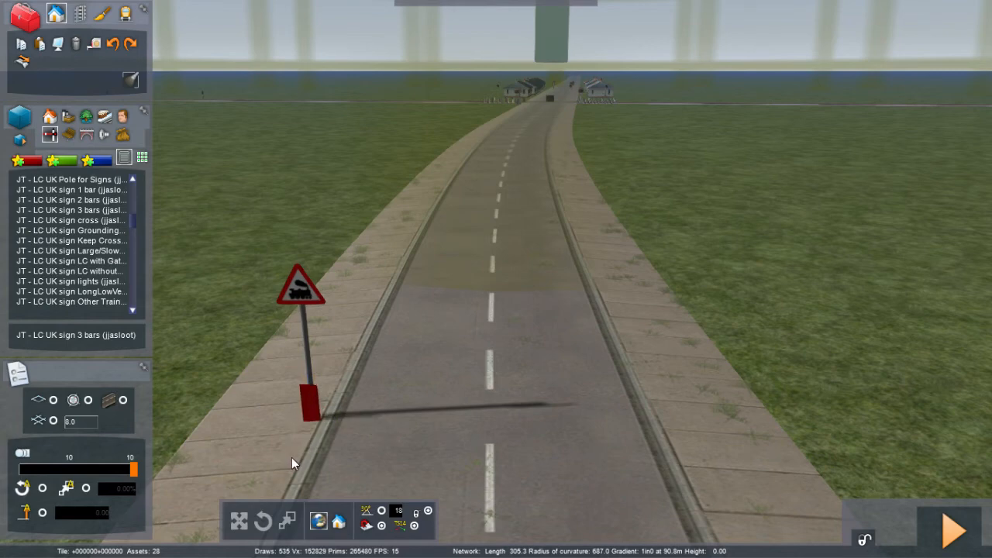
{"action": "mouse_move", "coordinate": [302, 405]}
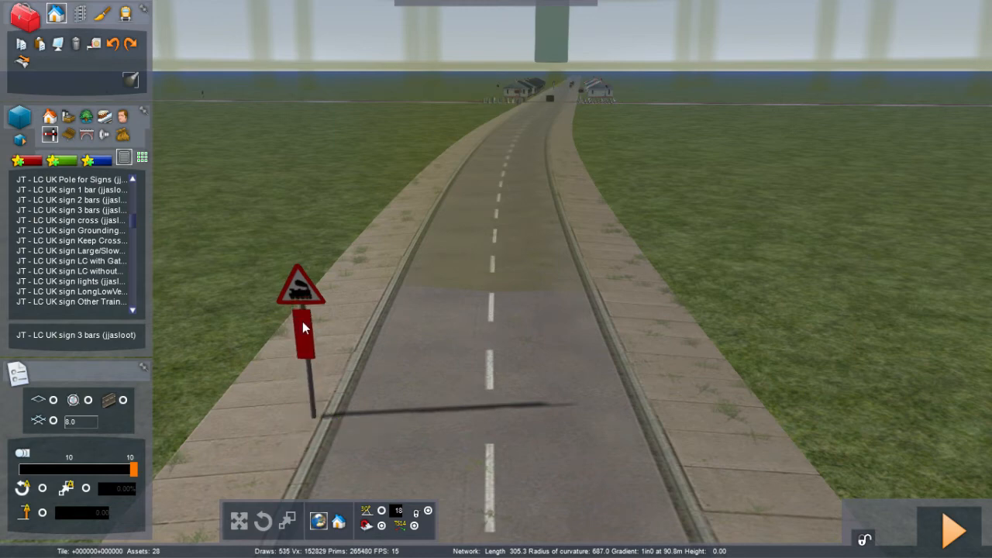
{"action": "left_click", "coordinate": [302, 326]}
{"action": "right_click_drag", "start_coordinate": [366, 395], "coordinate": [248, 388]}
{"action": "key", "text": "Right"}
{"action": "key", "text": "Right"}
{"action": "key", "text": "Left"}
{"action": "key", "text": "Up"}
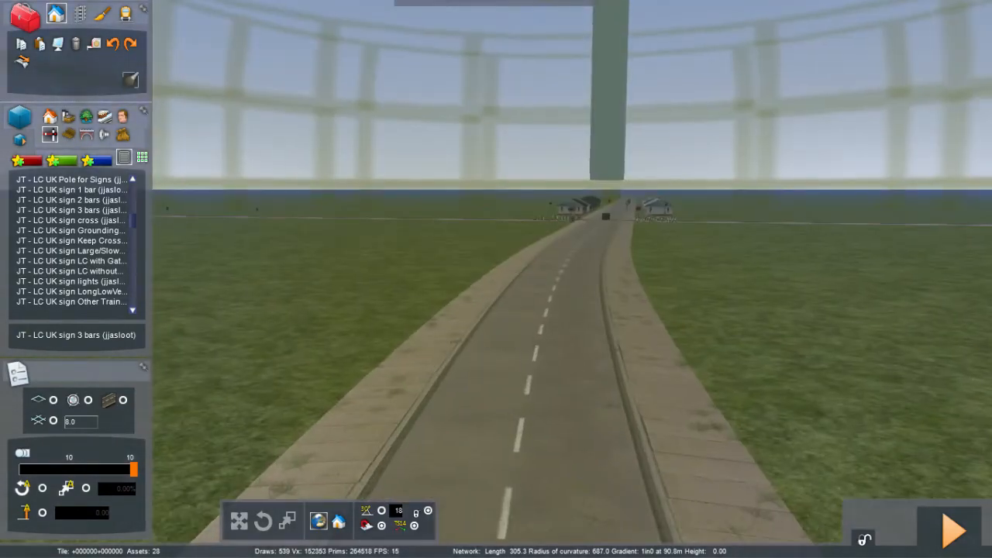
{"action": "key", "text": "Up"}
{"action": "right_click_drag", "start_coordinate": [326, 390], "coordinate": [367, 396]}
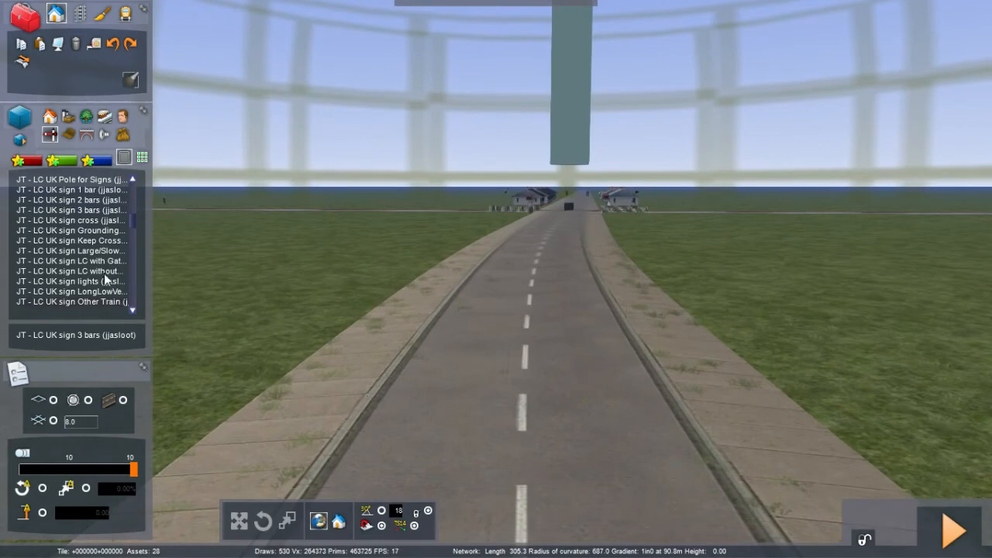
{"action": "left_click", "coordinate": [95, 182]}
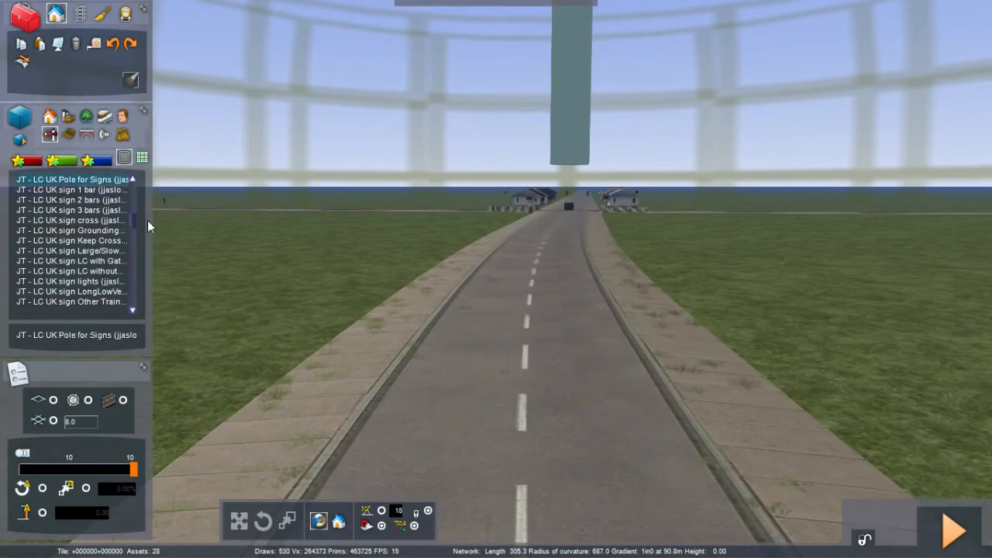
{"action": "left_click_drag", "start_coordinate": [312, 427], "coordinate": [332, 434]}
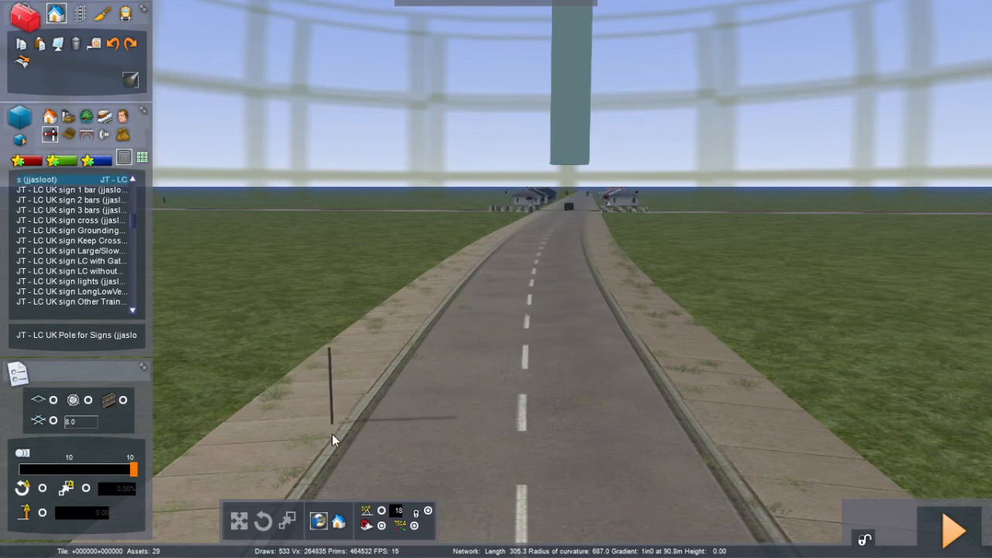
{"action": "left_click", "coordinate": [332, 435]}
{"action": "right_click", "coordinate": [404, 451]}
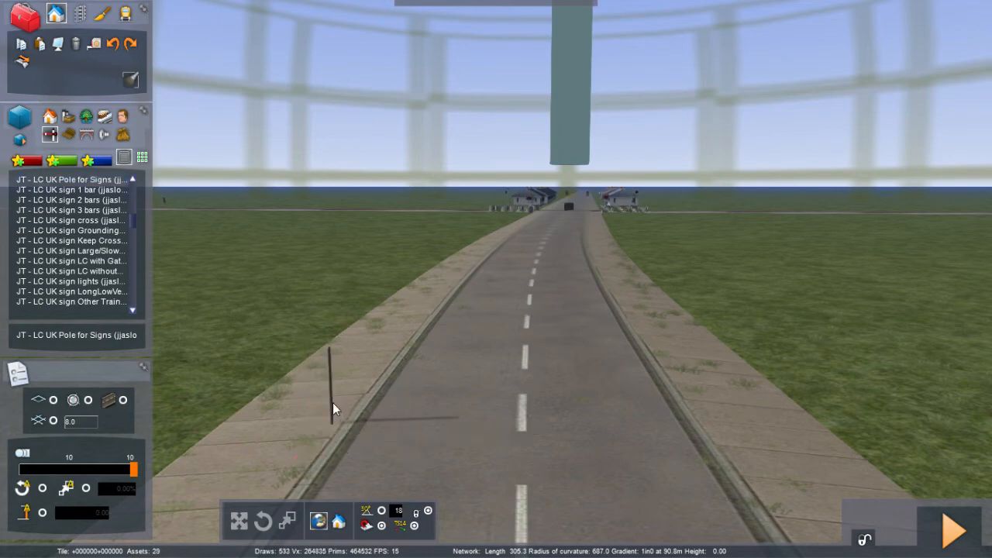
{"action": "left_click", "coordinate": [332, 402]}
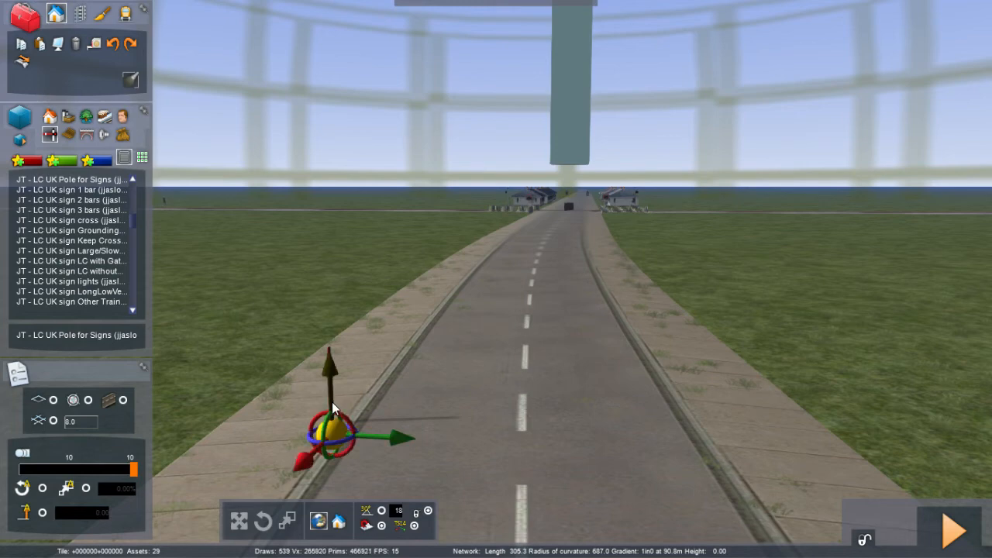
{"action": "key", "text": "Delete"}
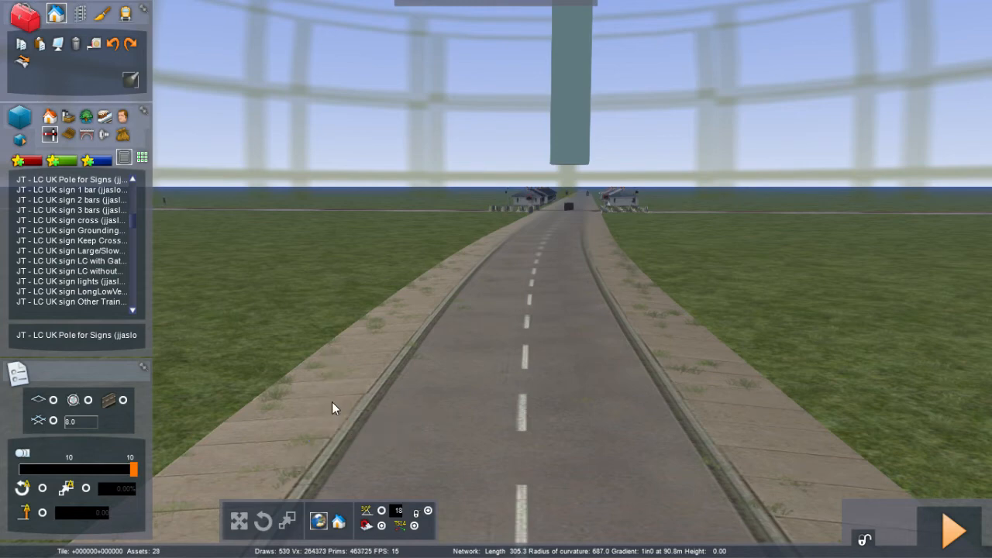
Step: Paste copies of the tall sign pole at intervals along the verge of the road
{"action": "right_click_drag", "start_coordinate": [332, 402], "coordinate": [345, 397]}
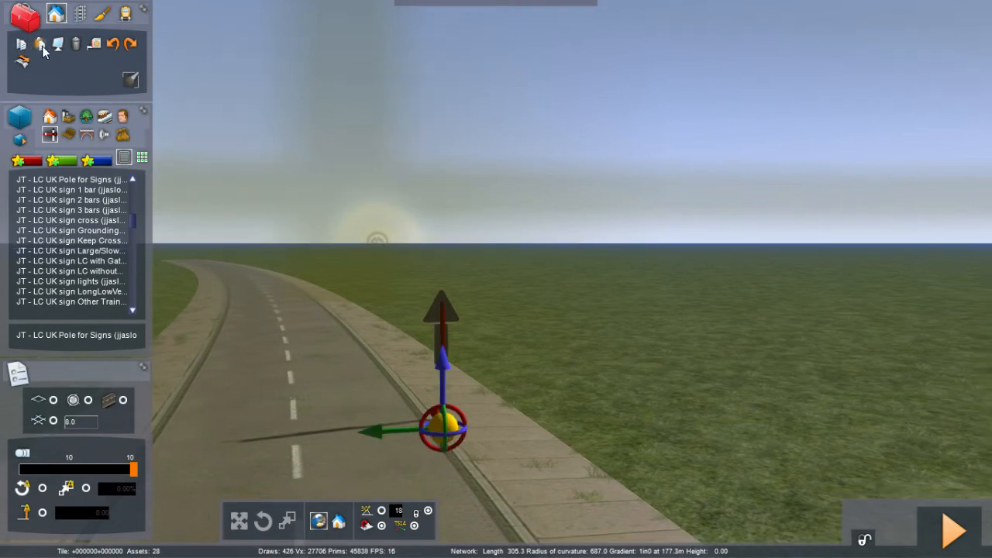
{"action": "left_click", "coordinate": [42, 48]}
{"action": "left_click", "coordinate": [450, 331]}
{"action": "right_click_drag", "start_coordinate": [449, 332], "coordinate": [574, 325]}
{"action": "left_click_drag", "start_coordinate": [449, 332], "coordinate": [553, 340]}
{"action": "left_click", "coordinate": [553, 339]}
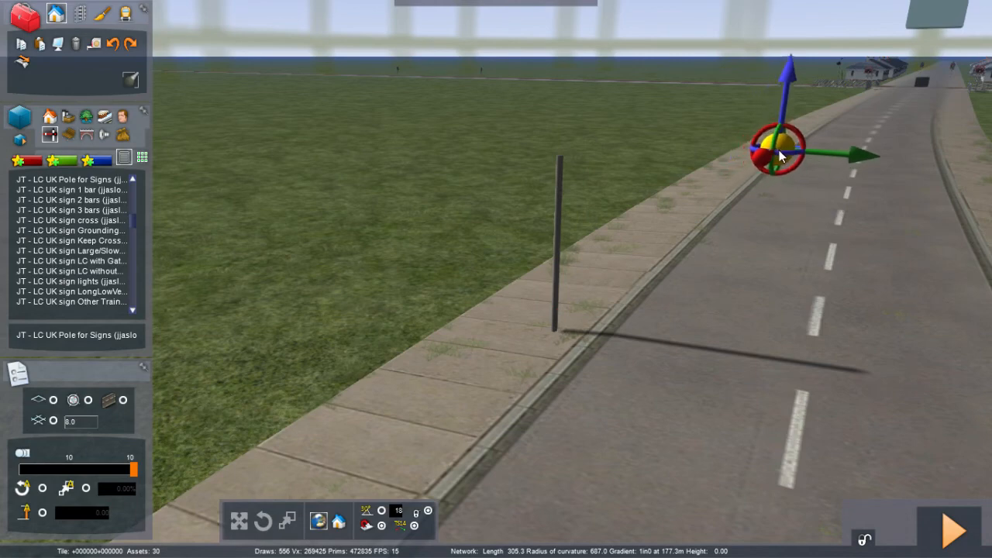
{"action": "left_click", "coordinate": [782, 148]}
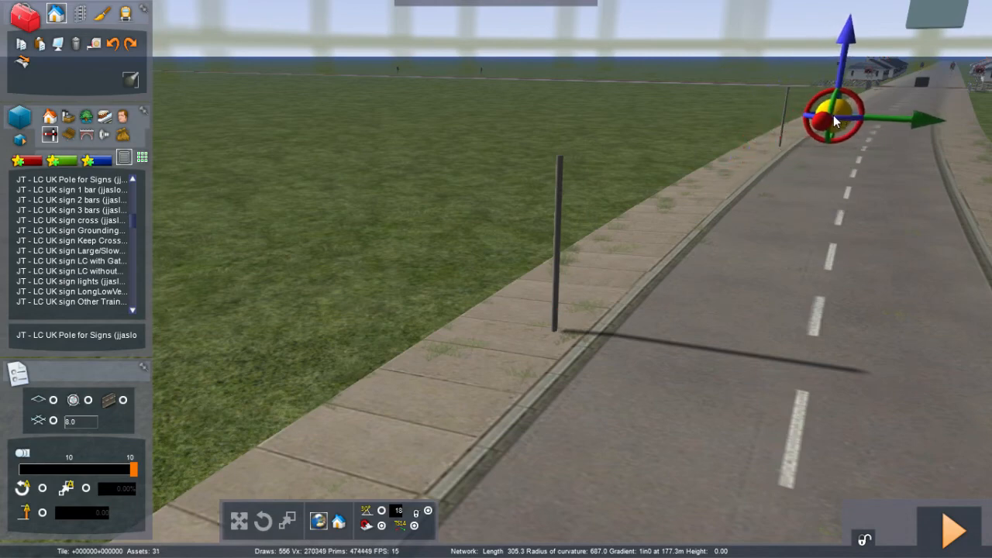
{"action": "left_click", "coordinate": [834, 113]}
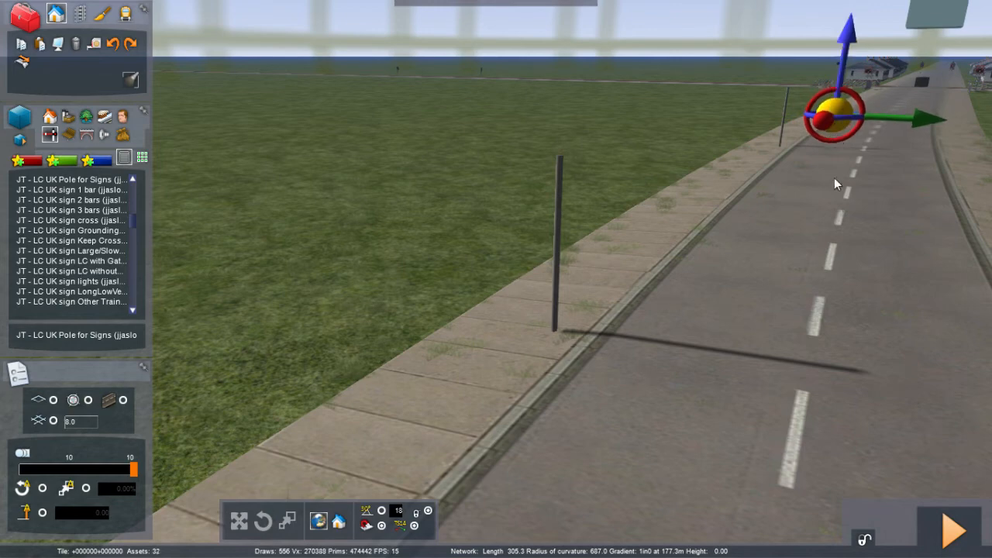
{"action": "right_click", "coordinate": [815, 261]}
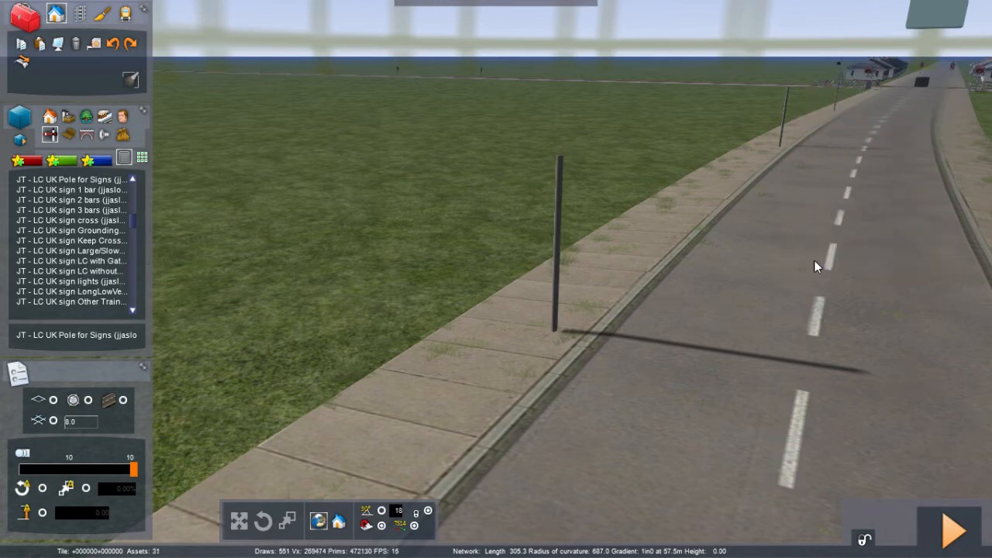
{"action": "mouse_move", "coordinate": [814, 261]}
{"action": "right_mouse_down"}
{"action": "mouse_move", "coordinate": [643, 290]}
{"action": "mouse_move", "coordinate": [814, 261]}
{"action": "right_mouse_up"}
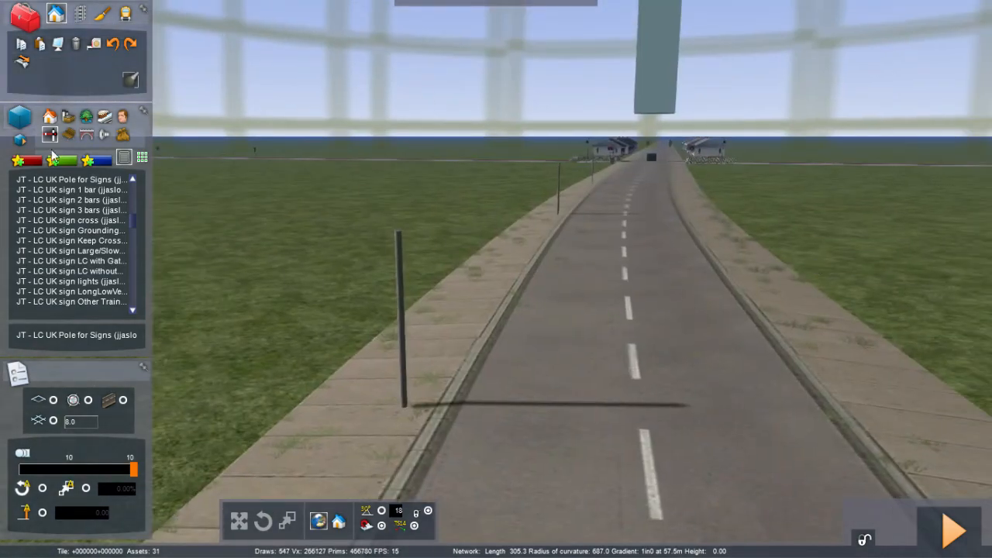
Step: Copy the triangle warning sign and paste it at the base of each newly placed pole
{"action": "right_click_drag", "start_coordinate": [316, 225], "coordinate": [487, 212]}
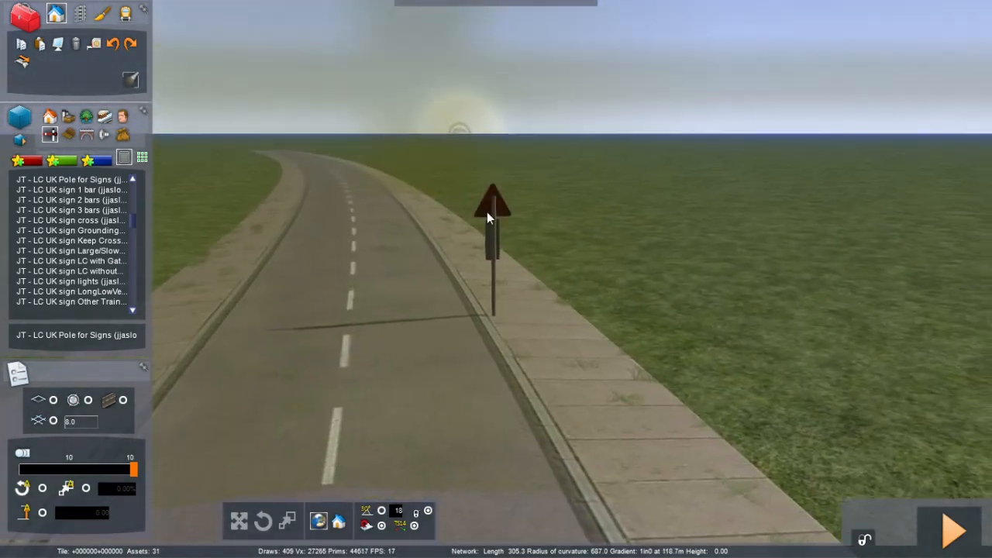
{"action": "left_click", "coordinate": [487, 212]}
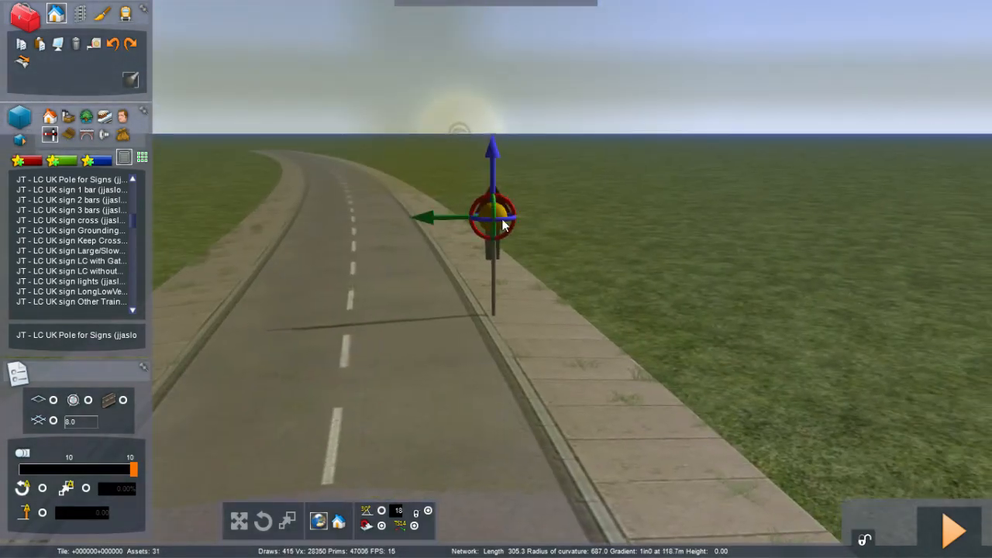
{"action": "left_click", "coordinate": [23, 45]}
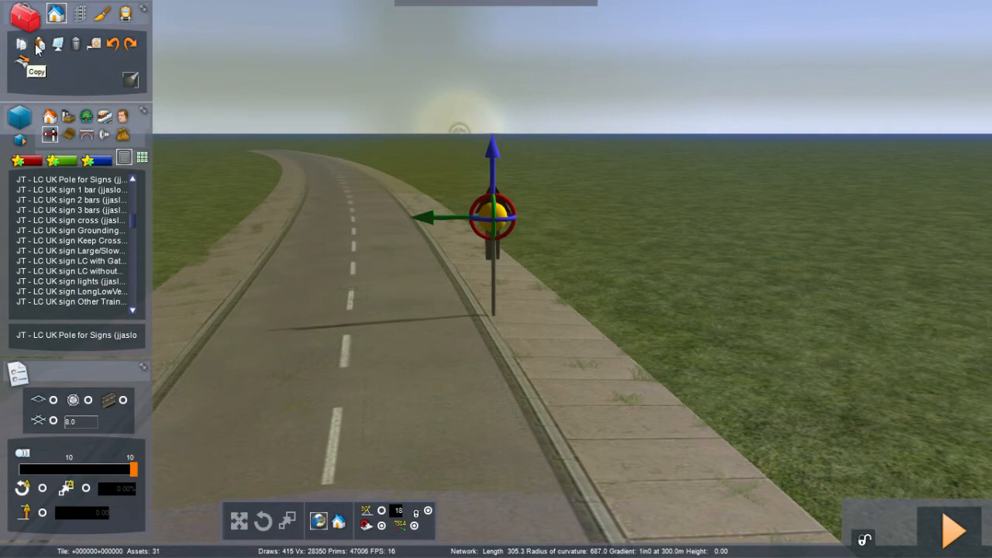
{"action": "left_click", "coordinate": [40, 45]}
{"action": "left_click", "coordinate": [452, 335]}
{"action": "right_click_drag", "start_coordinate": [452, 335], "coordinate": [866, 283]}
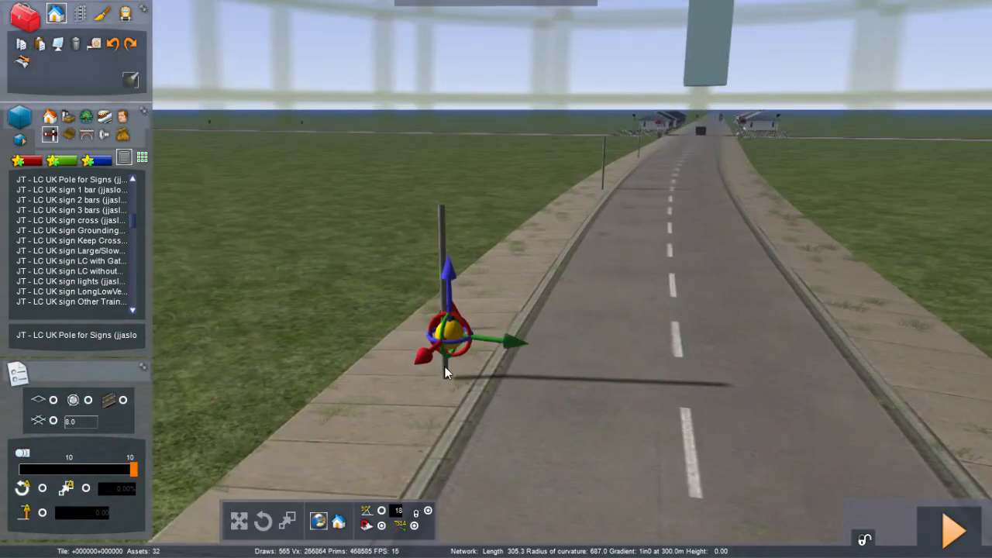
{"action": "left_click_drag", "start_coordinate": [444, 385], "coordinate": [447, 395]}
{"action": "left_click", "coordinate": [447, 390]}
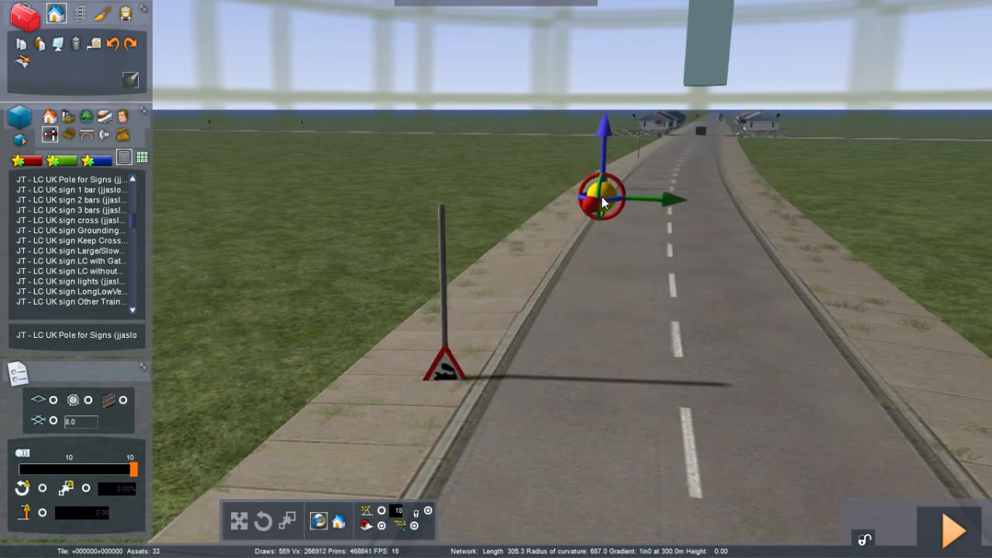
{"action": "left_click", "coordinate": [601, 196]}
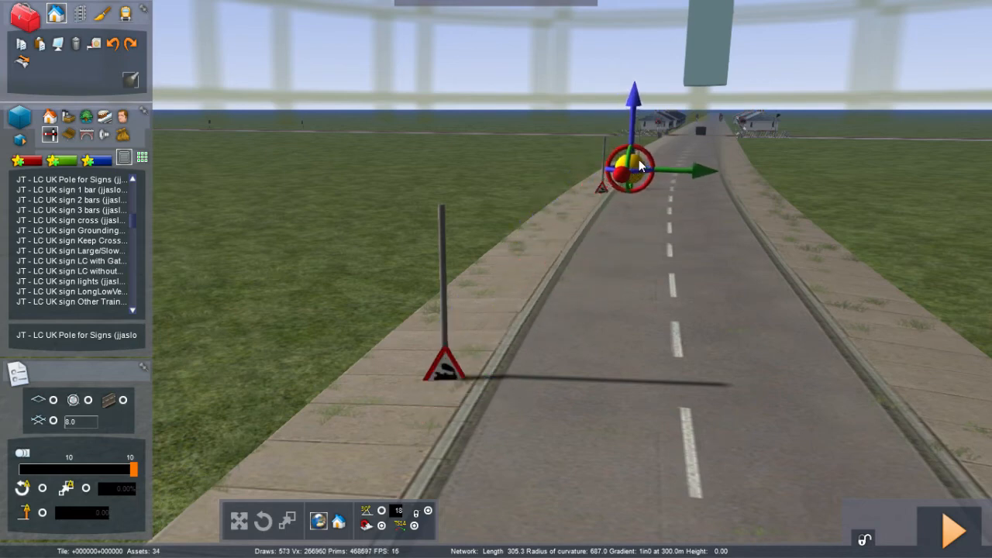
{"action": "left_click", "coordinate": [639, 160]}
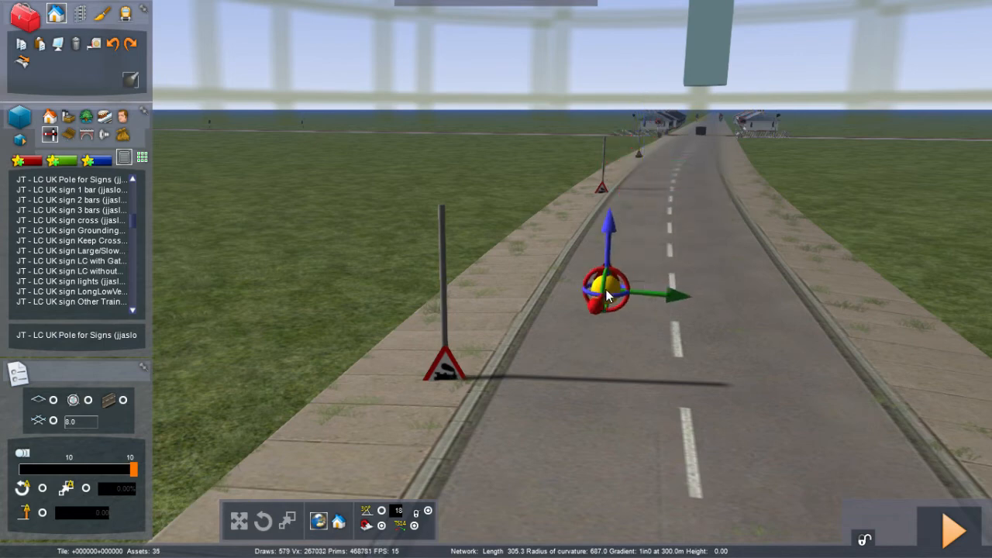
Step: Raise the nearest pole's pasted triangle sign to the top of its pole
{"action": "left_click", "coordinate": [449, 370]}
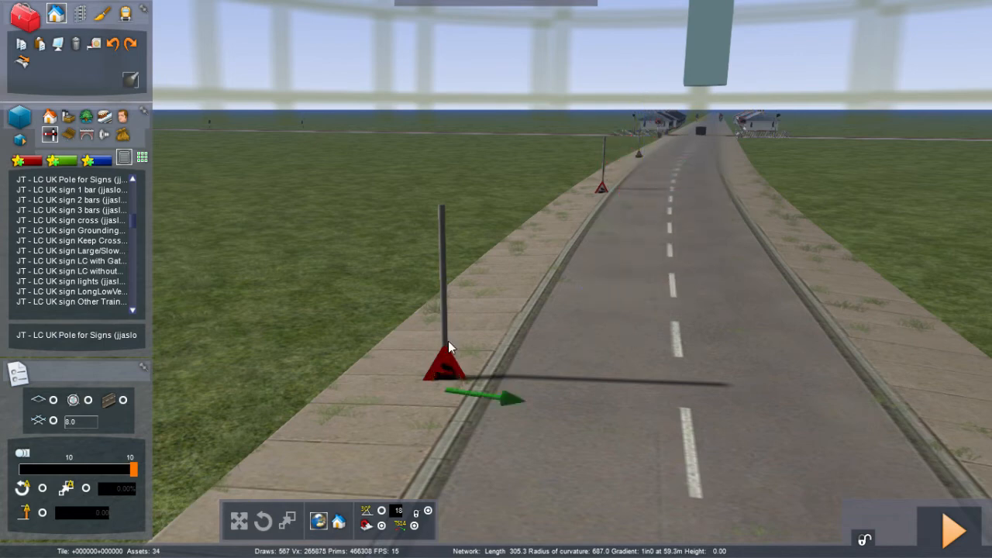
{"action": "left_click_drag", "start_coordinate": [440, 292], "coordinate": [449, 176]}
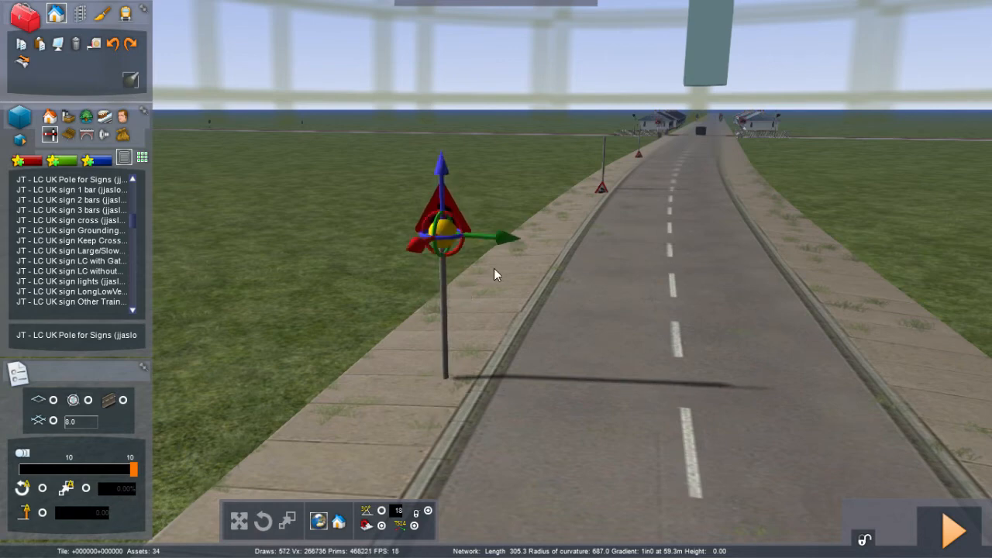
Step: Place an LC UK sign 2 bars at the base of the nearest new pole
{"action": "left_click", "coordinate": [78, 202]}
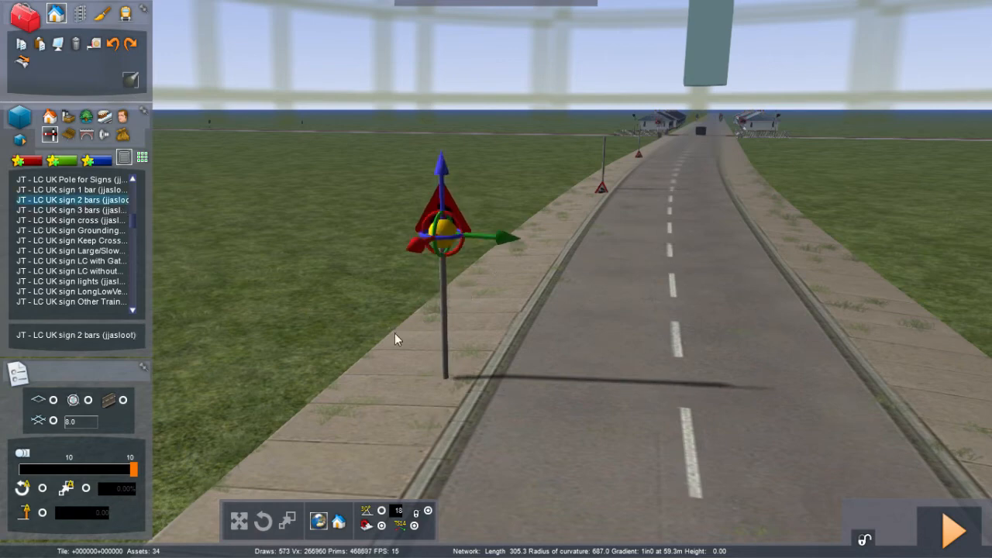
{"action": "left_click", "coordinate": [435, 367]}
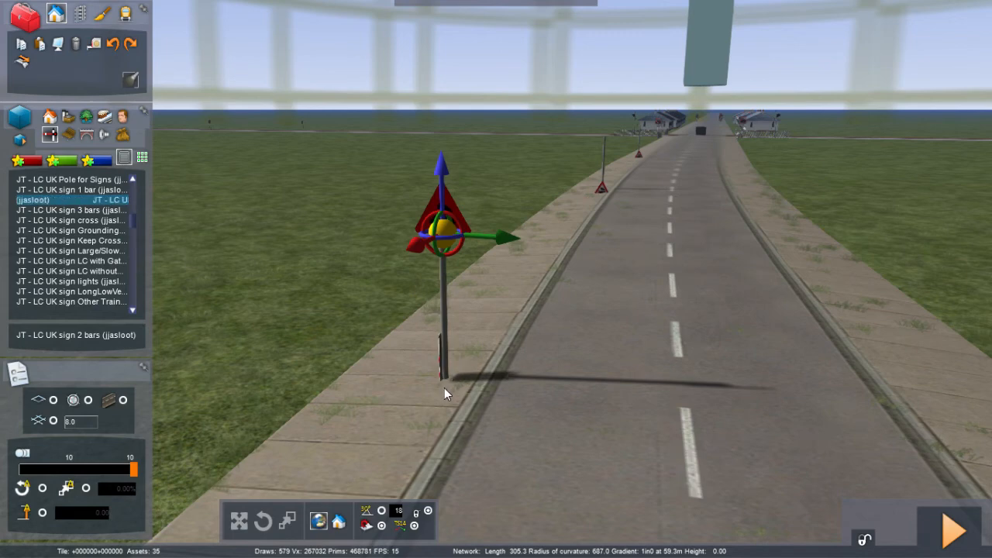
{"action": "left_click", "coordinate": [445, 389]}
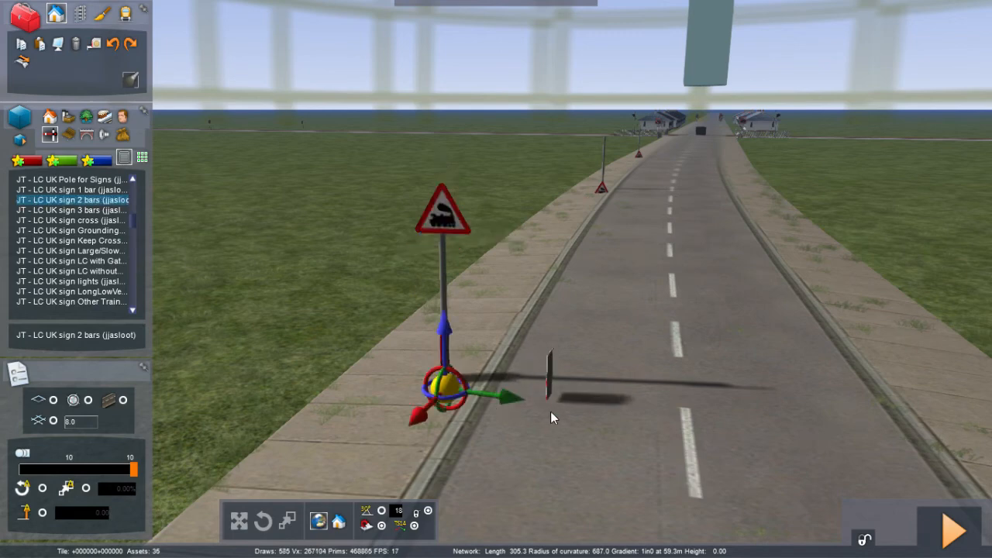
{"action": "right_click", "coordinate": [550, 411]}
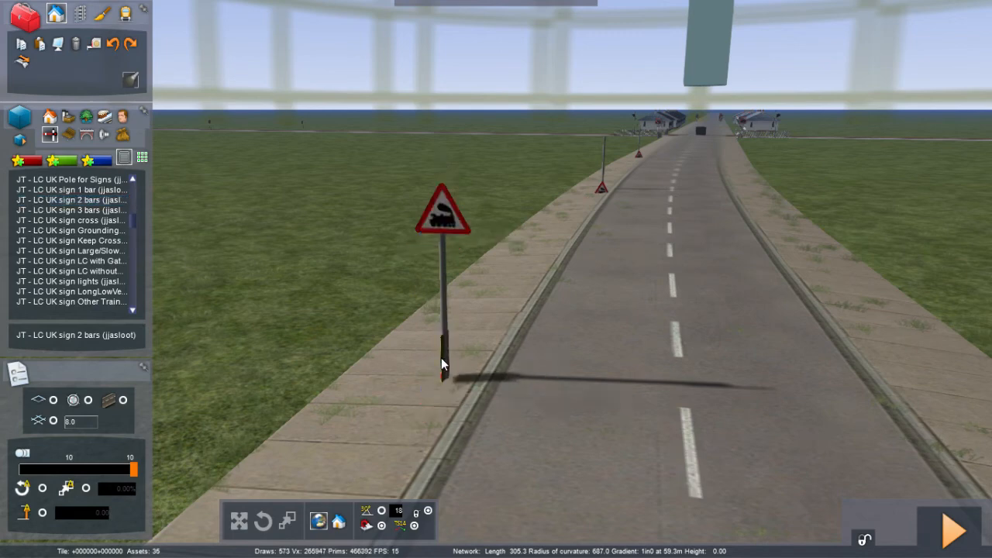
{"action": "left_click", "coordinate": [447, 395]}
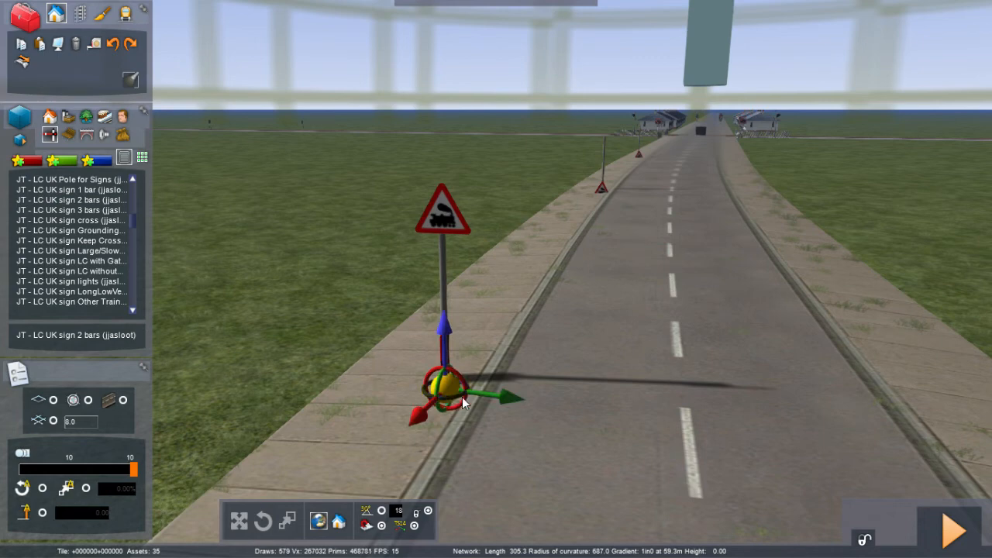
{"action": "left_click_drag", "start_coordinate": [462, 396], "coordinate": [649, 395]}
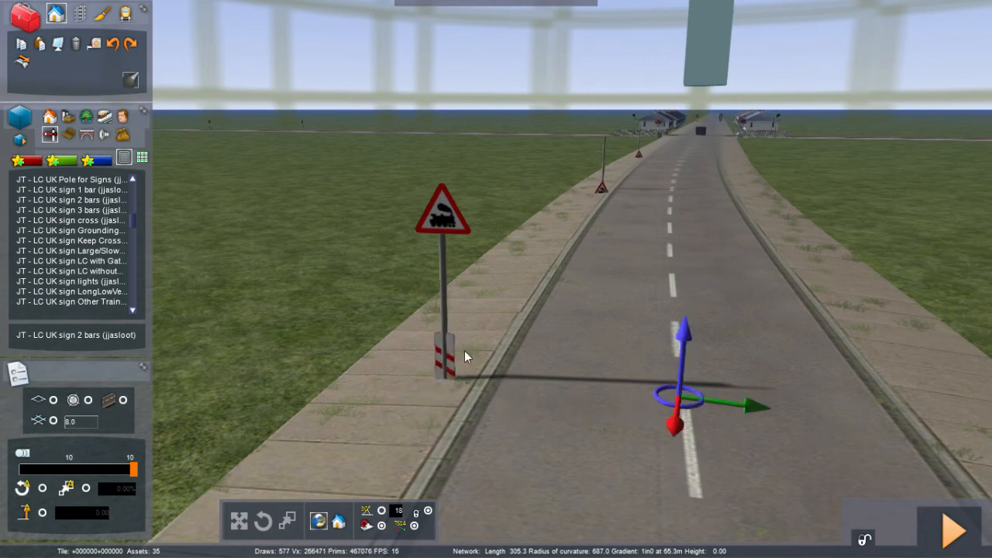
Step: Raise the 2-bar sign up the pole and align it just beneath the triangle sign
{"action": "right_click_drag", "start_coordinate": [299, 309], "coordinate": [612, 295]}
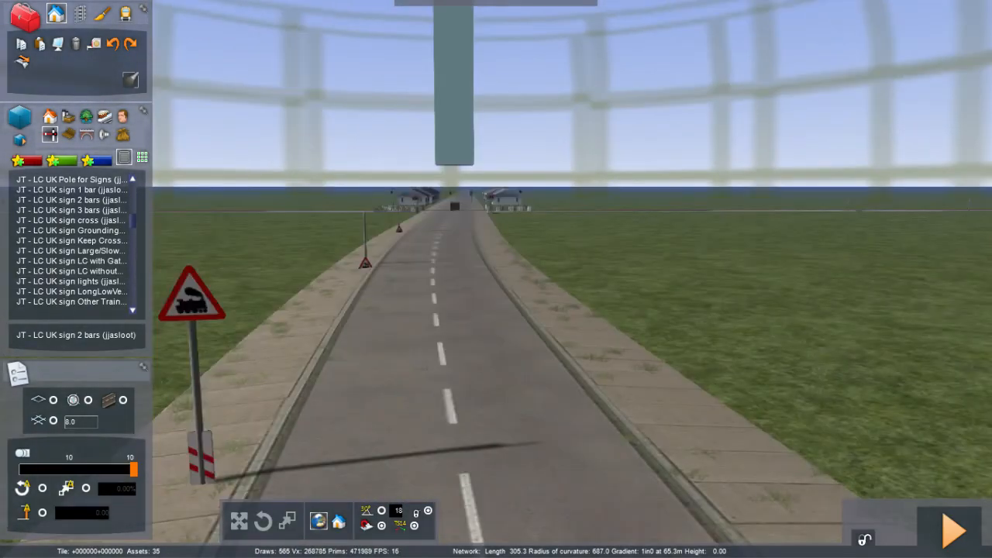
{"action": "right_click_drag", "start_coordinate": [435, 337], "coordinate": [364, 371]}
{"action": "double_click", "coordinate": [362, 369]}
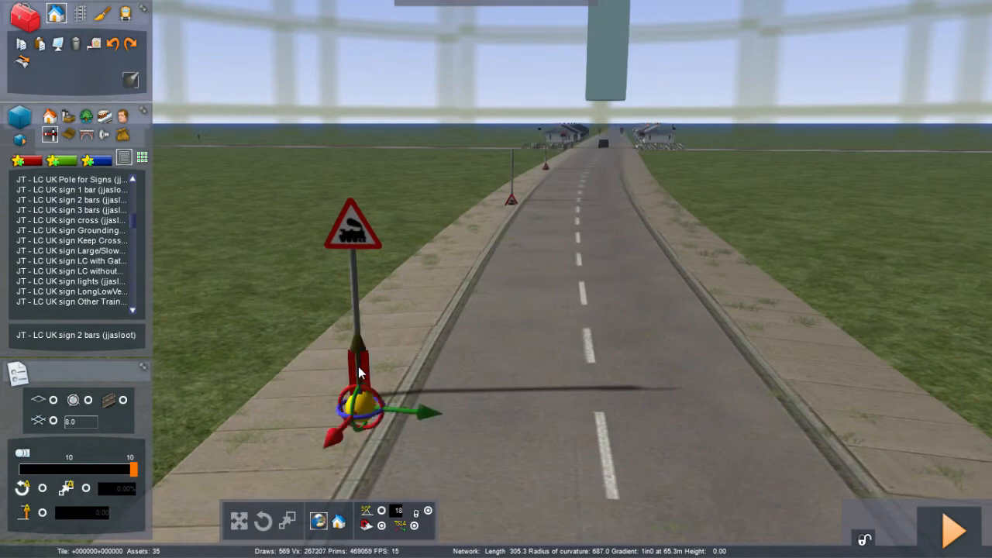
{"action": "left_click_drag", "start_coordinate": [359, 364], "coordinate": [349, 265]}
{"action": "left_click", "coordinate": [327, 331]}
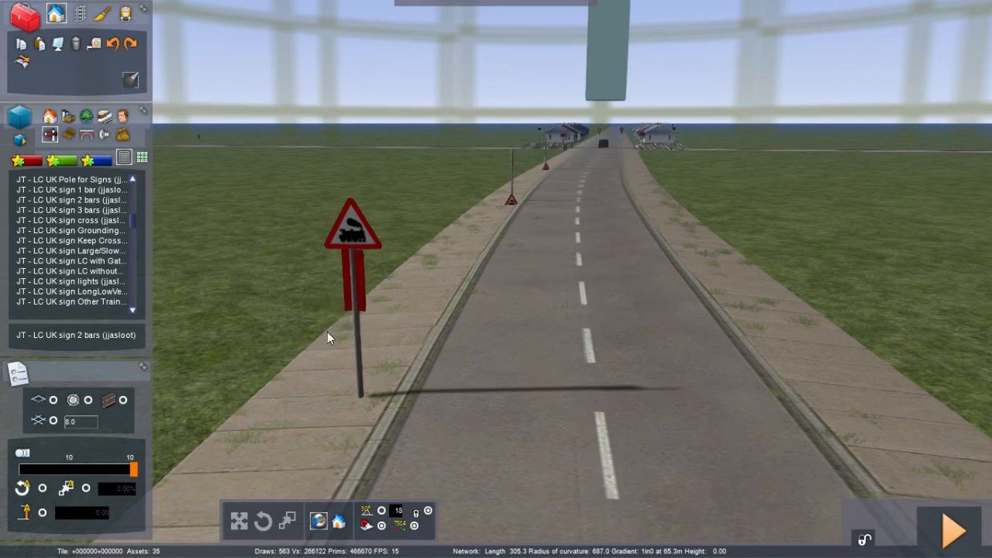
{"action": "left_click_drag", "start_coordinate": [327, 333], "coordinate": [327, 332]}
{"action": "left_click_drag", "start_coordinate": [323, 334], "coordinate": [326, 339]}
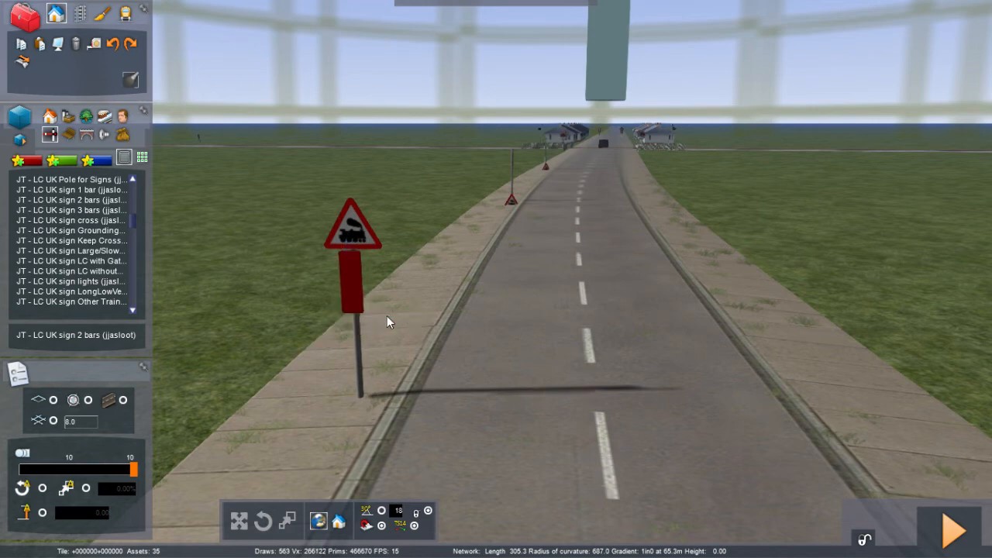
Step: Settle the 2-bar sign into its final position just beneath the triangle sign
{"action": "left_click_drag", "start_coordinate": [387, 316], "coordinate": [388, 316]}
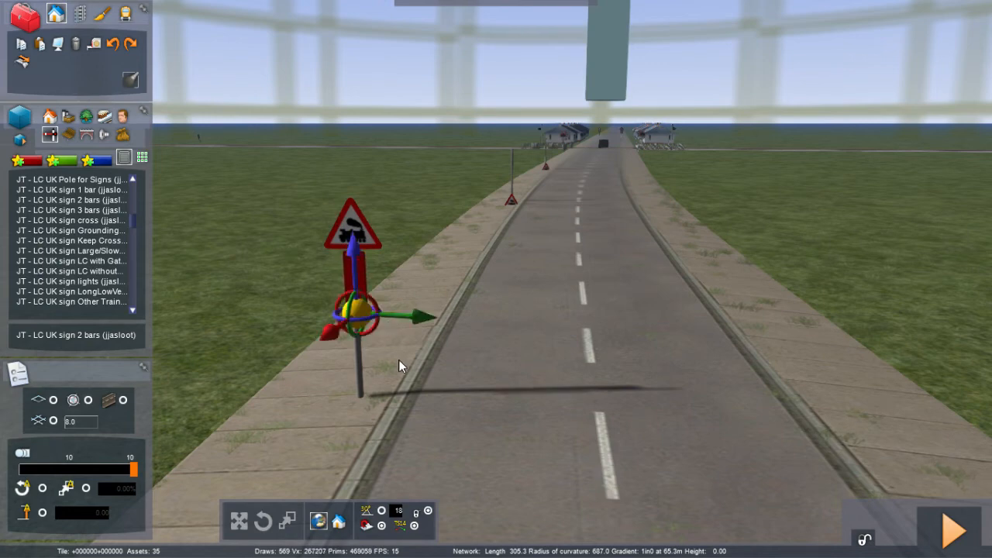
{"action": "left_click", "coordinate": [408, 369]}
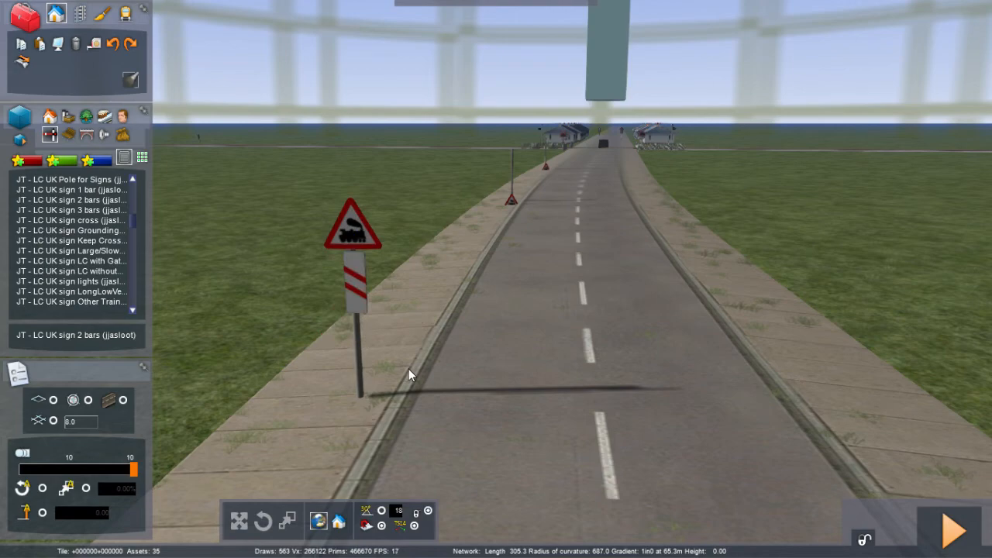
Step: Raise the second pole's pasted triangle warning sign from its base to the top of the pole
{"action": "key", "text": "Up"}
{"action": "mouse_move", "coordinate": [409, 369]}
{"action": "right_mouse_down"}
{"action": "mouse_move", "coordinate": [419, 354]}
{"action": "mouse_move", "coordinate": [298, 383]}
{"action": "mouse_move", "coordinate": [203, 386]}
{"action": "mouse_move", "coordinate": [326, 349]}
{"action": "mouse_move", "coordinate": [357, 298]}
{"action": "mouse_move", "coordinate": [361, 357]}
{"action": "right_mouse_up"}
{"action": "key", "text": "Right"}
{"action": "key", "text": "Left"}
{"action": "key", "text": "Down"}
{"action": "key", "text": "Up"}
{"action": "key", "text": "Up"}
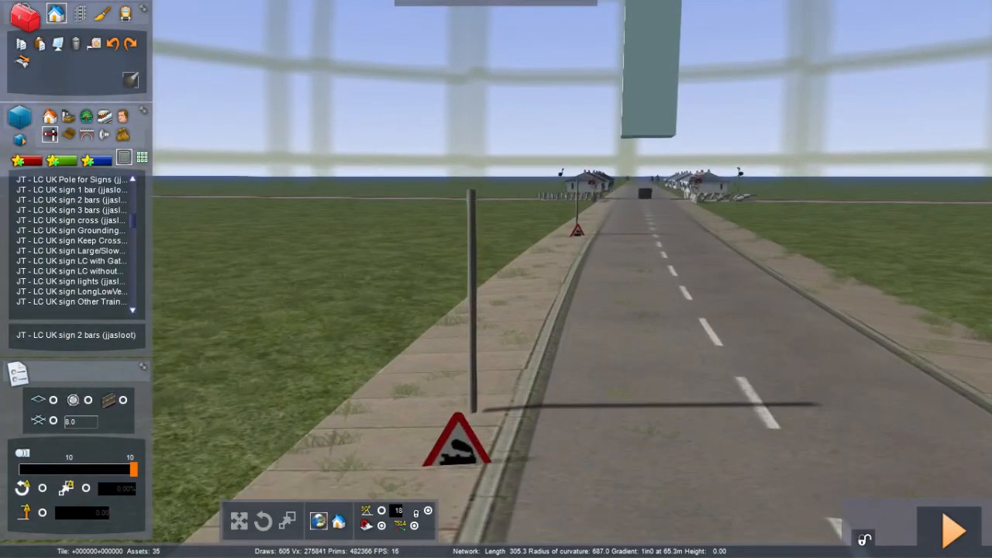
{"action": "left_click_drag", "start_coordinate": [456, 447], "coordinate": [468, 401]}
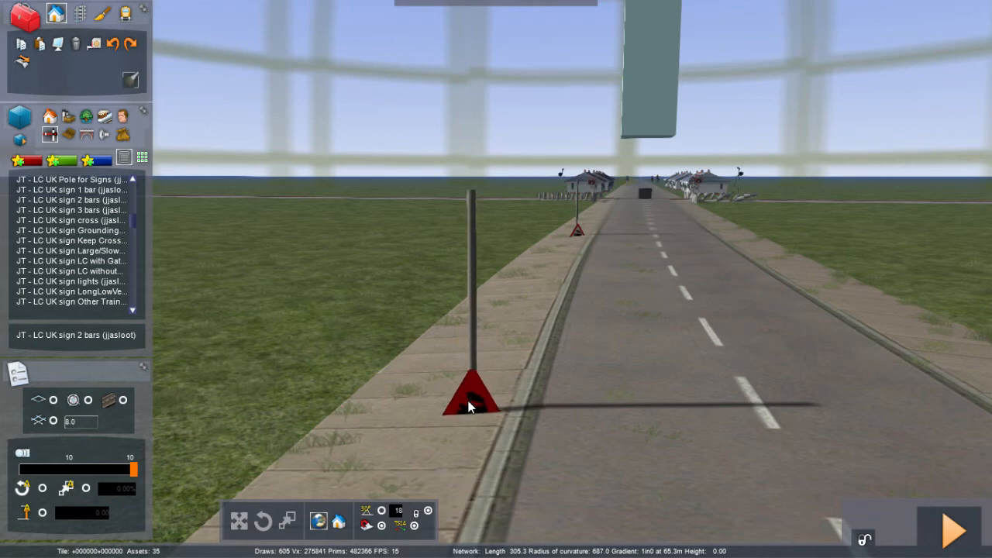
{"action": "left_click", "coordinate": [469, 402]}
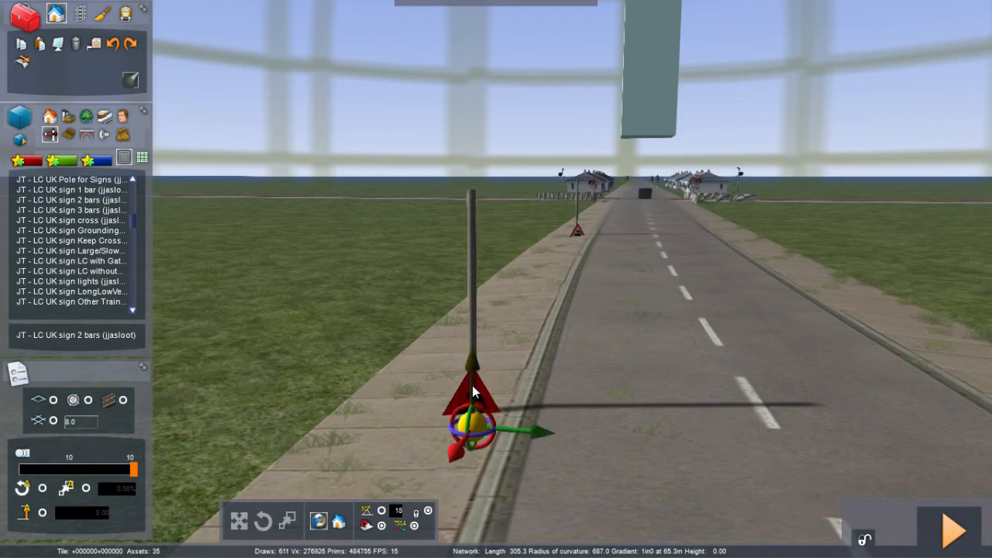
{"action": "left_click_drag", "start_coordinate": [473, 366], "coordinate": [479, 180]}
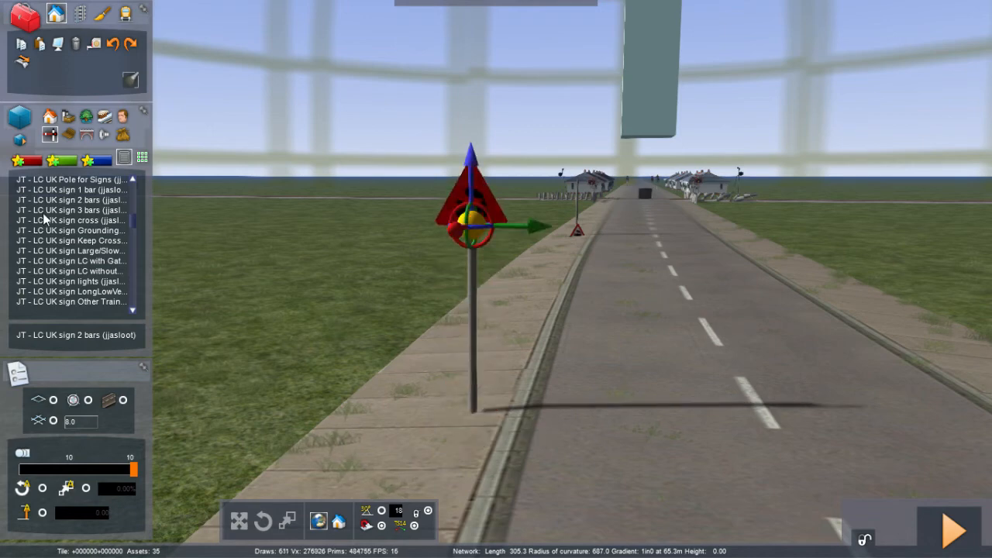
Step: Place an LC UK sign 1 bar beside the road and move it up onto the second pole beneath the triangle sign
{"action": "left_click", "coordinate": [86, 189]}
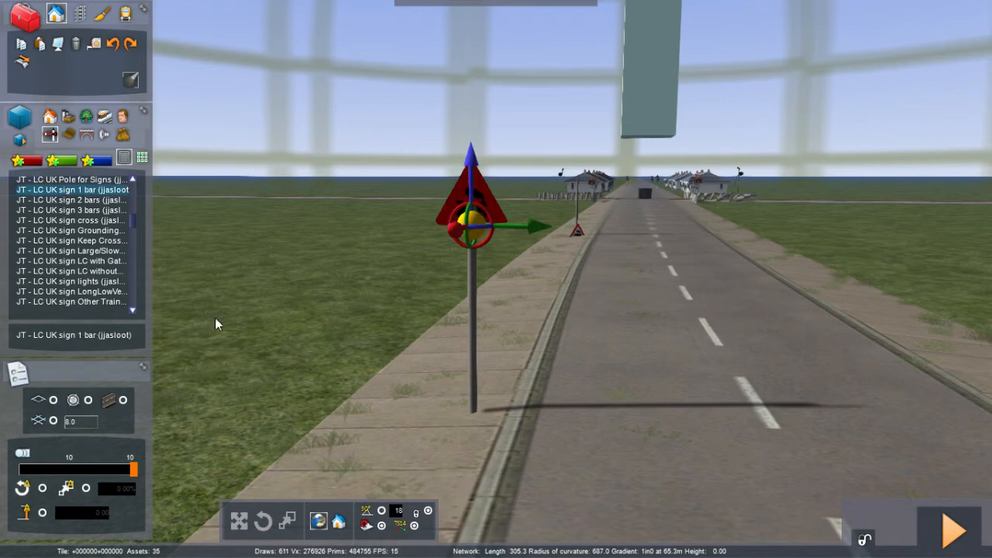
{"action": "left_click", "coordinate": [82, 190]}
{"action": "left_click_drag", "start_coordinate": [316, 425], "coordinate": [272, 399]}
{"action": "left_click", "coordinate": [272, 394]}
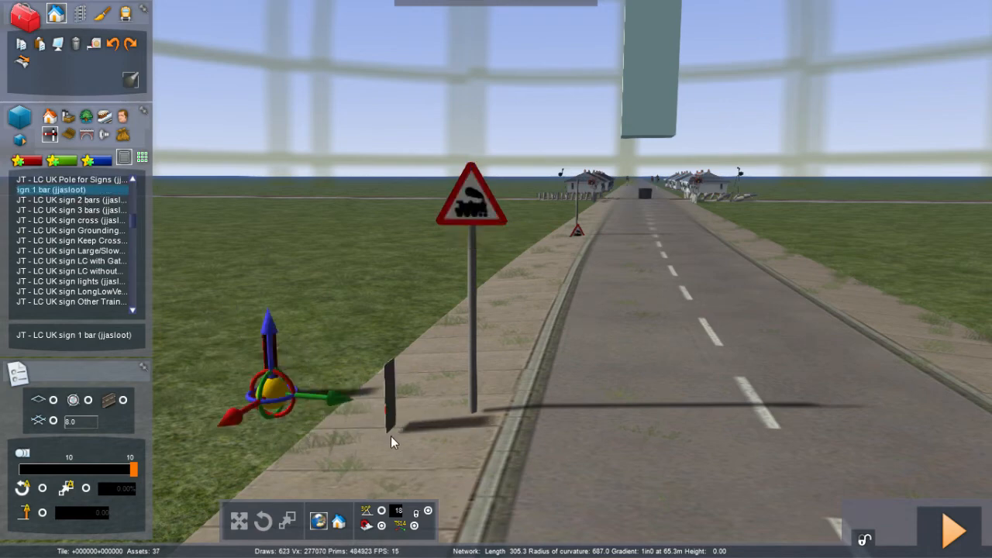
{"action": "right_click", "coordinate": [391, 436]}
{"action": "left_click", "coordinate": [268, 382]}
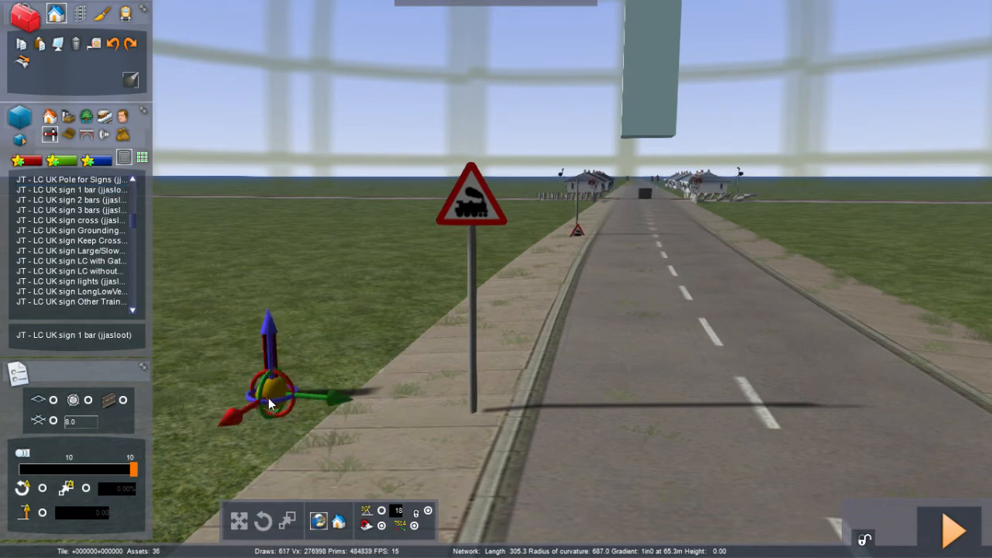
{"action": "left_click", "coordinate": [370, 399]}
{"action": "left_click_drag", "start_coordinate": [369, 399], "coordinate": [581, 422]}
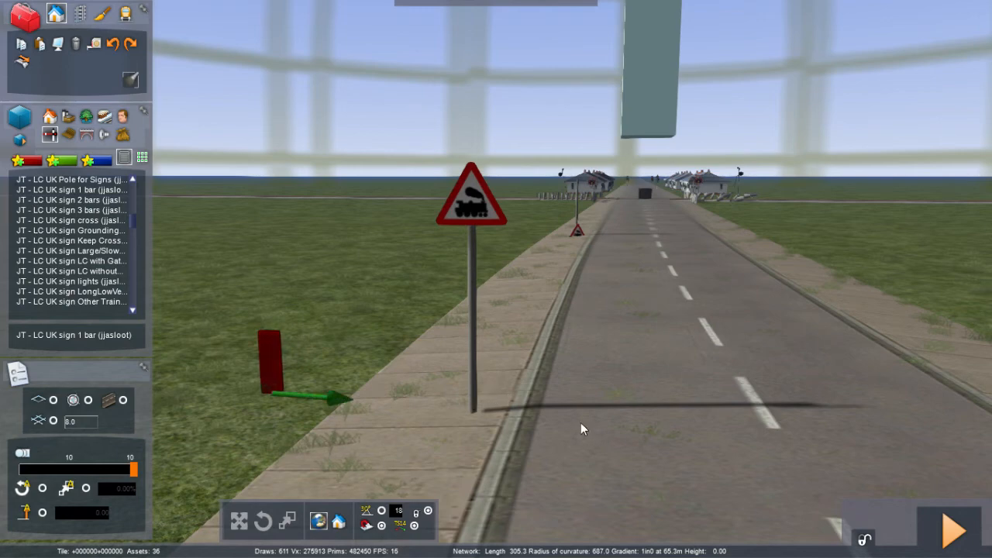
{"action": "left_click", "coordinate": [331, 407]}
{"action": "left_click_drag", "start_coordinate": [269, 362], "coordinate": [467, 238]}
{"action": "left_click", "coordinate": [591, 386]}
Step: Raise the third pole's triangle warning sign from its base to the top of the pole
{"action": "key", "text": "Up"}
{"action": "right_click_drag", "start_coordinate": [591, 387], "coordinate": [660, 402]}
{"action": "key", "text": "Up"}
{"action": "key", "text": "Up"}
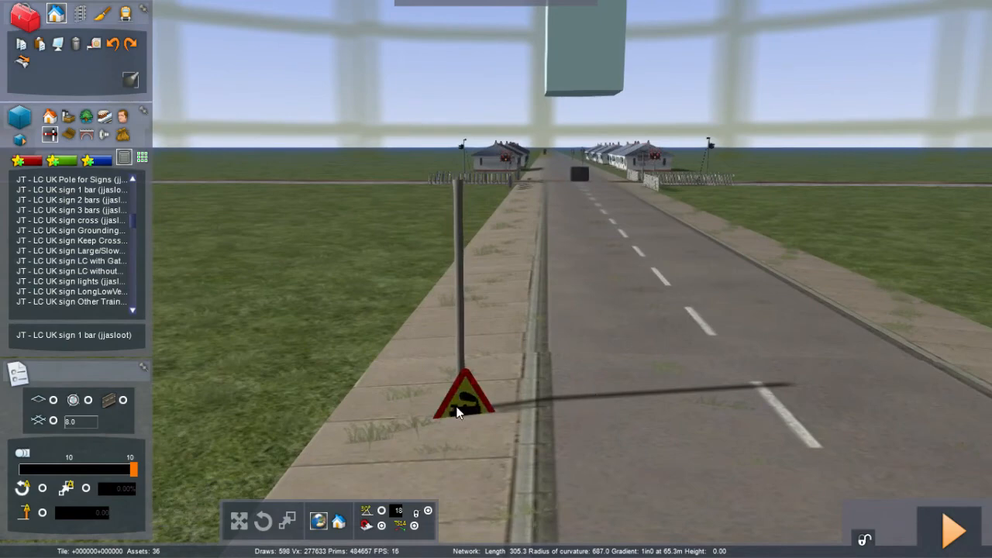
{"action": "left_click_drag", "start_coordinate": [457, 406], "coordinate": [472, 192]}
{"action": "left_click", "coordinate": [472, 194]}
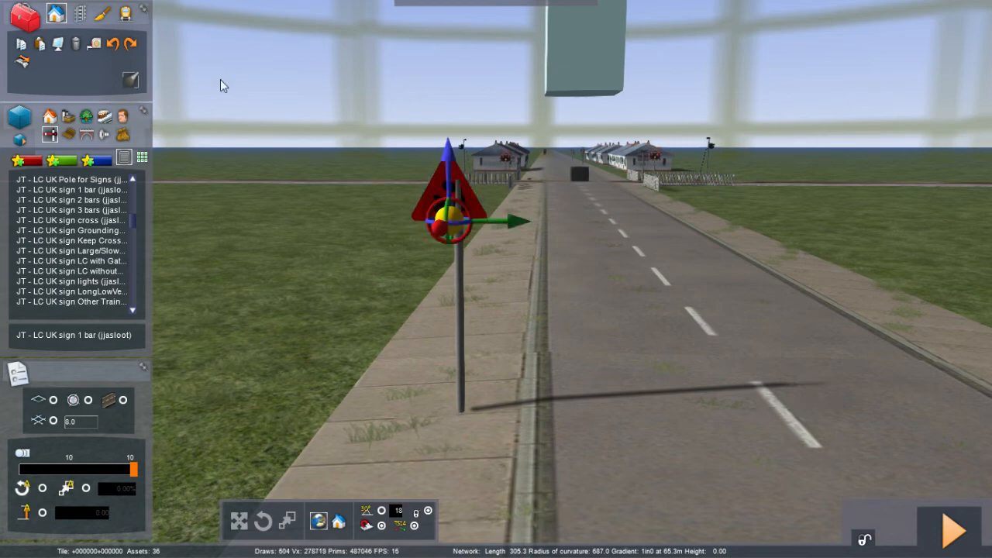
{"action": "left_click", "coordinate": [115, 45]}
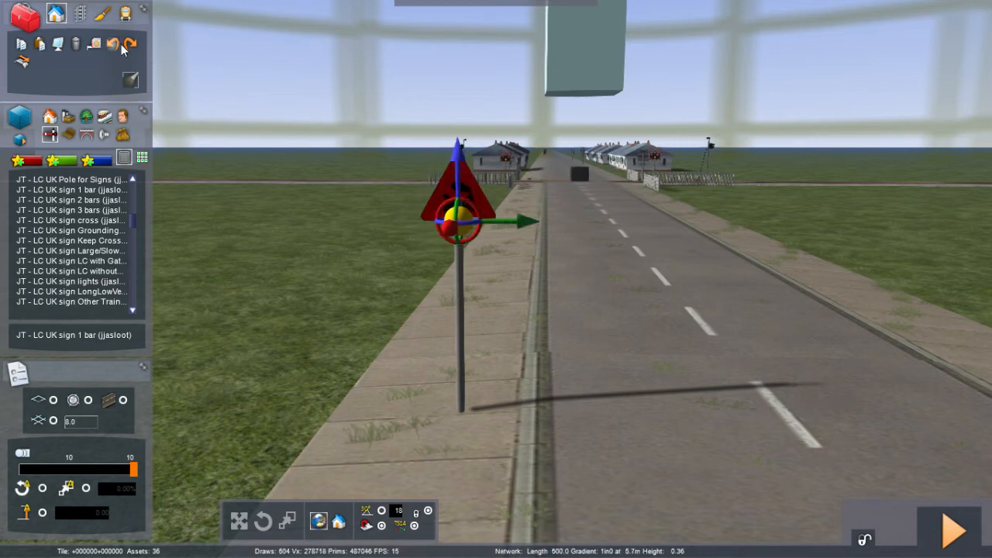
{"action": "left_click", "coordinate": [298, 339]}
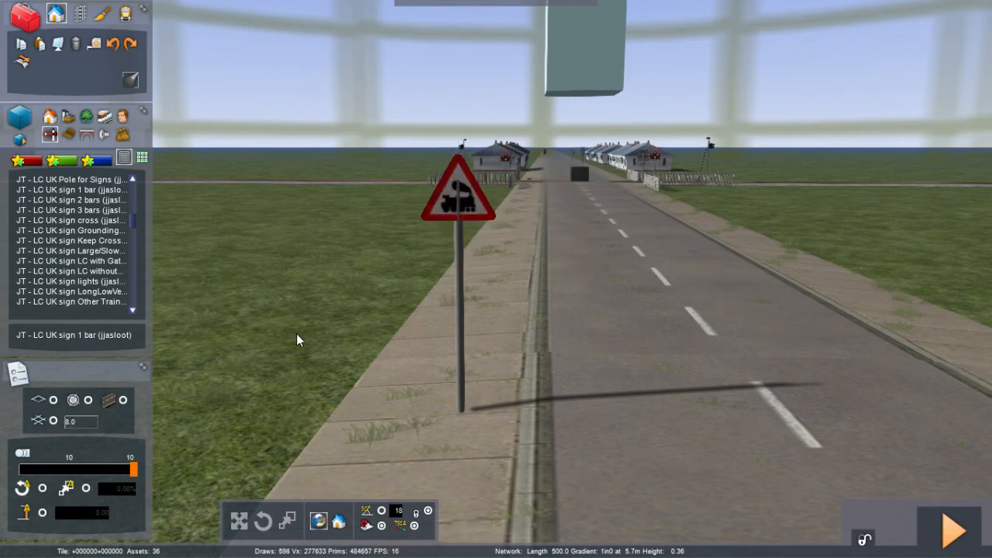
{"action": "left_click", "coordinate": [462, 194]}
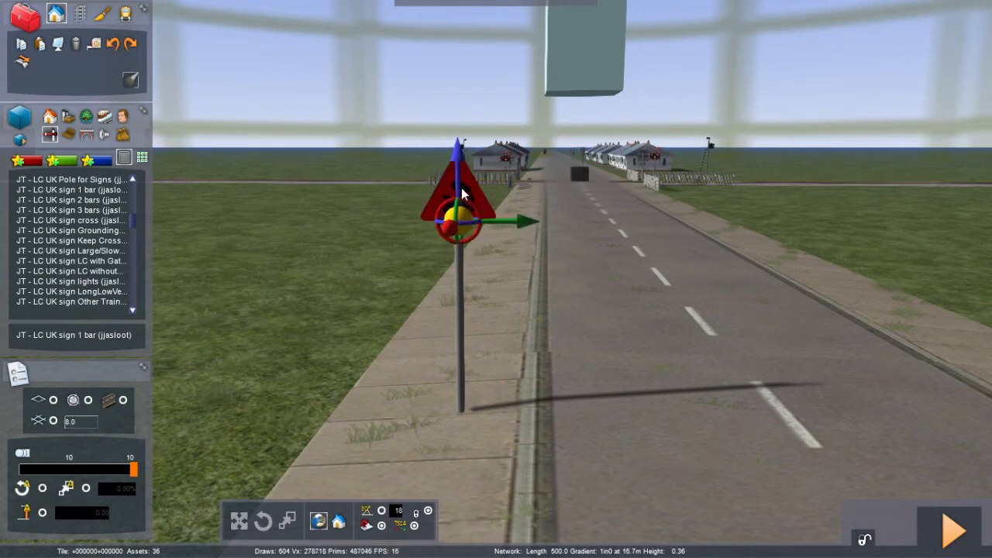
{"action": "left_click_drag", "start_coordinate": [462, 194], "coordinate": [457, 162]}
{"action": "right_click", "coordinate": [440, 386]}
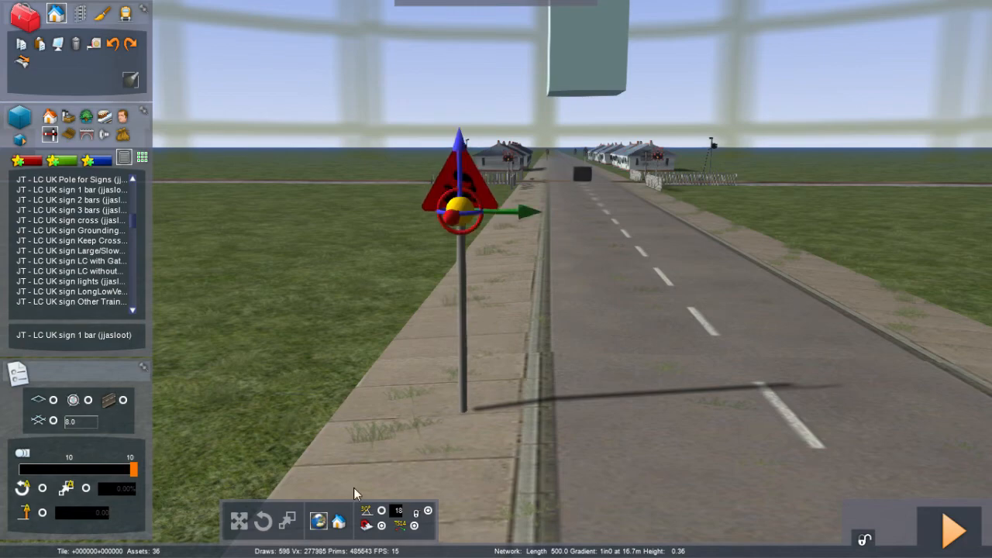
Step: Paste a copied 'STOP when lights show' sign at the third pole's base, turn it to face the road, and raise it beneath the triangle sign
{"action": "right_click_drag", "start_coordinate": [354, 494], "coordinate": [155, 500]}
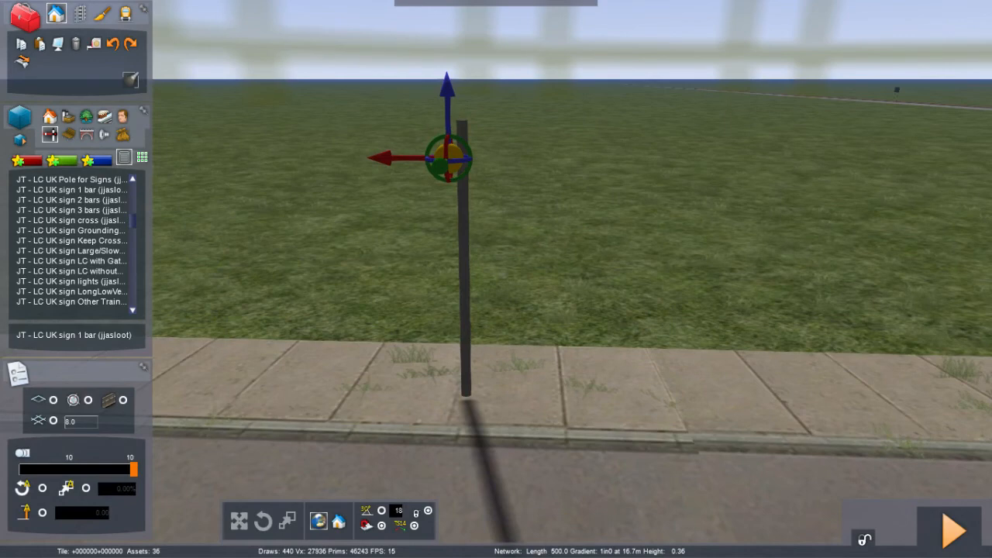
{"action": "left_click_drag", "start_coordinate": [383, 157], "coordinate": [388, 155]}
{"action": "left_click", "coordinate": [563, 242]}
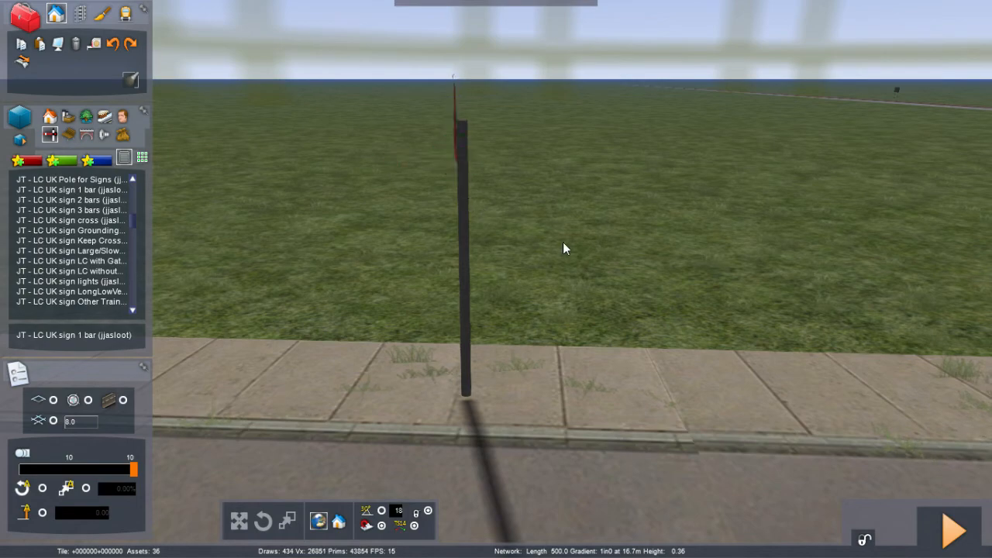
{"action": "right_click_drag", "start_coordinate": [563, 242], "coordinate": [659, 194]}
{"action": "key", "text": "Left"}
{"action": "right_click_drag", "start_coordinate": [563, 242], "coordinate": [667, 242]}
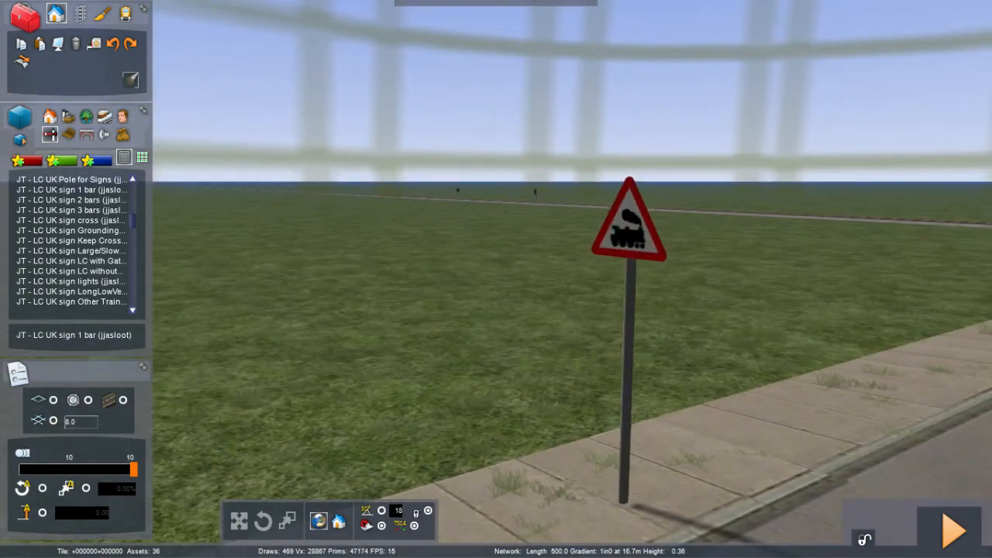
{"action": "key", "text": "Down"}
{"action": "right_click_drag", "start_coordinate": [563, 242], "coordinate": [612, 271]}
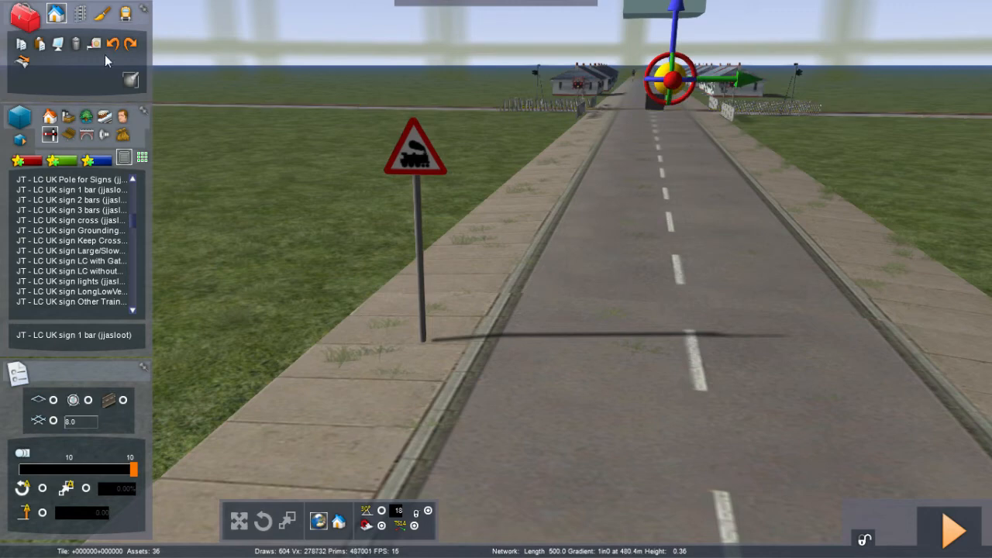
{"action": "left_click", "coordinate": [39, 48]}
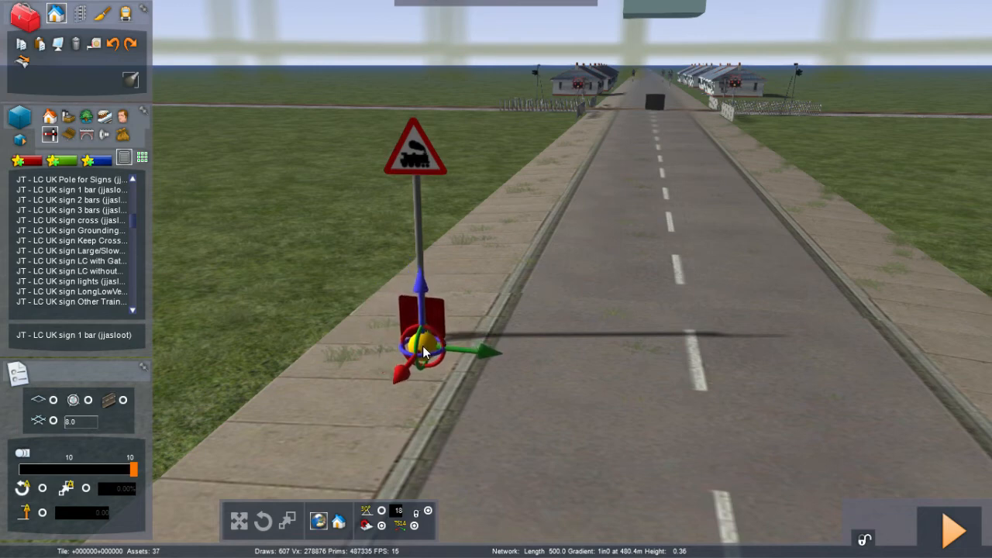
{"action": "left_click", "coordinate": [423, 347]}
{"action": "right_click", "coordinate": [561, 346]}
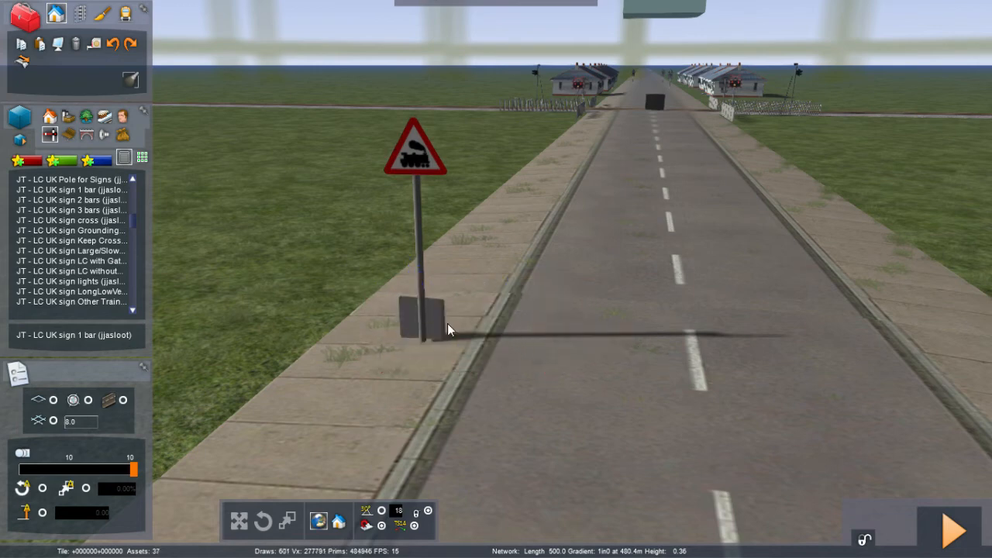
{"action": "left_click", "coordinate": [439, 320]}
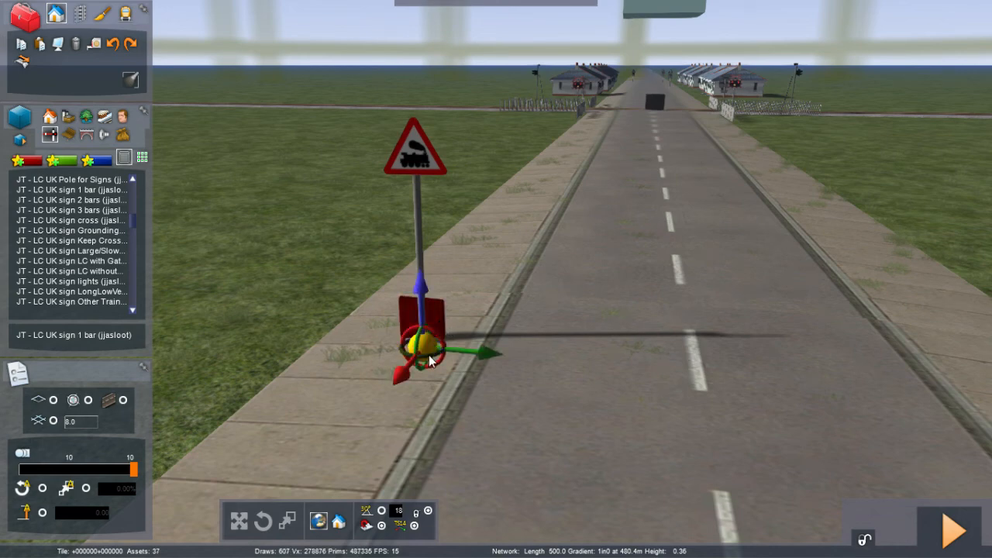
{"action": "left_click", "coordinate": [402, 372]}
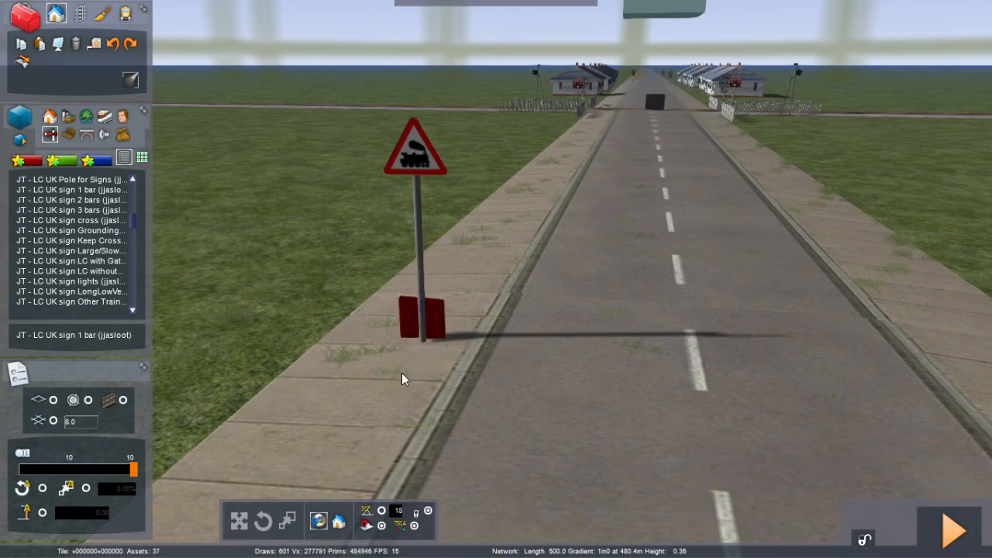
{"action": "left_click_drag", "start_coordinate": [401, 372], "coordinate": [408, 376]}
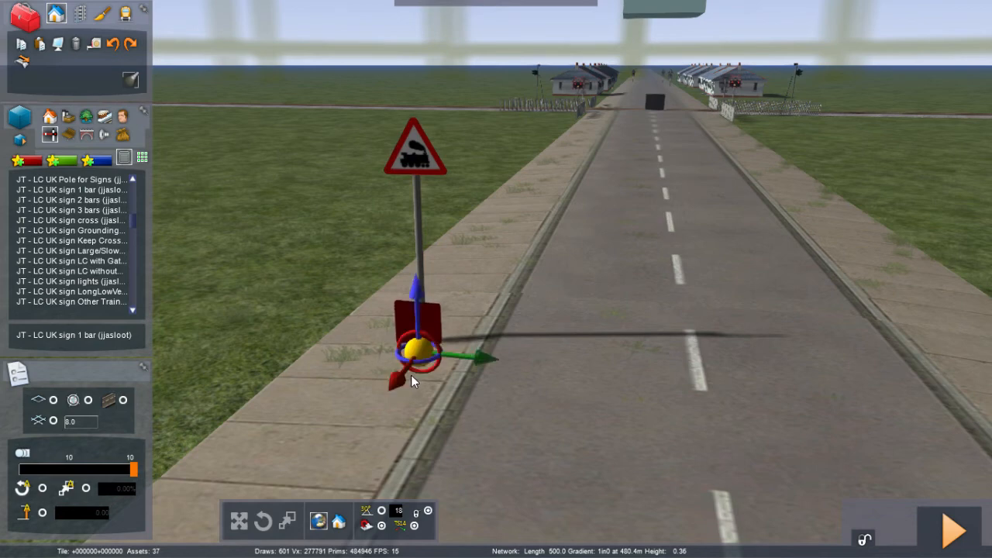
{"action": "left_click_drag", "start_coordinate": [476, 359], "coordinate": [477, 356]}
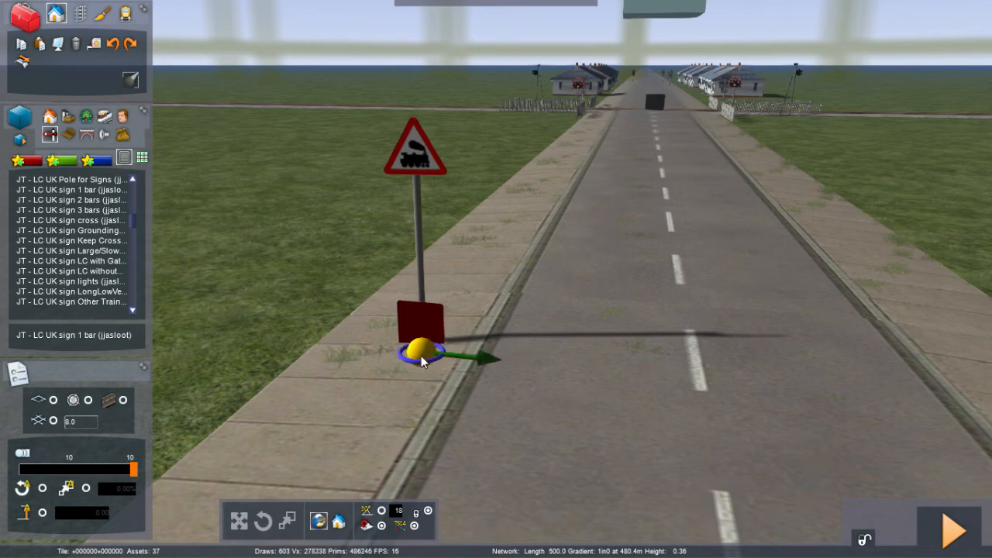
{"action": "left_click_drag", "start_coordinate": [405, 376], "coordinate": [406, 376]}
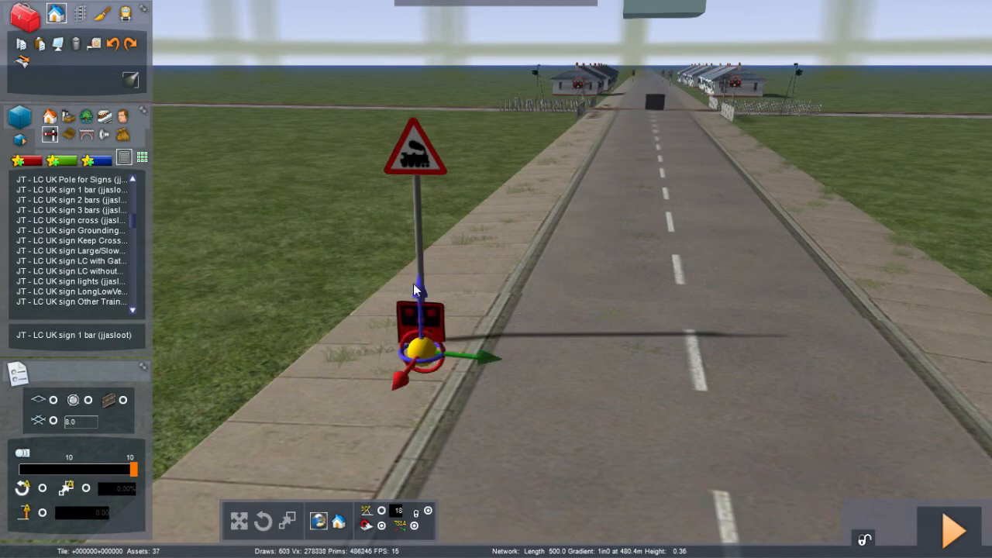
{"action": "left_click_drag", "start_coordinate": [422, 301], "coordinate": [410, 171]}
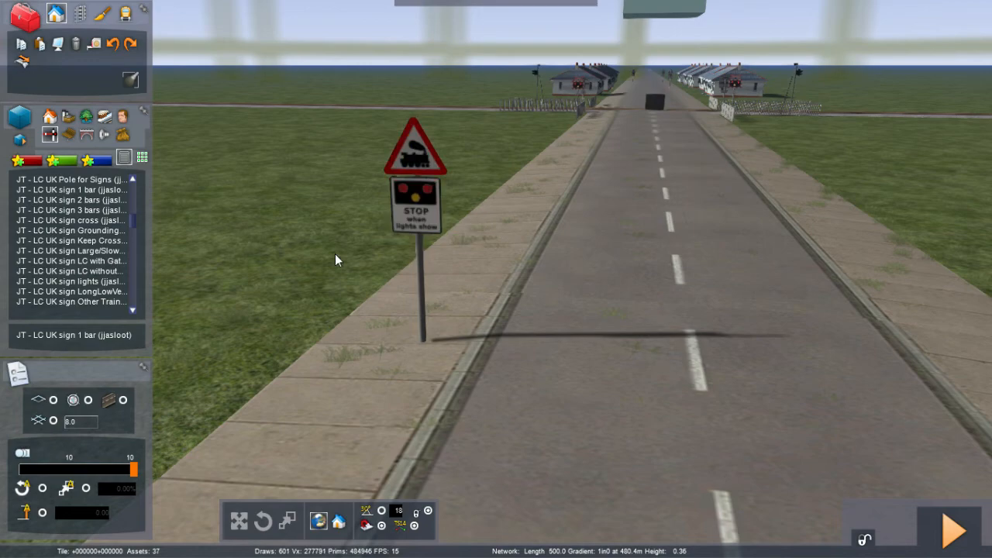
Step: Switch to the scenario tools, choosing to save the changes to the route
{"action": "right_click_drag", "start_coordinate": [341, 232], "coordinate": [434, 116]}
{"action": "key", "text": "Up"}
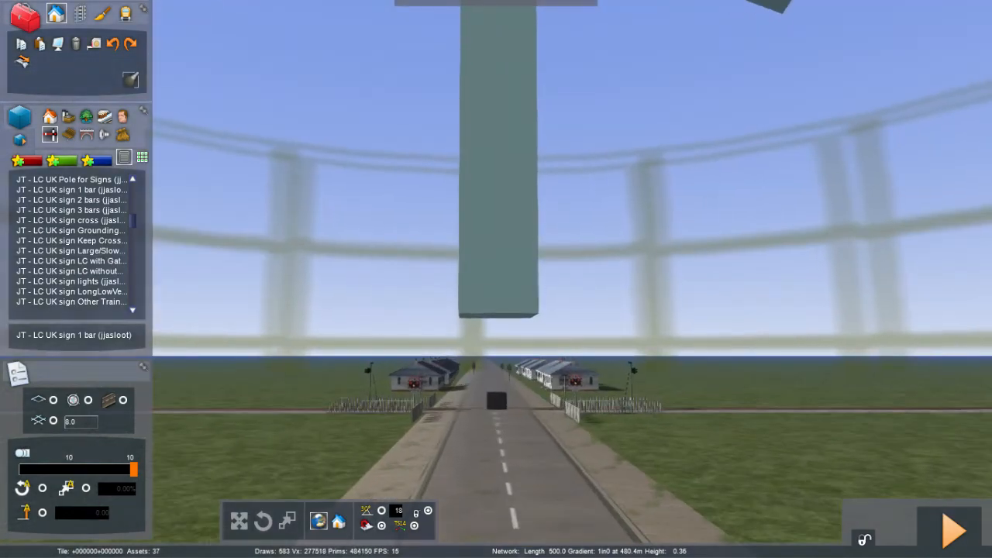
{"action": "key", "text": "Up"}
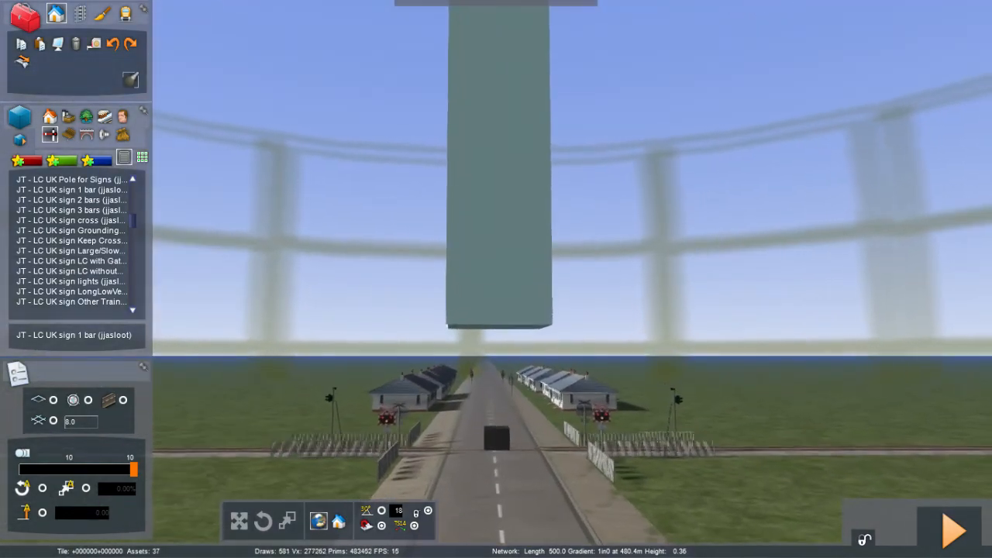
{"action": "right_click_drag", "start_coordinate": [496, 279], "coordinate": [500, 294]}
{"action": "key", "text": "Up"}
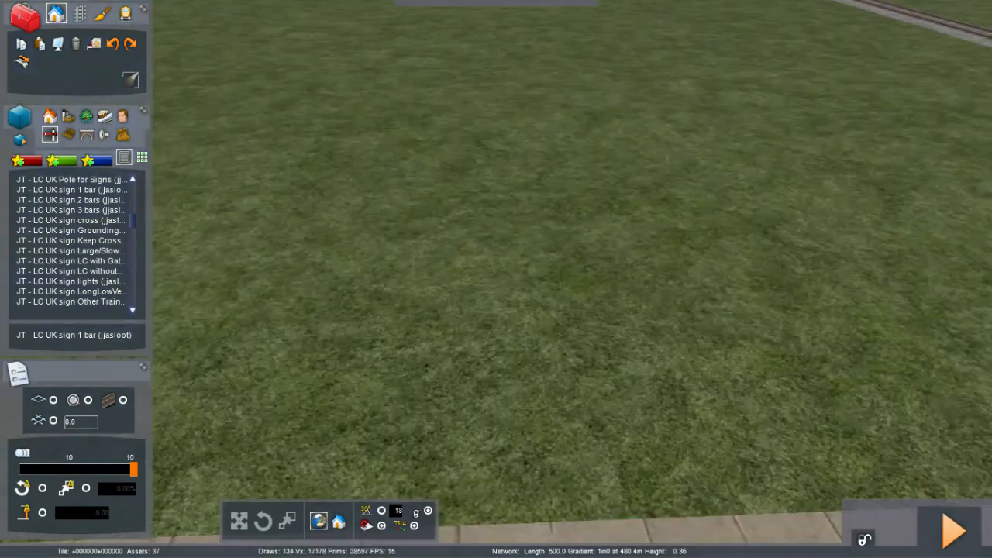
{"action": "scroll", "coordinate": [496, 280], "scroll_direction": "down", "scroll_amount": 5}
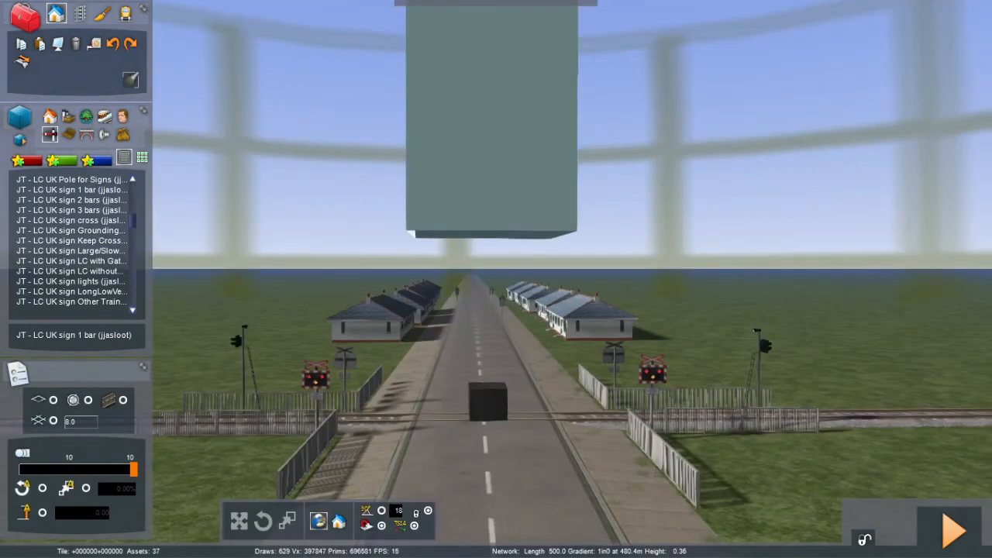
{"action": "right_click_drag", "start_coordinate": [496, 280], "coordinate": [497, 377]}
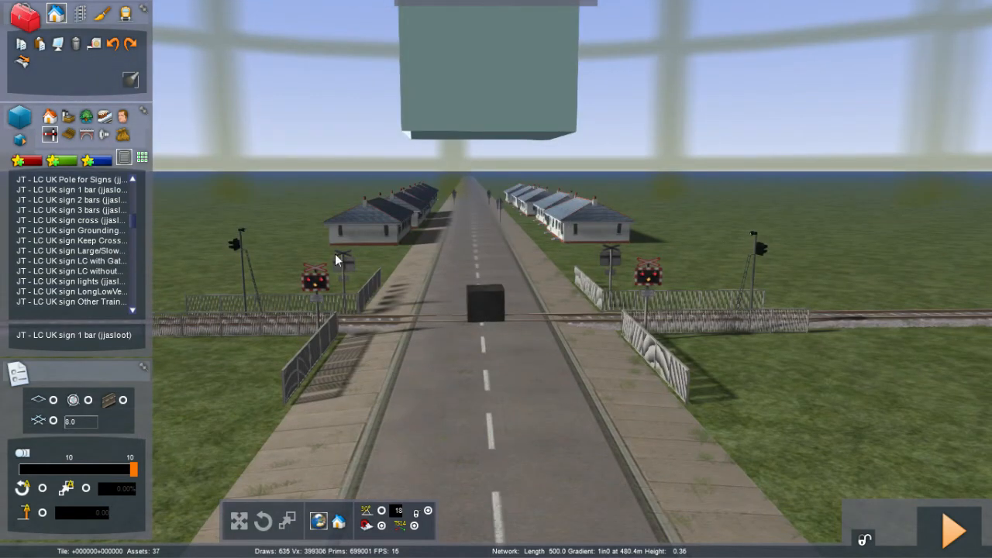
{"action": "left_click", "coordinate": [125, 16]}
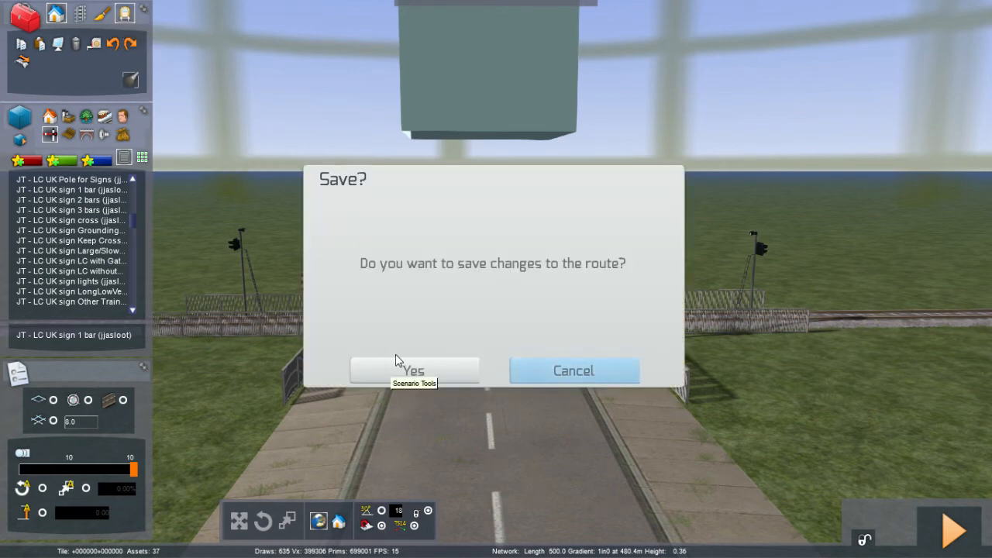
{"action": "left_click", "coordinate": [438, 357]}
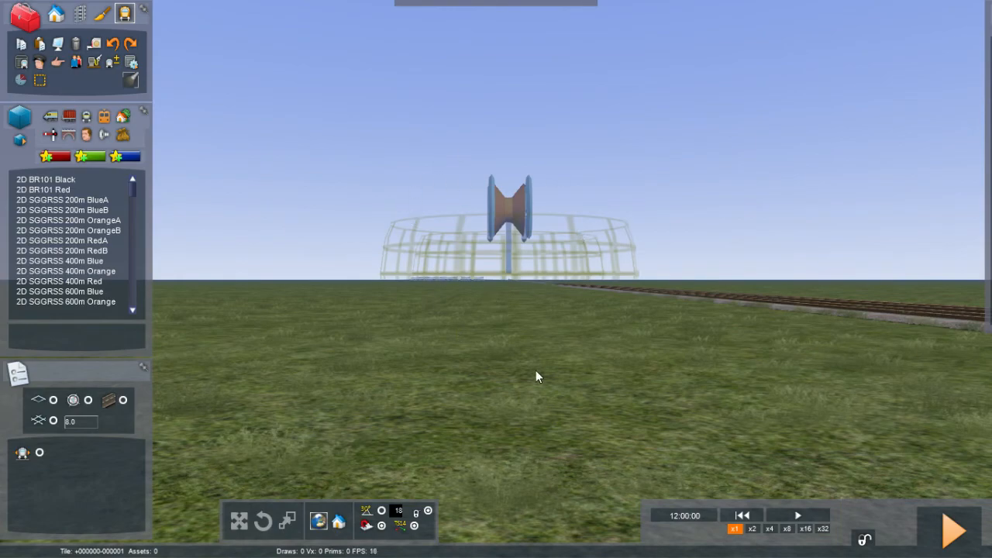
Step: Place a Class 170 First ScotRail + SPT (6 Cars) consist on the right-hand line of the double track
{"action": "key", "text": "Right"}
{"action": "right_click_drag", "start_coordinate": [535, 370], "coordinate": [538, 528]}
{"action": "key", "text": "Right"}
{"action": "key", "text": "Down"}
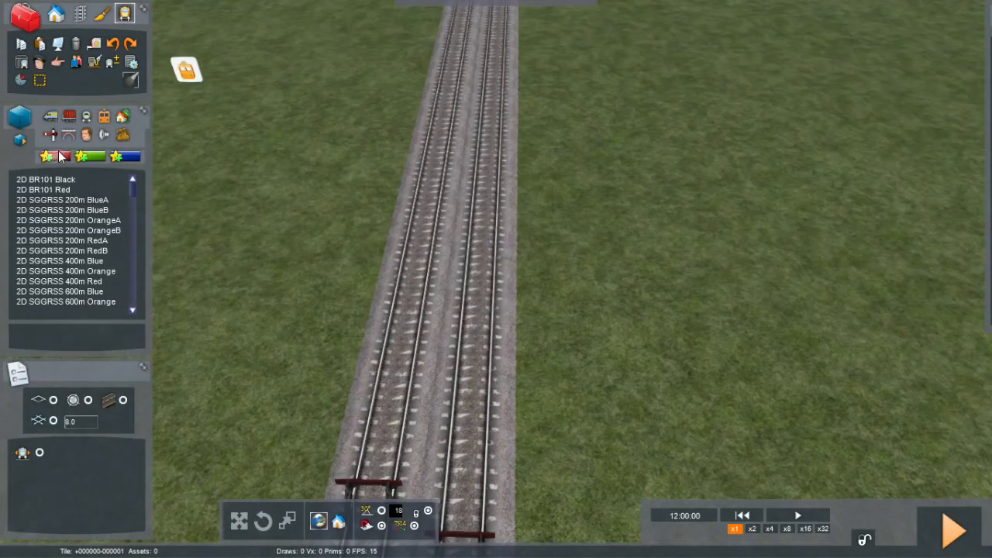
{"action": "left_click", "coordinate": [91, 116]}
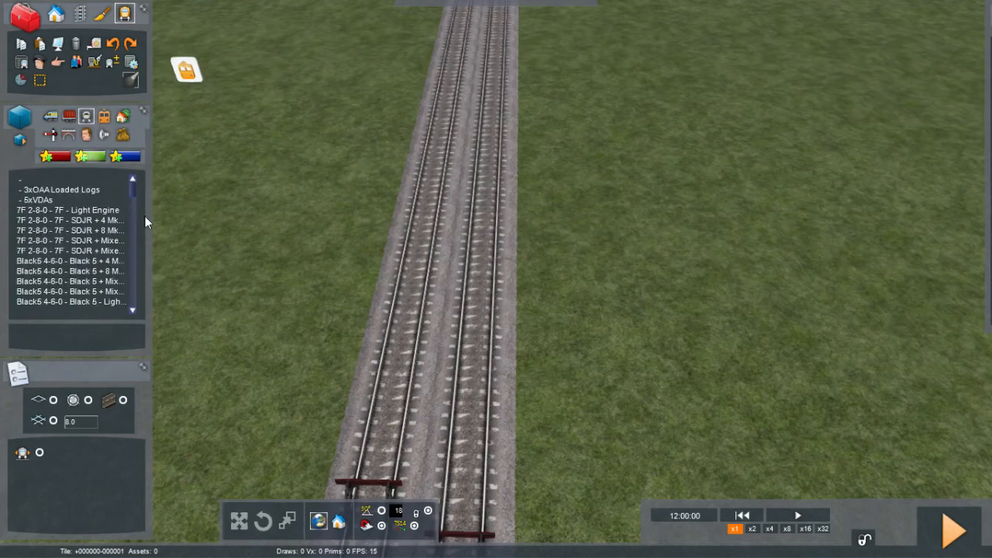
{"action": "scroll", "coordinate": [133, 200], "scroll_direction": "down", "scroll_amount": 10}
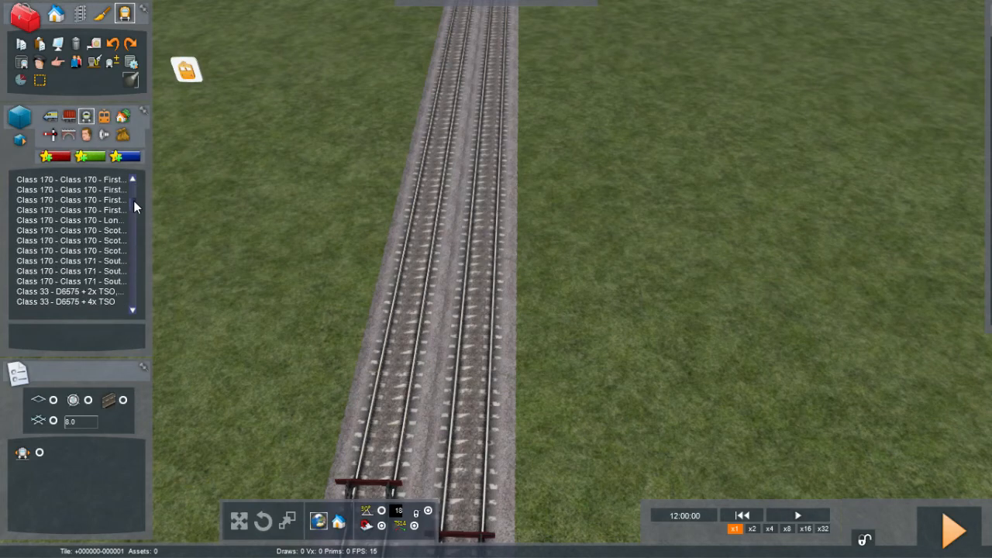
{"action": "left_click", "coordinate": [66, 211]}
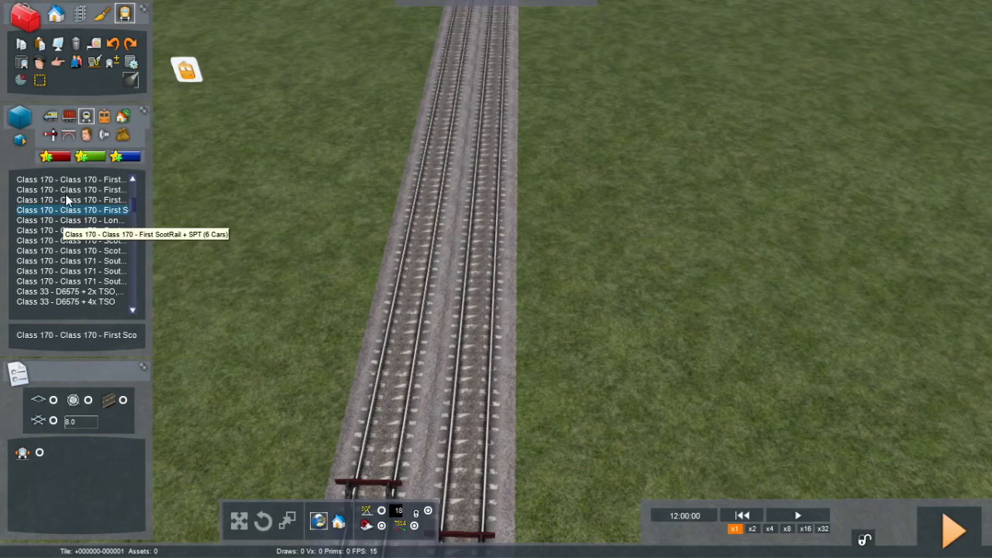
{"action": "left_click", "coordinate": [66, 194]}
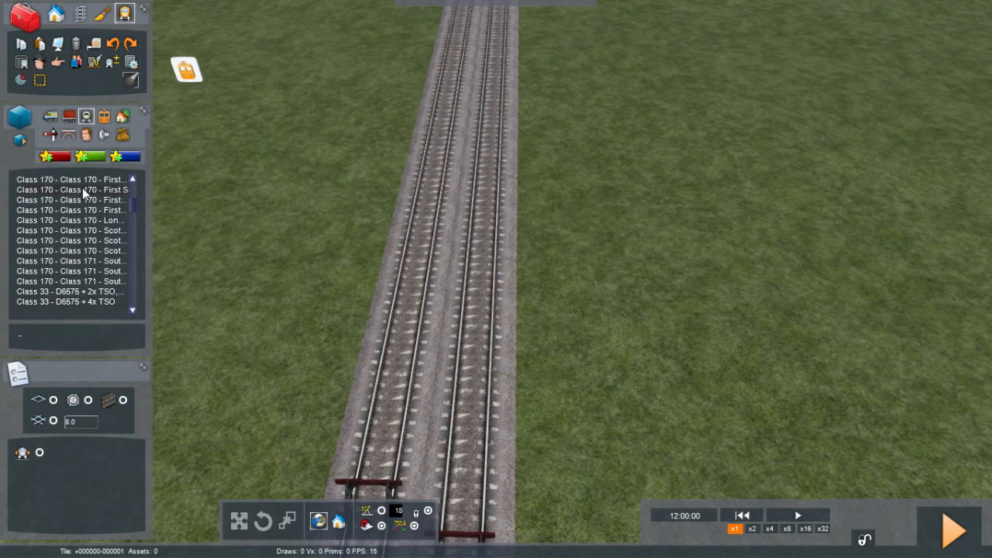
{"action": "left_click", "coordinate": [368, 307]}
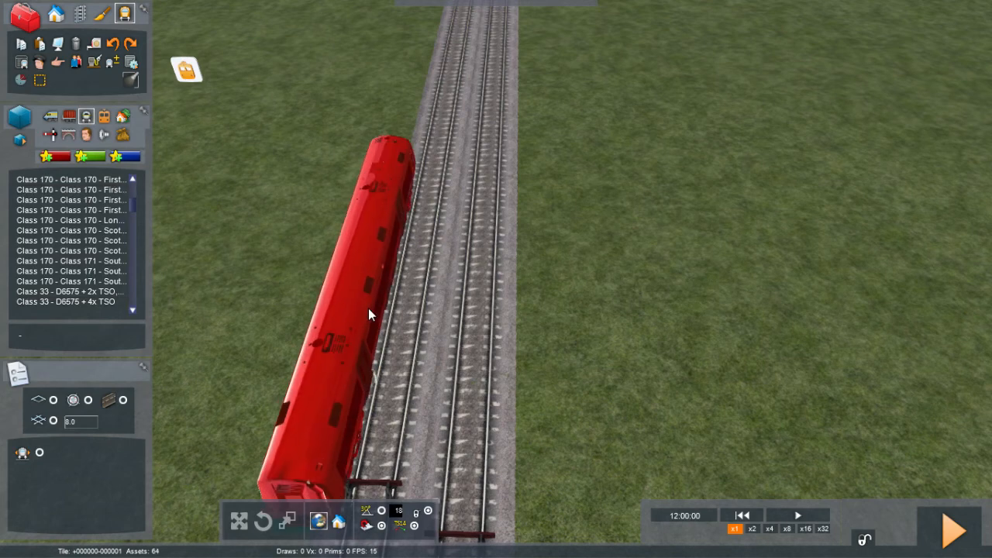
{"action": "left_click_drag", "start_coordinate": [403, 243], "coordinate": [365, 152]}
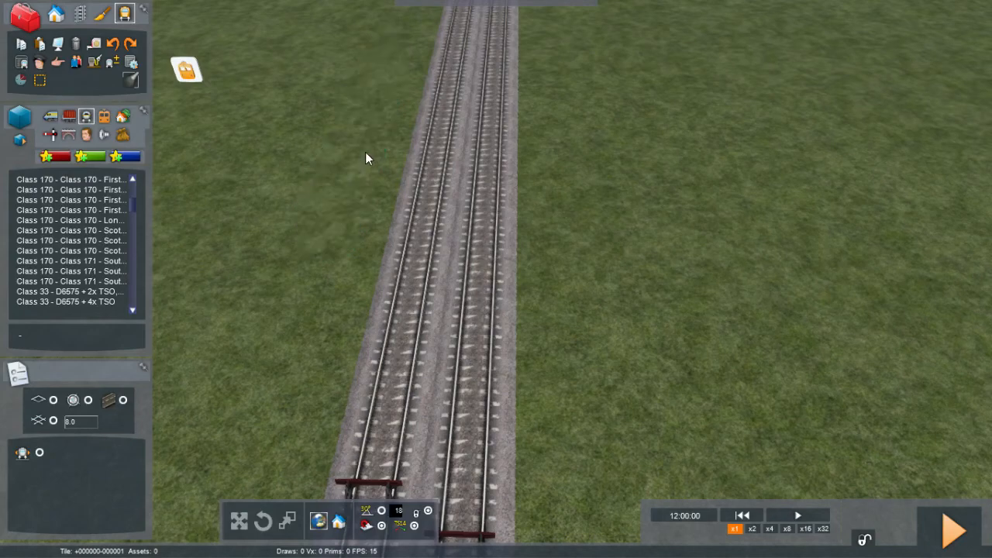
{"action": "left_click", "coordinate": [116, 190]}
{"action": "left_click_drag", "start_coordinate": [135, 195], "coordinate": [332, 100]}
{"action": "right_click_drag", "start_coordinate": [332, 100], "coordinate": [333, 61]}
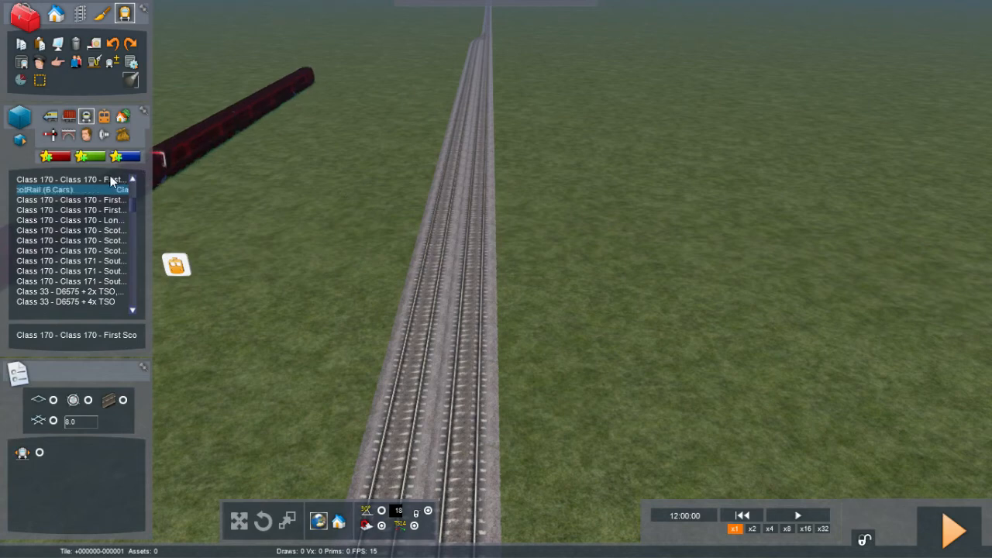
{"action": "right_click", "coordinate": [169, 191]}
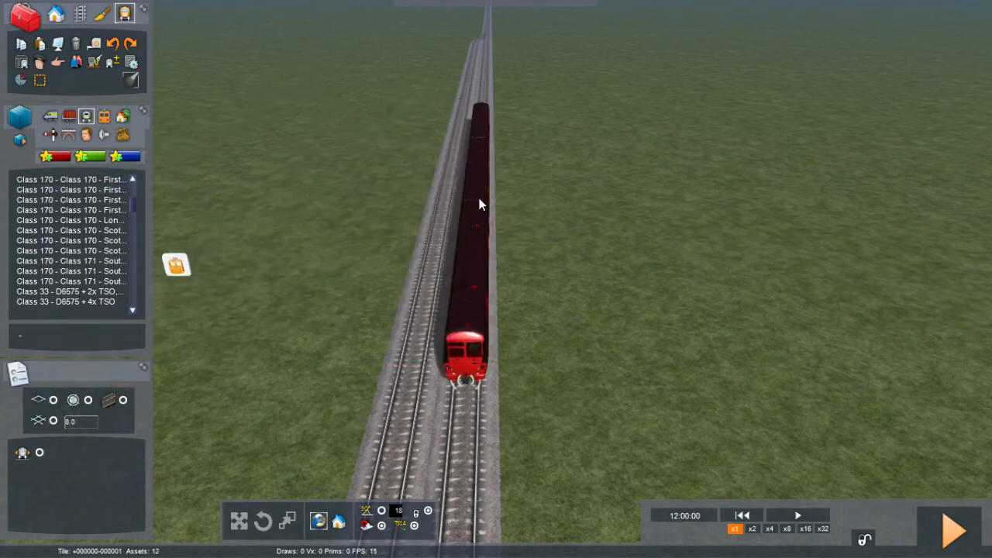
{"action": "left_click", "coordinate": [479, 199]}
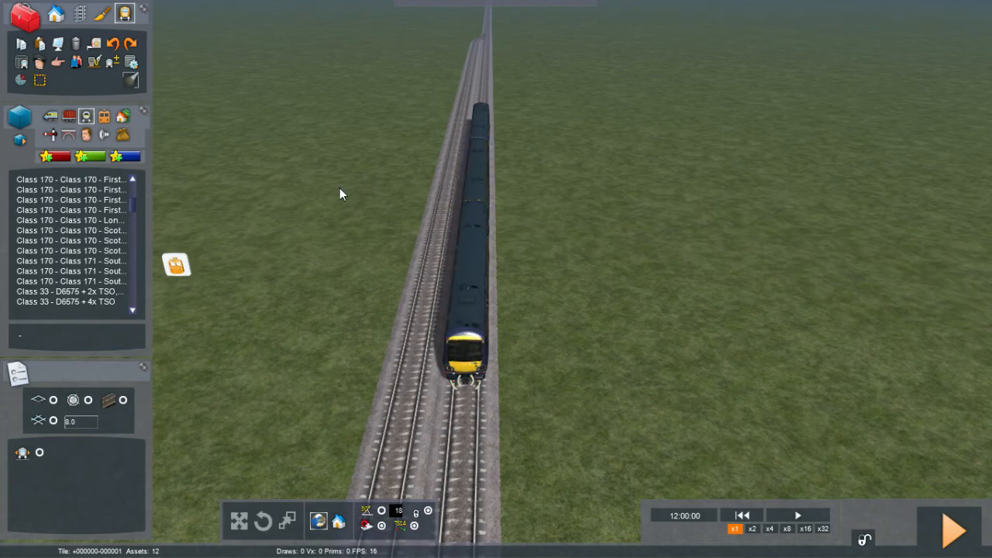
Step: Make the Class 170 the player train, then start driving it, saving the scenario changes
{"action": "left_click", "coordinate": [41, 62]}
{"action": "left_click", "coordinate": [482, 117]}
{"action": "left_click", "coordinate": [951, 533]}
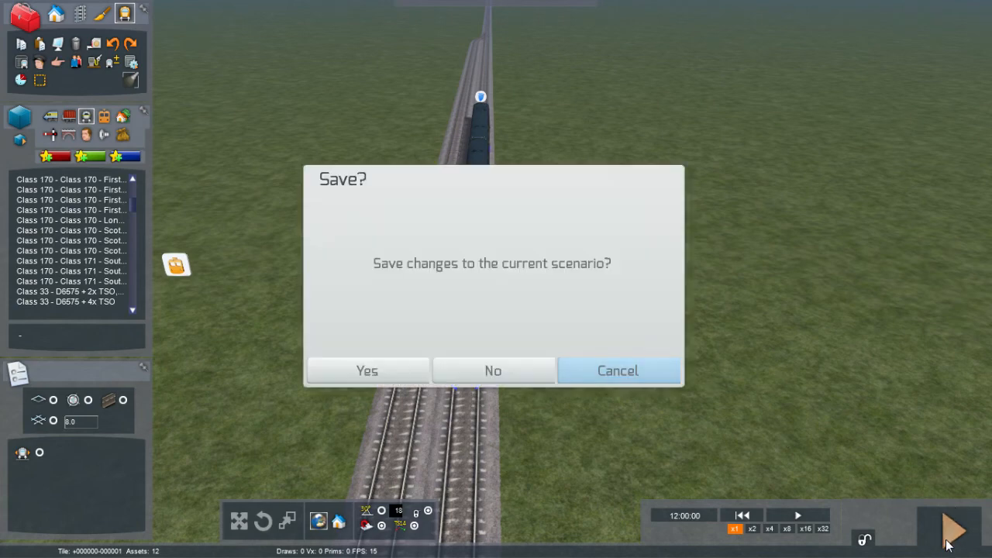
{"action": "left_click", "coordinate": [387, 354]}
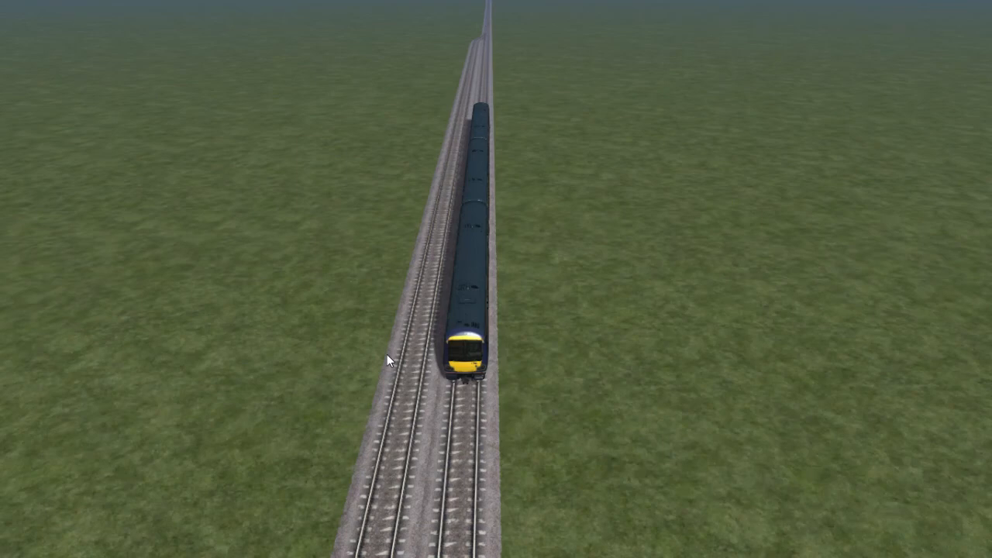
Step: Open the throttle to 29% to drive the train toward the level crossing
{"action": "right_click_drag", "start_coordinate": [389, 235], "coordinate": [378, 157]}
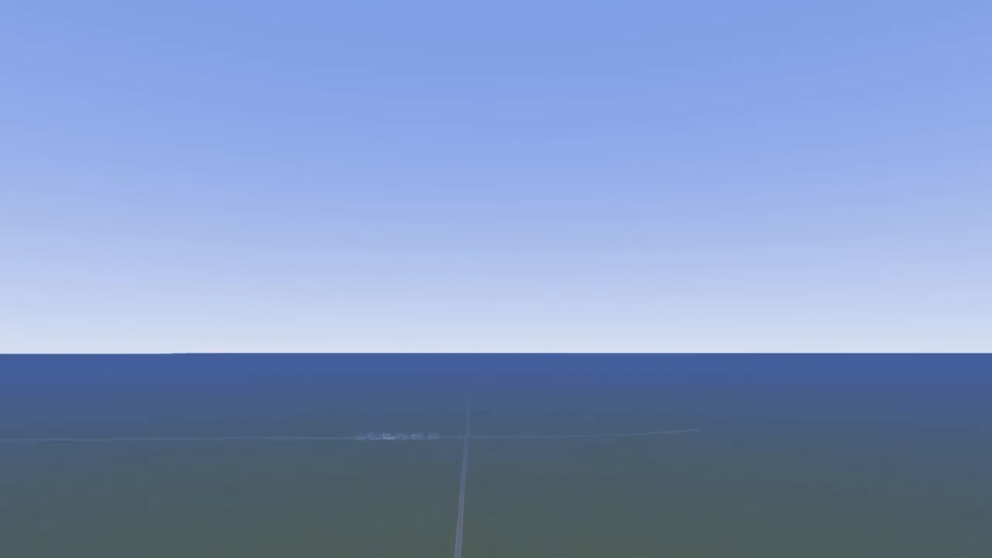
{"action": "key", "text": "w"}
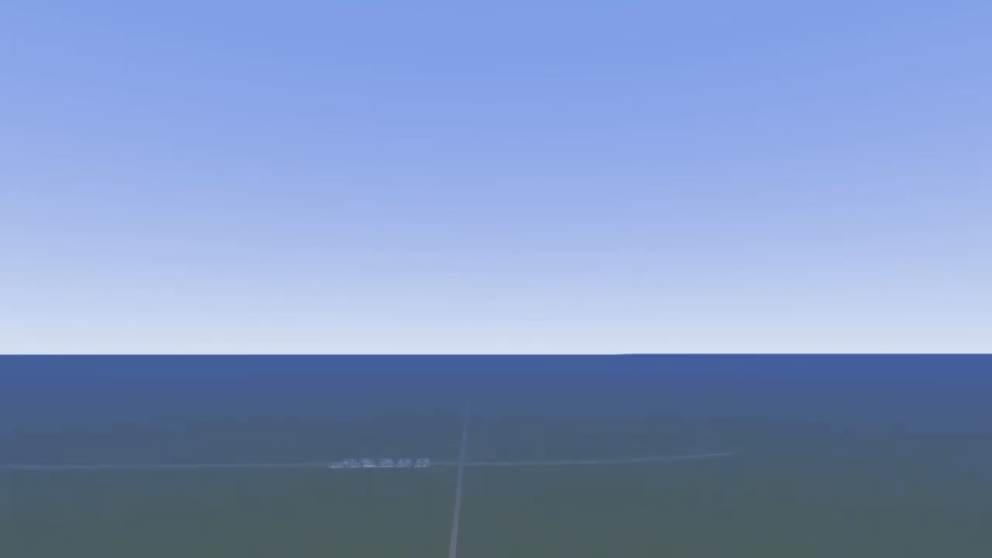
{"action": "key", "text": "w"}
{"action": "right_click_drag", "start_coordinate": [378, 157], "coordinate": [396, 253]}
{"action": "key", "text": "w"}
{"action": "key", "text": "w"}
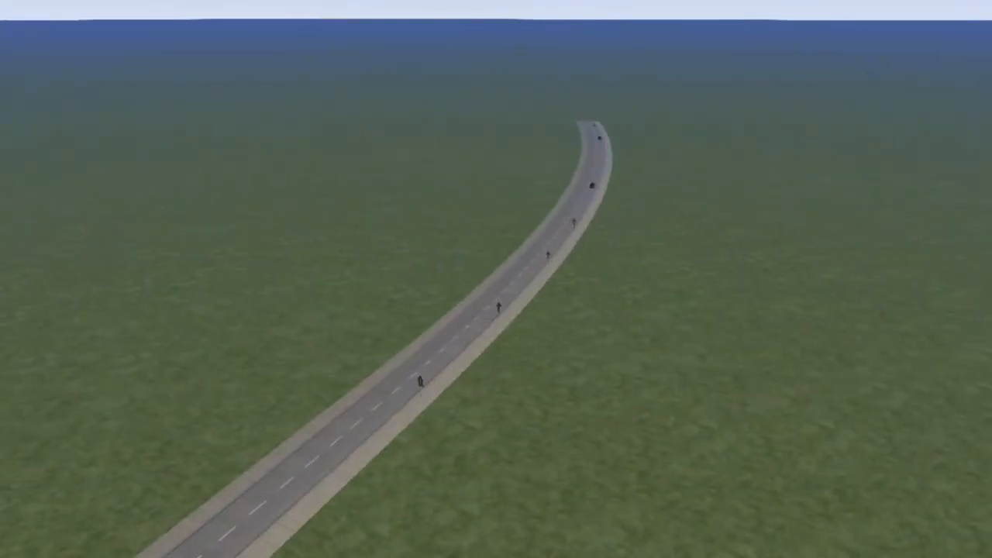
{"action": "key", "text": "a"}
{"action": "key", "text": "s"}
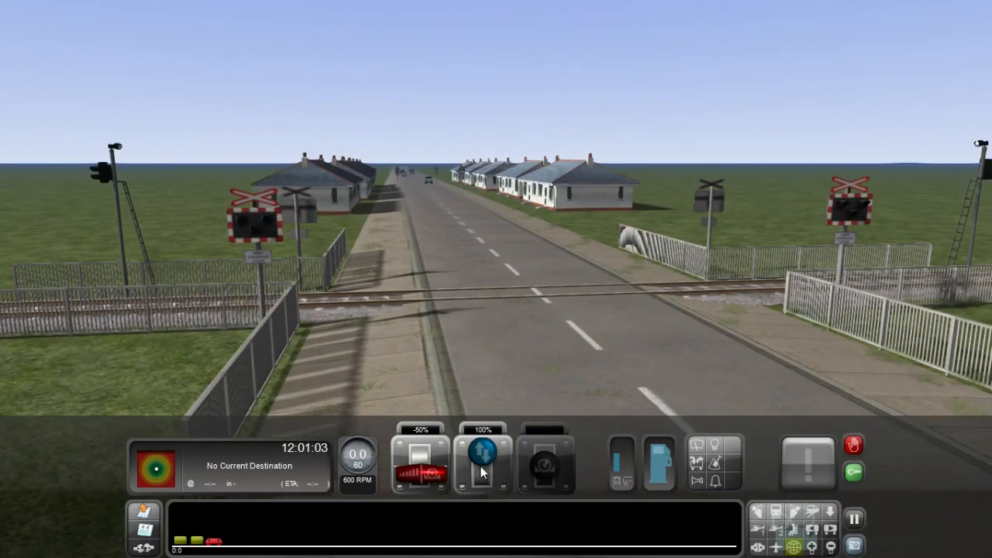
{"action": "left_click_drag", "start_coordinate": [431, 473], "coordinate": [428, 456]}
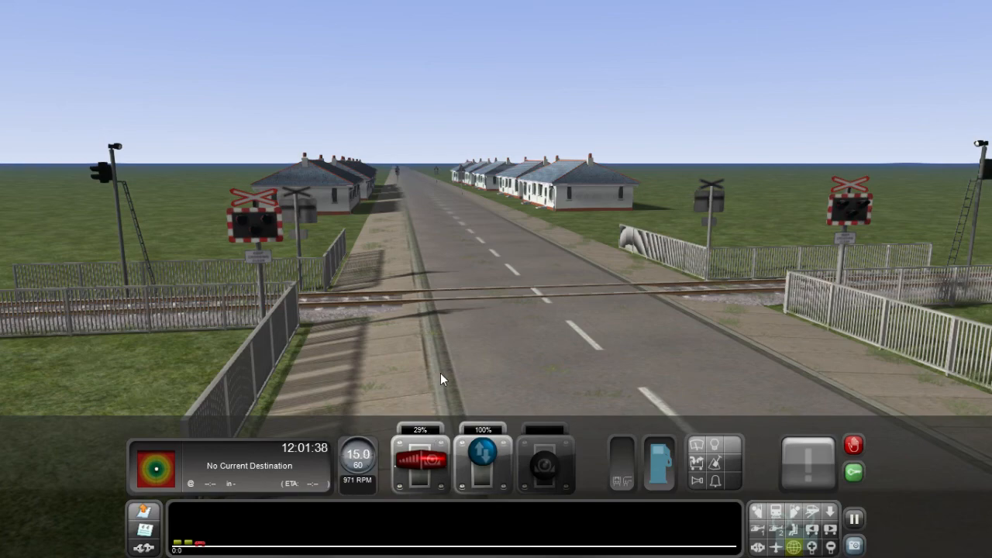
Step: Close the throttle to 0% to let the train coast toward the crossing
{"action": "right_click_drag", "start_coordinate": [447, 368], "coordinate": [752, 400]}
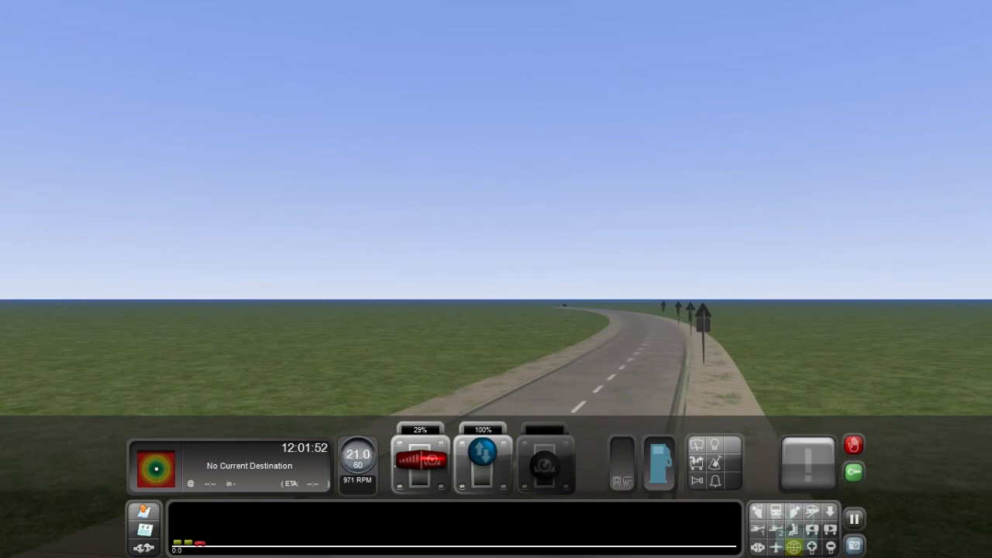
{"action": "right_click_drag", "start_coordinate": [752, 400], "coordinate": [16, 496]}
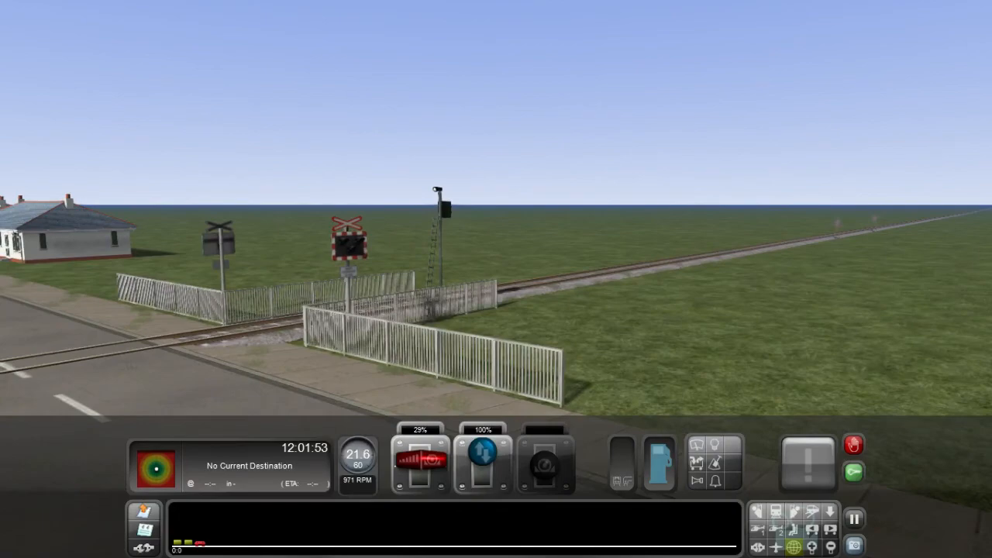
{"action": "right_click_drag", "start_coordinate": [496, 280], "coordinate": [310, 317]}
{"action": "right_click_drag", "start_coordinate": [497, 279], "coordinate": [31, 256]}
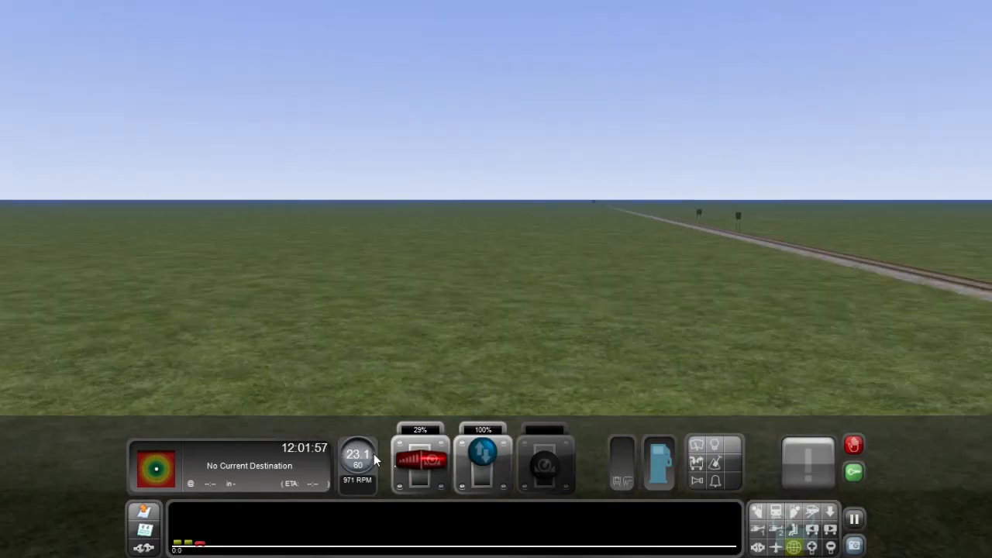
{"action": "left_click_drag", "start_coordinate": [418, 462], "coordinate": [408, 470]}
{"action": "right_click_drag", "start_coordinate": [426, 302], "coordinate": [563, 439]}
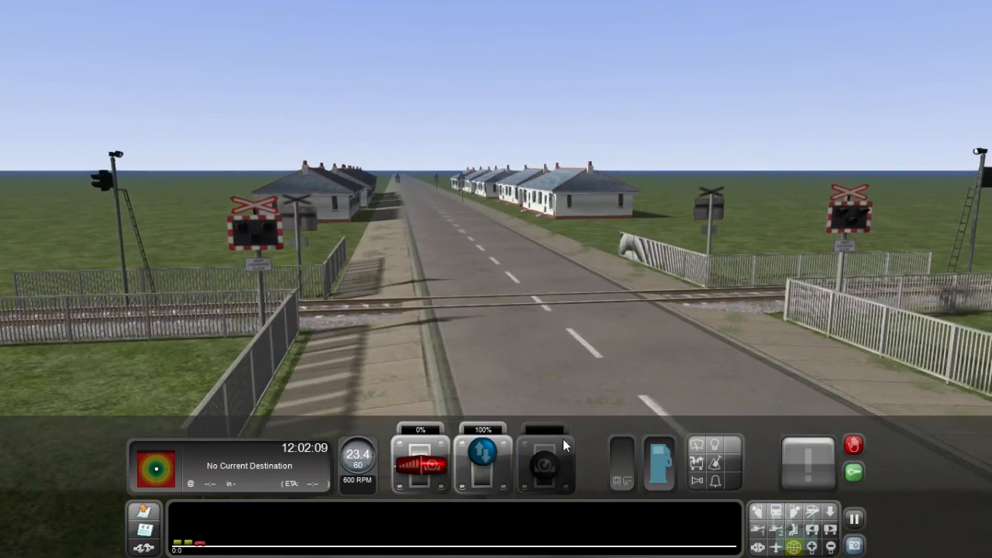
Step: Switch on the train's headlights
{"action": "key", "text": "h"}
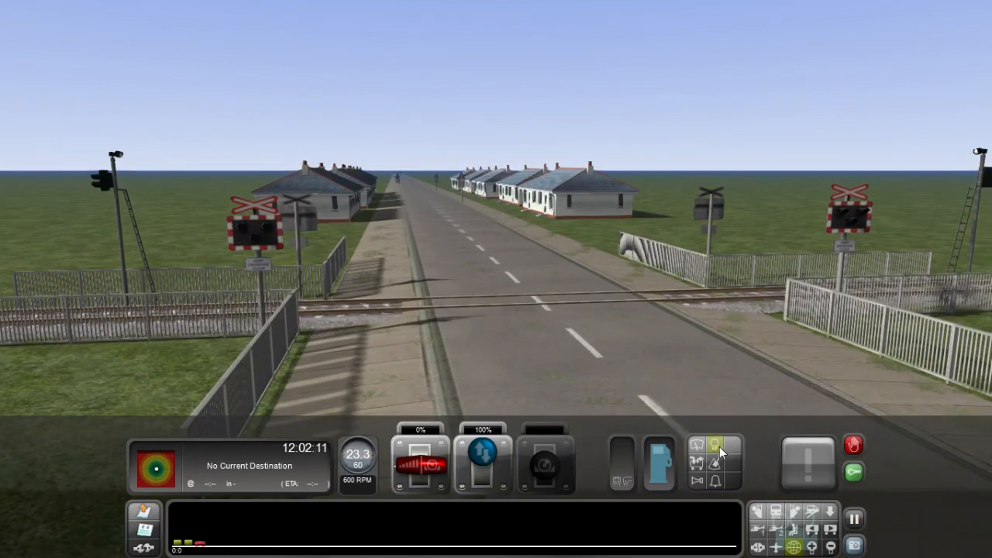
{"action": "right_click_drag", "start_coordinate": [657, 353], "coordinate": [464, 365]}
{"action": "key", "text": "Down"}
{"action": "key", "text": "Down"}
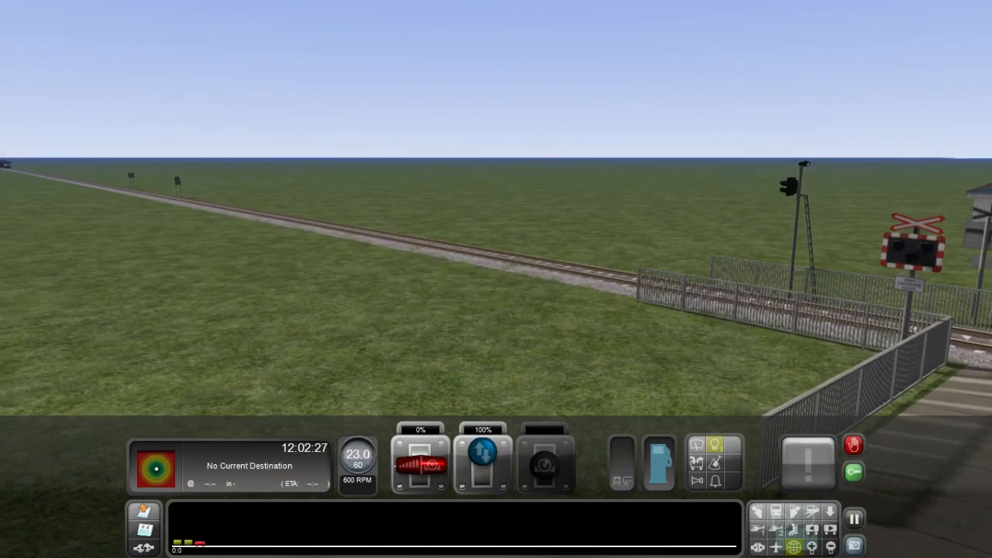
Step: Watch the level crossing lights and barriers from around the crossing as the train approaches
{"action": "right_click_drag", "start_coordinate": [463, 365], "coordinate": [467, 365]}
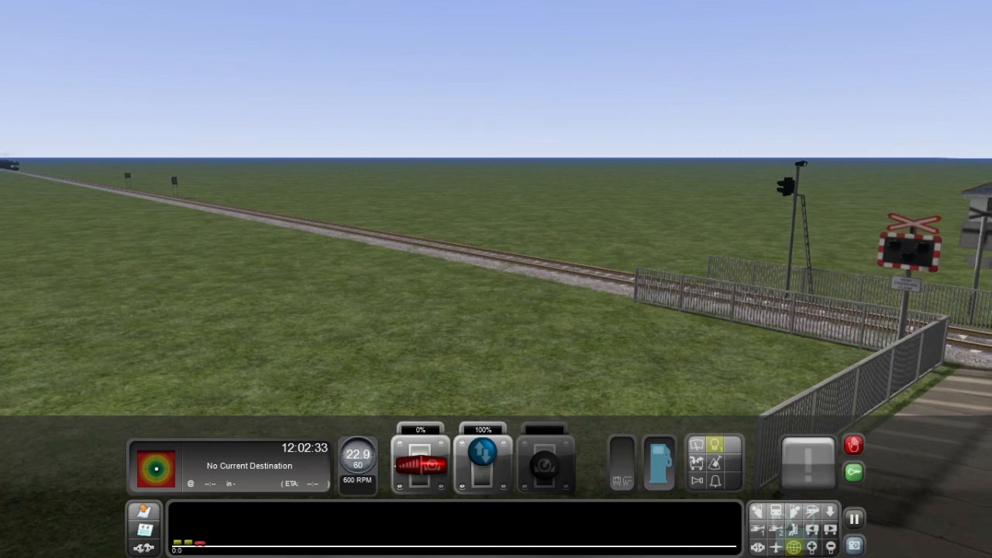
{"action": "right_click_drag", "start_coordinate": [496, 279], "coordinate": [717, 284]}
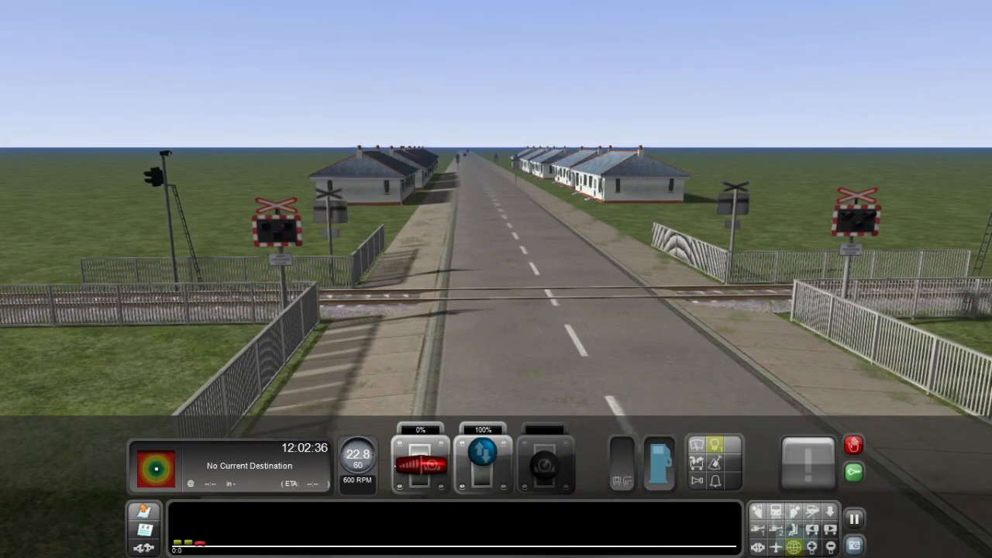
{"action": "right_click_drag", "start_coordinate": [496, 279], "coordinate": [660, 276]}
{"action": "key", "text": "Left"}
{"action": "key", "text": "Down"}
{"action": "mouse_move", "coordinate": [496, 279]}
{"action": "right_mouse_down"}
{"action": "mouse_move", "coordinate": [526, 297]}
{"action": "mouse_move", "coordinate": [497, 281]}
{"action": "mouse_move", "coordinate": [508, 292]}
{"action": "right_mouse_up"}
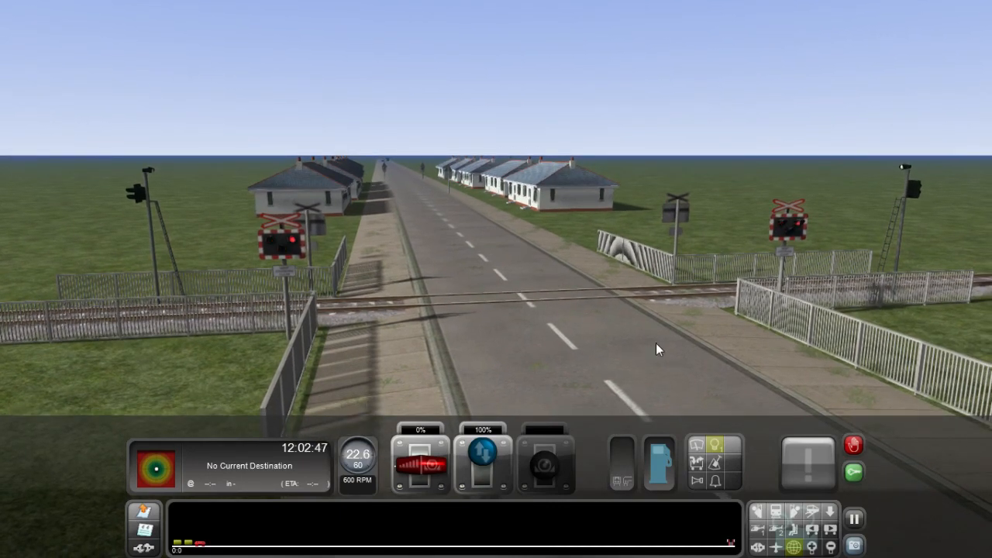
{"action": "right_click_drag", "start_coordinate": [656, 342], "coordinate": [636, 426]}
{"action": "right_click_drag", "start_coordinate": [496, 357], "coordinate": [656, 343]}
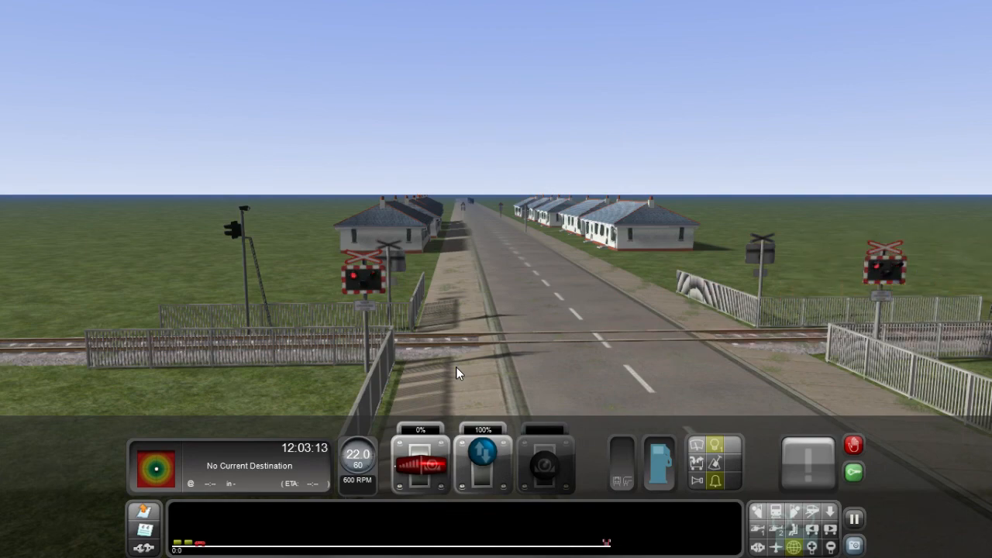
{"action": "right_click_drag", "start_coordinate": [496, 280], "coordinate": [636, 268]}
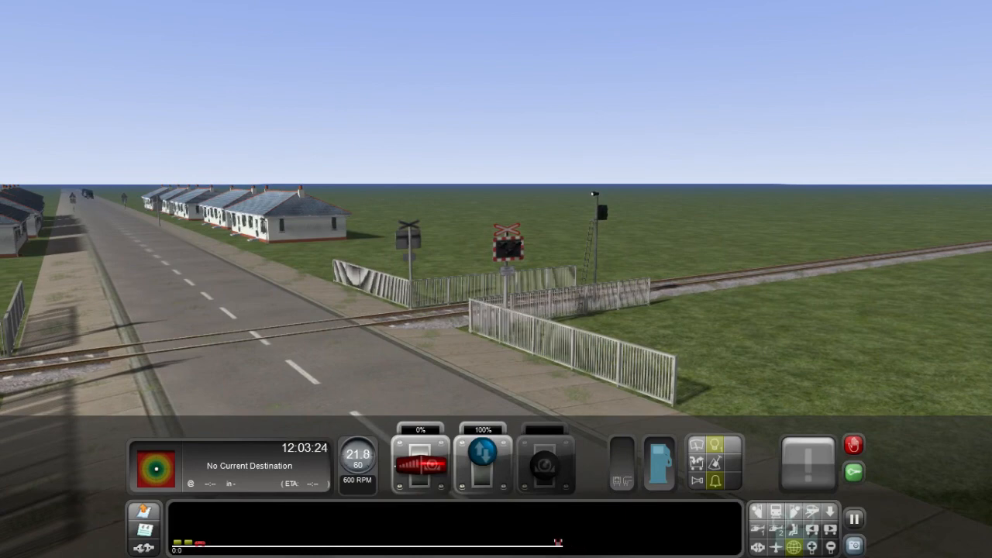
{"action": "right_click_drag", "start_coordinate": [414, 397], "coordinate": [647, 390]}
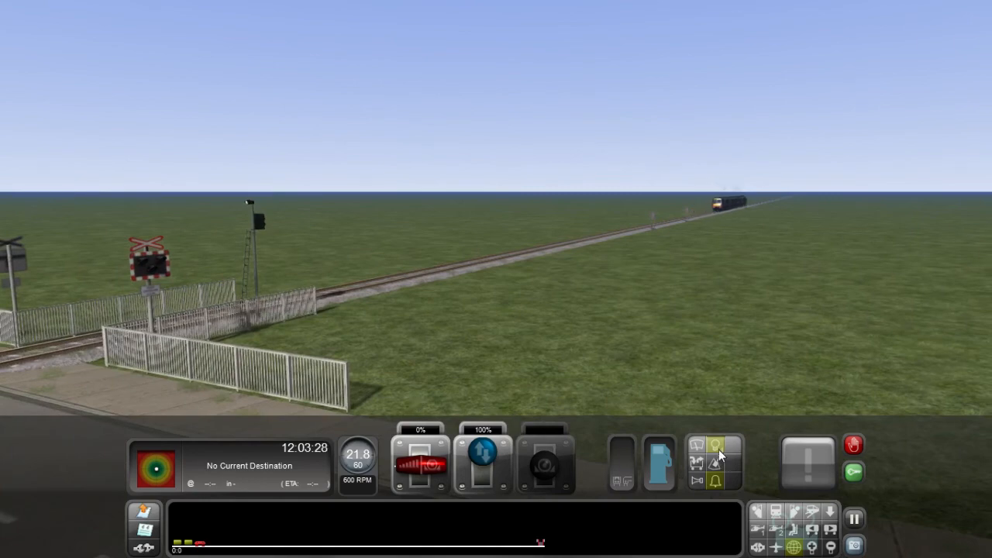
{"action": "right_click_drag", "start_coordinate": [672, 349], "coordinate": [441, 334]}
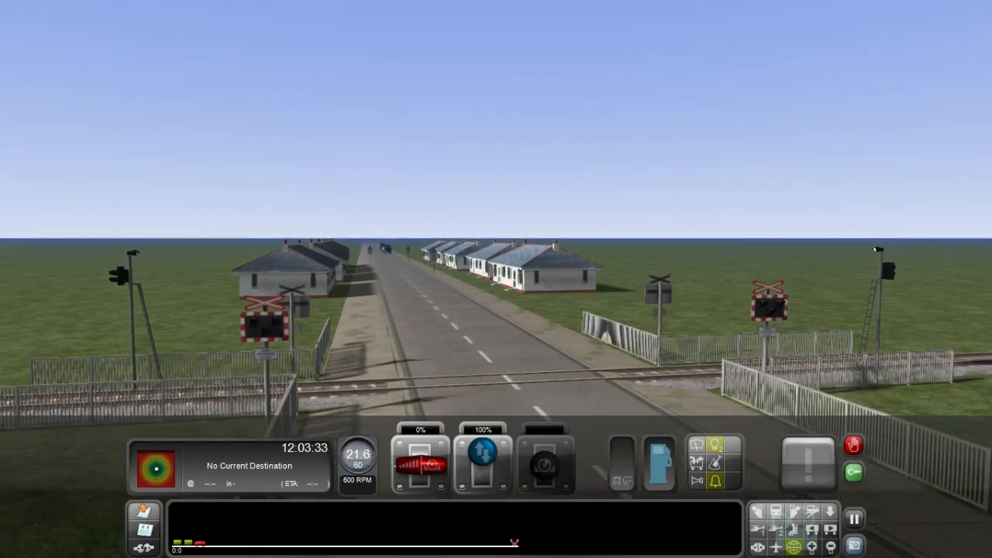
{"action": "right_click_drag", "start_coordinate": [441, 333], "coordinate": [775, 317]}
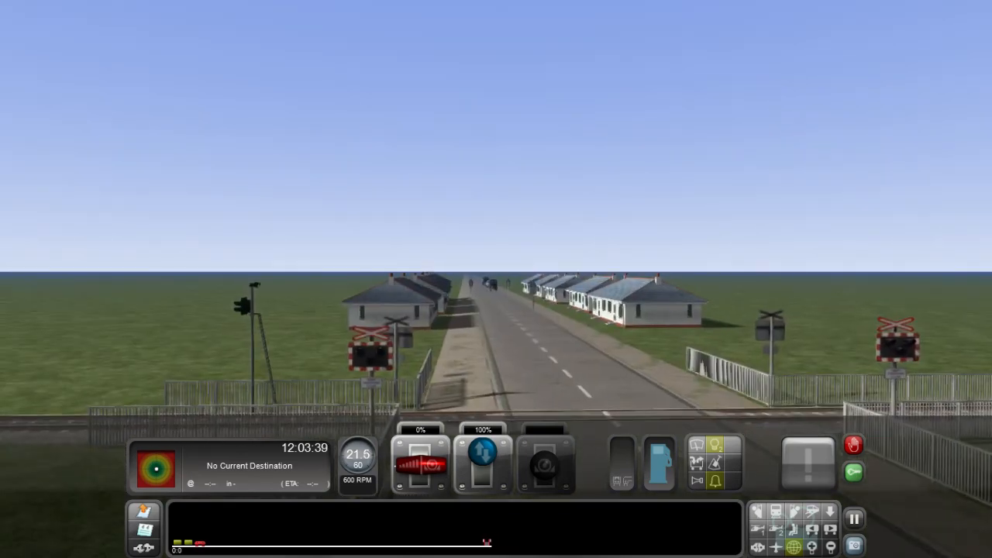
{"action": "right_click_drag", "start_coordinate": [441, 310], "coordinate": [444, 331]}
Step: Set the reverser to -100% and open the throttle to 100% to back the train away from the crossing
{"action": "left_click_drag", "start_coordinate": [480, 459], "coordinate": [487, 523]}
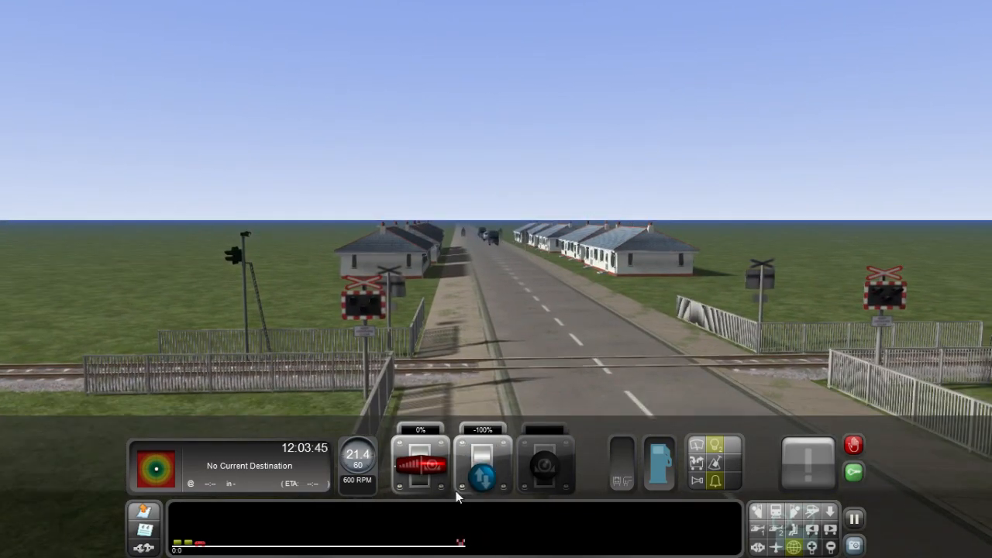
{"action": "left_click_drag", "start_coordinate": [434, 469], "coordinate": [427, 397]}
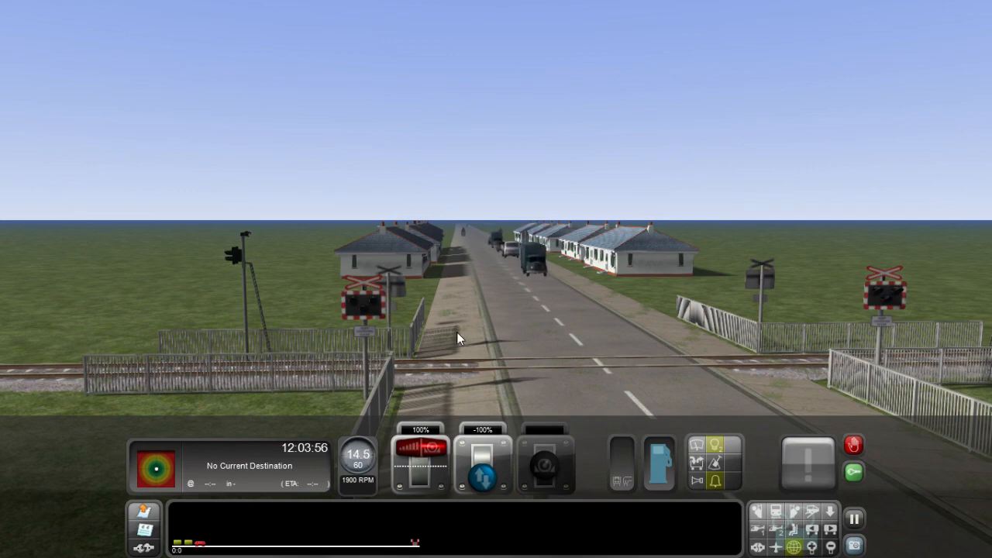
{"action": "right_click_drag", "start_coordinate": [456, 332], "coordinate": [427, 370]}
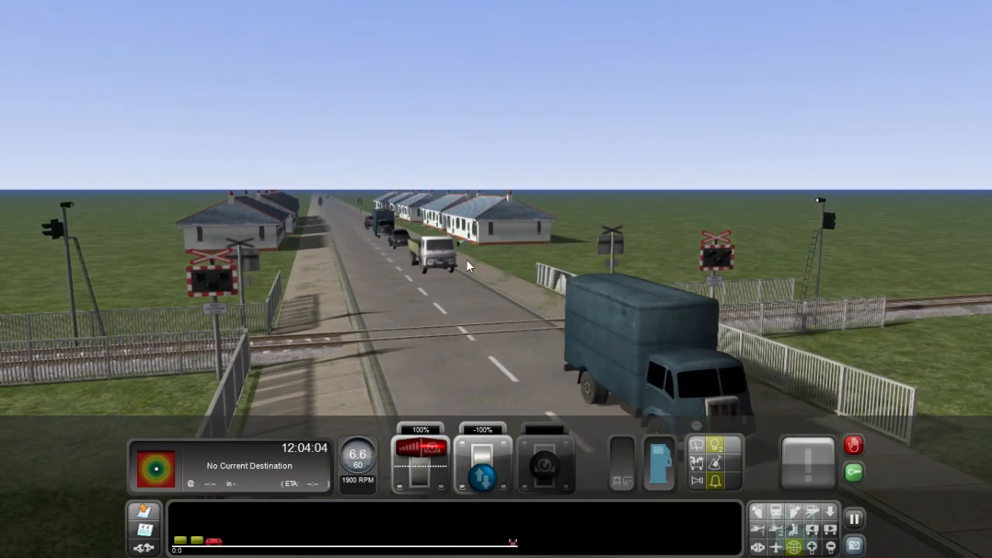
Step: Reduce the throttle to 29% while following the road traffic at the crossing
{"action": "key", "text": "Up"}
{"action": "right_click_drag", "start_coordinate": [428, 370], "coordinate": [958, 350]}
{"action": "key", "text": "Left"}
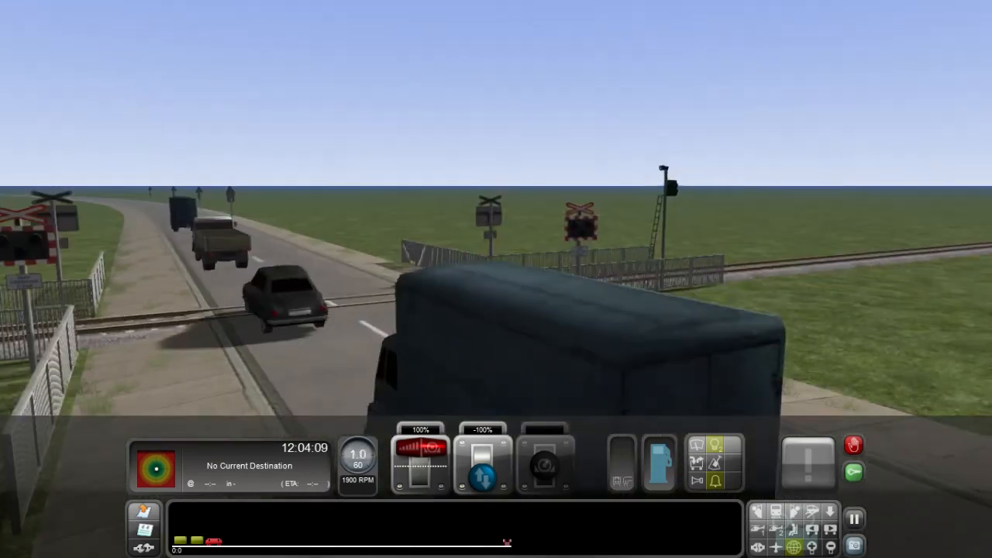
{"action": "right_click_drag", "start_coordinate": [512, 283], "coordinate": [466, 277]}
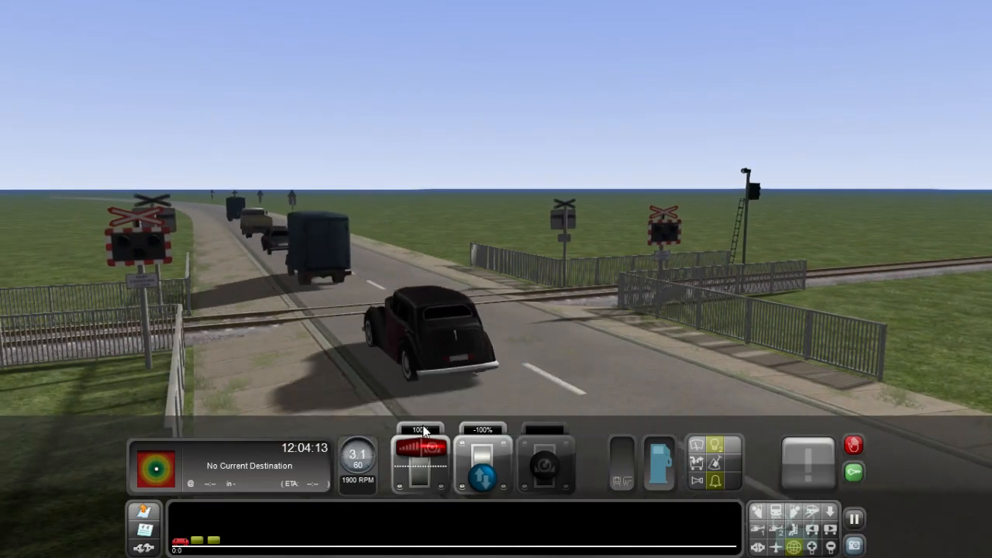
{"action": "left_click_drag", "start_coordinate": [422, 446], "coordinate": [422, 456]}
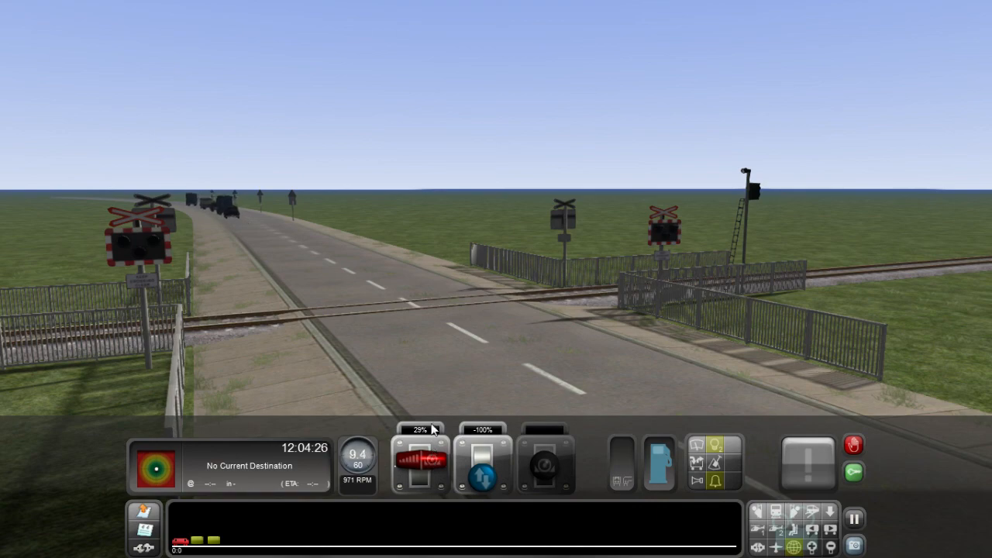
{"action": "mouse_move", "coordinate": [431, 381]}
{"action": "right_mouse_down"}
{"action": "mouse_move", "coordinate": [621, 349]}
{"action": "mouse_move", "coordinate": [748, 377]}
{"action": "mouse_move", "coordinate": [558, 387]}
{"action": "mouse_move", "coordinate": [372, 353]}
{"action": "mouse_move", "coordinate": [573, 357]}
{"action": "mouse_move", "coordinate": [431, 380]}
{"action": "right_mouse_up"}
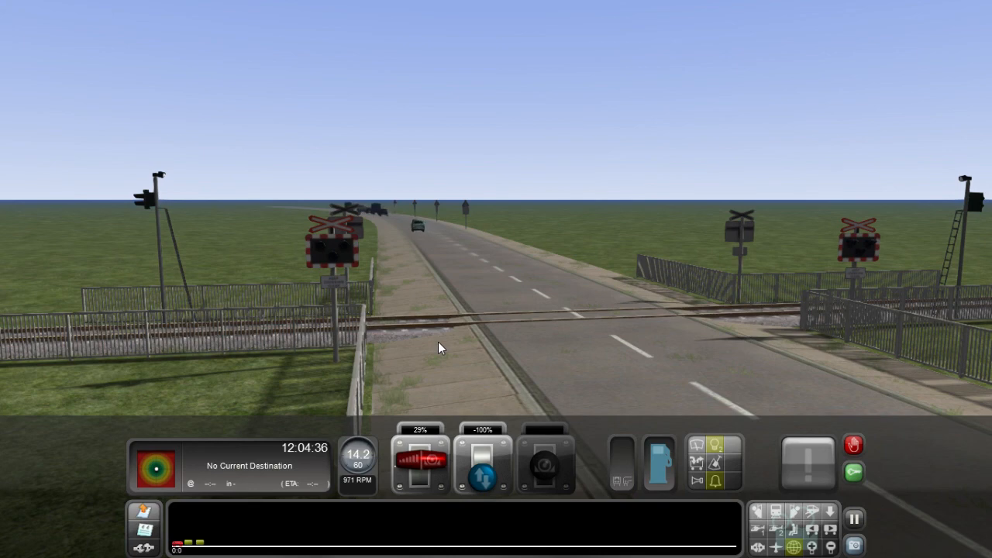
Step: Move the power/brake lever to -100% to bring the train to a stop
{"action": "left_click", "coordinate": [429, 491]}
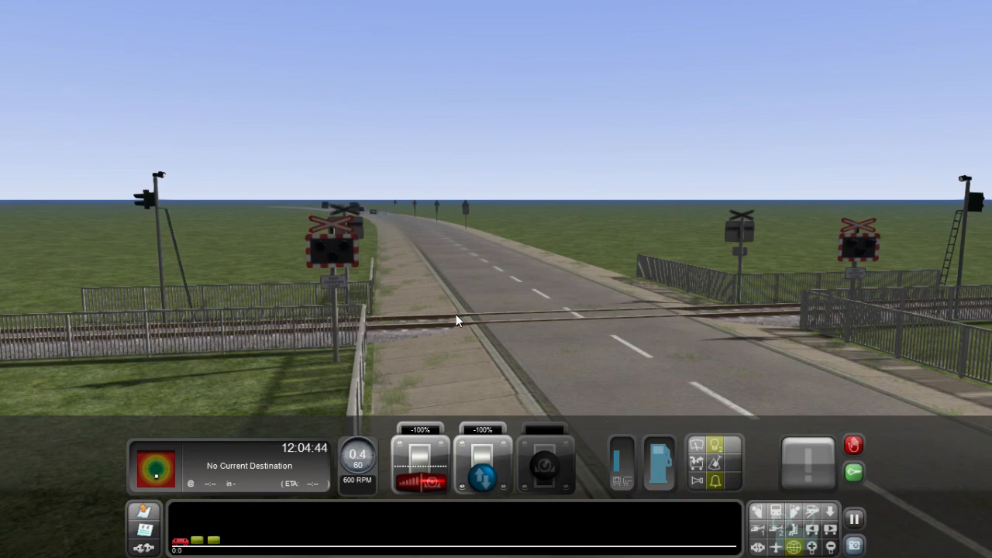
{"action": "right_click_drag", "start_coordinate": [456, 314], "coordinate": [419, 301]}
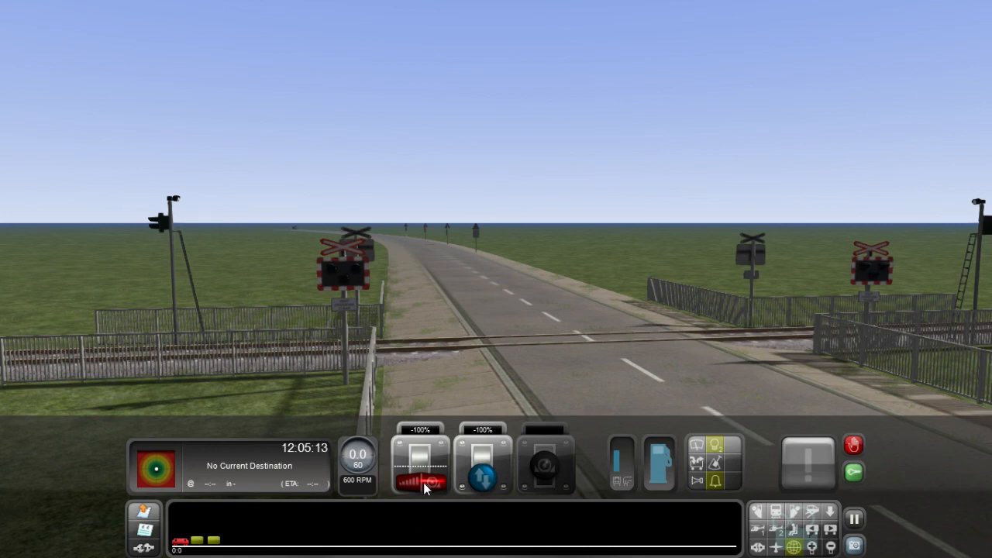
Step: Apply 29% power to move the train again, then ease the throttle back to 0% to coast toward the crossing
{"action": "left_click_drag", "start_coordinate": [423, 482], "coordinate": [420, 461]}
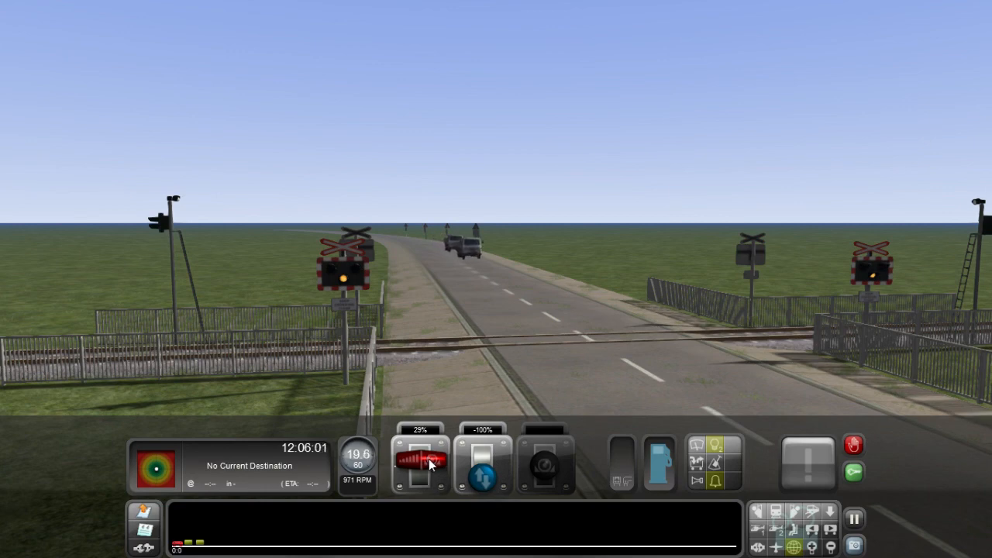
{"action": "scroll", "coordinate": [430, 463], "scroll_direction": "down", "scroll_amount": 3}
{"action": "scroll", "coordinate": [432, 464], "scroll_direction": "down", "scroll_amount": 1}
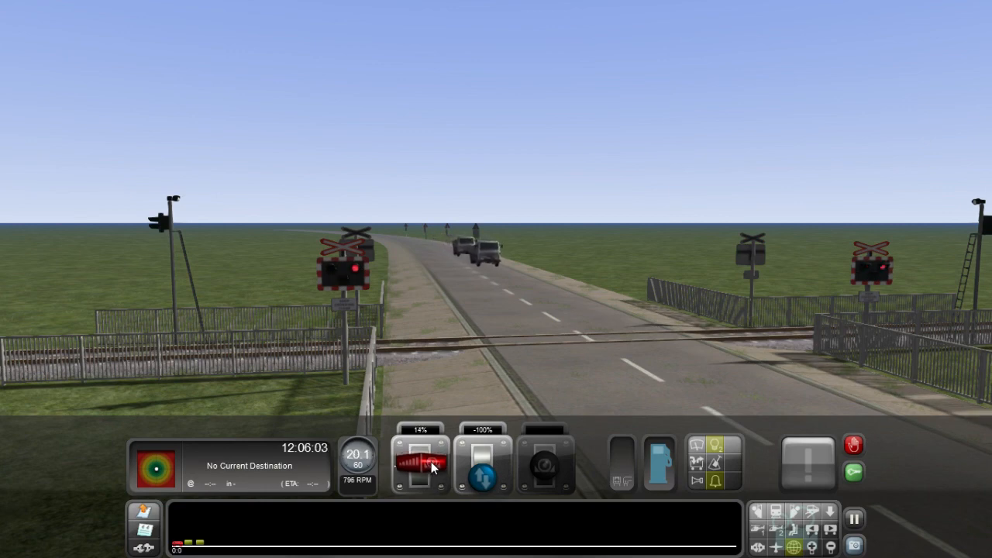
{"action": "scroll", "coordinate": [432, 463], "scroll_direction": "down", "scroll_amount": 3}
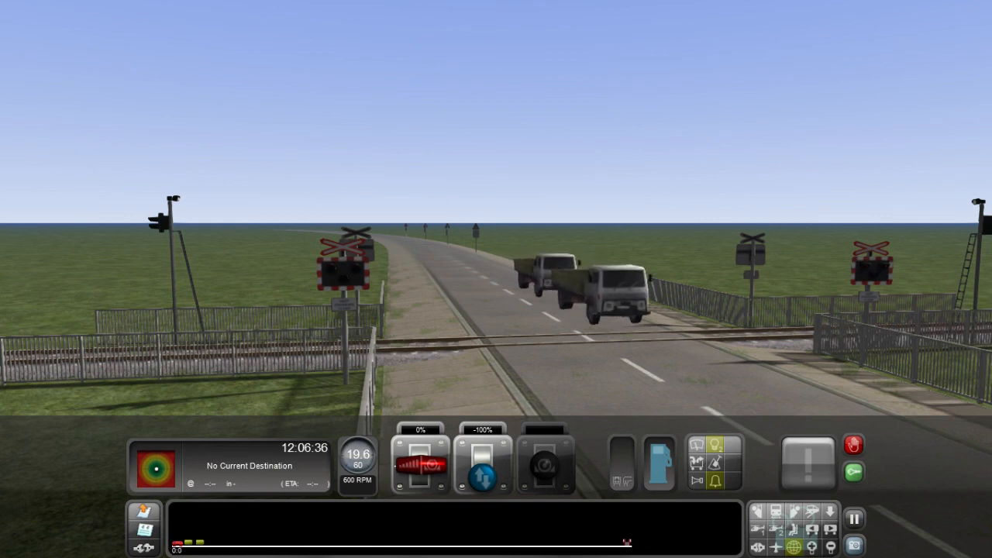
Step: Watch the level crossing and road traffic from several camera angles as the train approaches
{"action": "right_click_drag", "start_coordinate": [496, 279], "coordinate": [930, 310]}
{"action": "right_click_drag", "start_coordinate": [496, 279], "coordinate": [233, 281]}
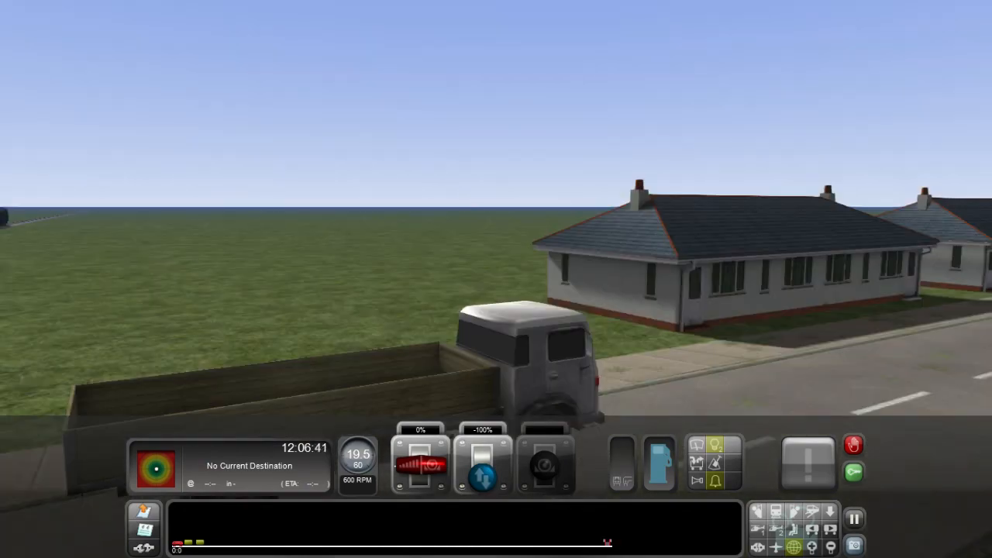
{"action": "right_click_drag", "start_coordinate": [496, 279], "coordinate": [233, 269]}
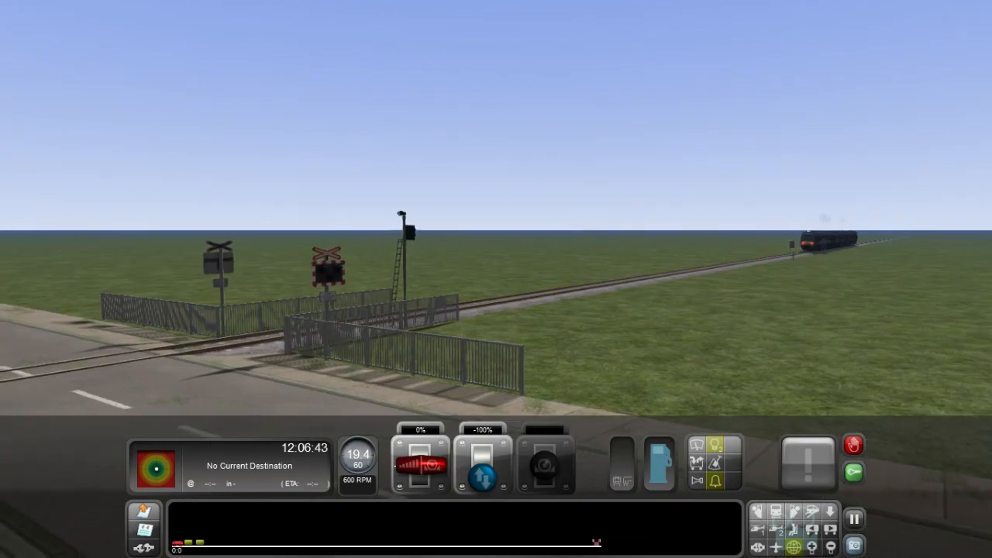
{"action": "right_click_drag", "start_coordinate": [496, 279], "coordinate": [657, 496]}
{"action": "key", "text": "Down"}
{"action": "key", "text": "Left"}
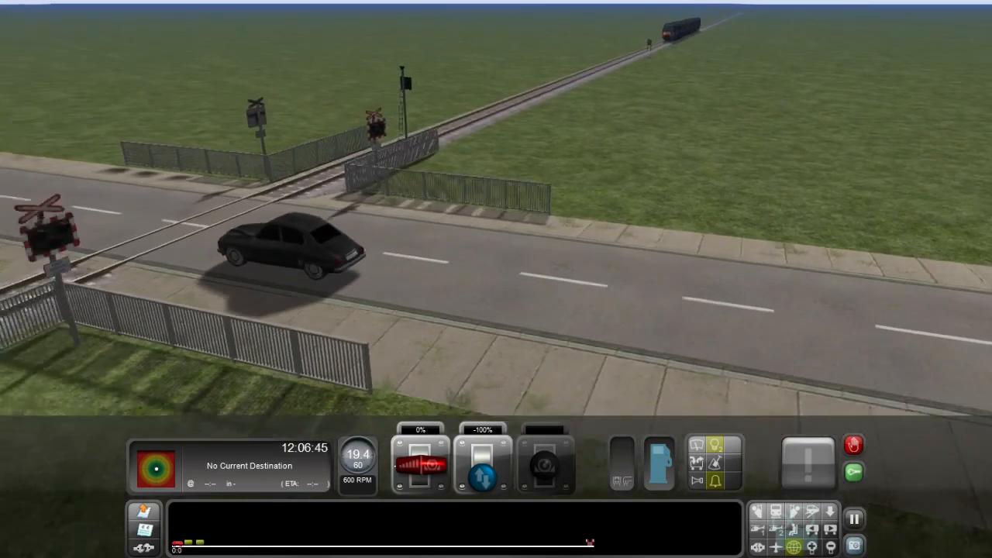
{"action": "key", "text": "Left"}
{"action": "right_click_drag", "start_coordinate": [496, 280], "coordinate": [634, 481]}
{"action": "key", "text": "Left"}
{"action": "key", "text": "Up"}
{"action": "right_click_drag", "start_coordinate": [496, 279], "coordinate": [493, 62]}
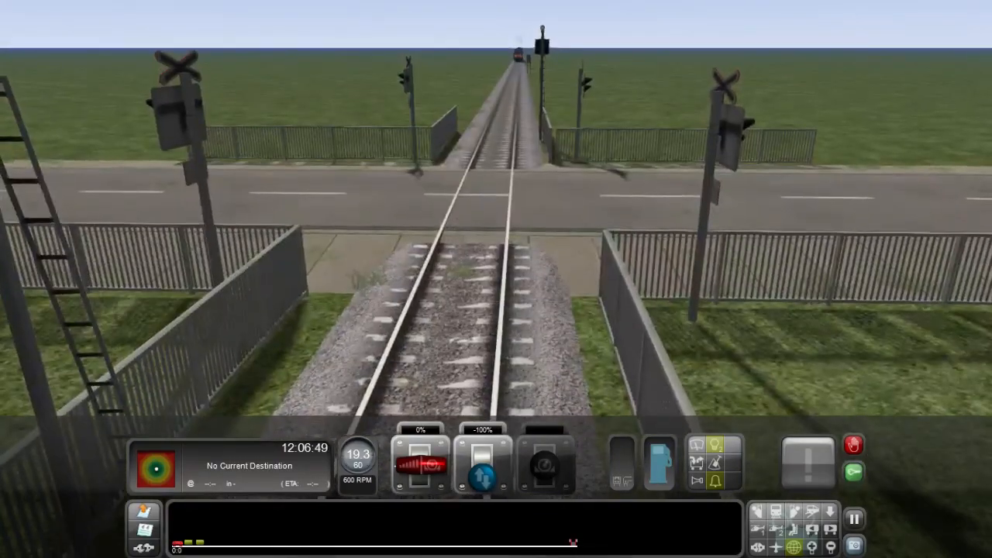
{"action": "key", "text": "Down"}
{"action": "right_click_drag", "start_coordinate": [474, 386], "coordinate": [474, 369]}
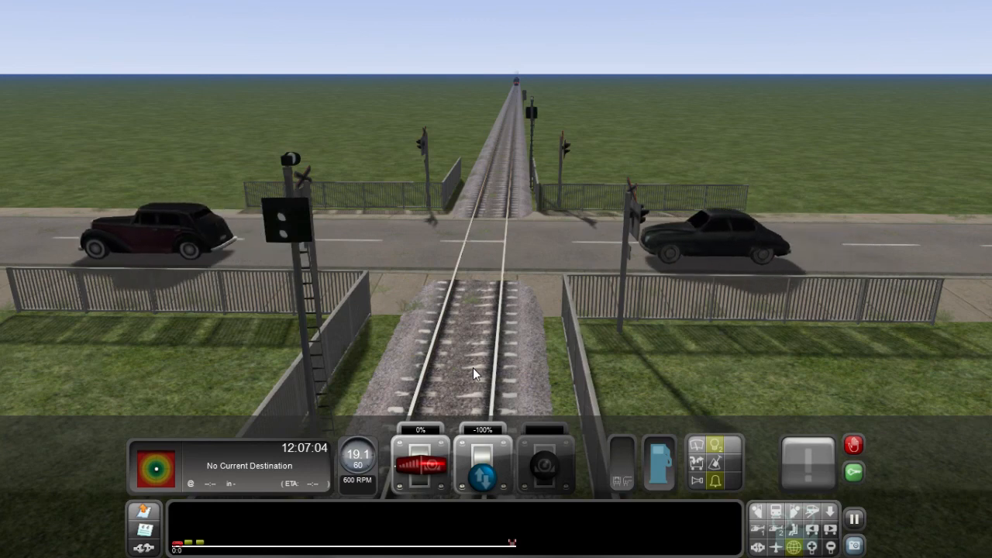
Step: Open the pause menu
{"action": "key", "text": "Escape"}
{"action": "key", "text": "Escape"}
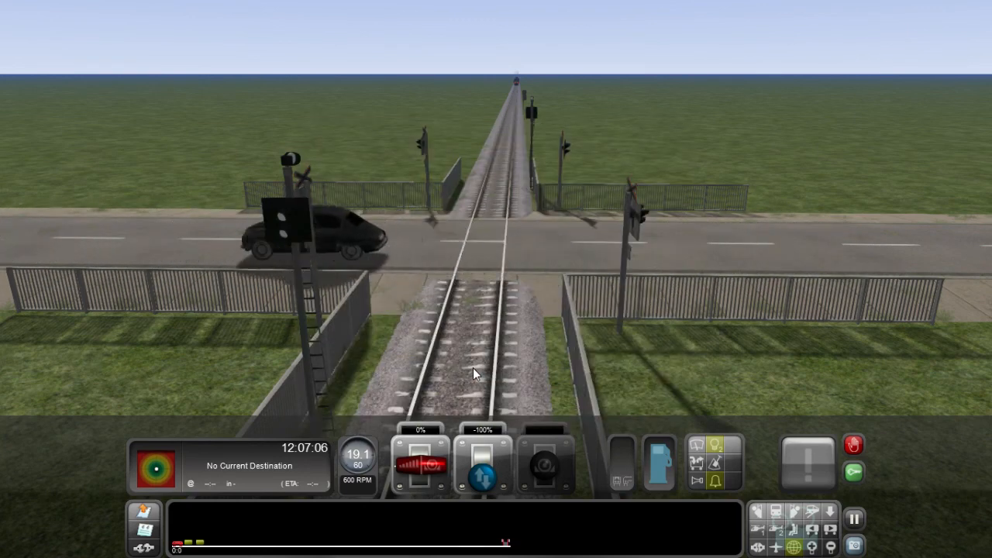
{"action": "key", "text": "Escape"}
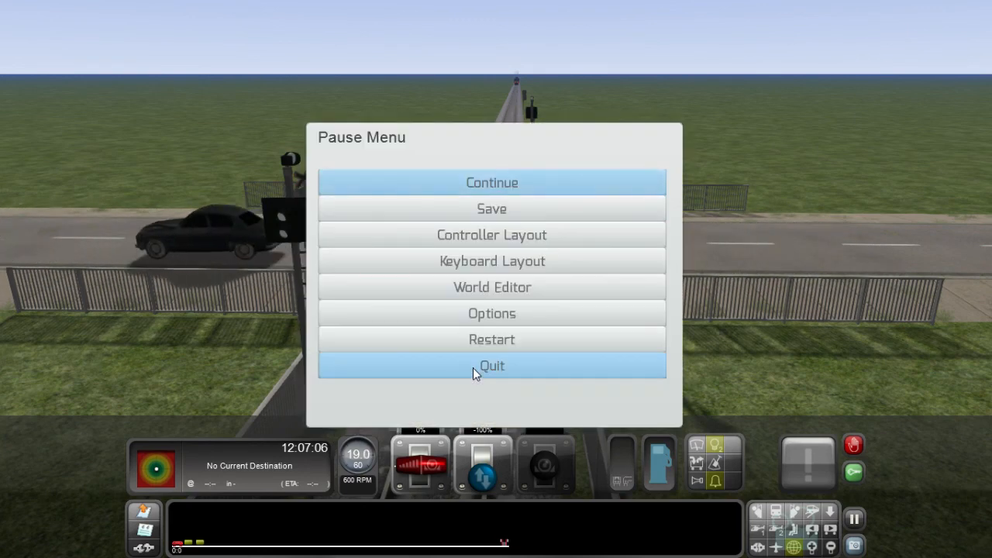